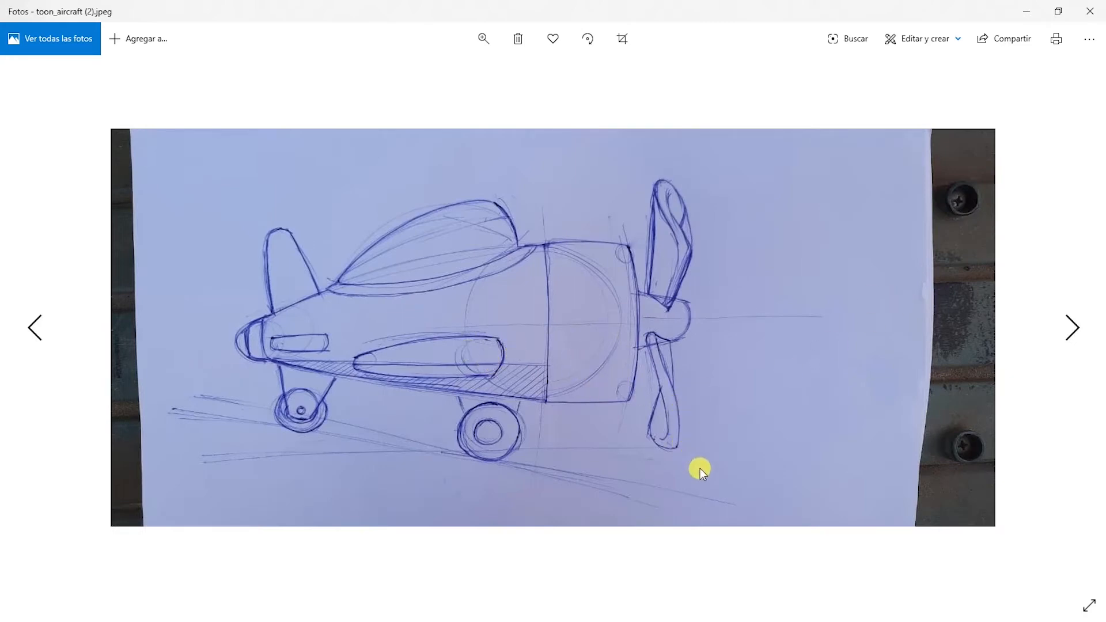
# Step: Review the front and side toon aircraft reference sketches, including the clean versions, and close the image viewer
pyautogui.scroll(1, 708, 458)
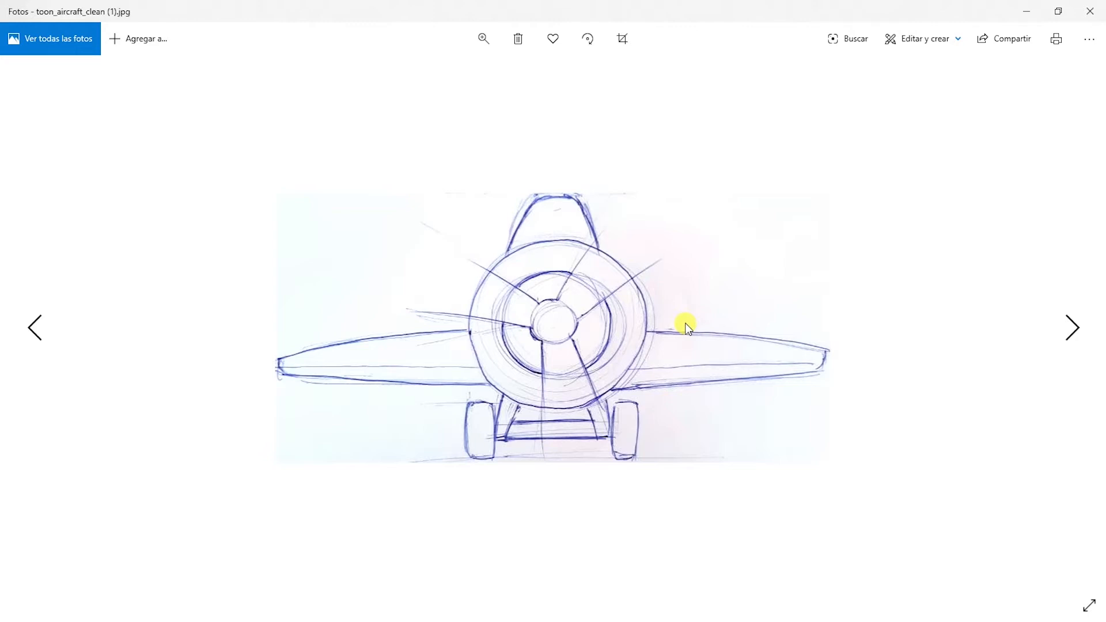
pyautogui.press('Right')
pyautogui.press('Left')
pyautogui.press('Right')
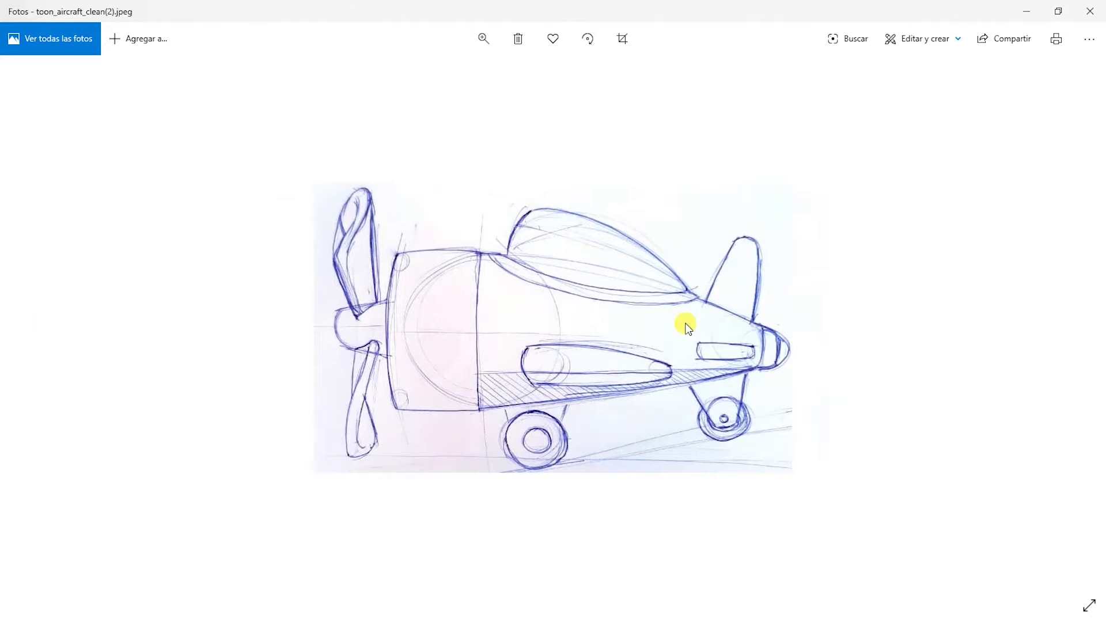
pyautogui.press('Left')
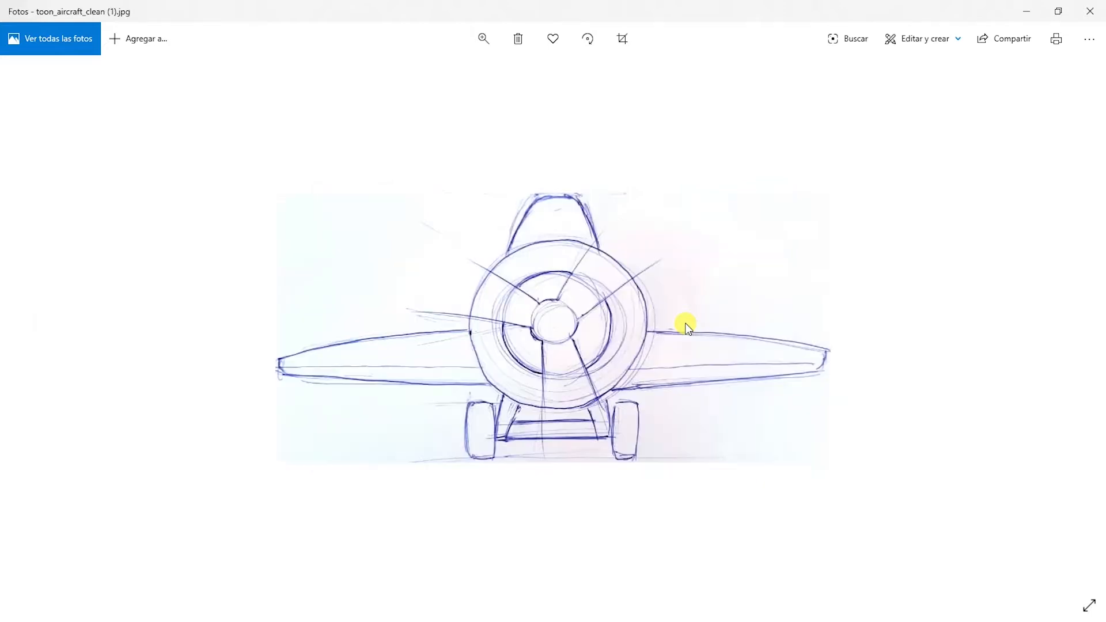
pyautogui.click(1090, 11)
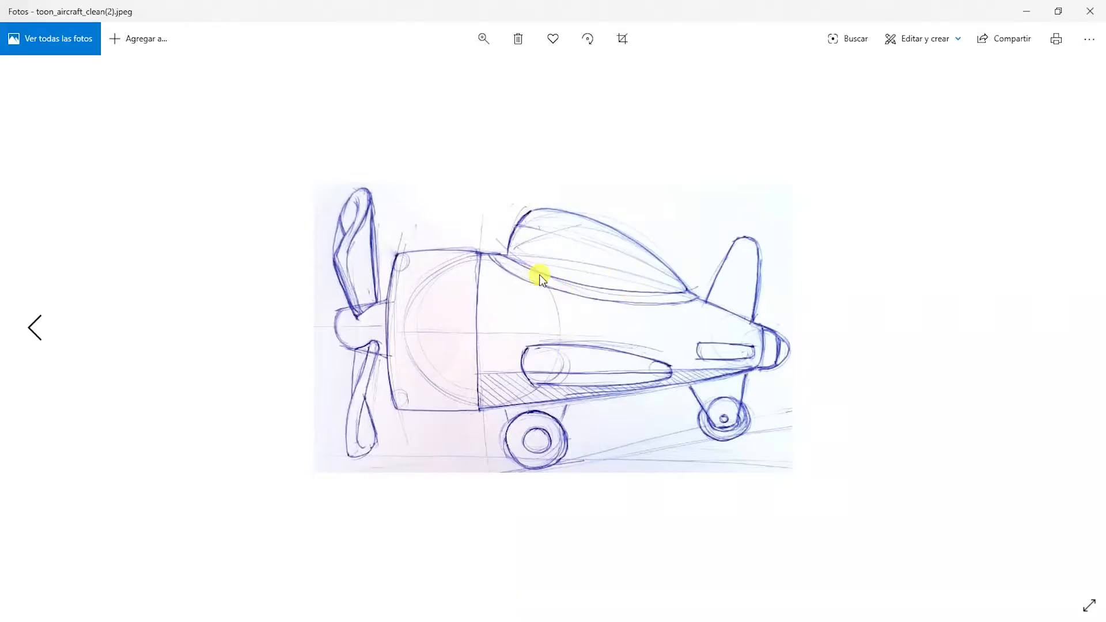
pyautogui.press('Left')
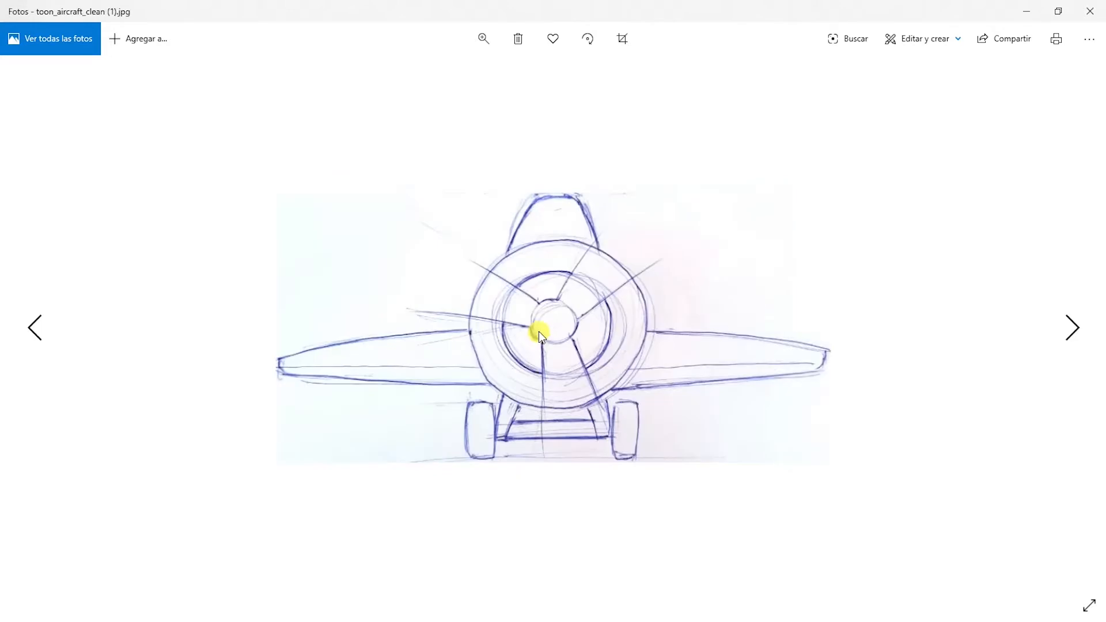
pyautogui.click(1092, 12)
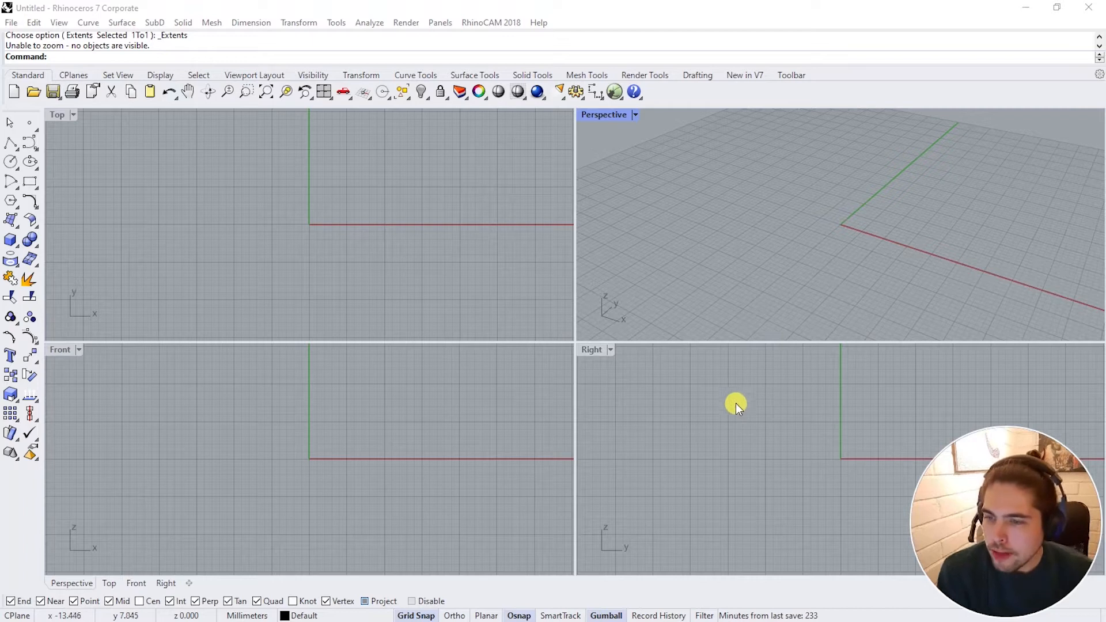
# Step: Load toon_aircraft_clean(2).jpeg as the background bitmap of the Right viewport in Rhino
pyautogui.click(611, 351)
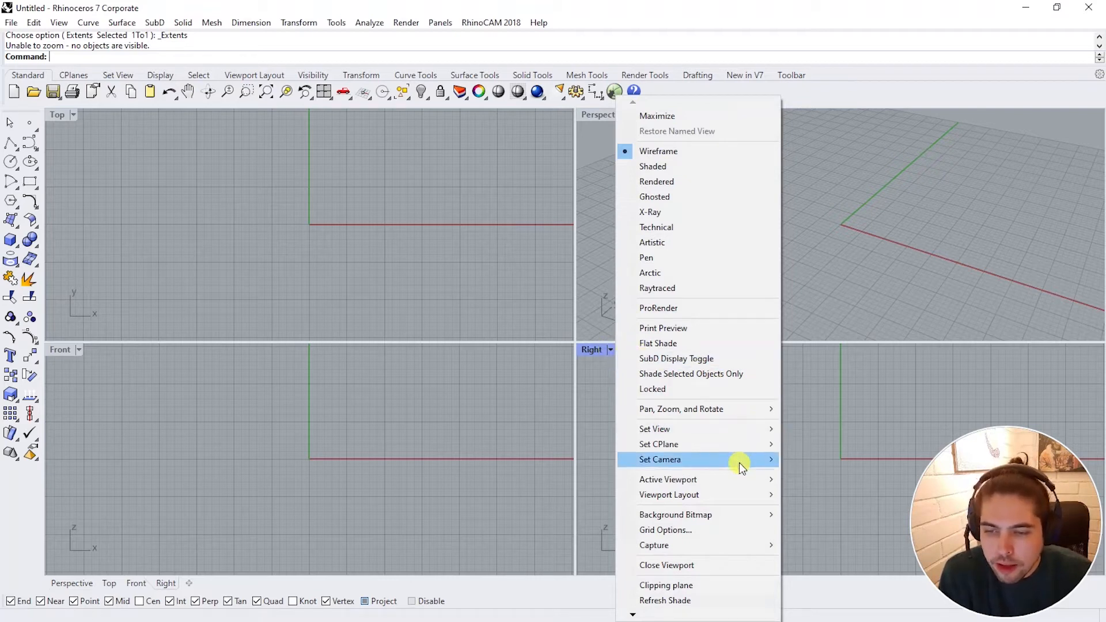
pyautogui.moveTo(681, 520)
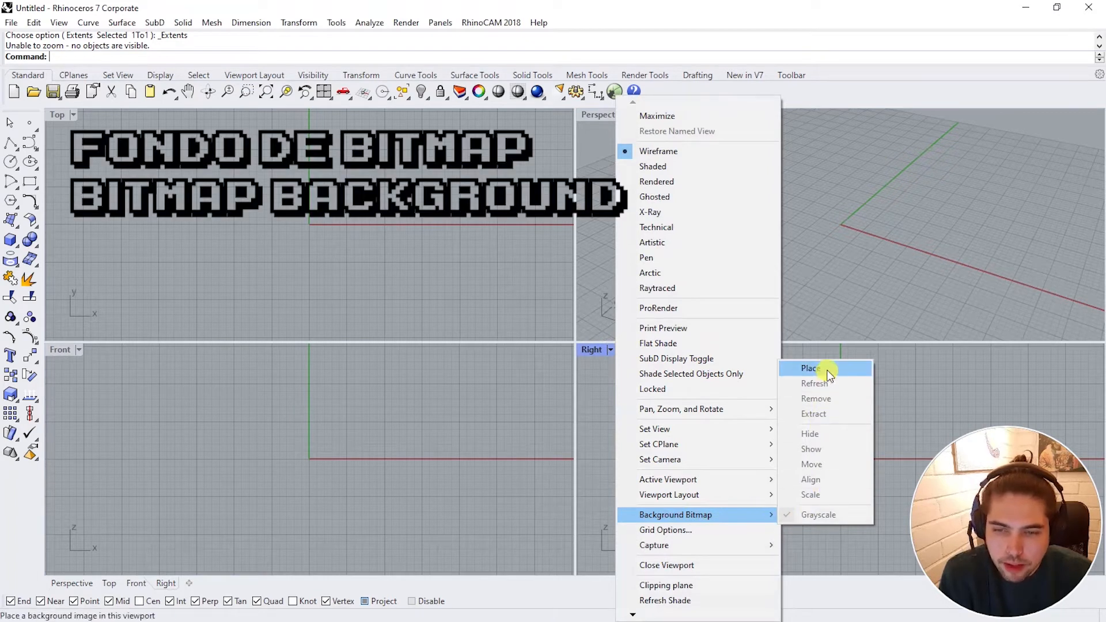
pyautogui.click(812, 369)
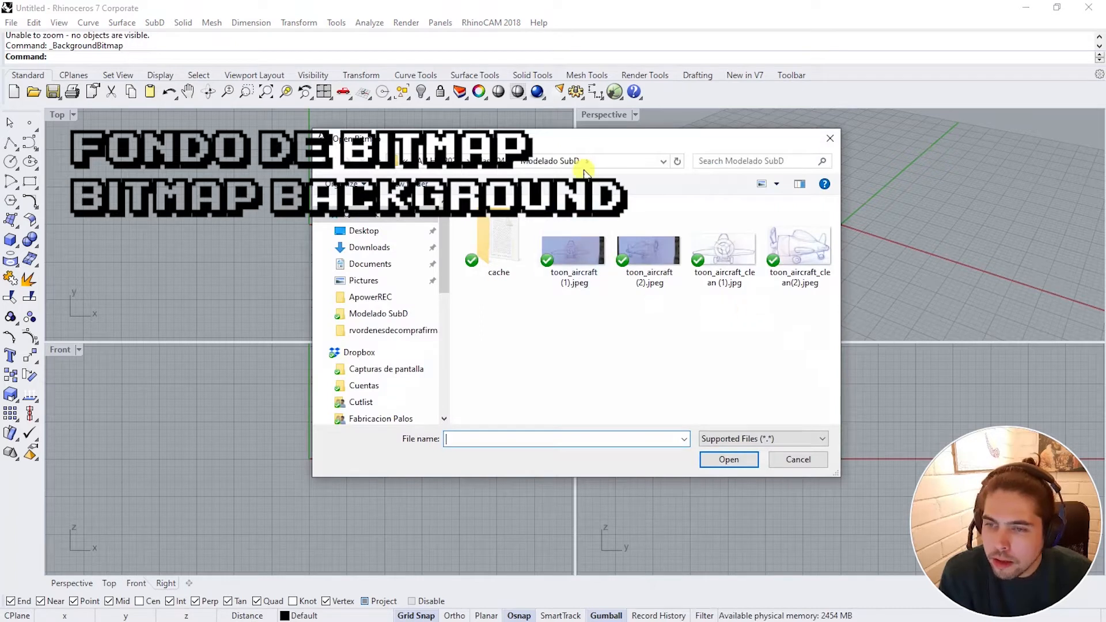
pyautogui.moveTo(635, 139); pyautogui.dragTo(687, 151)
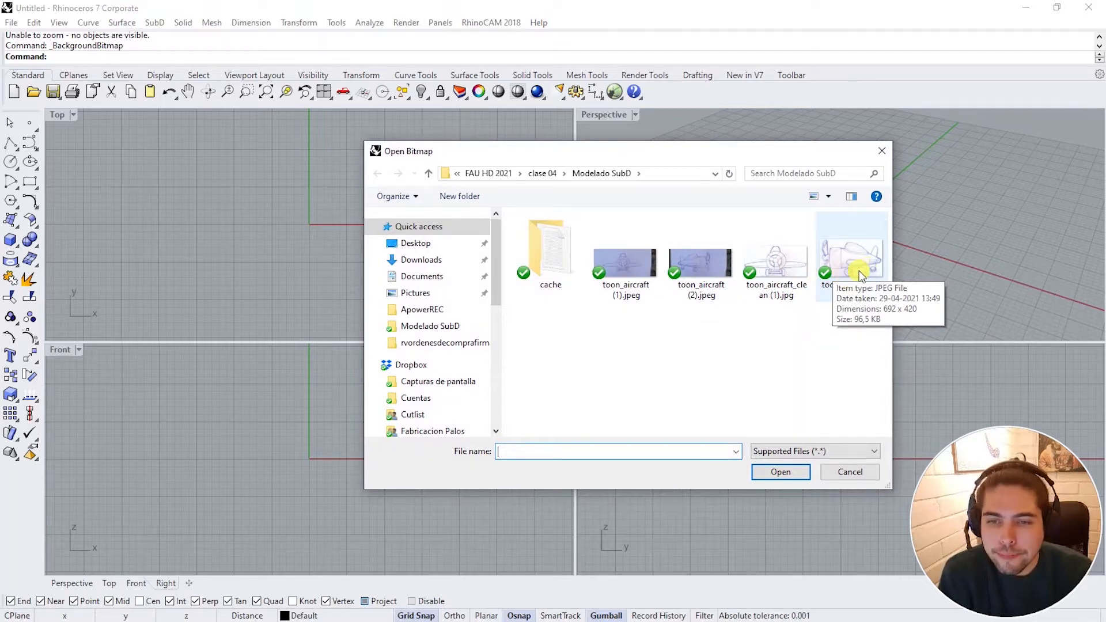
pyautogui.doubleClick(862, 266)
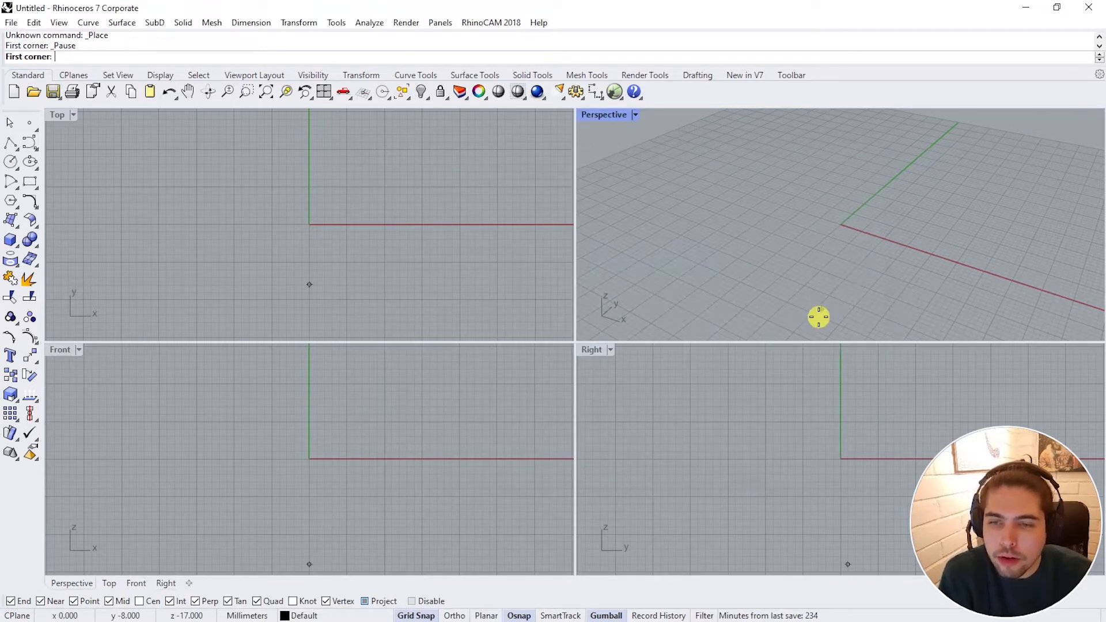
# Step: Place the side-view bitmap in the Right viewport with its first corner at the origin, about 70 mm wide and 42 mm high
pyautogui.moveTo(861, 414); pyautogui.dragTo(681, 439, button='right')
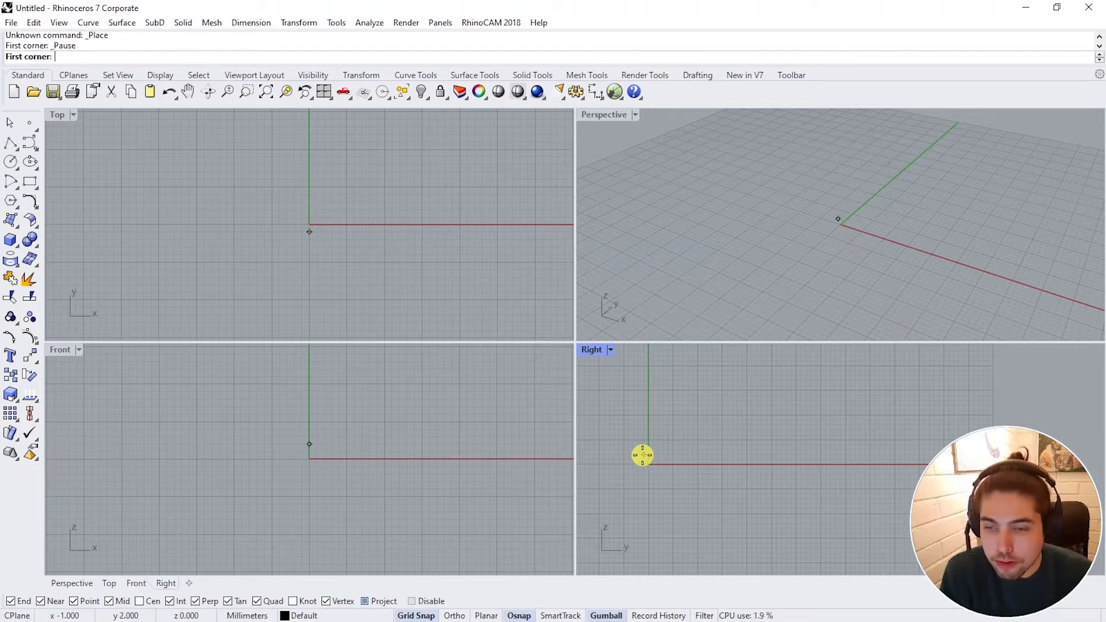
pyautogui.scroll(2, 649, 456)
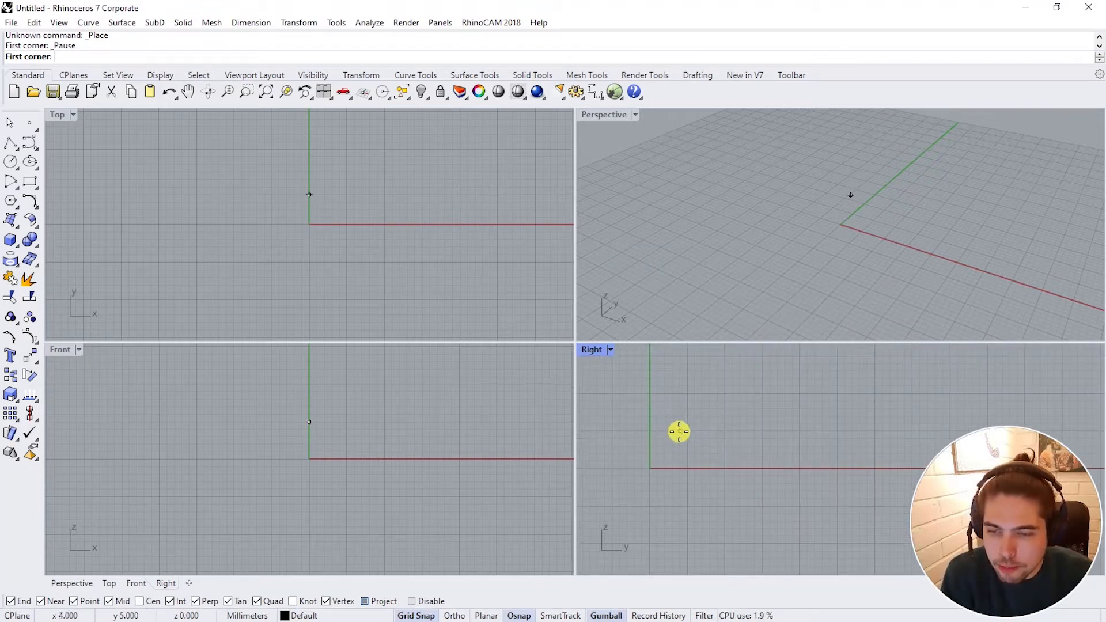
pyautogui.scroll(1, 686, 425)
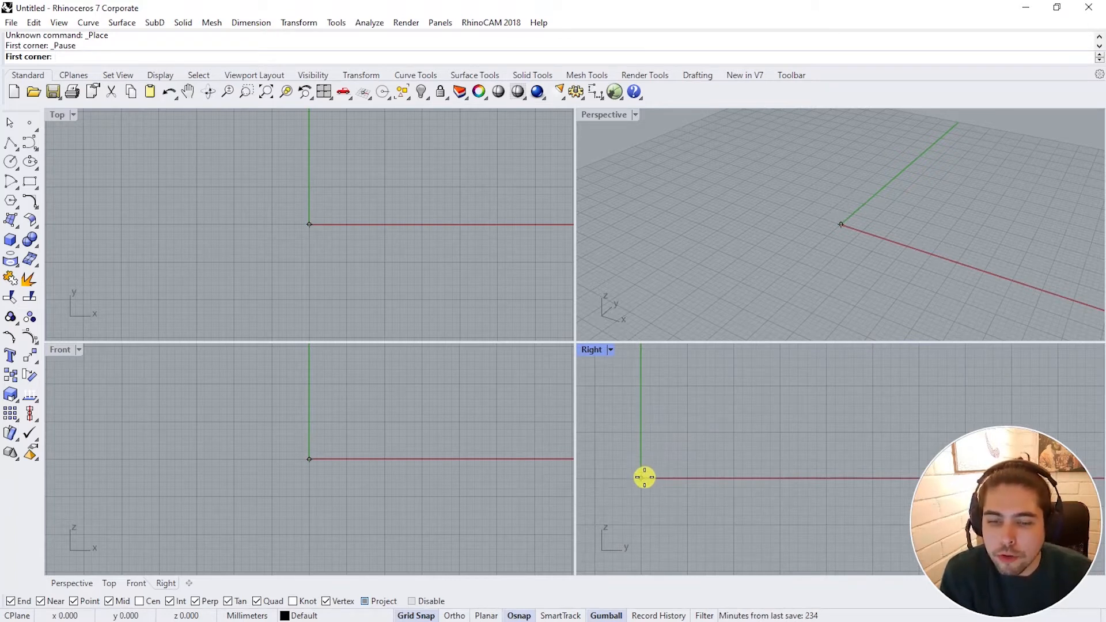
pyautogui.scroll(3, 648, 471)
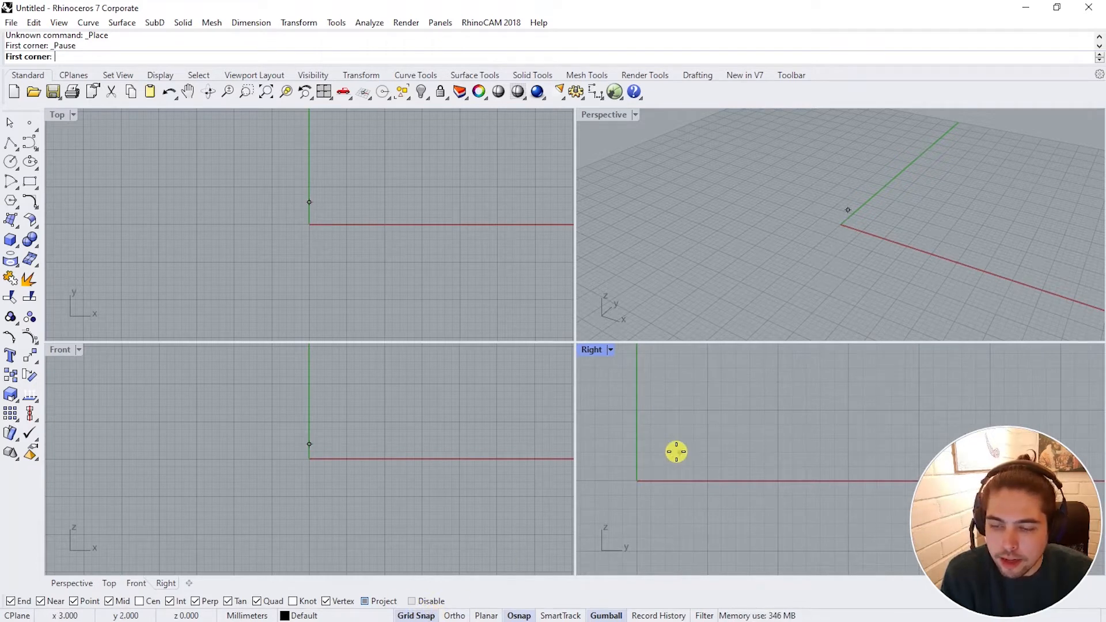
pyautogui.click(637, 483)
pyautogui.scroll(-2, 671, 439)
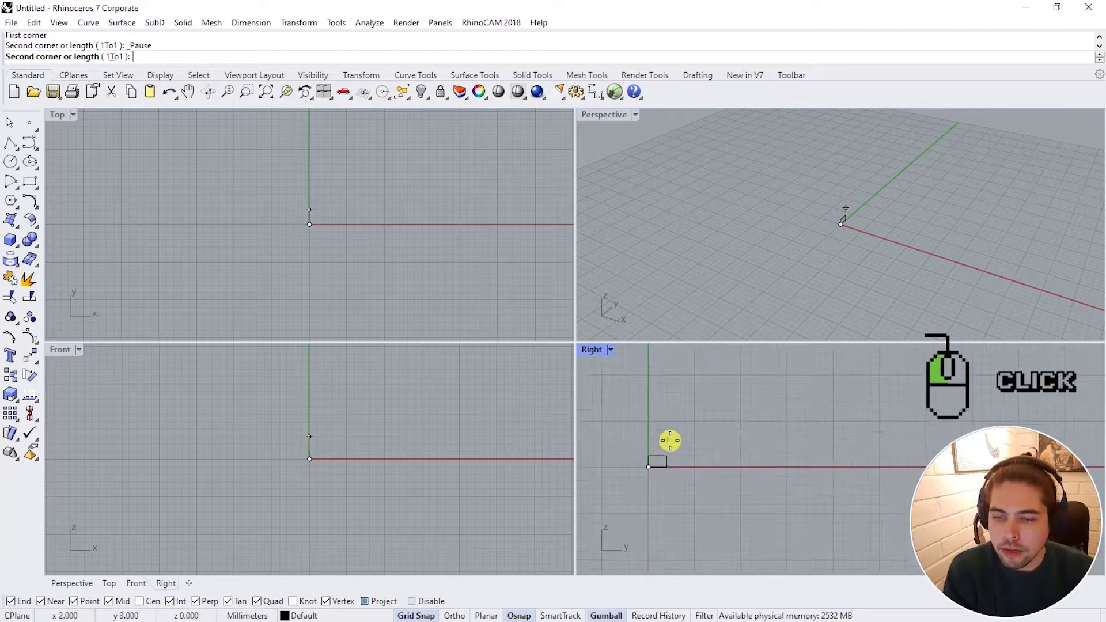
pyautogui.scroll(-6, 675, 438)
pyautogui.moveTo(771, 412); pyautogui.dragTo(759, 433, button='right')
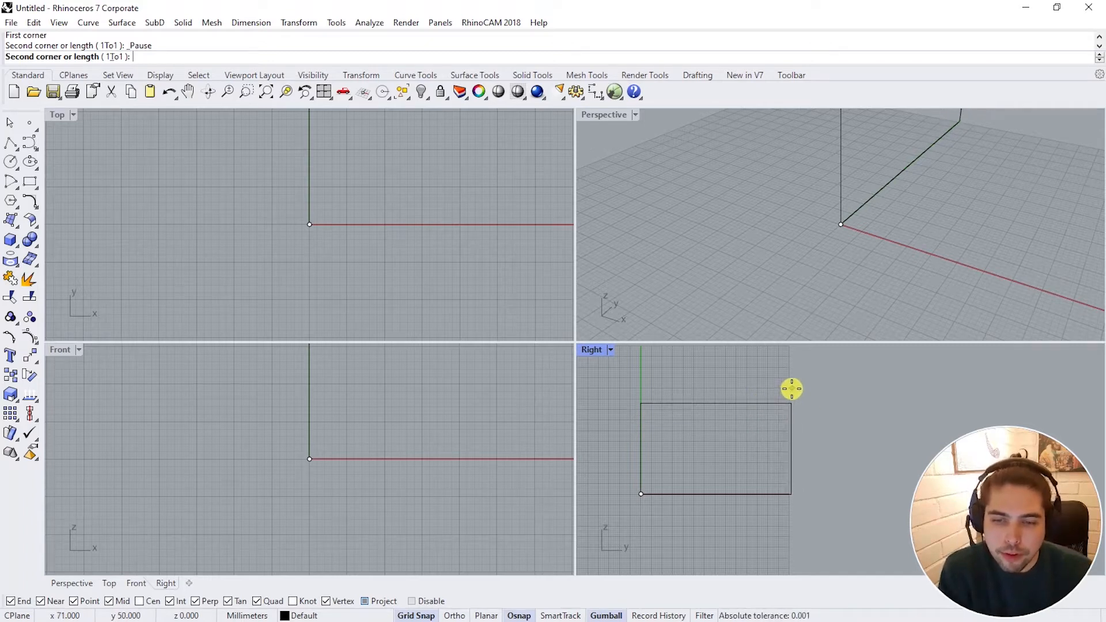
pyautogui.moveTo(791, 404); pyautogui.dragTo(888, 396, button='right')
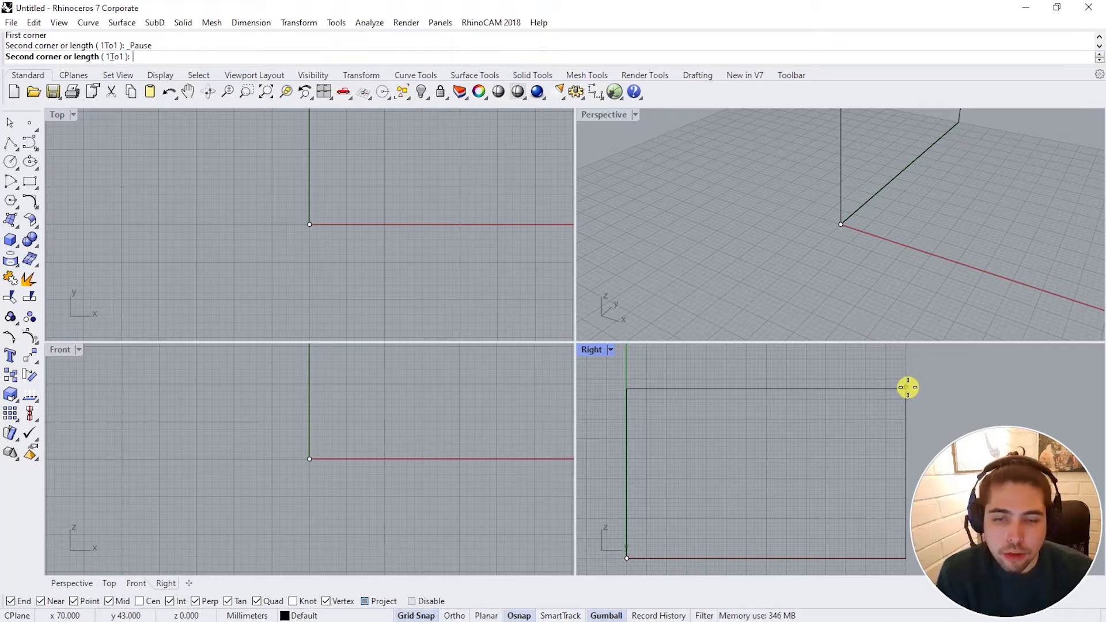
pyautogui.scroll(4, 908, 387)
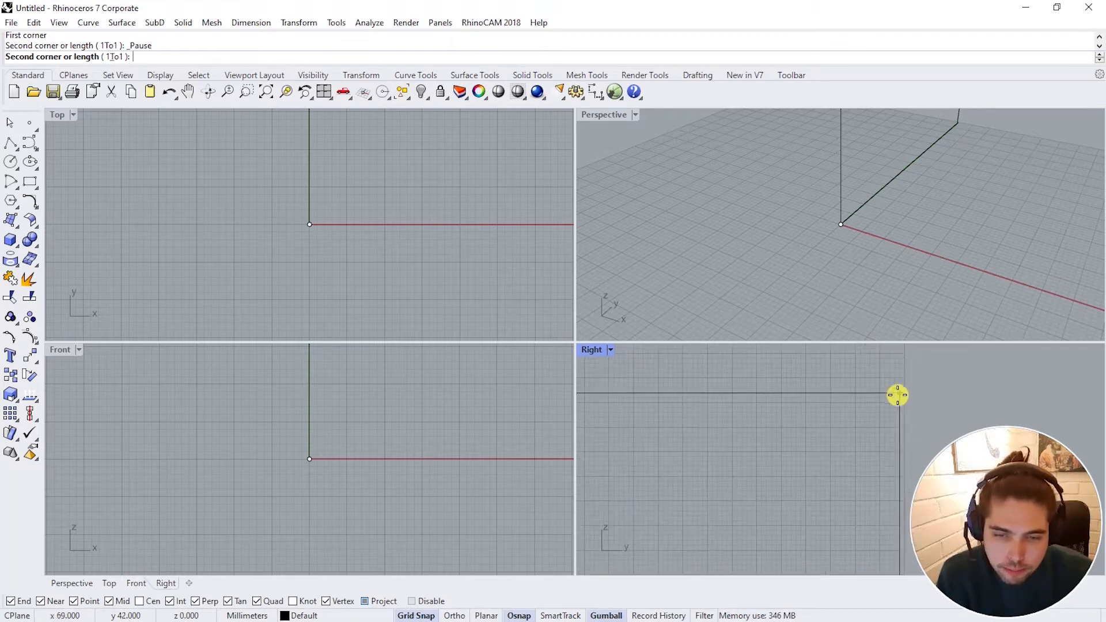
pyautogui.click(904, 392)
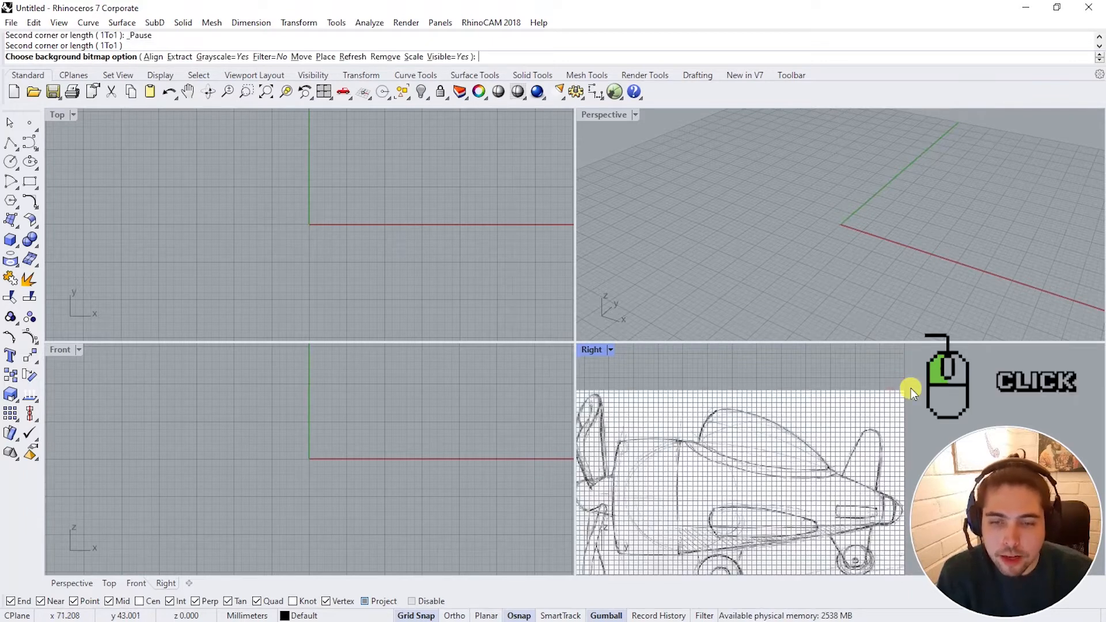
# Step: Maximize the Right viewport and turn off grayscale for its background bitmap
pyautogui.scroll(-4, 909, 389)
pyautogui.doubleClick(594, 350)
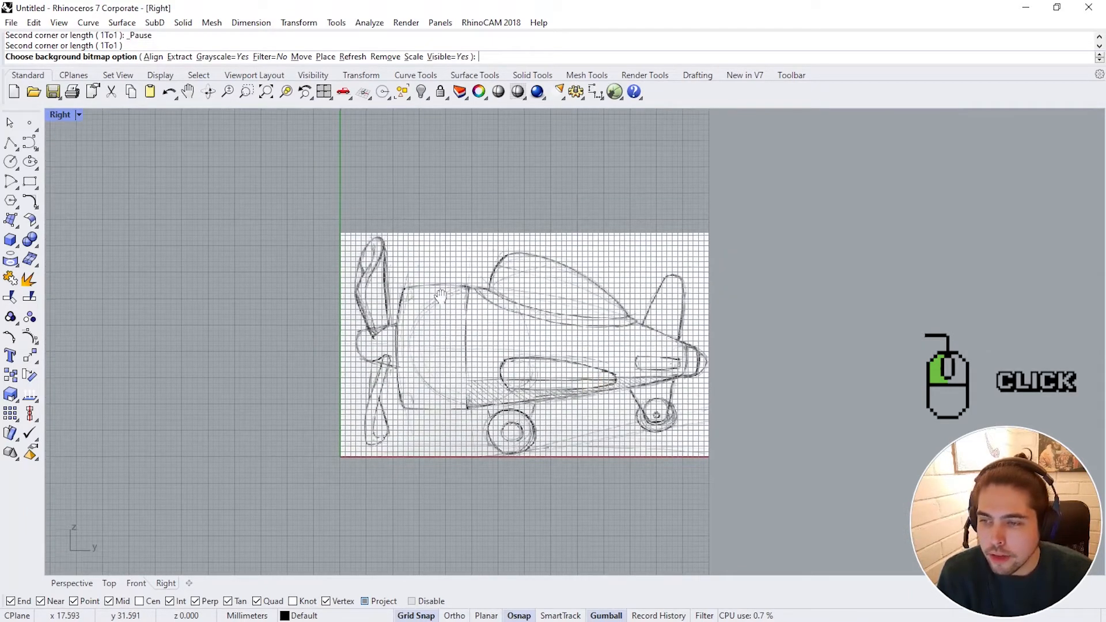
pyautogui.scroll(3, 513, 325)
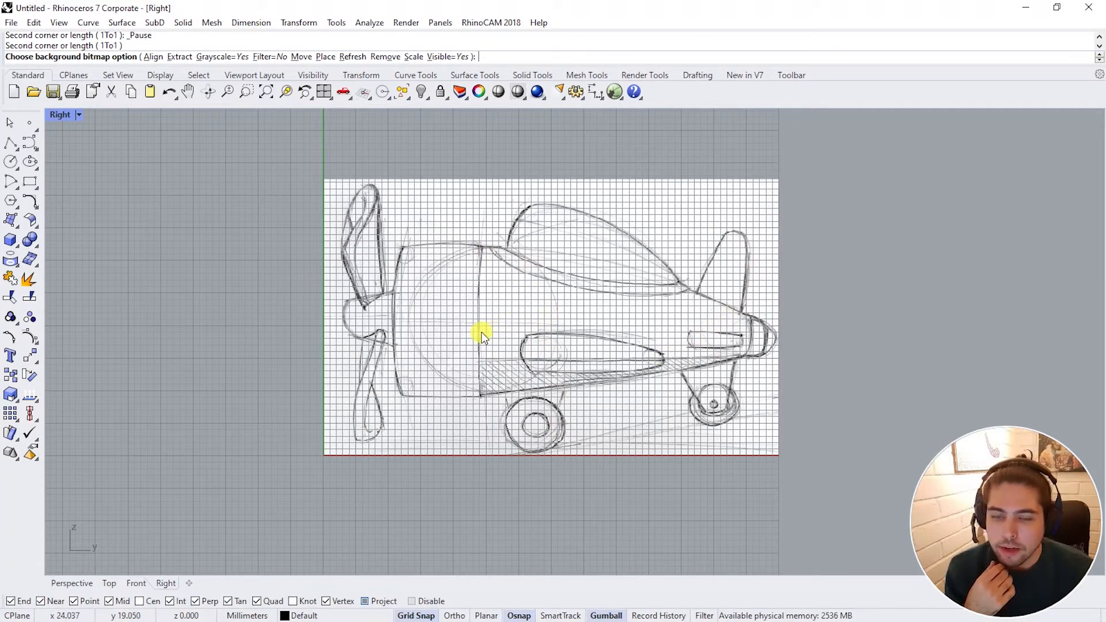
pyautogui.click(83, 114)
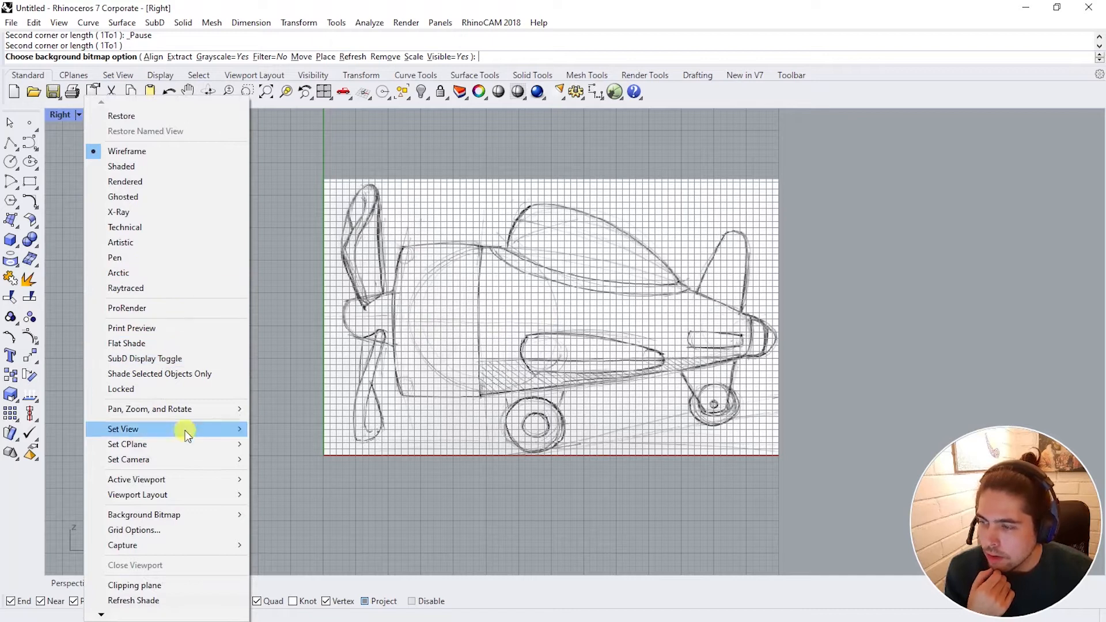
pyautogui.moveTo(180, 512)
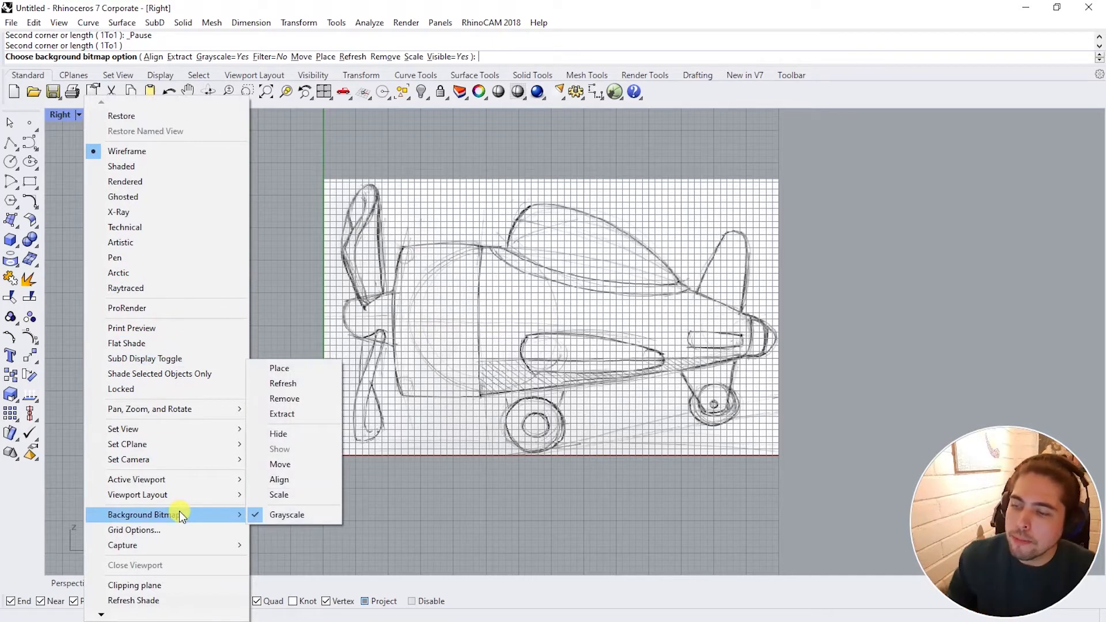
pyautogui.click(279, 517)
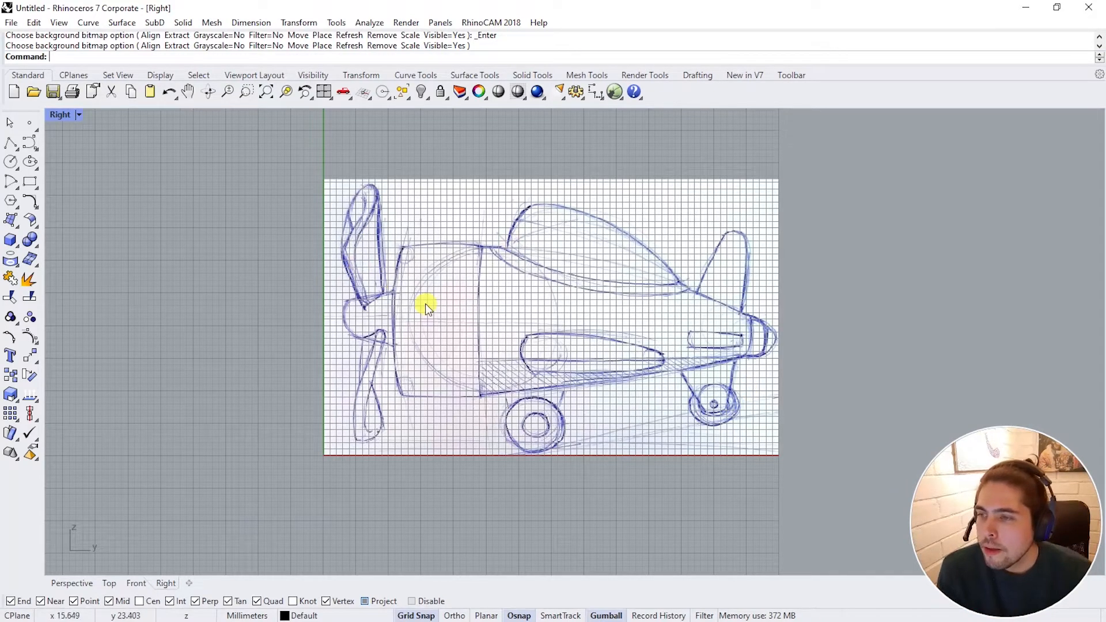
# Step: Draw a rectangle from the origin to the opposite corner of the side-view bitmap, framing the whole image
pyautogui.moveTo(425, 303); pyautogui.dragTo(401, 303, button='right')
pyautogui.click(30, 182)
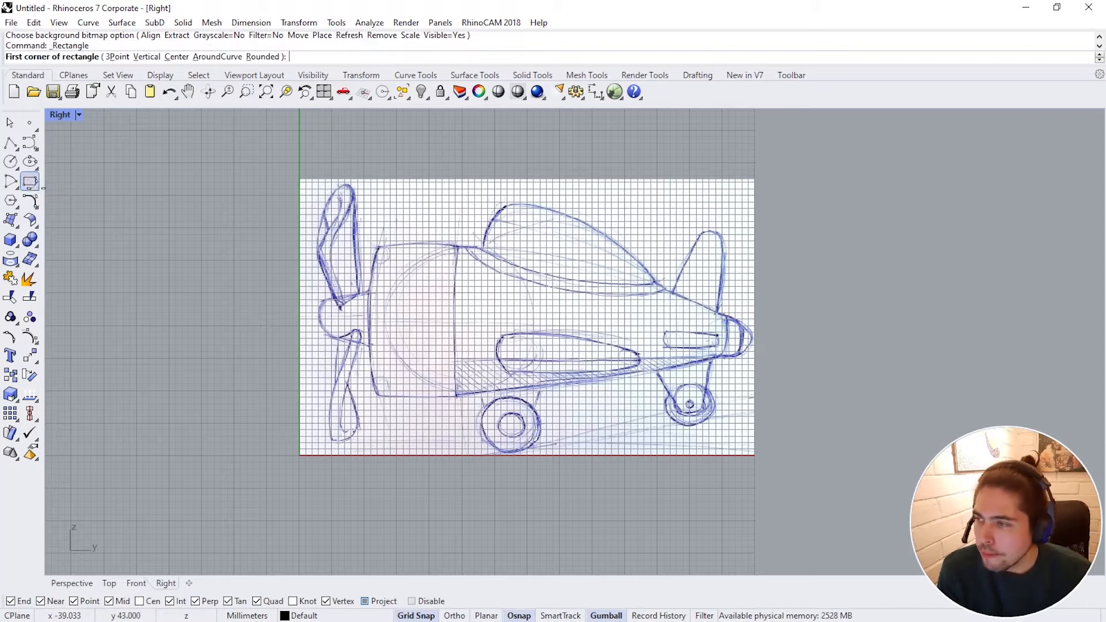
pyautogui.click(301, 457)
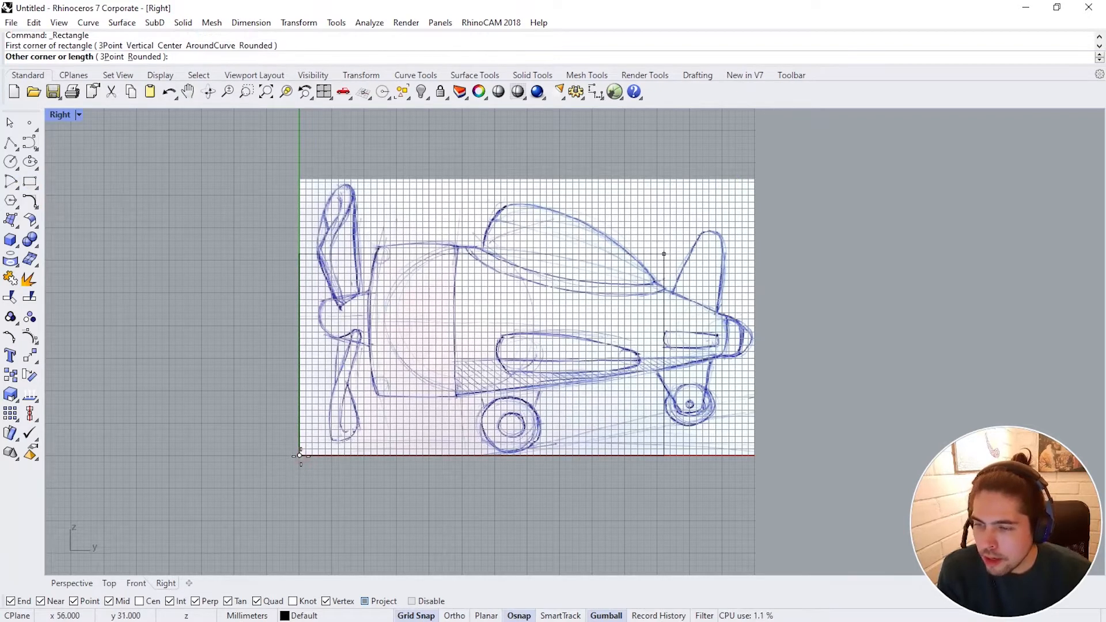
pyautogui.click(754, 183)
# Step: Add a vertical linear dimension for the height of the rectangle framing the bitmap, placed beside the aircraft's tail
pyautogui.moveTo(672, 228); pyautogui.dragTo(646, 247, button='right')
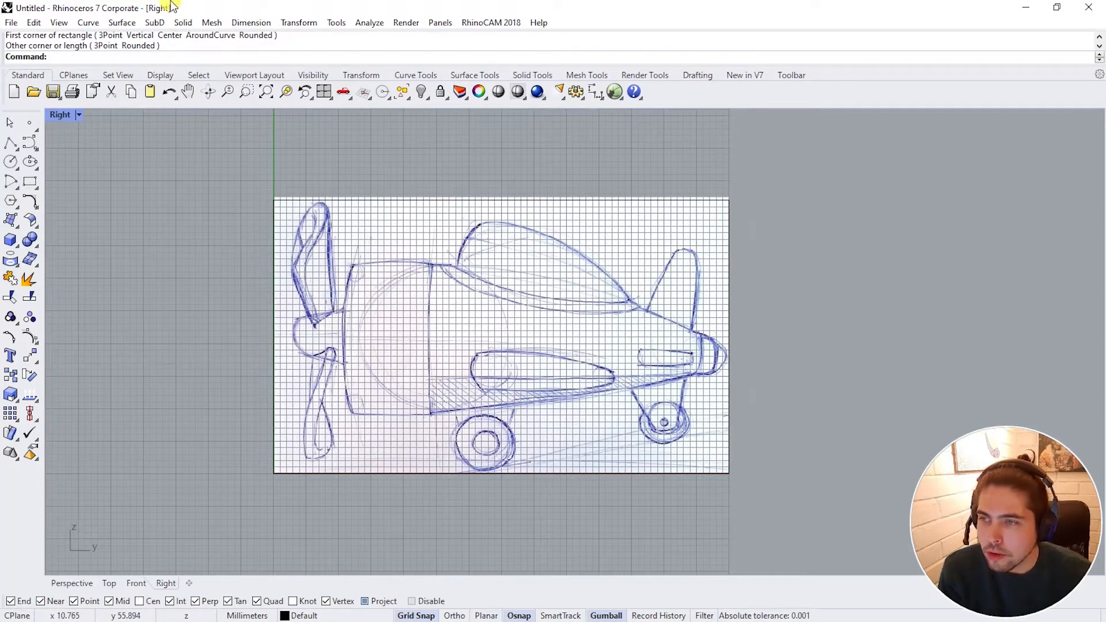
pyautogui.click(250, 22)
pyautogui.click(259, 38)
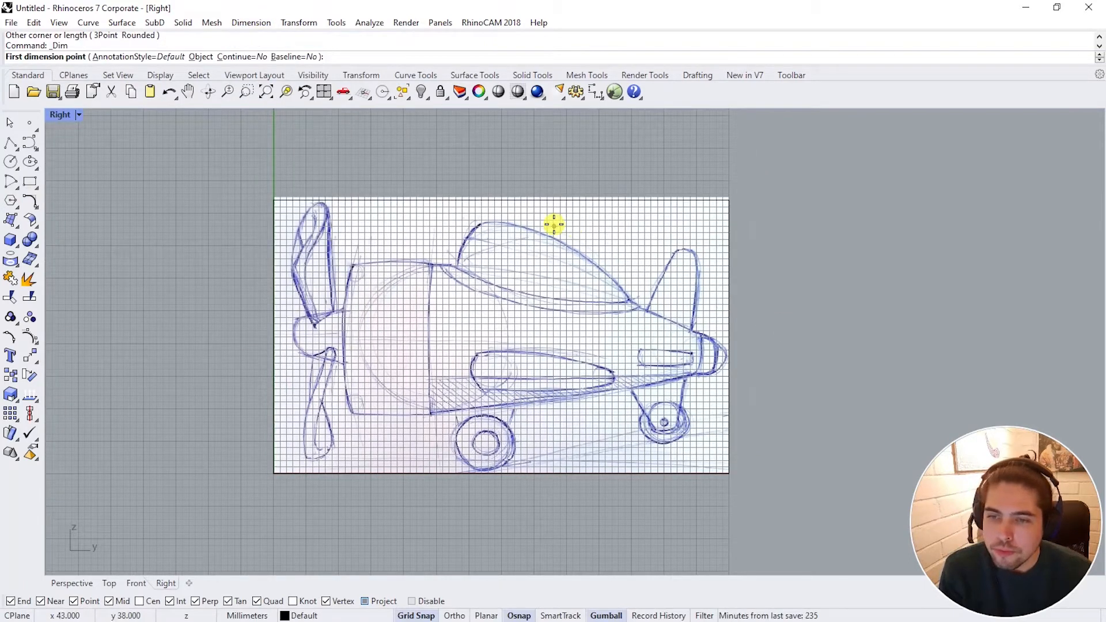
pyautogui.click(729, 473)
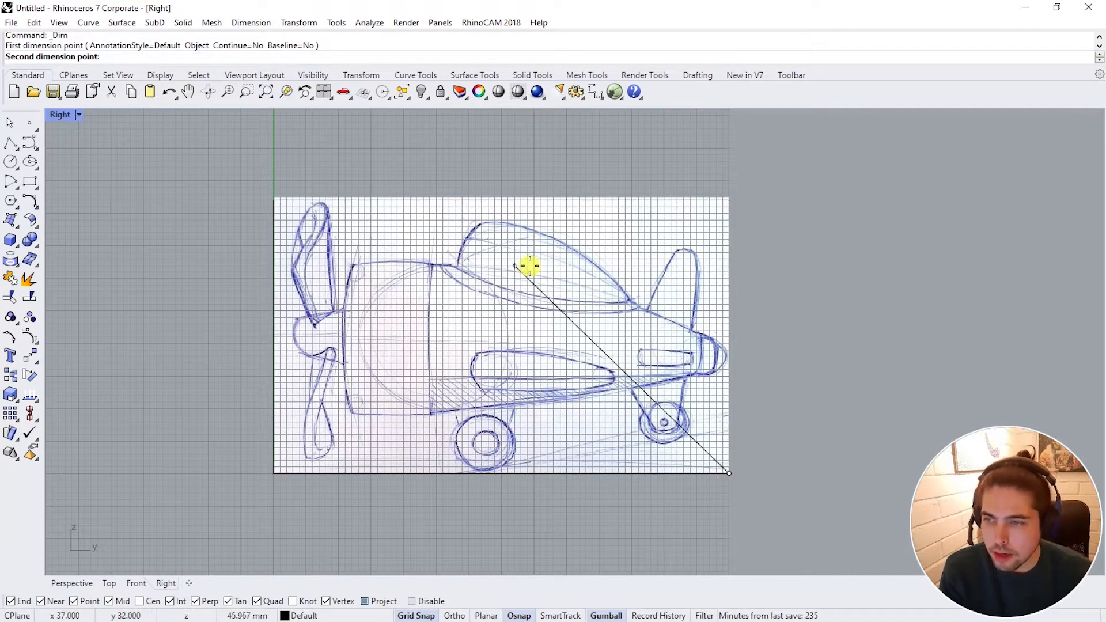
pyautogui.click(738, 202)
pyautogui.click(768, 266)
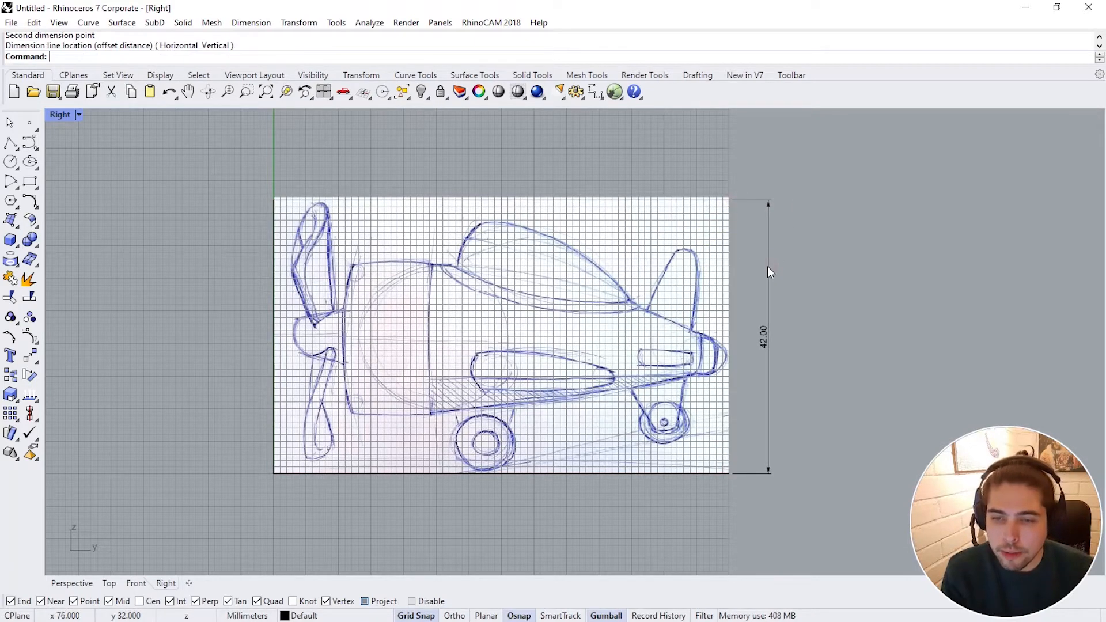
pyautogui.scroll(4, 764, 337)
pyautogui.scroll(-2, 772, 342)
pyautogui.scroll(-4, 802, 361)
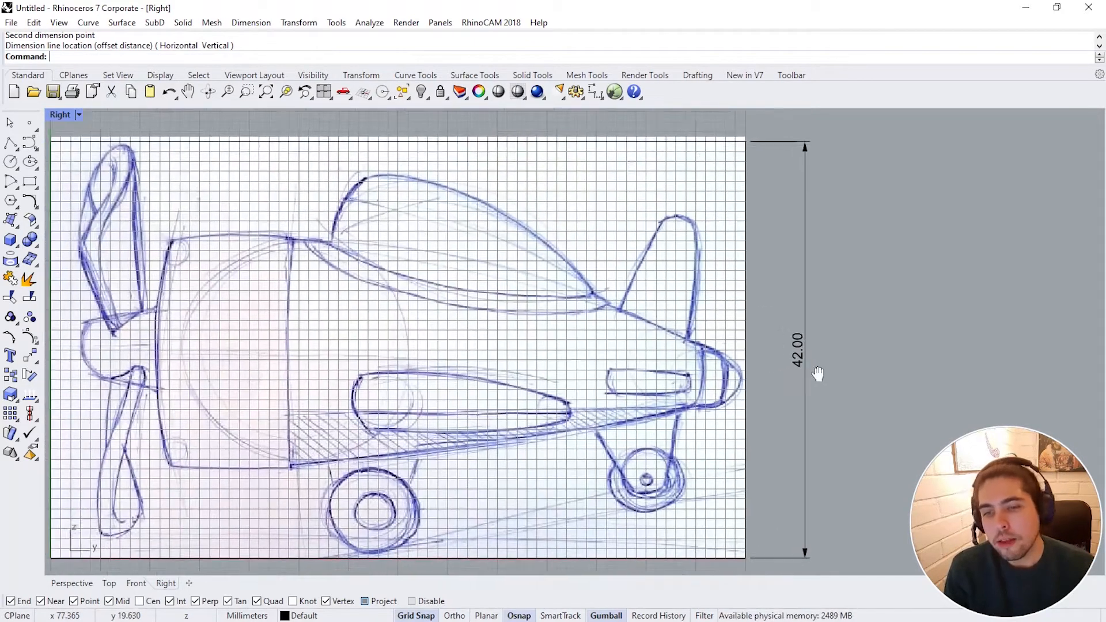
# Step: Delete the height dimension and the rectangle framing the bitmap
pyautogui.click(815, 354)
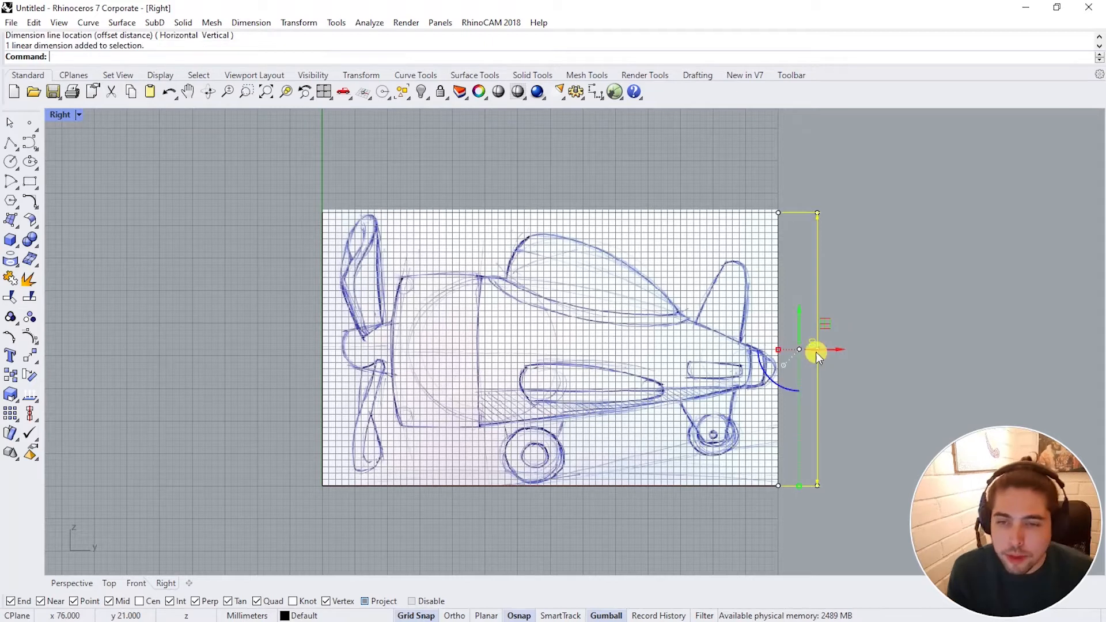
pyautogui.press('Delete')
pyautogui.click(776, 226)
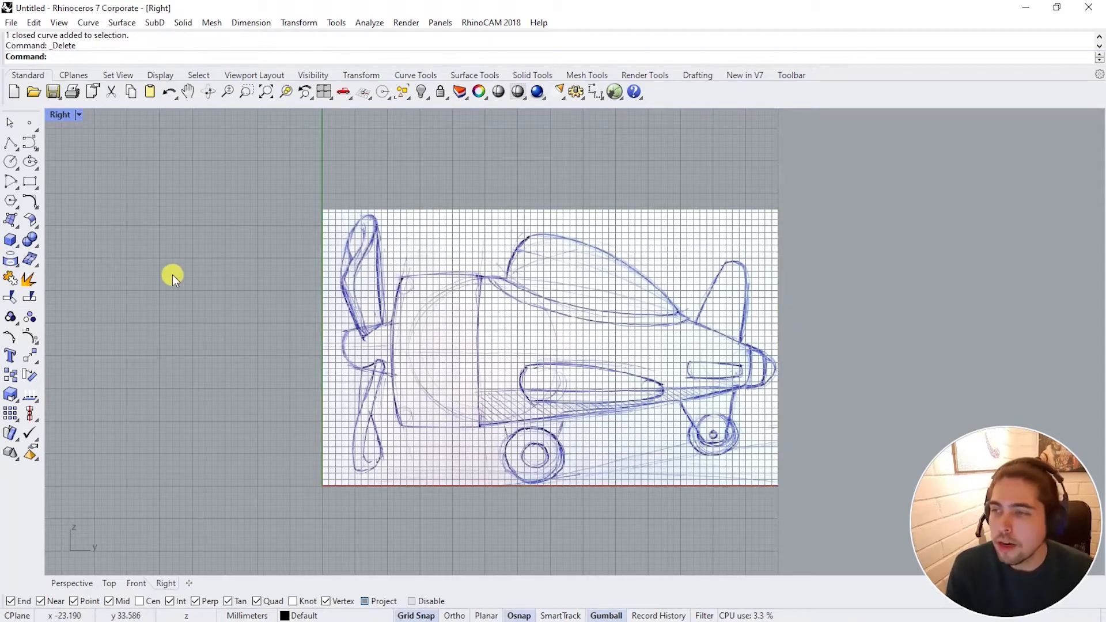
# Step: Restore the four-viewport layout
pyautogui.doubleClick(63, 114)
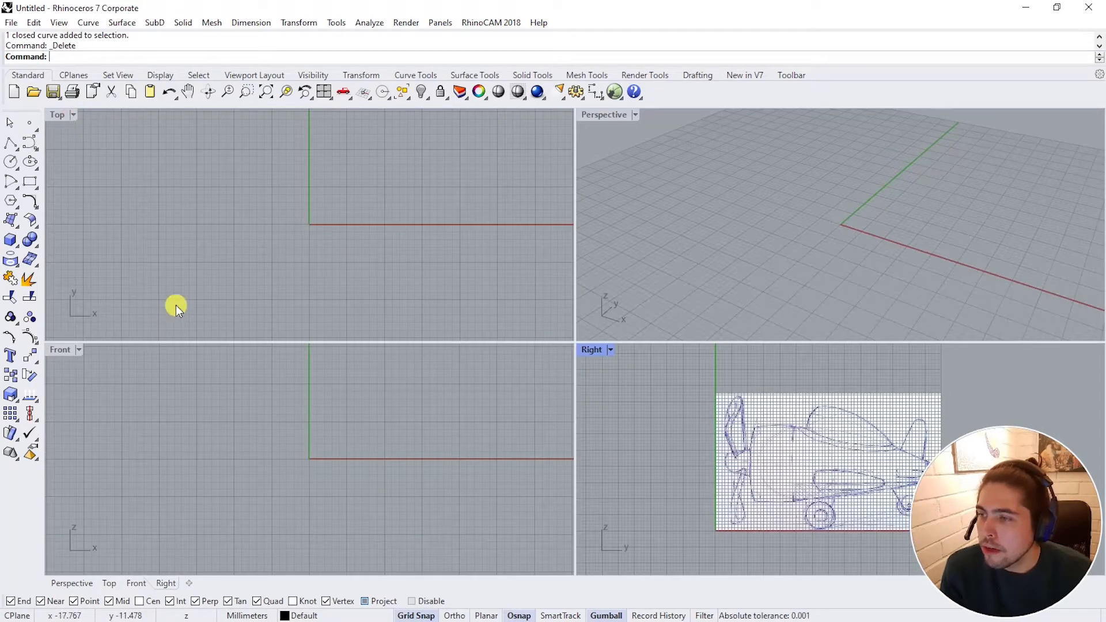
# Step: Maximize the Front viewport and load toon_aircraft_clean (1).jpg as its background bitmap
pyautogui.doubleClick(59, 350)
pyautogui.moveTo(601, 316); pyautogui.dragTo(465, 359, button='right')
pyautogui.scroll(-2, 492, 399)
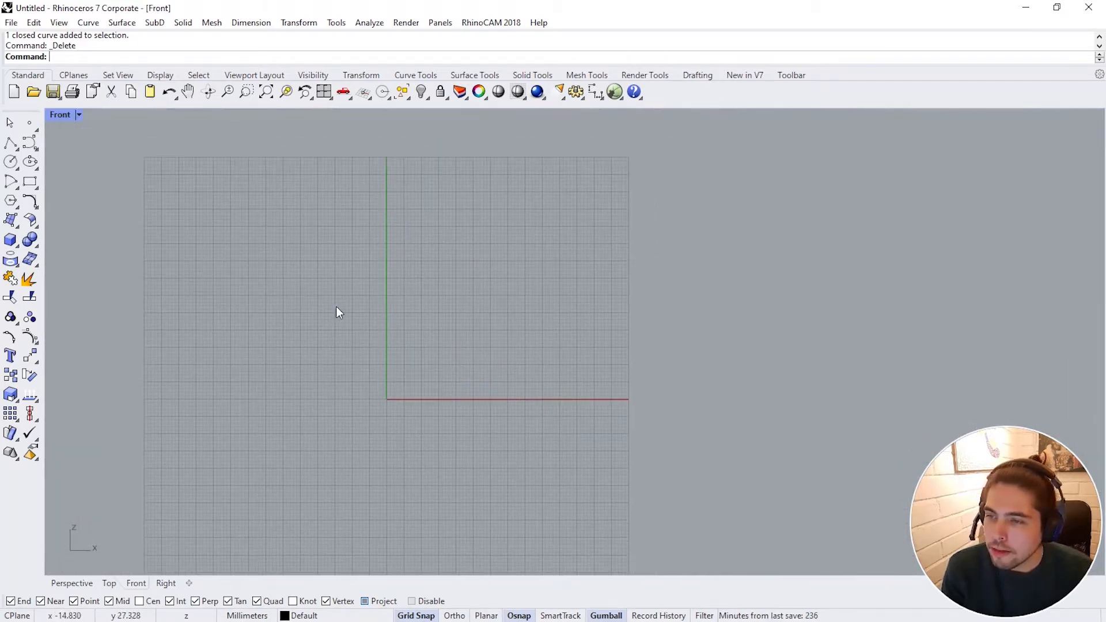
pyautogui.click(79, 114)
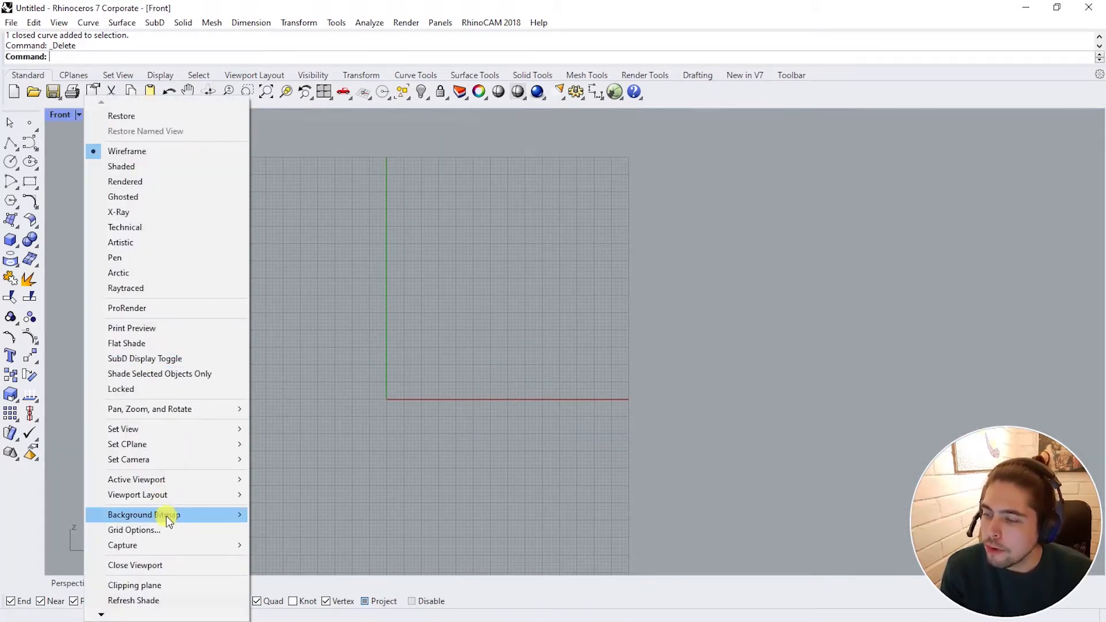
pyautogui.moveTo(170, 517)
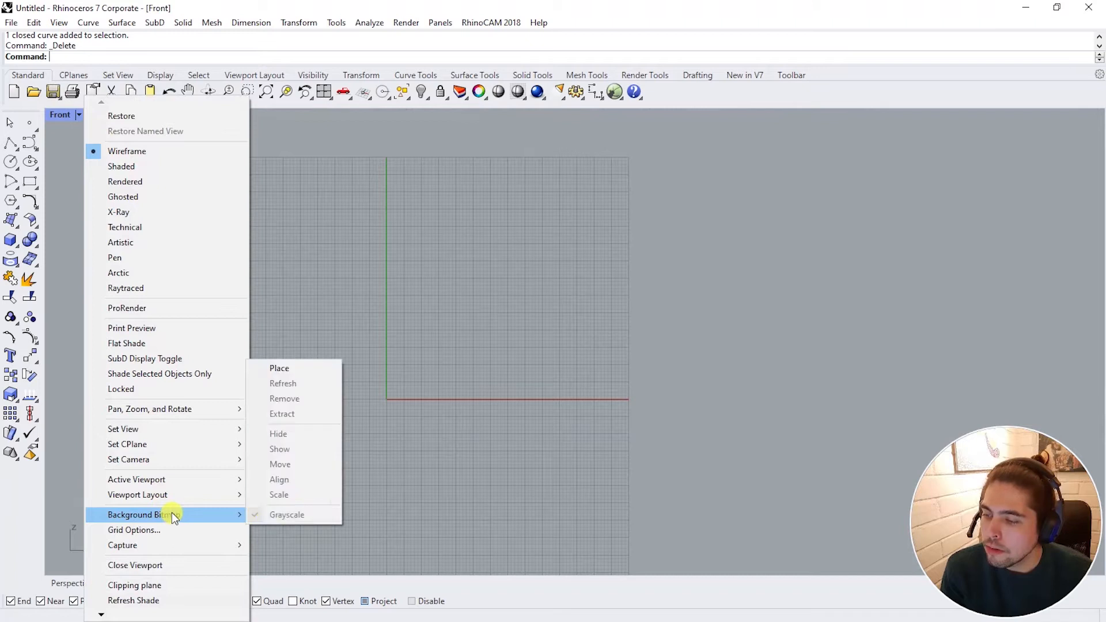
pyautogui.click(308, 370)
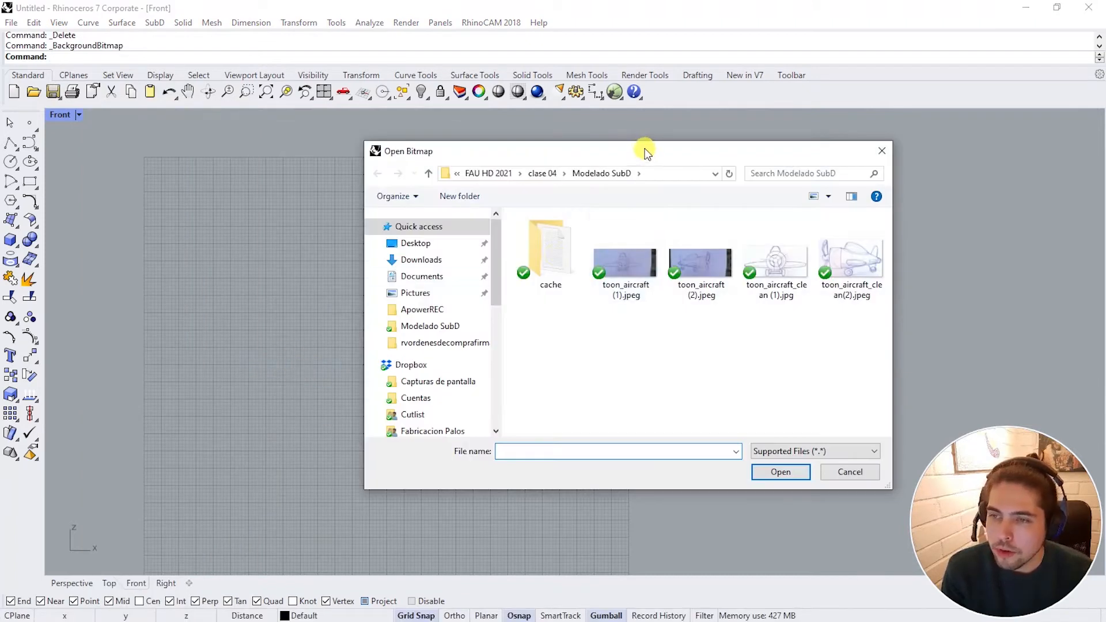
pyautogui.moveTo(645, 151); pyautogui.dragTo(537, 158)
pyautogui.click(666, 275)
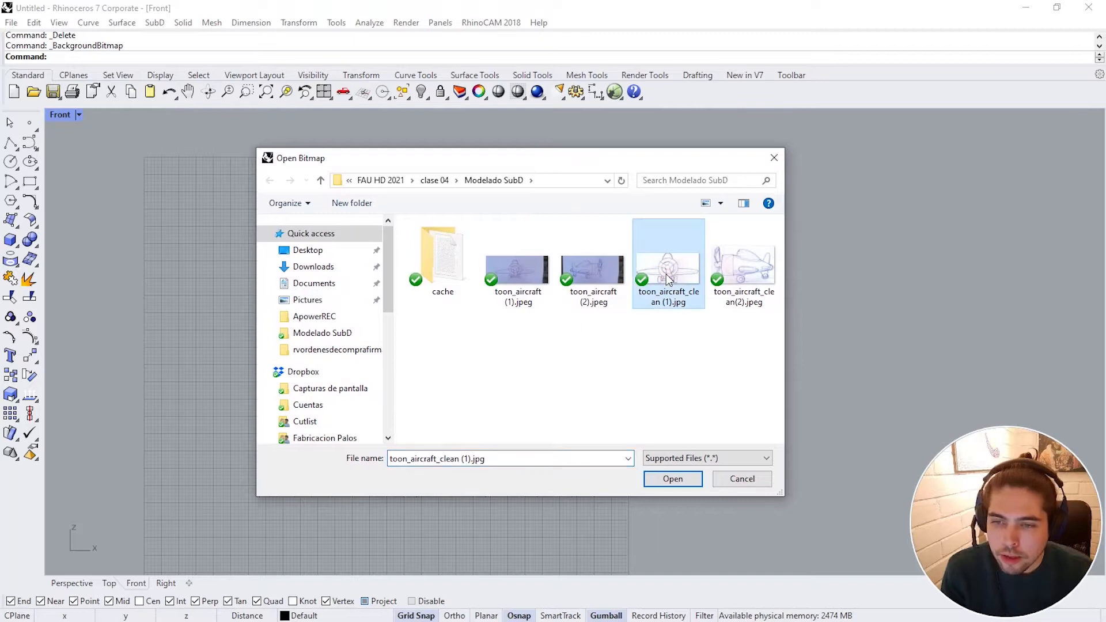
pyautogui.click(684, 481)
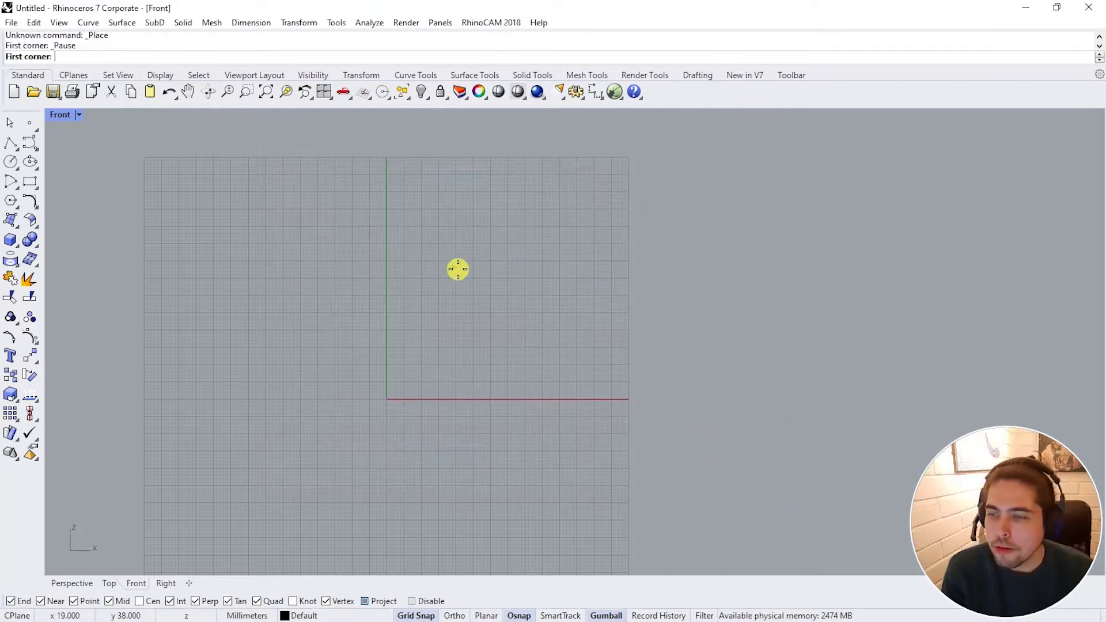
# Step: Place the front-view bitmap with its first corner at the origin and its opposite corner at about x 84, y 41 mm
pyautogui.scroll(1, 388, 397)
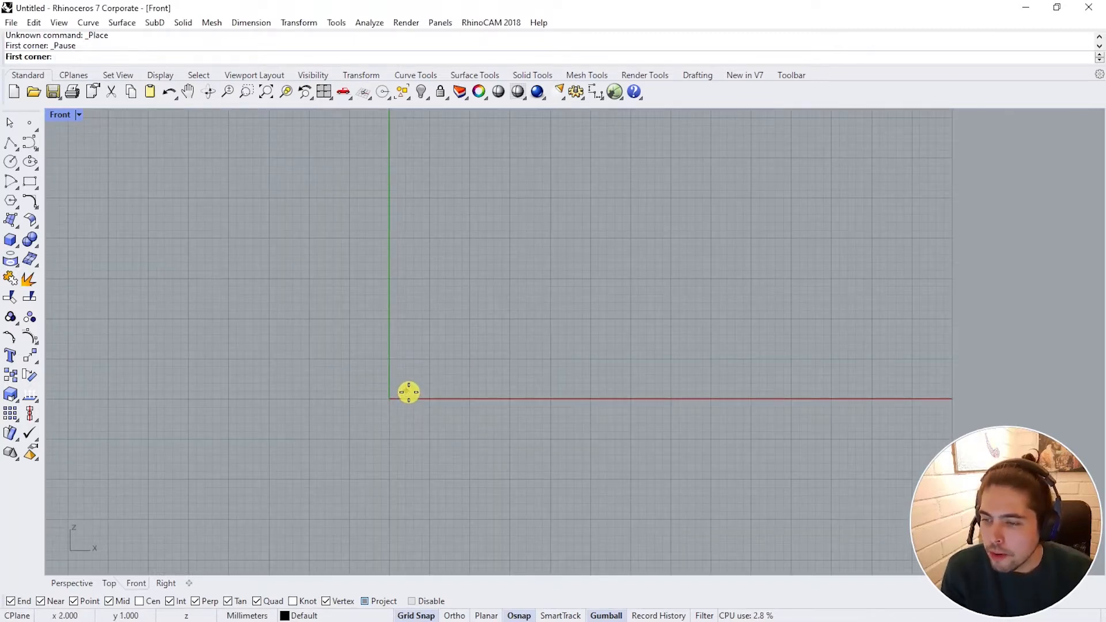
pyautogui.scroll(1, 403, 398)
pyautogui.click(383, 402)
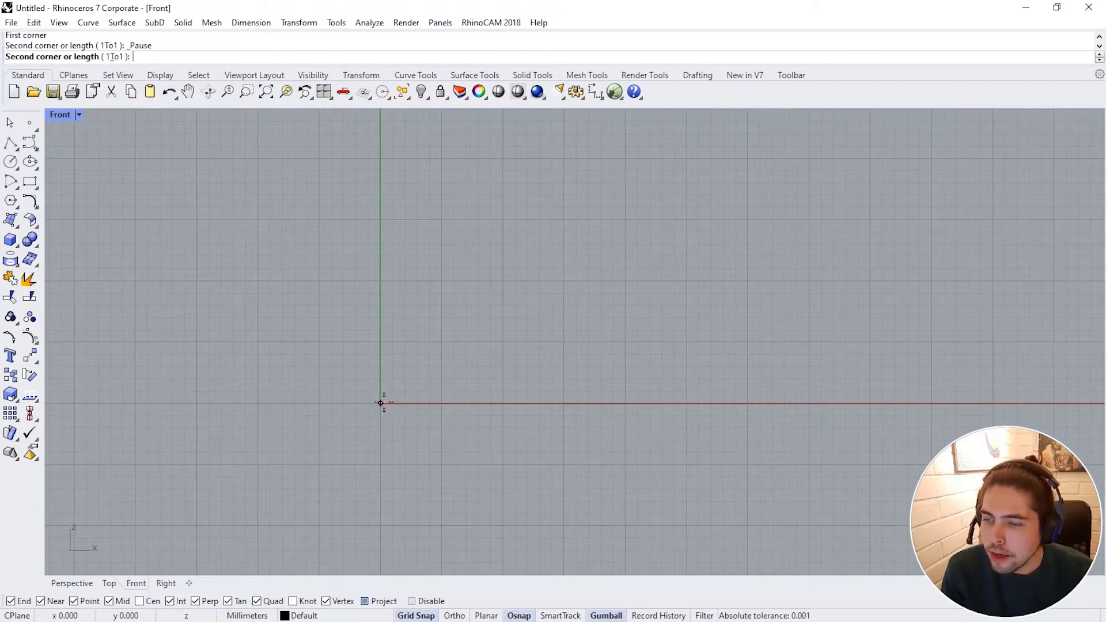
pyautogui.scroll(4, 489, 313)
pyautogui.moveTo(437, 215); pyautogui.dragTo(471, 280, button='right')
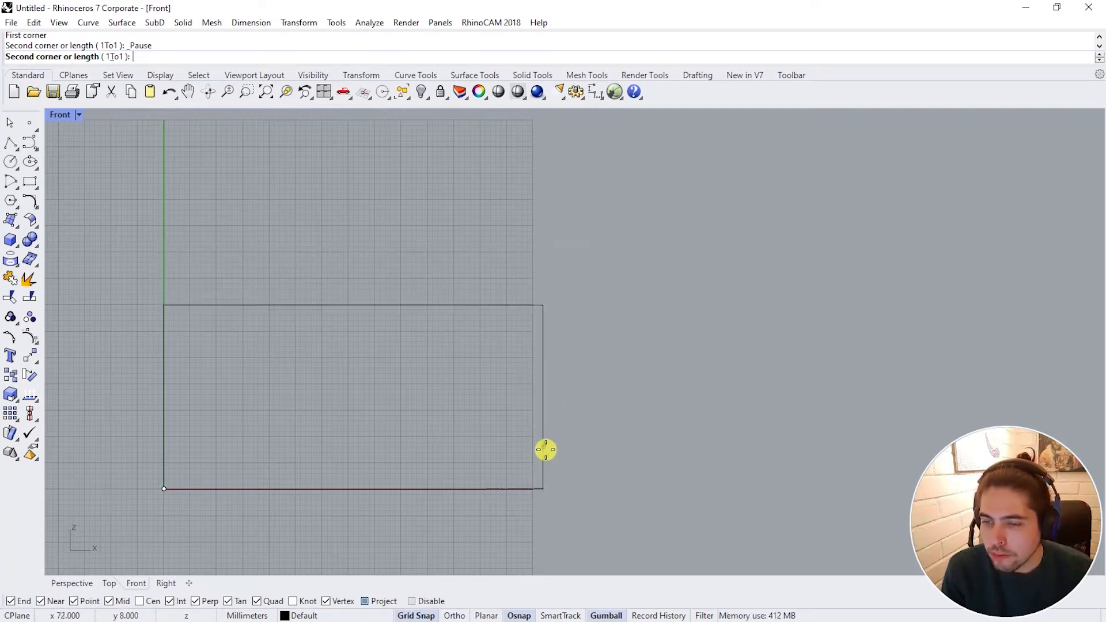
pyautogui.moveTo(564, 450); pyautogui.dragTo(605, 444, button='right')
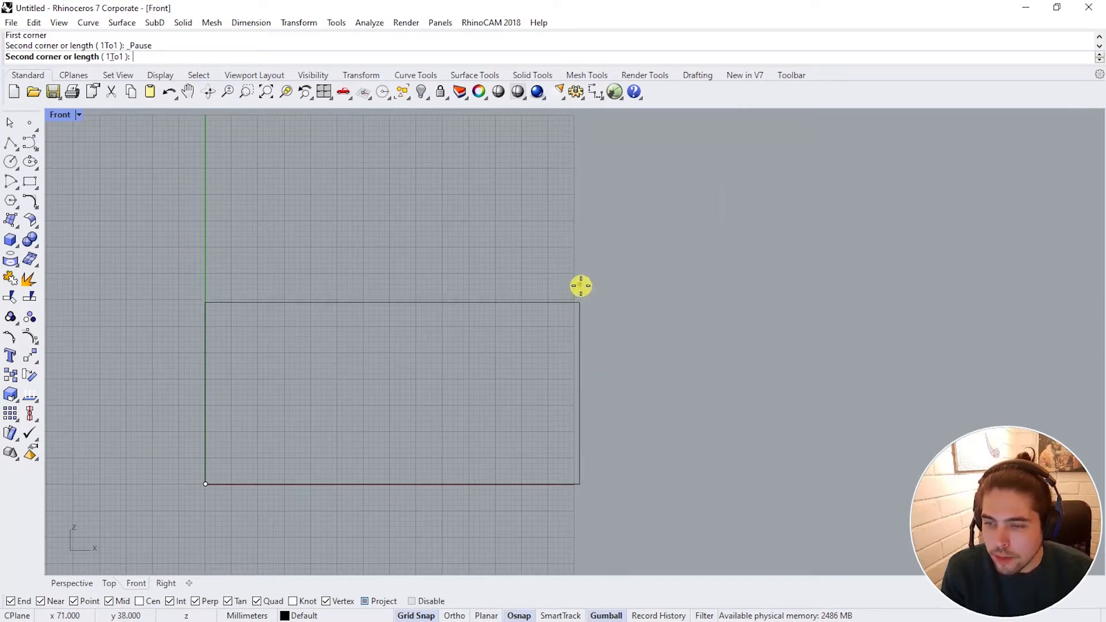
pyautogui.scroll(1, 576, 385)
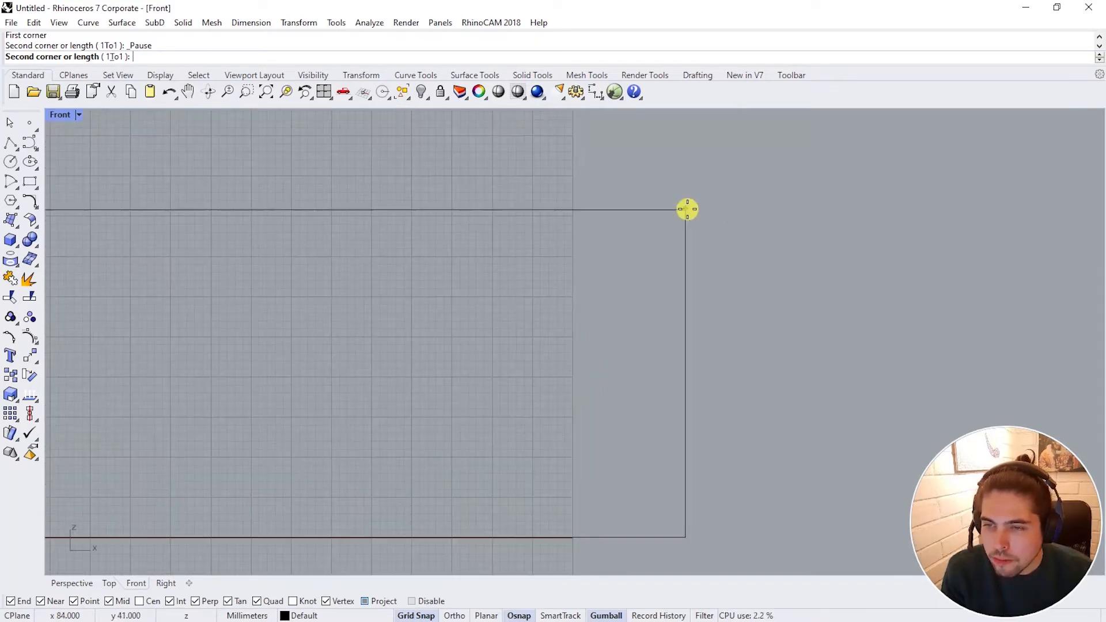
pyautogui.click(686, 208)
pyautogui.scroll(-3, 686, 220)
pyautogui.moveTo(634, 263); pyautogui.dragTo(610, 291, button='right')
pyautogui.scroll(2, 605, 288)
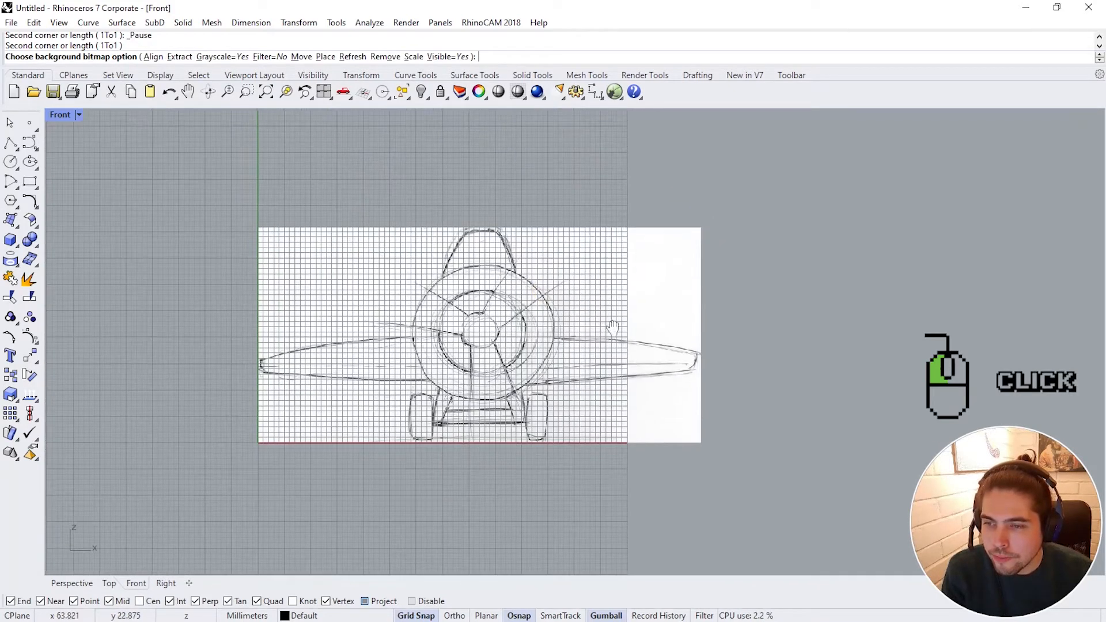
# Step: Draw a guide polyline from the origin 42 mm straight up, continuing horizontally past the far edge of the front-view bitmap
pyautogui.click(29, 184)
pyautogui.click(10, 143)
pyautogui.scroll(4, 279, 438)
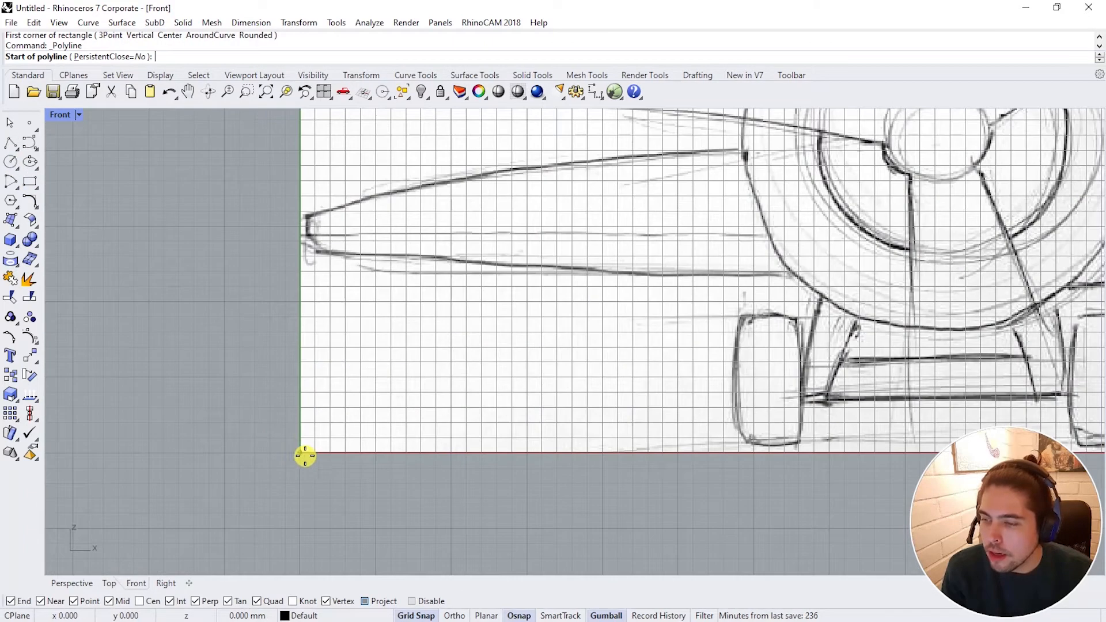
pyautogui.click(305, 456)
pyautogui.scroll(-4, 481, 296)
pyautogui.write('42')
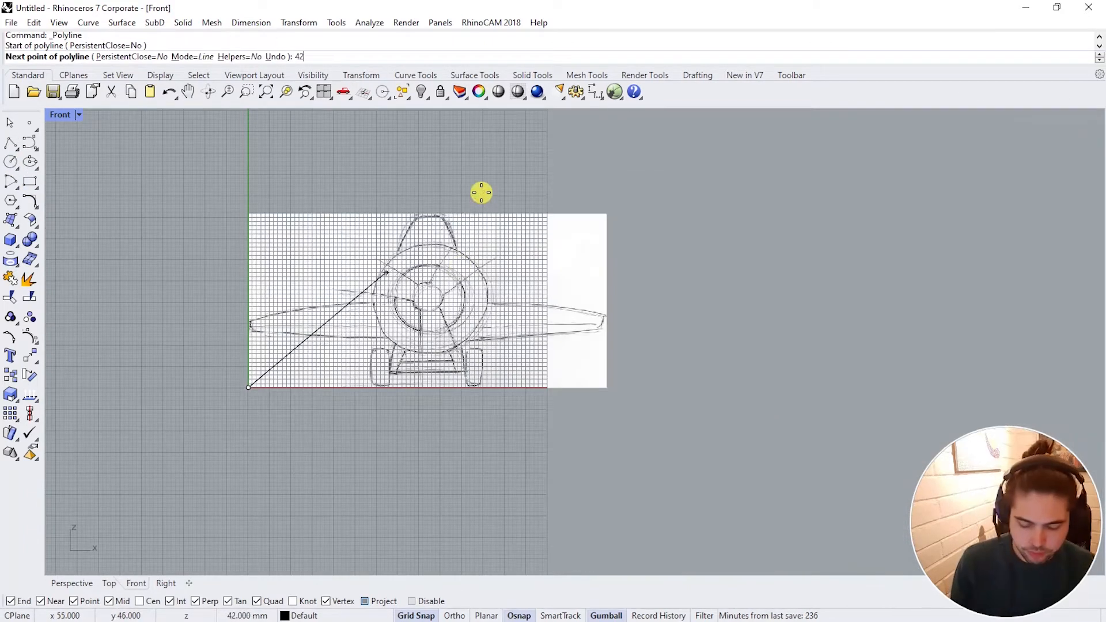
pyautogui.press('Return')
pyautogui.press('F8')
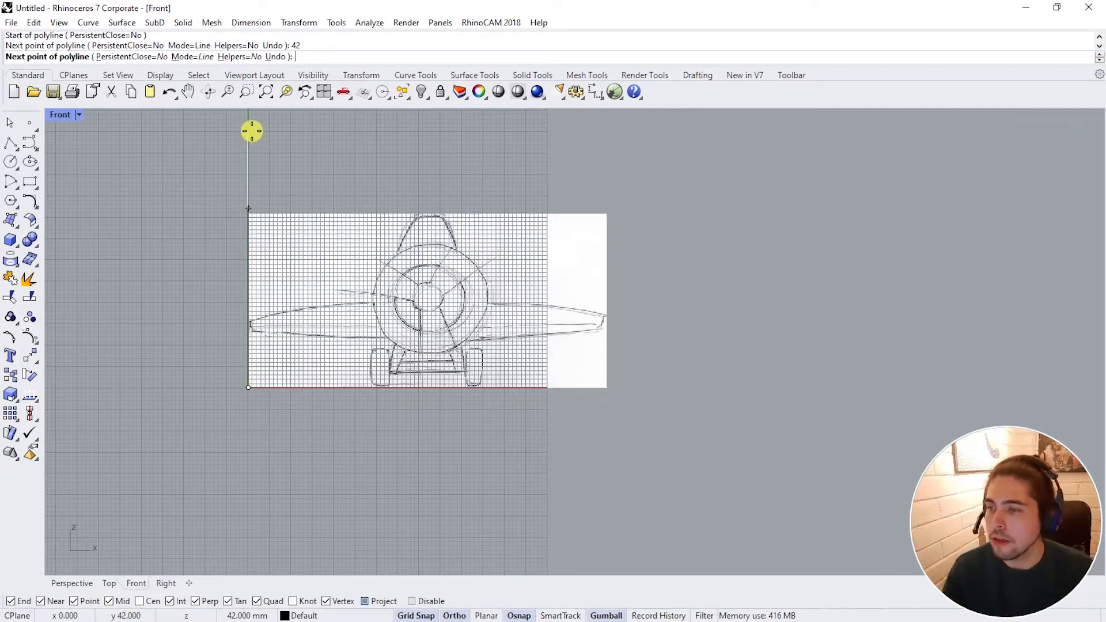
pyautogui.click(252, 131)
pyautogui.click(741, 184)
pyautogui.press('Return')
# Step: Scale the front-view bitmap from the origin, using its opposite upper corner as reference, until its top edge meets the horizontal guide line
pyautogui.scroll(4, 548, 239)
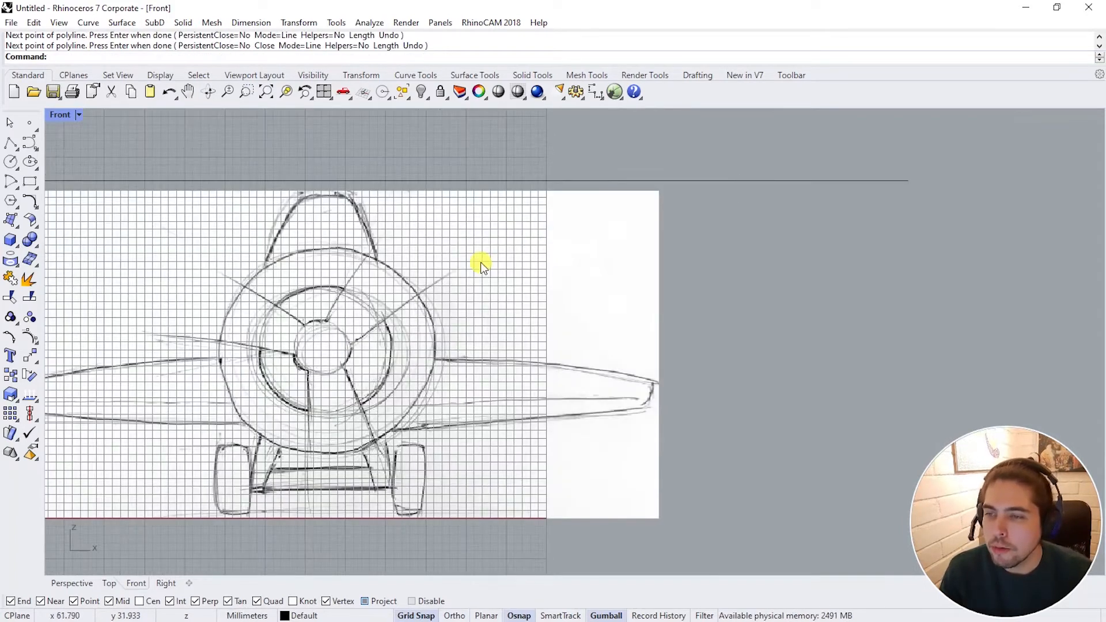
pyautogui.moveTo(481, 264); pyautogui.dragTo(649, 266, button='right')
pyautogui.scroll(-2, 574, 268)
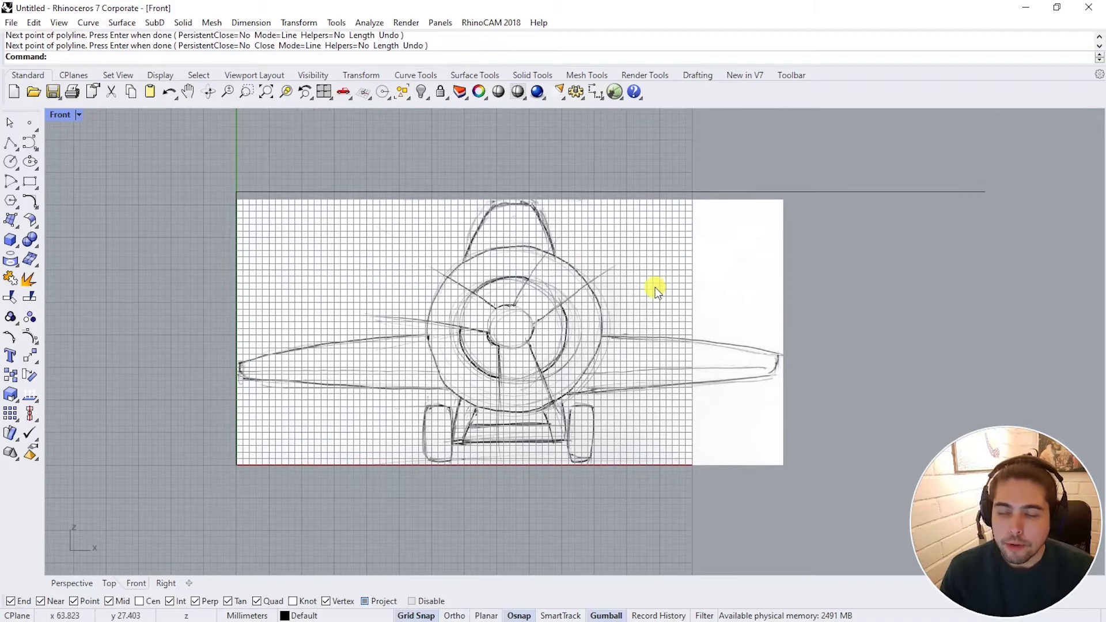
pyautogui.scroll(-2, 657, 289)
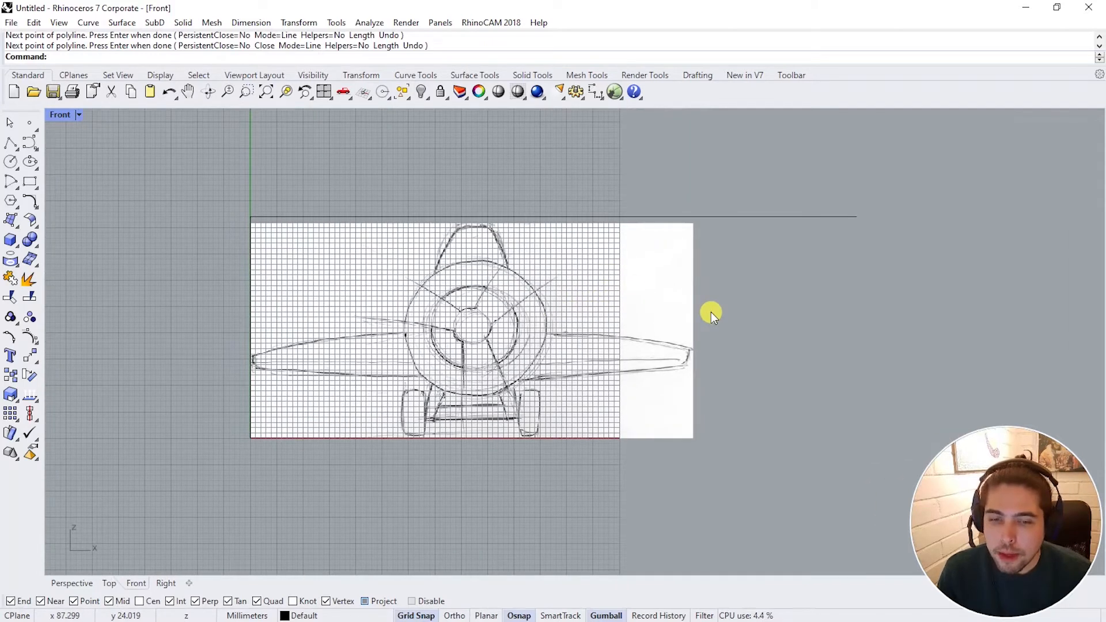
pyautogui.click(79, 116)
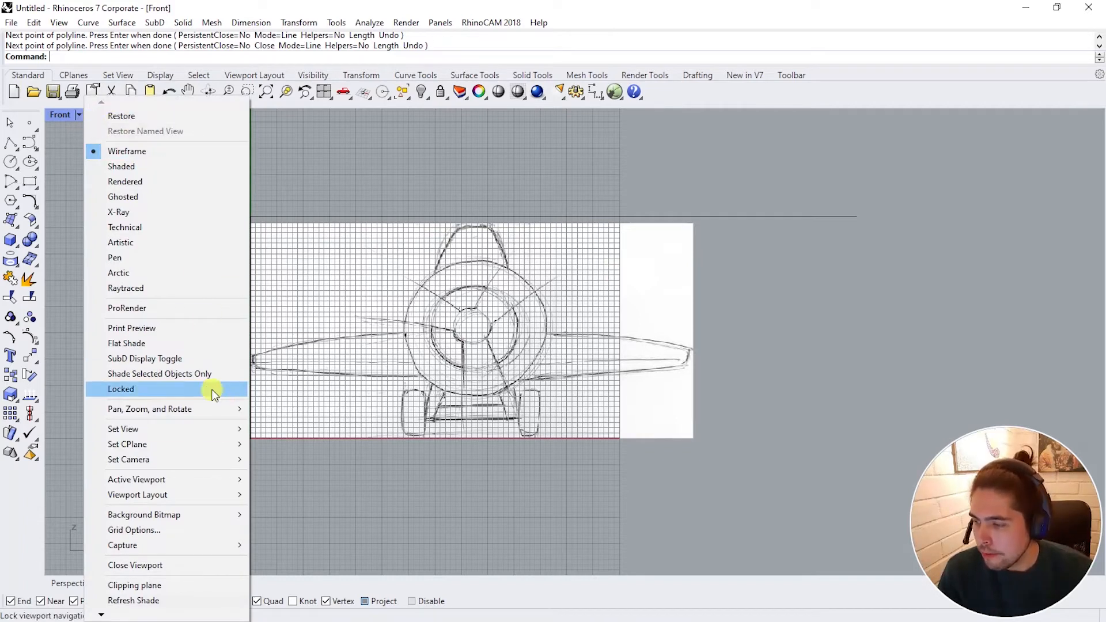
pyautogui.moveTo(197, 512)
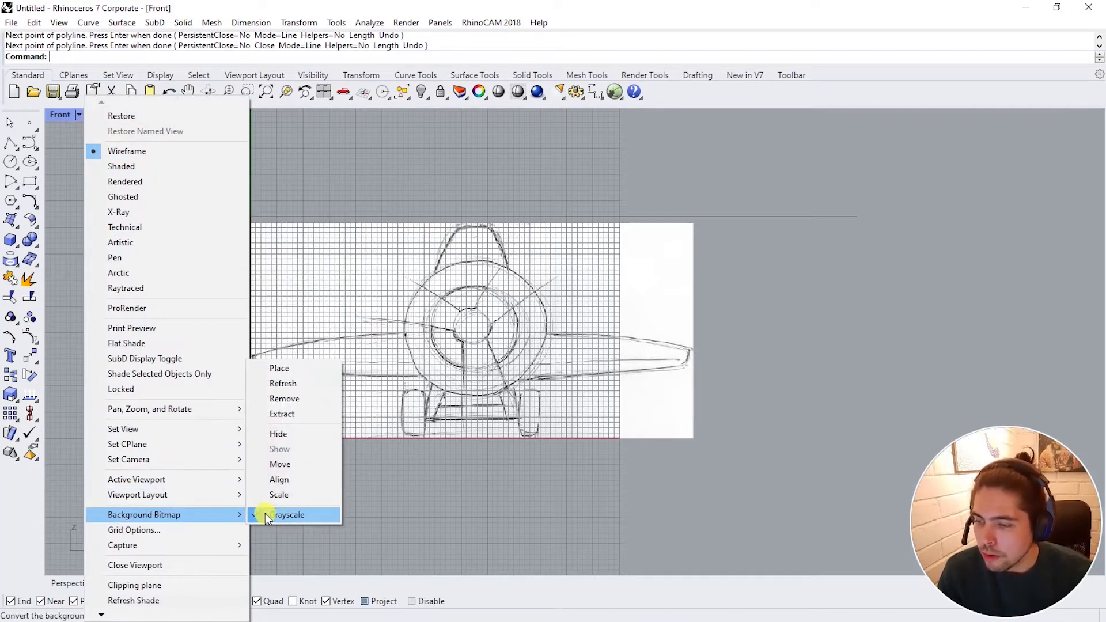
pyautogui.click(293, 498)
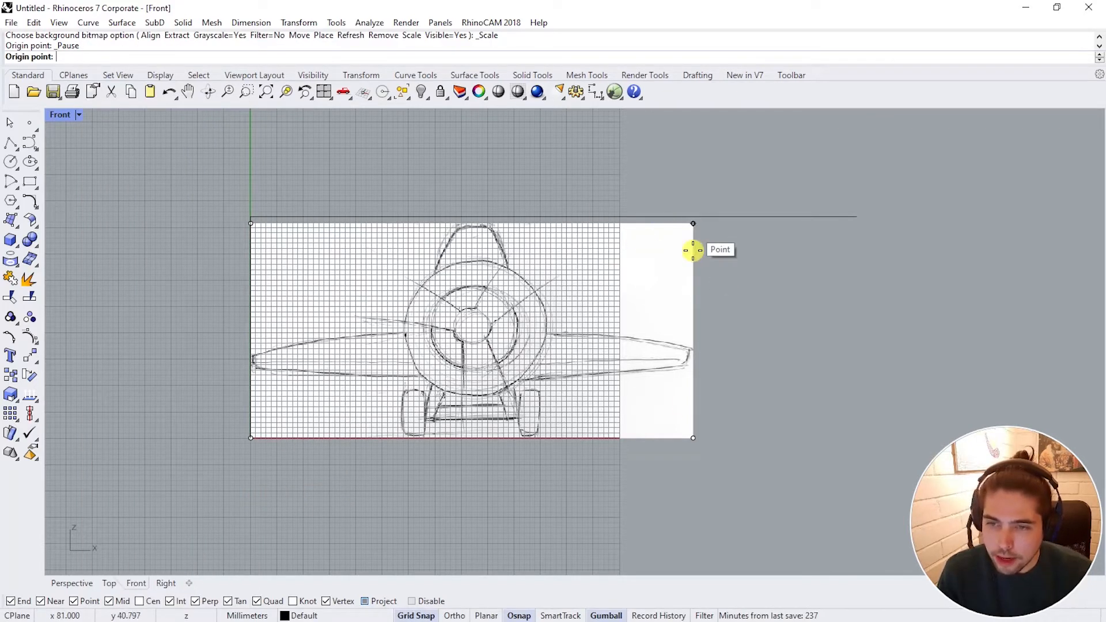
pyautogui.click(251, 438)
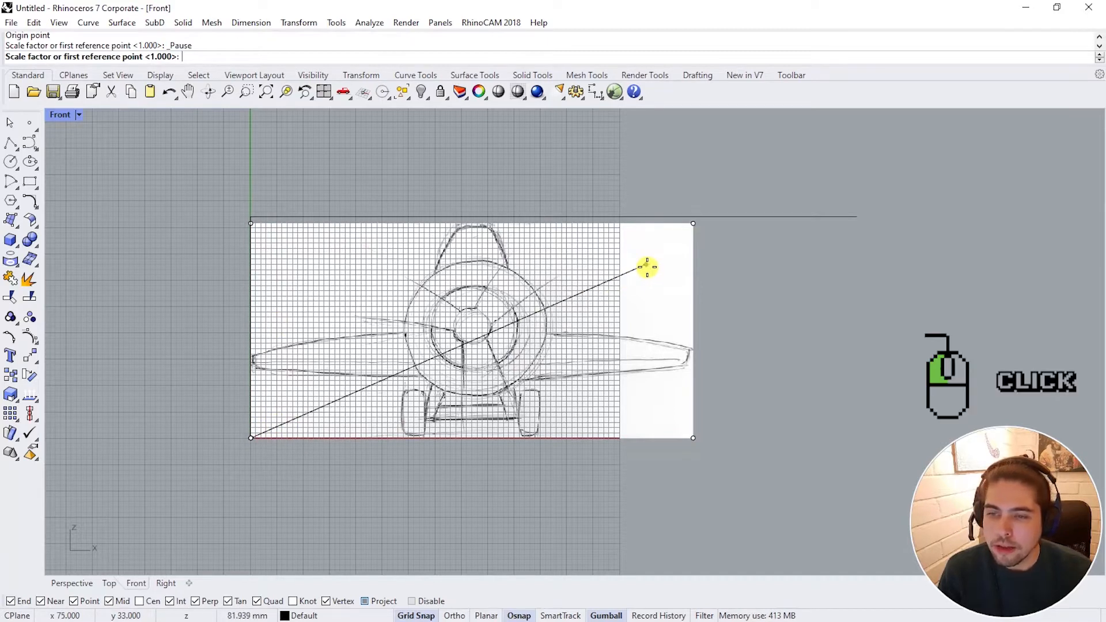
pyautogui.click(693, 227)
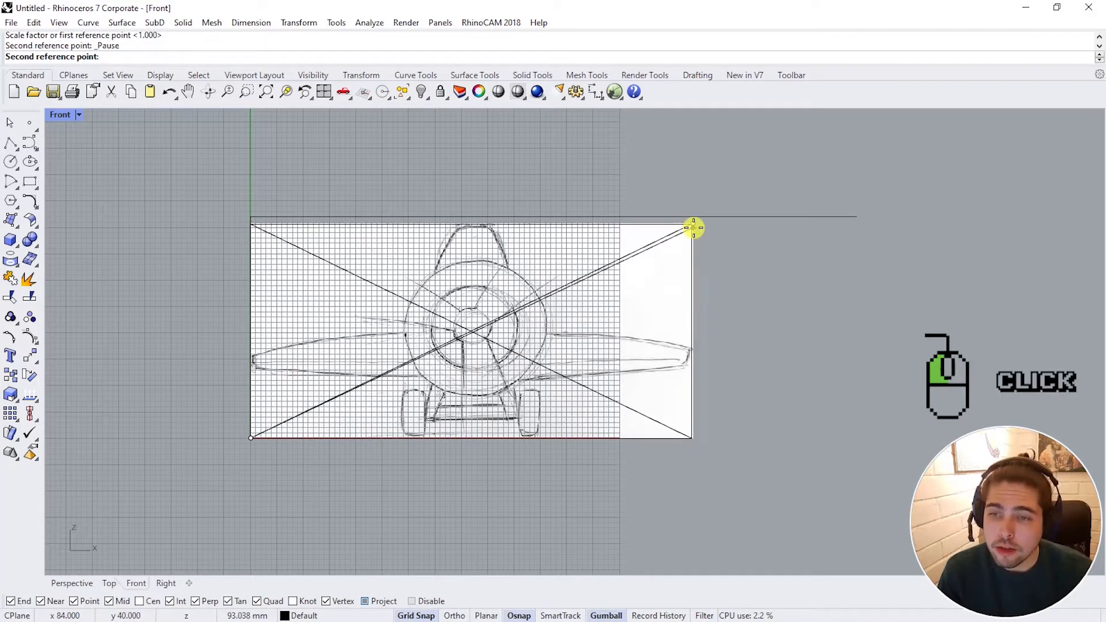
pyautogui.scroll(5, 699, 225)
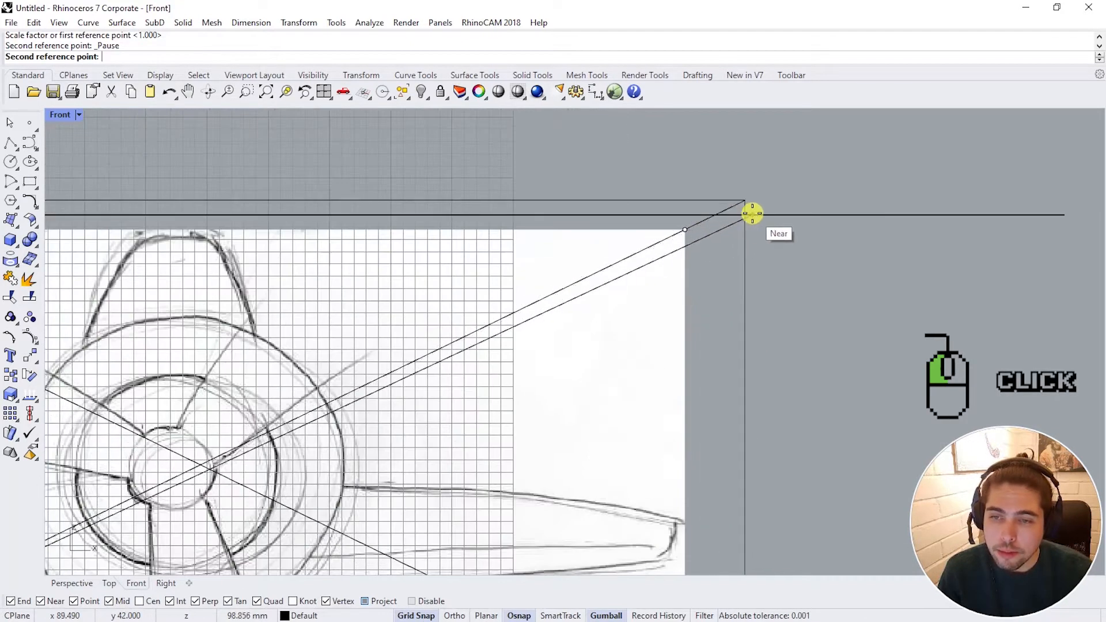
pyautogui.scroll(3, 717, 214)
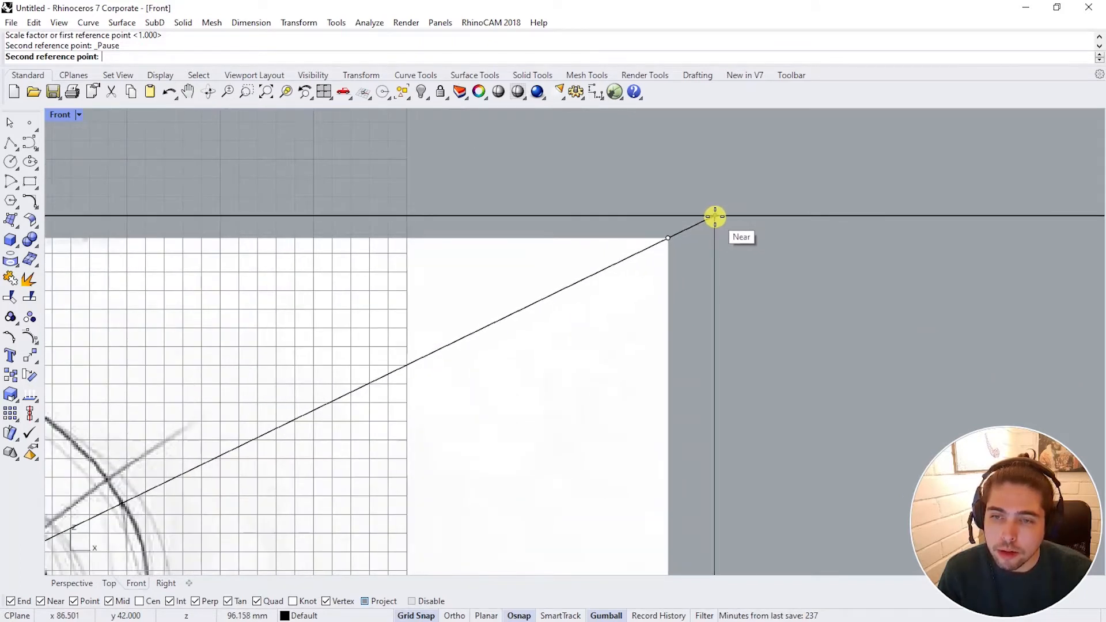
pyautogui.click(716, 215)
# Step: Delete the guide polyline around the front-view bitmap
pyautogui.scroll(-3, 720, 222)
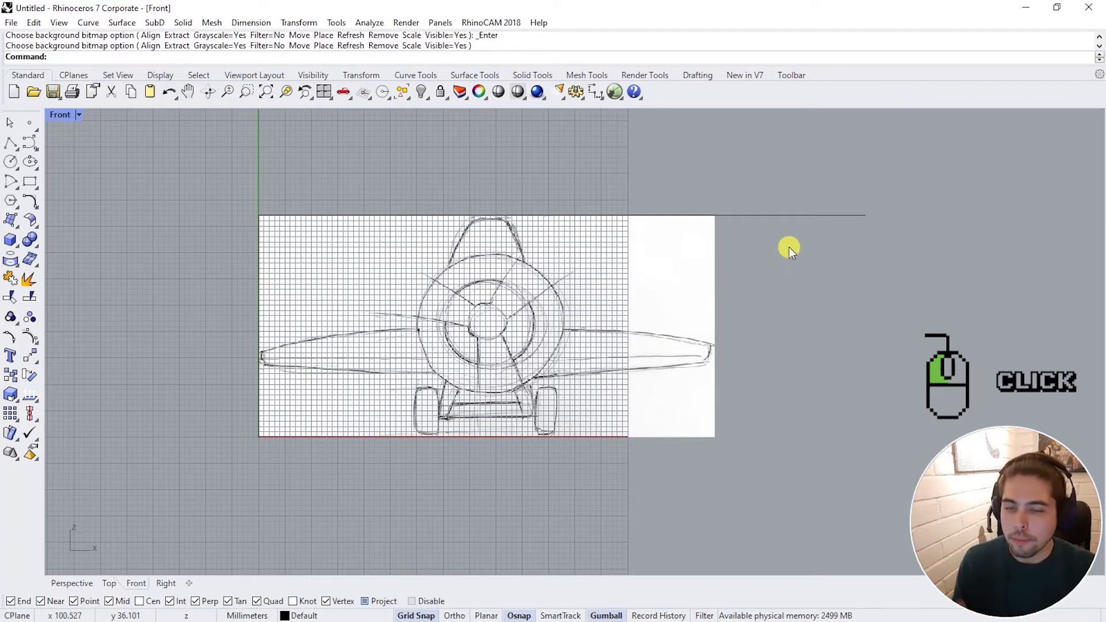
pyautogui.moveTo(823, 232); pyautogui.dragTo(766, 183)
pyautogui.press('Delete')
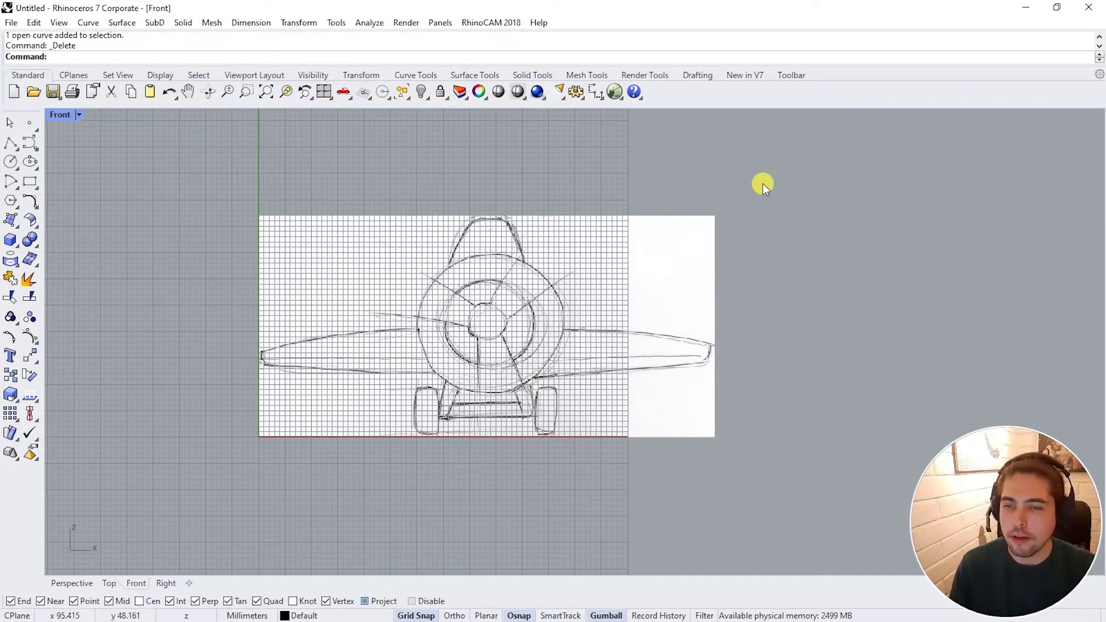
# Step: Turn off grayscale display for the Front viewport's background bitmap
pyautogui.moveTo(392, 322); pyautogui.dragTo(479, 330, button='right')
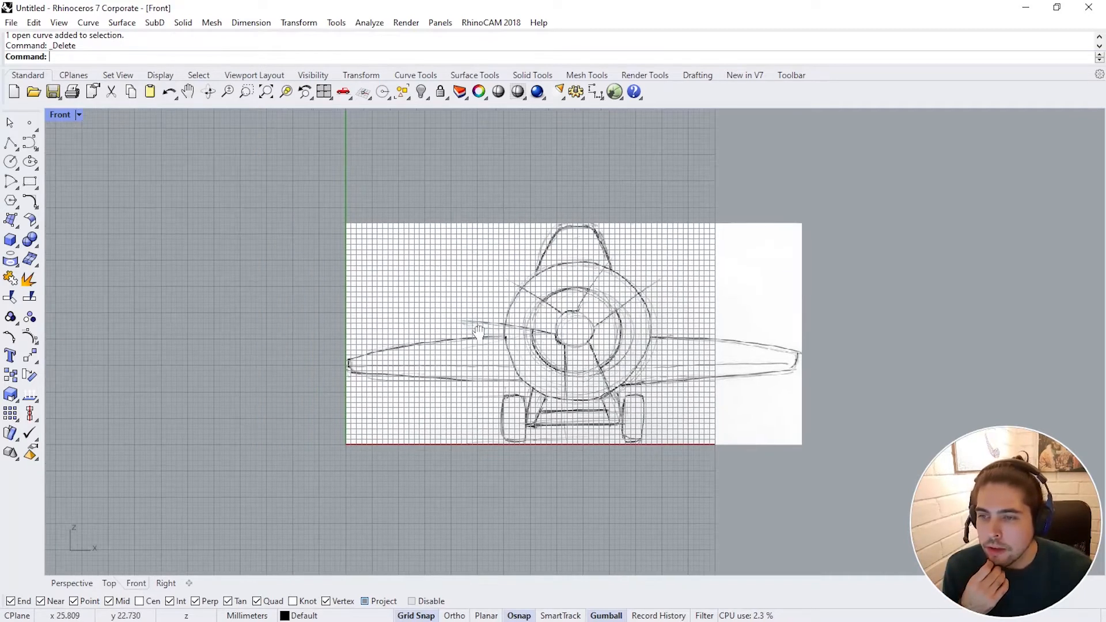
pyautogui.moveTo(370, 387); pyautogui.dragTo(307, 376, button='right')
pyautogui.click(76, 117)
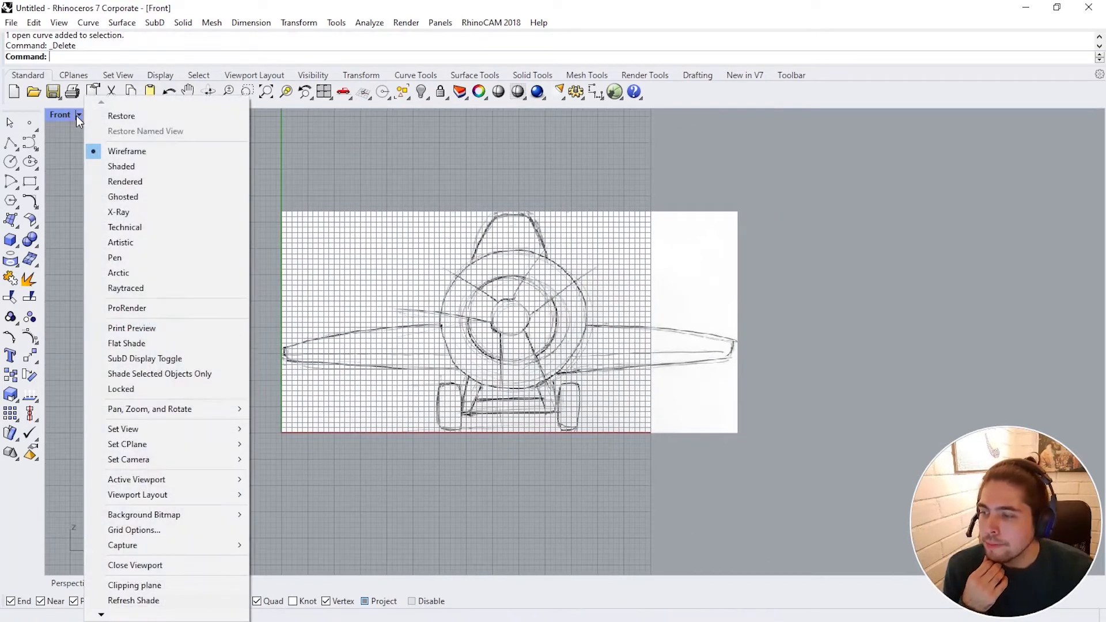
pyautogui.moveTo(154, 494)
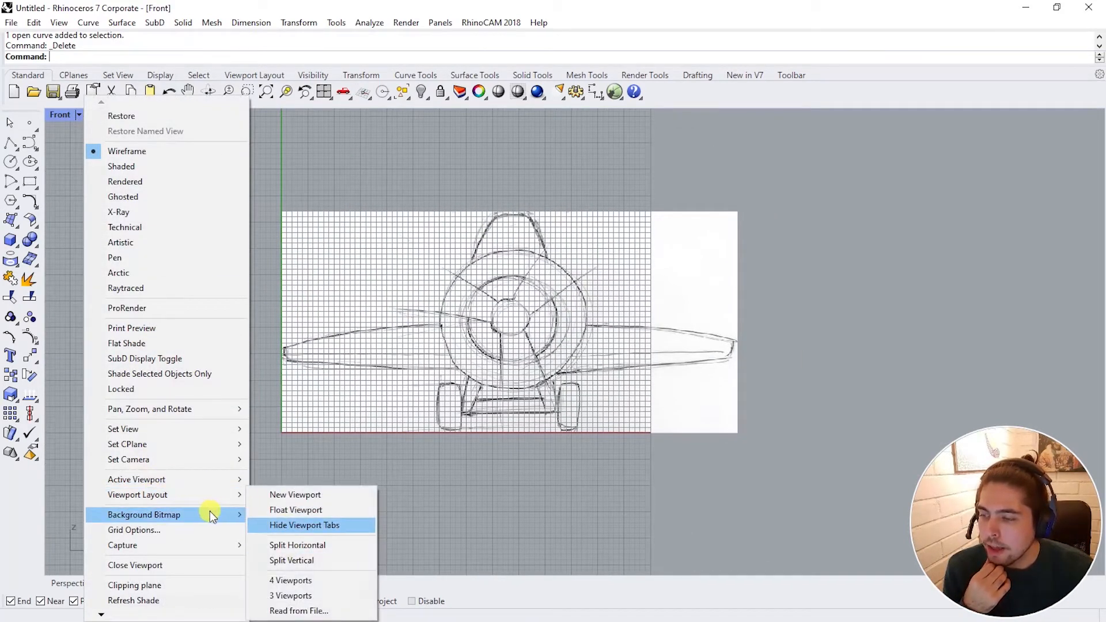
pyautogui.moveTo(206, 513)
pyautogui.click(296, 514)
# Step: Start moving the Front viewport's background bitmap from the centre of the propeller hub, with grid snap turned off
pyautogui.moveTo(556, 354); pyautogui.dragTo(580, 354, button='right')
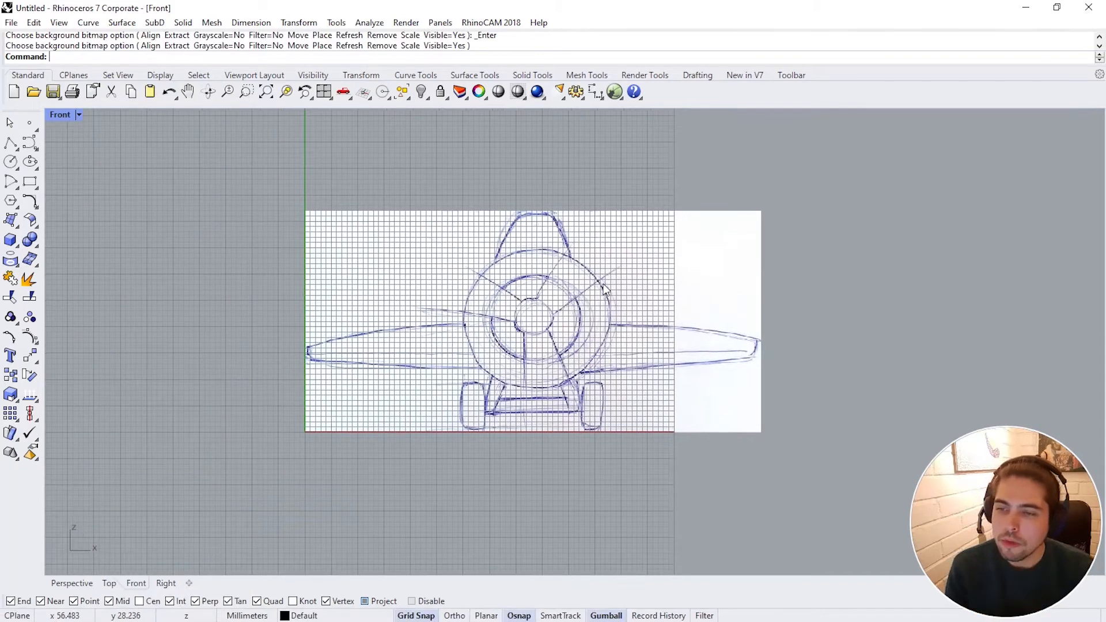
pyautogui.click(78, 114)
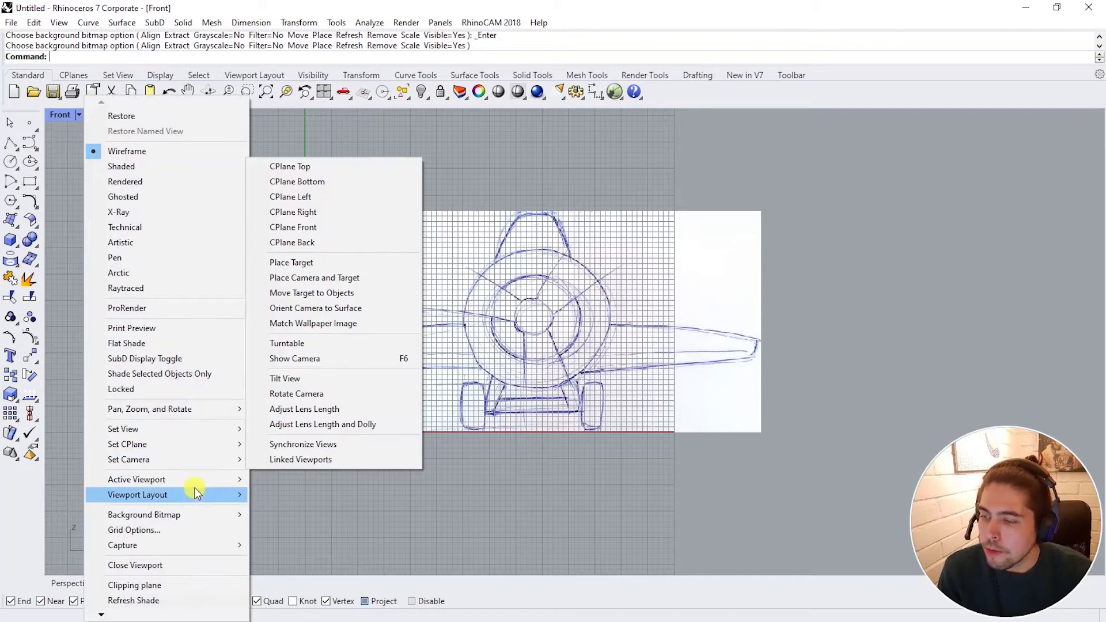
pyautogui.moveTo(192, 513)
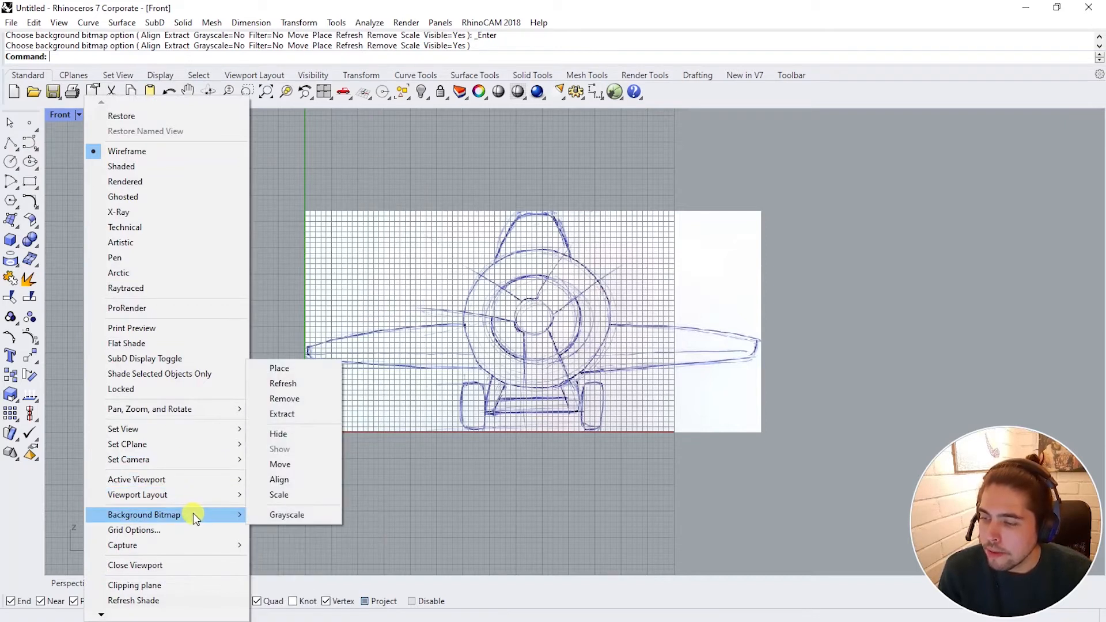
pyautogui.click(292, 463)
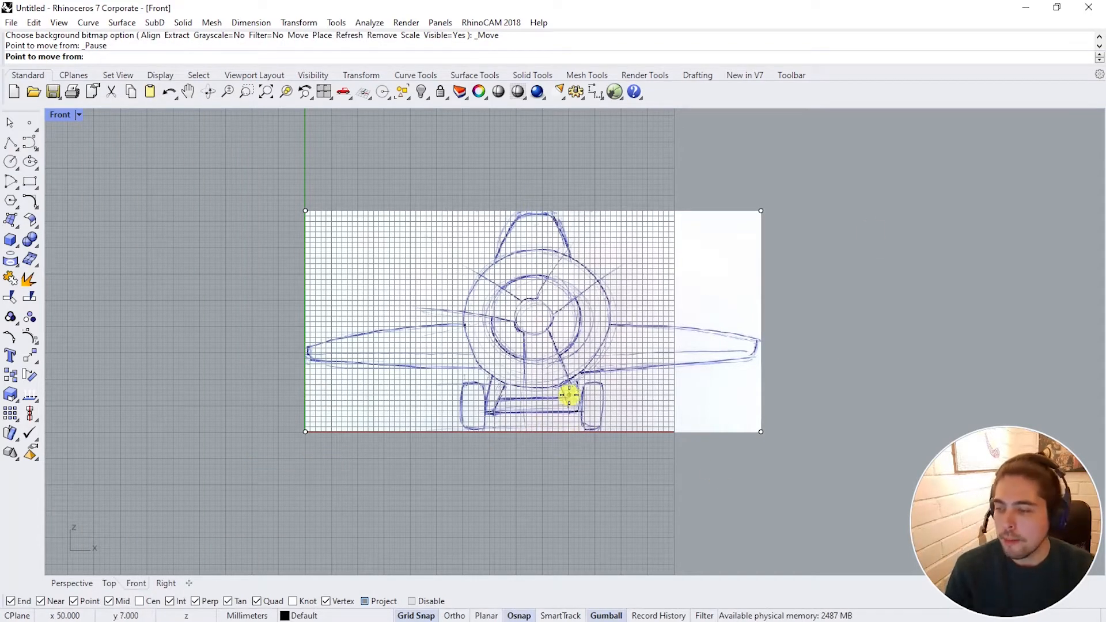
pyautogui.scroll(10, 553, 278)
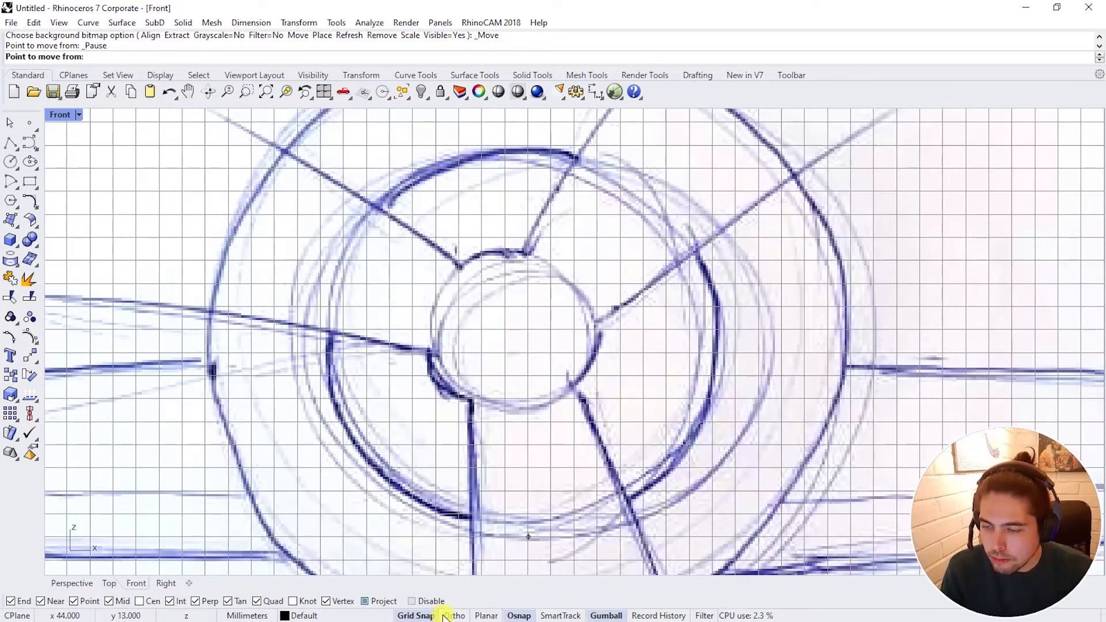
pyautogui.click(416, 615)
pyautogui.scroll(3, 507, 331)
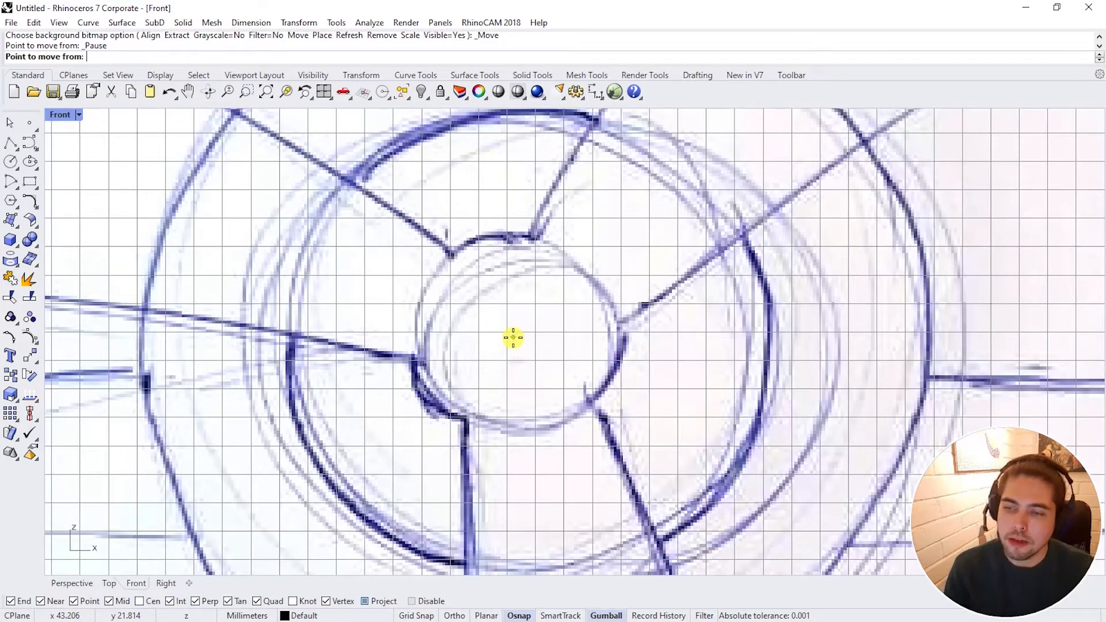
pyautogui.scroll(-8, 512, 337)
pyautogui.click(513, 337)
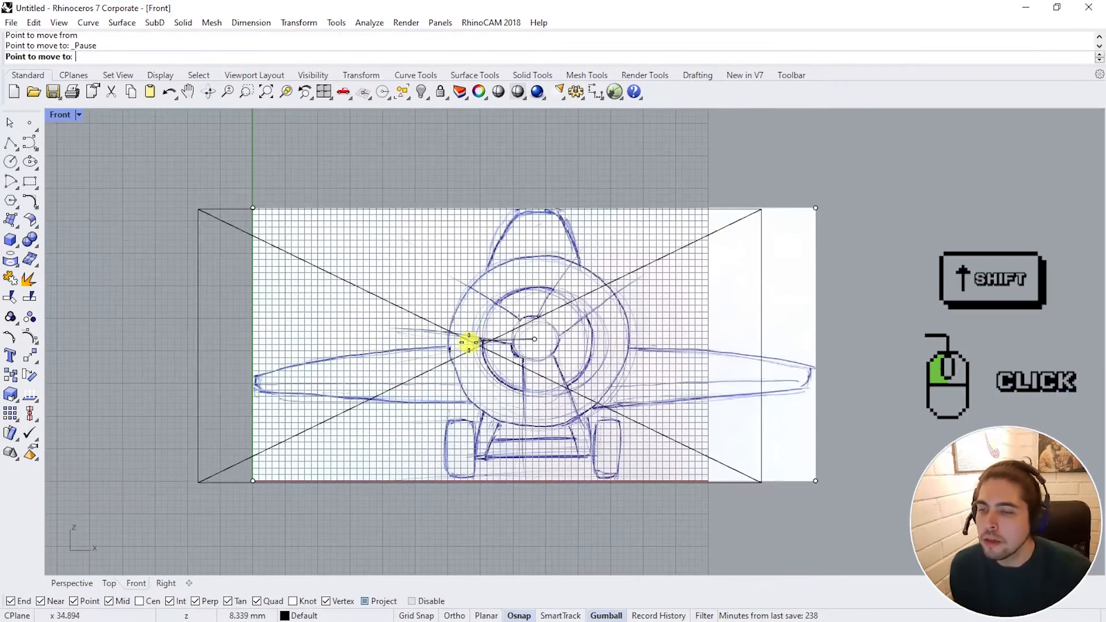
# Step: Turn grid snap back on and place the front-view bitmap horizontally so the hub's centre lies on the vertical axis
pyautogui.keyDown('shift'); pyautogui.scroll(5, 251, 341); pyautogui.keyUp('shift')
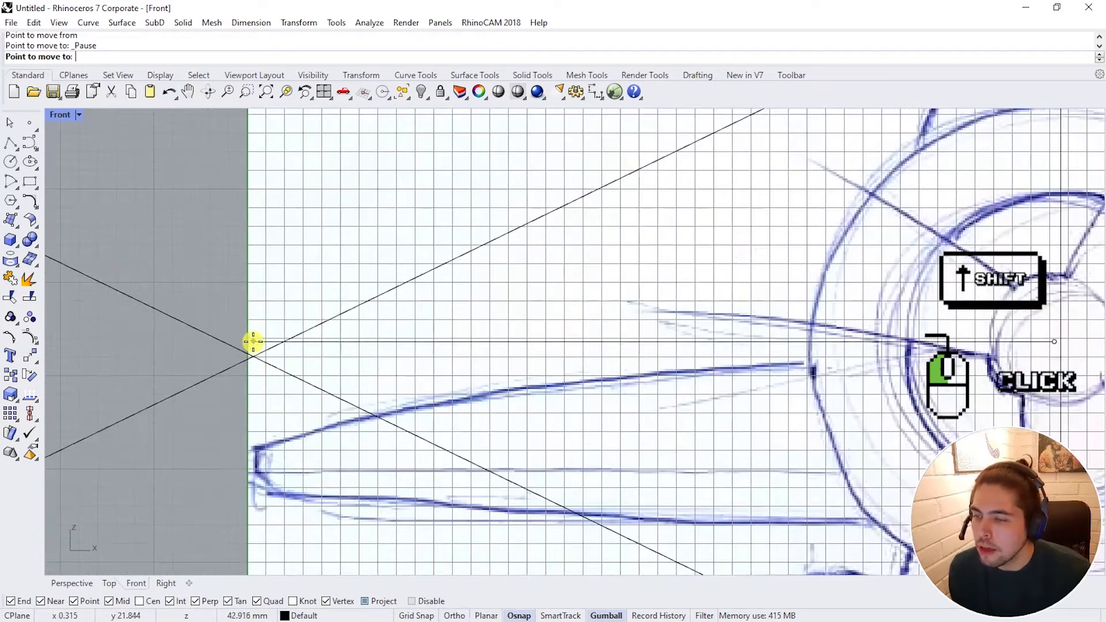
pyautogui.click(416, 616)
pyautogui.scroll(3, 263, 316)
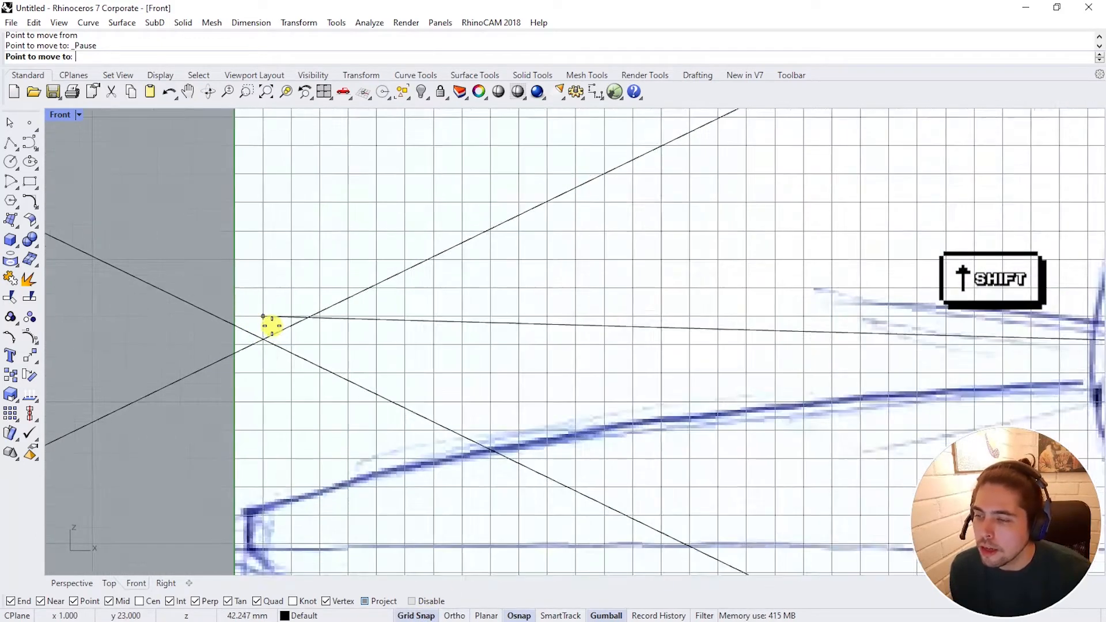
pyautogui.scroll(6, 260, 316)
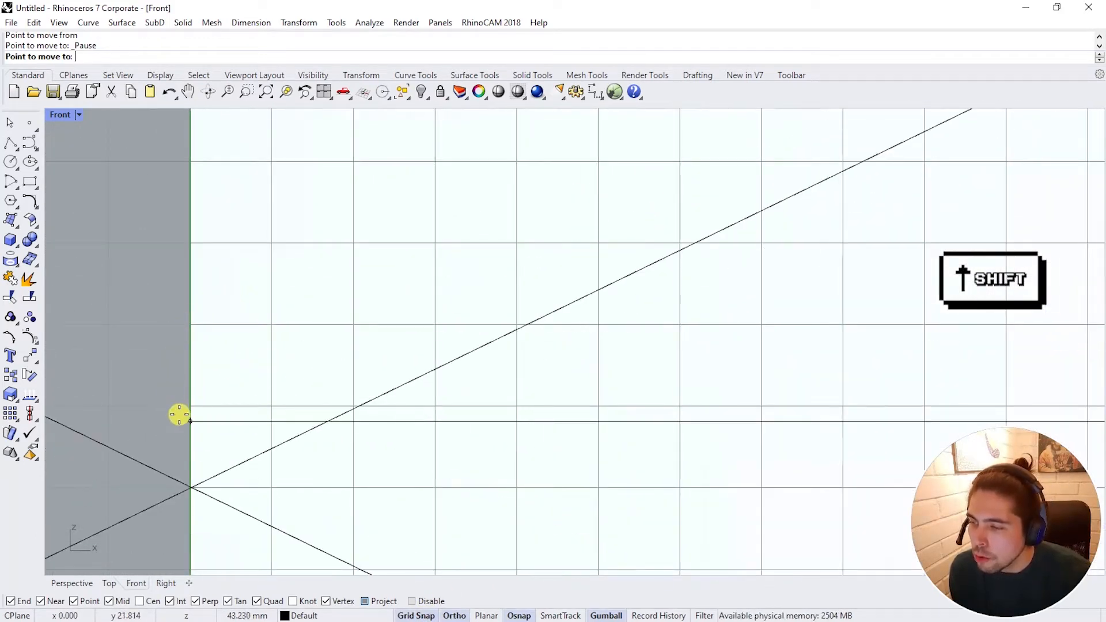
pyautogui.keyDown('shift'); pyautogui.scroll(3, 180, 415); pyautogui.keyUp('shift')
pyautogui.keyDown('shift'); pyautogui.click(206, 421); pyautogui.keyUp('shift')
pyautogui.scroll(-10, 205, 420)
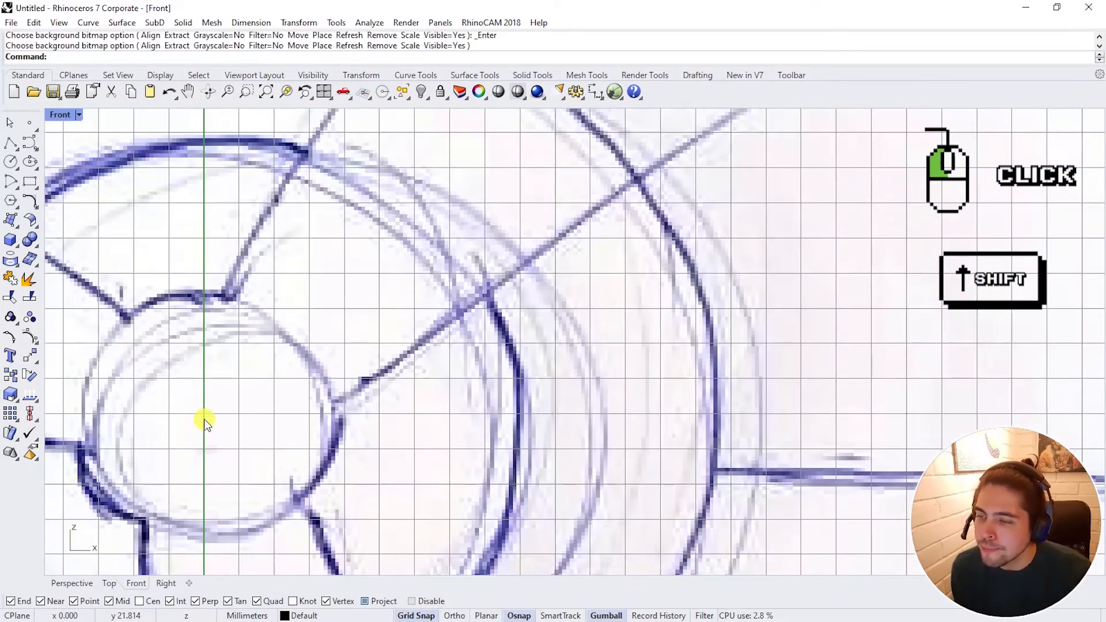
pyautogui.moveTo(210, 438); pyautogui.dragTo(439, 397, button='right')
pyautogui.scroll(4, 487, 371)
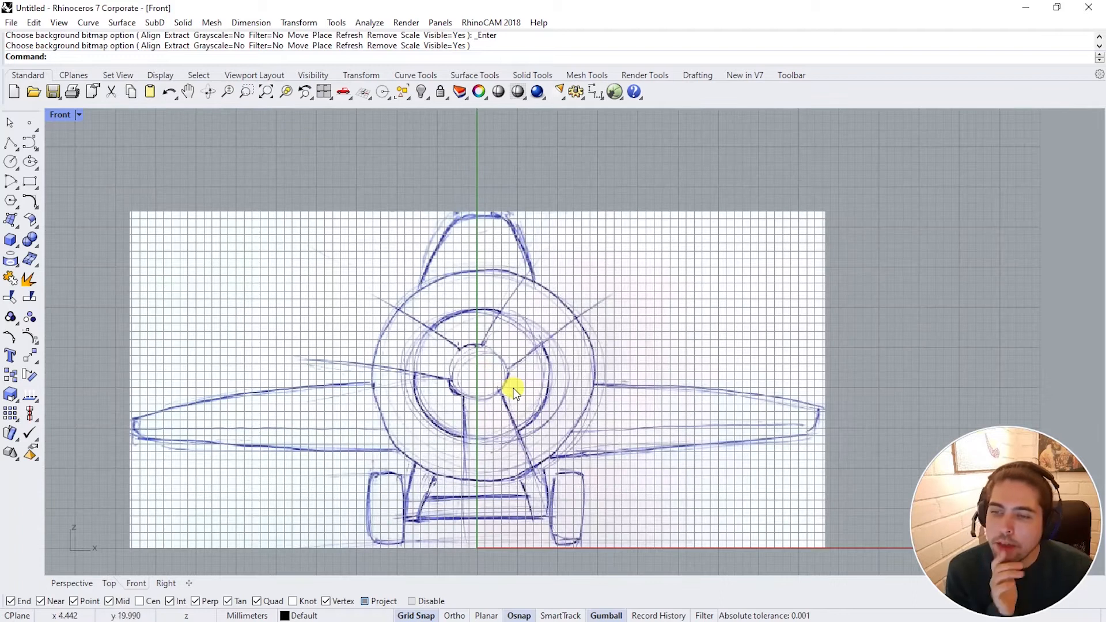
pyautogui.moveTo(509, 541); pyautogui.dragTo(485, 529, button='right')
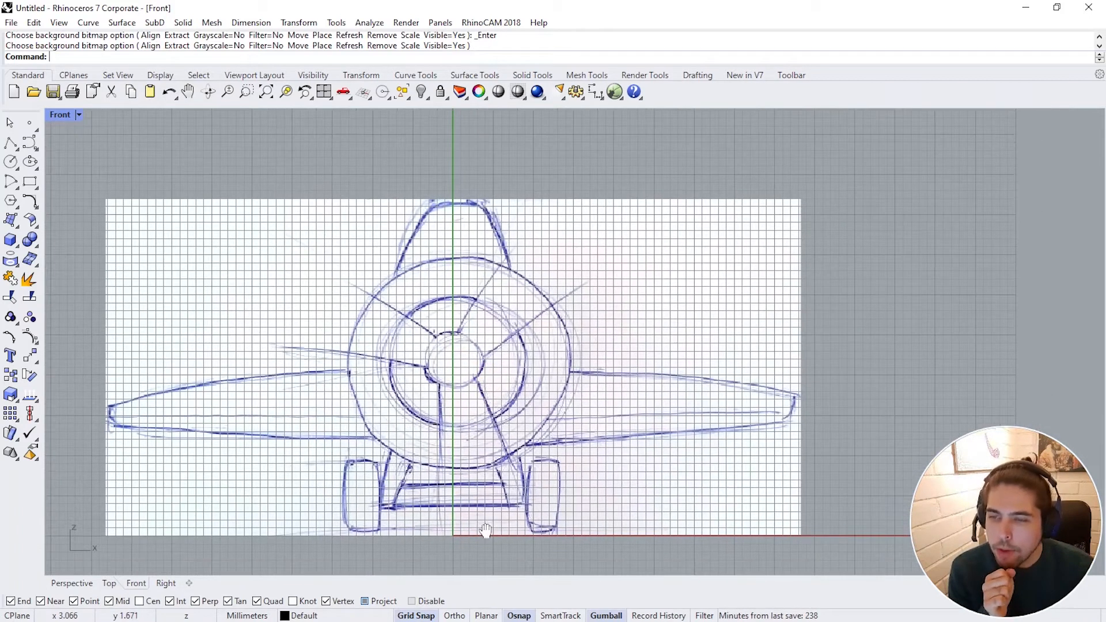
pyautogui.scroll(-4, 486, 451)
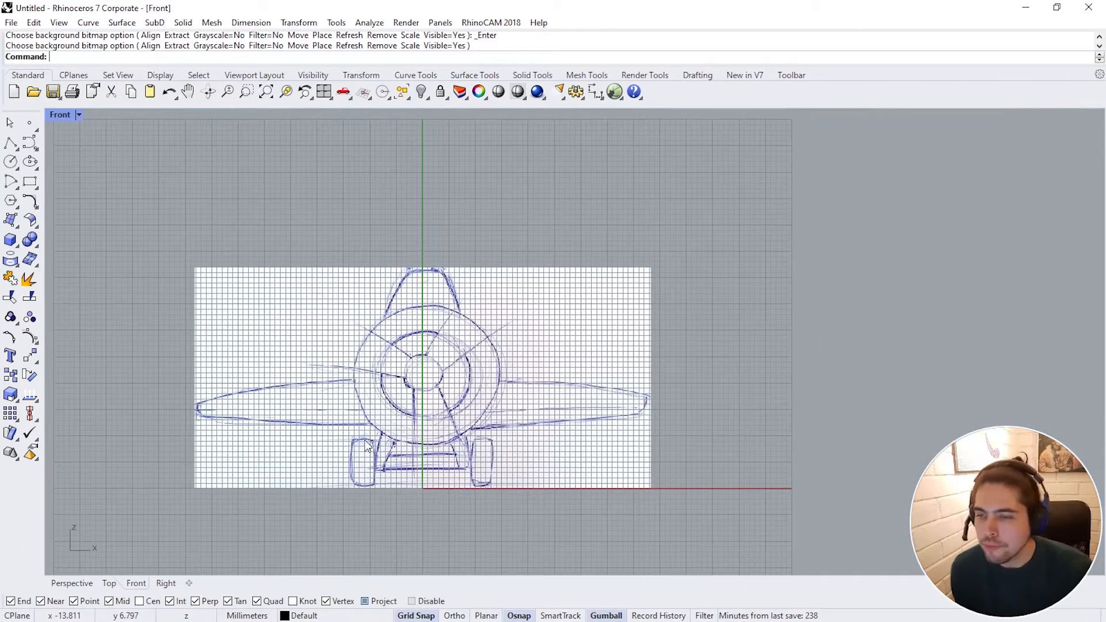
# Step: Show all four viewports and examine the background sketches in the Front and Right viewports
pyautogui.doubleClick(60, 116)
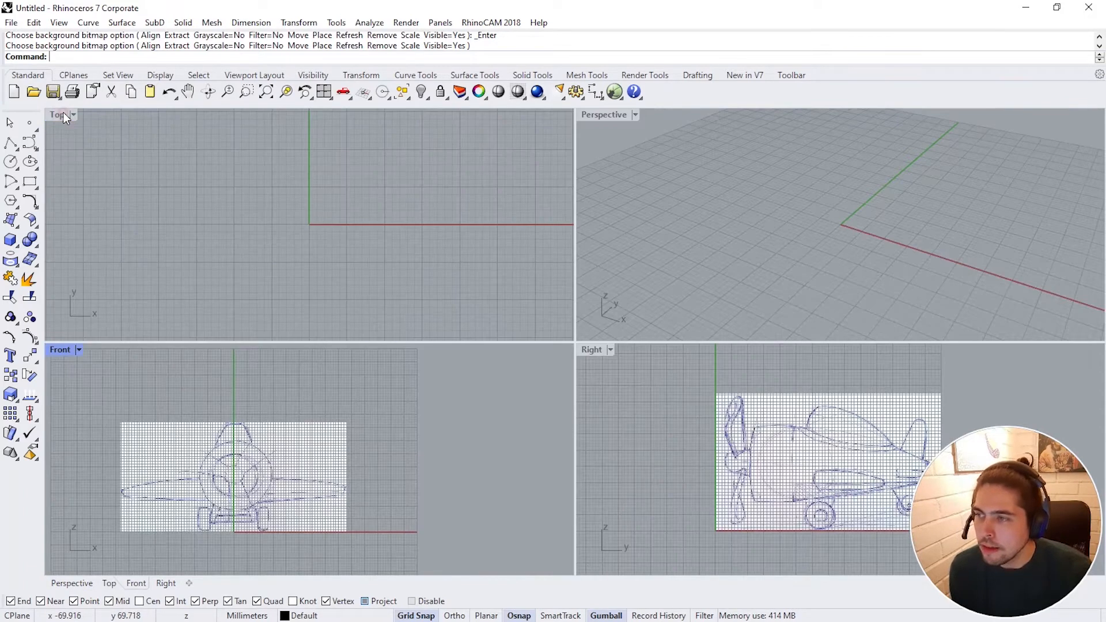
pyautogui.scroll(-2, 246, 505)
pyautogui.scroll(4, 294, 488)
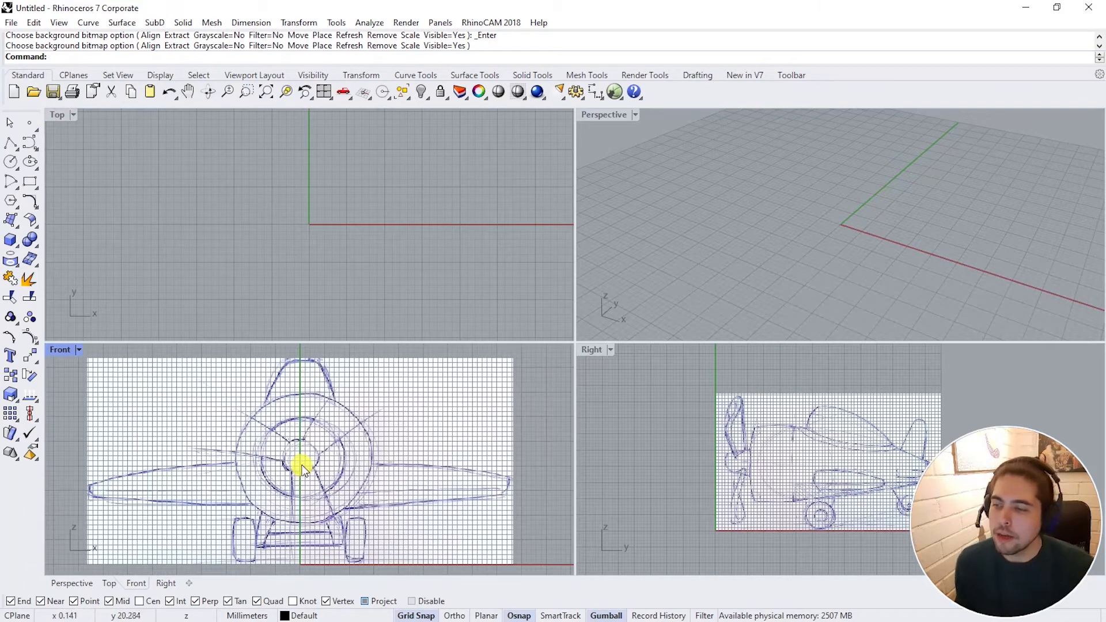
pyautogui.rightClick(349, 473)
pyautogui.moveTo(855, 437); pyautogui.dragTo(798, 445, button='right')
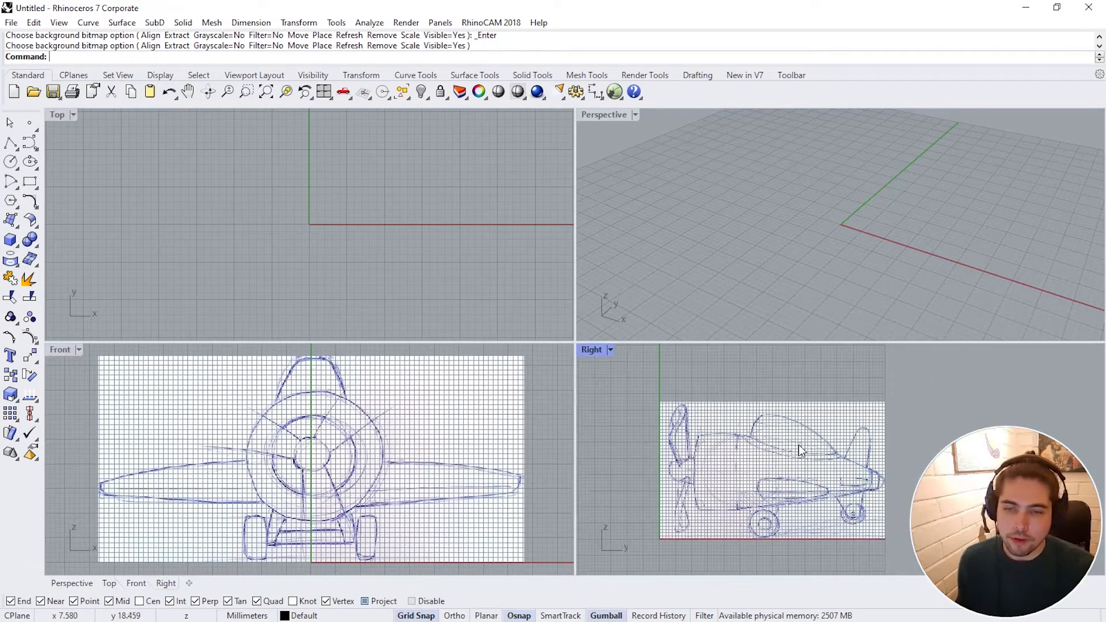
pyautogui.scroll(6, 771, 442)
pyautogui.scroll(-4, 771, 442)
pyautogui.scroll(-1, 770, 442)
pyautogui.scroll(4, 773, 435)
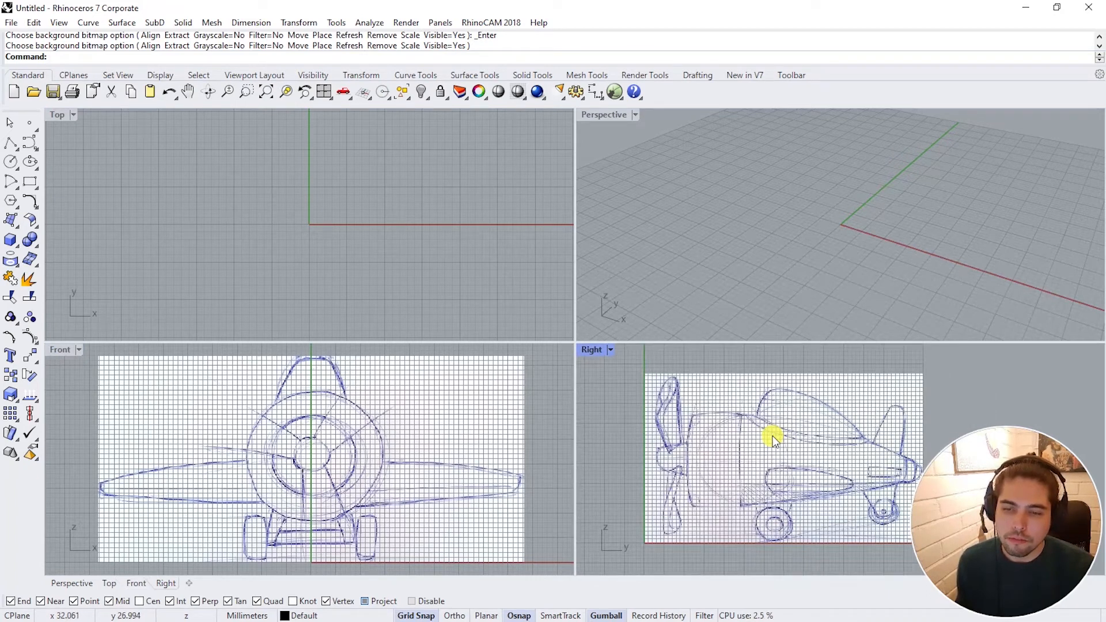
pyautogui.scroll(-2, 785, 434)
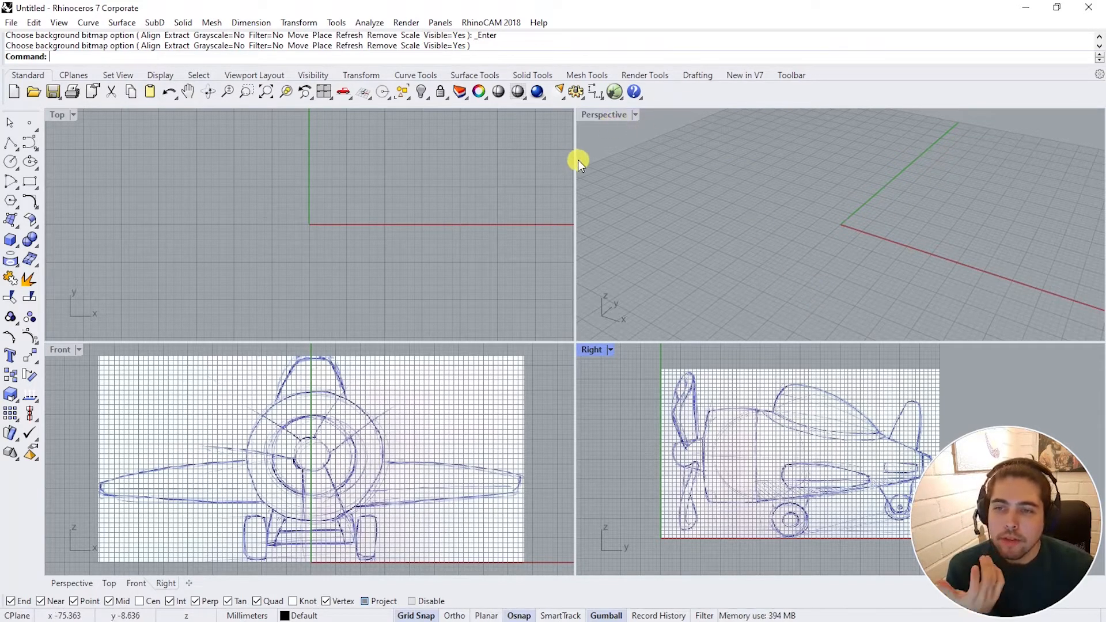
# Step: Widen the Perspective viewport by narrowing the Top viewport beside it
pyautogui.moveTo(577, 159); pyautogui.dragTo(296, 152)
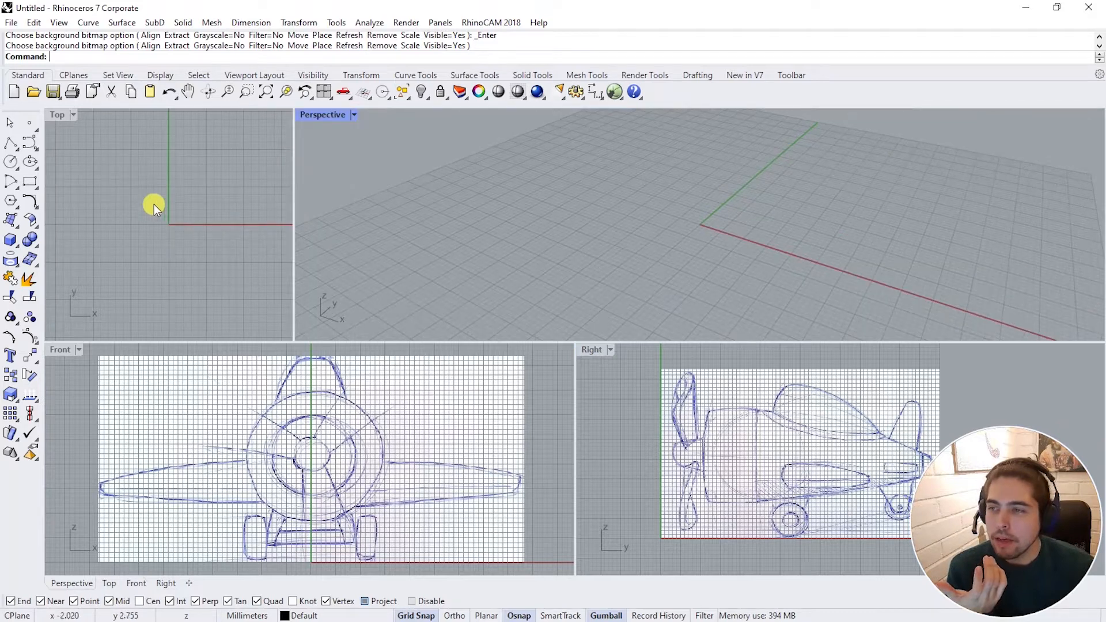
pyautogui.scroll(-2, 144, 208)
pyautogui.moveTo(192, 195); pyautogui.dragTo(167, 220, button='right')
pyautogui.moveTo(798, 239)
pyautogui.mouseDown(button='right')
pyautogui.moveTo(835, 236)
pyautogui.moveTo(718, 227)
pyautogui.moveTo(804, 224)
pyautogui.mouseUp(button='right')
pyautogui.click(812, 231)
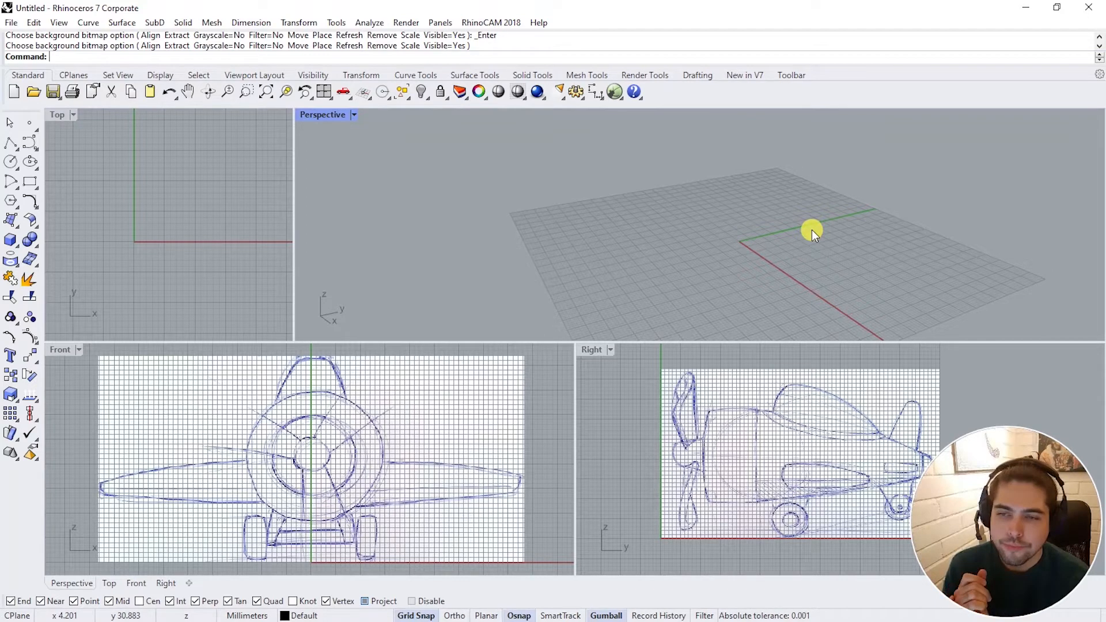
pyautogui.moveTo(795, 254); pyautogui.dragTo(811, 212, button='right')
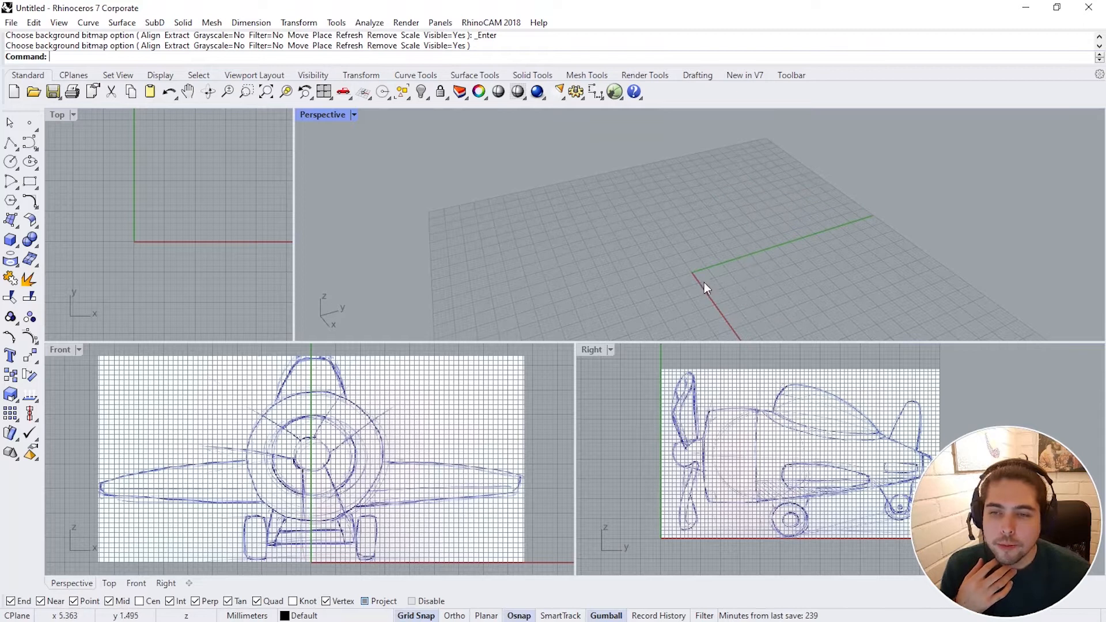
pyautogui.moveTo(704, 282); pyautogui.dragTo(820, 257, button='right')
pyautogui.scroll(6, 821, 257)
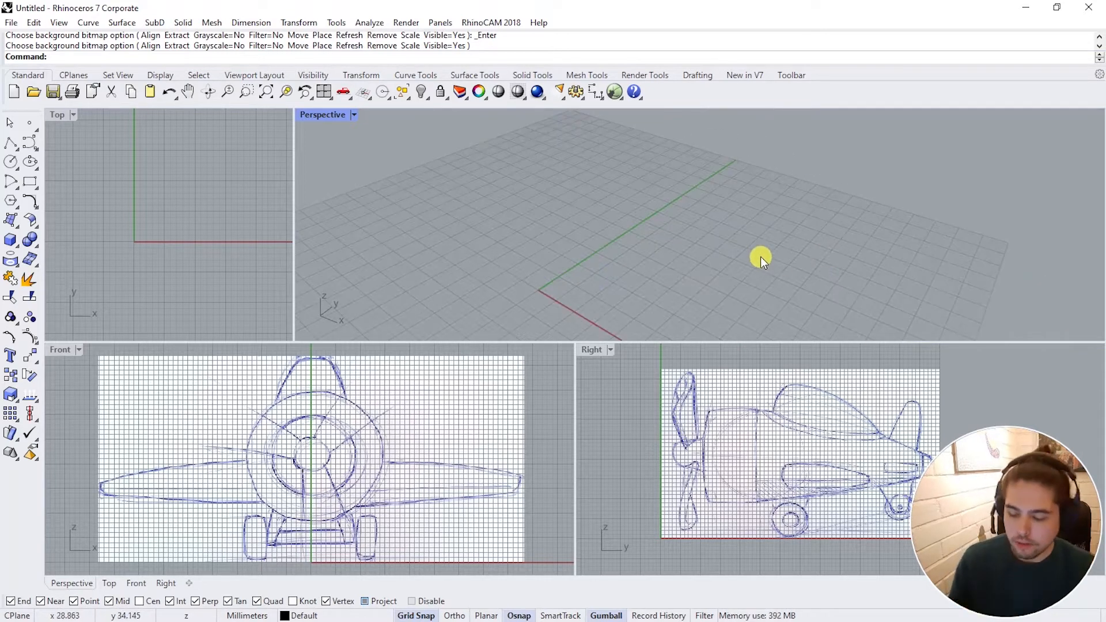
pyautogui.keyDown('shift'); pyautogui.moveTo(731, 264); pyautogui.dragTo(785, 233, button='right'); pyautogui.keyUp('shift')
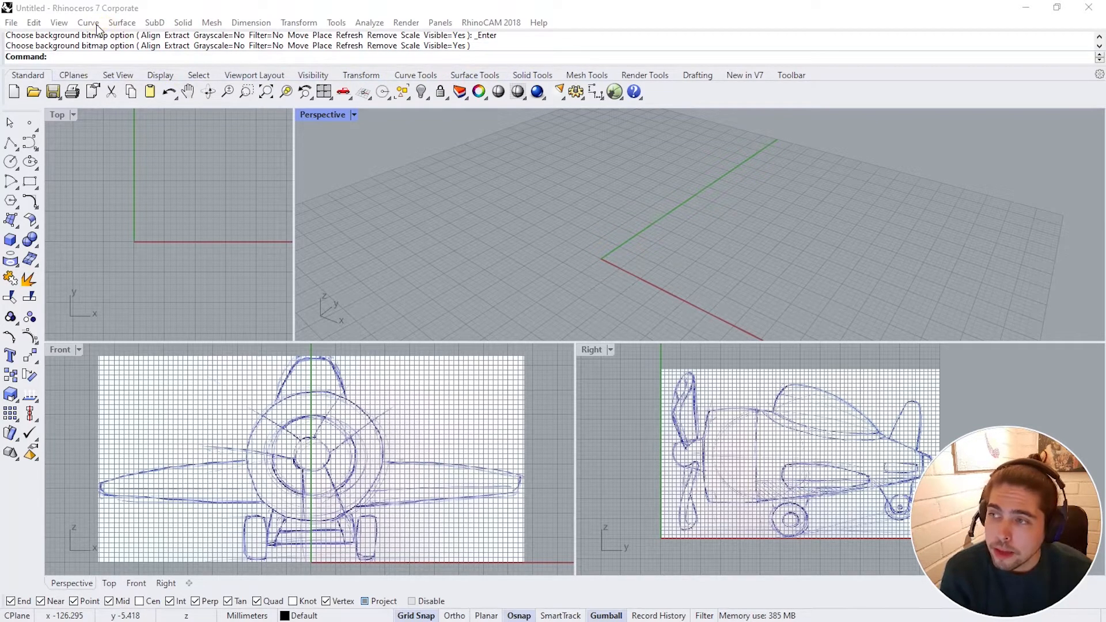
# Step: Open the SubD Tools from the New in V7 tool set as a floating toolbar over the Perspective viewport
pyautogui.click(121, 22)
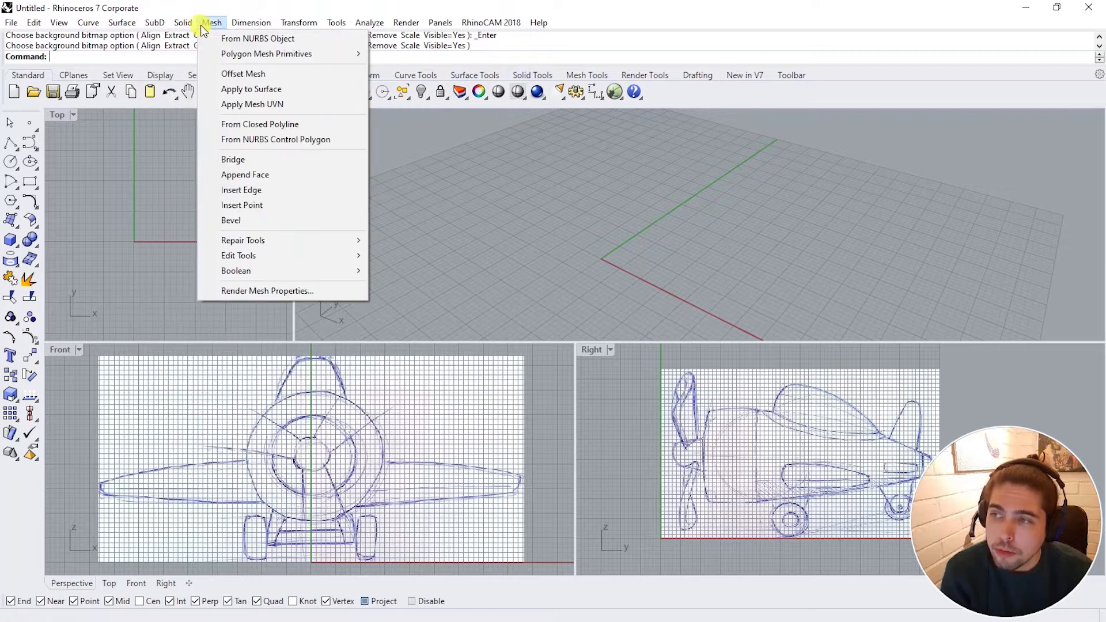
pyautogui.click(378, 7)
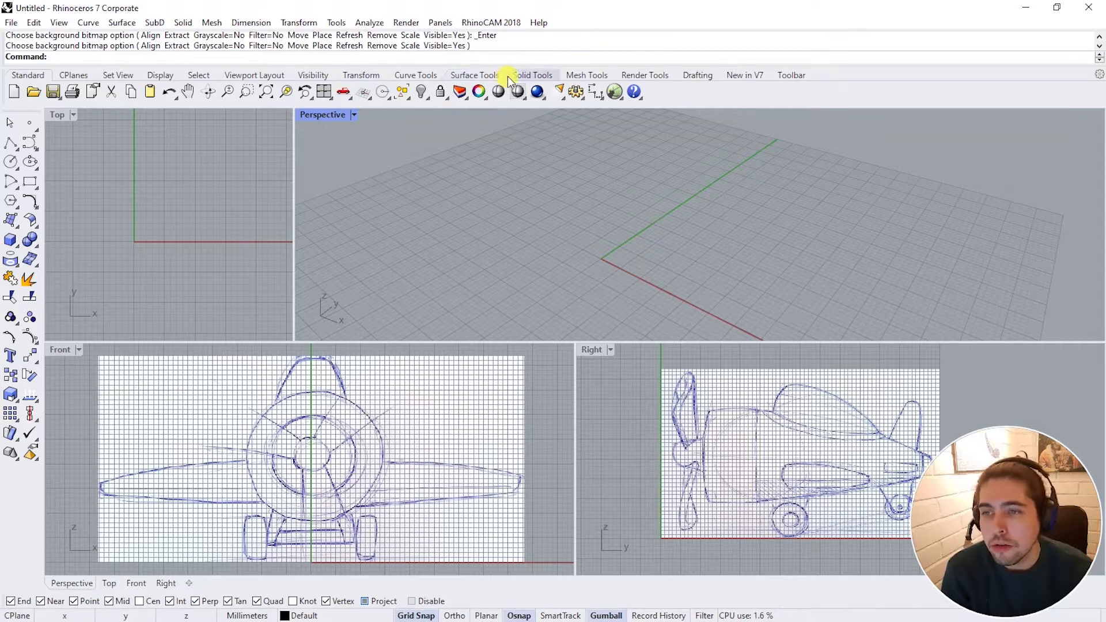
pyautogui.click(756, 76)
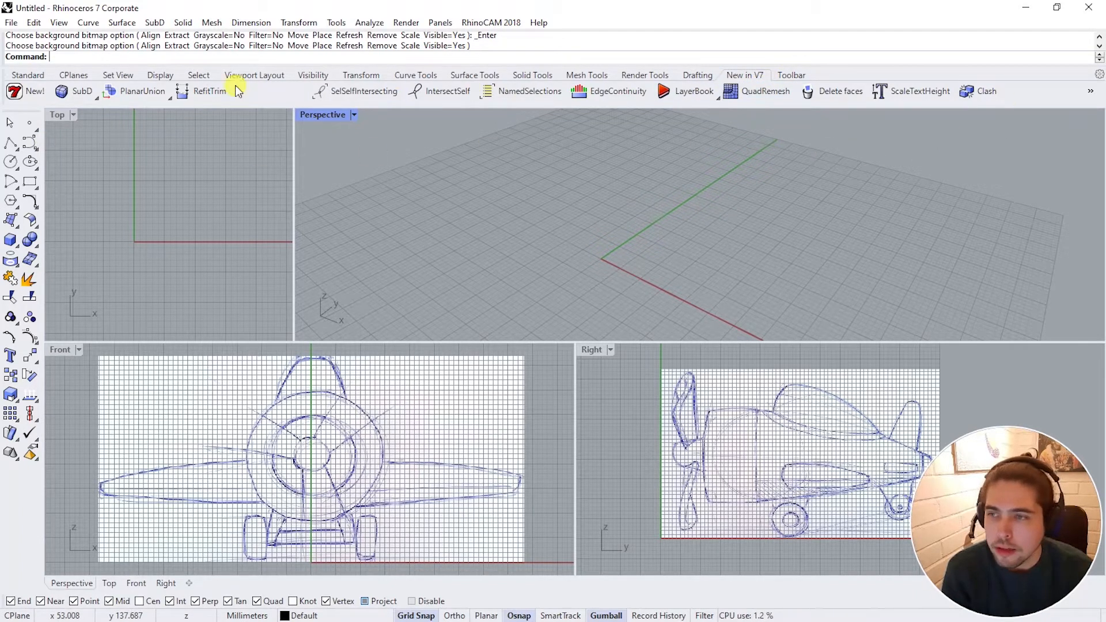
pyautogui.click(84, 94)
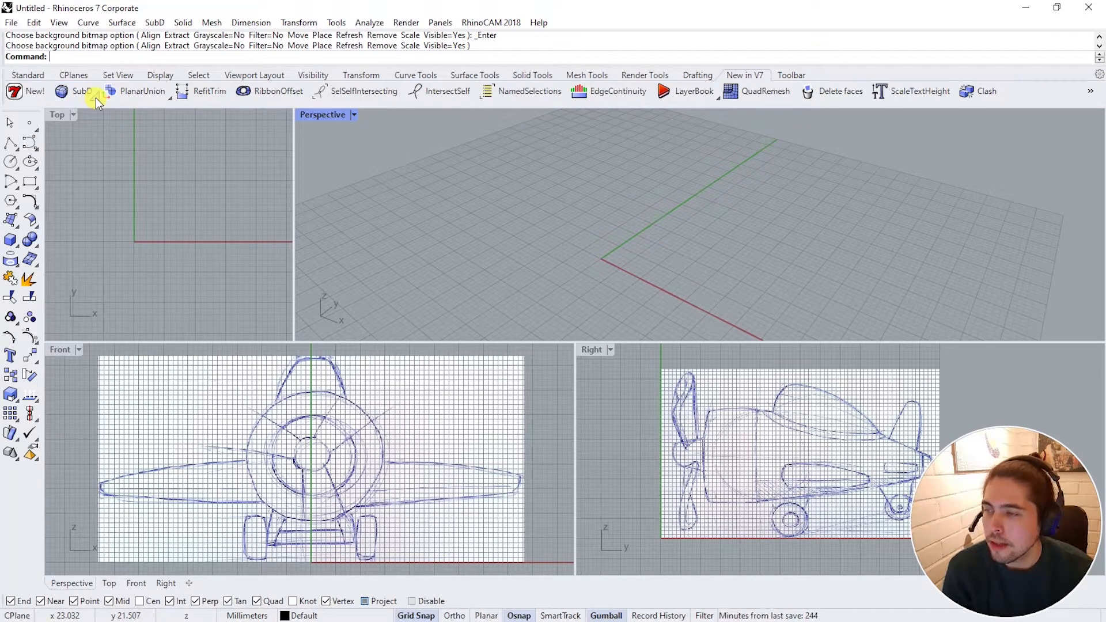
pyautogui.click(96, 103)
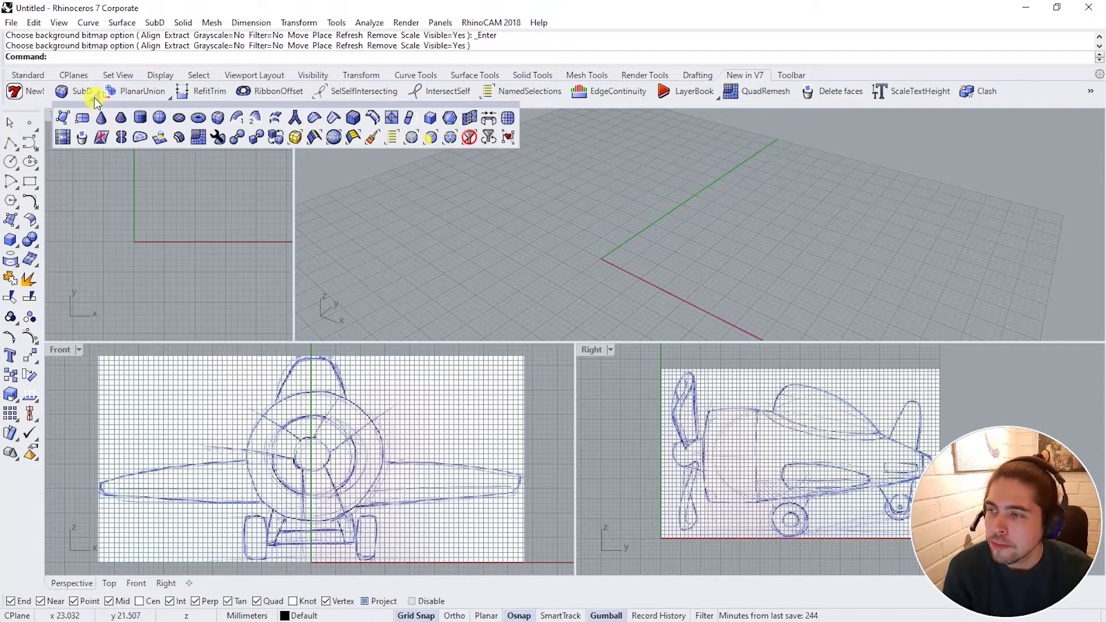
pyautogui.moveTo(204, 105); pyautogui.dragTo(580, 168)
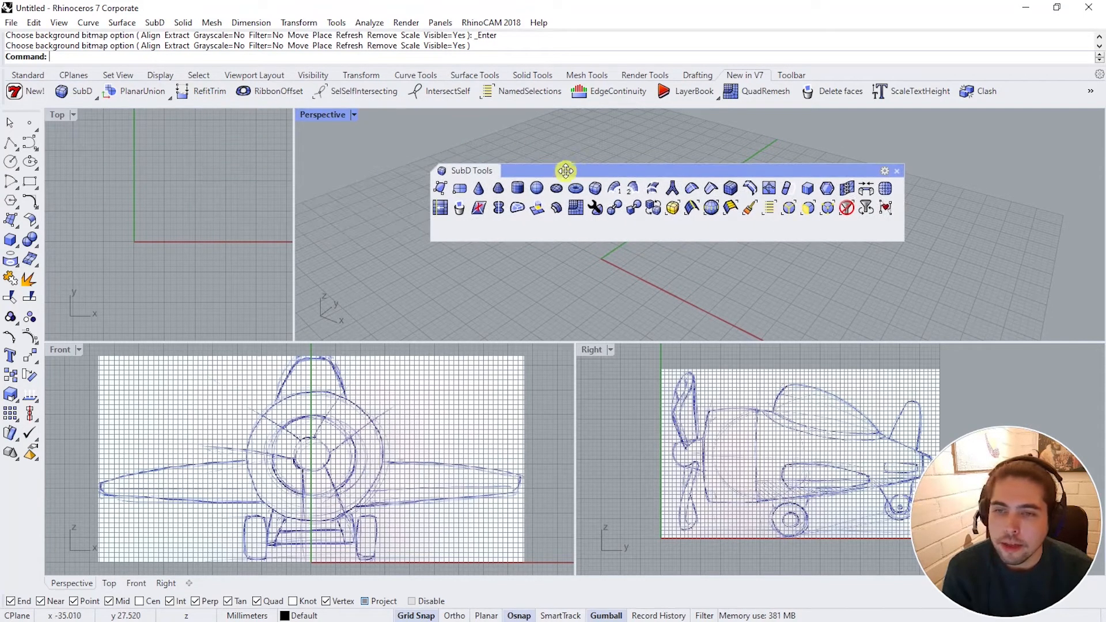
pyautogui.moveTo(718, 170); pyautogui.dragTo(870, 141)
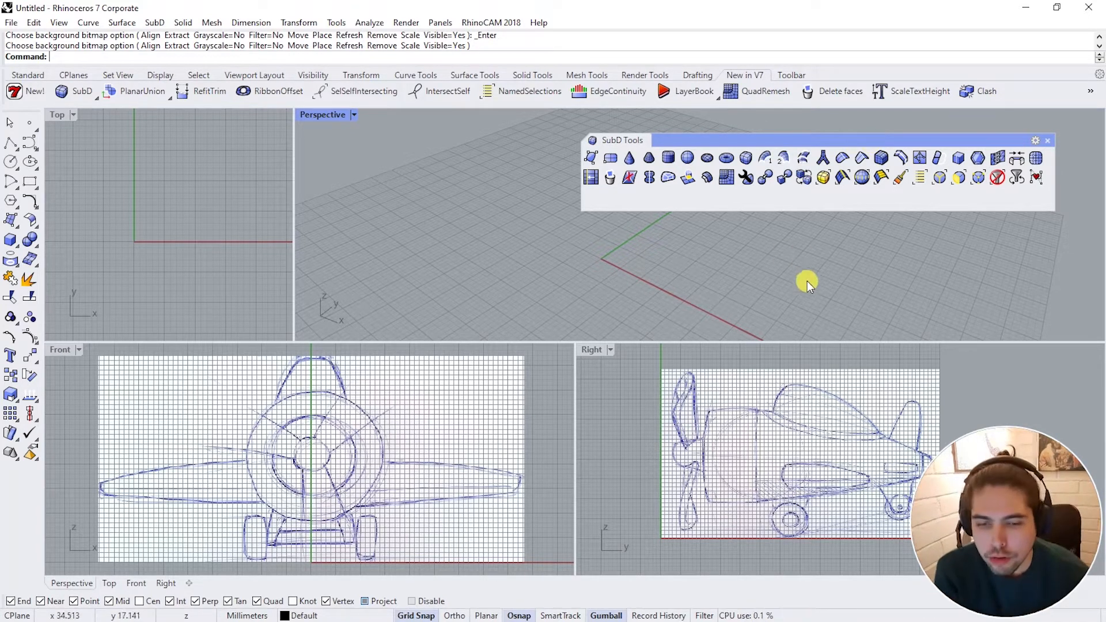
# Step: Draw a SubD plane of 1 by 1 faces, about 67 by 29 mm, around the fuselage in the Right viewport with grid snap off
pyautogui.doubleClick(593, 349)
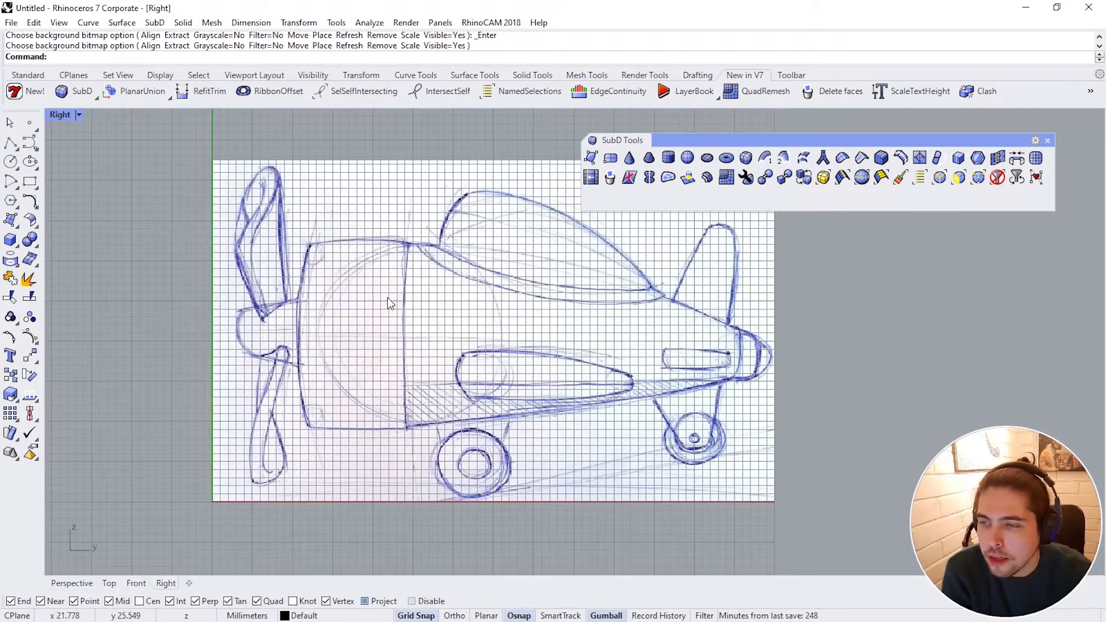
pyautogui.moveTo(829, 141); pyautogui.dragTo(848, 122)
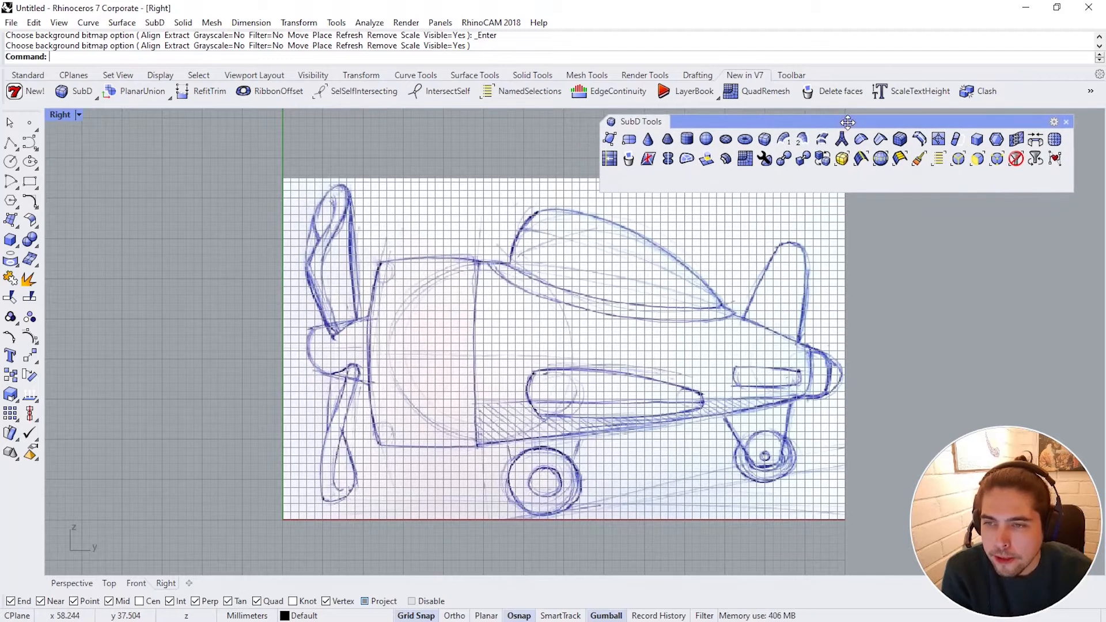
pyautogui.click(629, 142)
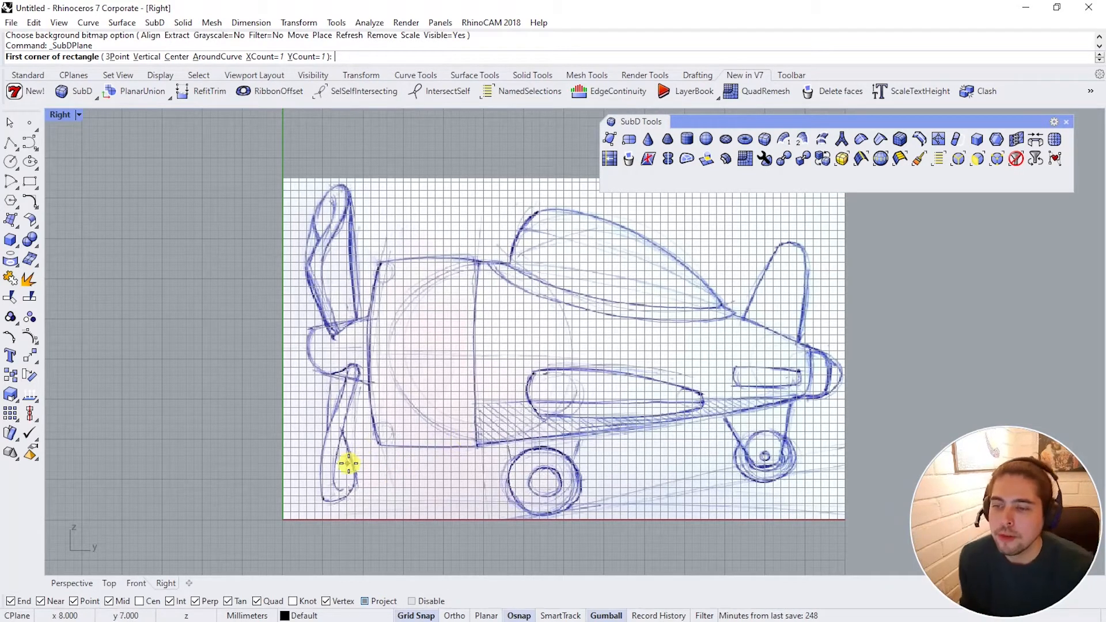
pyautogui.click(407, 616)
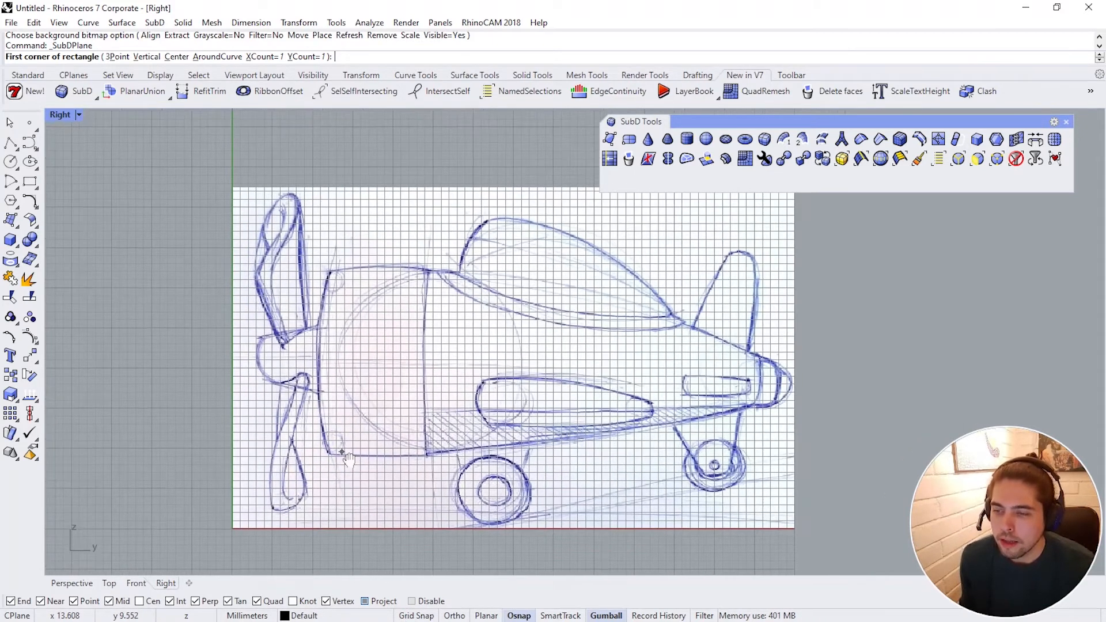
pyautogui.scroll(3, 346, 446)
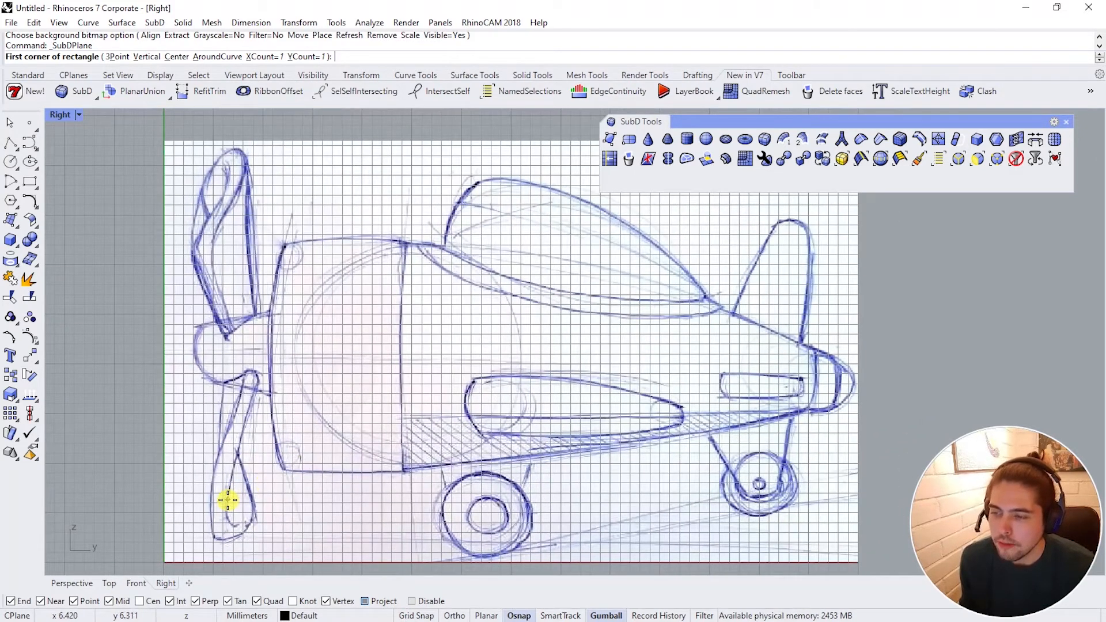
pyautogui.click(227, 500)
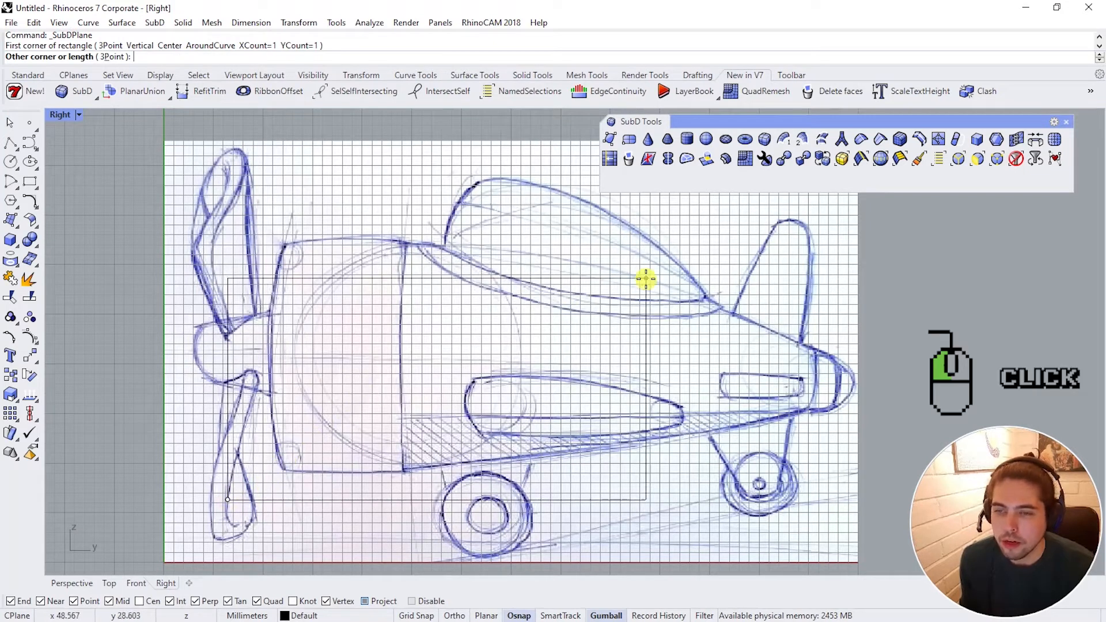
pyautogui.click(892, 208)
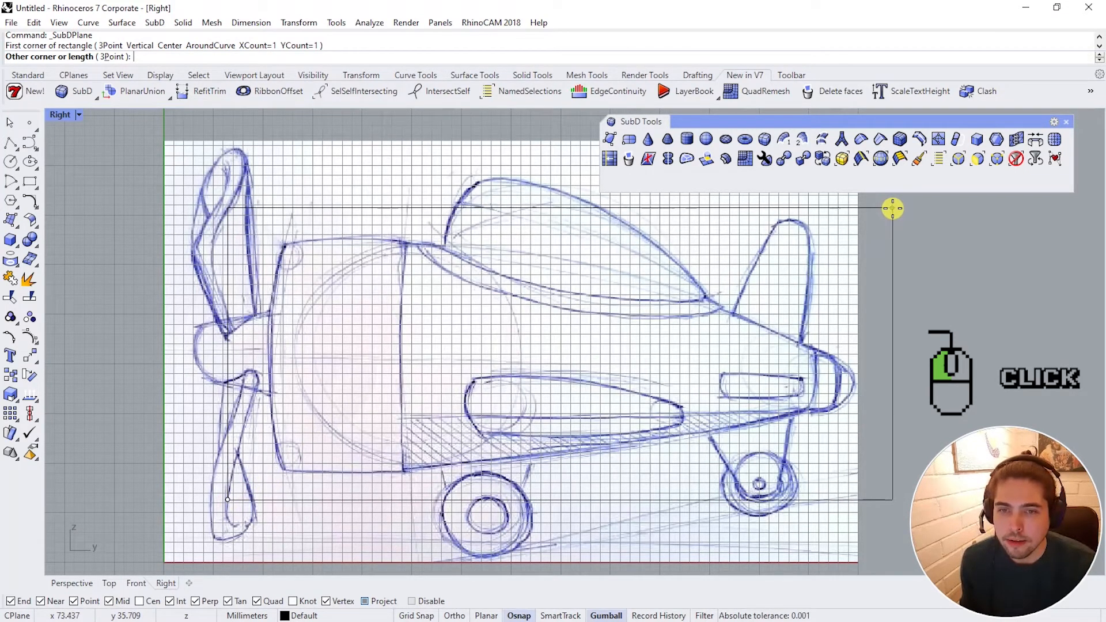
pyautogui.moveTo(576, 324); pyautogui.dragTo(526, 324, button='right')
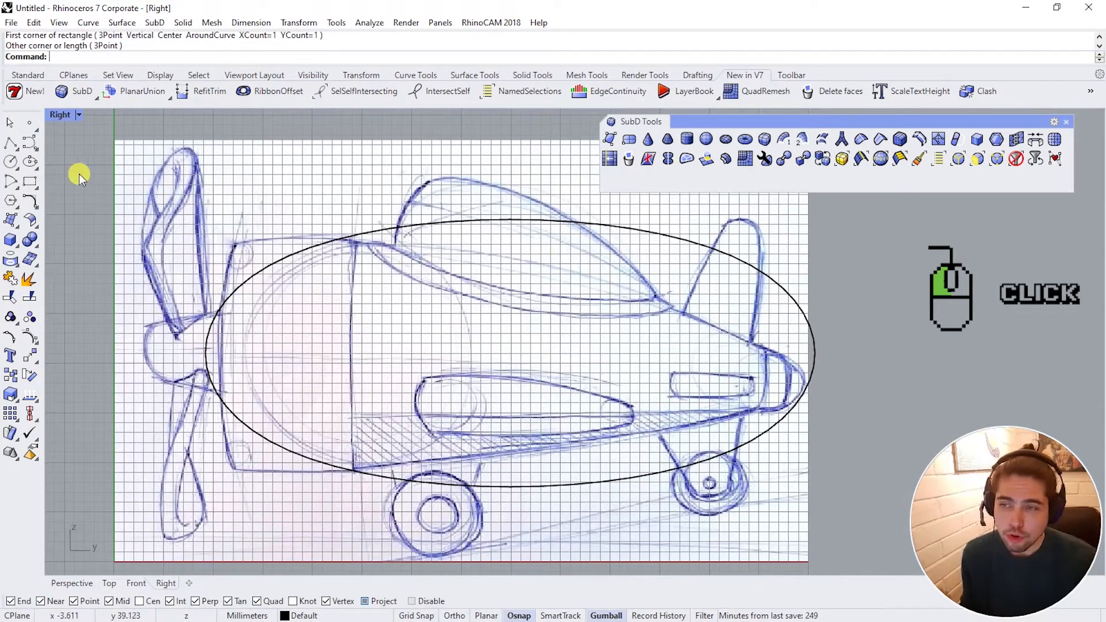
# Step: Return to the four-viewport layout and frame the new SubD plane in the Perspective viewport
pyautogui.doubleClick(64, 114)
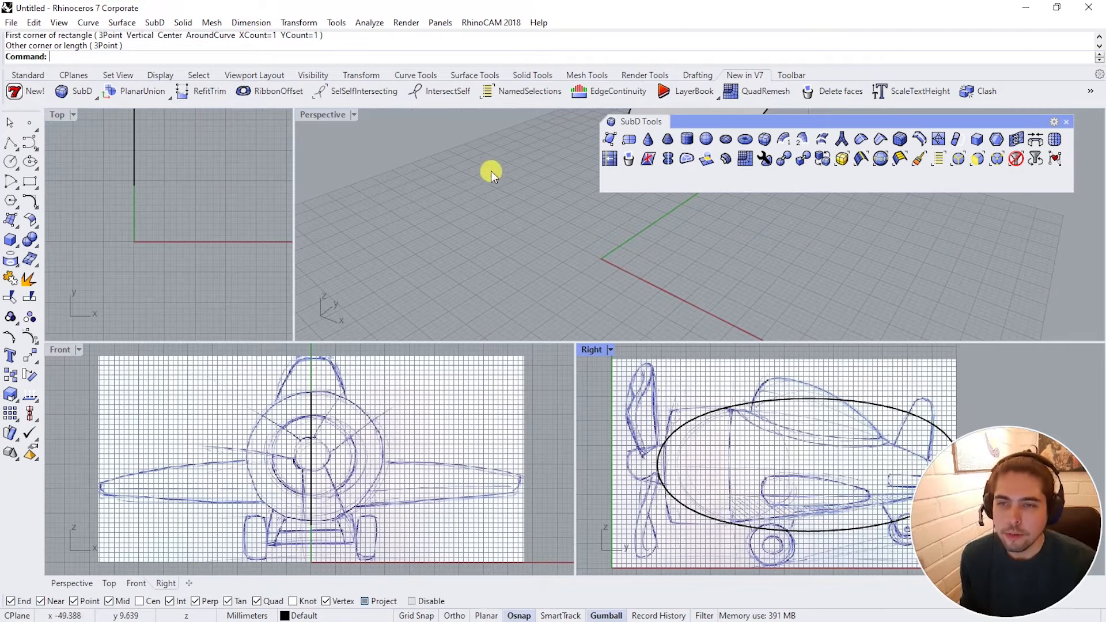
pyautogui.moveTo(491, 171); pyautogui.dragTo(600, 261, button='right')
pyautogui.click(16, 76)
pyautogui.click(265, 91)
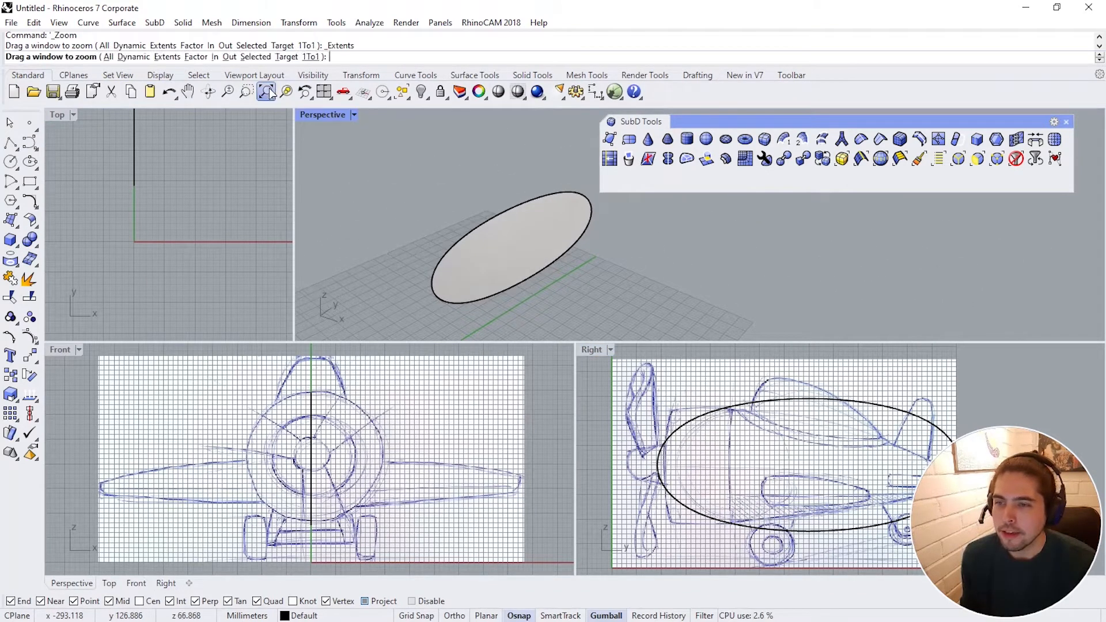
pyautogui.moveTo(548, 216); pyautogui.dragTo(568, 266, button='right')
pyautogui.keyDown('shift'); pyautogui.moveTo(557, 269); pyautogui.dragTo(596, 229, button='right'); pyautogui.keyUp('shift')
# Step: Resize the floating SubD Tools toolbar into a compact block and move it clear of the model in the Perspective viewport
pyautogui.moveTo(993, 121); pyautogui.dragTo(1020, 151)
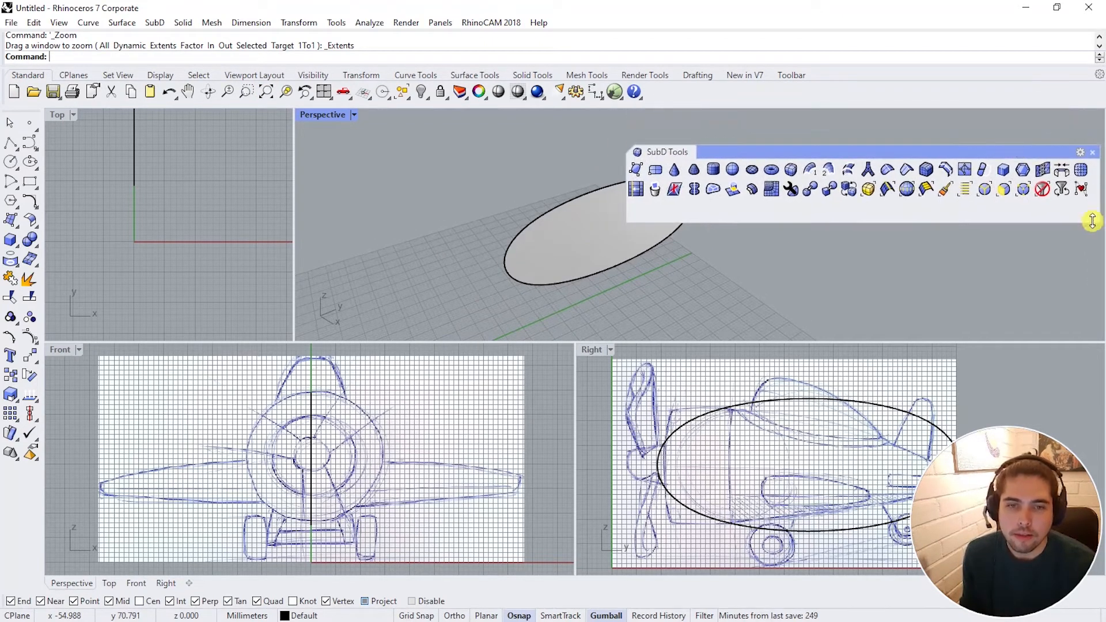
pyautogui.moveTo(1098, 222); pyautogui.dragTo(795, 321)
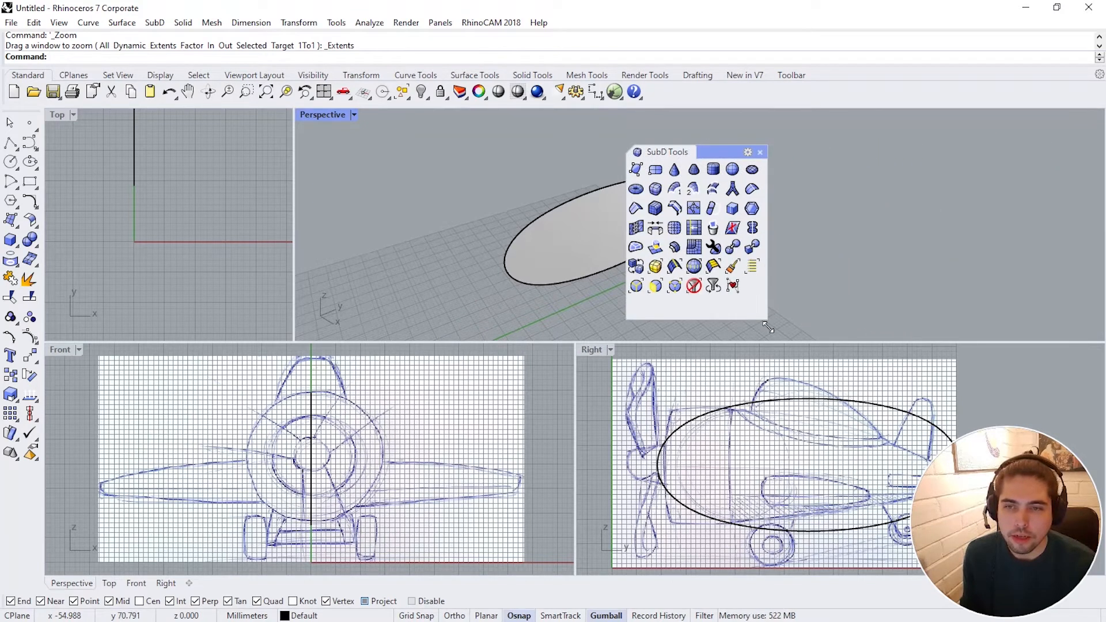
pyautogui.moveTo(705, 151); pyautogui.dragTo(1032, 132)
# Step: Compare the SubD plane's smooth and flat displays, leaving it in flat display
pyautogui.moveTo(646, 236); pyautogui.dragTo(712, 258, button='right')
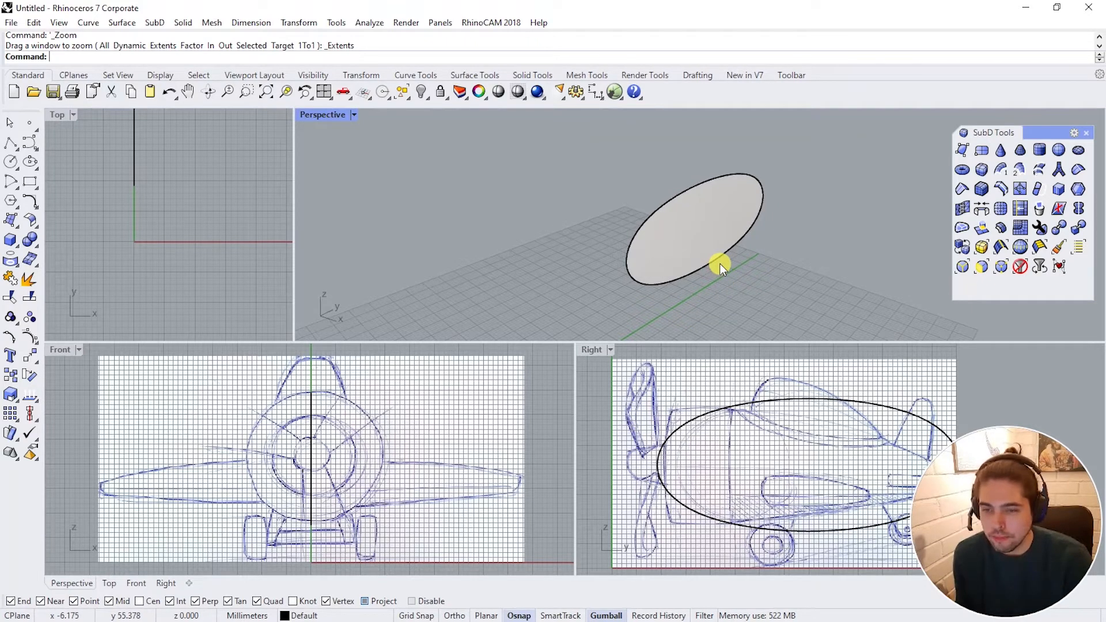
pyautogui.press('Tab')
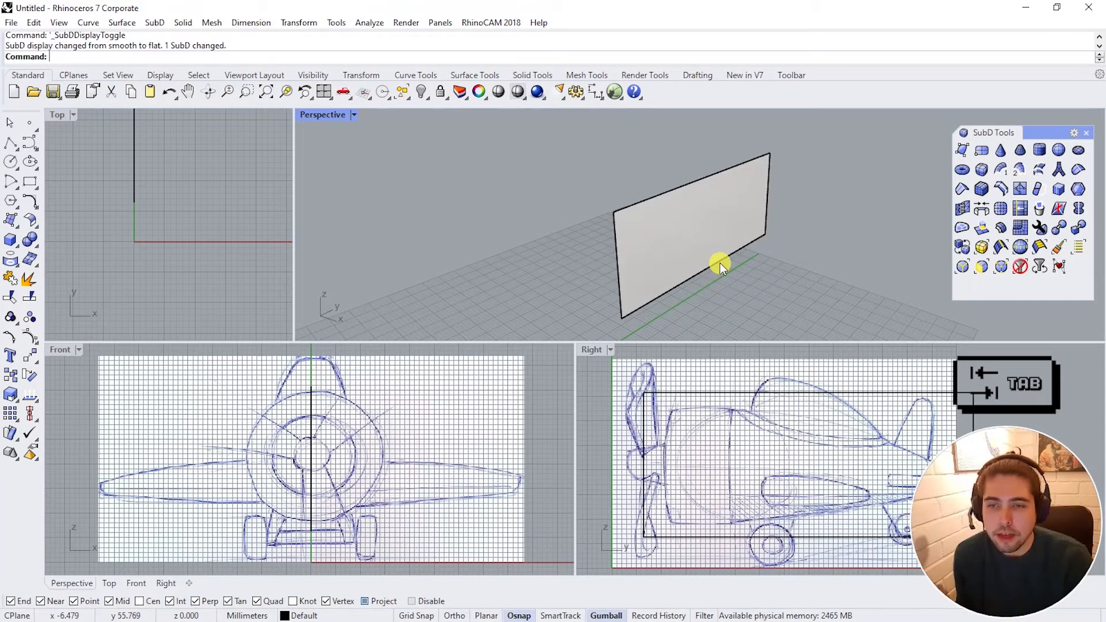
pyautogui.moveTo(720, 263)
pyautogui.mouseDown(button='right')
pyautogui.moveTo(620, 215)
pyautogui.moveTo(726, 227)
pyautogui.moveTo(731, 236)
pyautogui.moveTo(689, 225)
pyautogui.moveTo(712, 252)
pyautogui.moveTo(725, 248)
pyautogui.mouseUp(button='right')
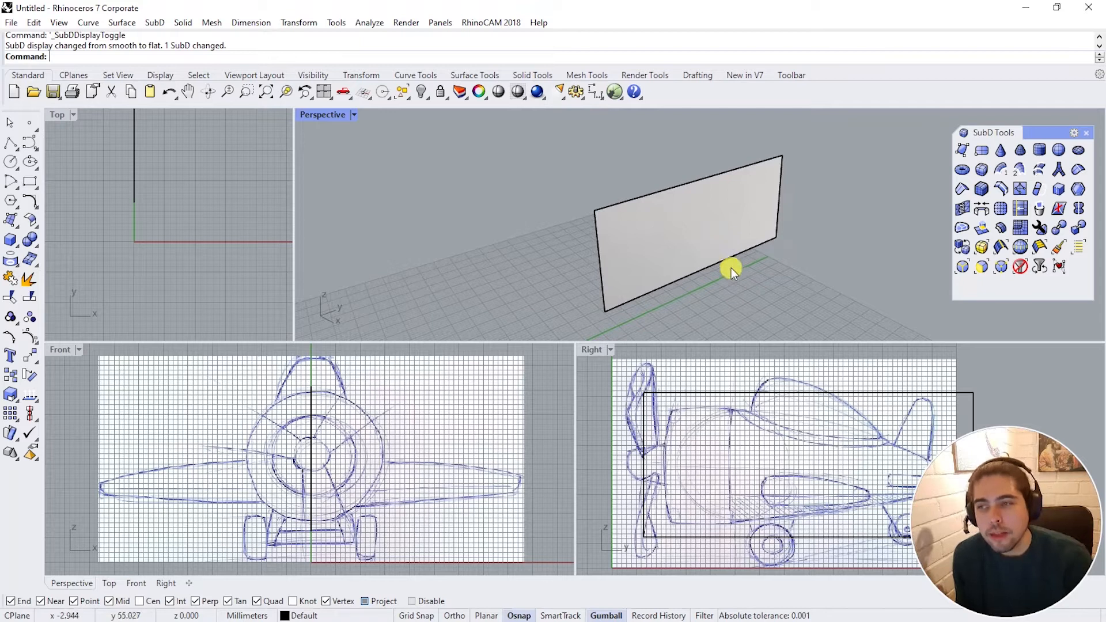
pyautogui.moveTo(689, 259)
pyautogui.mouseDown(button='right')
pyautogui.moveTo(795, 262)
pyautogui.moveTo(693, 245)
pyautogui.mouseUp(button='right')
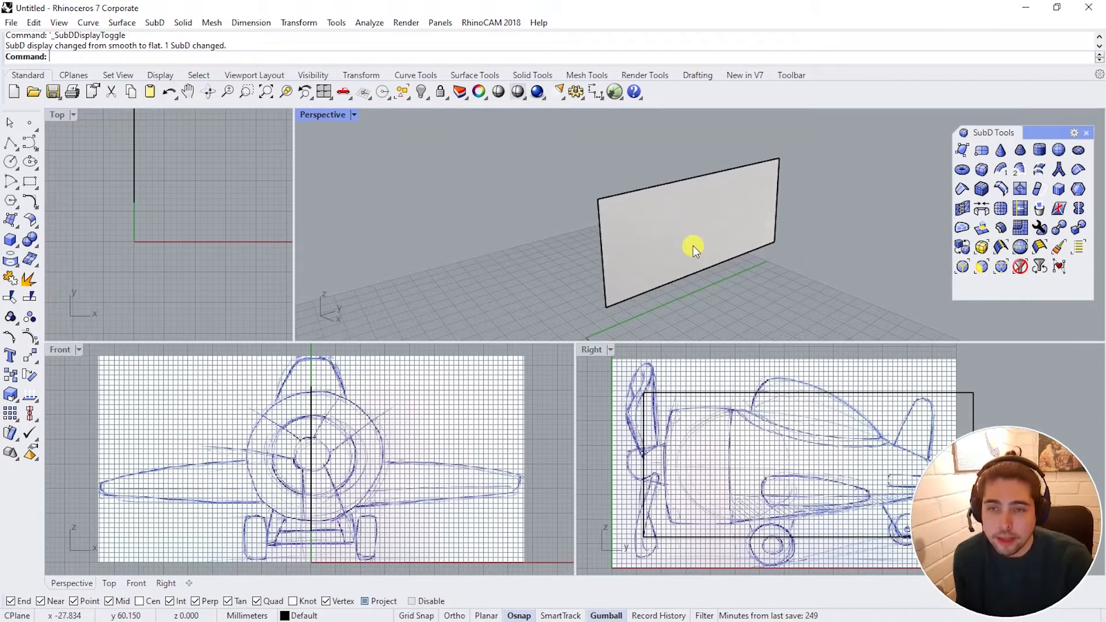
pyautogui.press('Tab')
pyautogui.moveTo(800, 251); pyautogui.dragTo(731, 241, button='right')
pyautogui.press('Tab')
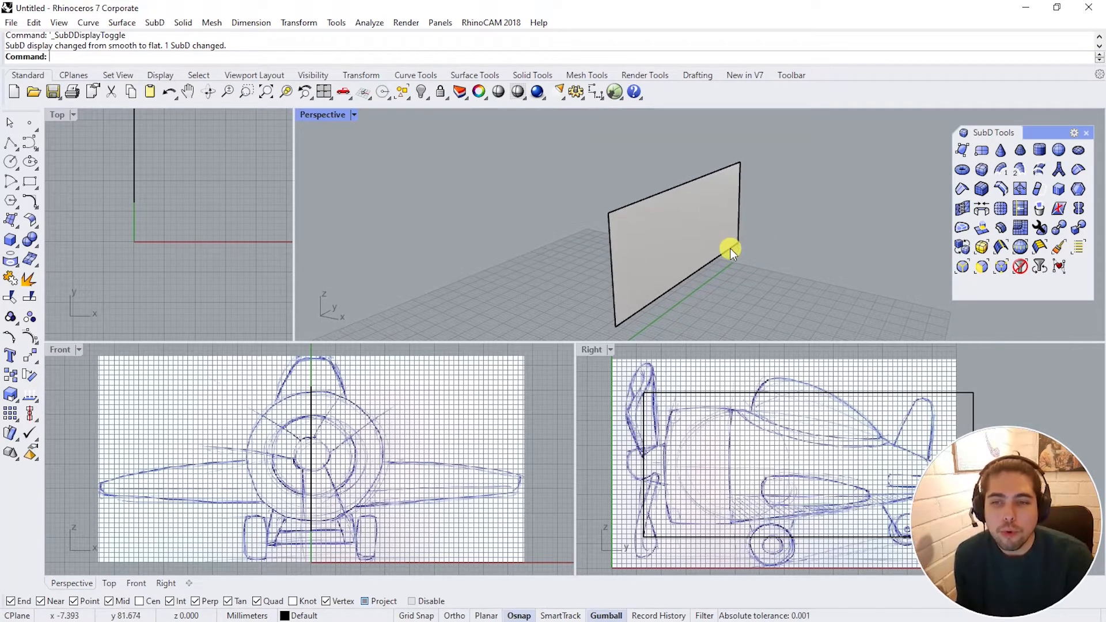
pyautogui.moveTo(1044, 133); pyautogui.dragTo(1024, 128)
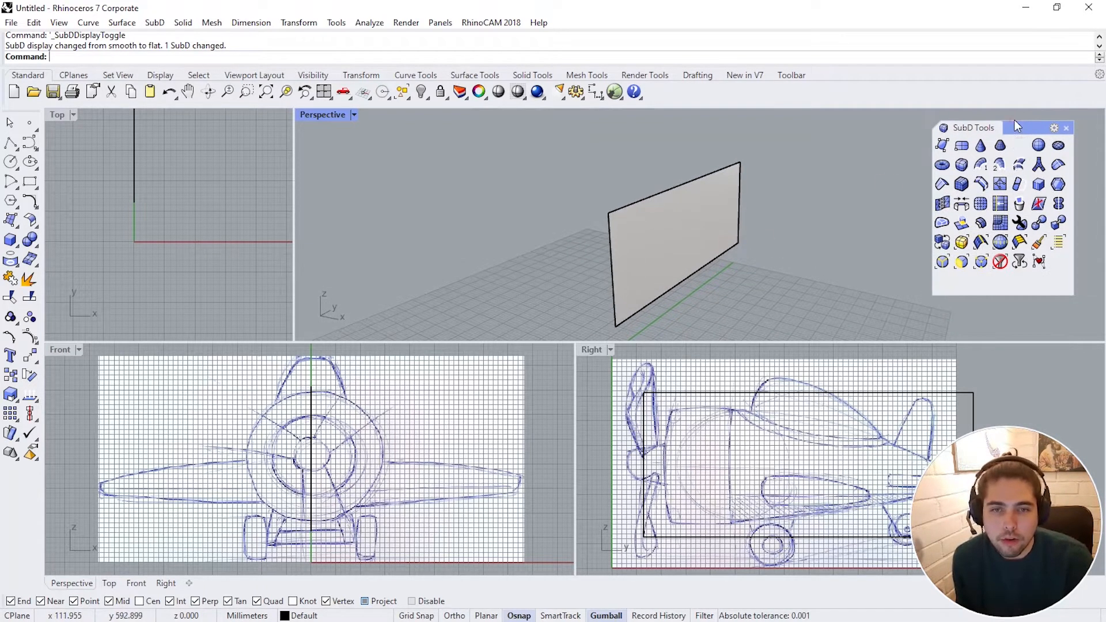
# Step: Extrude the flat SubD plane sideways along the X axis into a box reaching just past the fuselage circle in the Front viewport
pyautogui.click(687, 230)
pyautogui.moveTo(697, 243)
pyautogui.mouseDown(button='right')
pyautogui.moveTo(685, 268)
pyautogui.moveTo(712, 247)
pyautogui.mouseUp(button='right')
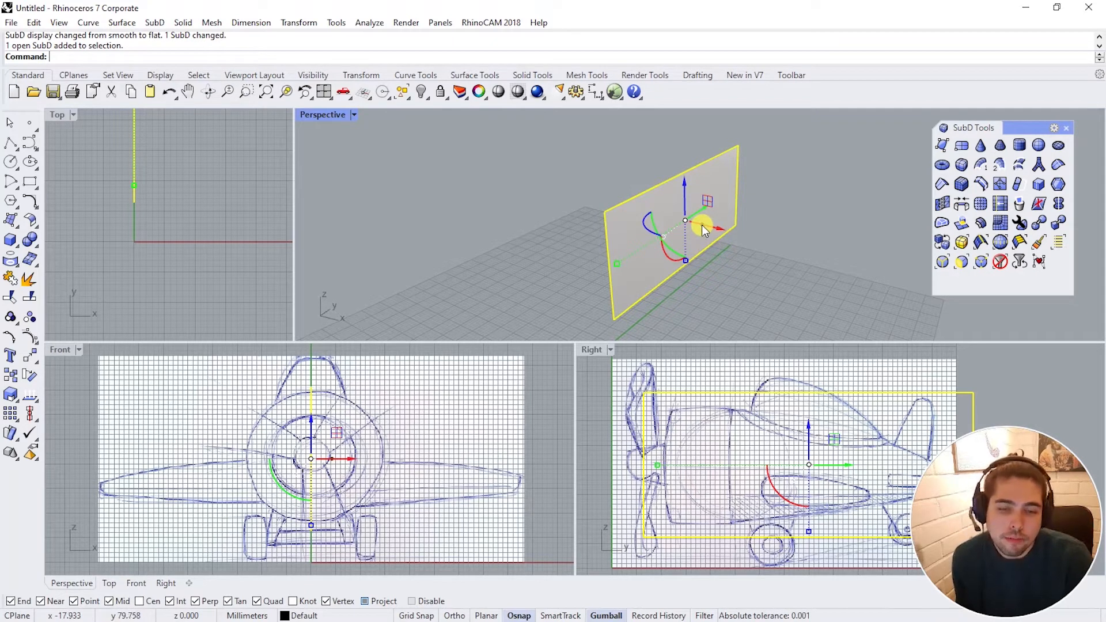
pyautogui.moveTo(701, 225); pyautogui.dragTo(754, 240)
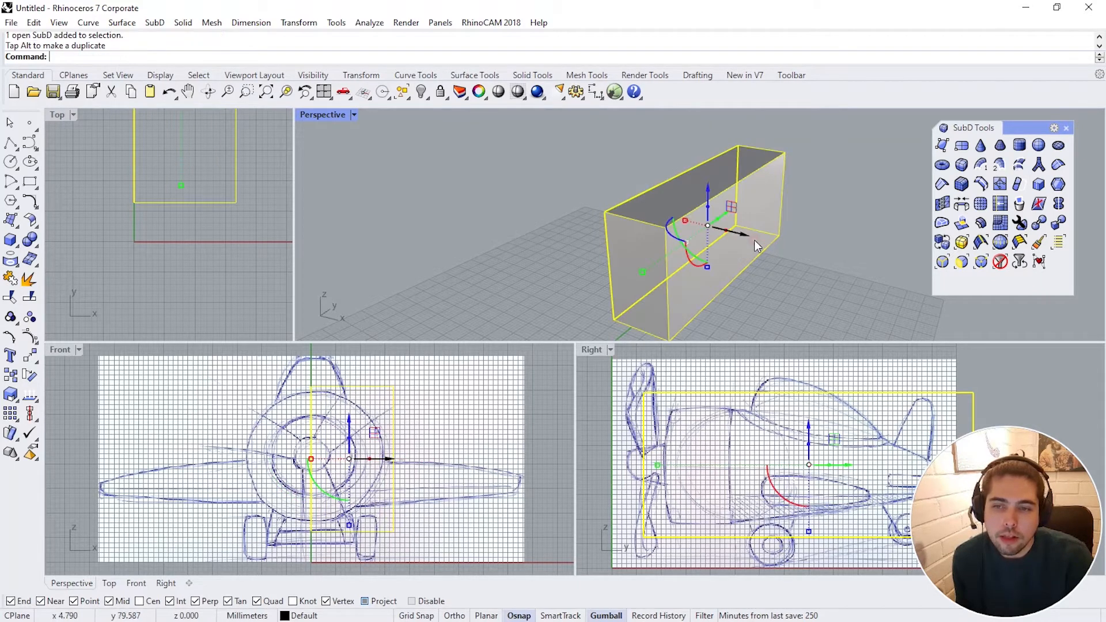
pyautogui.click(796, 282)
pyautogui.moveTo(828, 306); pyautogui.dragTo(853, 293, button='right')
pyautogui.moveTo(762, 288); pyautogui.dragTo(714, 220, button='right')
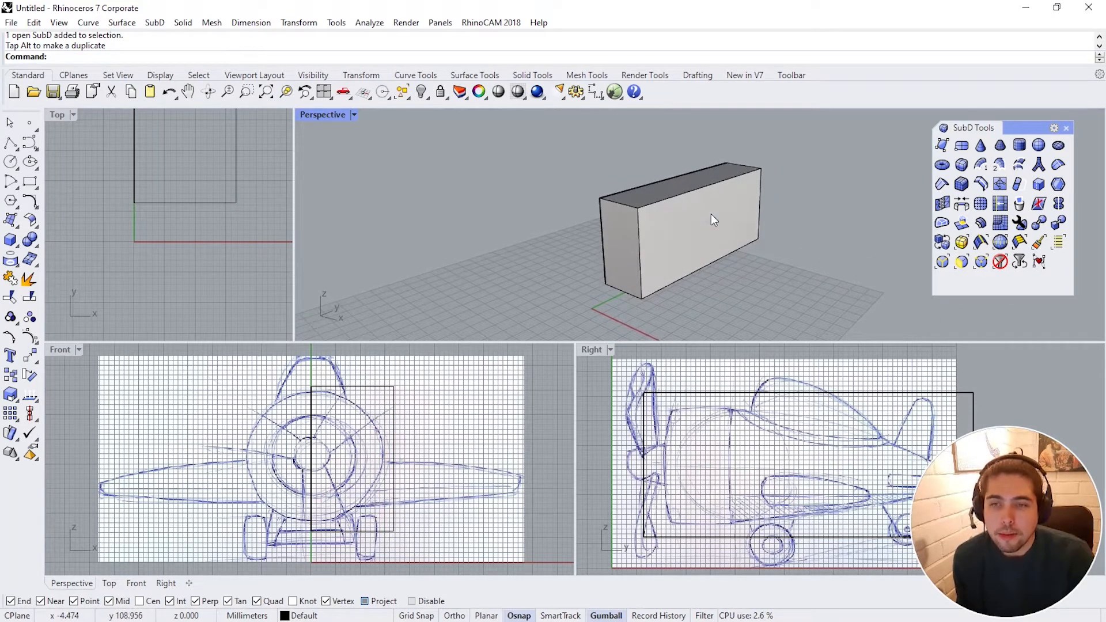
# Step: Compare the SubD box's smooth and flat displays from several angles, leaving it in smooth display
pyautogui.press('Tab')
pyautogui.moveTo(618, 246)
pyautogui.mouseDown(button='right')
pyautogui.moveTo(894, 230)
pyautogui.moveTo(611, 242)
pyautogui.mouseUp(button='right')
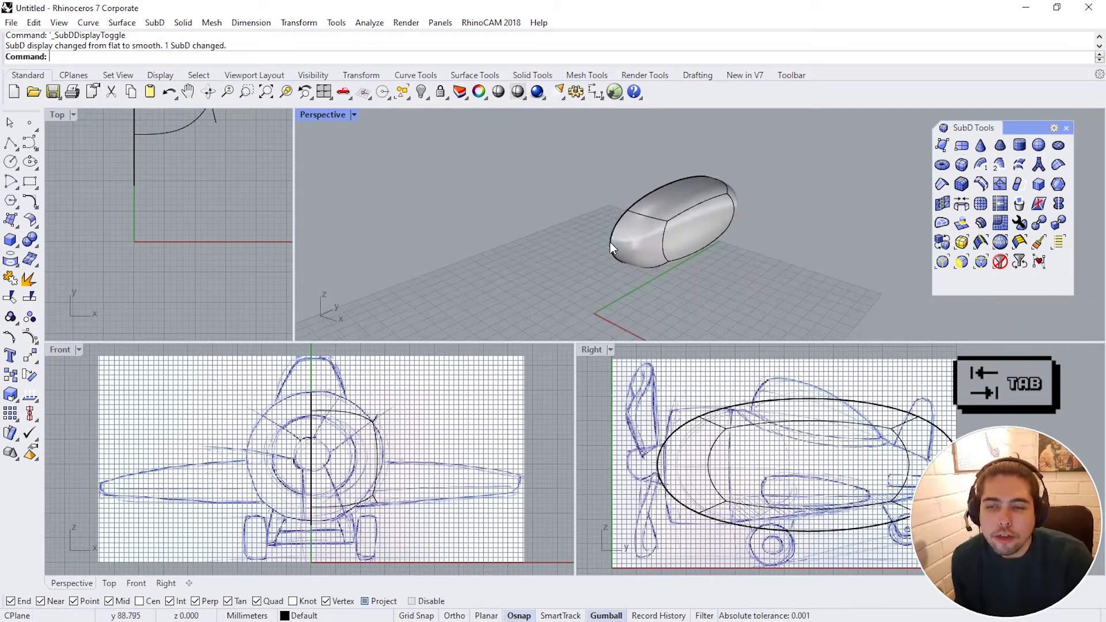
pyautogui.scroll(9, 693, 210)
pyautogui.moveTo(693, 214); pyautogui.dragTo(657, 244, button='right')
pyautogui.press('Tab')
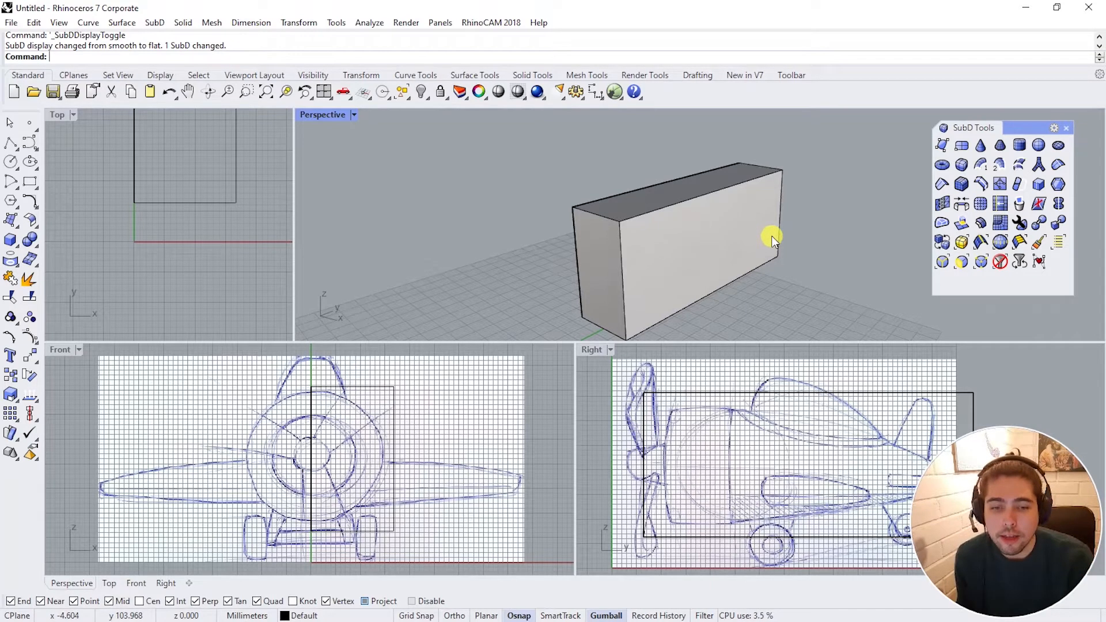
pyautogui.press('Tab')
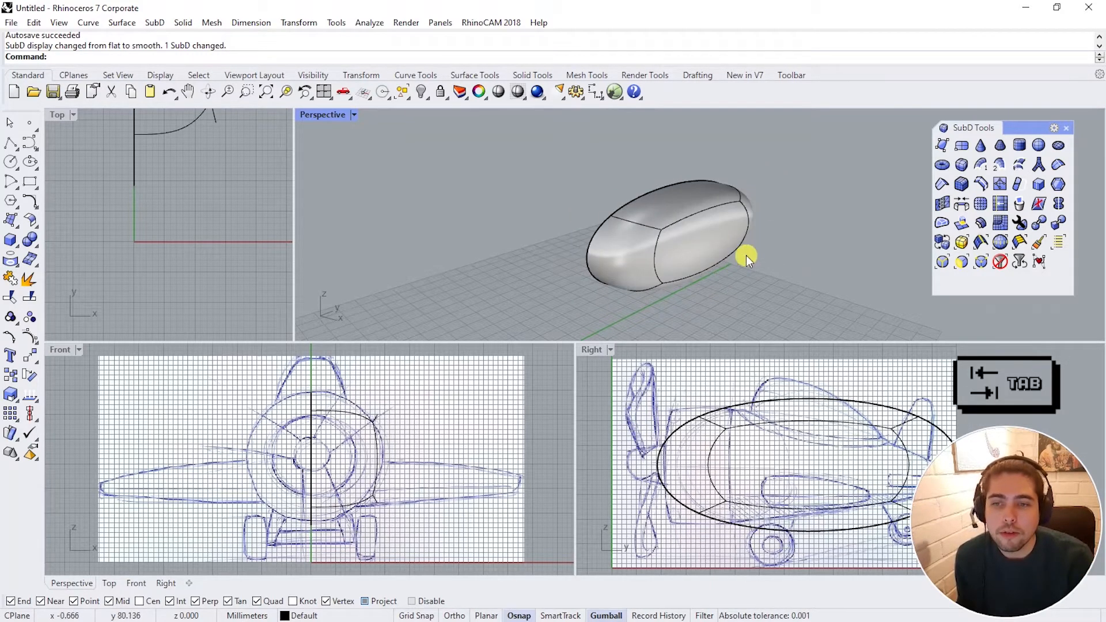
pyautogui.moveTo(658, 261); pyautogui.dragTo(680, 253, button='right')
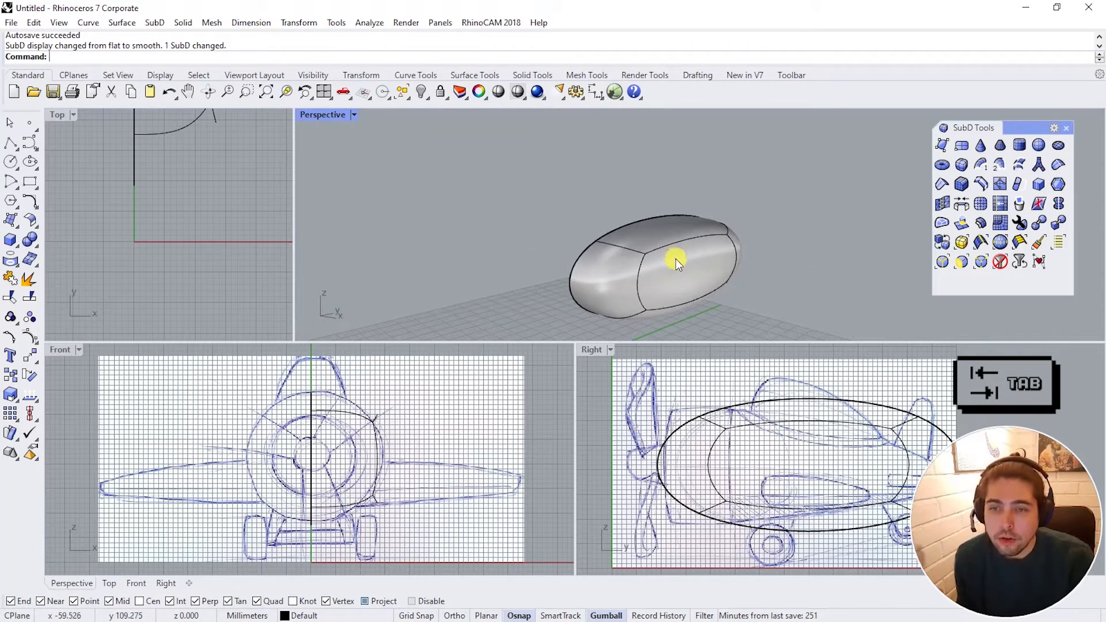
# Step: Turn on the control points of the smooth SubD body
pyautogui.click(677, 259)
pyautogui.moveTo(545, 230)
pyautogui.mouseDown(button='right')
pyautogui.moveTo(506, 198)
pyautogui.moveTo(544, 213)
pyautogui.mouseUp(button='right')
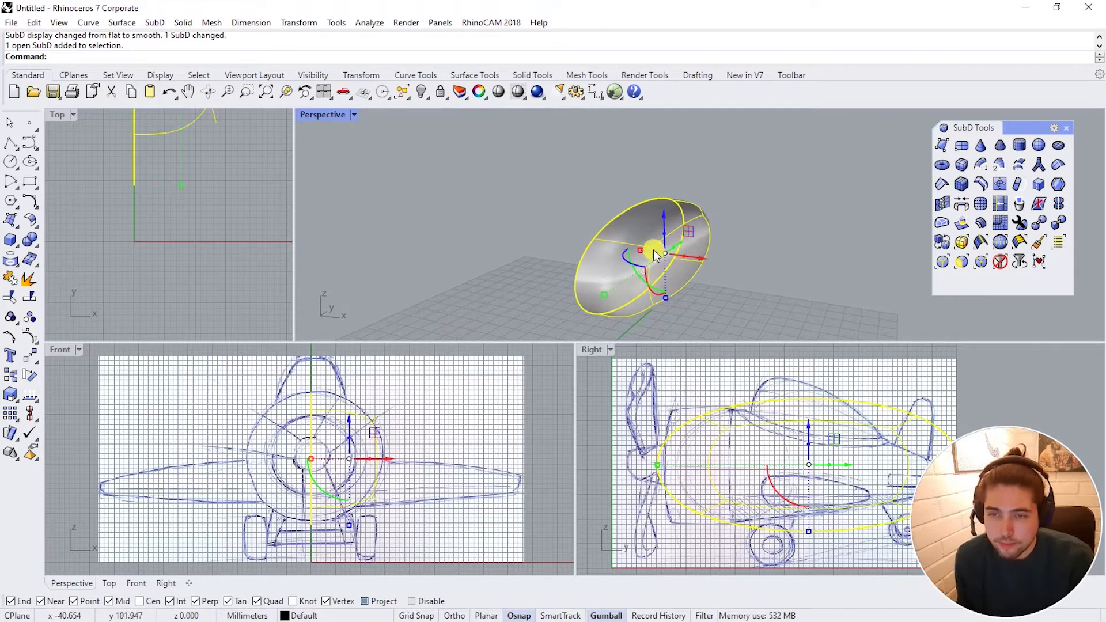
pyautogui.click(34, 335)
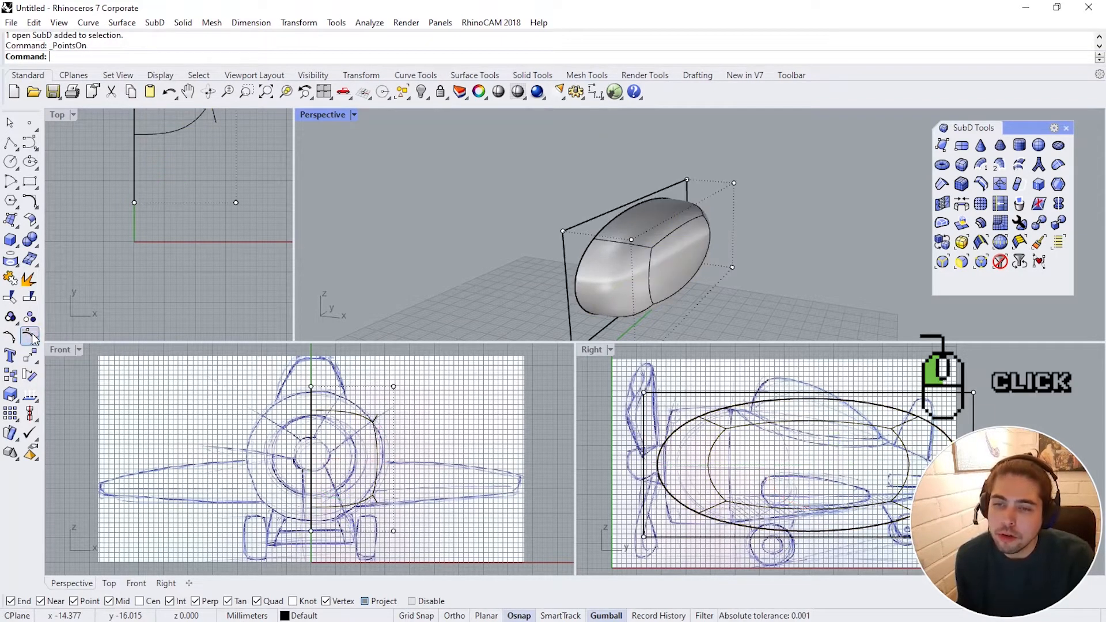
pyautogui.moveTo(487, 256); pyautogui.dragTo(663, 207, button='right')
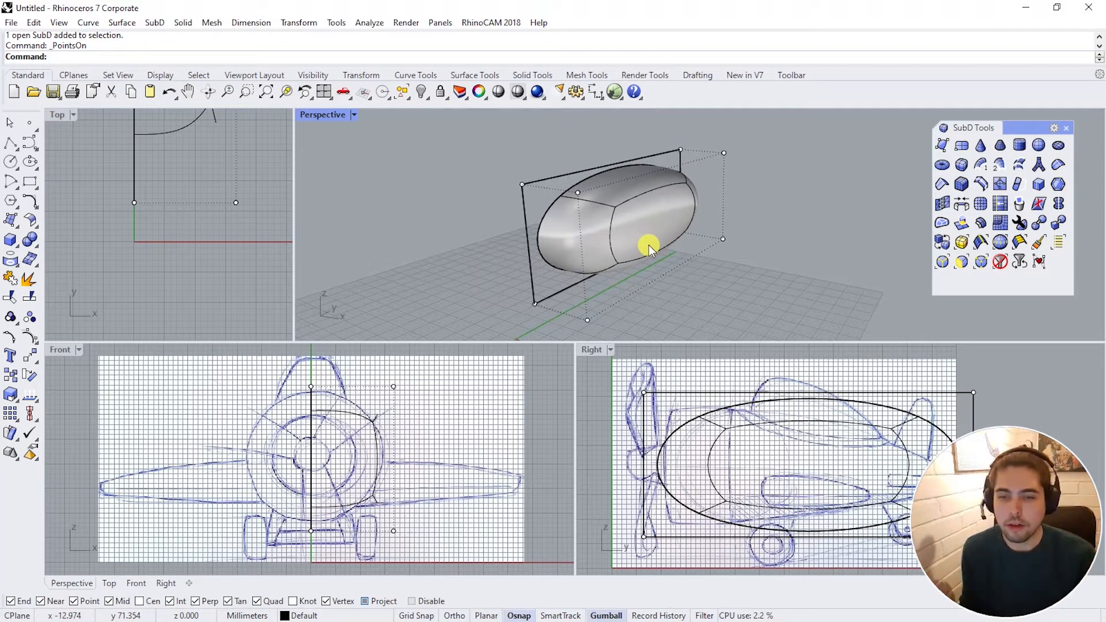
# Step: Lower the SubD body's upper outer control point at the tail end along the Z axis
pyautogui.click(719, 151)
pyautogui.moveTo(745, 212)
pyautogui.mouseDown(button='right')
pyautogui.moveTo(721, 173)
pyautogui.moveTo(768, 213)
pyautogui.moveTo(738, 206)
pyautogui.mouseUp(button='right')
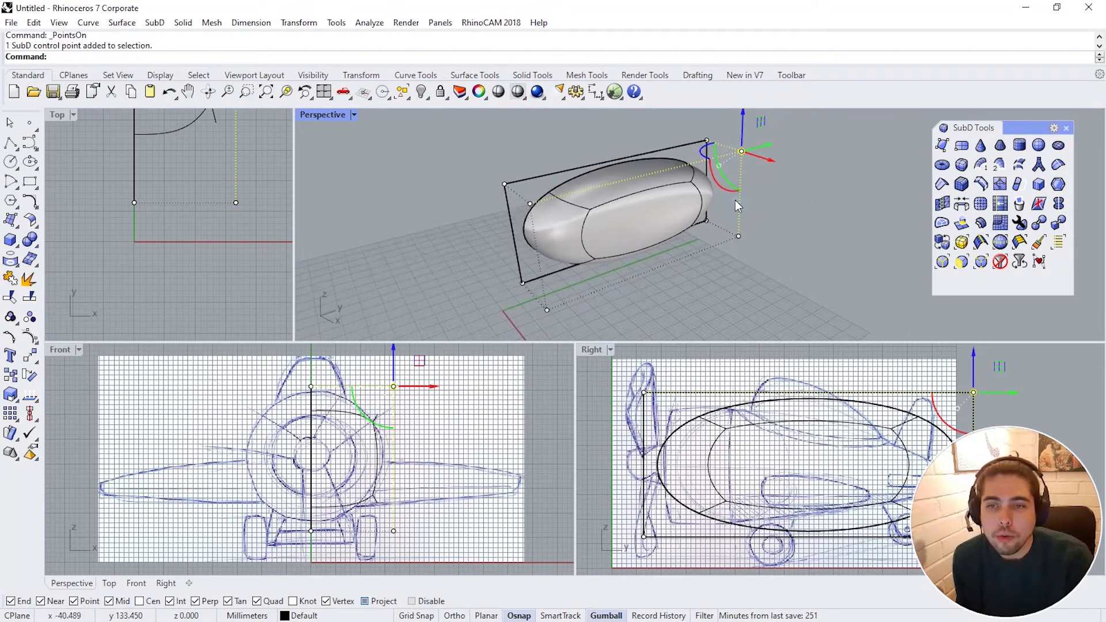
pyautogui.moveTo(742, 115); pyautogui.dragTo(736, 188)
pyautogui.click(786, 189)
pyautogui.moveTo(786, 259)
pyautogui.mouseDown(button='right')
pyautogui.moveTo(736, 252)
pyautogui.moveTo(634, 189)
pyautogui.moveTo(675, 218)
pyautogui.moveTo(582, 192)
pyautogui.moveTo(698, 184)
pyautogui.moveTo(692, 174)
pyautogui.moveTo(562, 237)
pyautogui.moveTo(617, 207)
pyautogui.mouseUp(button='right')
# Step: Hide the SubD body's control points and examine the reshaped surface up close in the Perspective viewport
pyautogui.press('Escape')
pyautogui.click(670, 219)
pyautogui.scroll(3, 634, 207)
pyautogui.scroll(3, 582, 192)
pyautogui.scroll(-5, 693, 174)
pyautogui.hotkey('ctrl', 'alt', 's')
# Step: Apply the Environment Map surface analysis to the SubD body and examine its reflections in the Perspective viewport
pyautogui.click(618, 207)
pyautogui.click(683, 210)
pyautogui.click(626, 214)
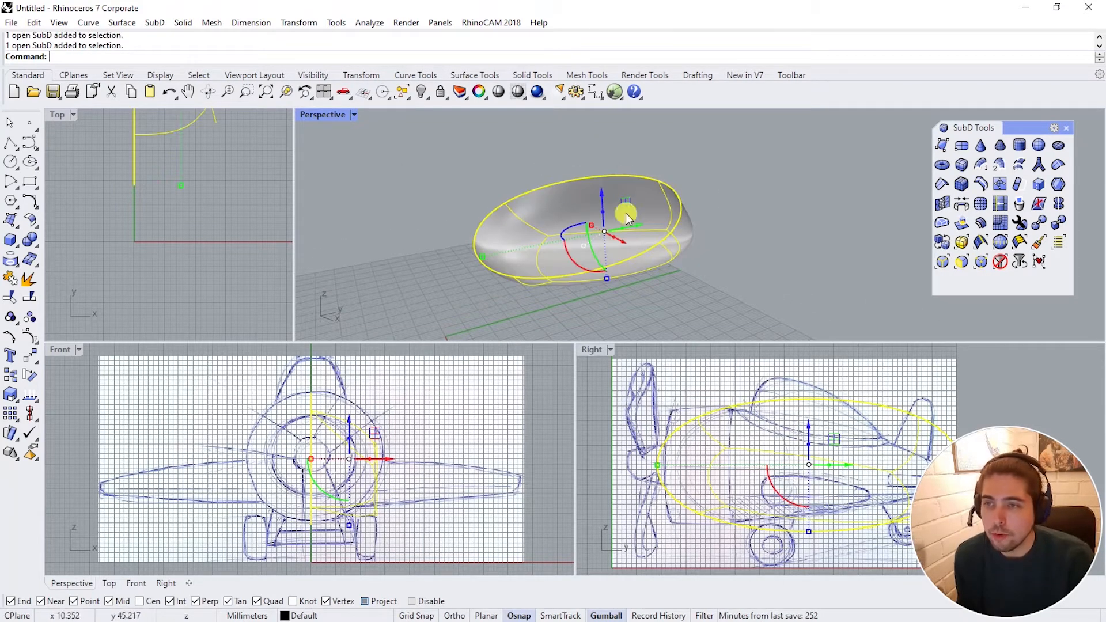
pyautogui.click(373, 23)
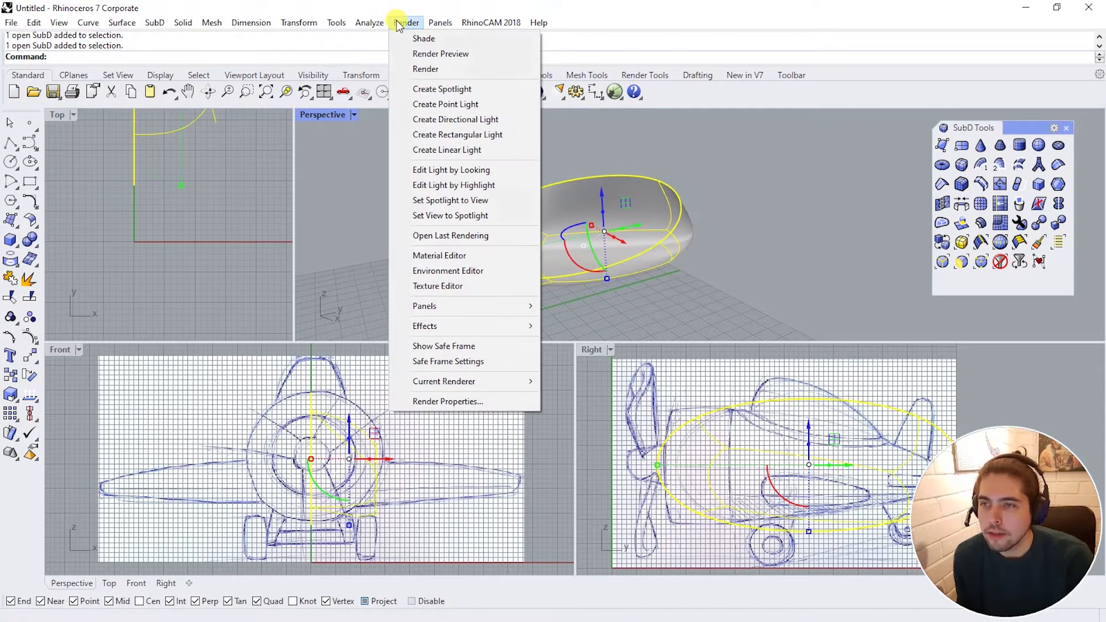
pyautogui.moveTo(393, 70)
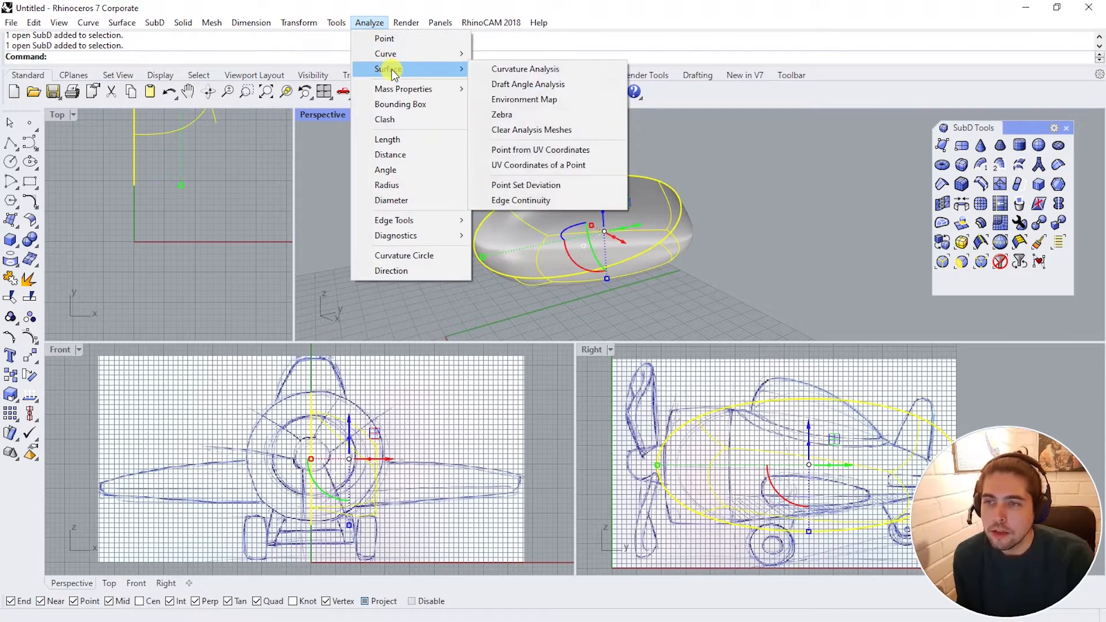
pyautogui.click(525, 104)
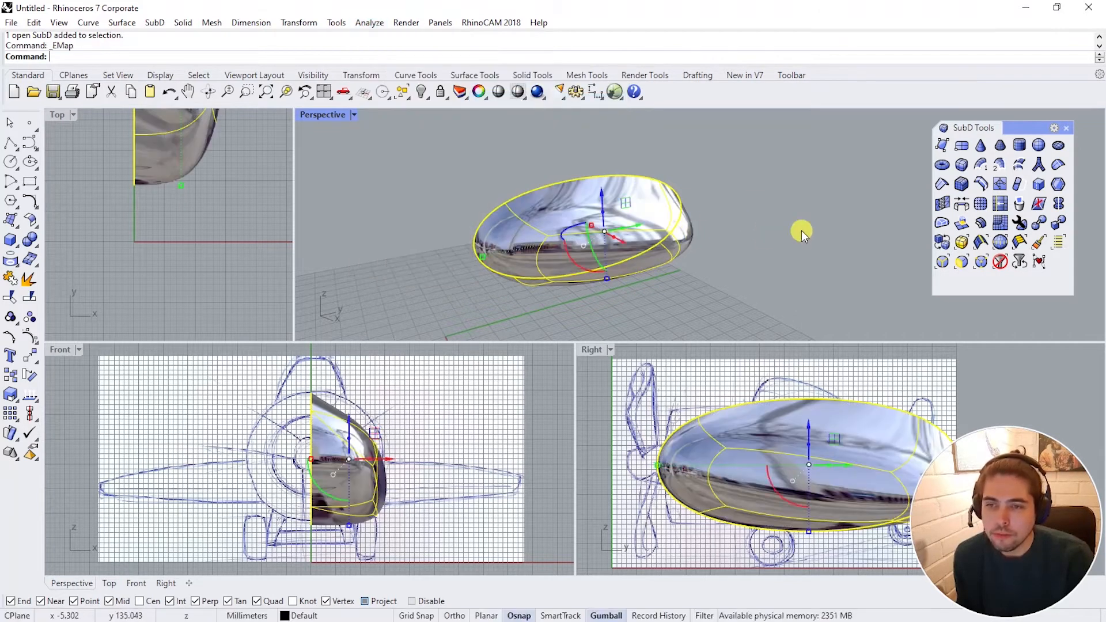
pyautogui.moveTo(802, 230)
pyautogui.mouseDown(button='right')
pyautogui.moveTo(599, 266)
pyautogui.moveTo(618, 222)
pyautogui.moveTo(647, 309)
pyautogui.mouseUp(button='right')
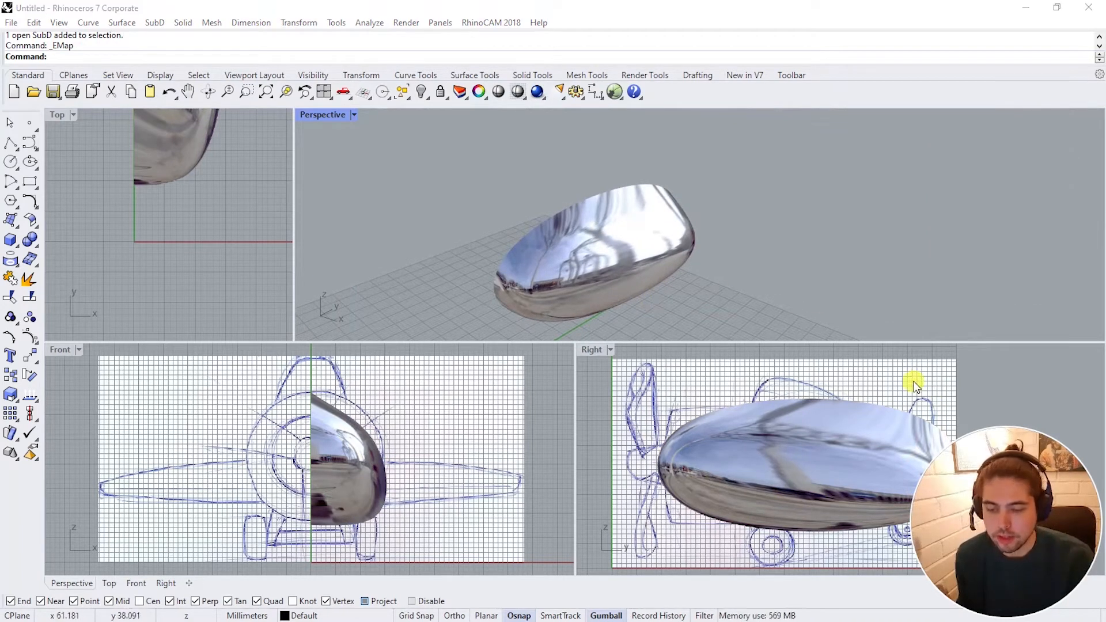
pyautogui.moveTo(701, 272); pyautogui.dragTo(682, 295, button='right')
pyautogui.click(640, 248)
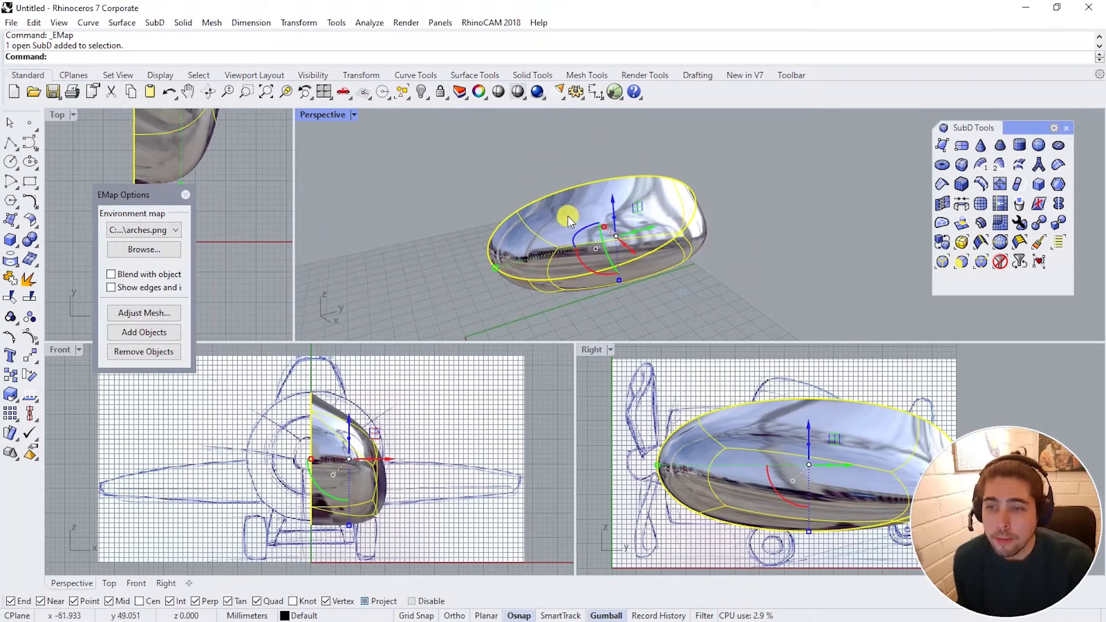
# Step: Turn on the SubD body's control points and move its two outer tail-end points along the Y axis towards the nose
pyautogui.click(30, 335)
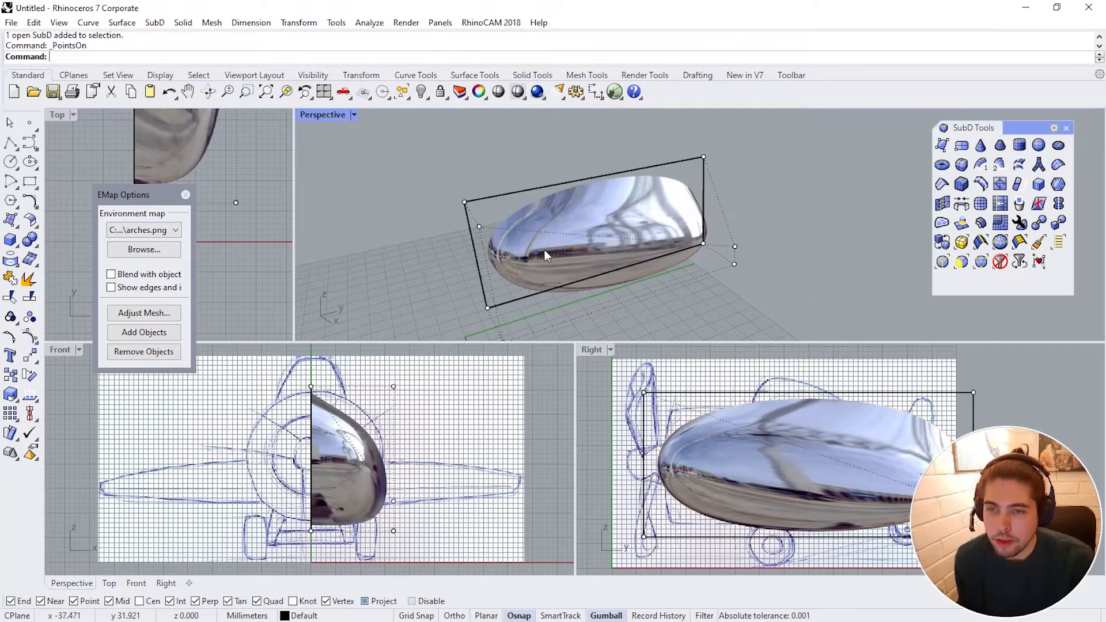
pyautogui.moveTo(544, 249); pyautogui.dragTo(831, 222, button='right')
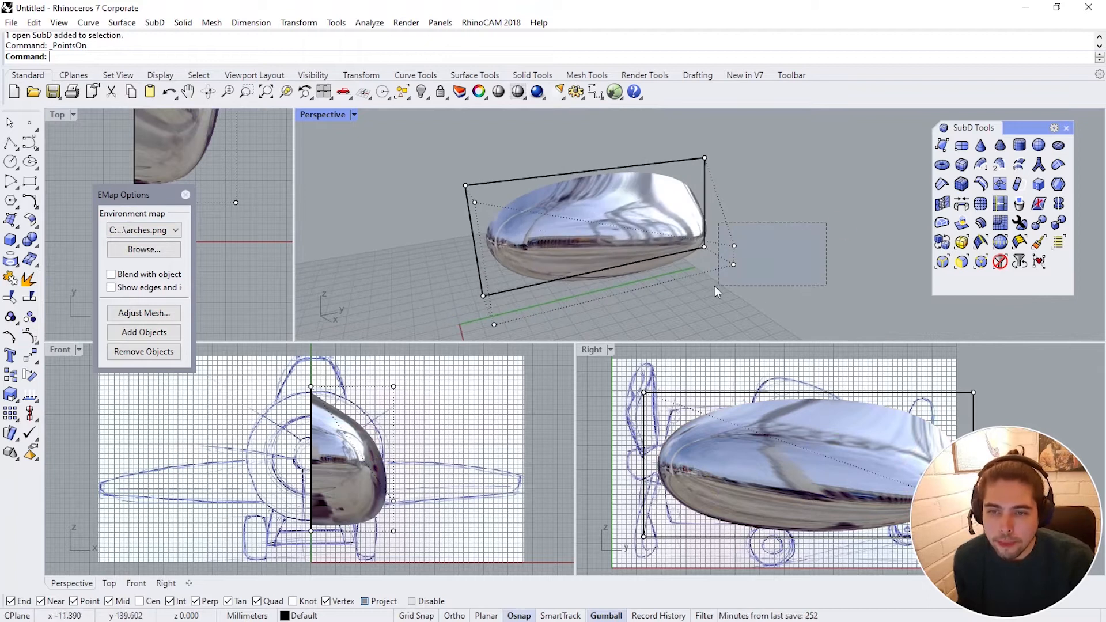
pyautogui.moveTo(714, 291); pyautogui.dragTo(714, 291)
pyautogui.moveTo(763, 267); pyautogui.dragTo(770, 301, button='right')
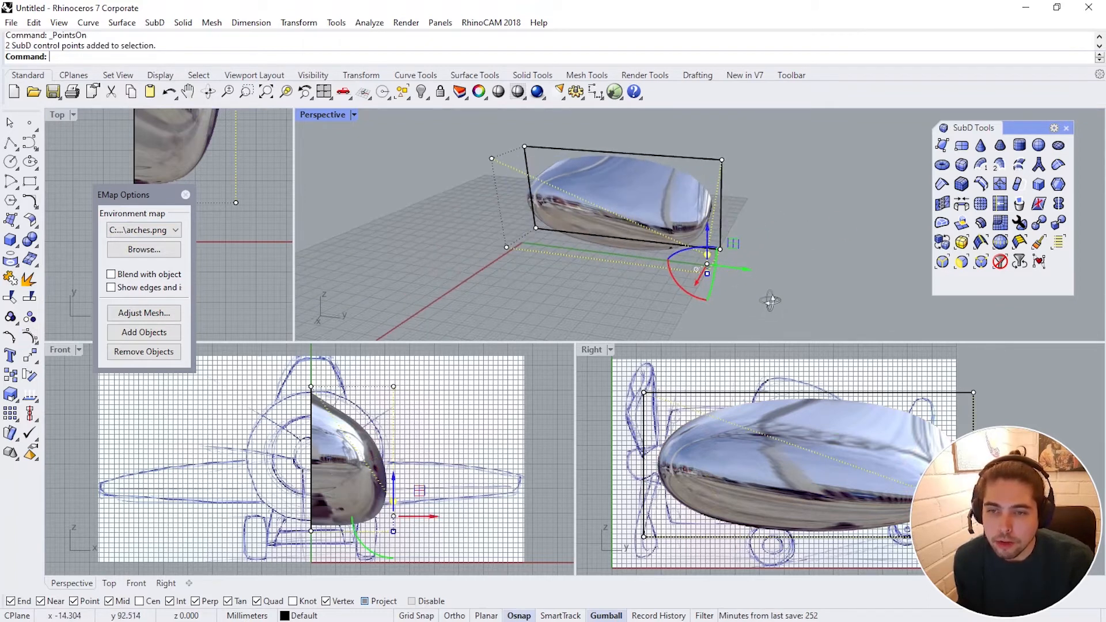
pyautogui.moveTo(745, 269); pyautogui.dragTo(649, 260)
pyautogui.moveTo(649, 260); pyautogui.dragTo(427, 263, button='right')
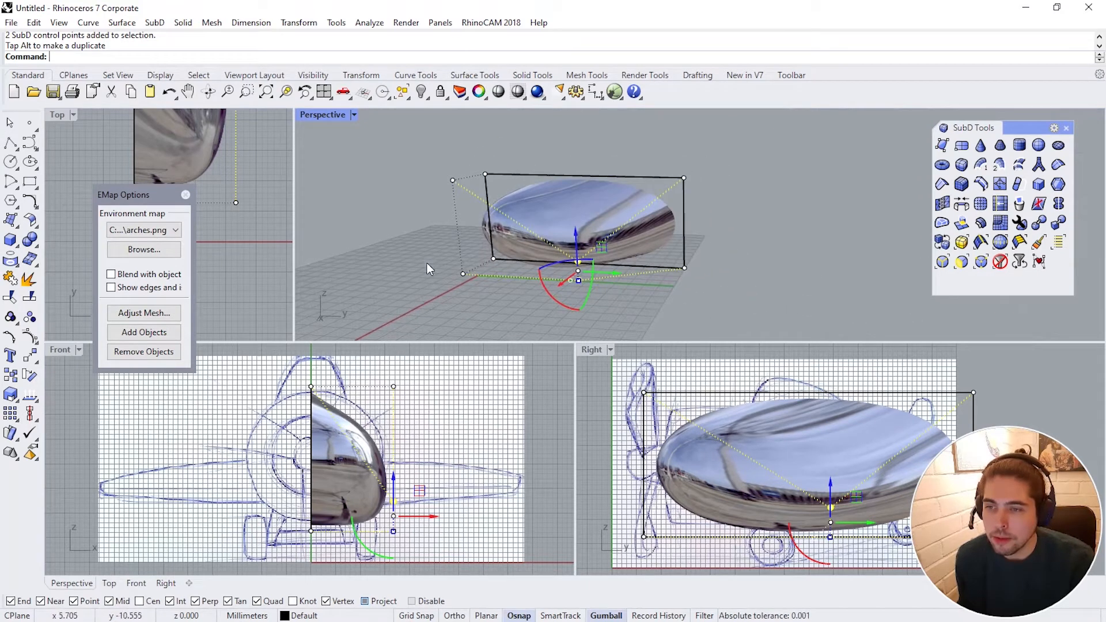
# Step: Scale the two outer control points at the body's nose end closer together vertically
pyautogui.click(444, 249)
pyautogui.moveTo(444, 254)
pyautogui.mouseDown()
pyautogui.moveTo(469, 295)
pyautogui.moveTo(461, 250)
pyautogui.mouseUp()
pyautogui.moveTo(633, 233); pyautogui.dragTo(669, 236, button='right')
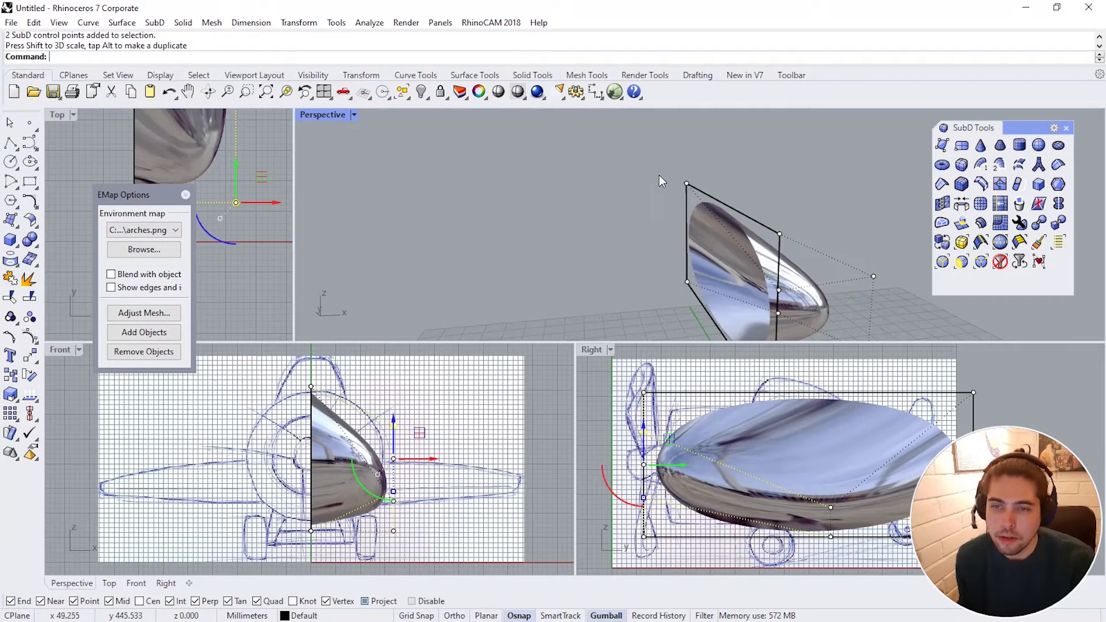
# Step: Move the upper tail-end control point on the centre plane outward along the negative X axis
pyautogui.click(686, 183)
pyautogui.moveTo(724, 185); pyautogui.dragTo(594, 186)
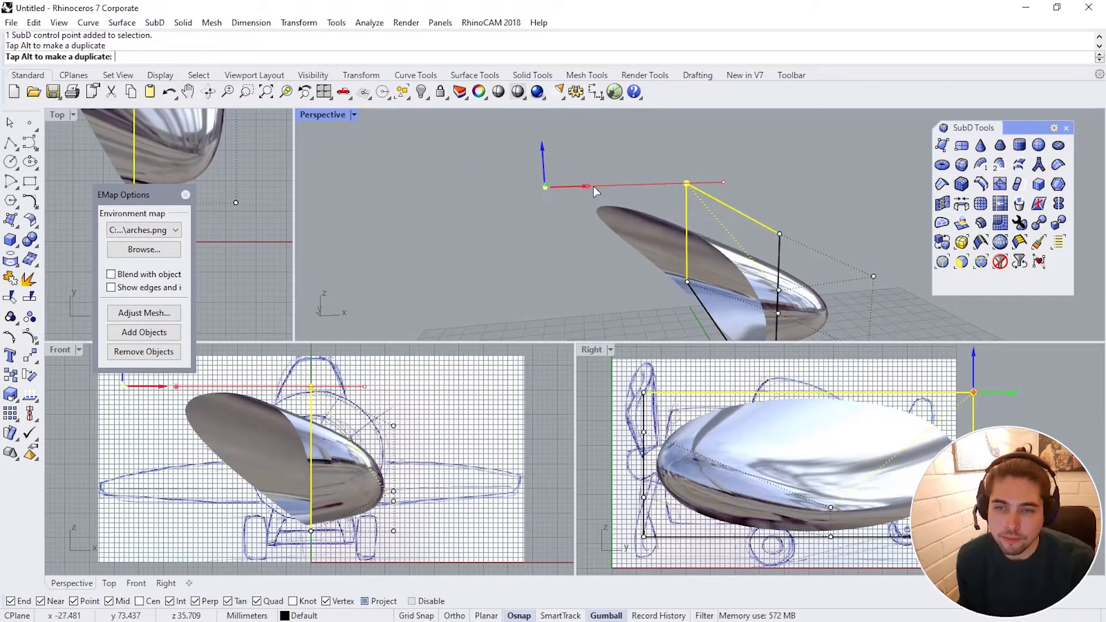
pyautogui.moveTo(594, 185); pyautogui.dragTo(764, 236, button='right')
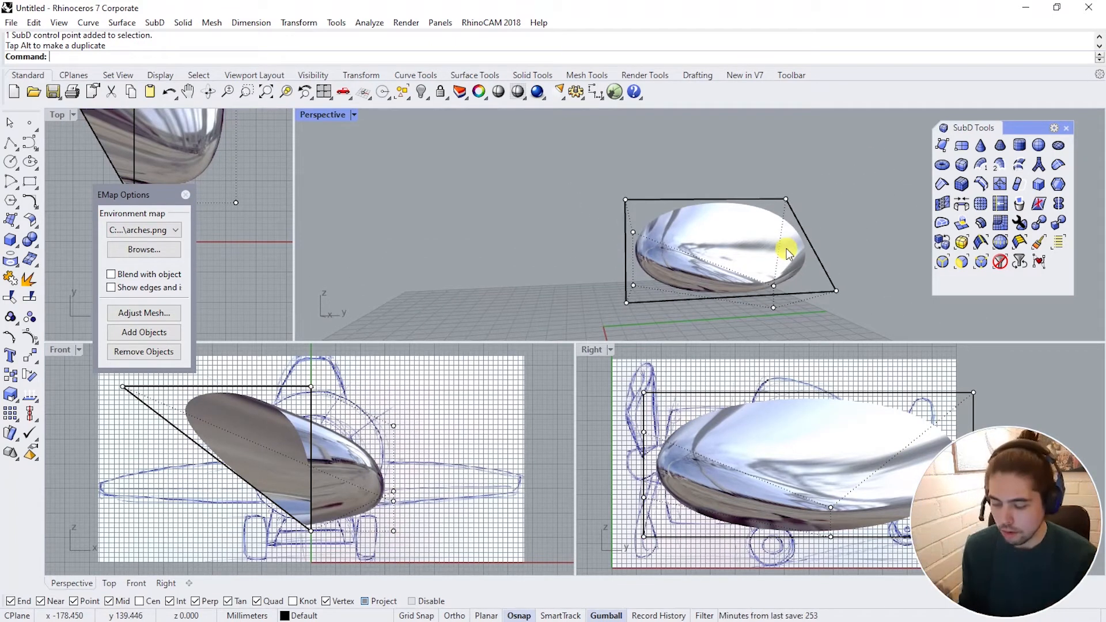
# Step: Compare the reshaped body in flat and smooth SubD display with its control points shown, from several angles in the Perspective viewport
pyautogui.press('Tab')
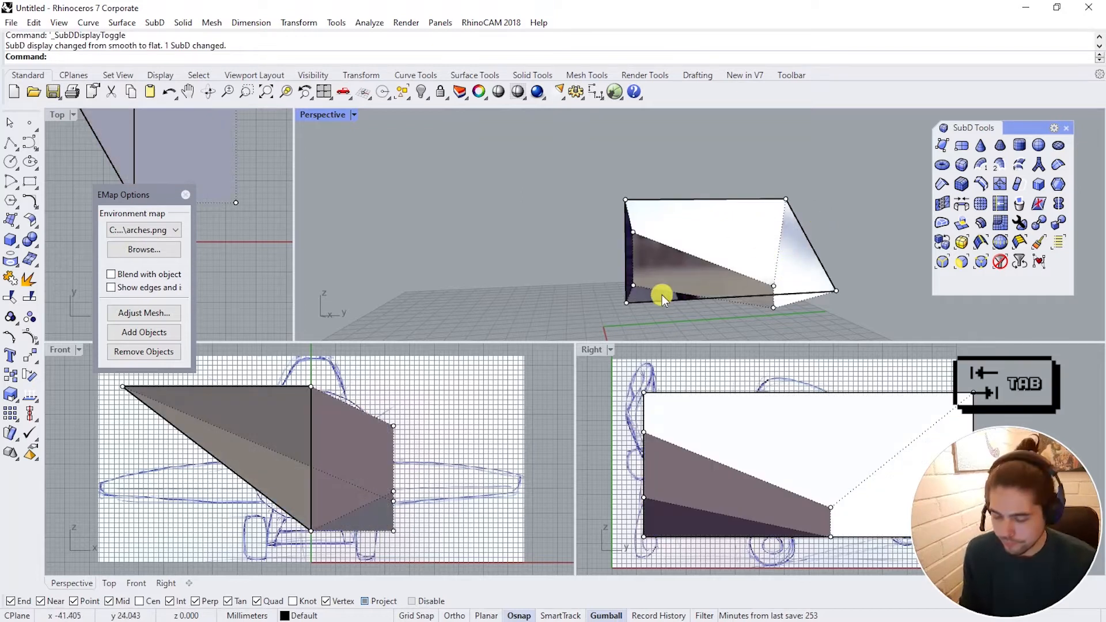
pyautogui.moveTo(662, 294); pyautogui.dragTo(674, 226, button='right')
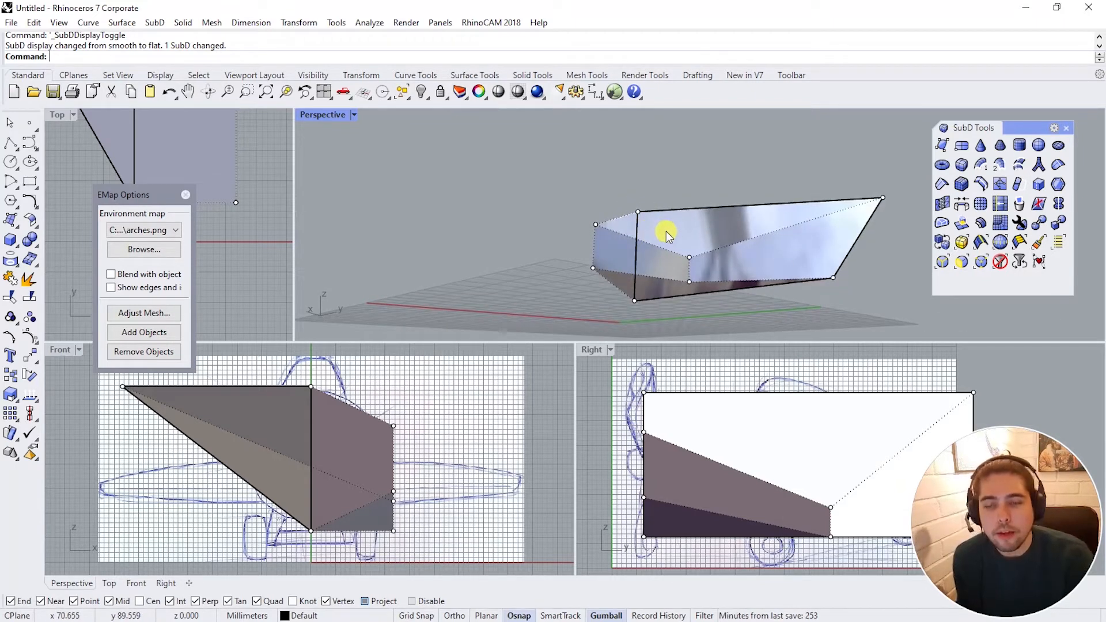
pyautogui.moveTo(666, 232); pyautogui.dragTo(886, 304, button='right')
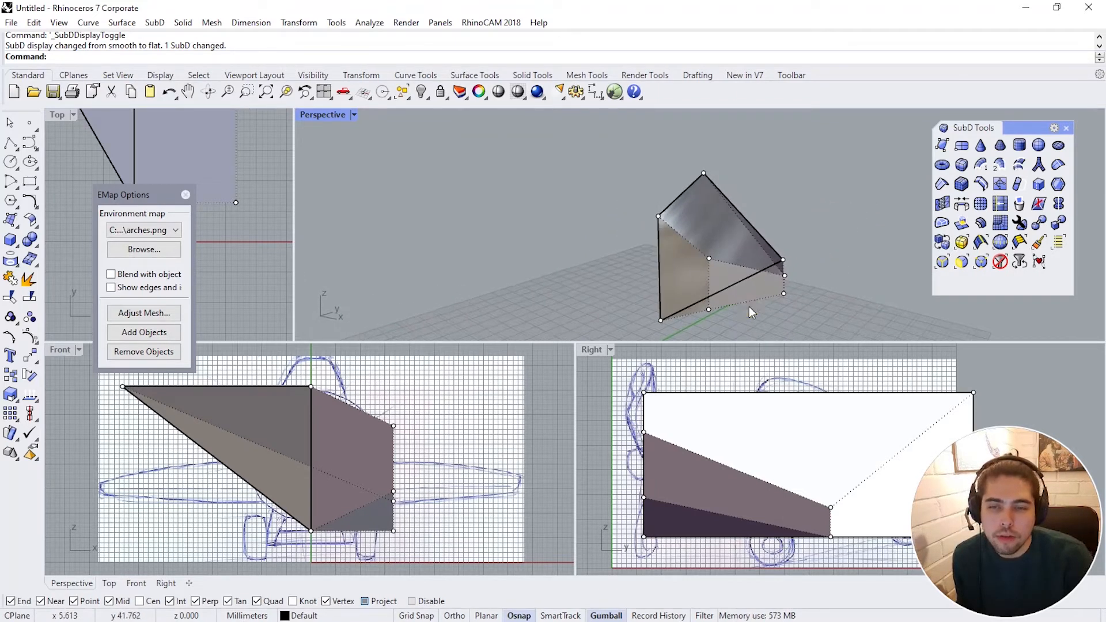
pyautogui.moveTo(749, 307)
pyautogui.mouseDown(button='right')
pyautogui.moveTo(790, 283)
pyautogui.moveTo(741, 261)
pyautogui.moveTo(733, 300)
pyautogui.mouseUp(button='right')
pyautogui.press('Tab')
pyautogui.moveTo(690, 261); pyautogui.dragTo(723, 226, button='right')
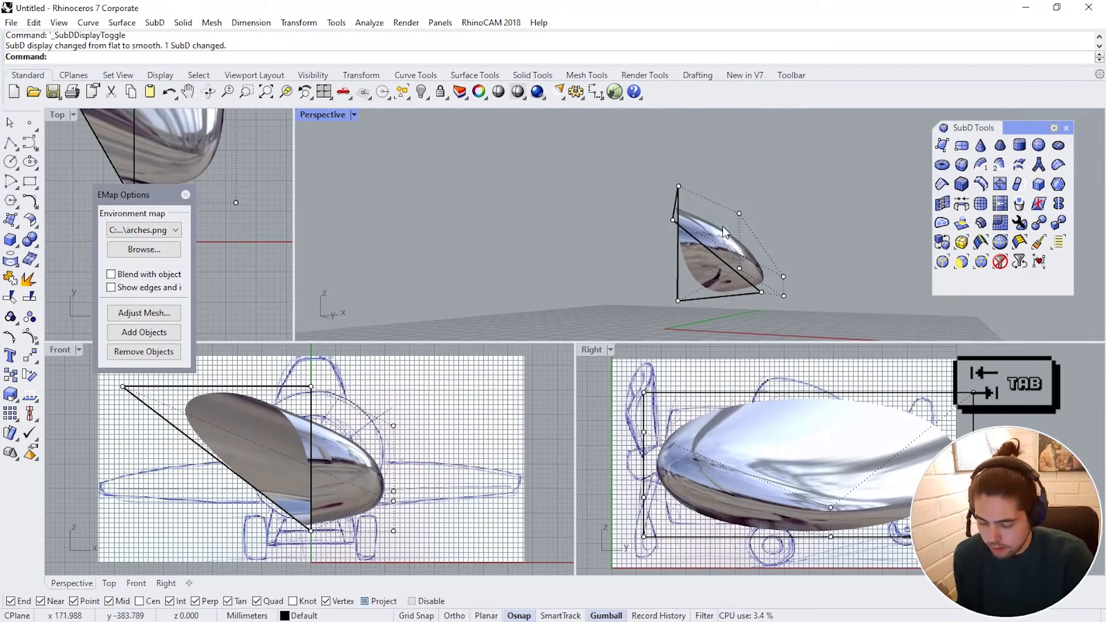
# Step: Examine the smooth body up close with its control points hidden, and compare it with the flat display
pyautogui.moveTo(780, 268)
pyautogui.mouseDown(button='right')
pyautogui.moveTo(738, 282)
pyautogui.moveTo(776, 289)
pyautogui.mouseUp(button='right')
pyautogui.scroll(2, 738, 282)
pyautogui.scroll(6, 755, 282)
pyautogui.moveTo(691, 286)
pyautogui.mouseDown(button='right')
pyautogui.moveTo(690, 254)
pyautogui.moveTo(642, 272)
pyautogui.moveTo(722, 223)
pyautogui.moveTo(738, 252)
pyautogui.moveTo(698, 281)
pyautogui.mouseUp(button='right')
pyautogui.press('Escape')
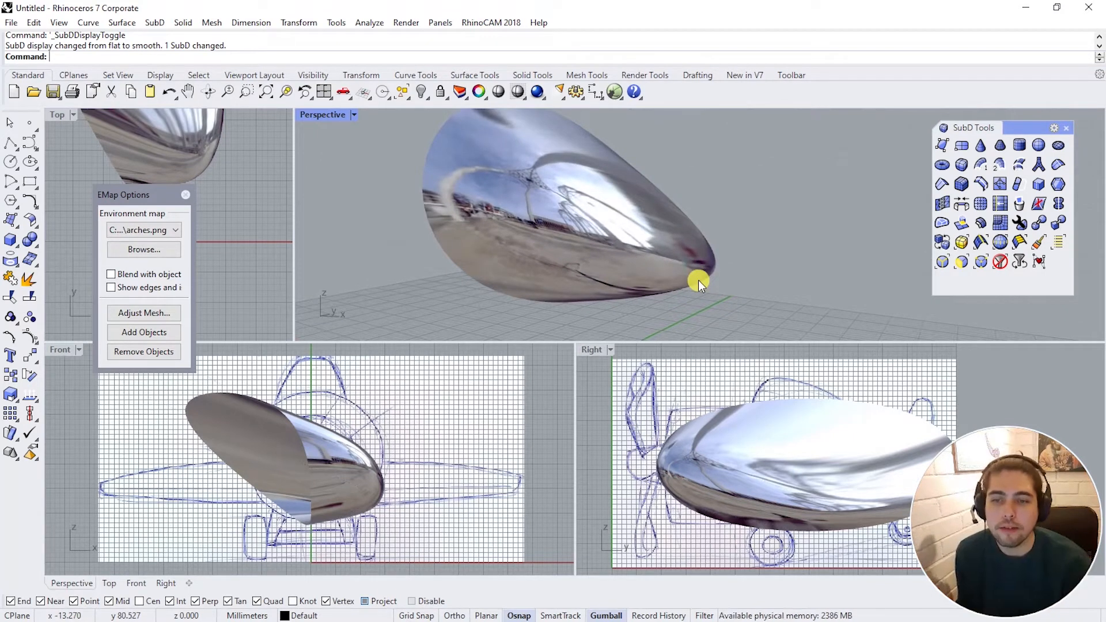
pyautogui.press('Tab')
pyautogui.moveTo(749, 266); pyautogui.dragTo(713, 267, button='right')
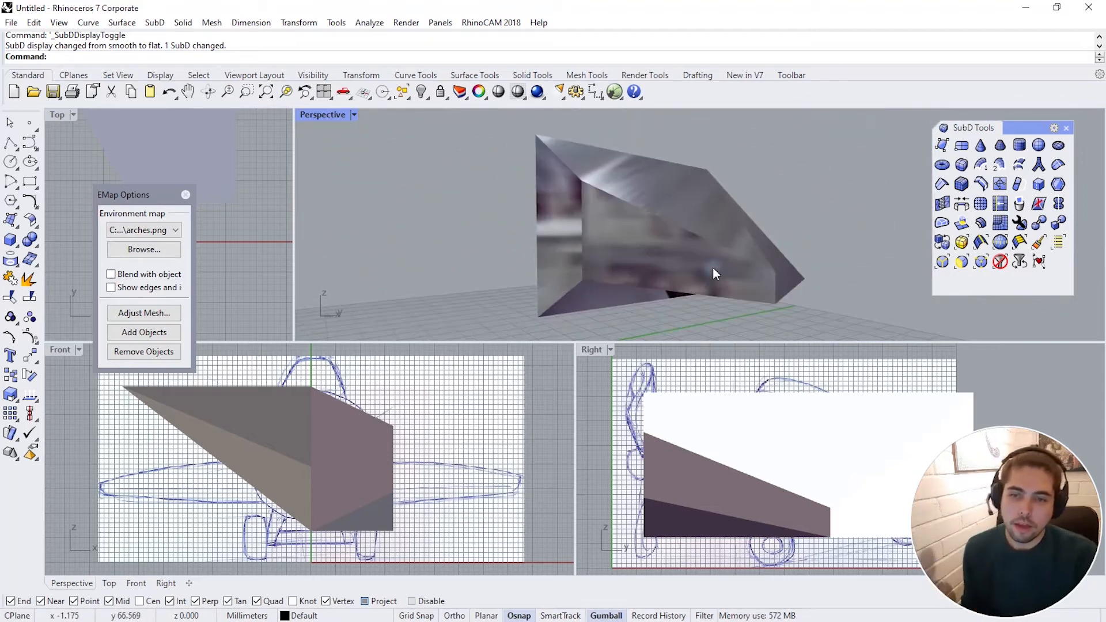
# Step: Show the flat-displayed body's control points and raise its lower outer rear point along the Z axis
pyautogui.click(772, 299)
pyautogui.press('Tab')
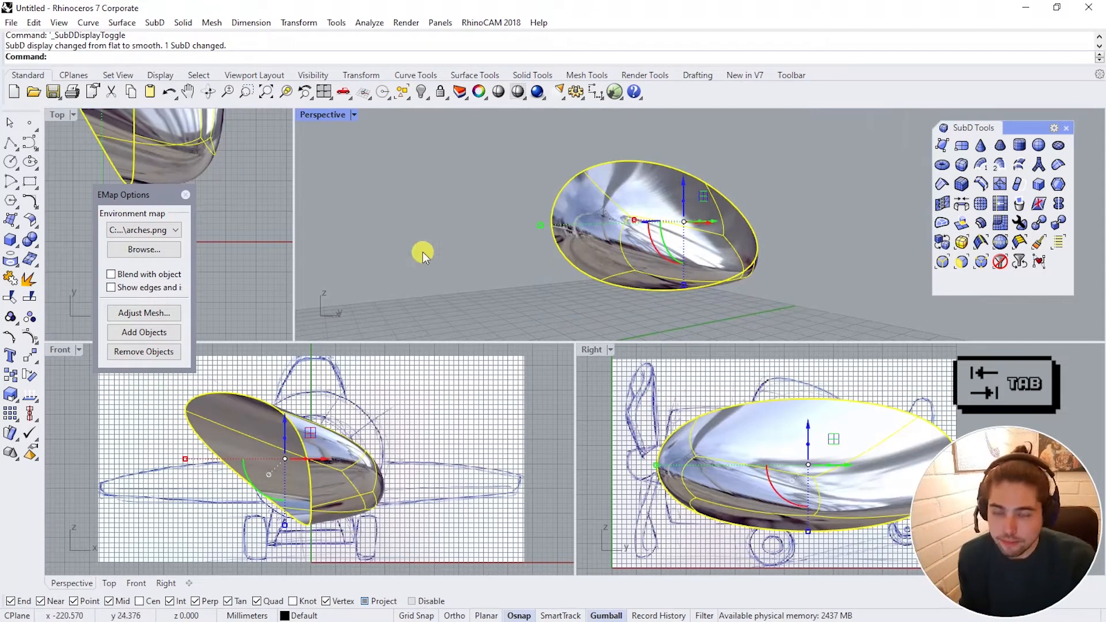
pyautogui.press('Tab')
pyautogui.click(9, 338)
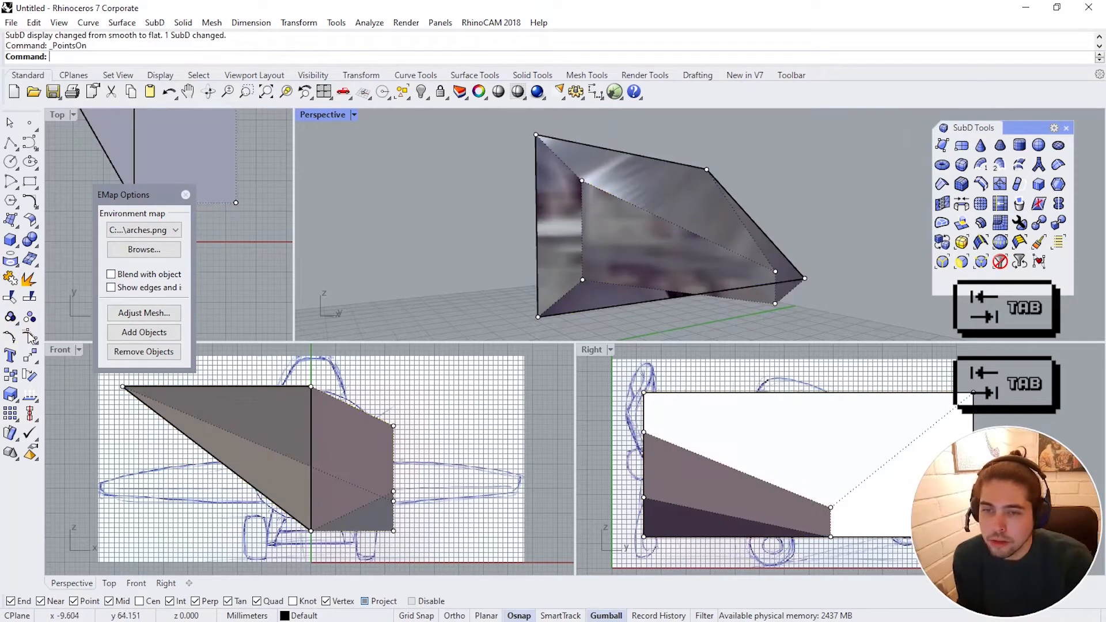
pyautogui.moveTo(761, 291); pyautogui.dragTo(787, 282, button='right')
pyautogui.moveTo(777, 309); pyautogui.dragTo(801, 286)
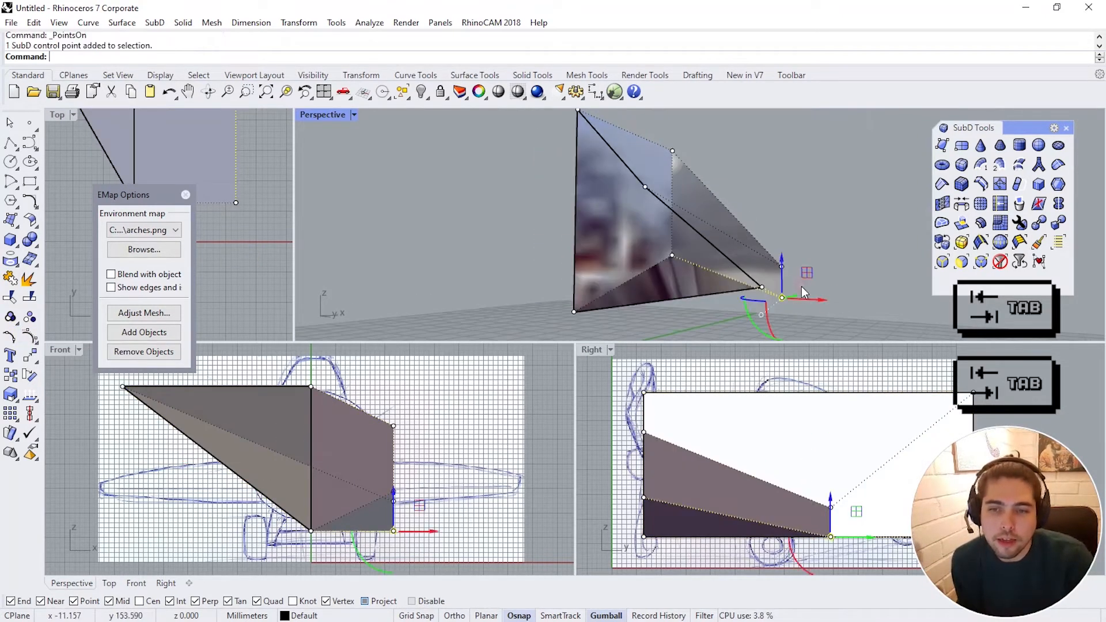
pyautogui.moveTo(800, 285); pyautogui.dragTo(807, 283, button='right')
pyautogui.moveTo(782, 258); pyautogui.dragTo(790, 240)
pyautogui.moveTo(790, 240); pyautogui.dragTo(831, 283, button='right')
# Step: Examine the edited body's reflections in smooth display without control points, and compare its shape in flat display
pyautogui.press('Tab')
pyautogui.click(879, 316)
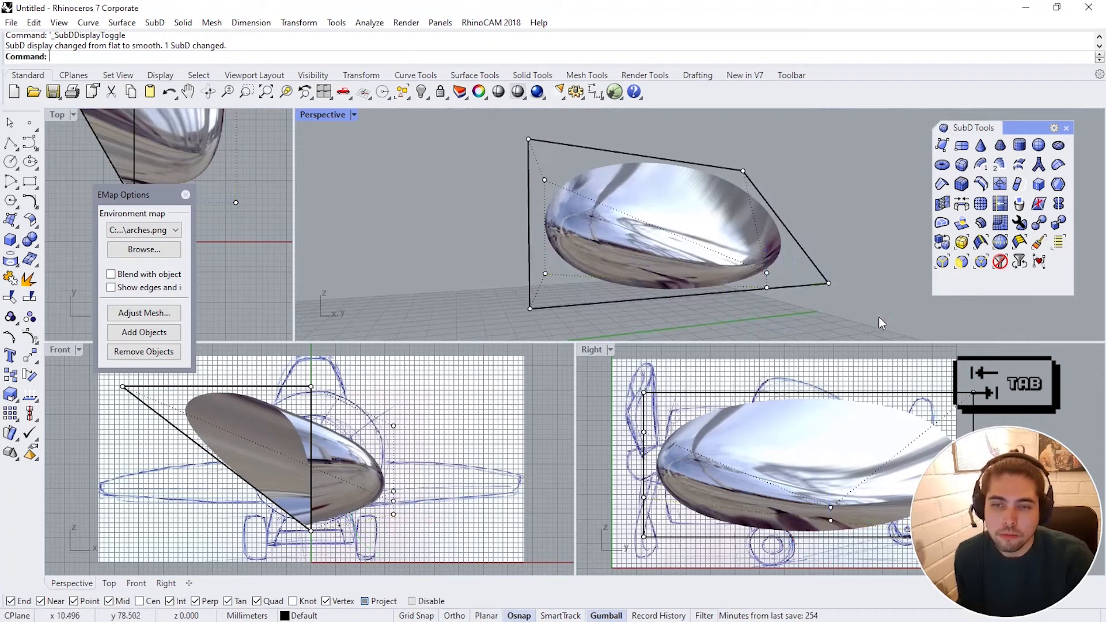
pyautogui.press('Escape')
pyautogui.moveTo(704, 291); pyautogui.dragTo(550, 277, button='right')
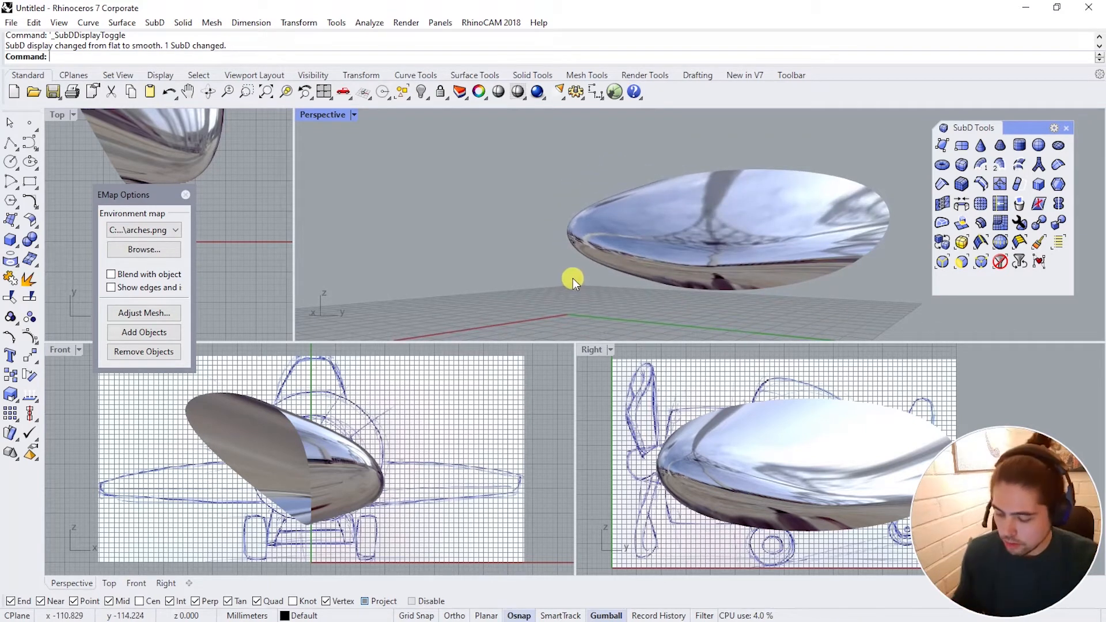
pyautogui.press('Tab')
pyautogui.moveTo(772, 241); pyautogui.dragTo(638, 291, button='right')
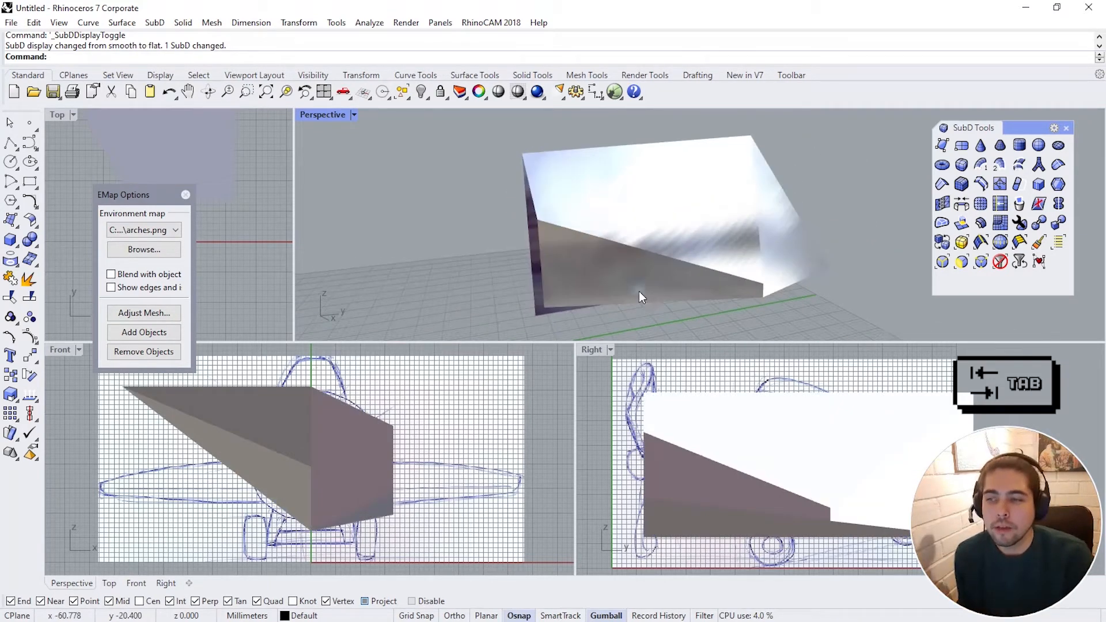
pyautogui.moveTo(466, 229); pyautogui.dragTo(498, 223, button='right')
pyautogui.moveTo(669, 237)
pyautogui.mouseDown(button='right')
pyautogui.moveTo(642, 247)
pyautogui.moveTo(689, 227)
pyautogui.mouseUp(button='right')
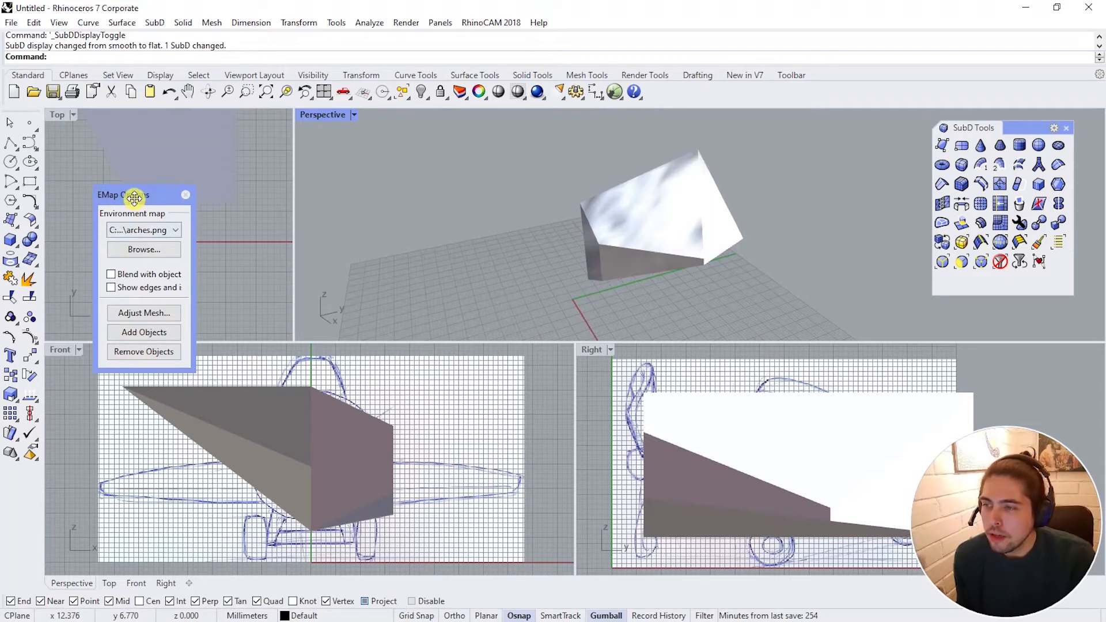
# Step: Remove the Environment Map analysis from the SubD body and close the EMap options
pyautogui.moveTo(134, 198); pyautogui.dragTo(304, 158)
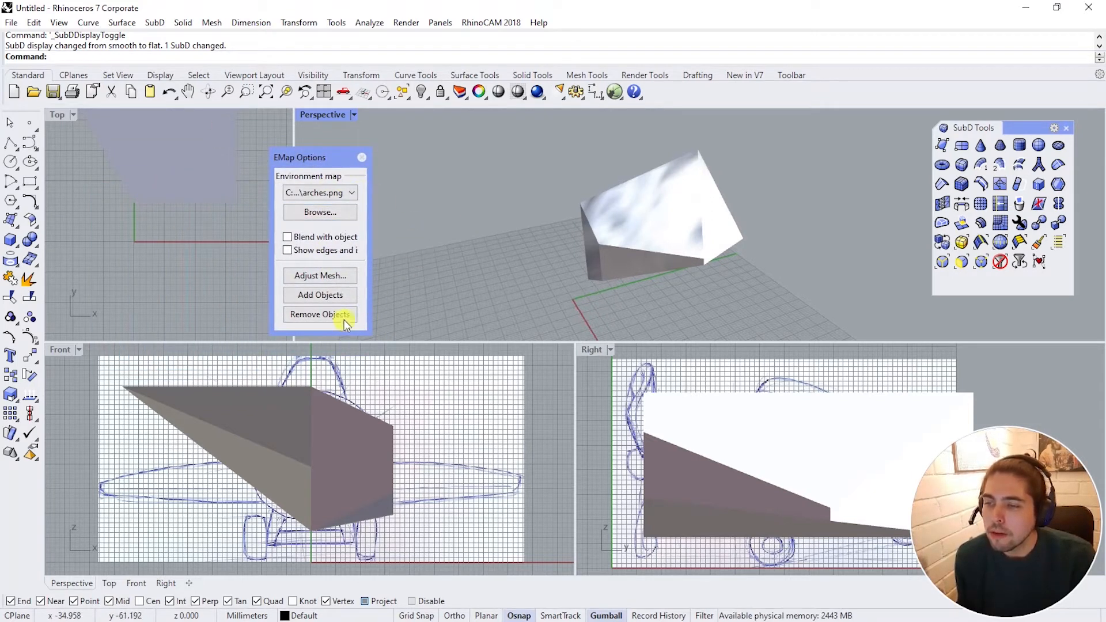
pyautogui.click(325, 317)
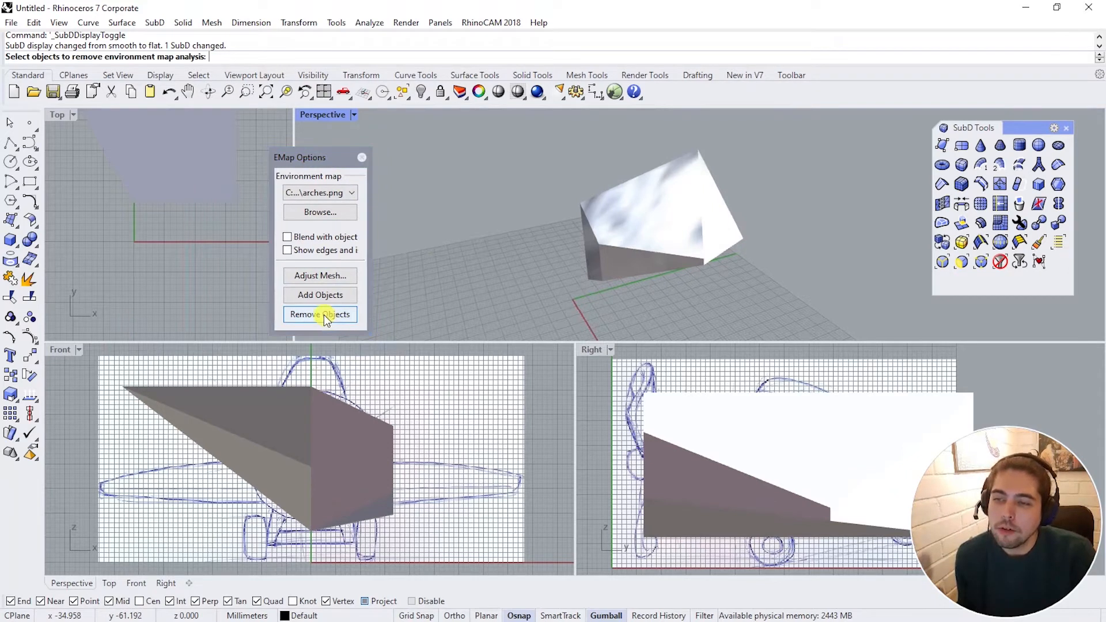
pyautogui.click(675, 223)
pyautogui.press('Return')
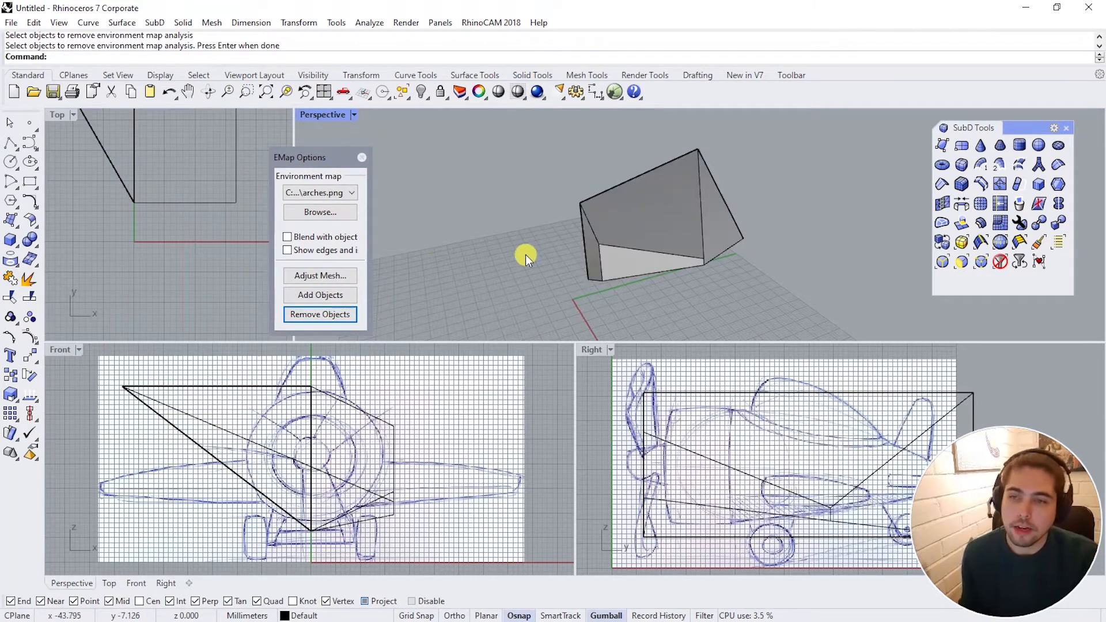
pyautogui.click(362, 159)
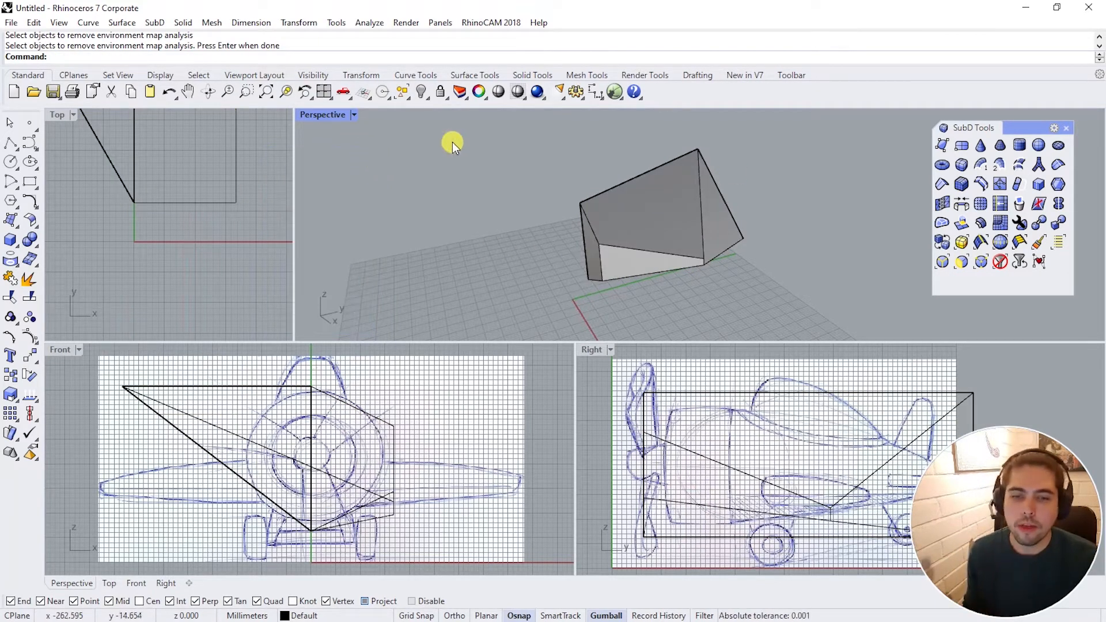
pyautogui.moveTo(728, 236)
pyautogui.mouseDown(button='right')
pyautogui.moveTo(538, 205)
pyautogui.moveTo(876, 289)
pyautogui.moveTo(708, 273)
pyautogui.moveTo(344, 278)
pyautogui.moveTo(365, 292)
pyautogui.moveTo(669, 240)
pyautogui.moveTo(777, 252)
pyautogui.mouseUp(button='right')
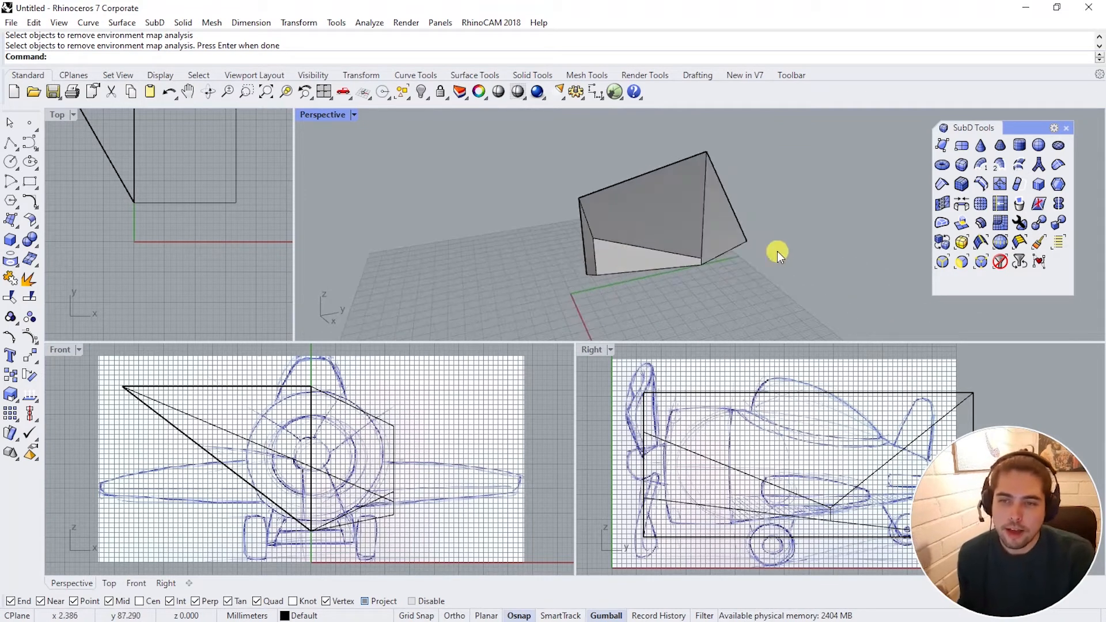
# Step: Undo the control point edits and the extrusion to return to the original single SubD plane
pyautogui.hotkey('ctrl', 'z')
pyautogui.hotkey('ctrl', 'z')
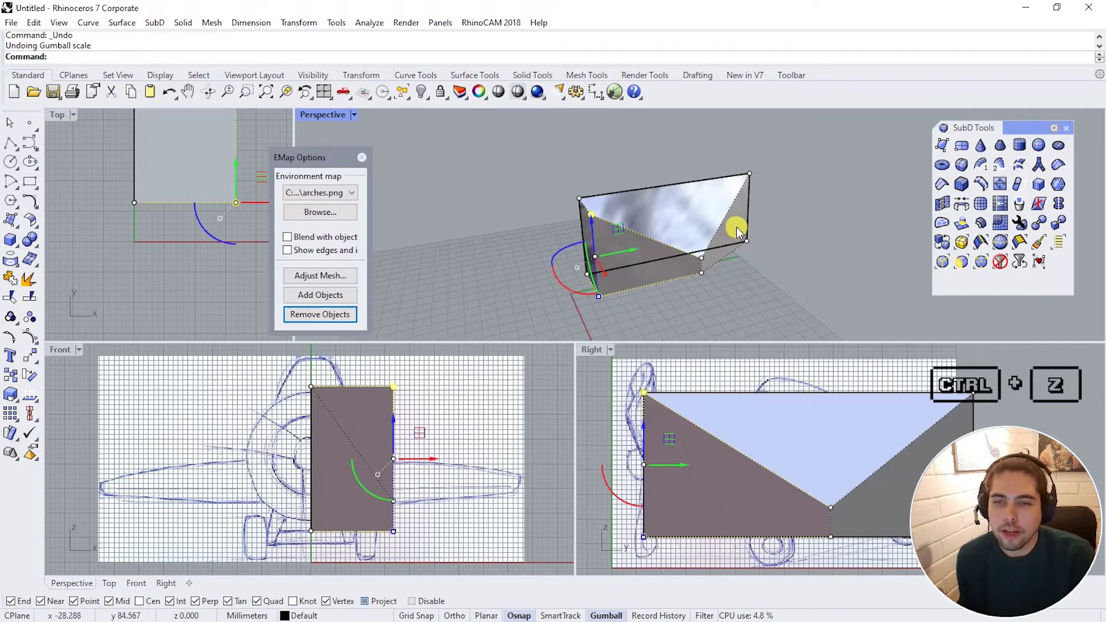
pyautogui.hotkey('ctrl', 'z')
pyautogui.hotkey('ctrl', 'z')
pyautogui.hotkey('ctrl', 'z')
# Step: Switch the SubD plane to smooth display and close the reopened EMap options
pyautogui.moveTo(816, 458); pyautogui.dragTo(787, 458, button='right')
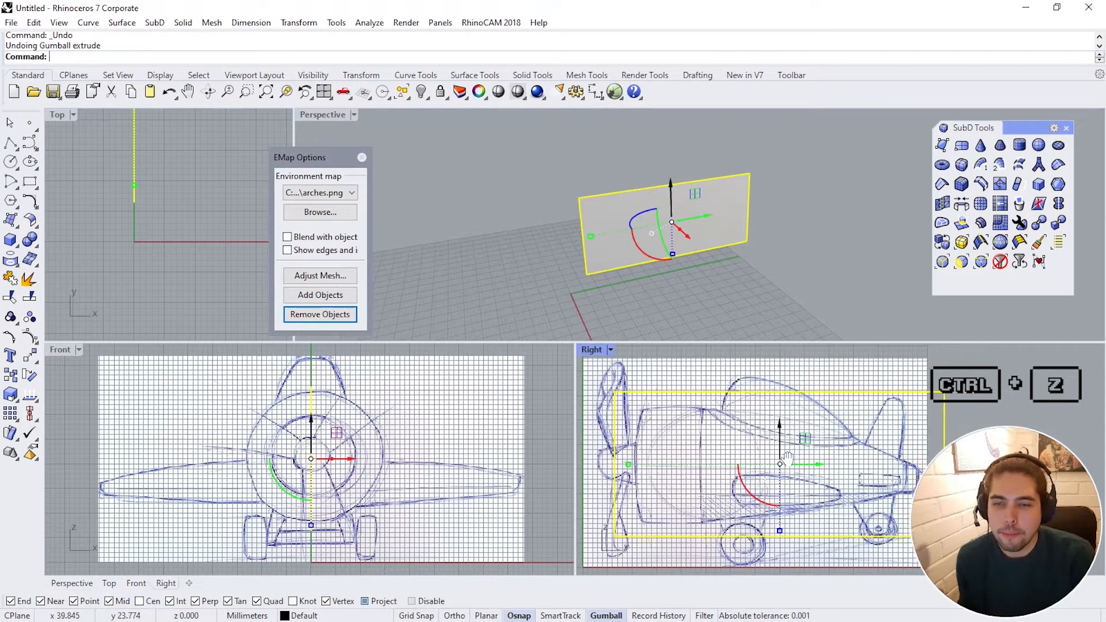
pyautogui.press('Tab')
pyautogui.click(784, 287)
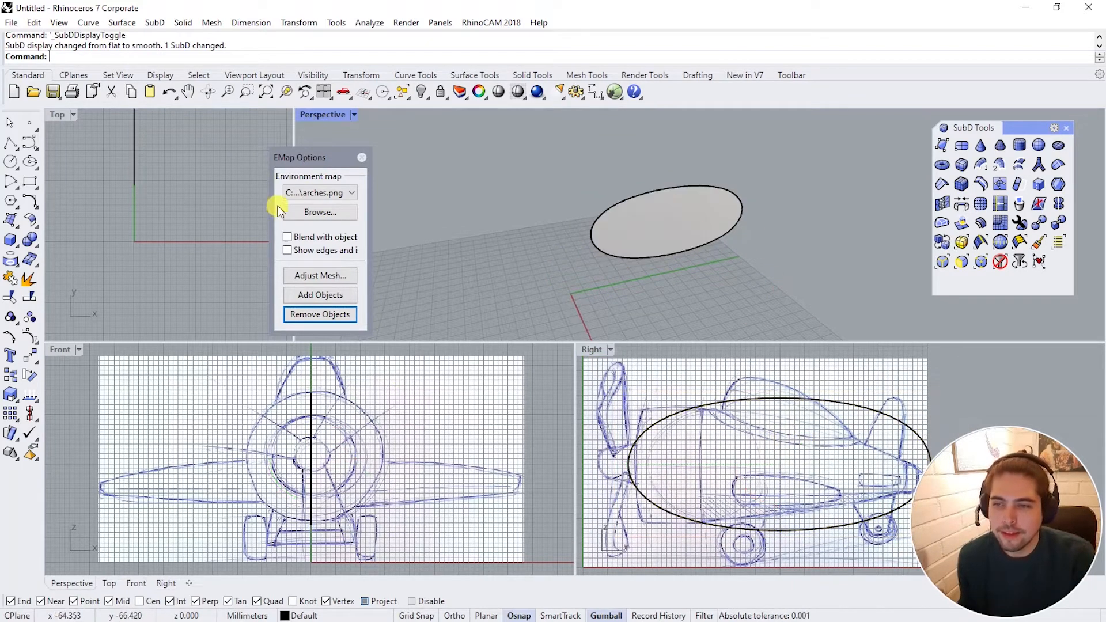
pyautogui.click(362, 158)
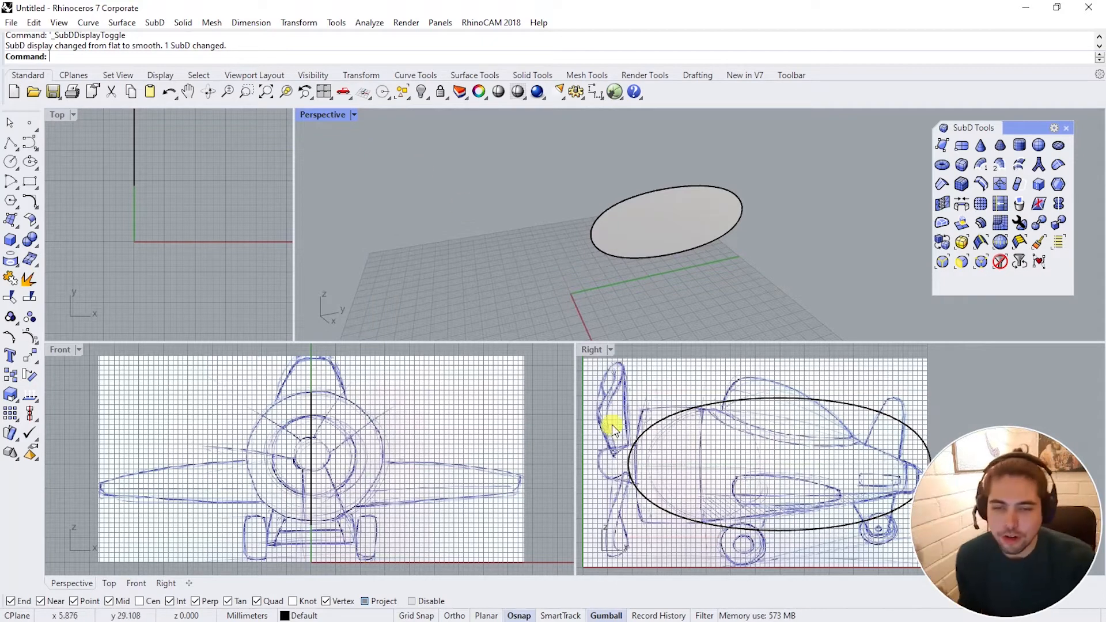
# Step: Maximize the Right viewport and frame the smooth SubD plane over the aircraft's side sketch
pyautogui.scroll(-2, 694, 510)
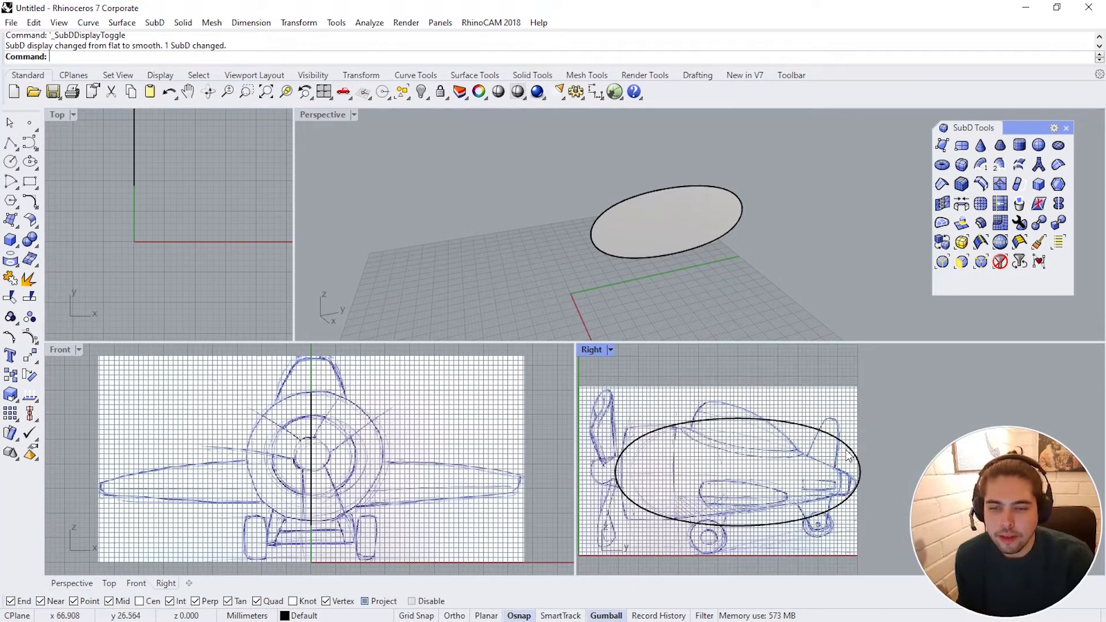
pyautogui.click(848, 455)
pyautogui.scroll(3, 759, 520)
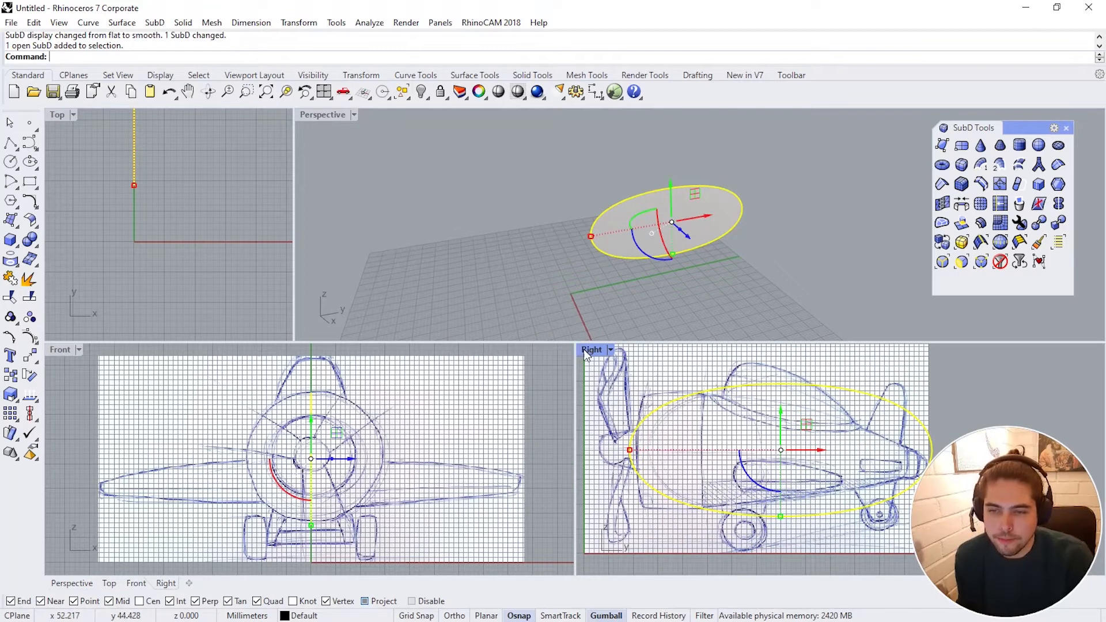
pyautogui.doubleClick(586, 349)
pyautogui.scroll(-2, 855, 328)
pyautogui.click(873, 318)
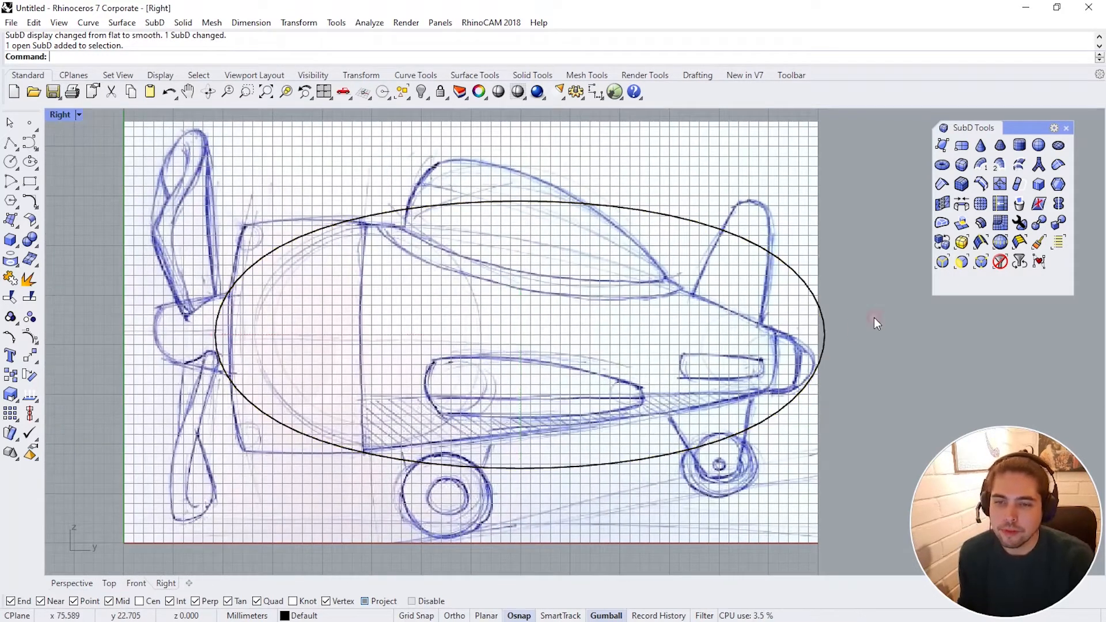
pyautogui.click(624, 224)
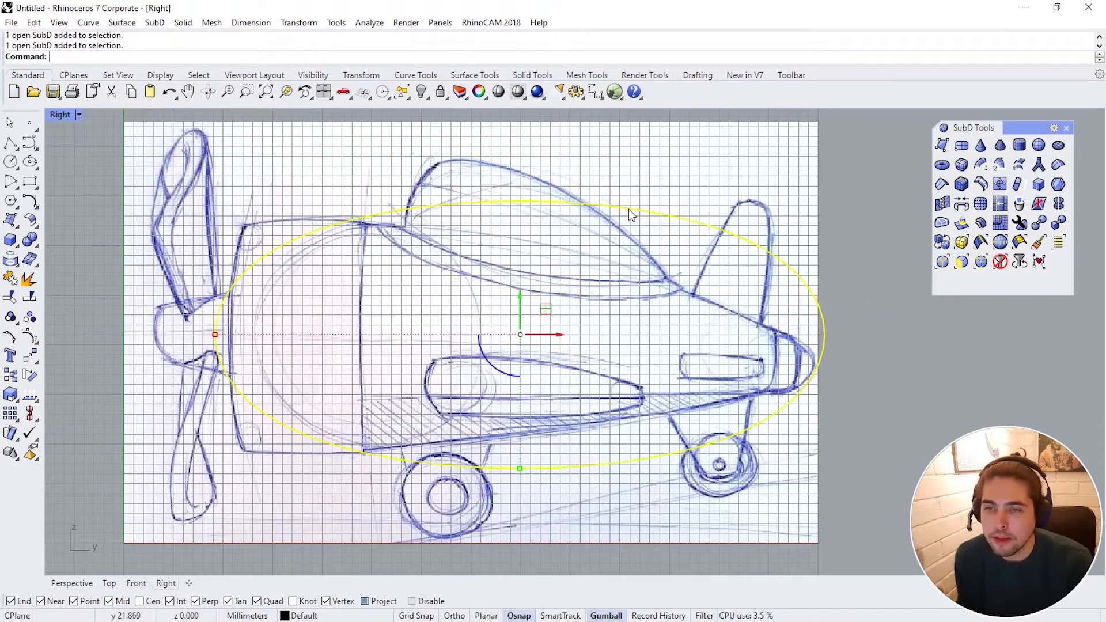
pyautogui.moveTo(623, 224); pyautogui.dragTo(686, 211, button='right')
pyautogui.click(951, 391)
pyautogui.click(952, 384)
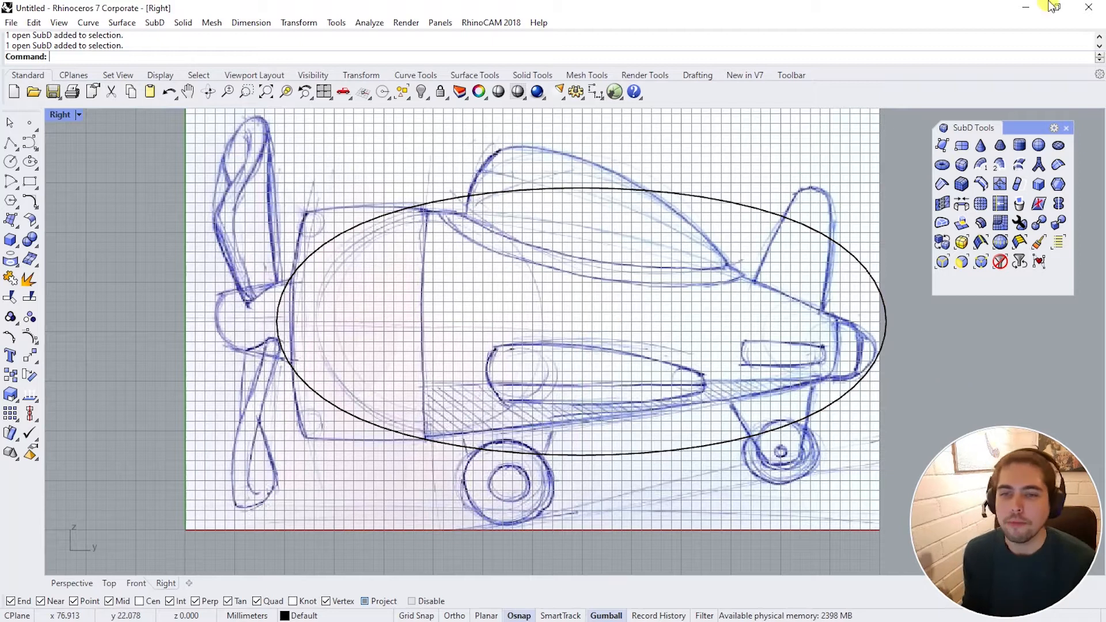
# Step: Insert a full SubD edge ring across the fuselage plane at the sketch's cowling line, checking the flat display before placing it
pyautogui.rightClick(984, 183)
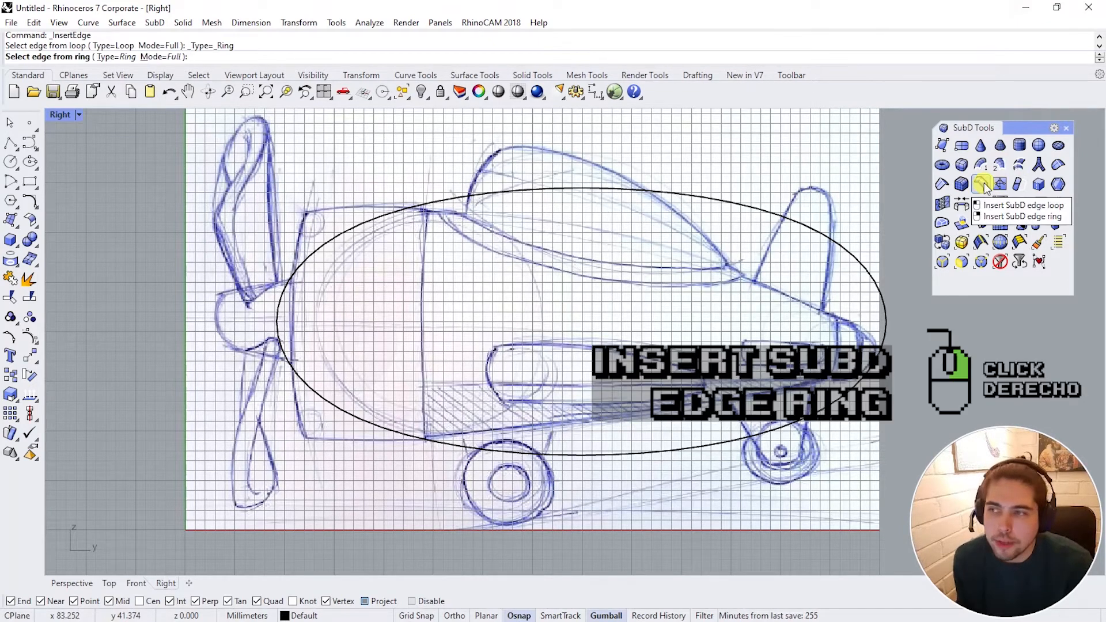
pyautogui.click(729, 202)
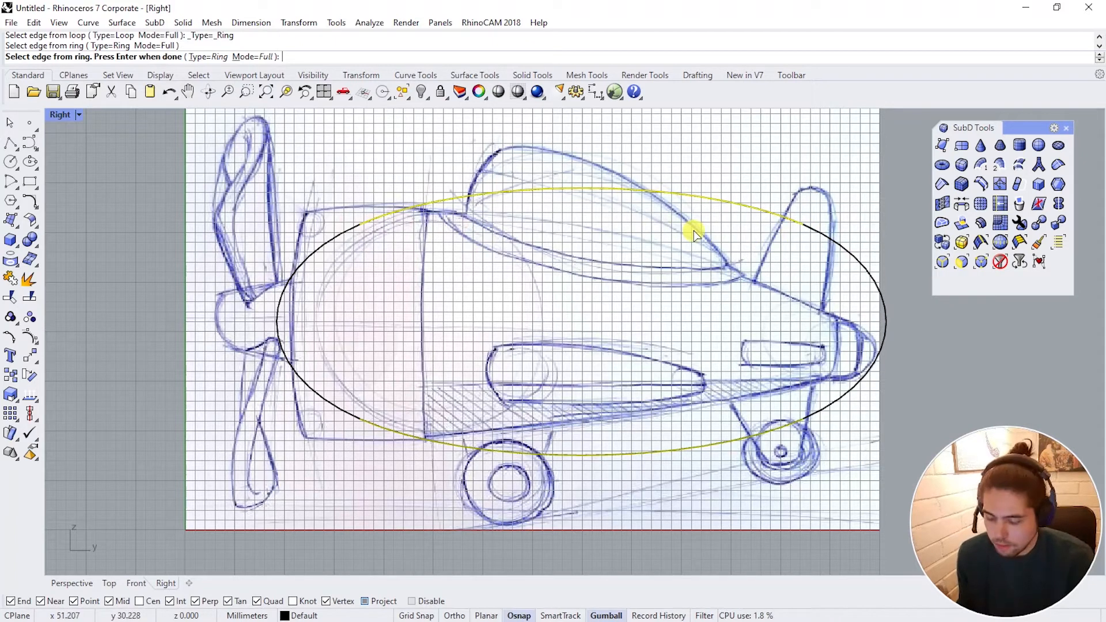
pyautogui.press('Tab')
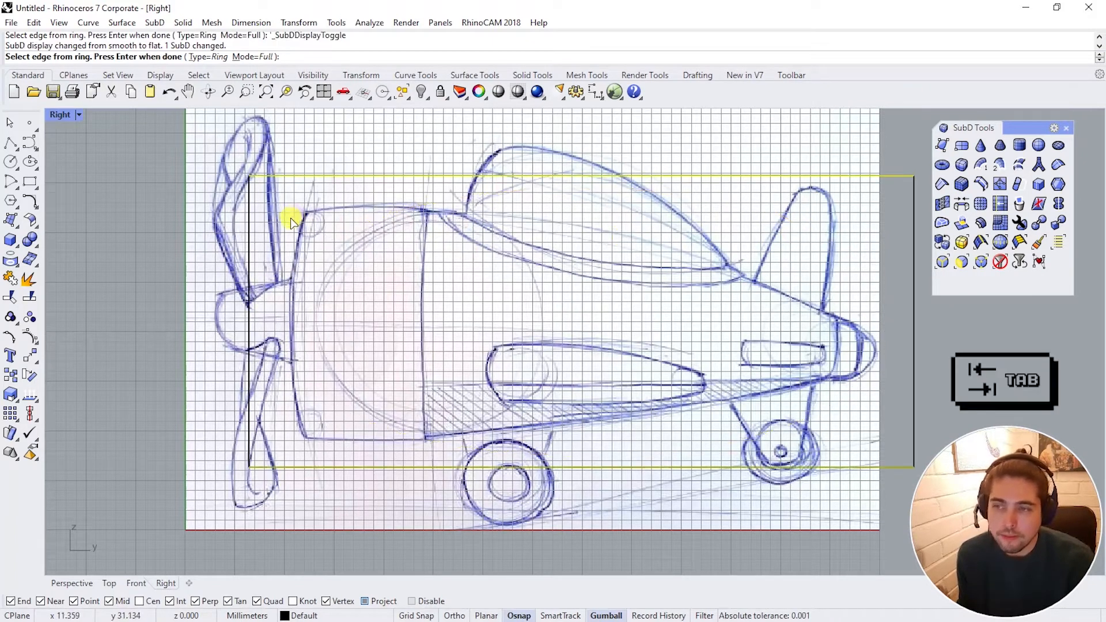
pyautogui.scroll(-4, 478, 242)
pyautogui.scroll(2, 585, 225)
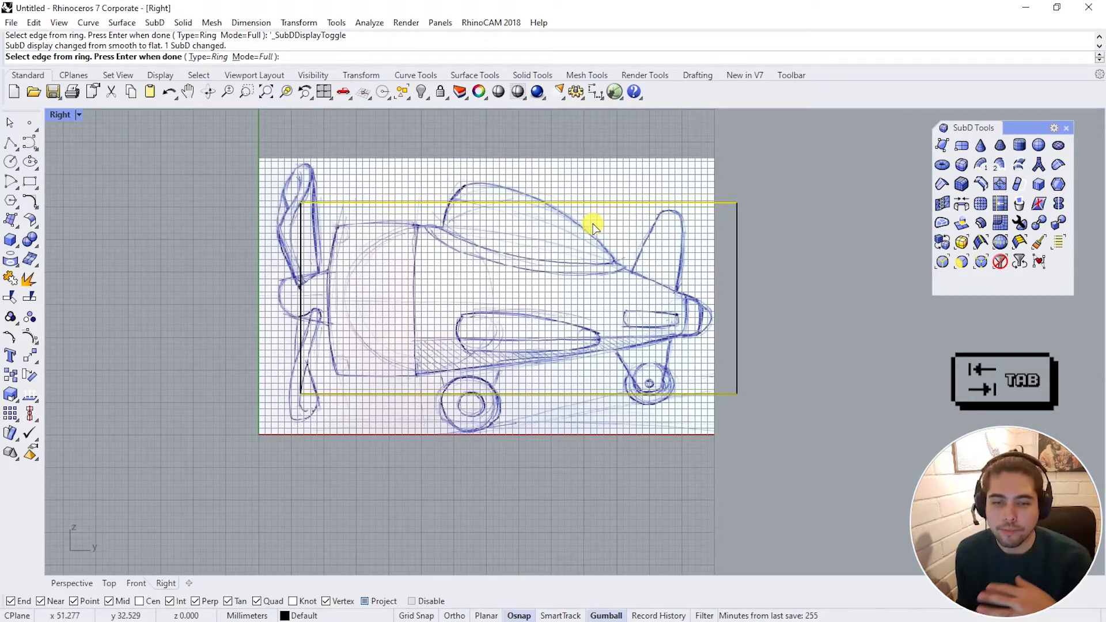
pyautogui.press('Tab')
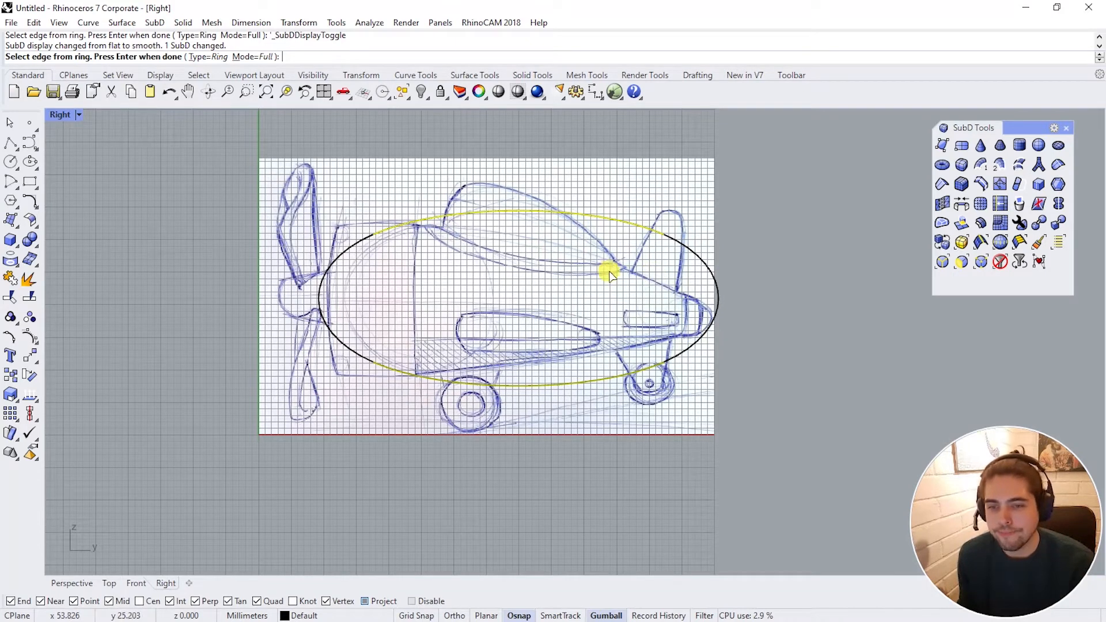
pyautogui.press('Return')
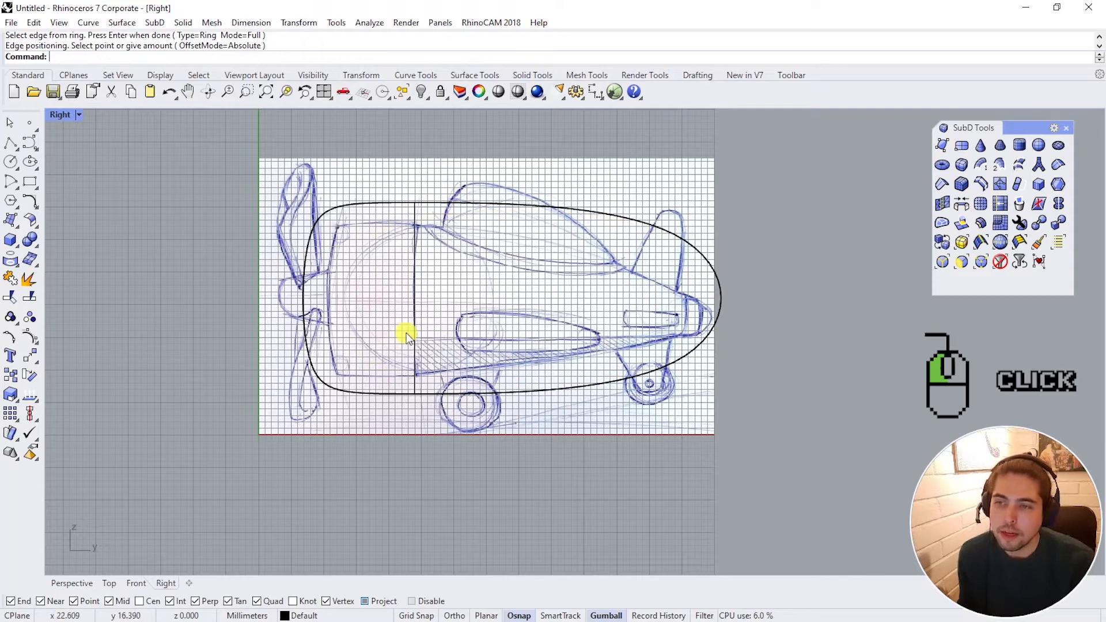
# Step: Insert a second full SubD edge ring across the fuselage plane near the tail, just ahead of the tail fin in the sketch
pyautogui.scroll(4, 409, 293)
pyautogui.scroll(-4, 413, 294)
pyautogui.scroll(4, 415, 294)
pyautogui.scroll(-3, 415, 294)
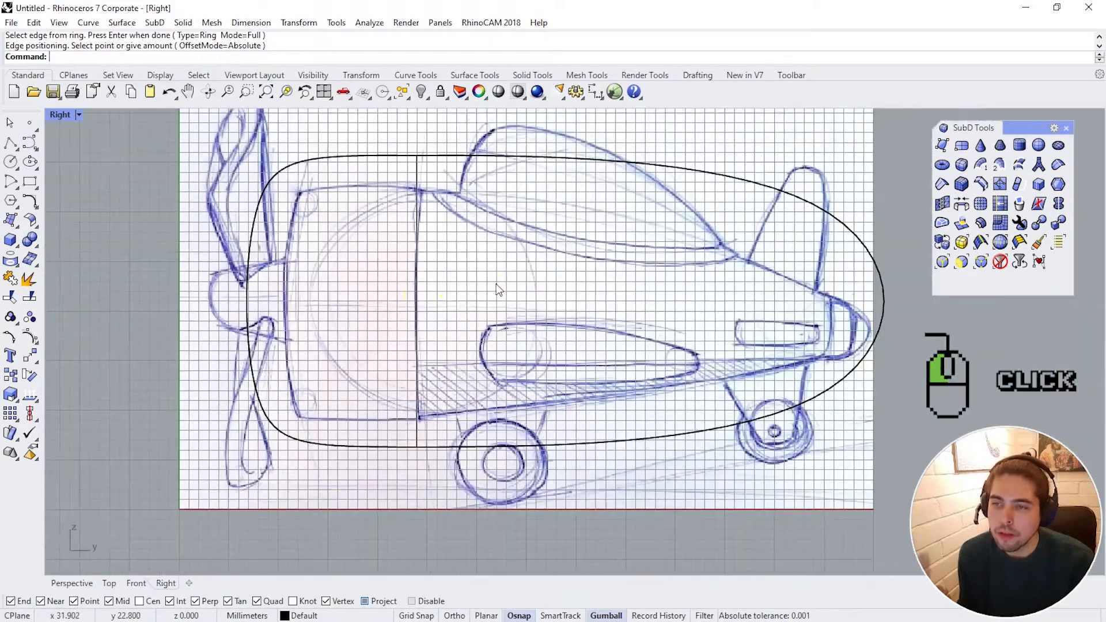
pyautogui.rightClick(980, 185)
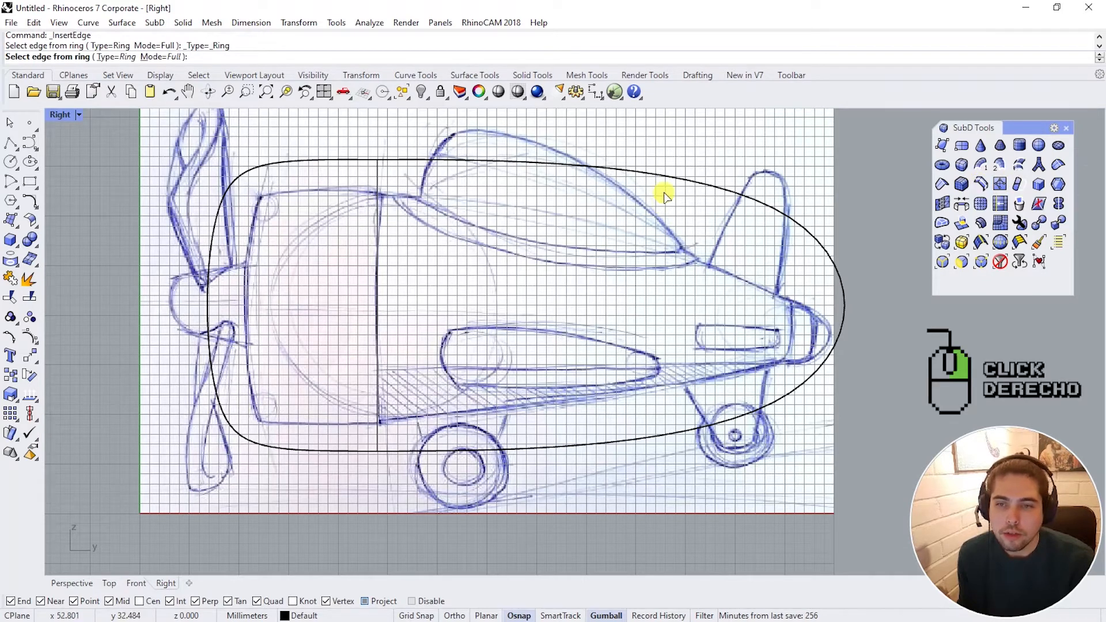
pyautogui.click(673, 182)
pyautogui.rightClick(669, 208)
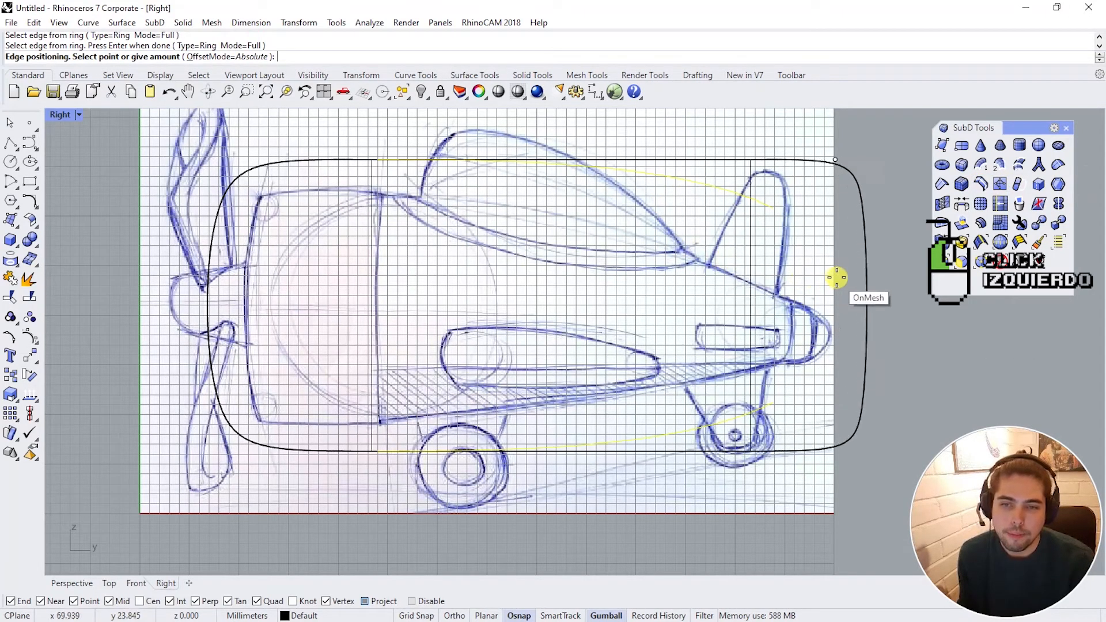
pyautogui.click(754, 279)
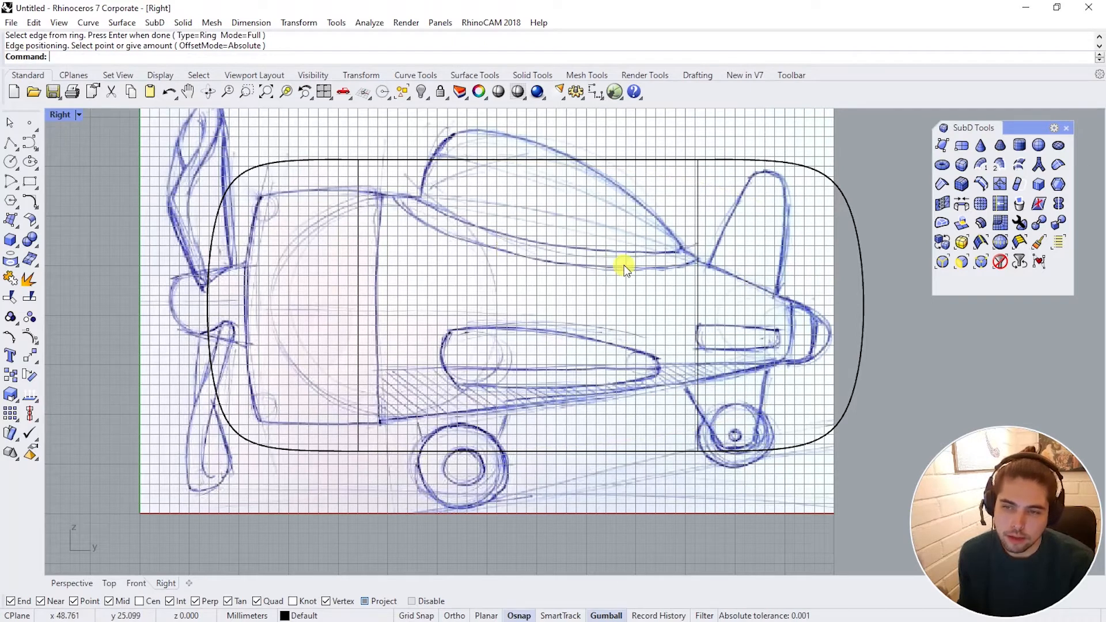
# Step: Scale the SubD down in height and length to match the fuselage outline in the side sketch
pyautogui.scroll(-2, 678, 271)
pyautogui.moveTo(763, 280); pyautogui.dragTo(708, 288, button='right')
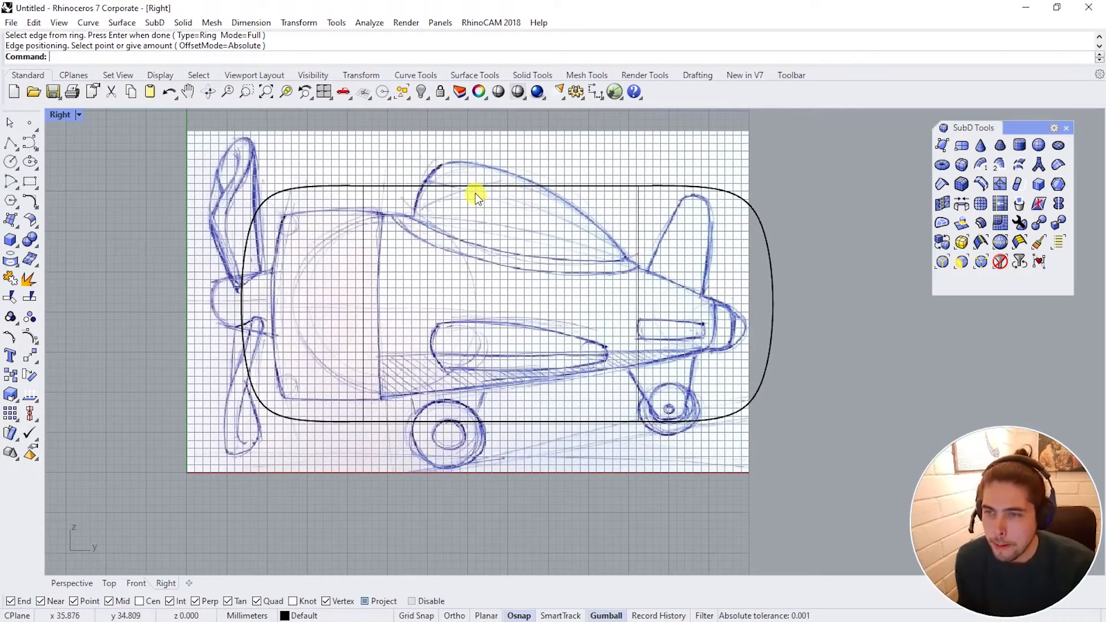
pyautogui.moveTo(476, 190); pyautogui.dragTo(586, 213, button='right')
pyautogui.click(785, 208)
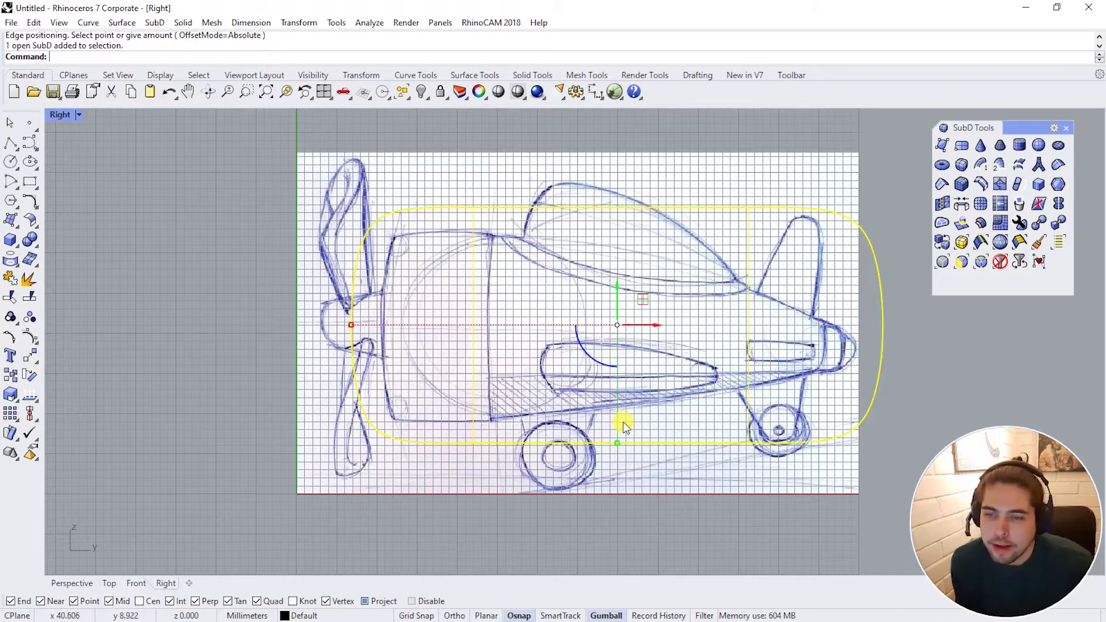
pyautogui.moveTo(618, 444); pyautogui.dragTo(621, 421)
pyautogui.moveTo(795, 375); pyautogui.dragTo(771, 380, button='right')
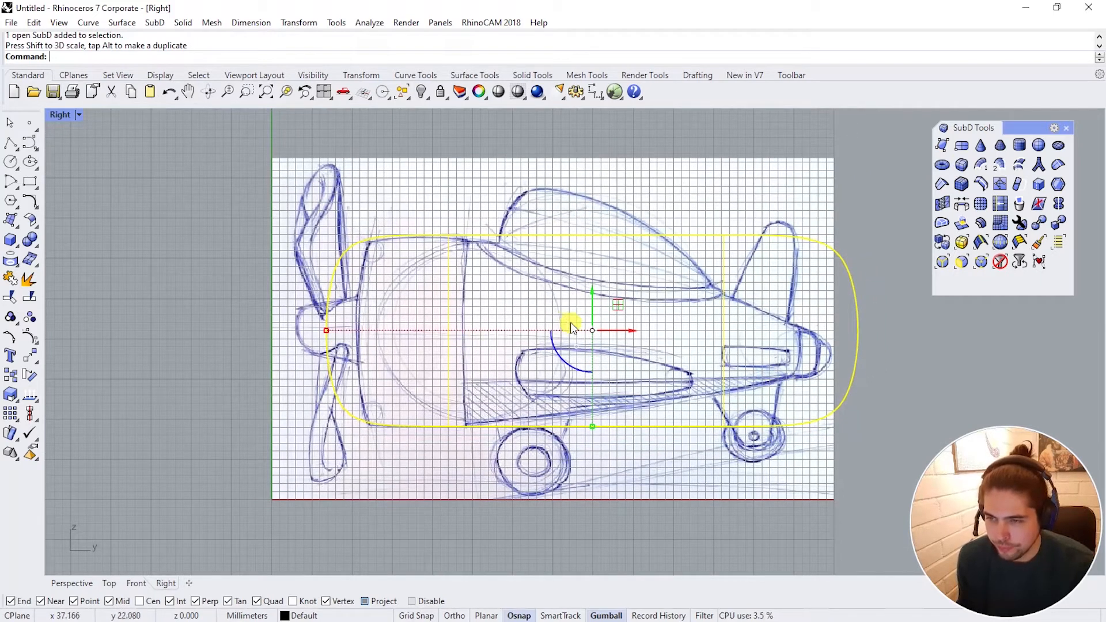
pyautogui.moveTo(326, 332); pyautogui.dragTo(351, 333)
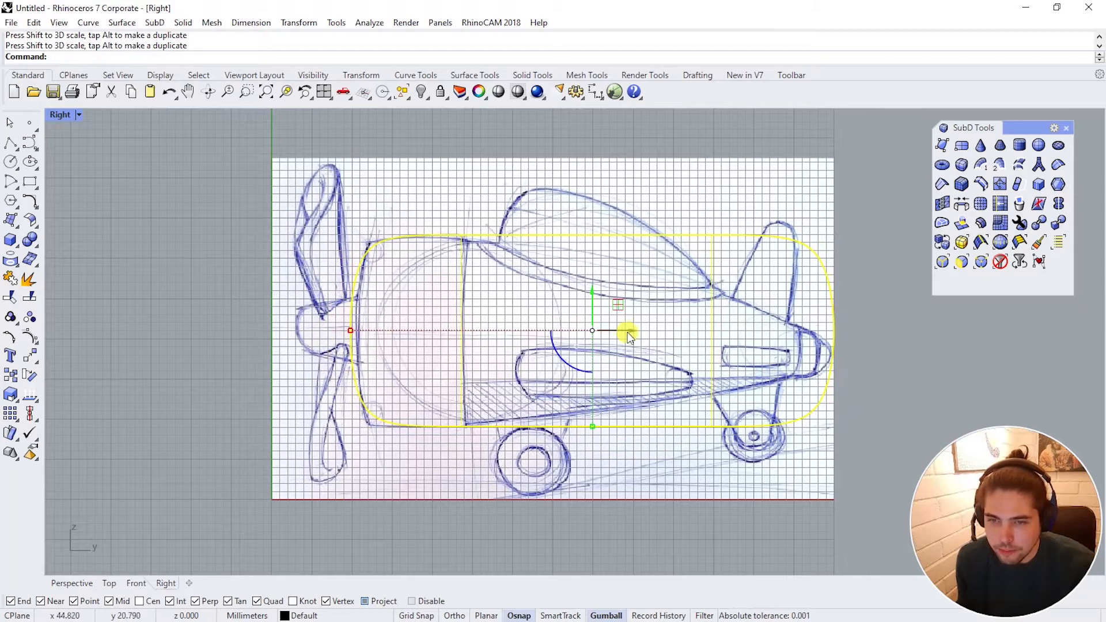
# Step: Show the SubD's control points, lower the upper tail points and raise the lower ones to taper the fuselage along the sketch
pyautogui.moveTo(147, 233); pyautogui.dragTo(123, 239, button='right')
pyautogui.click(28, 336)
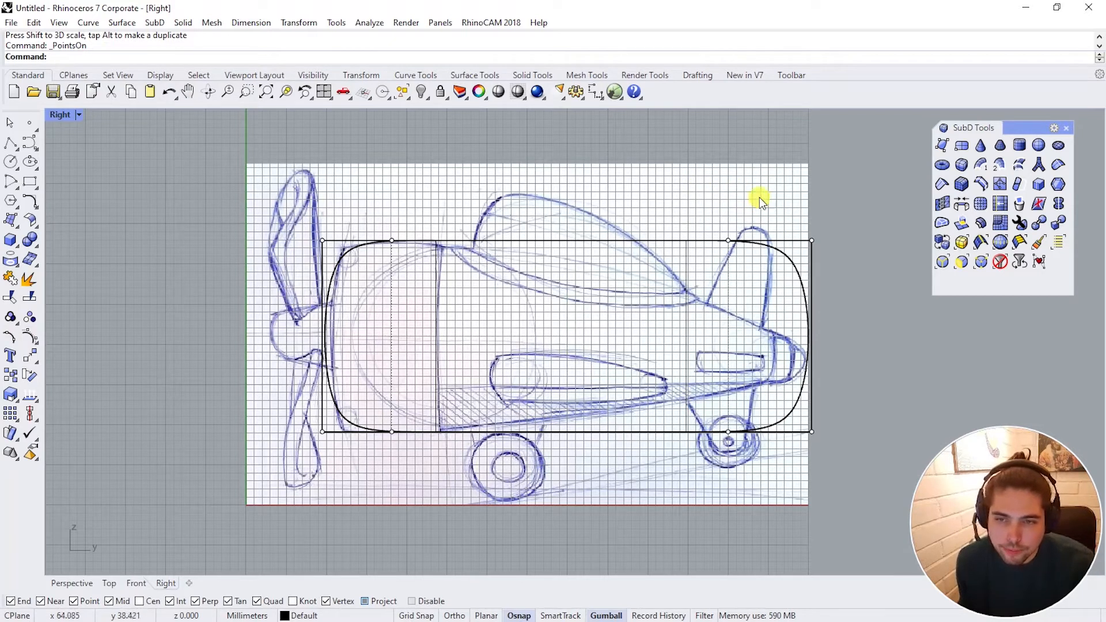
pyautogui.moveTo(851, 268); pyautogui.dragTo(850, 268)
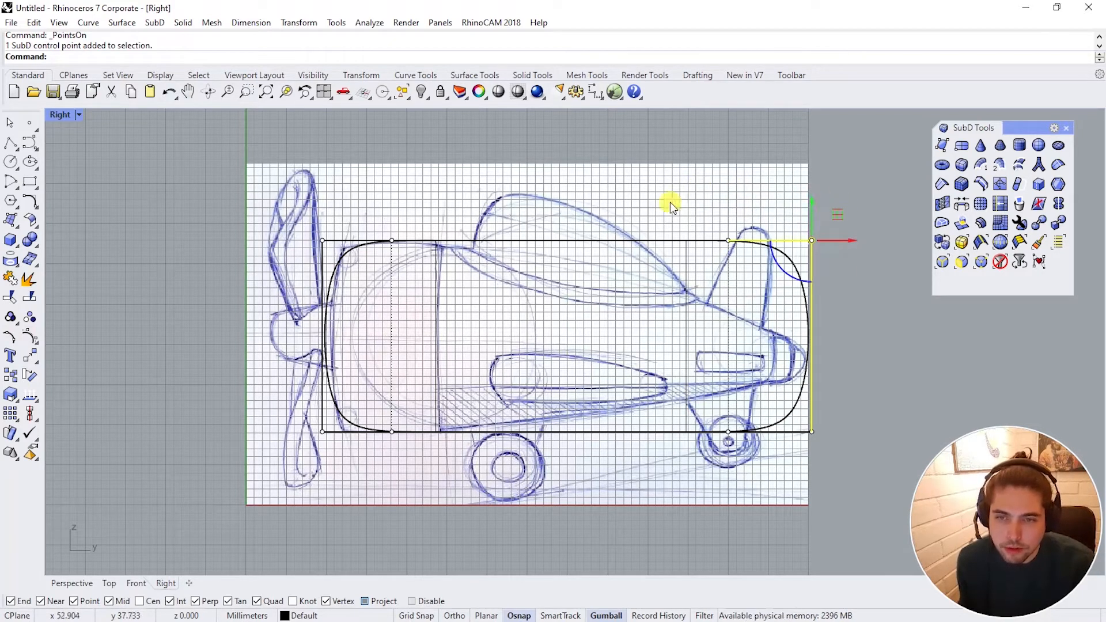
pyautogui.moveTo(670, 206); pyautogui.dragTo(850, 287)
pyautogui.moveTo(771, 206); pyautogui.dragTo(771, 277)
pyautogui.moveTo(709, 477); pyautogui.dragTo(861, 425)
pyautogui.moveTo(770, 397); pyautogui.dragTo(770, 355)
pyautogui.click(576, 205)
pyautogui.moveTo(504, 305); pyautogui.dragTo(603, 308, button='right')
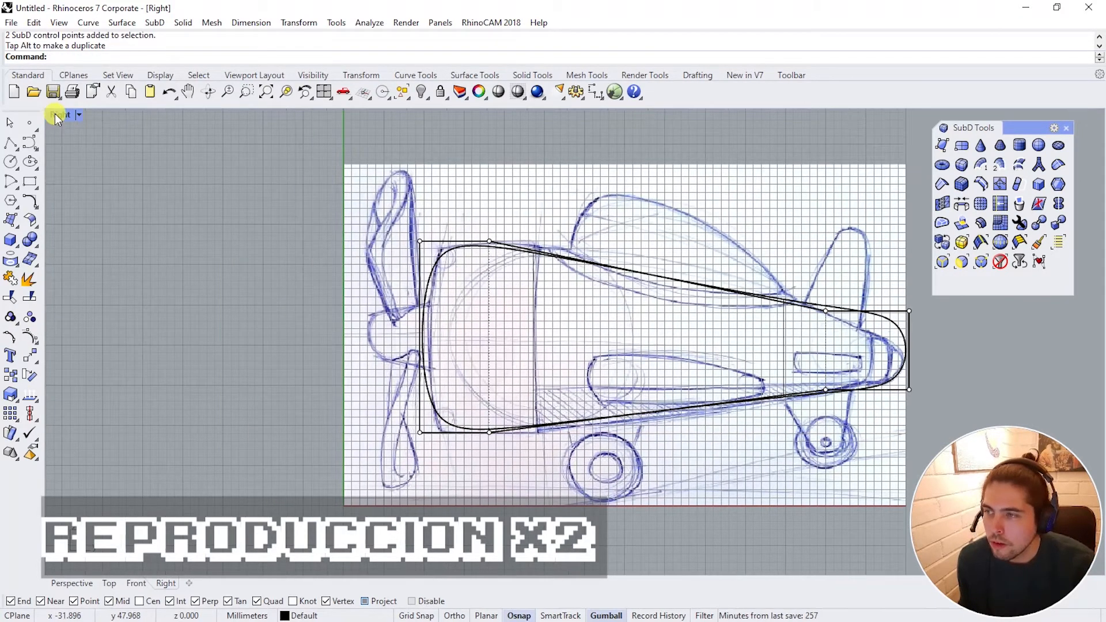
# Step: Return to the four-viewport layout, widen the Perspective and Right viewports, and frame the fuselage in both
pyautogui.doubleClick(54, 115)
pyautogui.moveTo(575, 357); pyautogui.dragTo(294, 366)
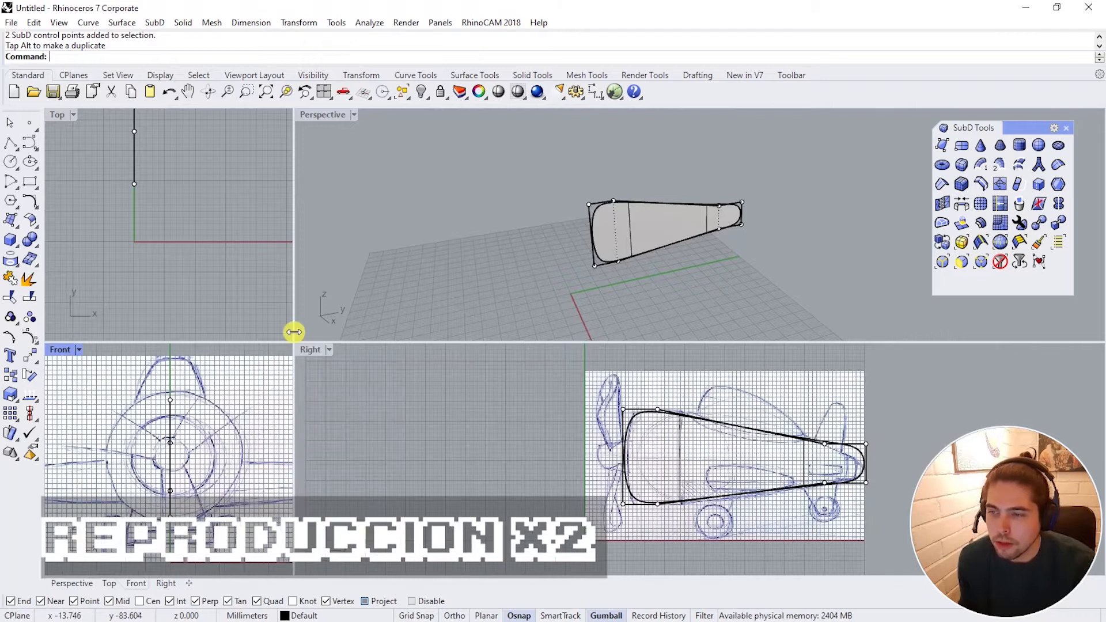
pyautogui.scroll(4, 724, 232)
pyautogui.moveTo(700, 202); pyautogui.dragTo(656, 189, button='right')
pyautogui.scroll(5, 781, 456)
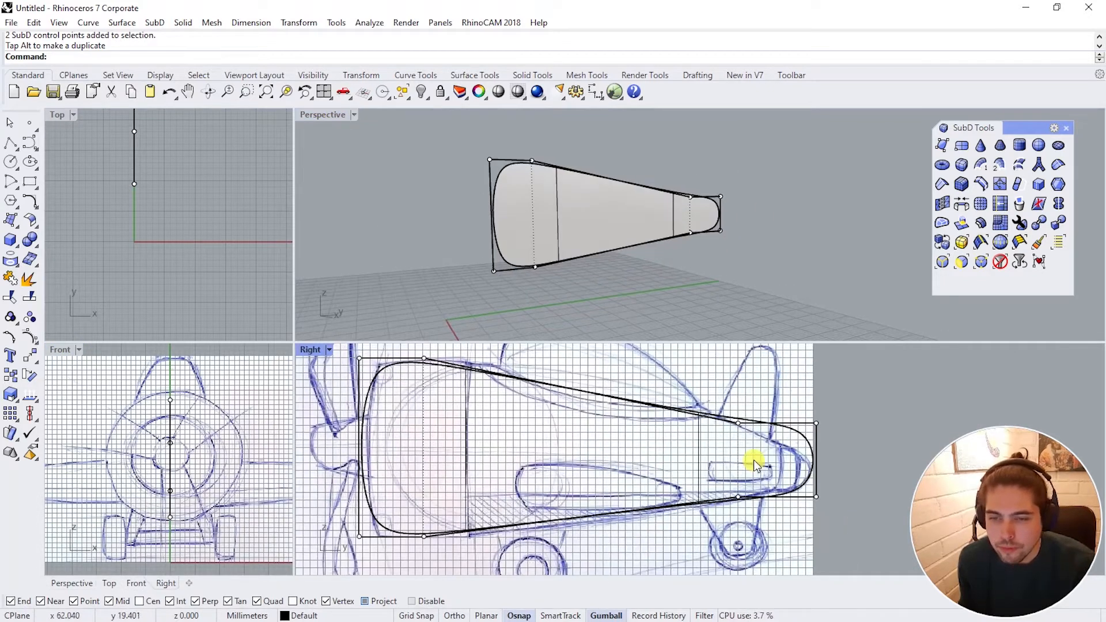
# Step: Raise the upper control point of the tail ring slightly and lower its lower point to follow the sketch
pyautogui.click(740, 425)
pyautogui.moveTo(743, 393); pyautogui.dragTo(765, 392, button='right')
pyautogui.moveTo(762, 390); pyautogui.dragTo(762, 383)
pyautogui.click(761, 498)
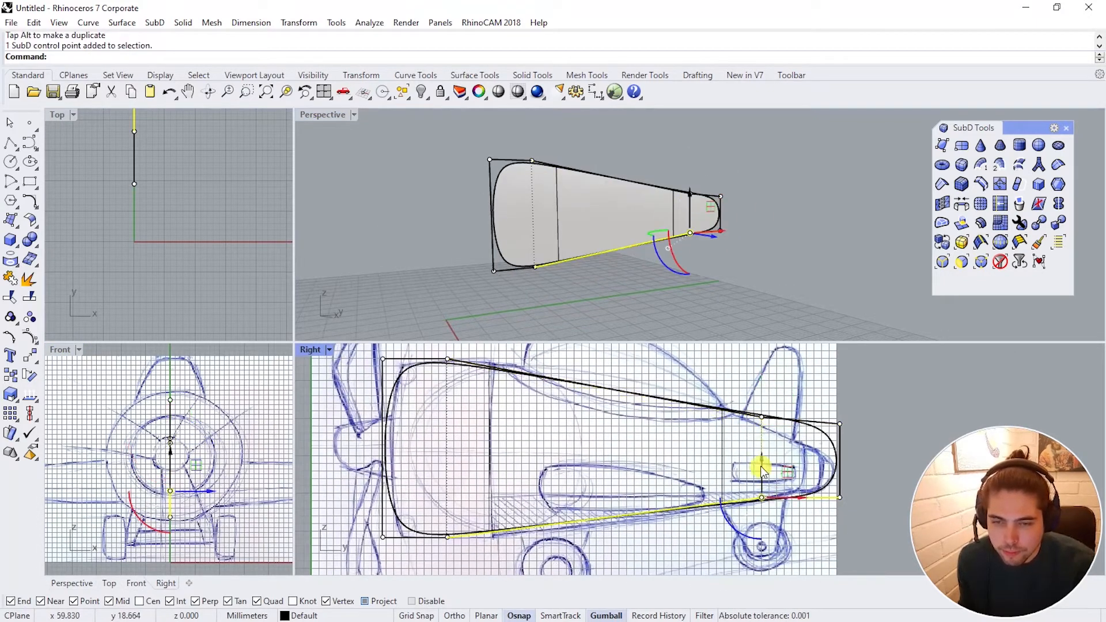
pyautogui.moveTo(762, 464); pyautogui.dragTo(761, 469)
pyautogui.moveTo(656, 473); pyautogui.dragTo(725, 477, button='right')
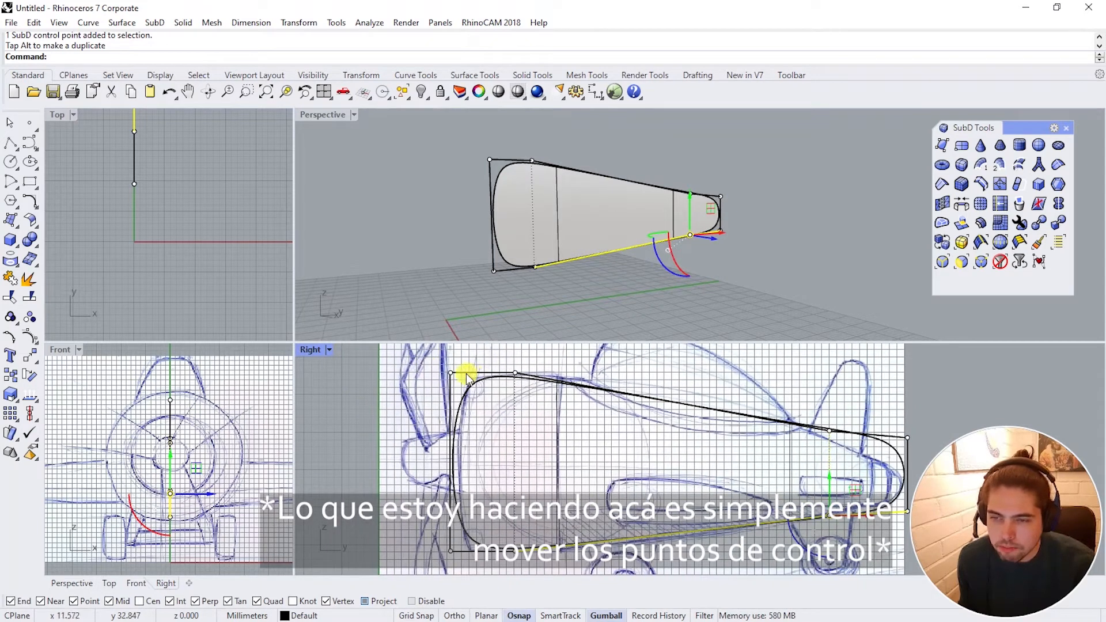
pyautogui.click(981, 183)
pyautogui.rightClick(734, 338)
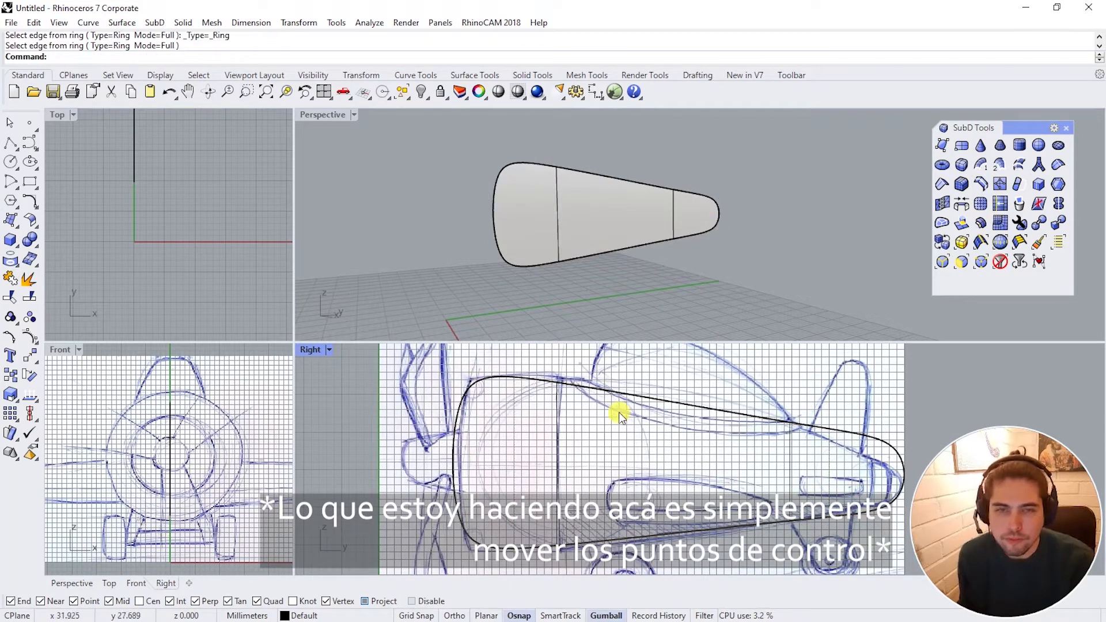
pyautogui.click(654, 407)
pyautogui.press('Tab')
pyautogui.press('Tab')
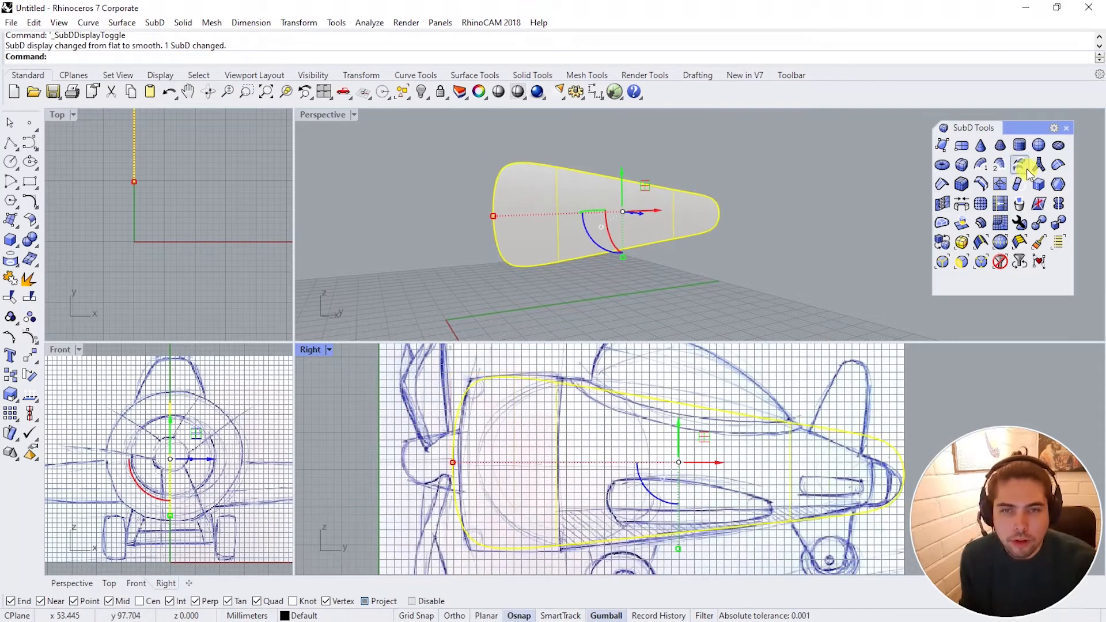
# Step: Insert a SubD edge ring between the fuselage's front edge and the cowling ring
pyautogui.click(980, 184)
pyautogui.click(499, 385)
pyautogui.press('Return')
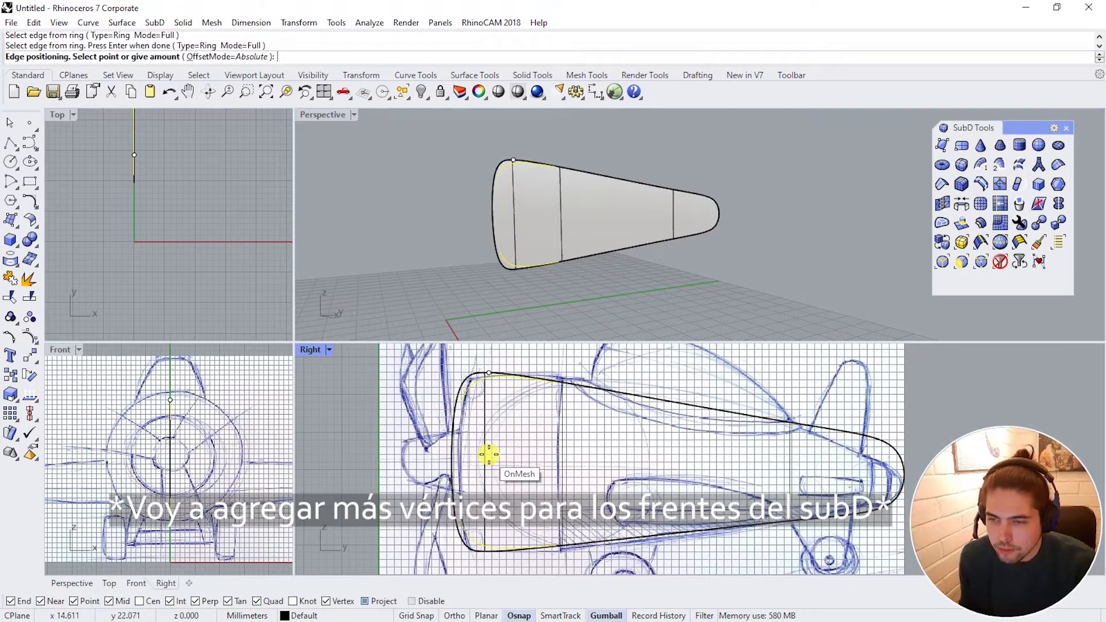
pyautogui.click(478, 489)
# Step: Try an extra edge ring in the fuselage section just behind the cowling ring and undo the insertion
pyautogui.moveTo(617, 397); pyautogui.dragTo(541, 403, button='right')
pyautogui.rightClick(541, 402)
pyautogui.click(541, 398)
pyautogui.rightClick(537, 400)
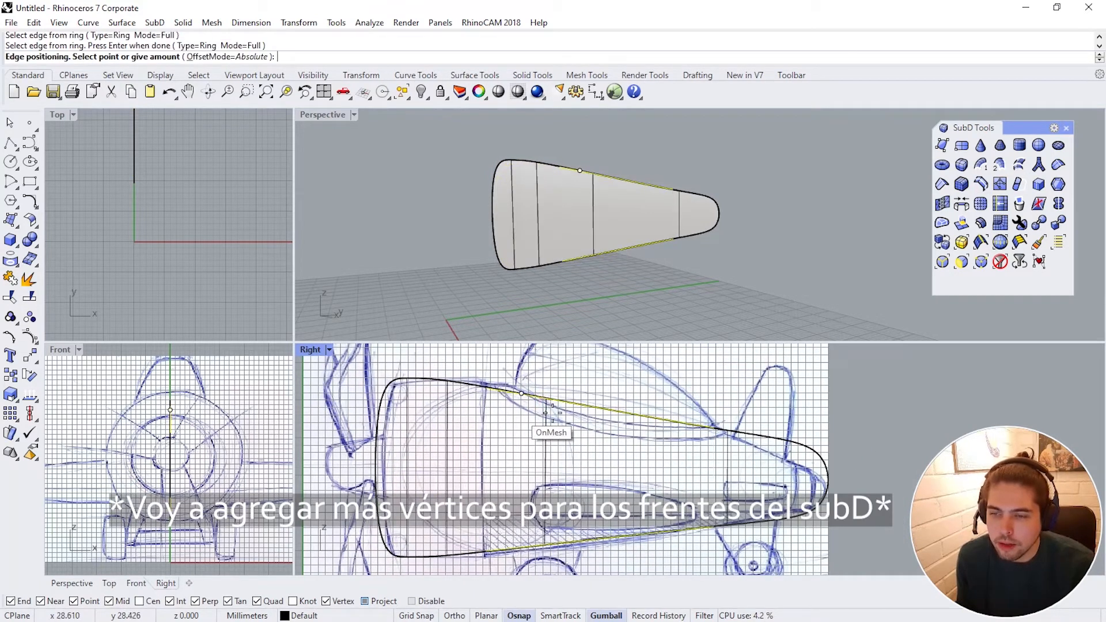
pyautogui.click(462, 432)
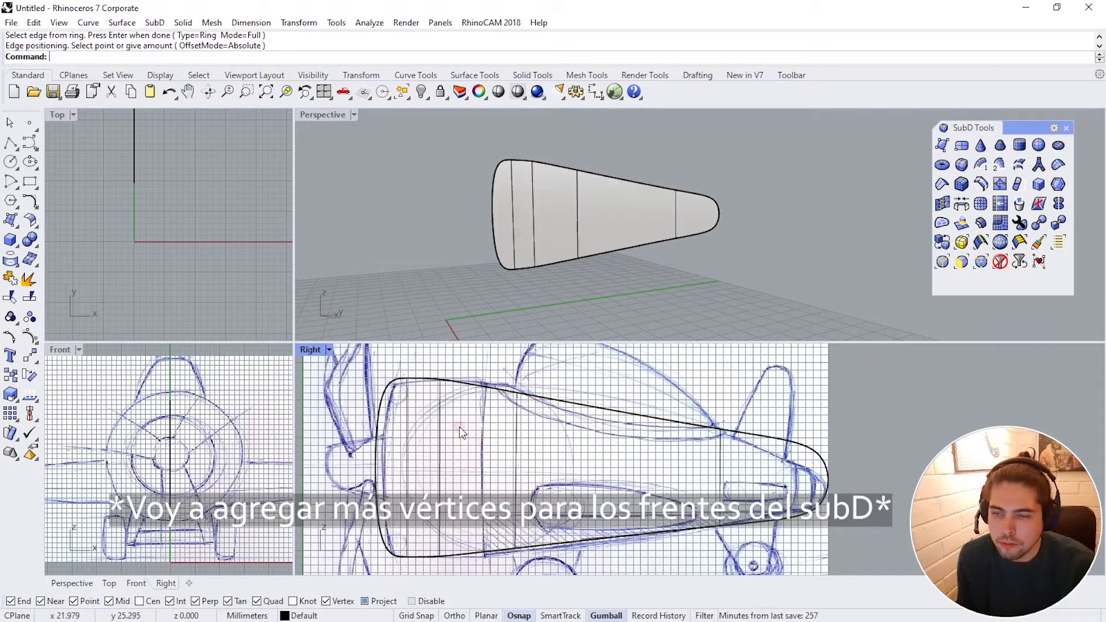
pyautogui.moveTo(553, 453); pyautogui.dragTo(578, 454, button='right')
pyautogui.click(542, 441)
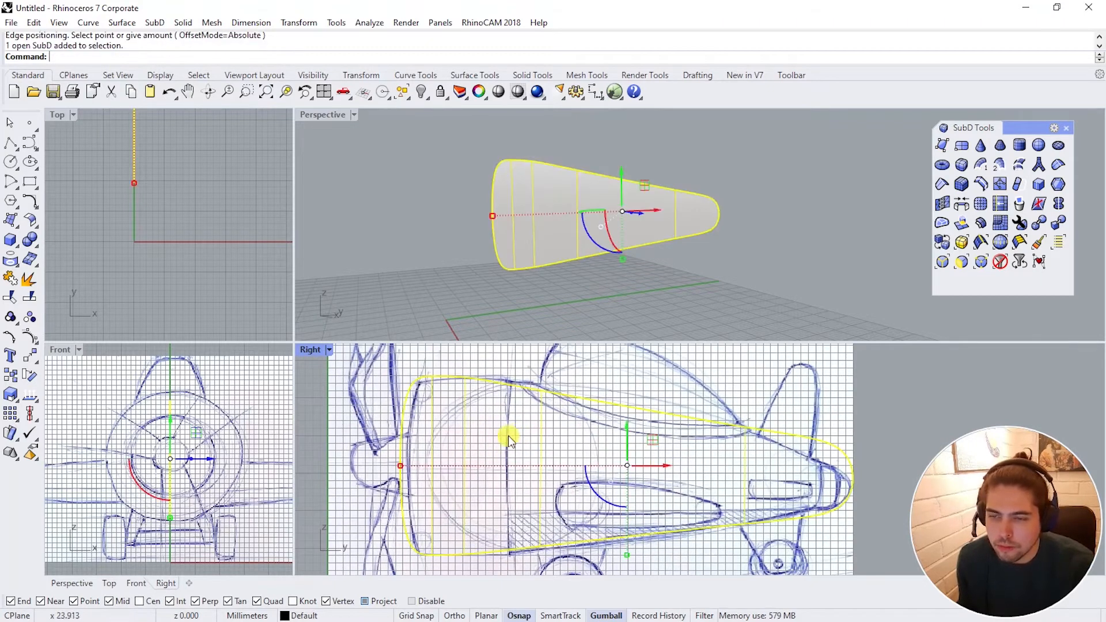
pyautogui.hotkey('ctrl', 'z')
# Step: Show the control points, lower the tail tip's upper point and raise its lower point to narrow the tip along the sketch
pyautogui.click(572, 402)
pyautogui.click(29, 336)
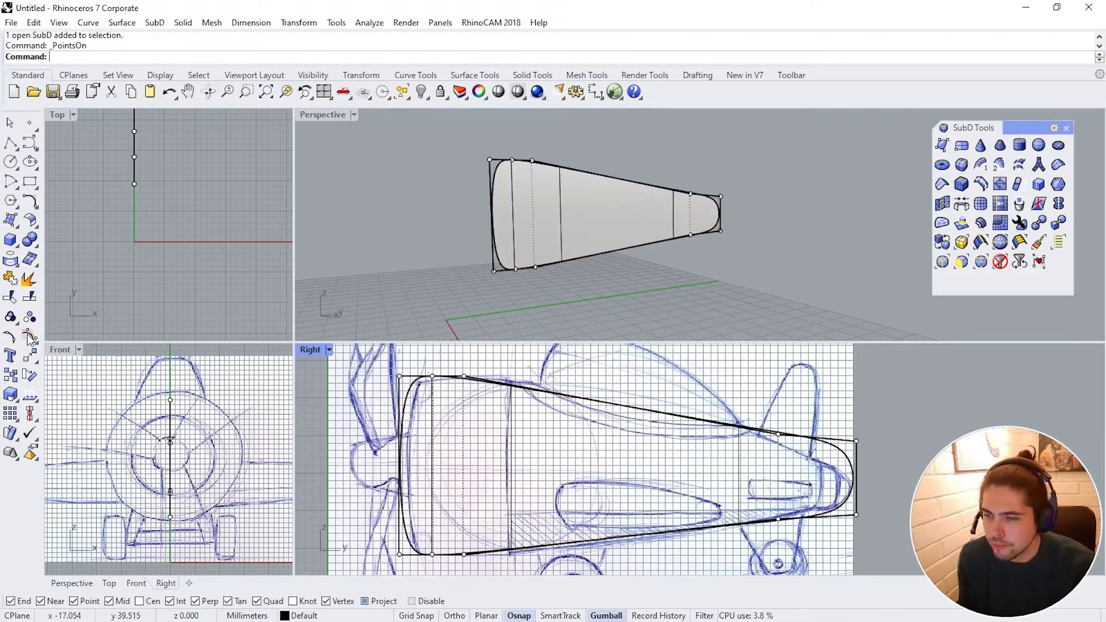
pyautogui.moveTo(587, 484); pyautogui.dragTo(543, 446, button='right')
pyautogui.click(811, 404)
pyautogui.moveTo(813, 362); pyautogui.dragTo(815, 394)
pyautogui.scroll(3, 813, 455)
pyautogui.click(810, 477)
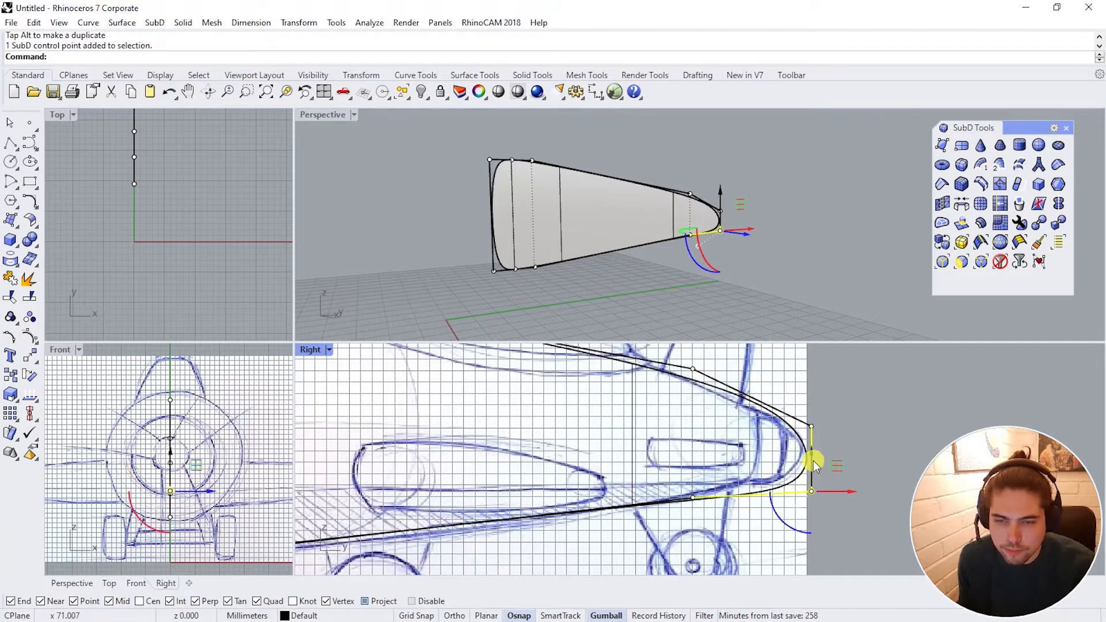
# Step: Insert a SubD edge ring between the tail ring and the tail tip, near the sketched tail cone's edge
pyautogui.click(980, 183)
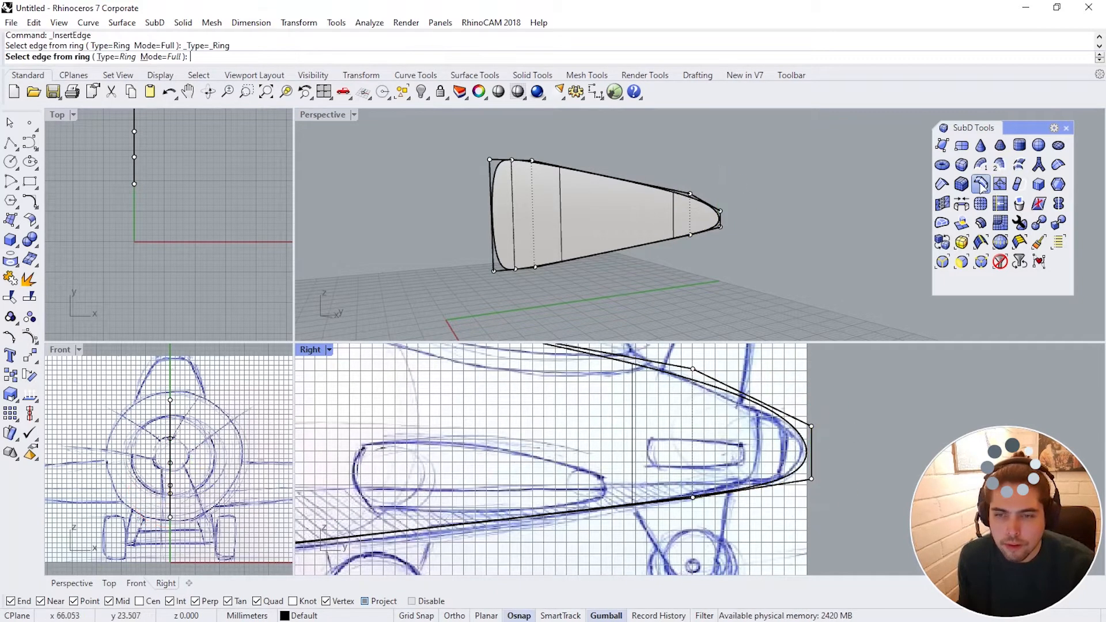
pyautogui.click(740, 395)
pyautogui.press('Return')
pyautogui.click(742, 444)
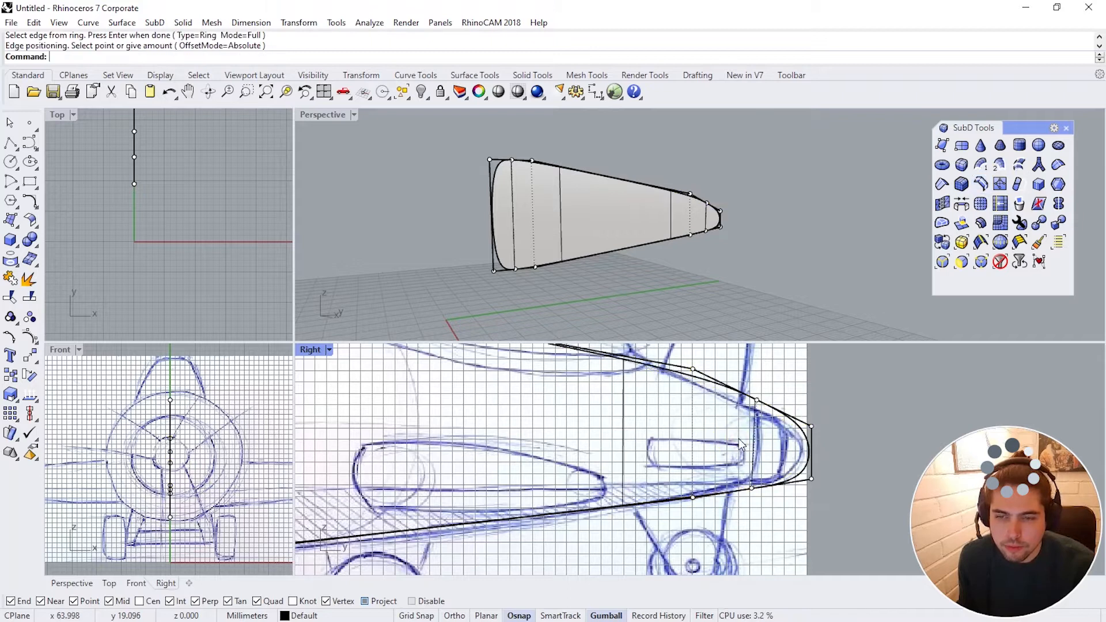
# Step: Insert a SubD edge ring across the middle of the fuselage, below the sketched canopy
pyautogui.moveTo(779, 403); pyautogui.dragTo(783, 438, button='right')
pyautogui.moveTo(714, 236)
pyautogui.mouseDown(button='right')
pyautogui.moveTo(632, 264)
pyautogui.moveTo(720, 230)
pyautogui.mouseUp(button='right')
pyautogui.scroll(6, 724, 210)
pyautogui.scroll(-2, 724, 210)
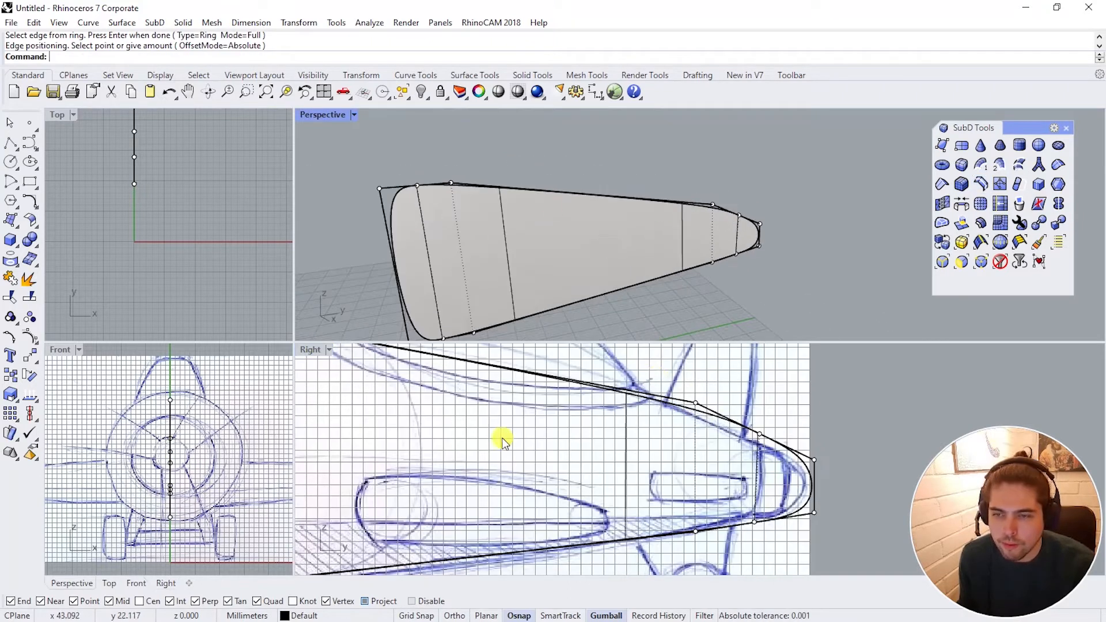
pyautogui.moveTo(514, 397); pyautogui.dragTo(672, 451, button='right')
pyautogui.scroll(-2, 671, 451)
pyautogui.scroll(-4, 672, 448)
pyautogui.click(663, 435)
pyautogui.rightClick(662, 457)
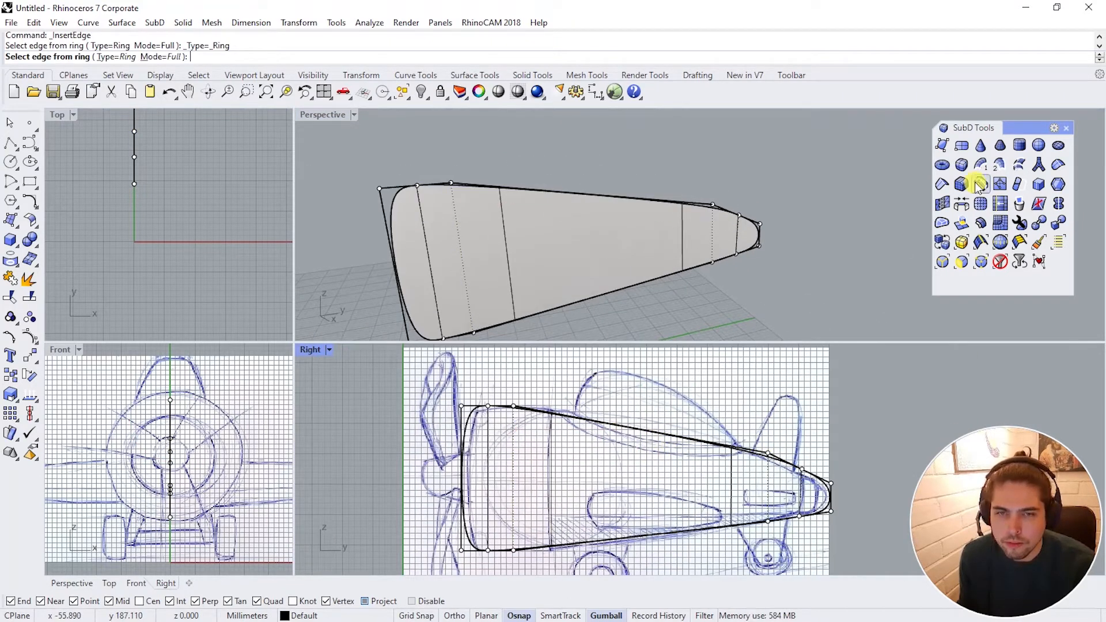
pyautogui.click(620, 430)
pyautogui.rightClick(615, 461)
pyautogui.click(638, 463)
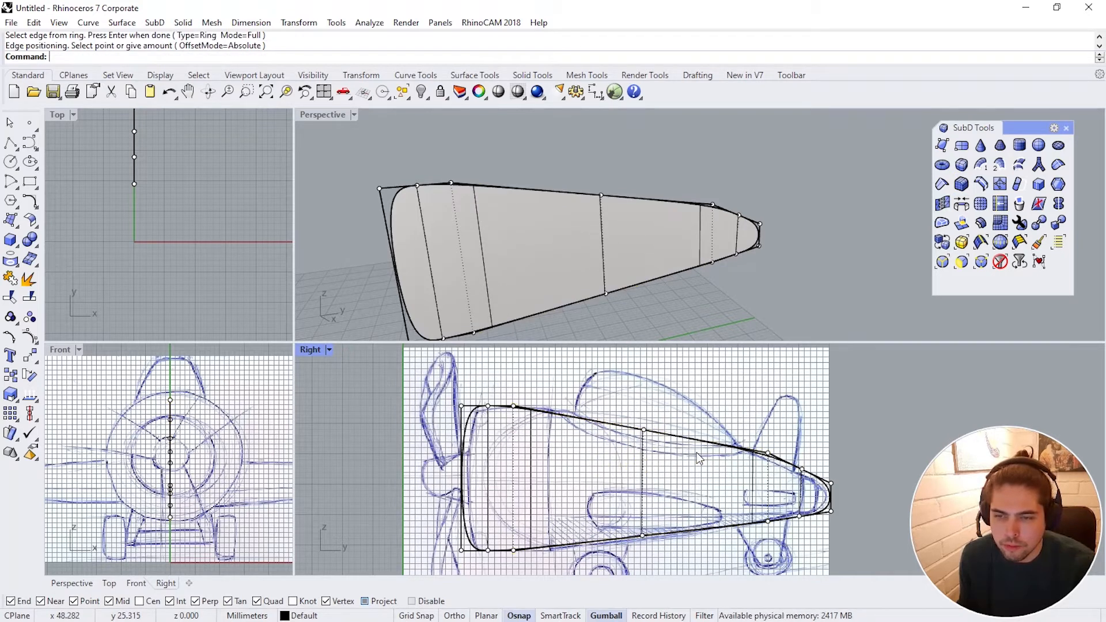
# Step: Raise the upper control point of the mid-fuselage ring slightly to round the fuselage's top line
pyautogui.moveTo(698, 459); pyautogui.dragTo(688, 448, button='right')
pyautogui.click(634, 420)
pyautogui.moveTo(634, 379); pyautogui.dragTo(634, 374)
# Step: Move the upper and lower control points of the cowling ring together toward the tail, close to the sketched cowling line
pyautogui.moveTo(491, 385); pyautogui.dragTo(521, 375, button='right')
pyautogui.scroll(2, 517, 392)
pyautogui.moveTo(520, 374); pyautogui.dragTo(578, 572)
pyautogui.moveTo(578, 572); pyautogui.dragTo(564, 576, button='right')
pyautogui.moveTo(554, 480); pyautogui.dragTo(584, 481)
pyautogui.moveTo(701, 463); pyautogui.dragTo(667, 462, button='right')
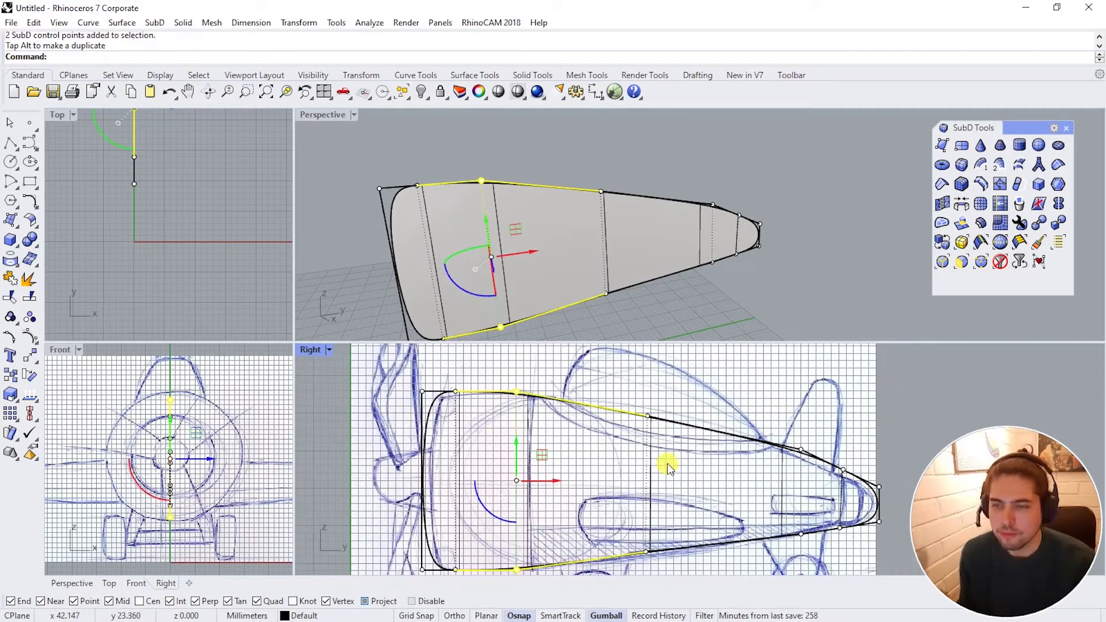
# Step: Move the control points of the two tail rings and the tail tip slightly toward the nose, following the sketched tail outline
pyautogui.moveTo(739, 493); pyautogui.dragTo(721, 473, button='right')
pyautogui.moveTo(766, 406); pyautogui.dragTo(799, 530)
pyautogui.scroll(4, 785, 455)
pyautogui.moveTo(781, 437); pyautogui.dragTo(731, 409, button='right')
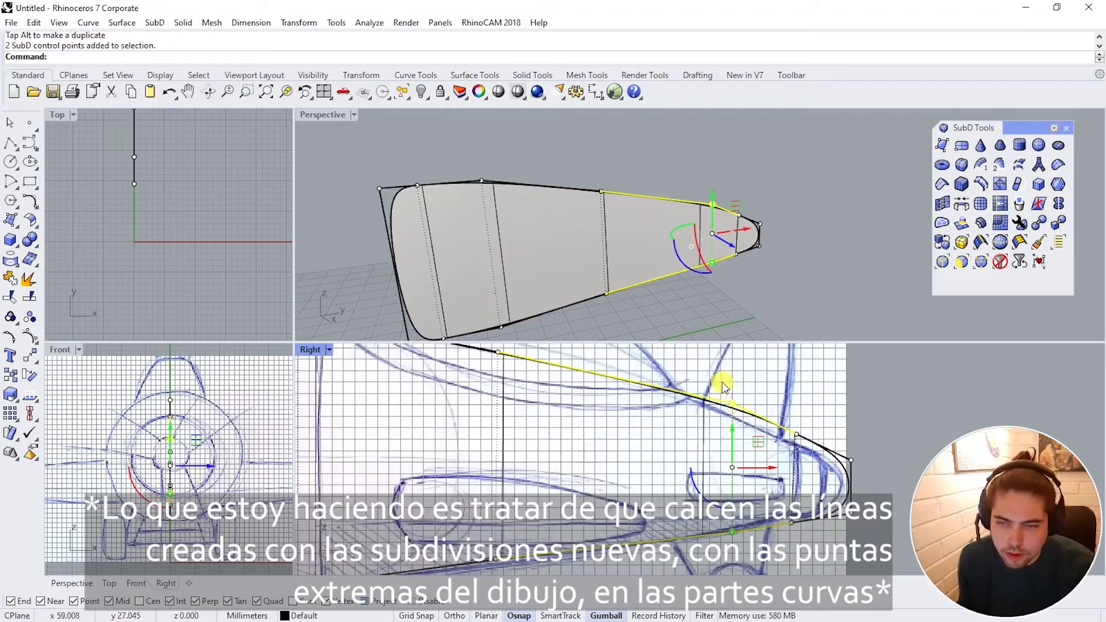
pyautogui.moveTo(721, 383); pyautogui.dragTo(752, 550)
pyautogui.moveTo(770, 478); pyautogui.dragTo(820, 469)
pyautogui.moveTo(833, 429); pyautogui.dragTo(867, 514)
pyautogui.moveTo(889, 474); pyautogui.dragTo(876, 474)
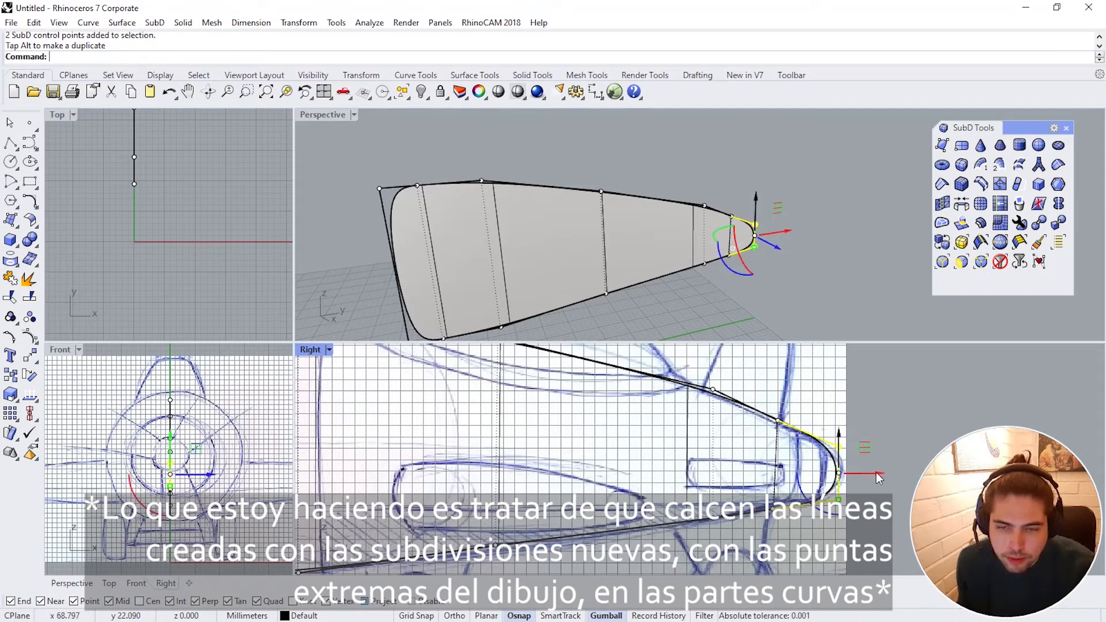
# Step: Lower the forward tail ring's upper control point slightly, and compare the fuselage in flat and smooth SubD display
pyautogui.click(713, 396)
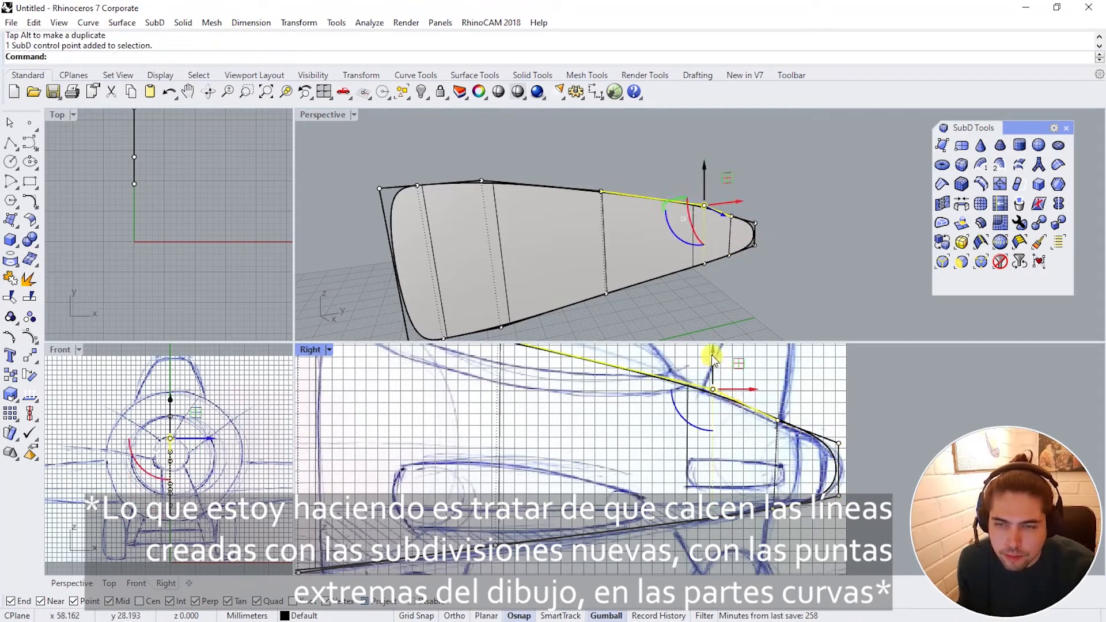
pyautogui.scroll(-3, 745, 380)
pyautogui.click(772, 295)
pyautogui.press('Tab')
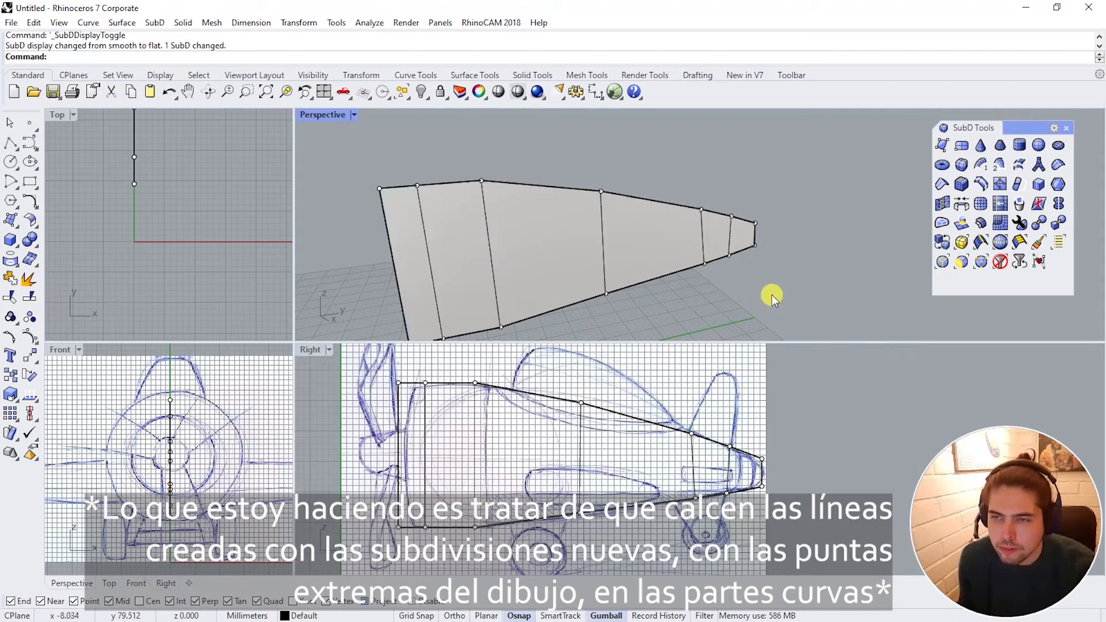
pyautogui.moveTo(655, 291); pyautogui.dragTo(558, 229, button='right')
pyautogui.press('Tab')
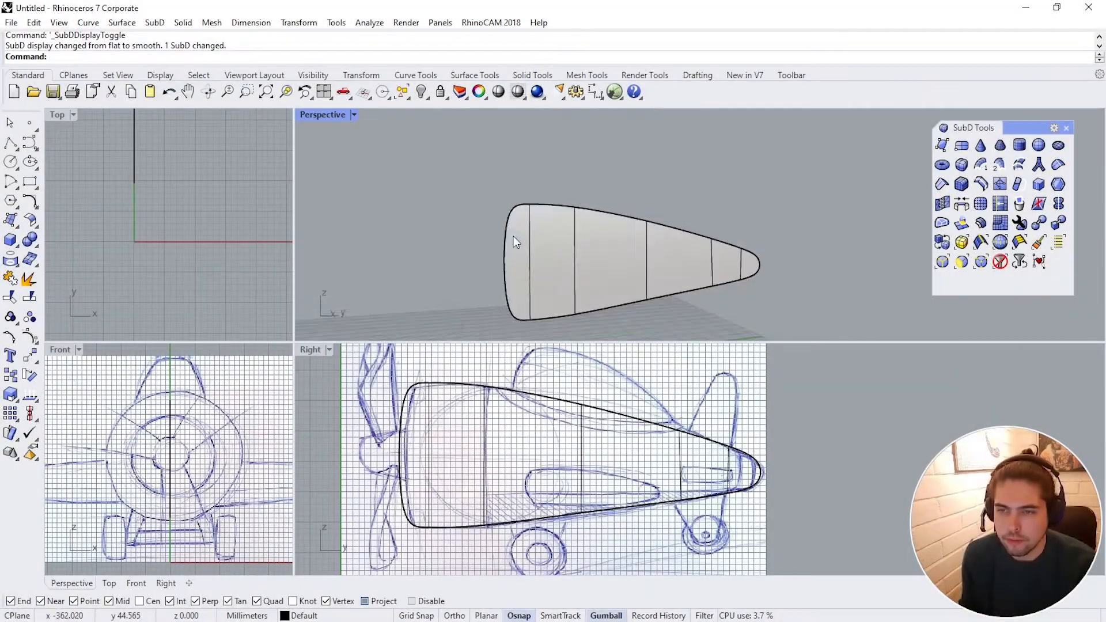
pyautogui.moveTo(514, 236); pyautogui.dragTo(701, 249, button='right')
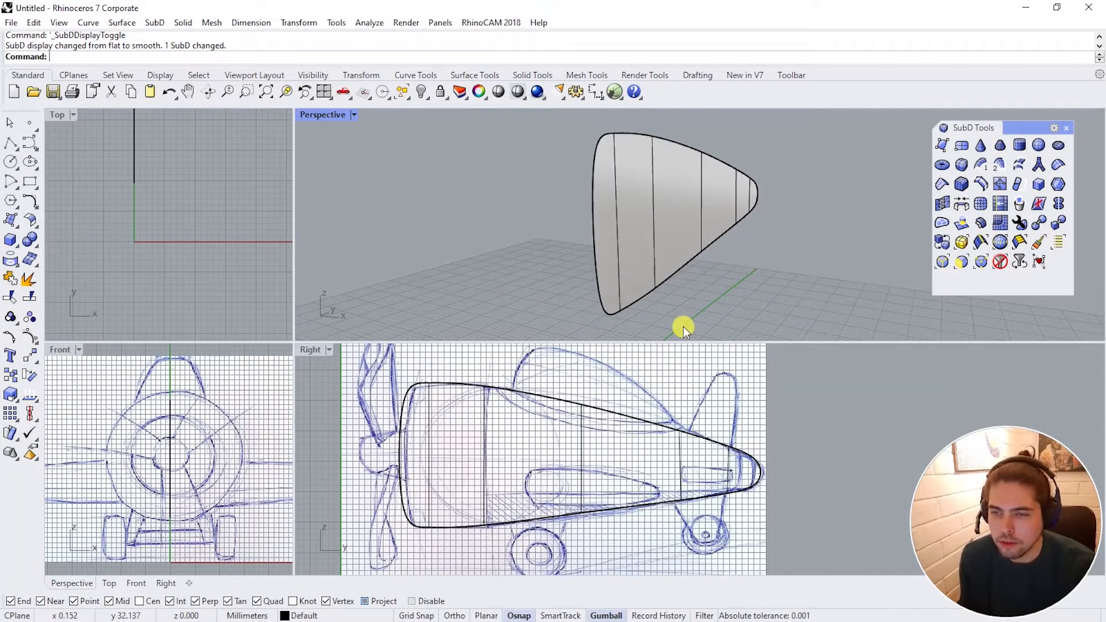
# Step: Extrude the fuselage profile SubD sideways along X by about 14 mm to form half of the fuselage body
pyautogui.click(740, 214)
pyautogui.moveTo(789, 245); pyautogui.dragTo(795, 266, button='right')
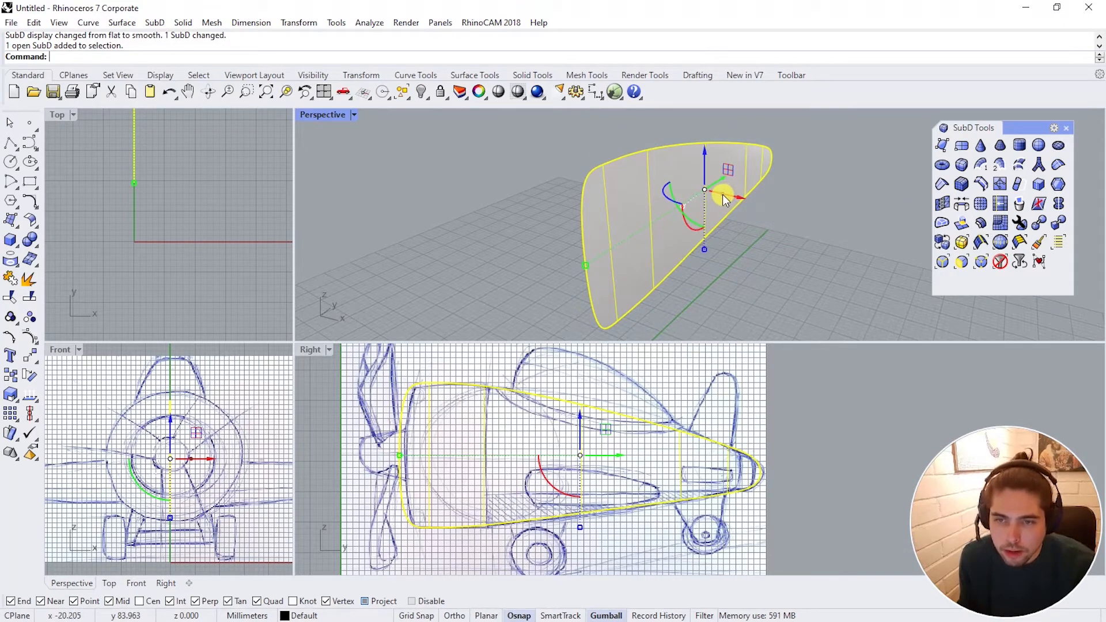
pyautogui.moveTo(724, 197); pyautogui.dragTo(804, 207)
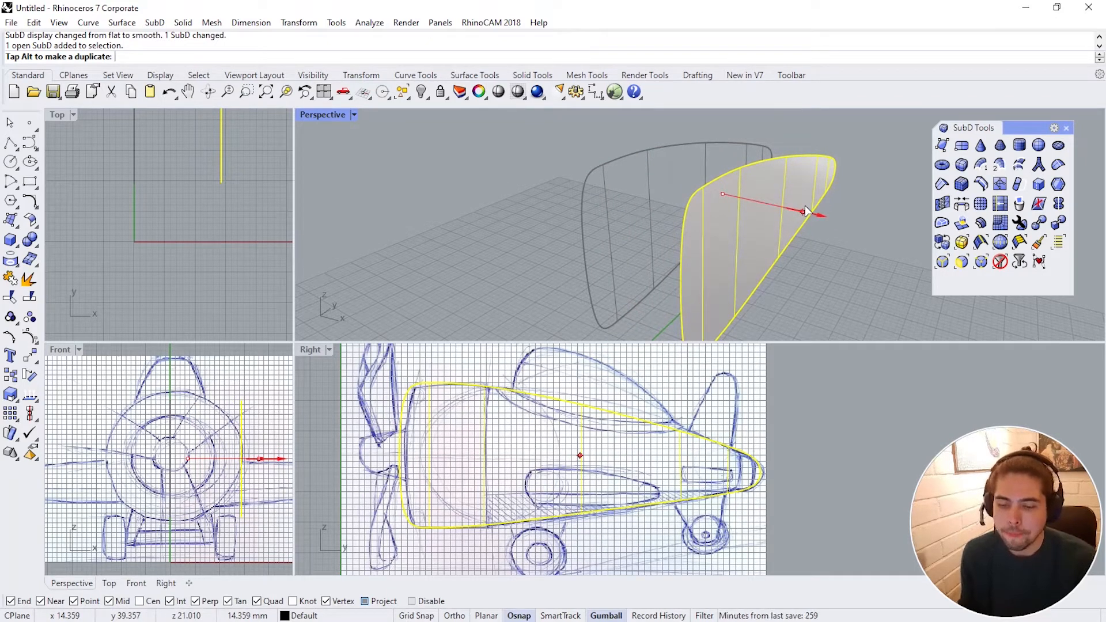
pyautogui.moveTo(804, 209); pyautogui.dragTo(808, 207)
pyautogui.moveTo(845, 282); pyautogui.dragTo(599, 260, button='right')
pyautogui.press('Escape')
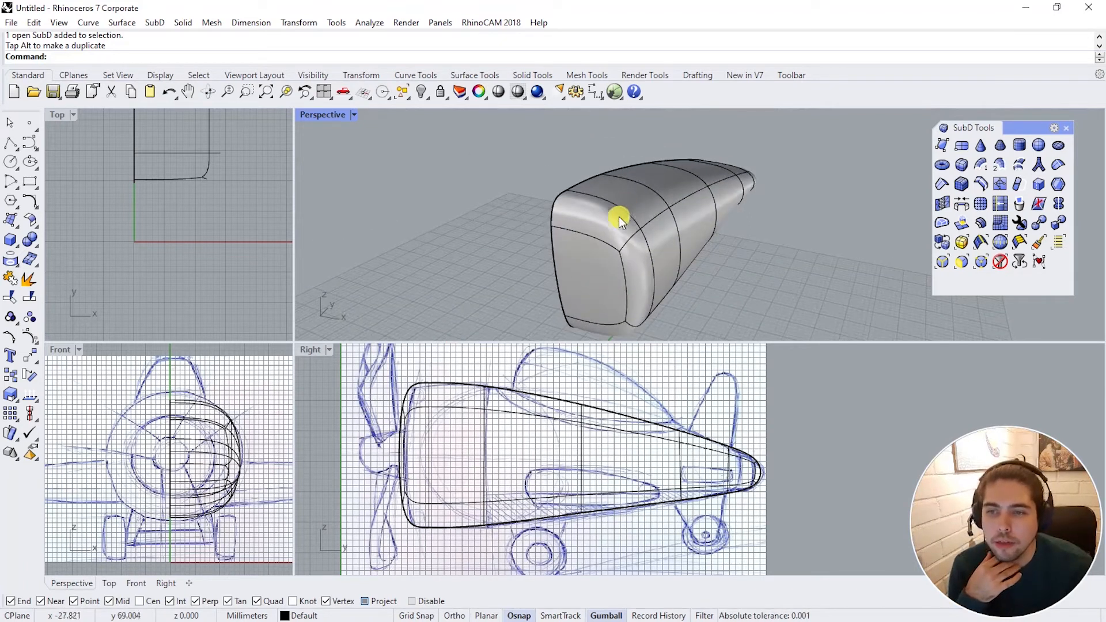
pyautogui.moveTo(670, 318); pyautogui.dragTo(633, 297, button='right')
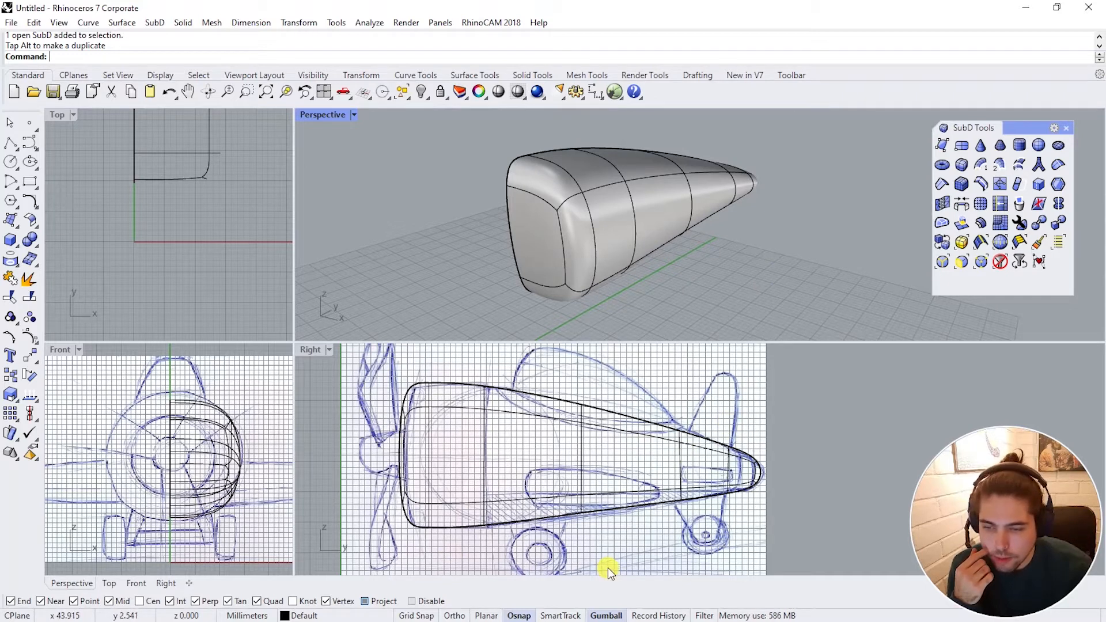
# Step: Enable sub-object selection in the selection filter and maximize the perspective view on the fuselage nose
pyautogui.click(704, 615)
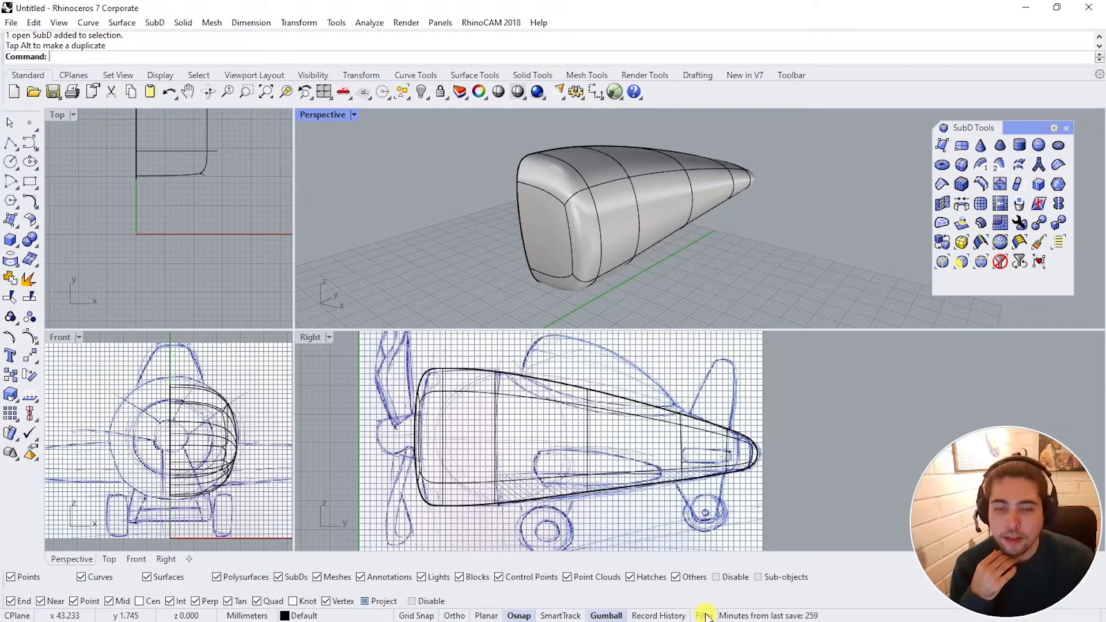
pyautogui.click(759, 577)
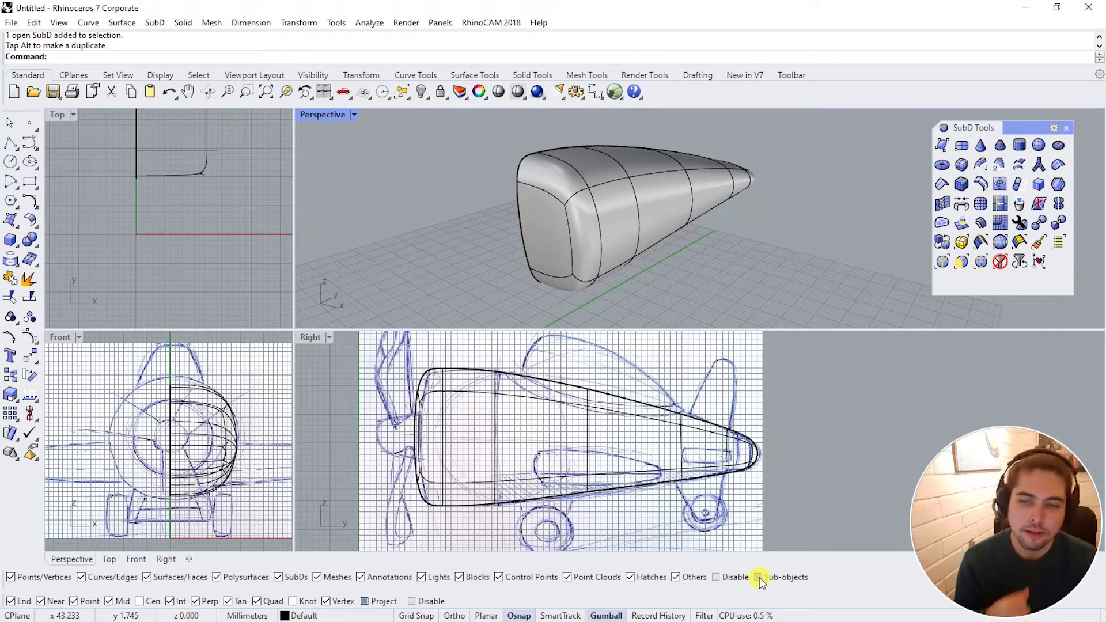
pyautogui.moveTo(750, 268); pyautogui.dragTo(718, 241, button='right')
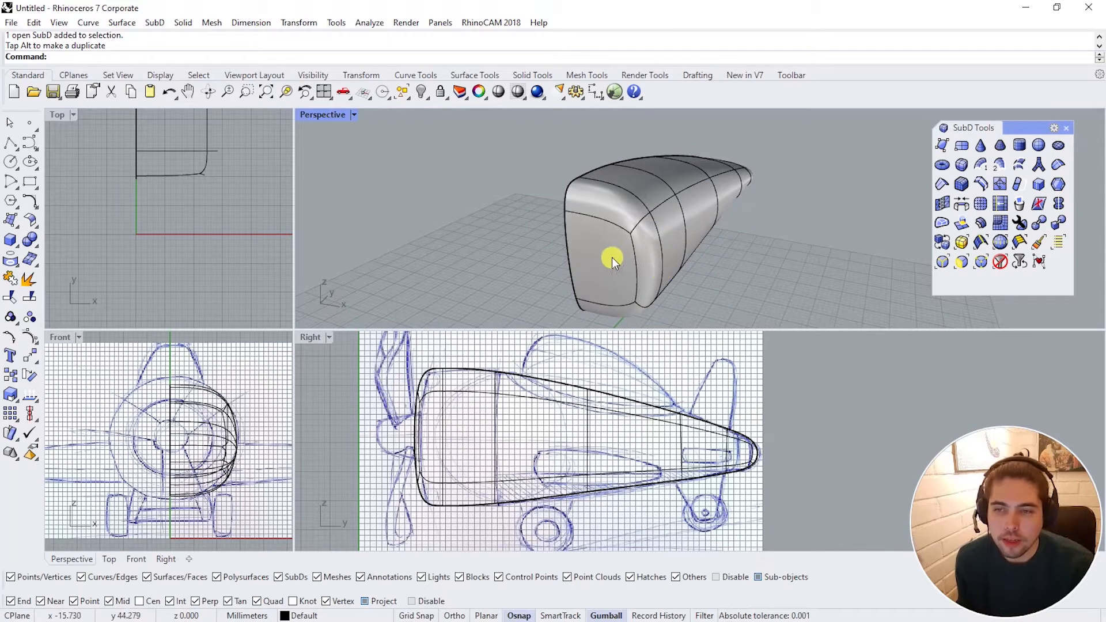
pyautogui.scroll(3, 612, 257)
pyautogui.doubleClick(323, 114)
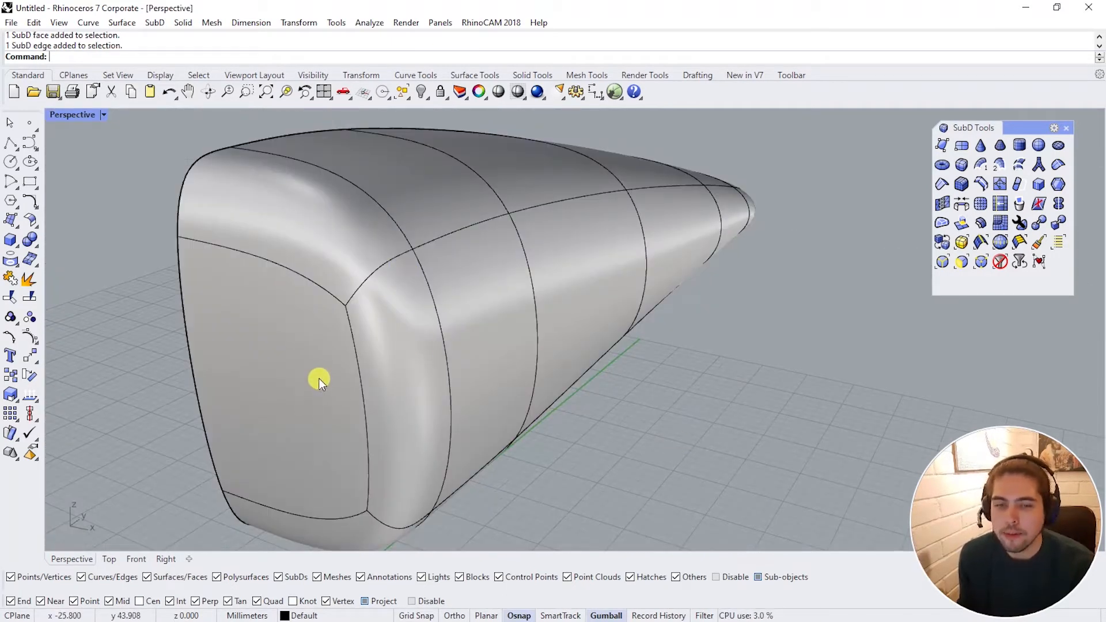
# Step: Select the nose's front face, its upper corner edge and the adjoining vertex in turn to check sub-object selection
pyautogui.keyDown('ctrl'); pyautogui.keyDown('shift'); pyautogui.click(291, 377); pyautogui.keyUp('shift'); pyautogui.keyUp('ctrl')
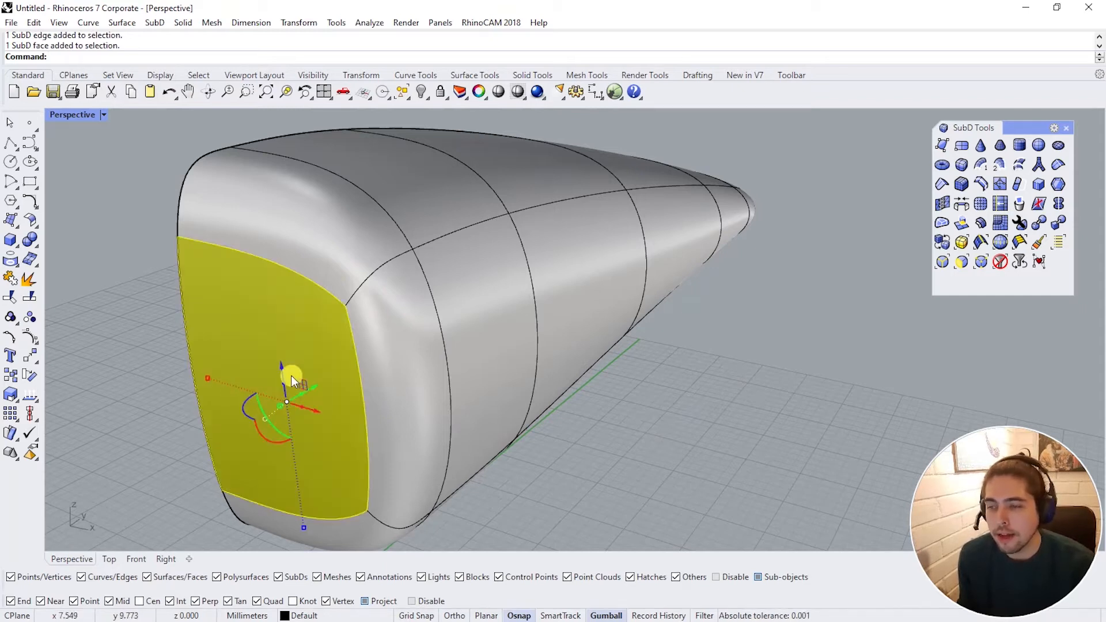
pyautogui.keyDown('ctrl'); pyautogui.keyDown('shift'); pyautogui.click(372, 272); pyautogui.keyUp('shift'); pyautogui.keyUp('ctrl')
pyautogui.keyDown('ctrl'); pyautogui.keyDown('shift'); pyautogui.click(413, 247); pyautogui.keyUp('shift'); pyautogui.keyUp('ctrl')
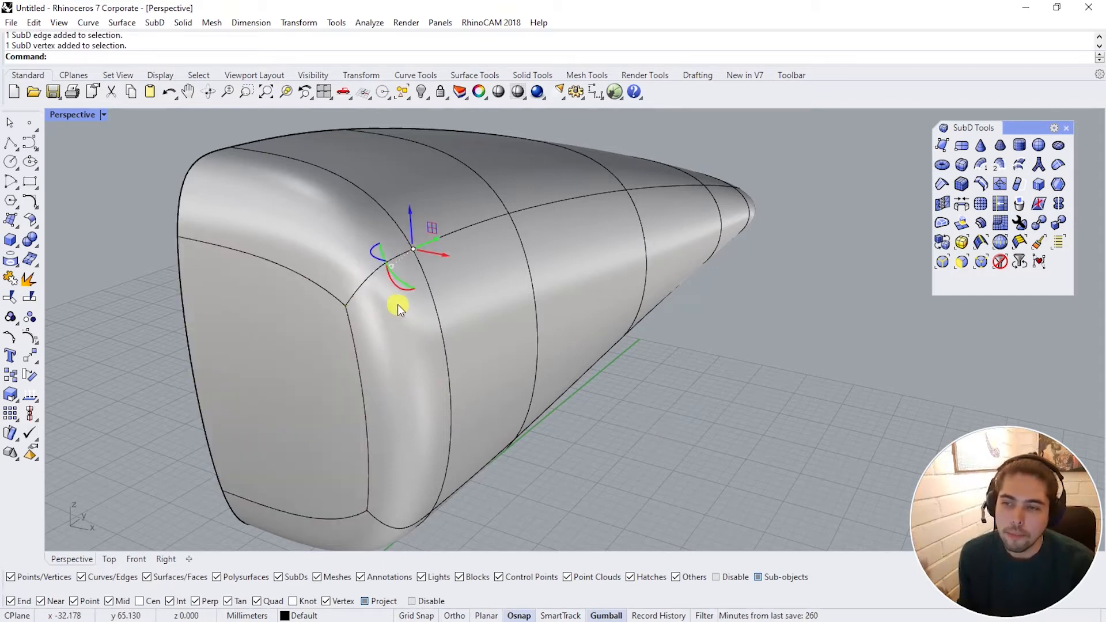
pyautogui.moveTo(397, 304); pyautogui.dragTo(420, 298, button='right')
pyautogui.scroll(-3, 575, 291)
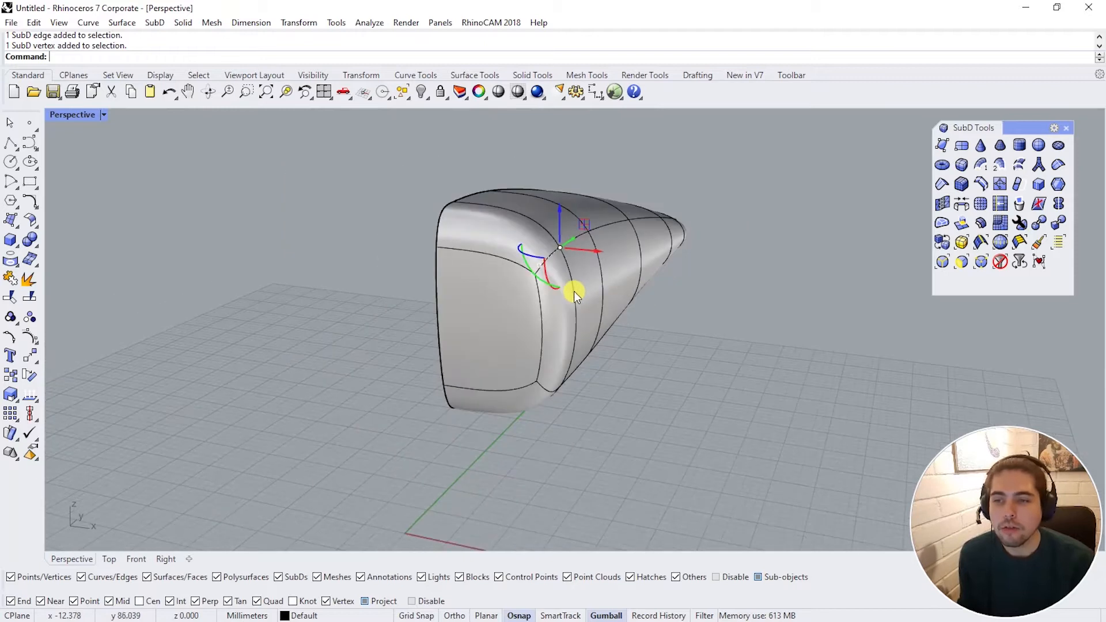
# Step: Try pulling part of the nose's outer side away from the fuselage along X, and undo the move
pyautogui.keyDown('ctrl'); pyautogui.keyDown('shift'); pyautogui.click(573, 291); pyautogui.keyUp('shift'); pyautogui.keyUp('ctrl')
pyautogui.moveTo(574, 292); pyautogui.dragTo(562, 248, button='right')
pyautogui.keyDown('ctrl'); pyautogui.keyDown('shift'); pyautogui.click(569, 256); pyautogui.keyUp('shift'); pyautogui.keyUp('ctrl')
pyautogui.moveTo(607, 297); pyautogui.dragTo(748, 314)
pyautogui.moveTo(814, 333); pyautogui.dragTo(672, 416, button='right')
pyautogui.hotkey('ctrl', 'z')
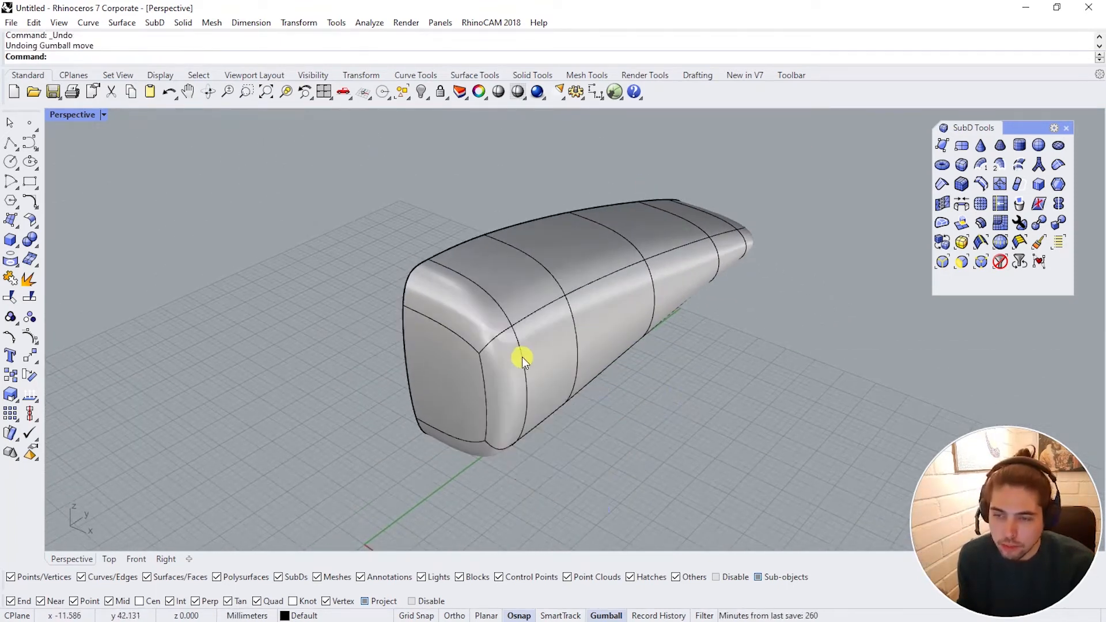
# Step: Try pulling the cowling ring's outer side edge outward to deform the nose, and undo the move
pyautogui.click(522, 357)
pyautogui.moveTo(559, 407); pyautogui.dragTo(662, 461)
pyautogui.moveTo(662, 461); pyautogui.dragTo(662, 388, button='right')
pyautogui.moveTo(716, 420); pyautogui.dragTo(581, 413, button='right')
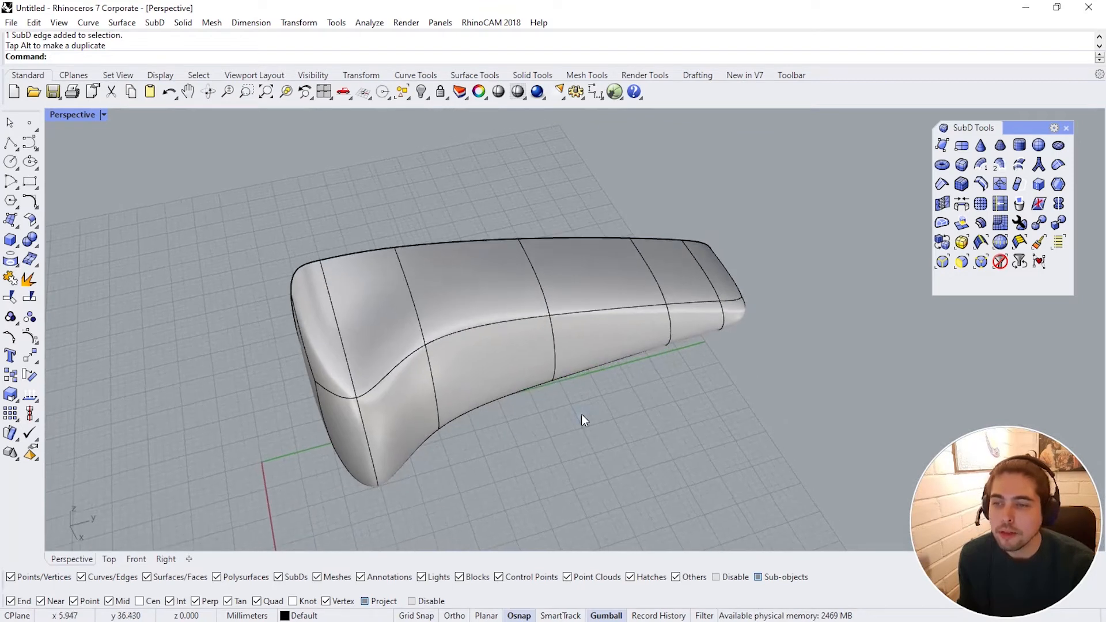
pyautogui.hotkey('ctrl', 'z')
# Step: Try pulling two neighbouring vertices on the fuselage's upper outer edge line outward together, and undo the move
pyautogui.click(444, 332)
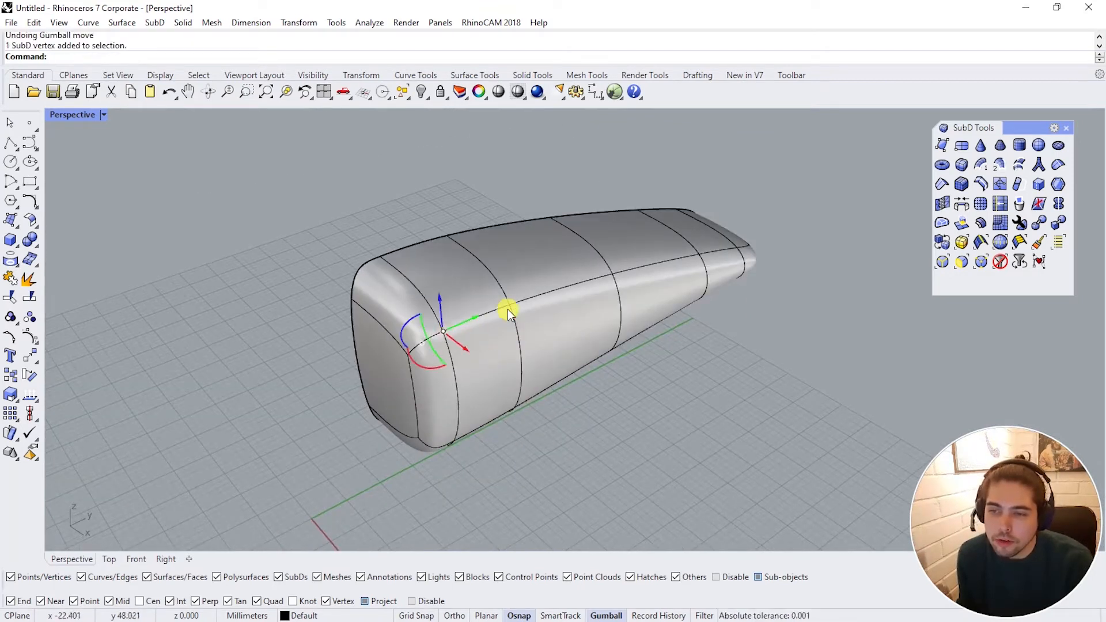
pyautogui.keyDown('shift'); pyautogui.click(507, 310); pyautogui.keyUp('shift')
pyautogui.moveTo(510, 302); pyautogui.dragTo(578, 334, button='right')
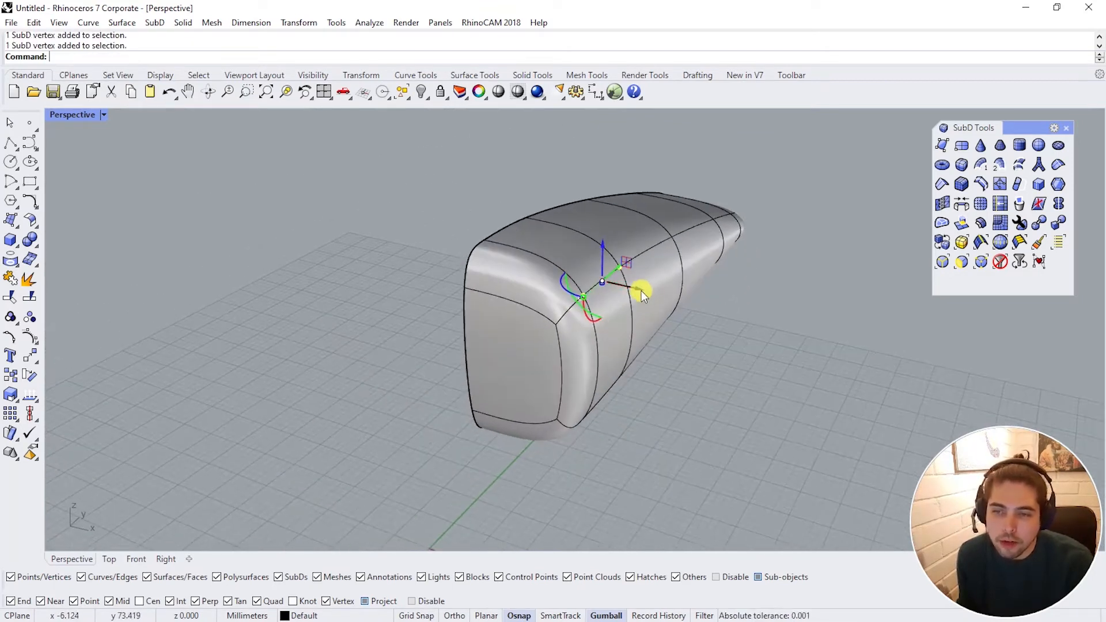
pyautogui.moveTo(641, 290); pyautogui.dragTo(806, 338)
pyautogui.press('Escape')
pyautogui.moveTo(771, 381); pyautogui.dragTo(526, 407, button='right')
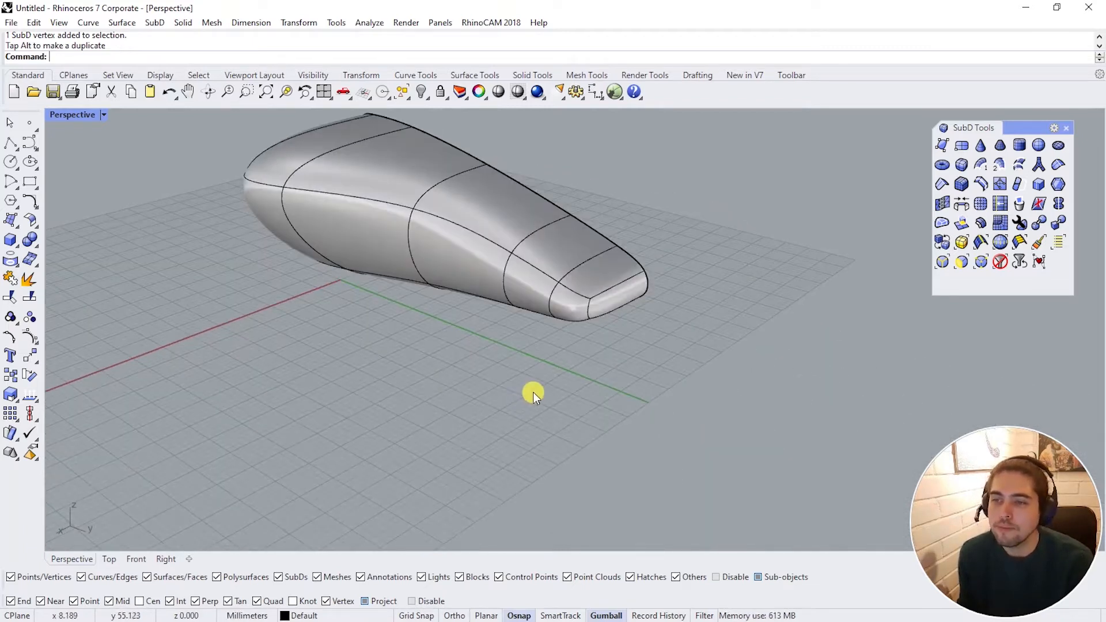
pyautogui.hotkey('ctrl', 'z')
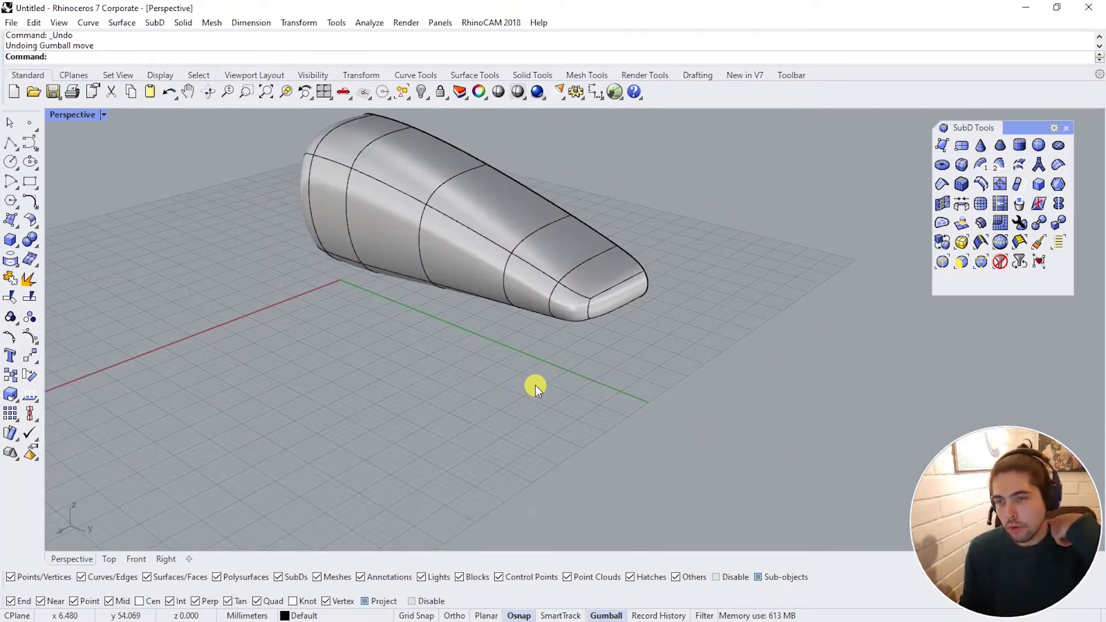
# Step: Restore the four-viewport layout and widen the front view to show the whole sketched fuselage circle
pyautogui.doubleClick(68, 113)
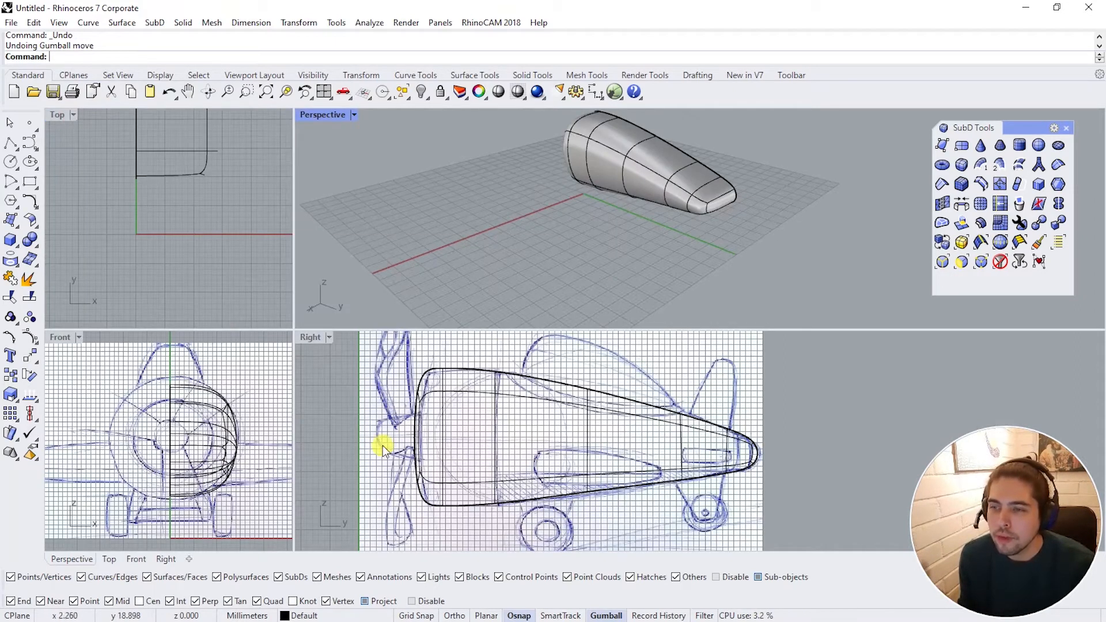
pyautogui.scroll(3, 262, 435)
pyautogui.scroll(-3, 261, 433)
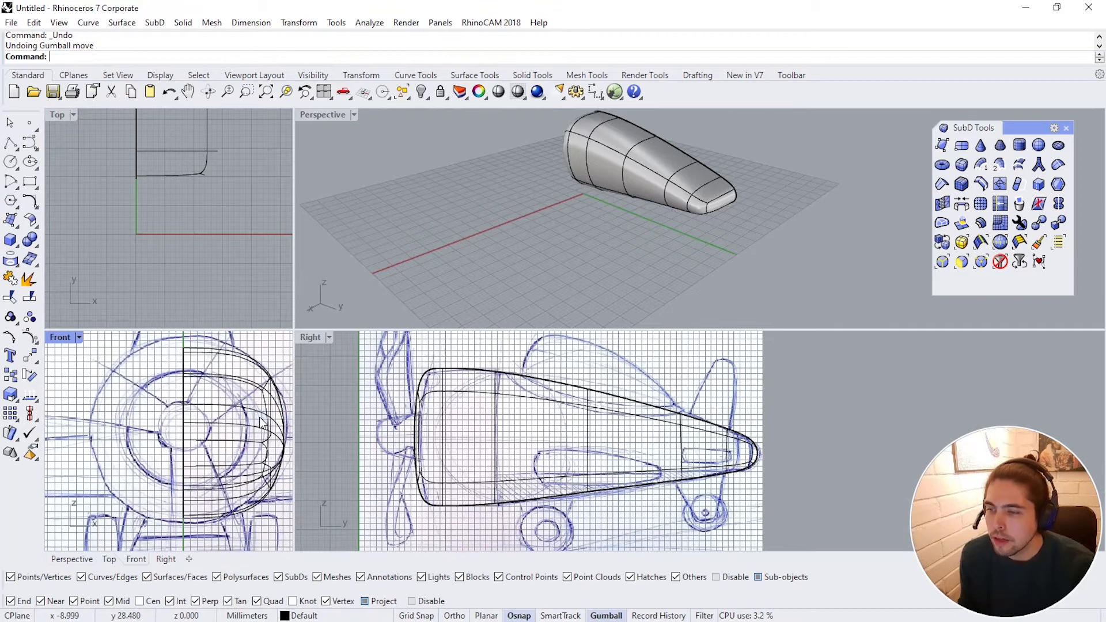
pyautogui.moveTo(510, 366); pyautogui.dragTo(574, 369)
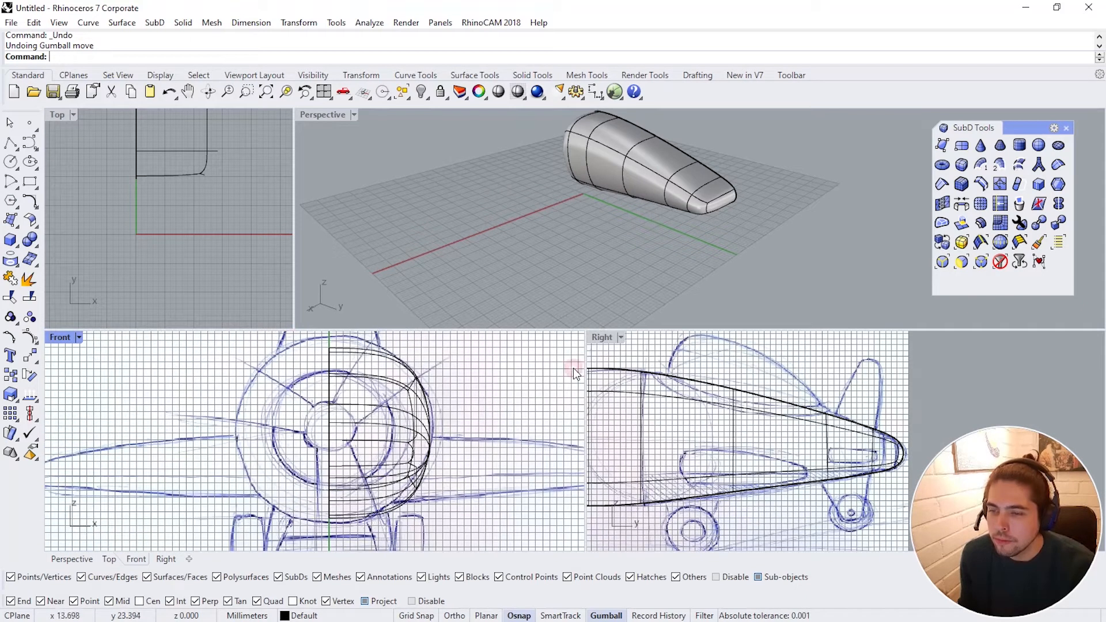
# Step: Select edges of the half fuselage in the side and front views, and examine its nose shape in perspective
pyautogui.keyDown('ctrl'); pyautogui.keyDown('shift'); pyautogui.click(587, 398); pyautogui.keyUp('shift'); pyautogui.keyUp('ctrl')
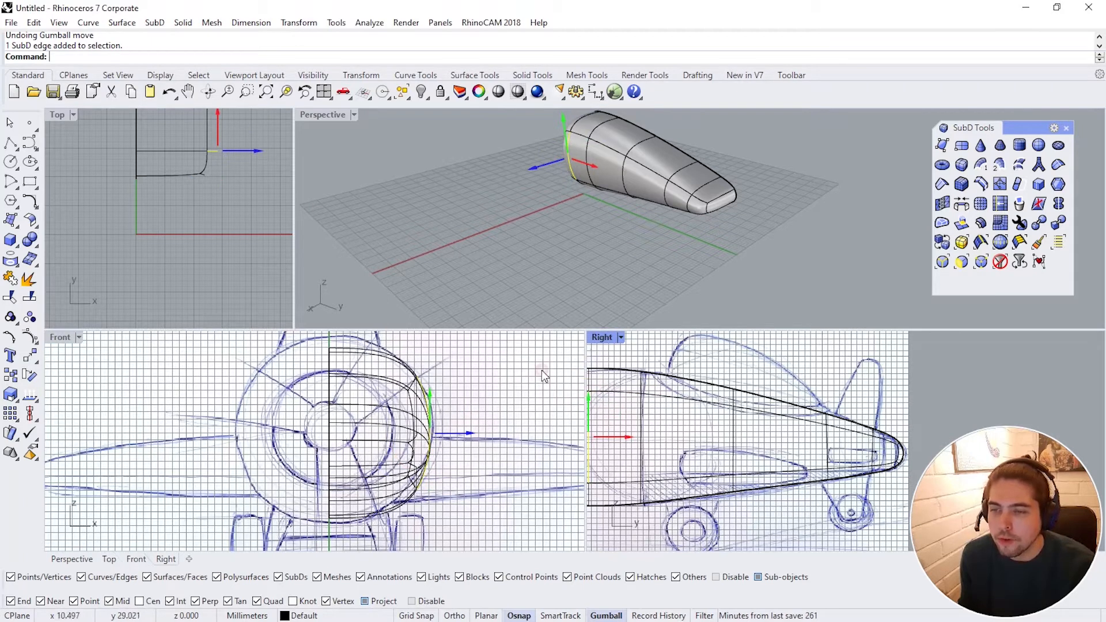
pyautogui.click(328, 369)
pyautogui.moveTo(547, 230); pyautogui.dragTo(566, 237, button='right')
pyautogui.moveTo(744, 229); pyautogui.dragTo(649, 248, button='right')
pyautogui.press('Escape')
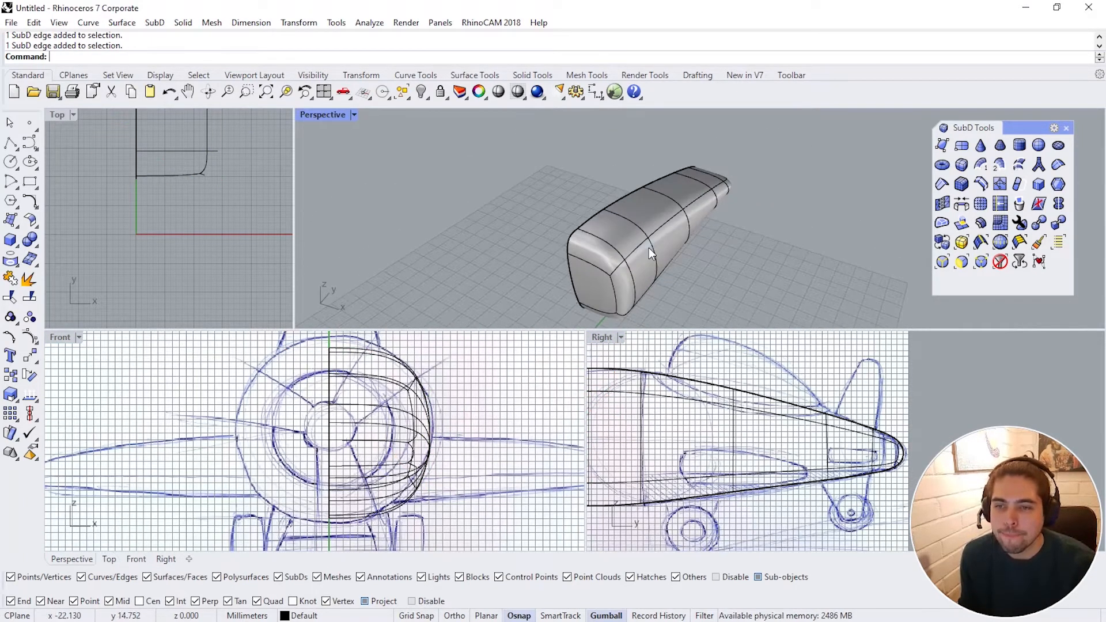
# Step: Select the nose's front face, clear the selection and turn off sub-object selection in the selection filter
pyautogui.moveTo(410, 395); pyautogui.dragTo(388, 397, button='right')
pyautogui.moveTo(651, 246); pyautogui.dragTo(642, 213, button='right')
pyautogui.click(611, 257)
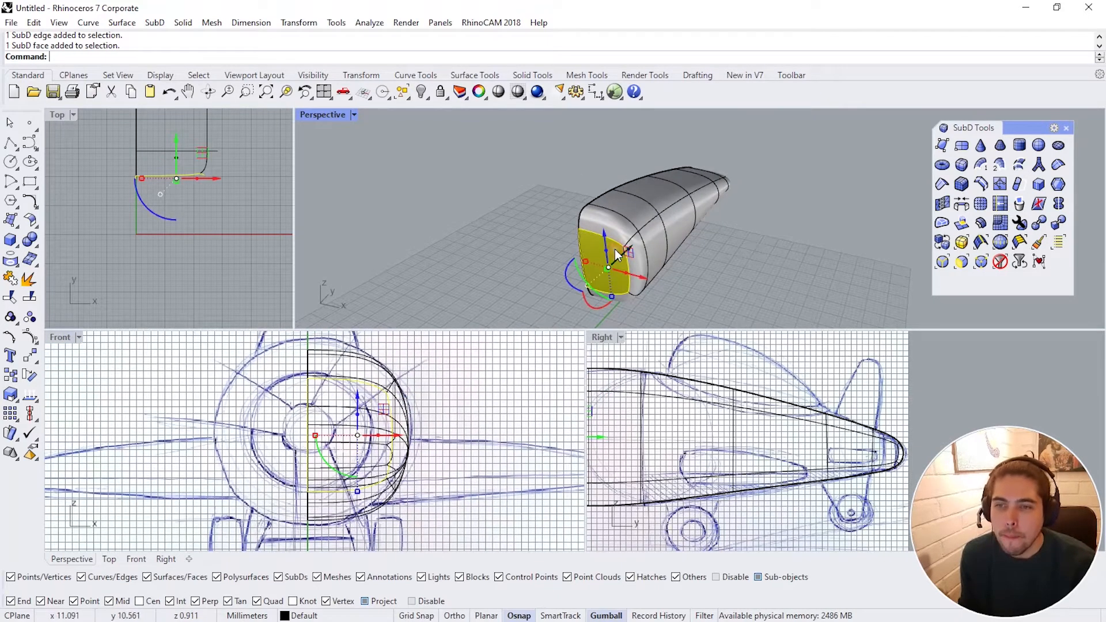
pyautogui.press('Escape')
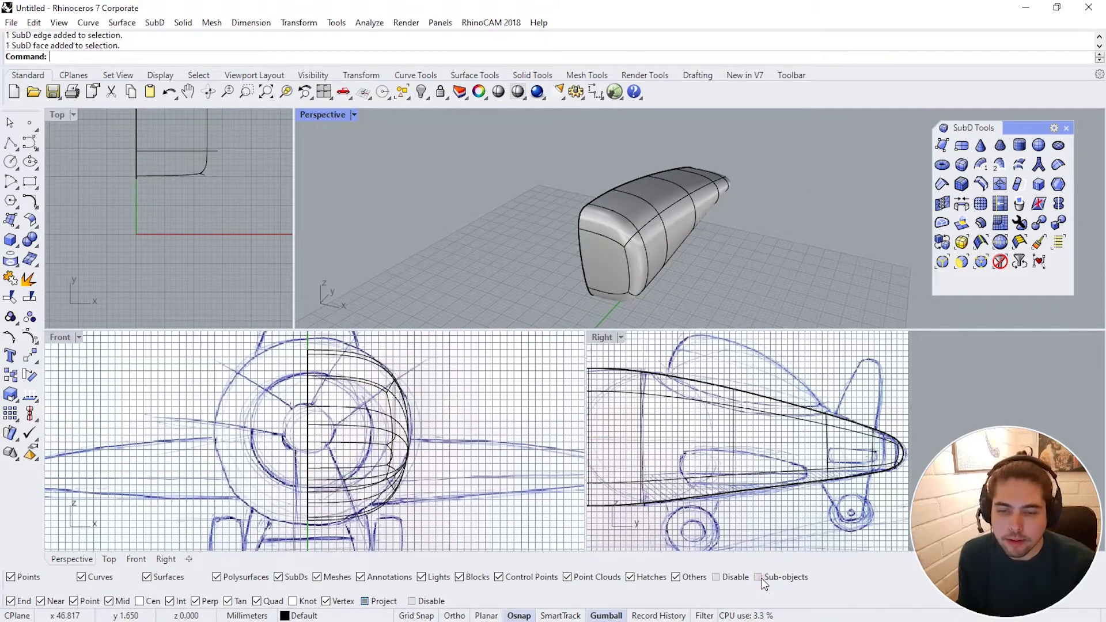
# Step: Mirror the half fuselage SubD as a copy across the vertical centreline in the front view, with history recording enabled
pyautogui.moveTo(707, 249); pyautogui.dragTo(625, 207, button='right')
pyautogui.click(624, 207)
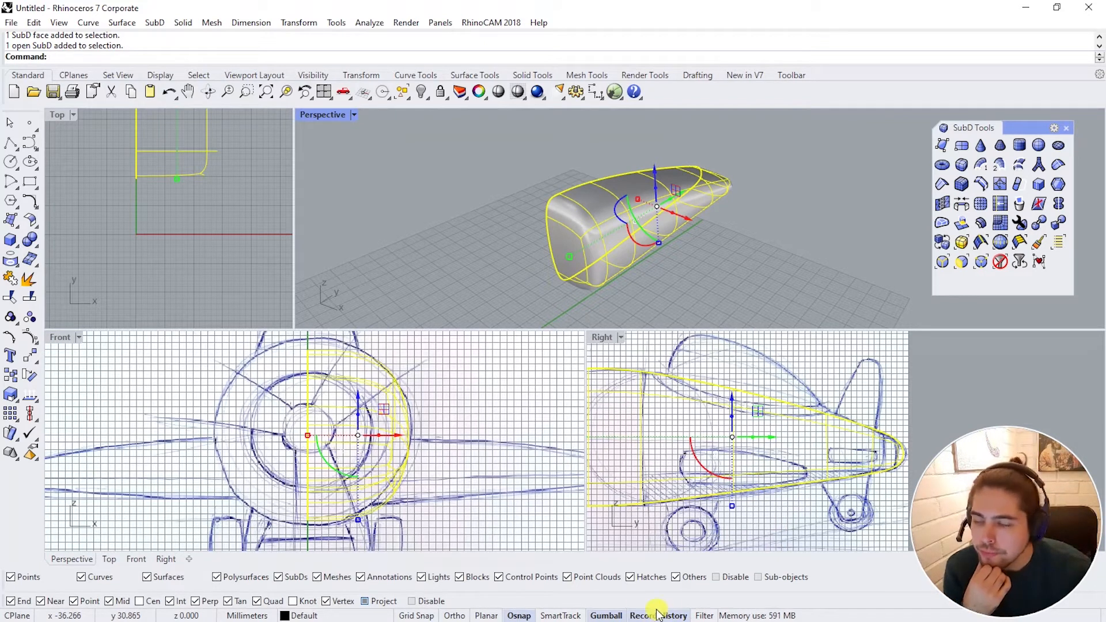
pyautogui.click(35, 364)
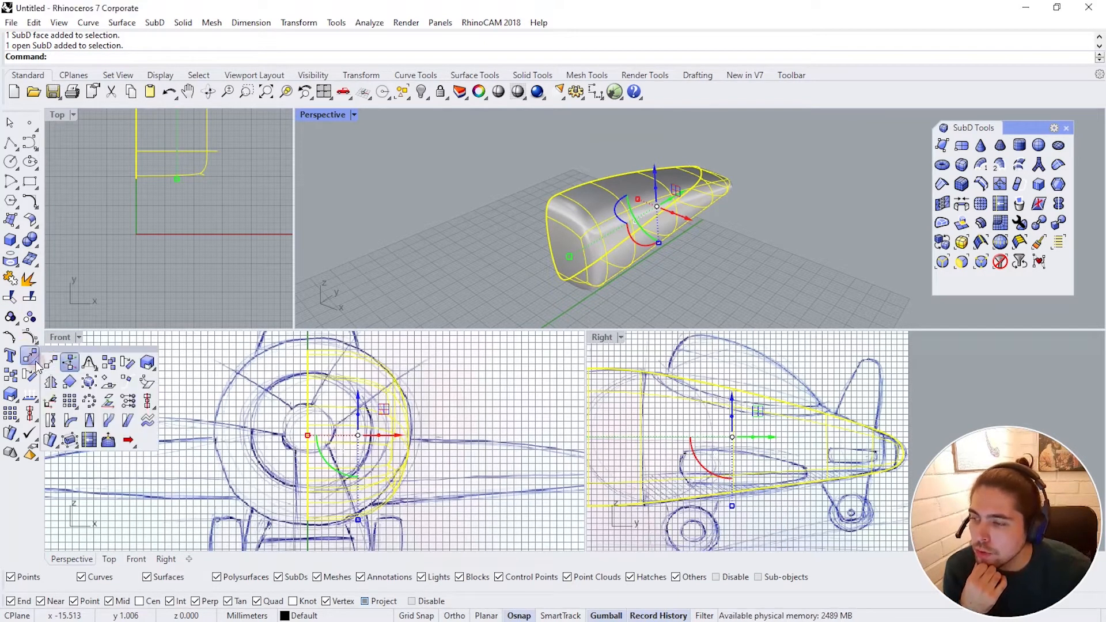
pyautogui.click(51, 382)
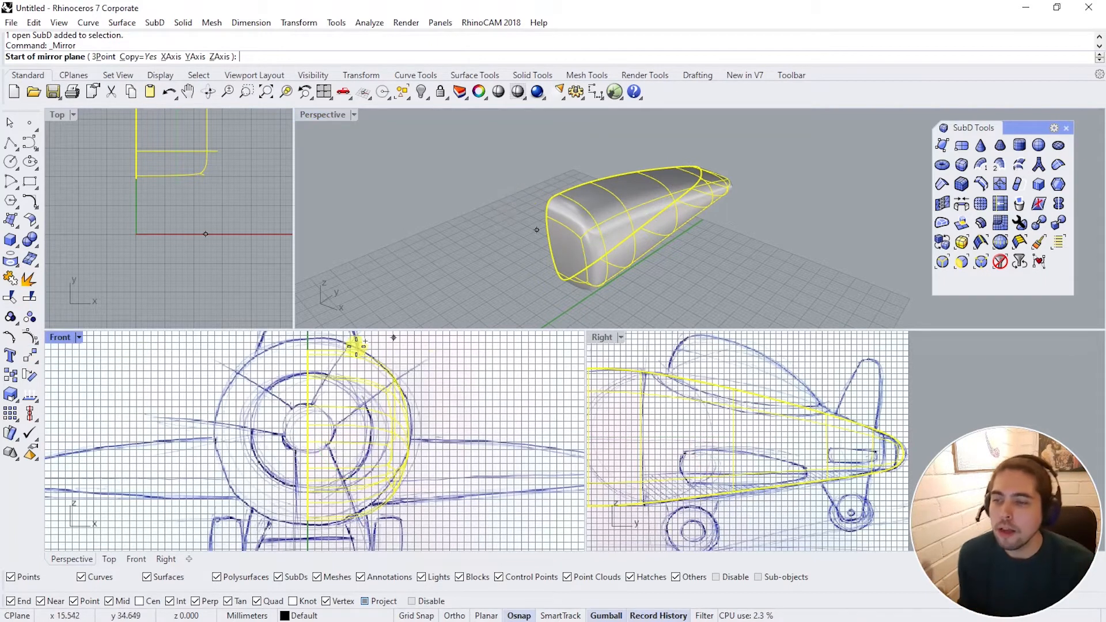
pyautogui.click(307, 352)
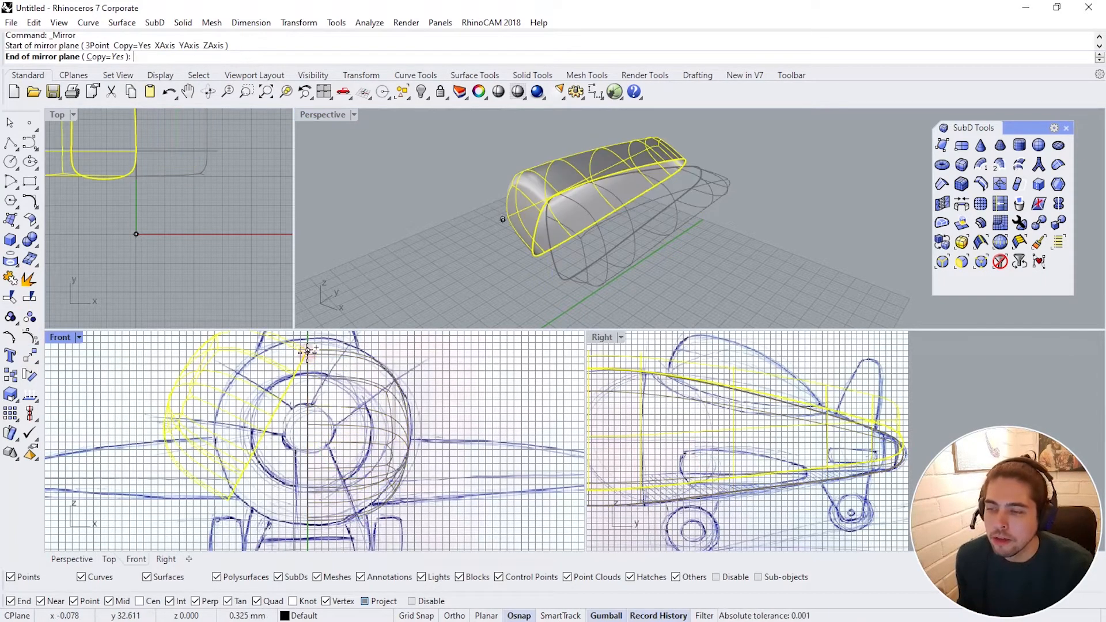
pyautogui.scroll(-3, 307, 352)
pyautogui.click(309, 521)
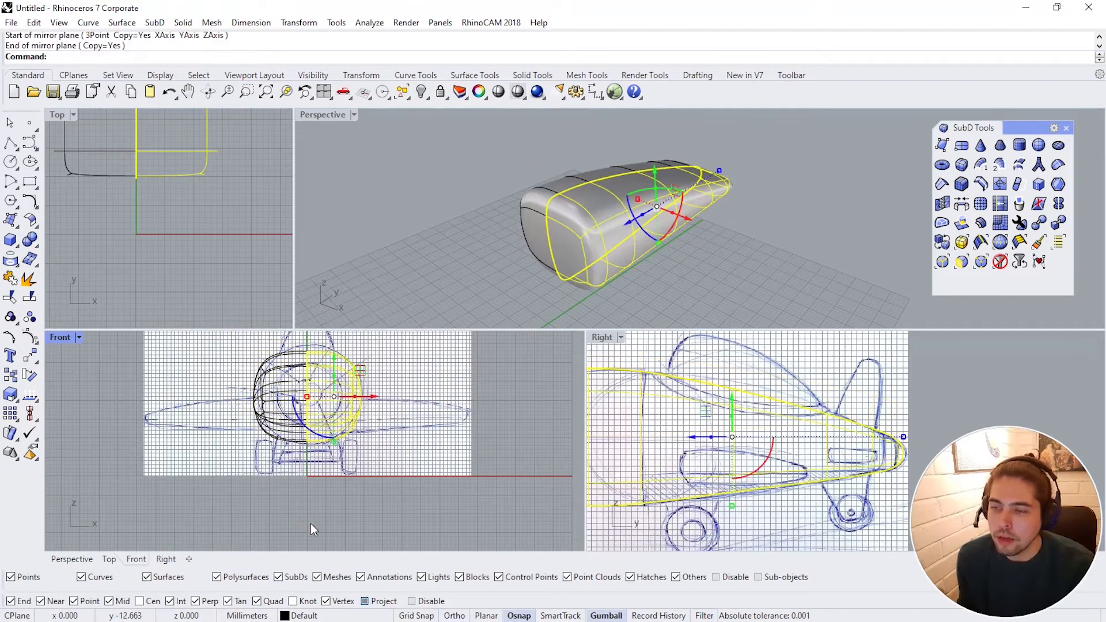
# Step: Clear the selection after examining the mirrored fuselage, and show the SubD control points of the original half
pyautogui.moveTo(602, 233); pyautogui.dragTo(713, 279, button='right')
pyautogui.press('Escape')
pyautogui.click(786, 252)
pyautogui.click(30, 337)
# Step: Move the upper and lower outer corner control points of the nose face inward toward the centreline to round the nose
pyautogui.click(762, 229)
pyautogui.click(693, 324)
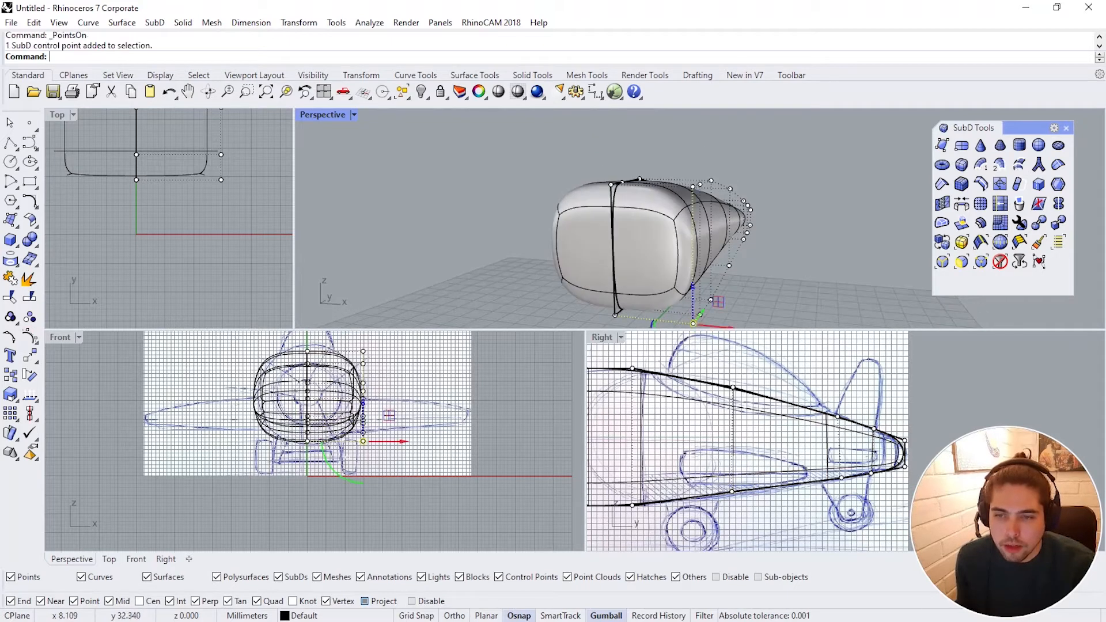
pyautogui.keyDown('shift'); pyautogui.click(690, 196); pyautogui.keyUp('shift')
pyautogui.moveTo(699, 185); pyautogui.dragTo(729, 224, button='right')
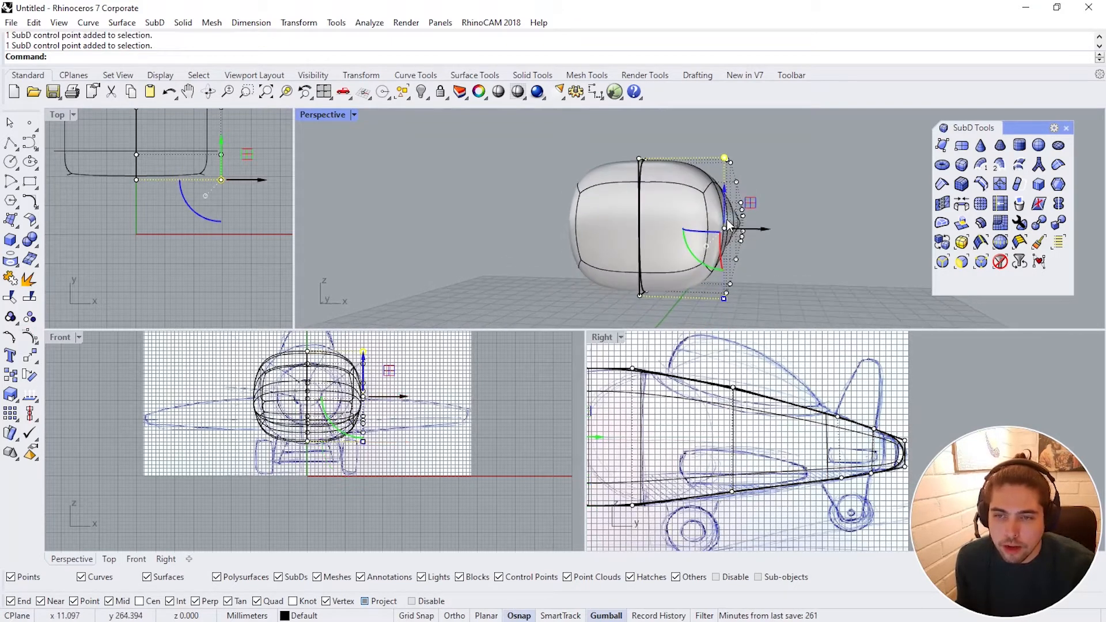
pyautogui.moveTo(764, 230); pyautogui.dragTo(722, 234)
pyautogui.moveTo(722, 234)
pyautogui.mouseDown(button='right')
pyautogui.moveTo(741, 217)
pyautogui.moveTo(753, 254)
pyautogui.moveTo(728, 214)
pyautogui.mouseUp(button='right')
pyautogui.scroll(5, 634, 223)
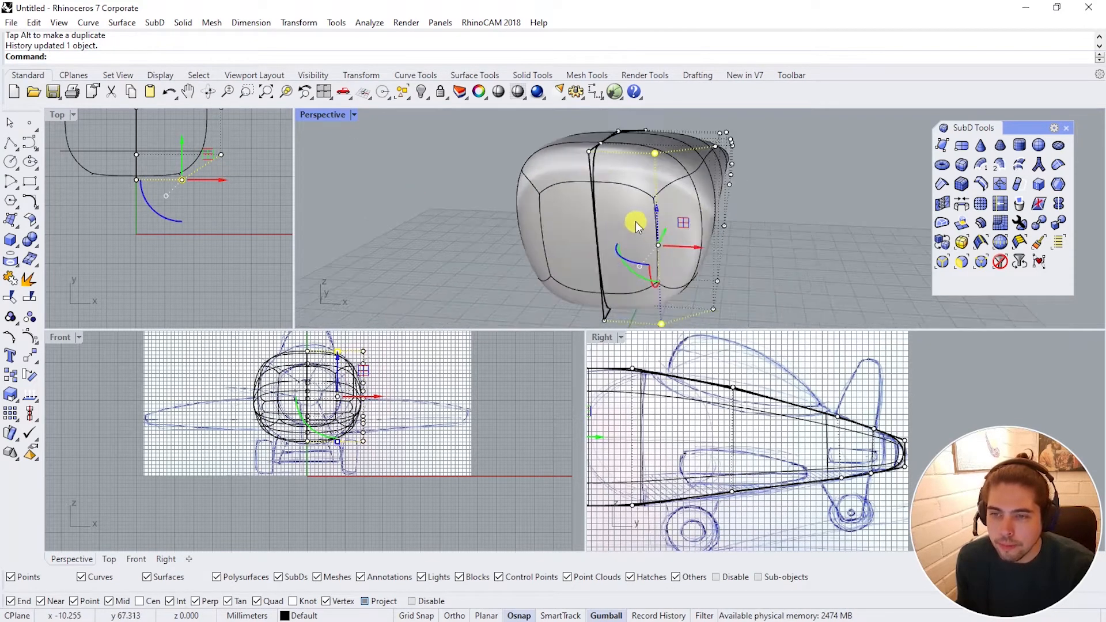
pyautogui.moveTo(634, 220); pyautogui.dragTo(614, 249, button='right')
pyautogui.scroll(-3, 627, 202)
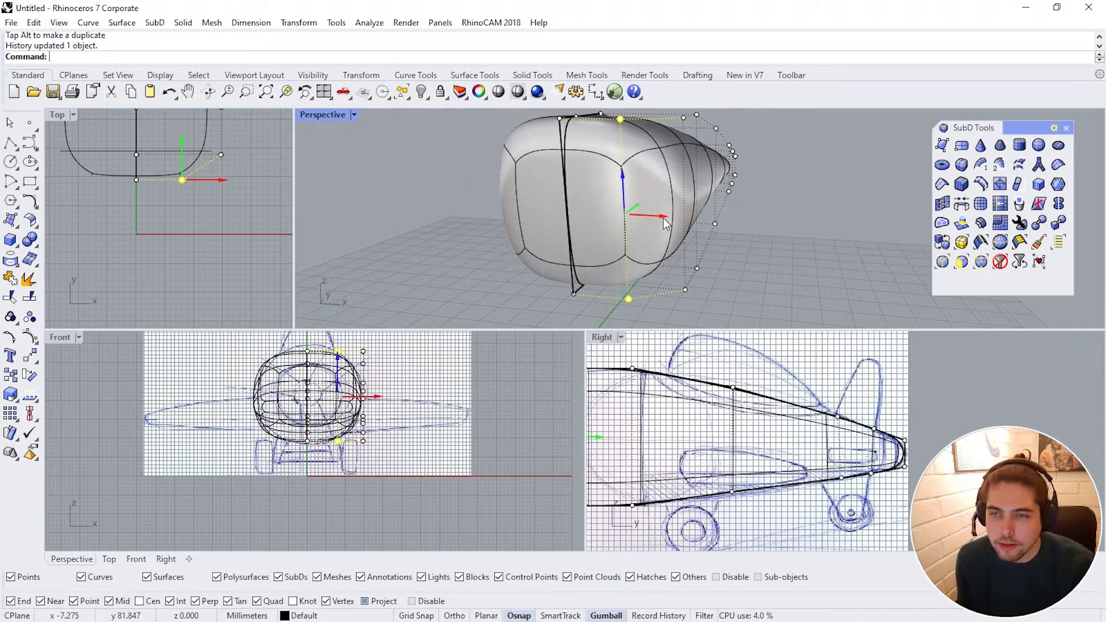
pyautogui.moveTo(664, 221); pyautogui.dragTo(659, 222)
pyautogui.moveTo(659, 221); pyautogui.dragTo(710, 177, button='right')
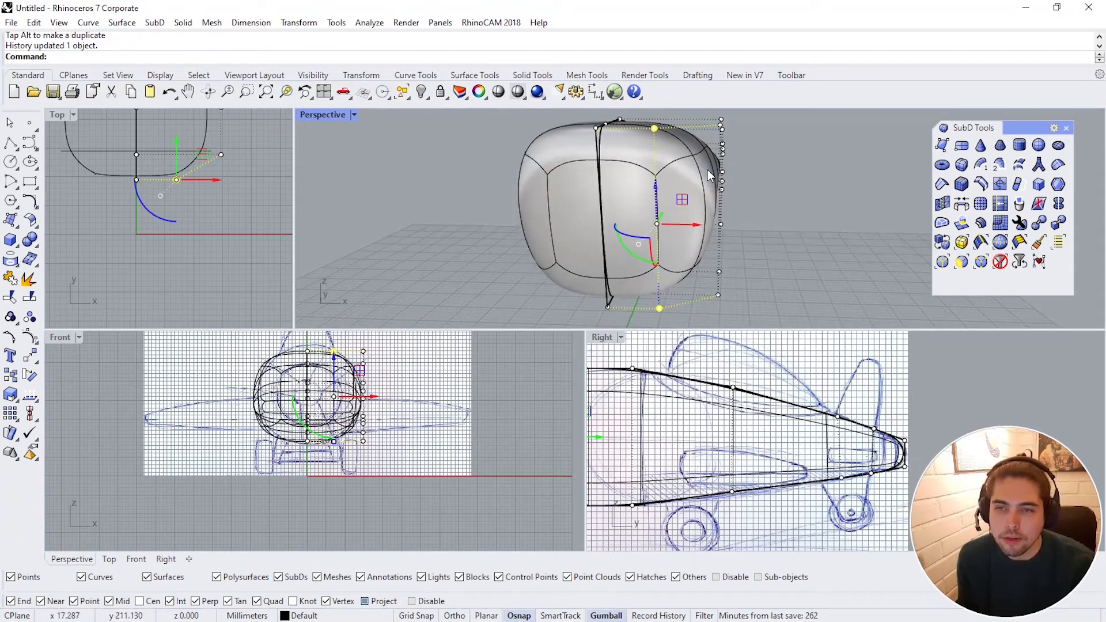
# Step: Move the next pair of outer control points behind the nose face slightly inward, and hide the control points
pyautogui.click(717, 294)
pyautogui.moveTo(755, 213); pyautogui.dragTo(735, 225, button='right')
pyautogui.keyDown('shift'); pyautogui.click(671, 193); pyautogui.keyUp('shift')
pyautogui.moveTo(725, 199); pyautogui.dragTo(715, 199)
pyautogui.moveTo(701, 232); pyautogui.dragTo(728, 245, button='right')
pyautogui.moveTo(729, 237); pyautogui.dragTo(729, 236)
pyautogui.press('Escape')
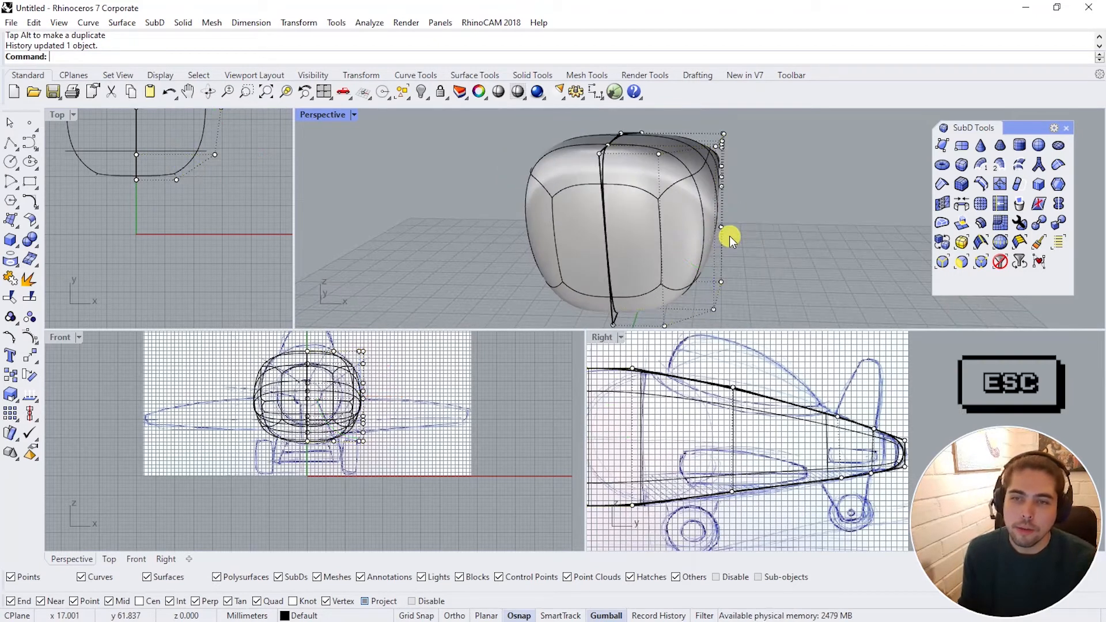
pyautogui.press('Escape')
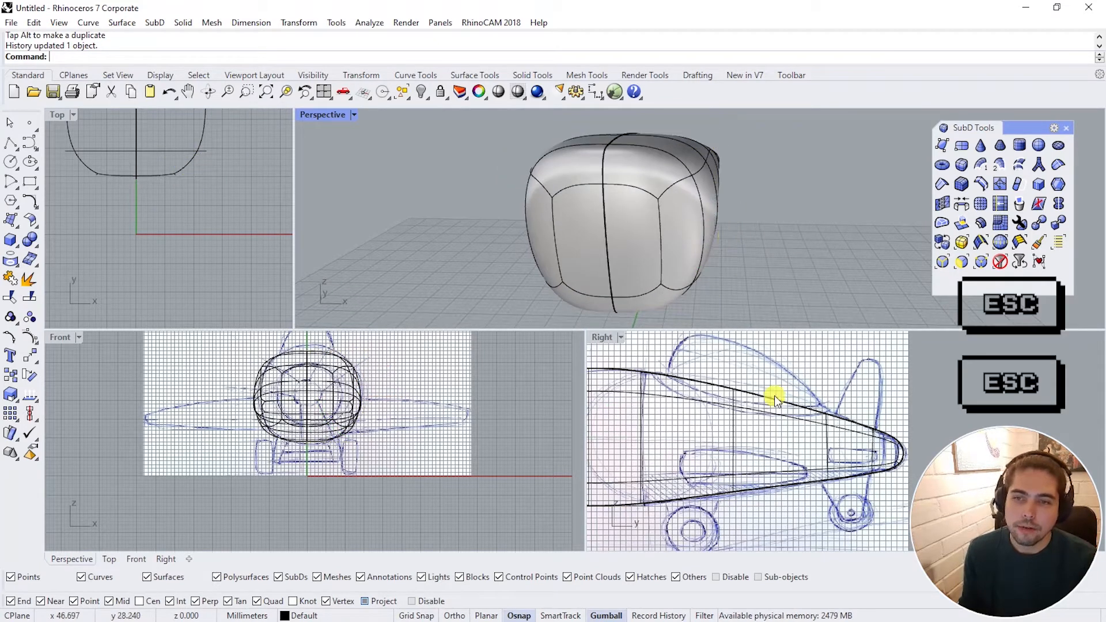
# Step: Enable sub-object selection in the selection filter and move the nose's vertical side edge slightly inward along the X axis
pyautogui.click(760, 577)
pyautogui.moveTo(728, 216); pyautogui.dragTo(694, 223, button='right')
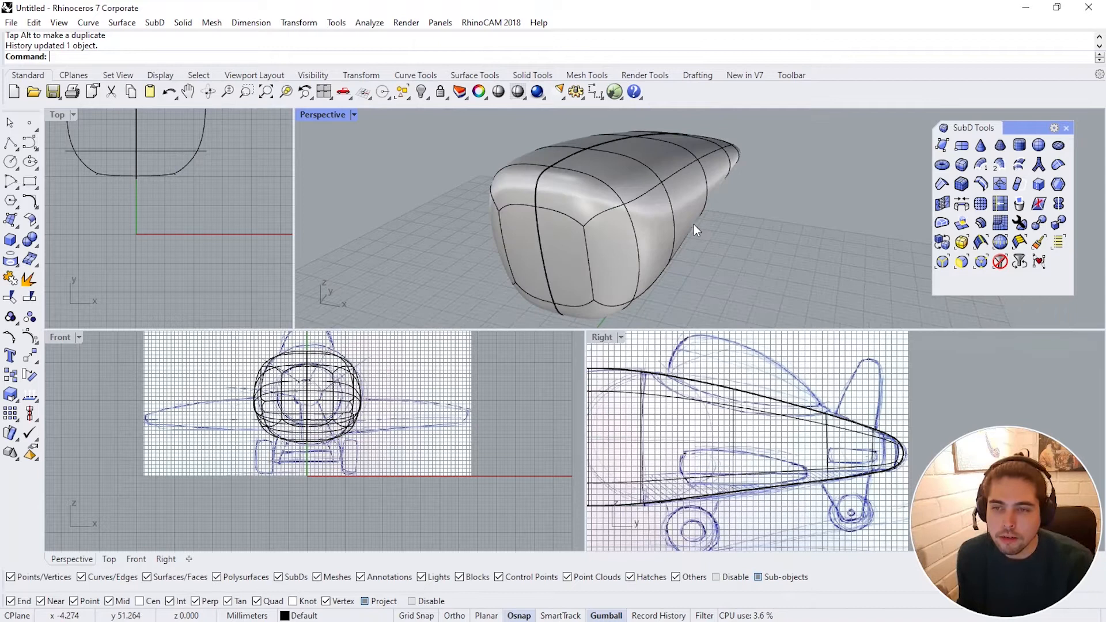
pyautogui.click(631, 243)
pyautogui.moveTo(631, 244); pyautogui.dragTo(722, 232, button='right')
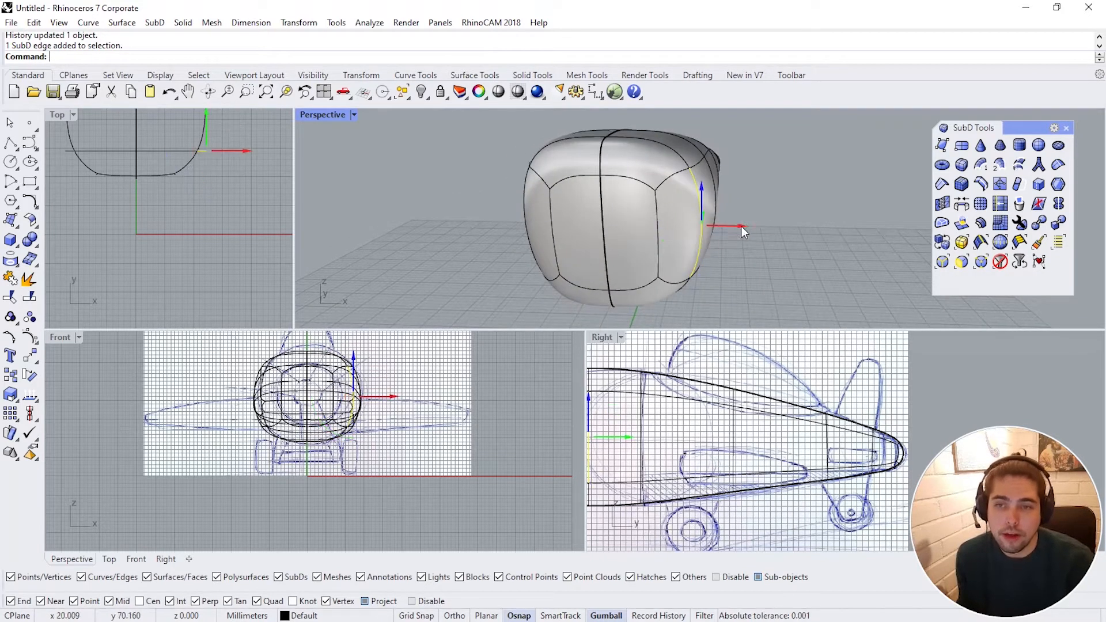
pyautogui.moveTo(742, 226); pyautogui.dragTo(733, 227)
pyautogui.moveTo(693, 263); pyautogui.dragTo(567, 178, button='right')
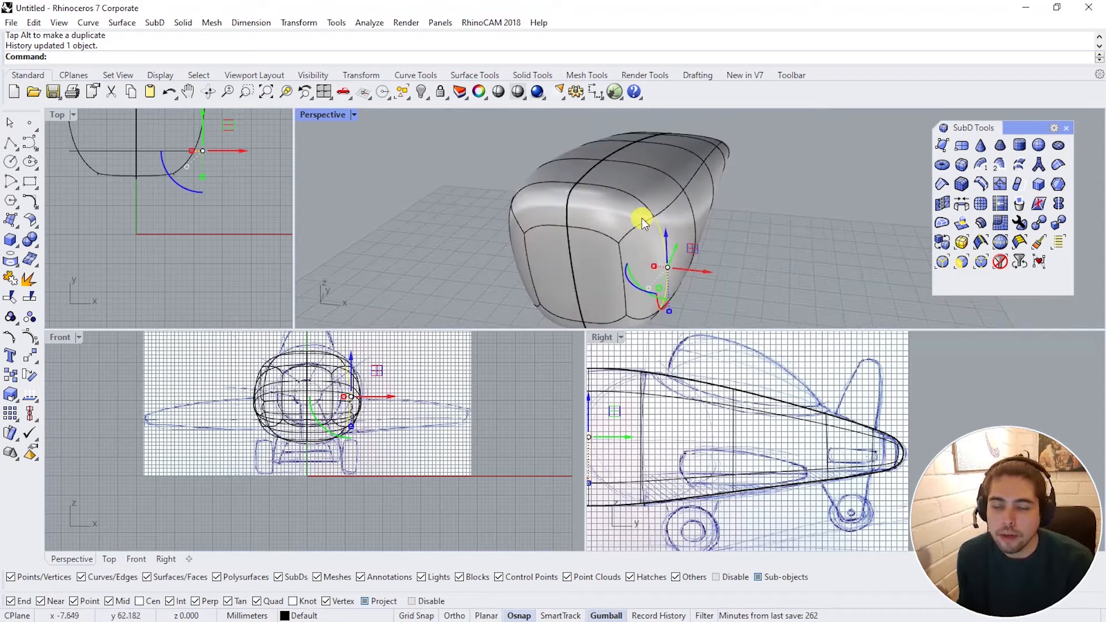
pyautogui.moveTo(677, 161); pyautogui.dragTo(630, 183, button='right')
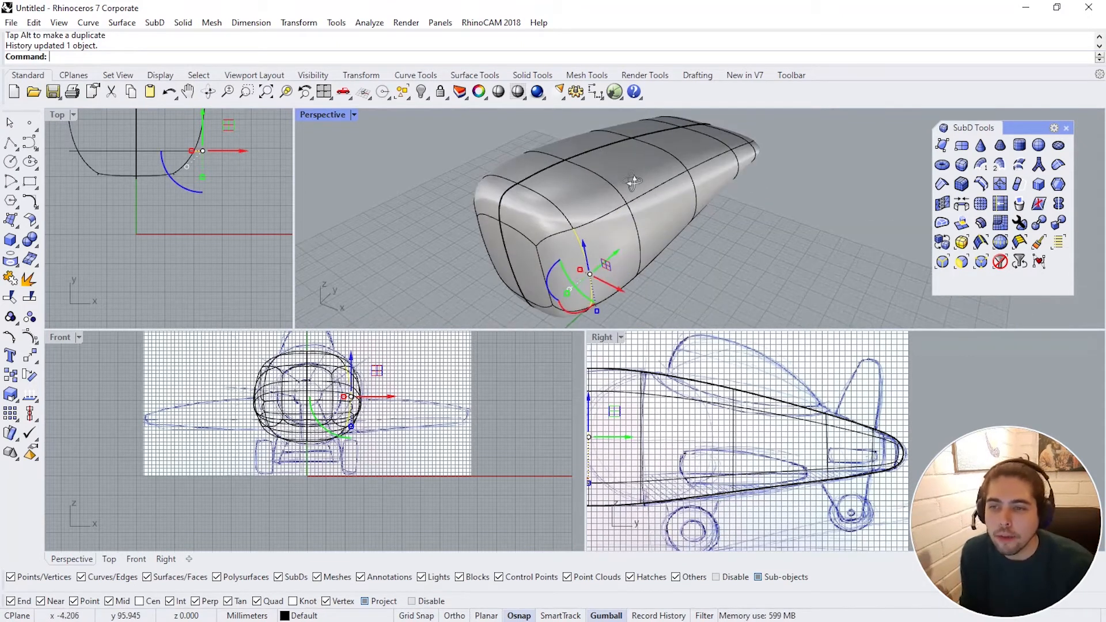
# Step: Undo the stray move and raise the top centreline edge just behind the nose slightly
pyautogui.click(548, 165)
pyautogui.click(710, 238)
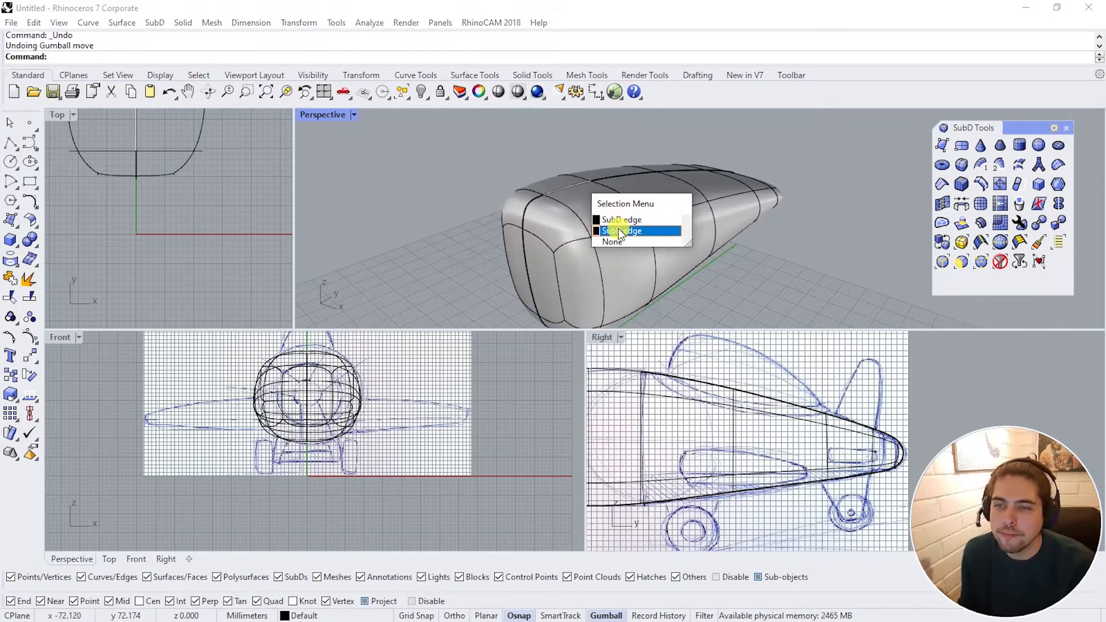
pyautogui.click(617, 228)
pyautogui.moveTo(559, 152); pyautogui.dragTo(558, 143)
pyautogui.moveTo(637, 212); pyautogui.dragTo(741, 195, button='right')
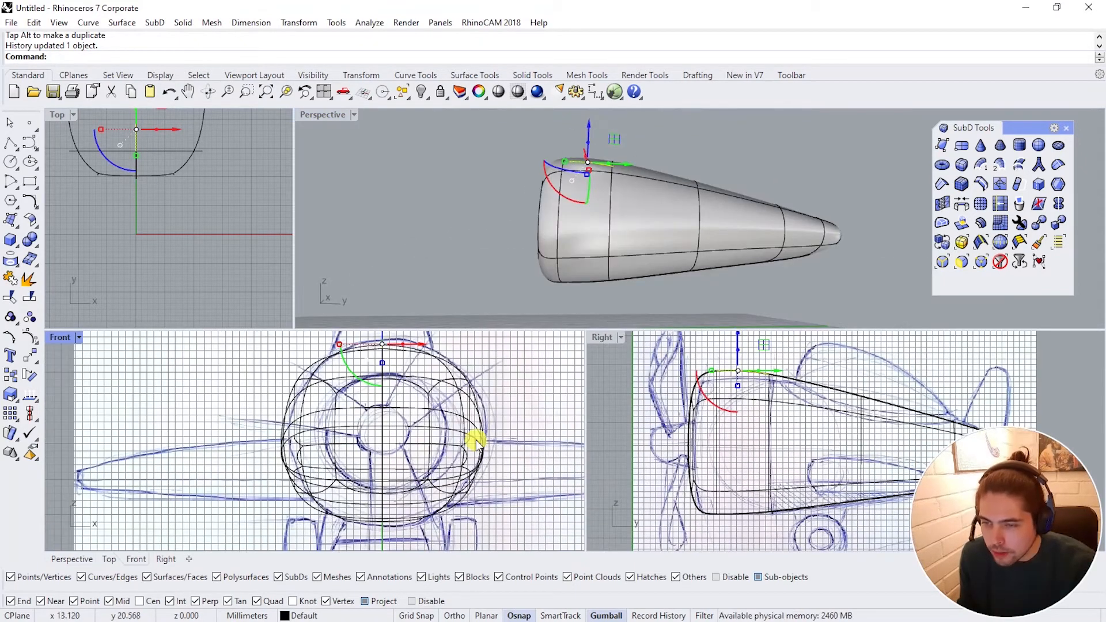
# Step: Compare the fuselage's outline with the sketched circle in the front view, clear the edge selection and examine the nose in perspective
pyautogui.moveTo(376, 448); pyautogui.dragTo(379, 441, button='right')
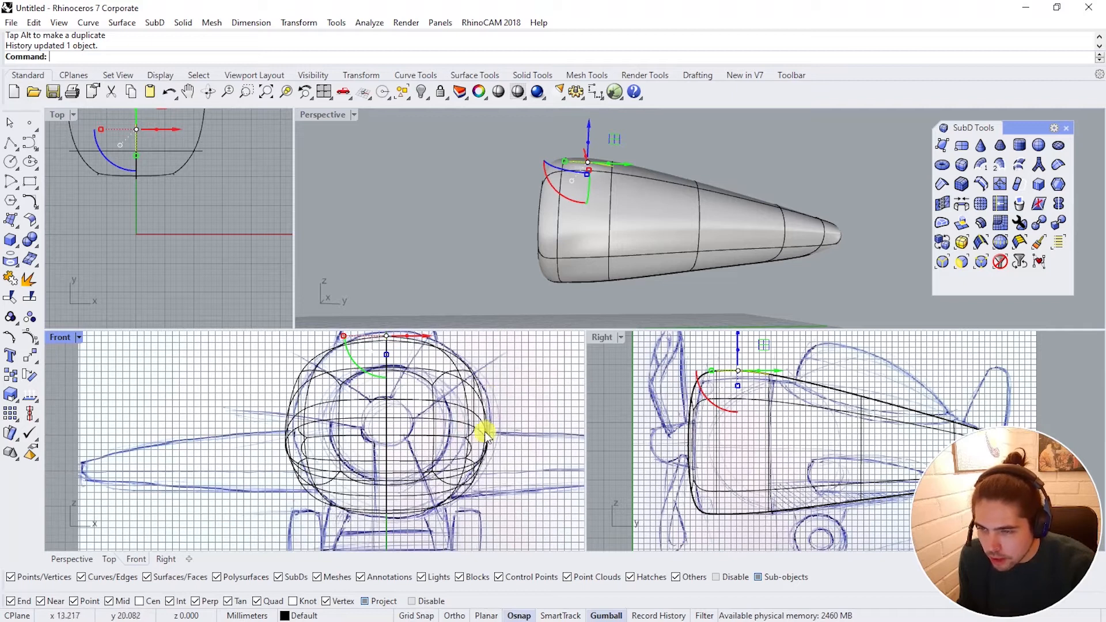
pyautogui.moveTo(654, 210); pyautogui.dragTo(696, 249, button='right')
pyautogui.moveTo(602, 256); pyautogui.dragTo(634, 252, button='right')
pyautogui.click(646, 170)
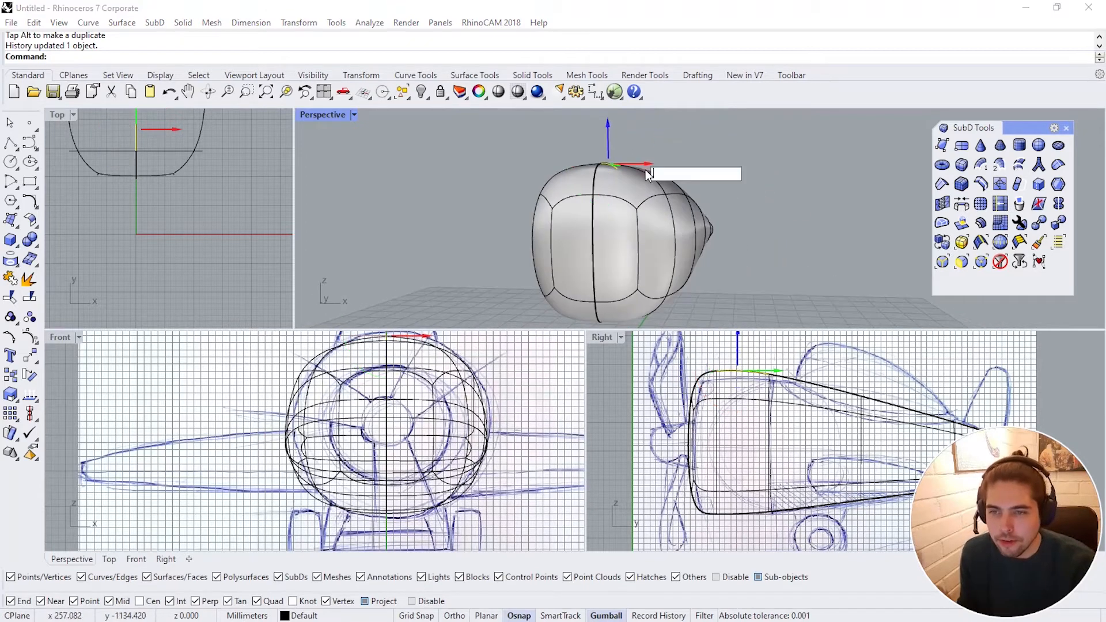
pyautogui.click(668, 202)
pyautogui.click(774, 215)
pyautogui.moveTo(772, 216); pyautogui.dragTo(721, 238, button='right')
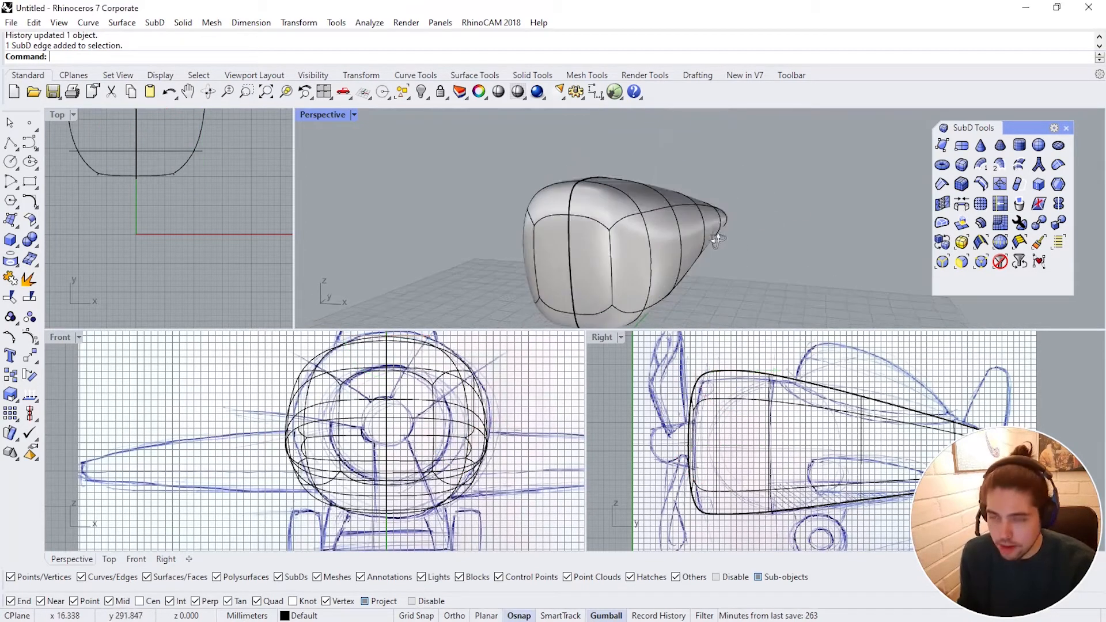
pyautogui.keyDown('shift'); pyautogui.moveTo(673, 267); pyautogui.dragTo(641, 199, button='right'); pyautogui.keyUp('shift')
pyautogui.scroll(2, 640, 199)
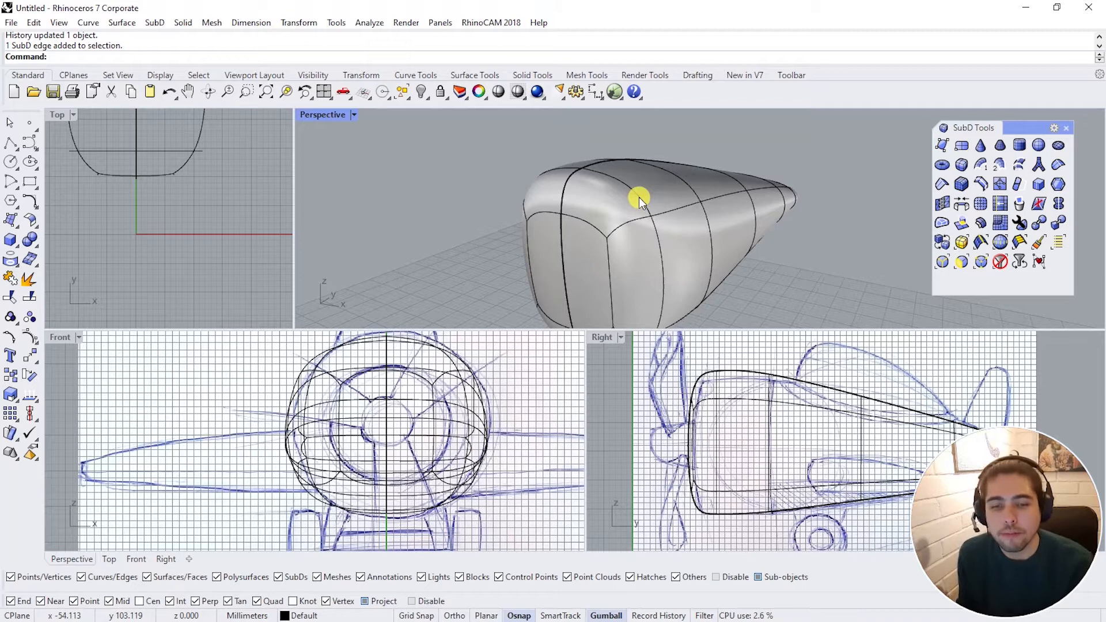
# Step: Select the cross edge over the top of the nose and switch the SubD display from smooth to flat
pyautogui.keyDown('ctrl'); pyautogui.keyDown('shift'); pyautogui.click(638, 197); pyautogui.keyUp('shift'); pyautogui.keyUp('ctrl')
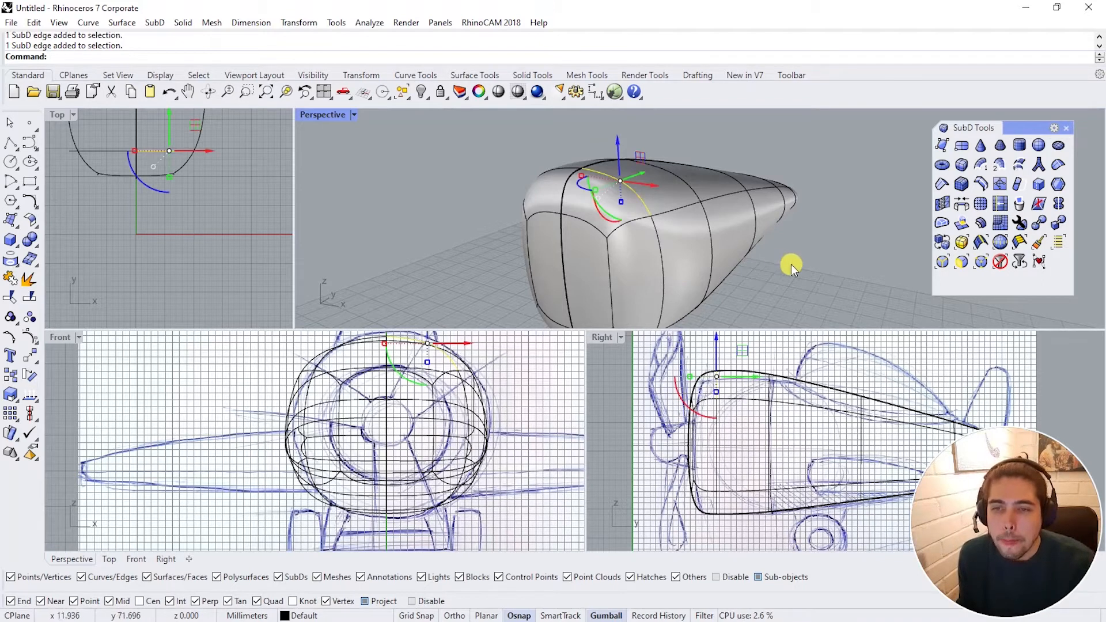
pyautogui.moveTo(790, 265); pyautogui.dragTo(686, 259, button='right')
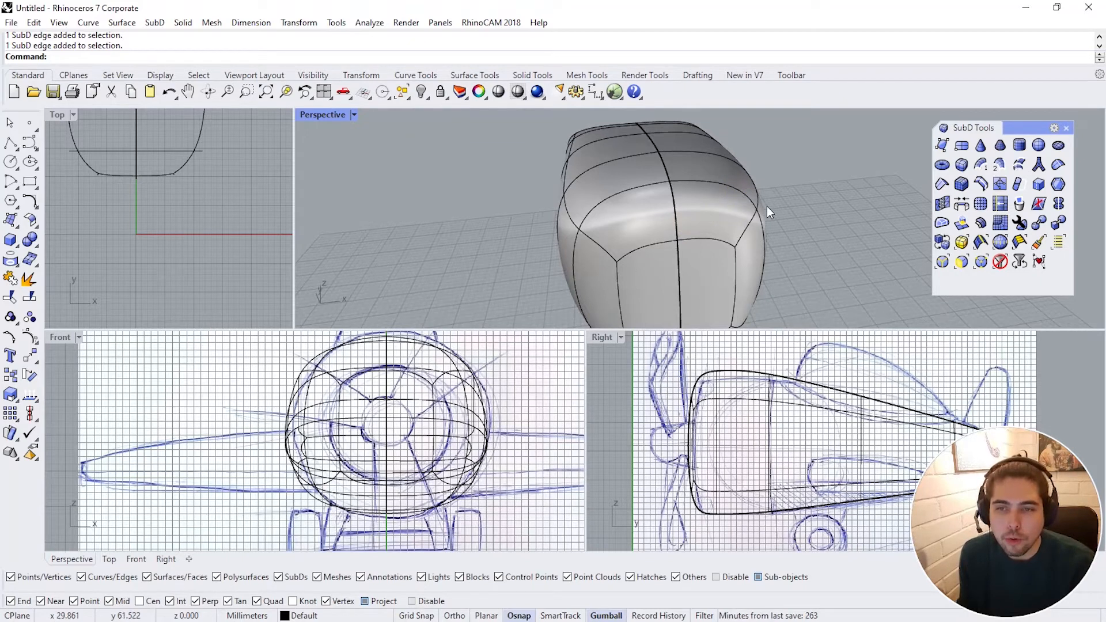
pyautogui.moveTo(766, 206); pyautogui.dragTo(698, 196, button='right')
pyautogui.click(644, 185)
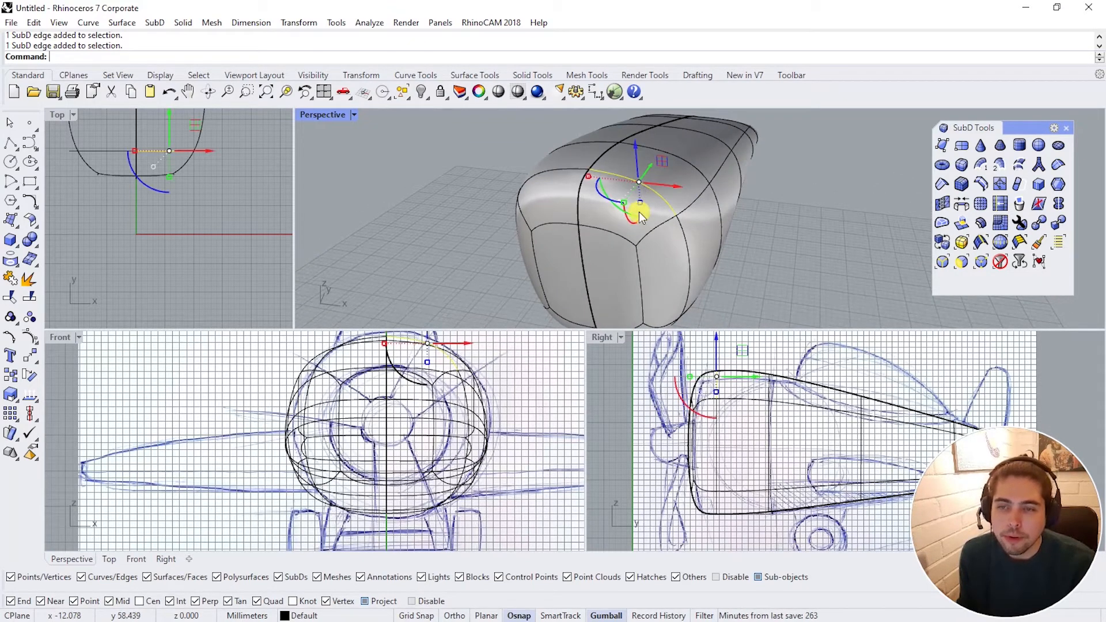
pyautogui.moveTo(652, 216); pyautogui.dragTo(609, 193, button='right')
pyautogui.press('Tab')
pyautogui.moveTo(671, 216); pyautogui.dragTo(703, 192, button='right')
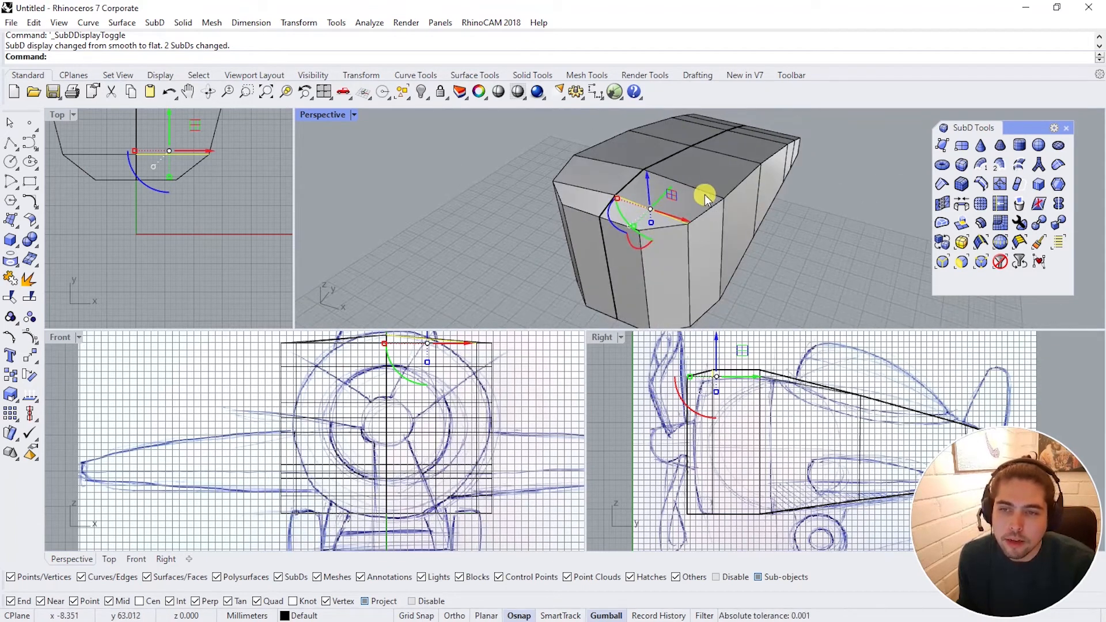
# Step: Select the ring of edges behind the nose one by one across both halves, try moving it, and undo the move
pyautogui.press('Escape')
pyautogui.click(725, 196)
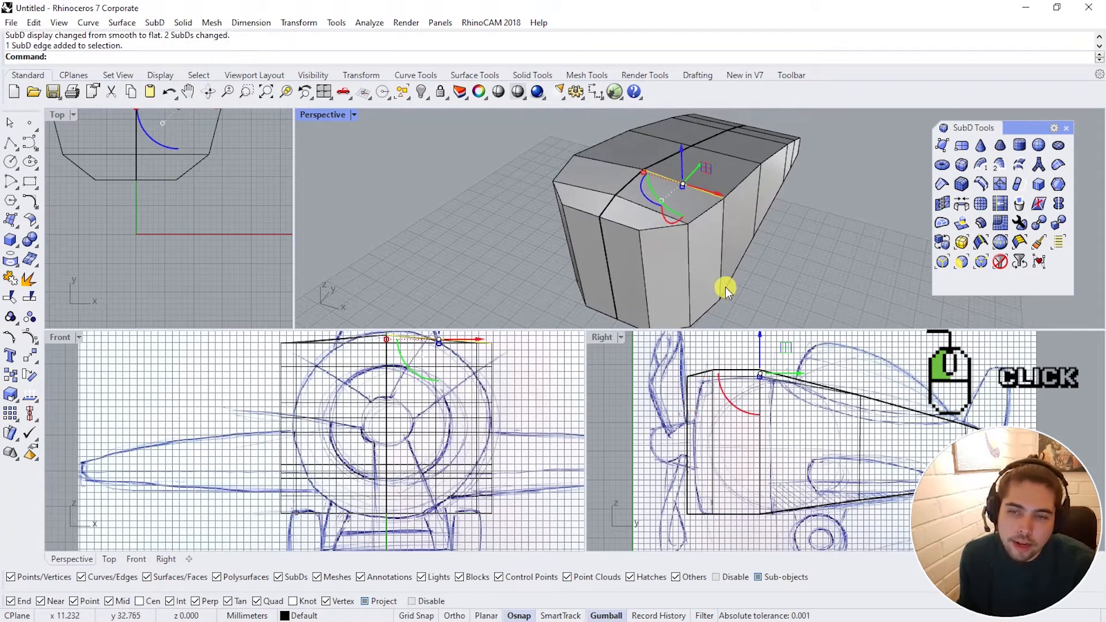
pyautogui.moveTo(724, 287); pyautogui.dragTo(562, 199, button='right')
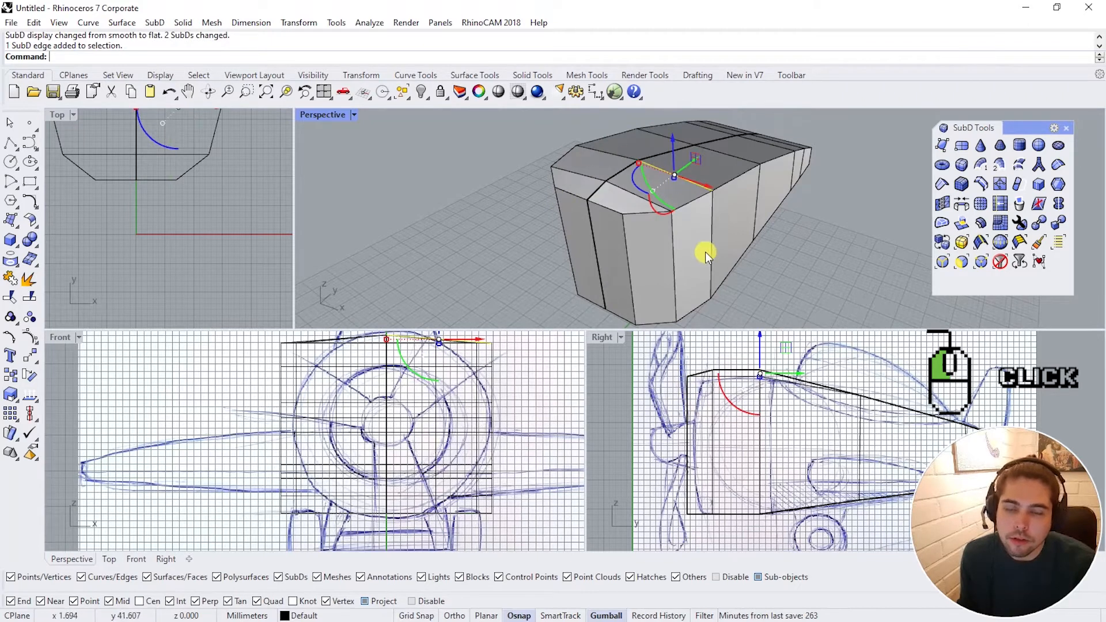
pyautogui.click(712, 224)
pyautogui.moveTo(717, 250); pyautogui.dragTo(693, 151, button='right')
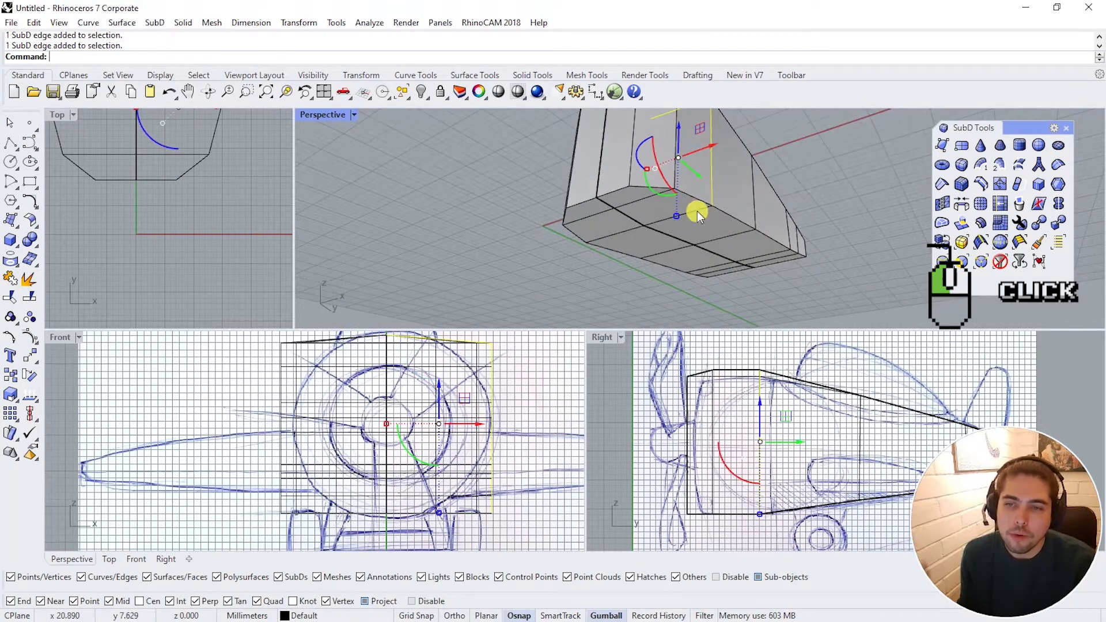
pyautogui.keyDown('shift'); pyautogui.click(697, 211); pyautogui.keyUp('shift')
pyautogui.keyDown('shift'); pyautogui.click(614, 238); pyautogui.keyUp('shift')
pyautogui.moveTo(614, 238); pyautogui.dragTo(649, 274, button='right')
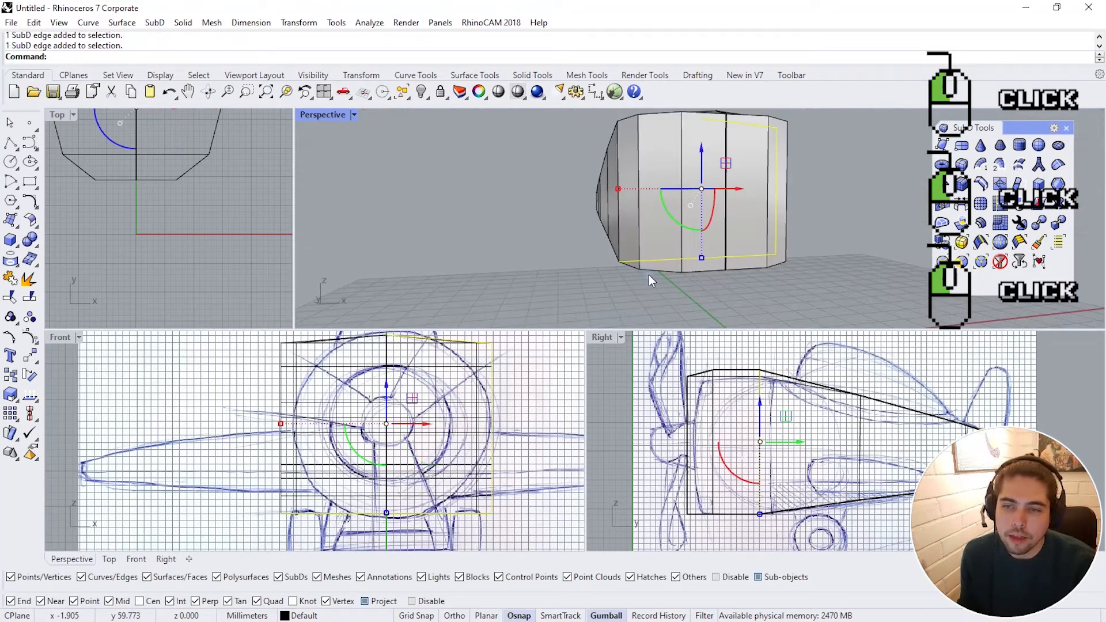
pyautogui.keyDown('shift'); pyautogui.click(621, 237); pyautogui.keyUp('shift')
pyautogui.moveTo(621, 237); pyautogui.dragTo(627, 238, button='right')
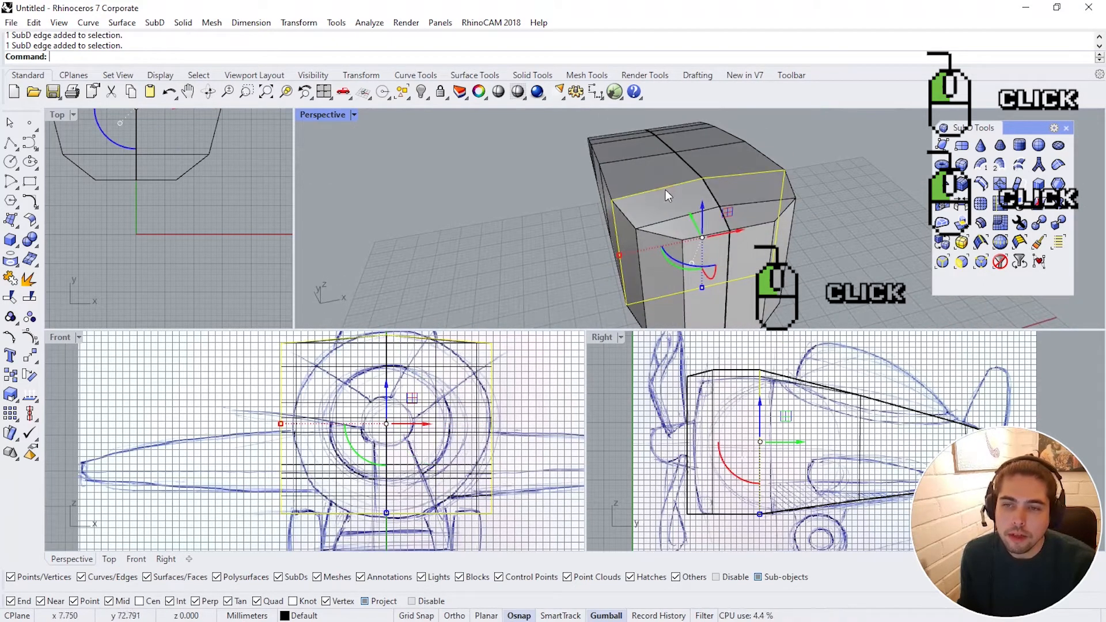
pyautogui.moveTo(665, 189); pyautogui.dragTo(682, 189, button='right')
pyautogui.moveTo(670, 200); pyautogui.dragTo(681, 192)
pyautogui.click(610, 348)
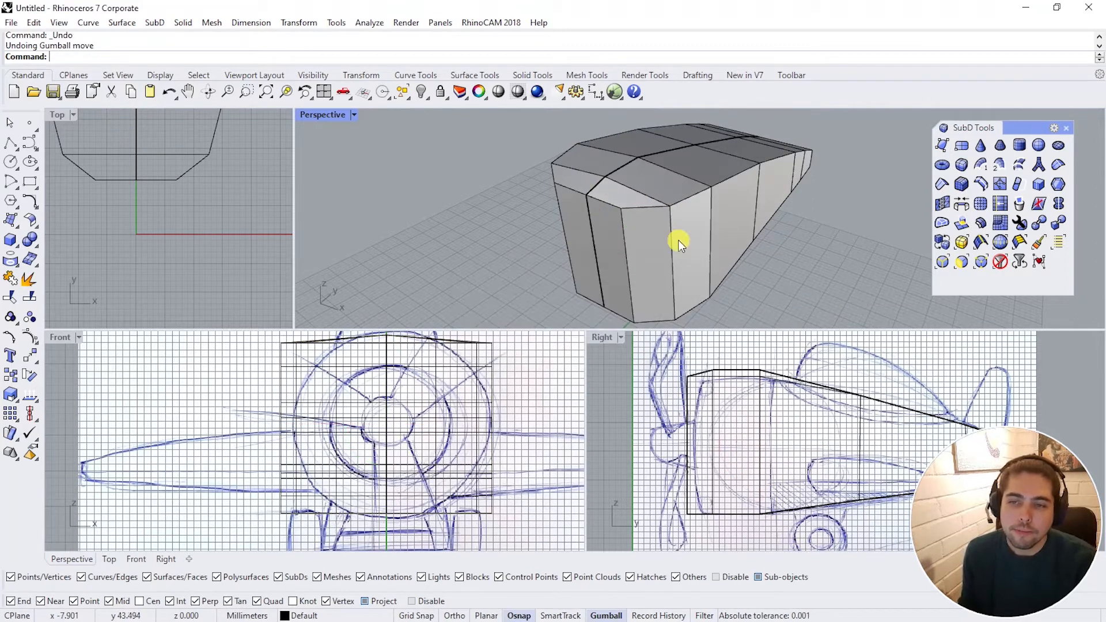
# Step: Select the original half's edge loop behind the nose with a single loop selection, and clear the selection
pyautogui.moveTo(674, 239); pyautogui.dragTo(683, 252, button='right')
pyautogui.click(705, 184)
pyautogui.moveTo(705, 184); pyautogui.dragTo(736, 185, button='right')
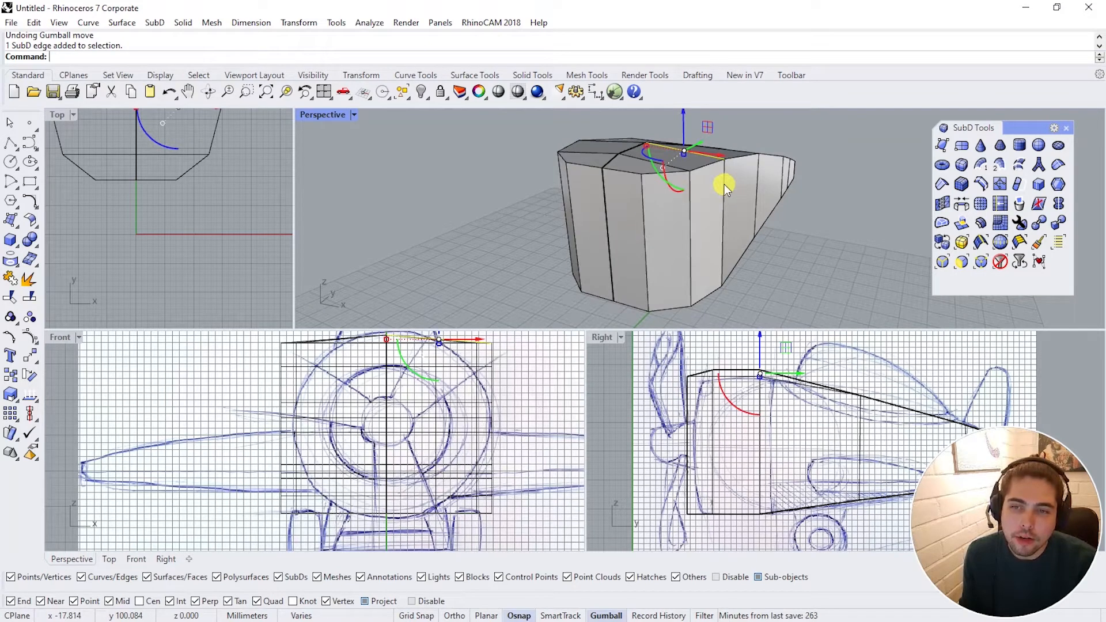
pyautogui.keyDown('shift'); pyautogui.doubleClick(723, 184); pyautogui.keyUp('shift')
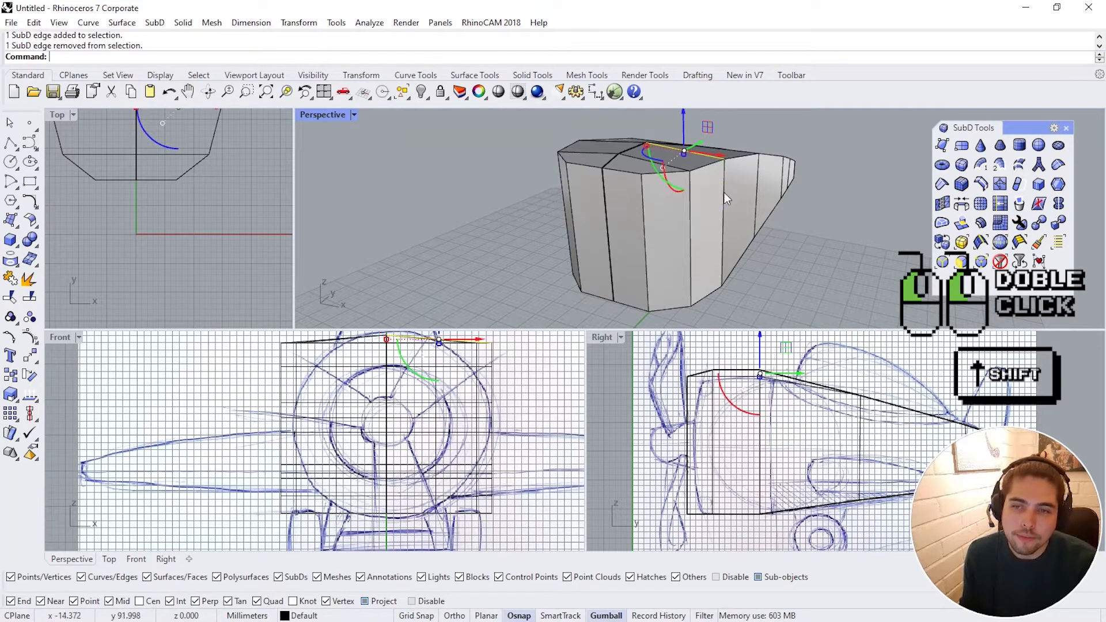
pyautogui.moveTo(724, 192); pyautogui.dragTo(760, 193, button='right')
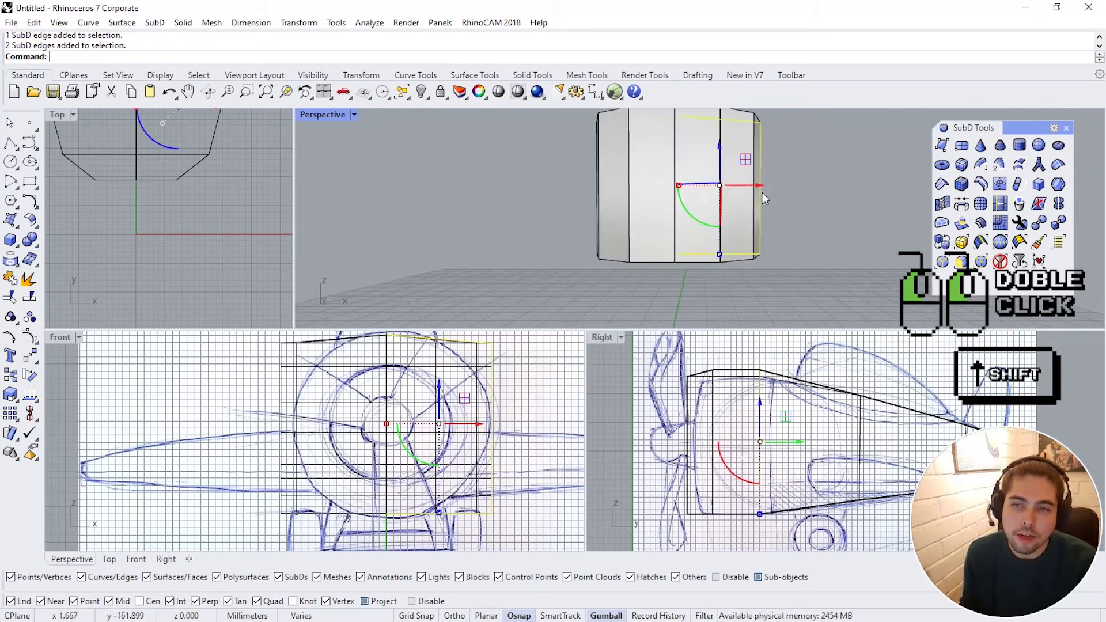
pyautogui.moveTo(780, 257); pyautogui.dragTo(843, 315, button='right')
pyautogui.click(841, 309)
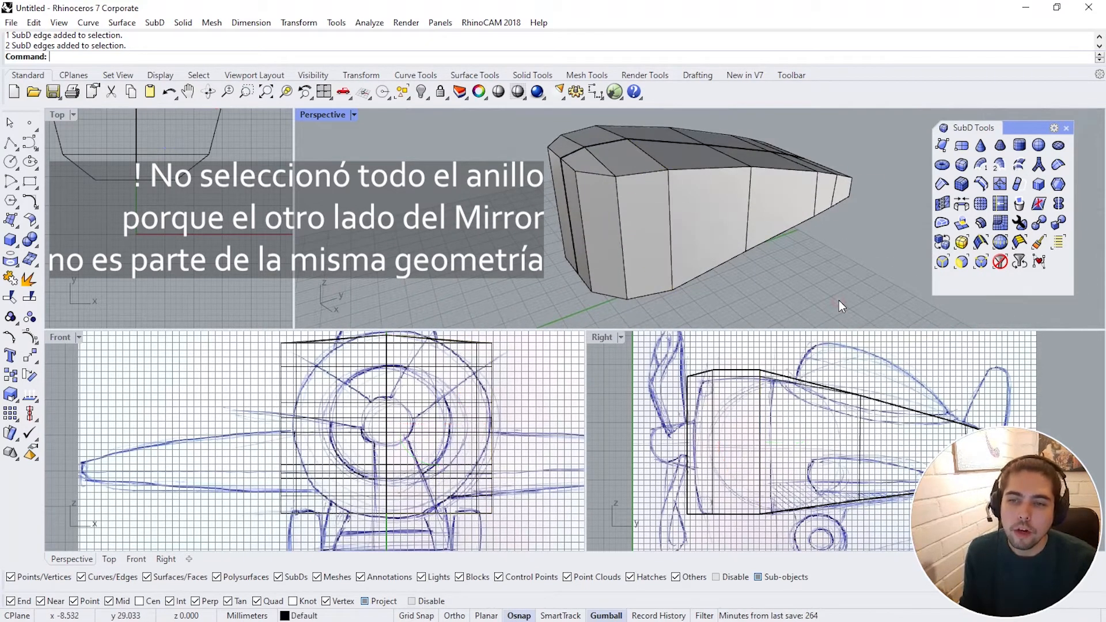
# Step: Select the fuselage's side faces from the nose toward the tail one at a time, clearing the selection each time
pyautogui.click(654, 253)
pyautogui.press('Escape')
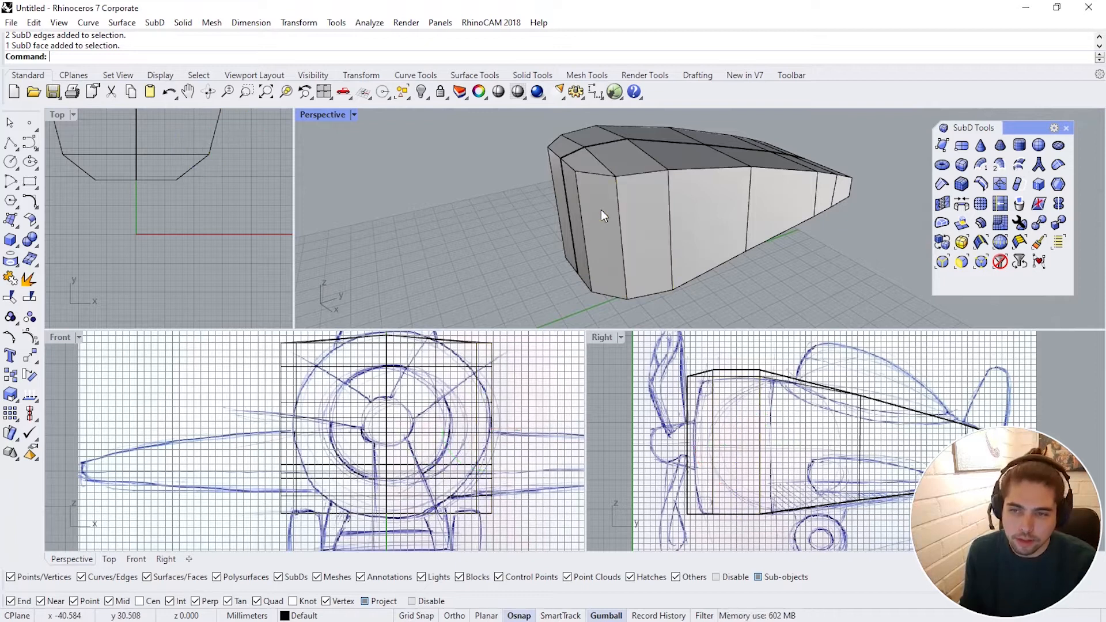
pyautogui.click(604, 214)
pyautogui.press('Escape')
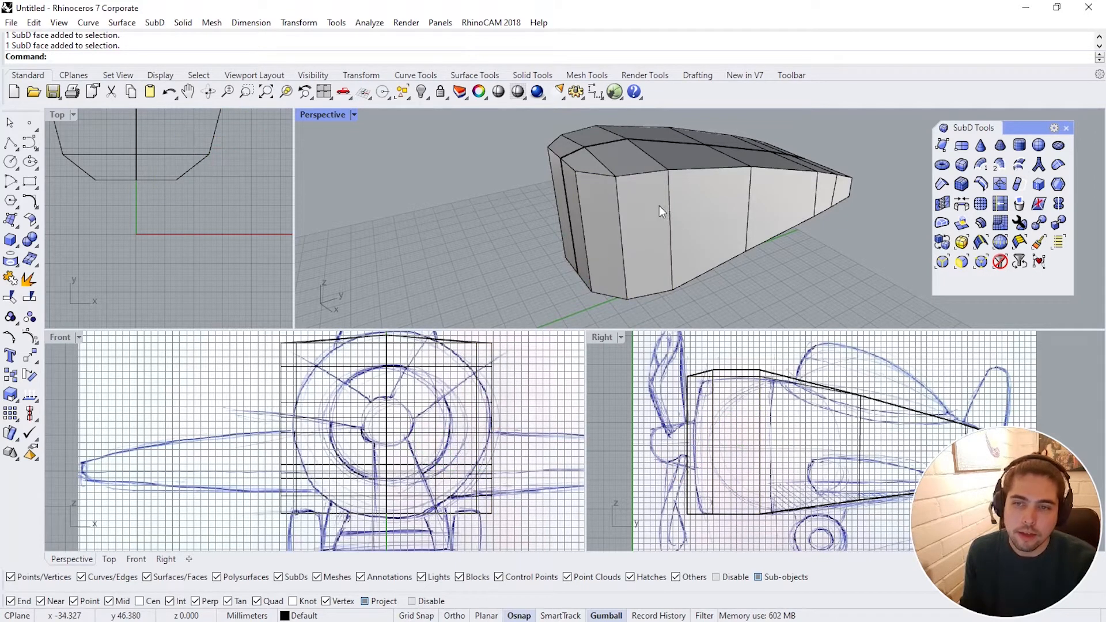
pyautogui.click(659, 206)
pyautogui.press('Escape')
pyautogui.click(720, 187)
pyautogui.click(790, 189)
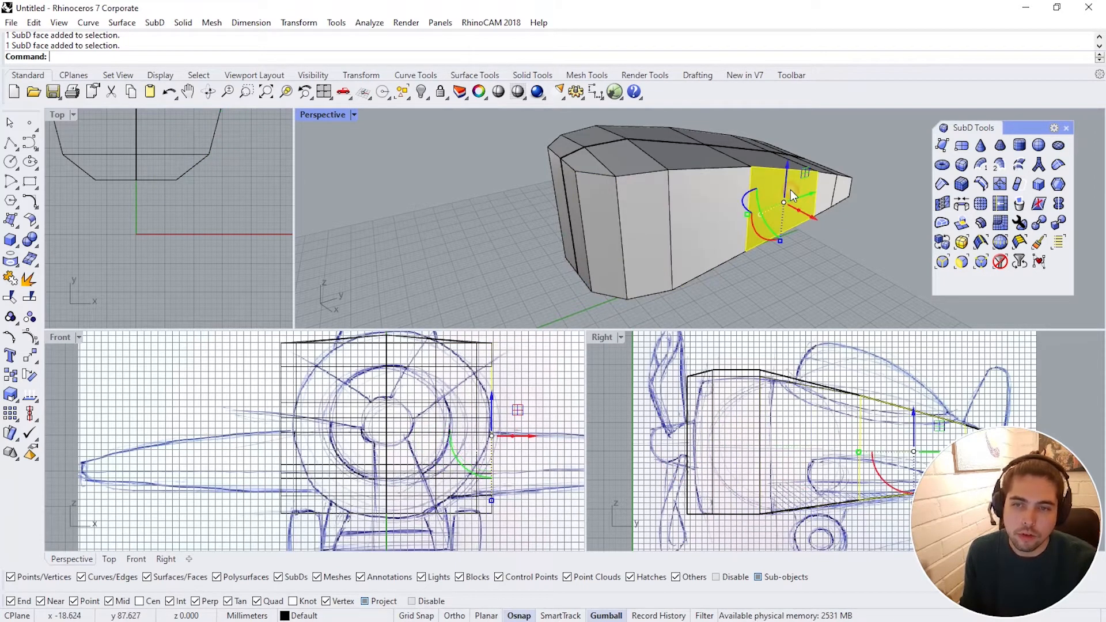
pyautogui.press('Escape')
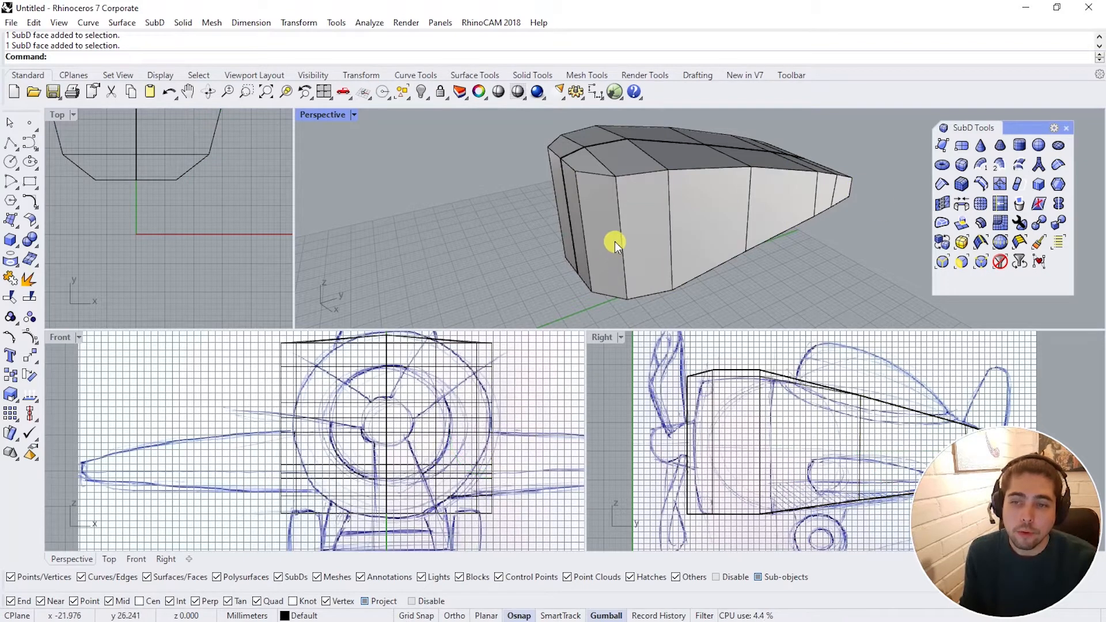
# Step: Select the run of fuselage side faces from the front corner to the tail, and switch the SubD display from flat to smooth
pyautogui.click(611, 241)
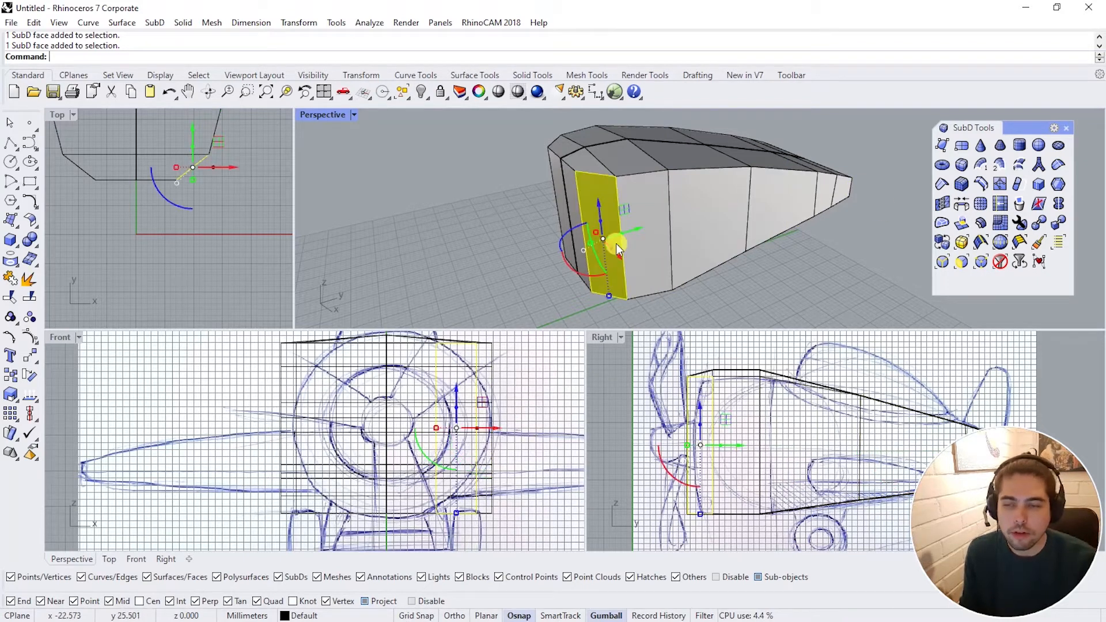
pyautogui.keyDown('shift'); pyautogui.click(659, 207); pyautogui.keyUp('shift')
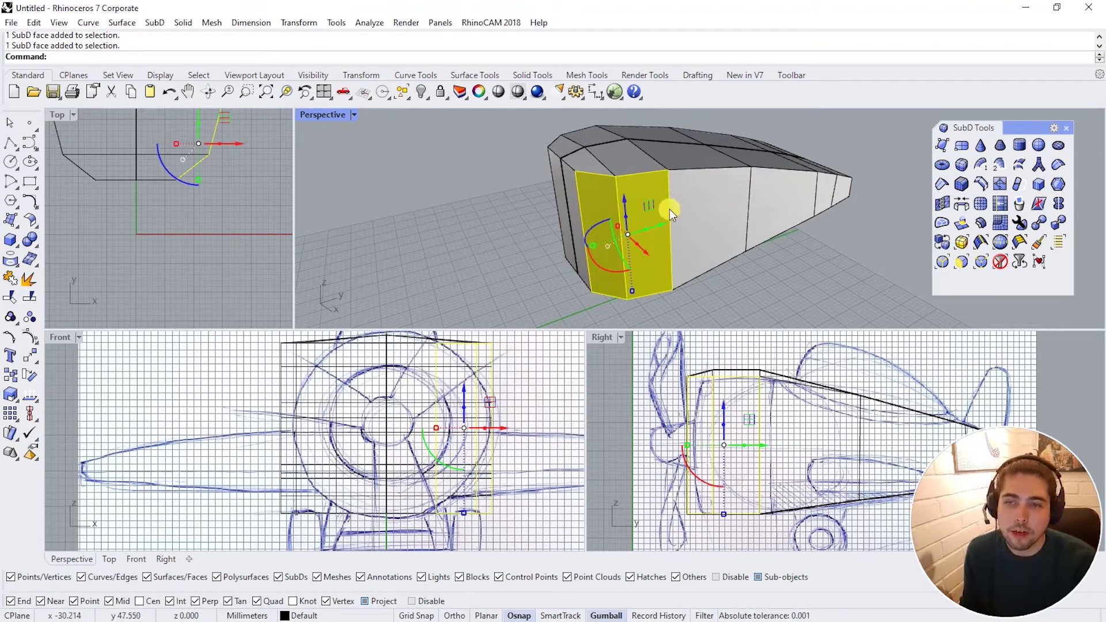
pyautogui.keyDown('shift'); pyautogui.doubleClick(701, 217); pyautogui.keyUp('shift')
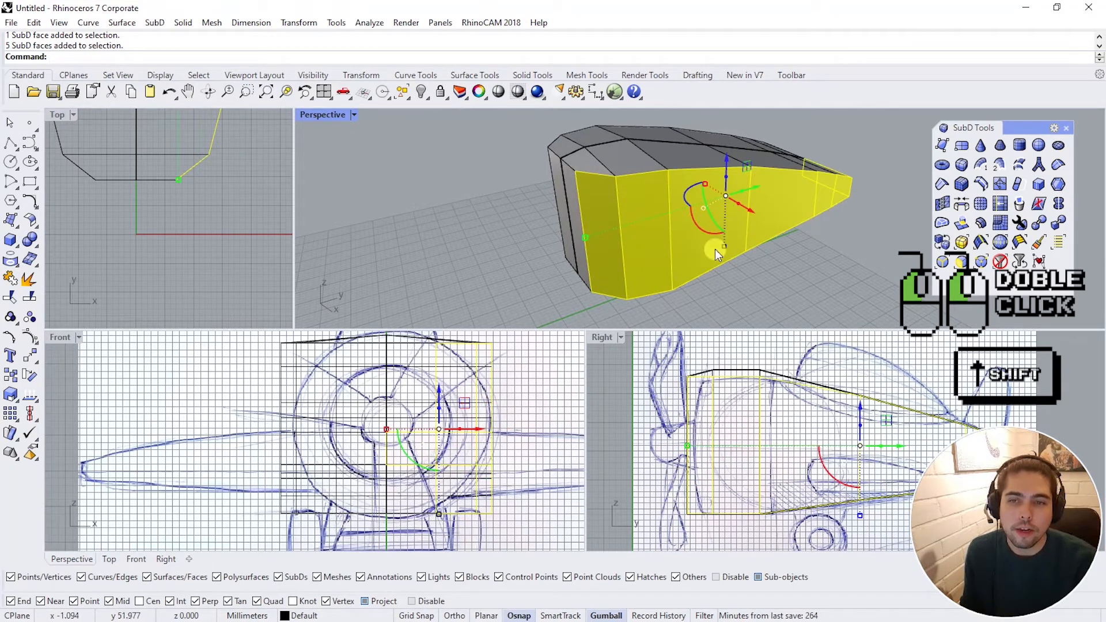
pyautogui.moveTo(714, 249); pyautogui.dragTo(733, 221, button='right')
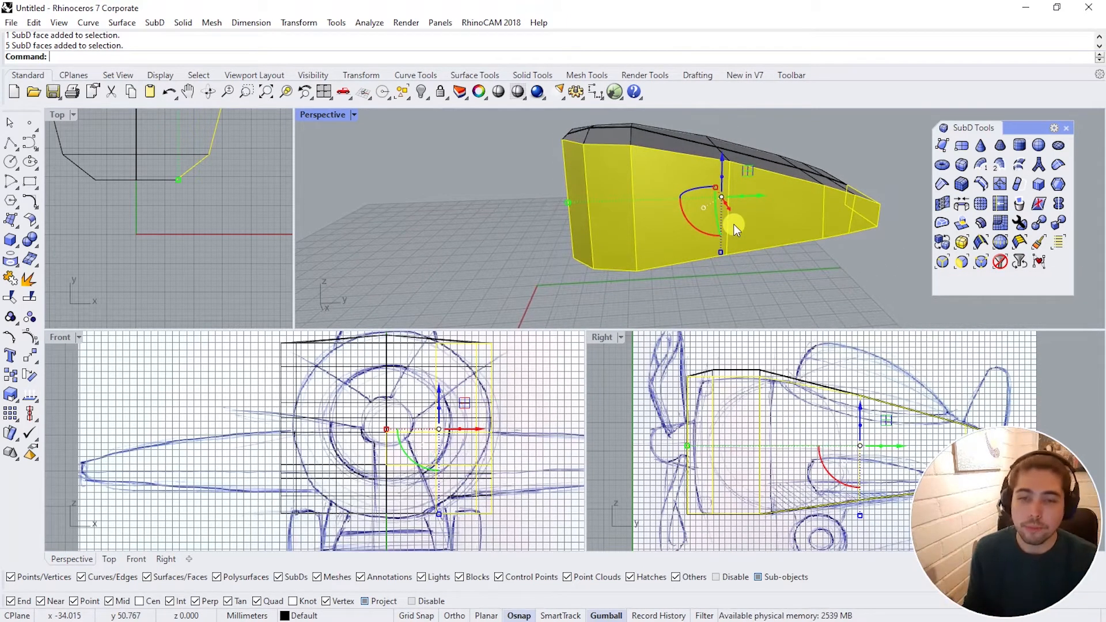
pyautogui.press('Tab')
pyautogui.moveTo(576, 280); pyautogui.dragTo(726, 282, button='right')
pyautogui.click(800, 282)
# Step: Select the original half's edge loop behind the nose and scale it down slightly in height
pyautogui.moveTo(594, 248); pyautogui.dragTo(815, 176, button='right')
pyautogui.keyDown('ctrl'); pyautogui.keyDown('shift'); pyautogui.click(620, 171); pyautogui.keyUp('shift'); pyautogui.keyUp('ctrl')
pyautogui.keyDown('ctrl'); pyautogui.keyDown('shift'); pyautogui.doubleClick(636, 205); pyautogui.keyUp('shift'); pyautogui.keyUp('ctrl')
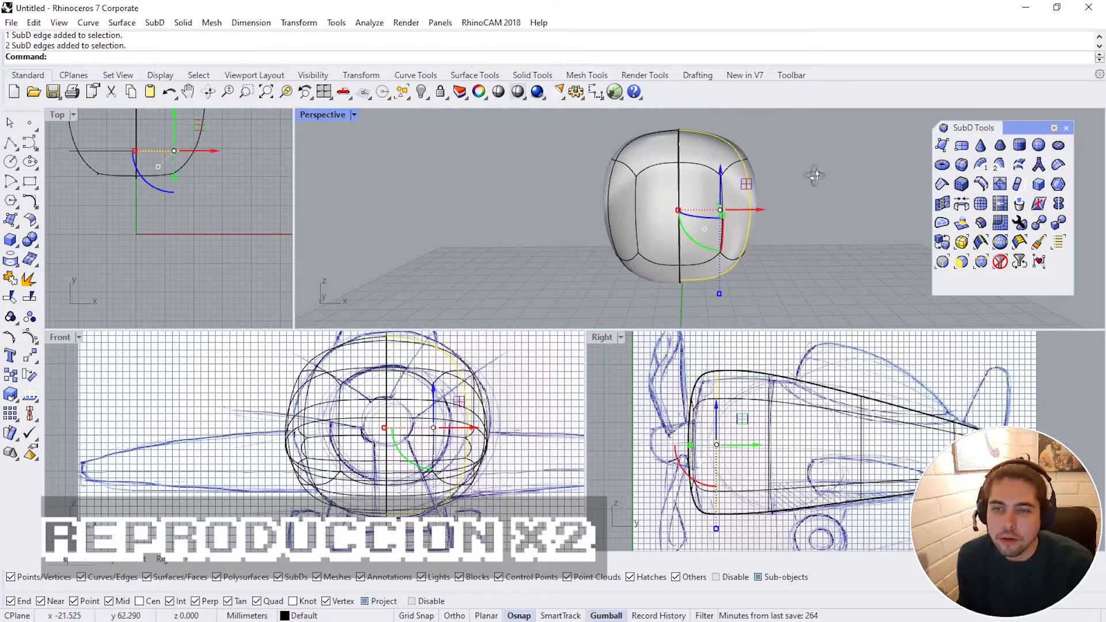
pyautogui.scroll(3, 712, 282)
pyautogui.moveTo(712, 282); pyautogui.dragTo(746, 270, button='right')
pyautogui.scroll(-2, 746, 270)
pyautogui.moveTo(741, 273); pyautogui.dragTo(735, 270)
pyautogui.moveTo(735, 269); pyautogui.dragTo(696, 273, button='right')
pyautogui.moveTo(701, 218); pyautogui.dragTo(740, 214, button='right')
# Step: Try shifting the edge loop behind the nose slightly sideways
pyautogui.scroll(3, 740, 214)
pyautogui.moveTo(768, 200); pyautogui.dragTo(765, 200)
pyautogui.moveTo(770, 201); pyautogui.dragTo(727, 265, button='right')
pyautogui.scroll(-3, 780, 209)
pyautogui.scroll(3, 772, 216)
# Step: Select the front face's three outer edges, try reducing their height and moving them outward, and undo the outward move
pyautogui.click(728, 265)
pyautogui.keyDown('shift'); pyautogui.click(750, 196); pyautogui.keyUp('shift')
pyautogui.keyDown('shift'); pyautogui.click(741, 143); pyautogui.keyUp('shift')
pyautogui.moveTo(725, 284); pyautogui.dragTo(725, 273)
pyautogui.moveTo(767, 182); pyautogui.dragTo(790, 184)
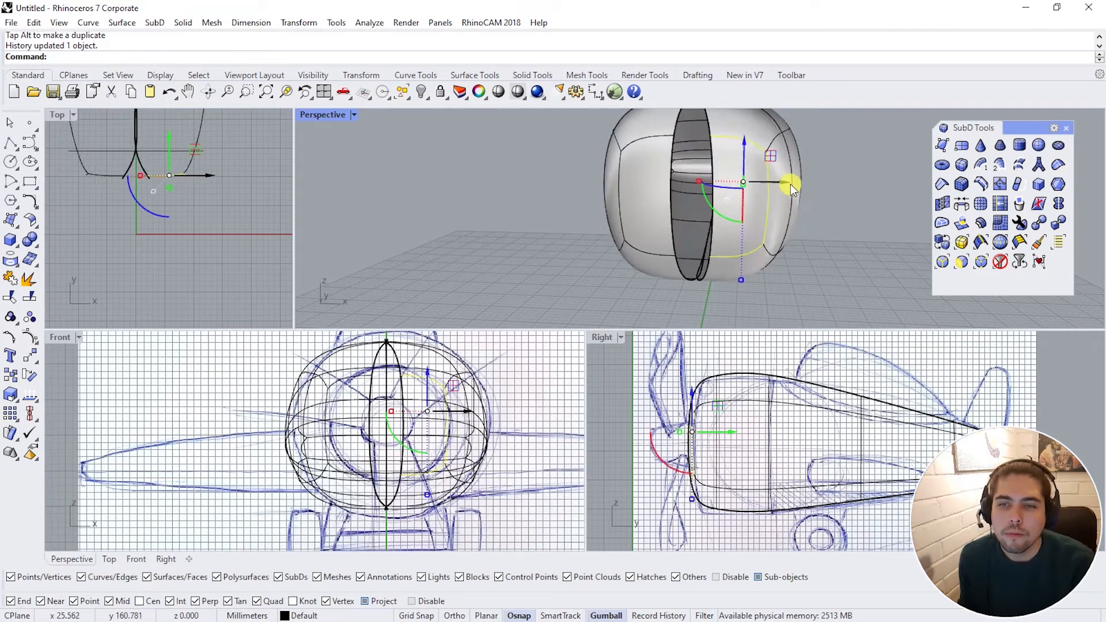
pyautogui.hotkey('ctrl', 'z')
# Step: Examine the centre seam around the nose and undo the preceding edge scaling and loop shift
pyautogui.click(777, 193)
pyautogui.moveTo(777, 192); pyautogui.dragTo(720, 218, button='right')
pyautogui.press('Escape')
pyautogui.press('Tab')
pyautogui.press('Tab')
pyautogui.scroll(6, 578, 182)
pyautogui.click(576, 156)
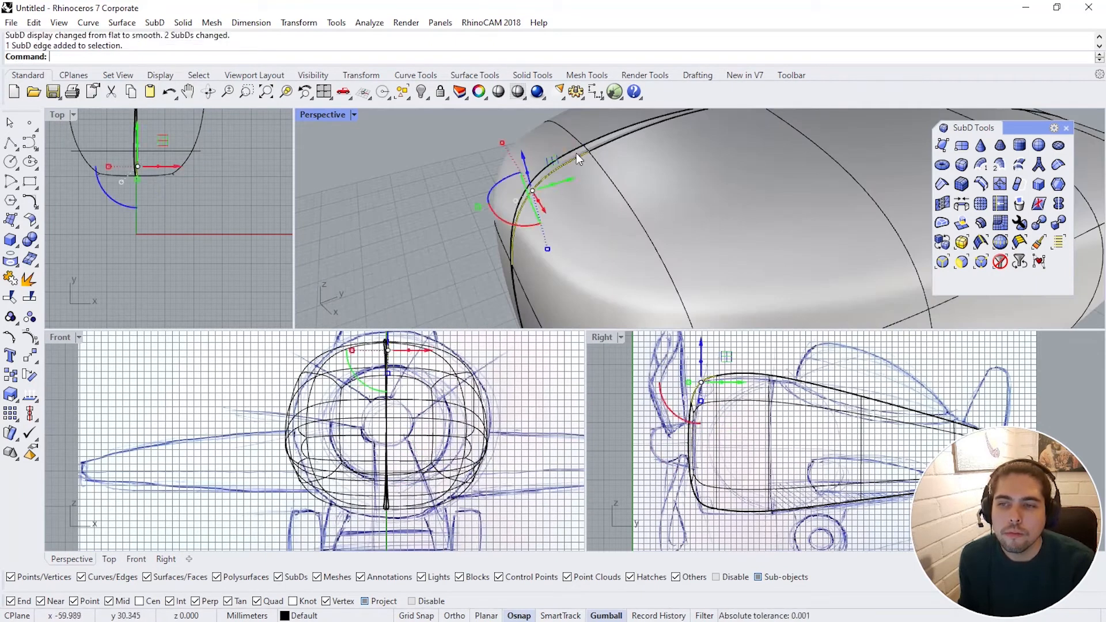
pyautogui.click(575, 154)
pyautogui.moveTo(582, 155); pyautogui.dragTo(714, 154, button='right')
pyautogui.click(716, 156)
pyautogui.scroll(-6, 745, 190)
pyautogui.scroll(7, 743, 226)
pyautogui.press('Escape')
pyautogui.scroll(-6, 749, 223)
pyautogui.hotkey('ctrl', 'z')
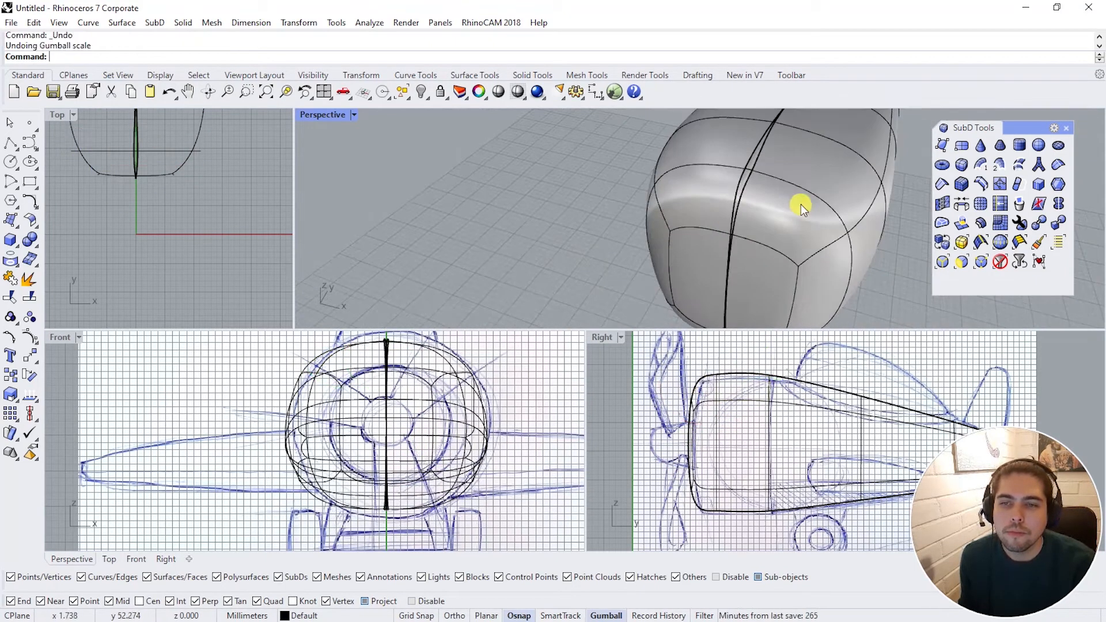
pyautogui.hotkey('ctrl', 'z')
# Step: Try moving the upper edge of the nose's front face sideways, and undo the move
pyautogui.click(775, 208)
pyautogui.moveTo(819, 224); pyautogui.dragTo(851, 231)
pyautogui.hotkey('ctrl', 'z')
# Step: Select the three outer edges of the original half's front face and scale them down slightly in height
pyautogui.moveTo(783, 238); pyautogui.dragTo(775, 167, button='right')
pyautogui.click(779, 165)
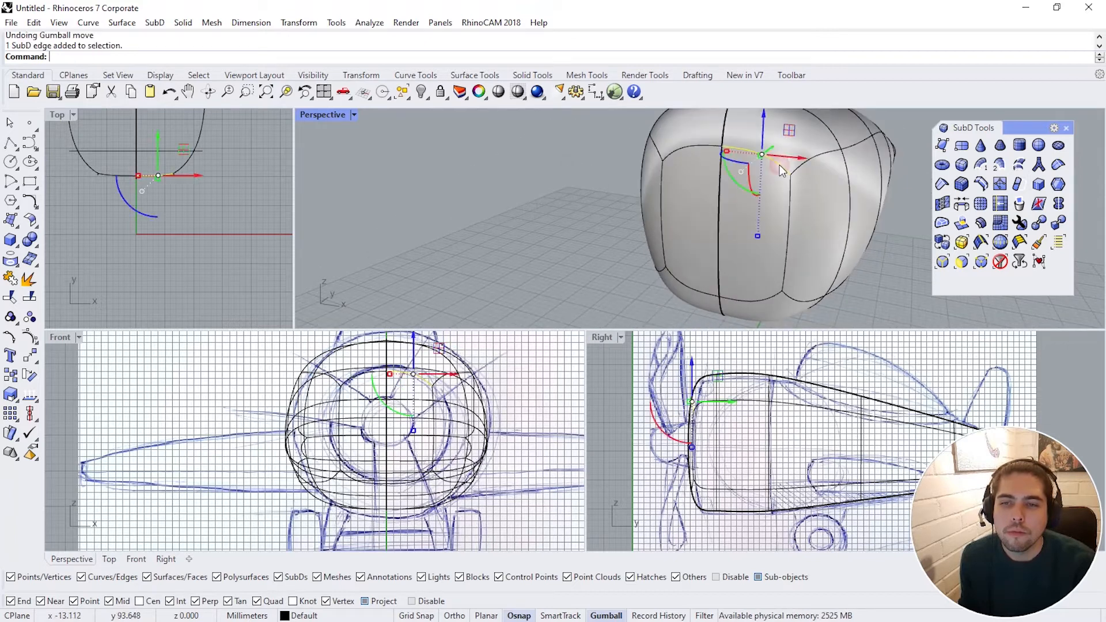
pyautogui.keyDown('shift'); pyautogui.click(788, 225); pyautogui.keyUp('shift')
pyautogui.keyDown('shift'); pyautogui.click(777, 294); pyautogui.keyUp('shift')
pyautogui.moveTo(756, 326); pyautogui.dragTo(757, 313)
pyautogui.moveTo(783, 256); pyautogui.dragTo(782, 283, button='right')
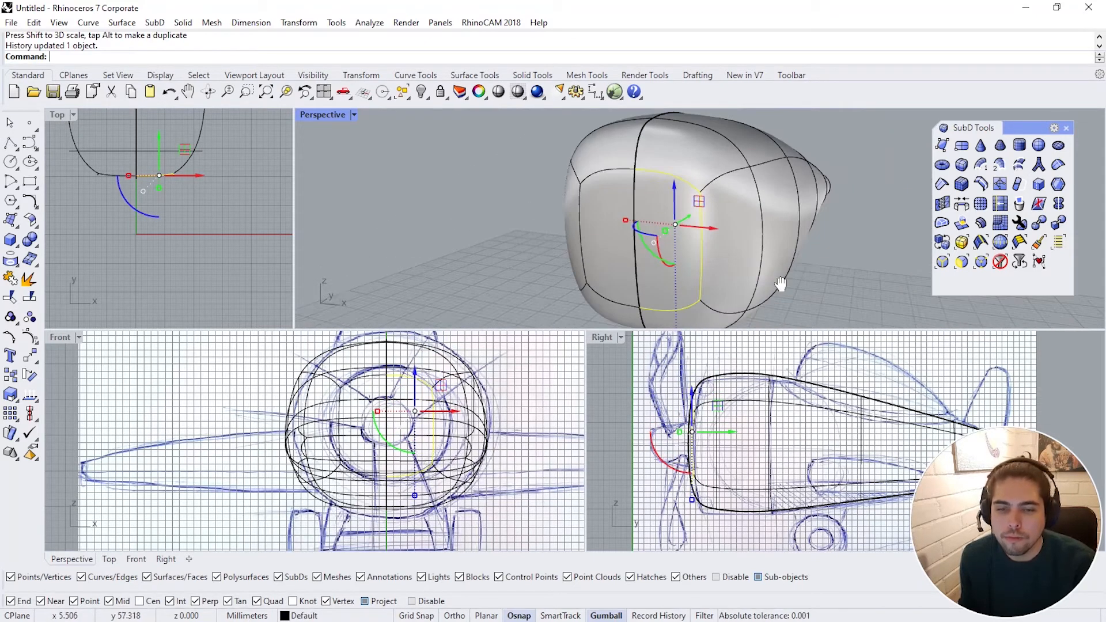
# Step: Try lowering the upper corner vertex of the nose's front face, and undo the move
pyautogui.click(701, 199)
pyautogui.press('Escape')
pyautogui.click(701, 192)
pyautogui.moveTo(700, 153); pyautogui.dragTo(700, 163)
pyautogui.hotkey('ctrl', 'z')
# Step: Select the upper and lower corner vertices of the original half's front face and move them slightly inward
pyautogui.click(733, 205)
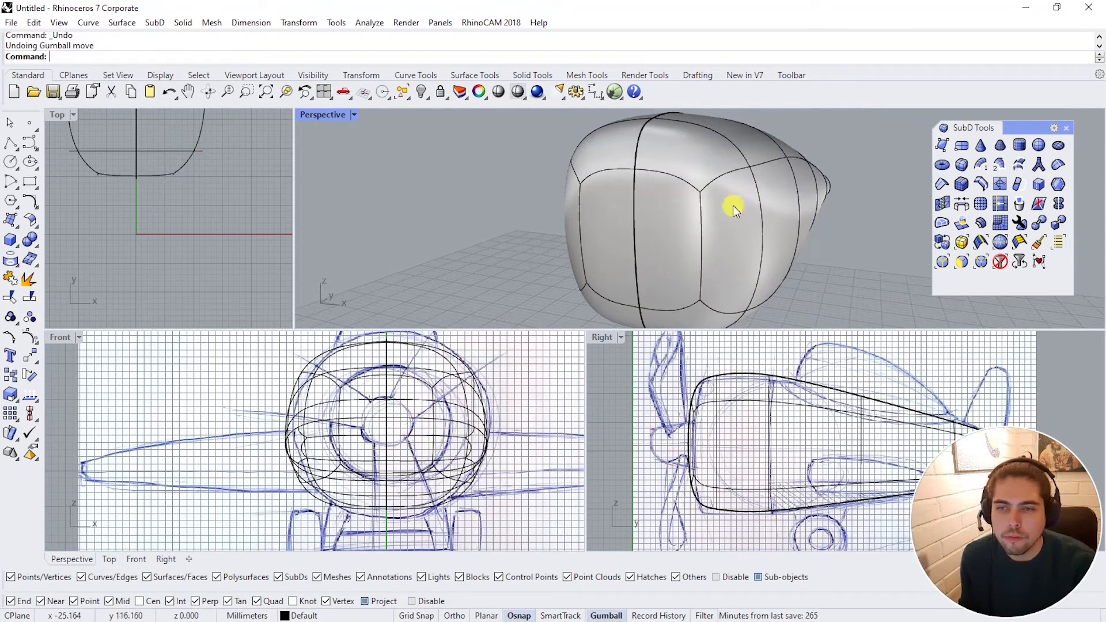
pyautogui.click(700, 300)
pyautogui.keyDown('shift'); pyautogui.click(701, 193); pyautogui.keyUp('shift')
pyautogui.moveTo(740, 253); pyautogui.dragTo(737, 253)
pyautogui.moveTo(759, 212)
pyautogui.mouseDown(button='right')
pyautogui.moveTo(797, 264)
pyautogui.moveTo(675, 245)
pyautogui.moveTo(758, 210)
pyautogui.mouseUp(button='right')
# Step: Move the vertical side edge just behind the nose slightly outward, and clear the selection
pyautogui.click(760, 212)
pyautogui.moveTo(805, 251); pyautogui.dragTo(807, 251)
pyautogui.click(755, 164)
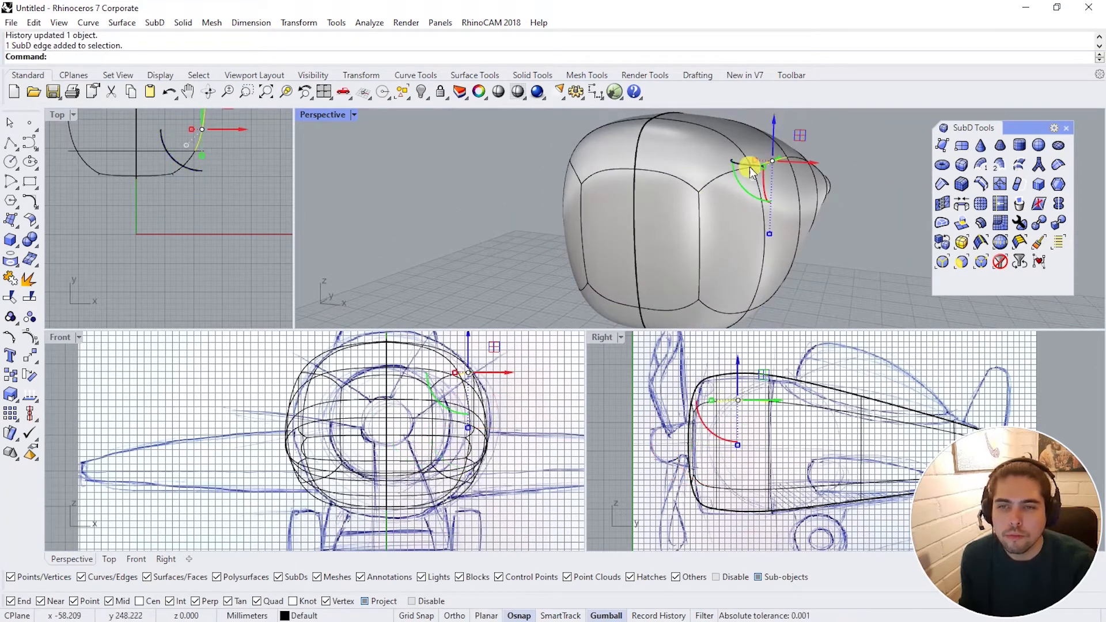
pyautogui.press('Escape')
# Step: Raise the upper corner vertex of the nose's front face slightly, and clear the selection
pyautogui.moveTo(799, 214); pyautogui.dragTo(780, 234, button='right')
pyautogui.click(732, 180)
pyautogui.moveTo(733, 136); pyautogui.dragTo(734, 130)
pyautogui.press('Escape')
pyautogui.moveTo(720, 254); pyautogui.dragTo(637, 289, button='right')
pyautogui.click(638, 289)
pyautogui.keyDown('shift'); pyautogui.click(723, 257); pyautogui.keyUp('shift')
pyautogui.press('Escape')
pyautogui.click(619, 256)
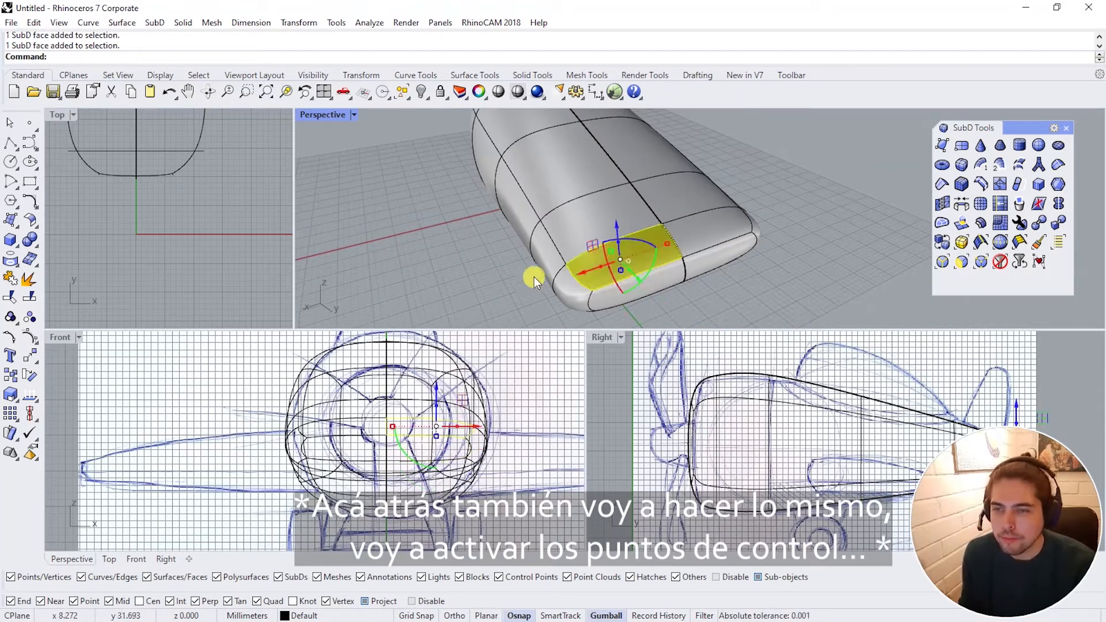
pyautogui.press('Escape')
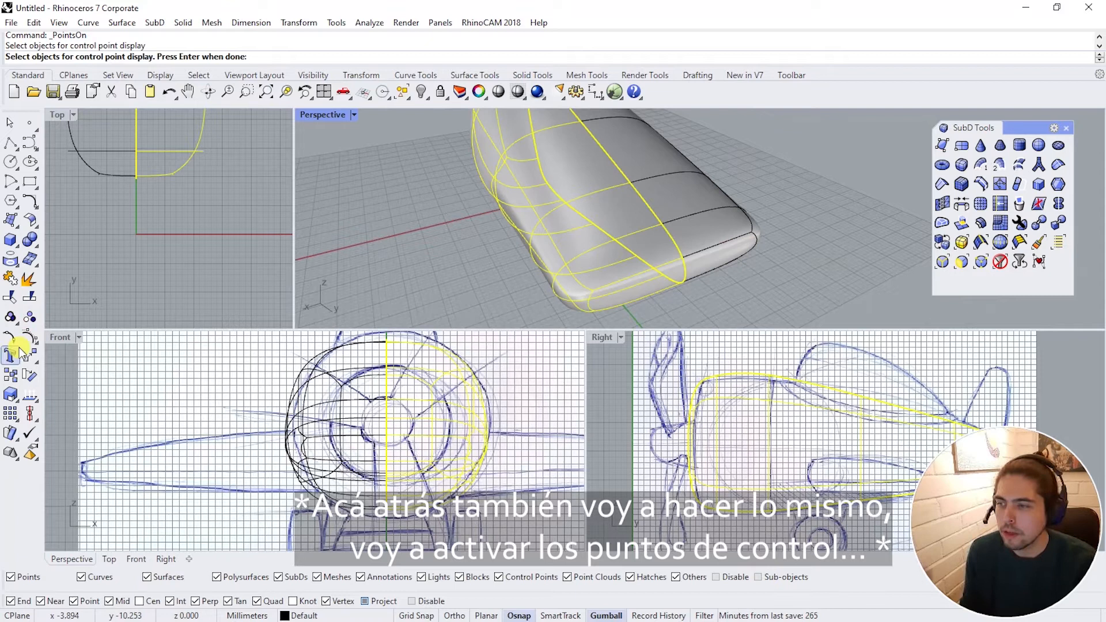
# Step: Turn on the original half's control points and pull the tail-end corner points inward toward the centreline
pyautogui.rightClick(589, 258)
pyautogui.moveTo(588, 258); pyautogui.dragTo(493, 279, button='right')
pyautogui.moveTo(458, 308); pyautogui.dragTo(403, 237)
pyautogui.moveTo(391, 275); pyautogui.dragTo(486, 288)
# Step: Select the side control points one row ahead of the tail end and pull them inward
pyautogui.moveTo(428, 168); pyautogui.dragTo(473, 284)
pyautogui.moveTo(472, 277); pyautogui.dragTo(423, 271, button='right')
pyautogui.moveTo(399, 162); pyautogui.dragTo(465, 273)
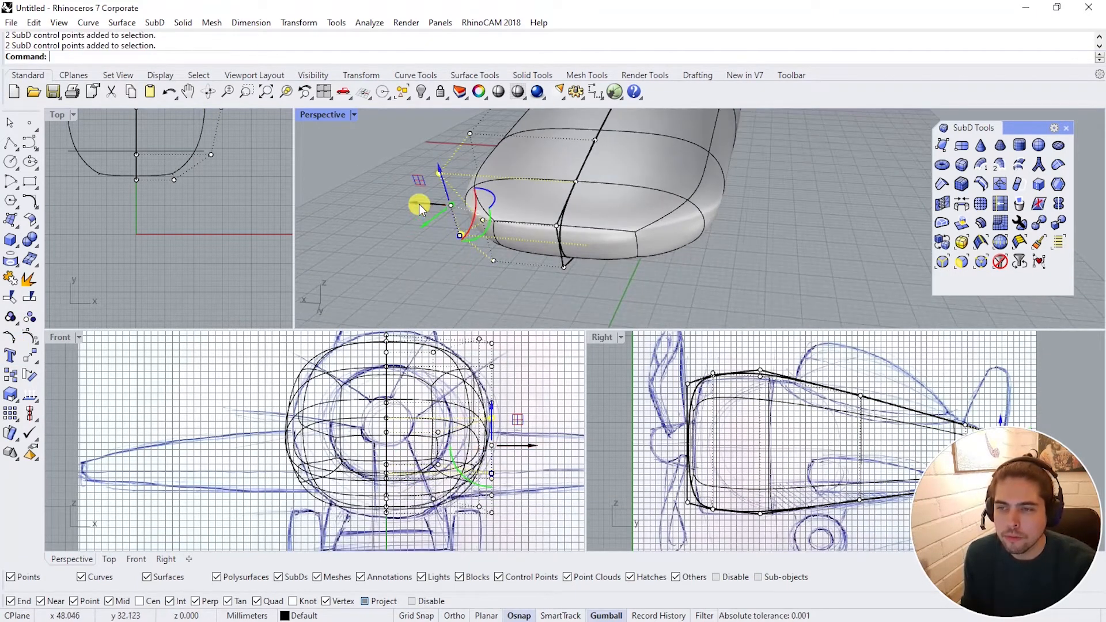
pyautogui.moveTo(419, 204); pyautogui.dragTo(463, 208)
# Step: Select the corner control points at the tail's end and adjust their position
pyautogui.moveTo(484, 190); pyautogui.dragTo(541, 224, button='right')
pyautogui.scroll(5, 542, 225)
pyautogui.keyDown('shift'); pyautogui.moveTo(565, 263); pyautogui.dragTo(565, 219, button='right'); pyautogui.keyUp('shift')
pyautogui.click(542, 281)
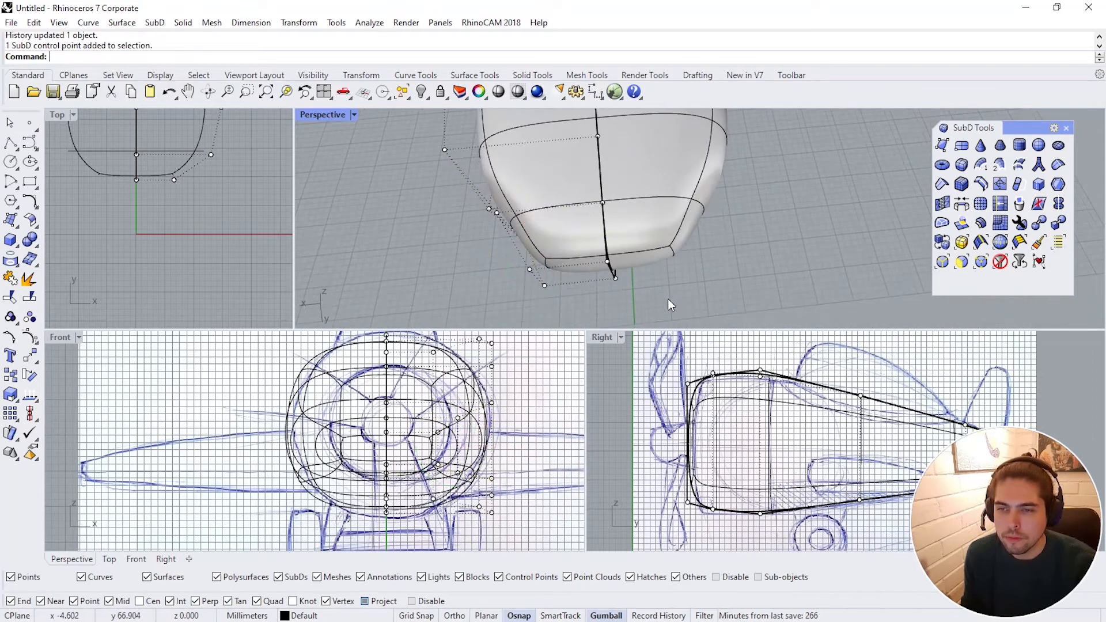
pyautogui.moveTo(669, 304); pyautogui.dragTo(763, 271, button='right')
pyautogui.moveTo(672, 317); pyautogui.dragTo(743, 253)
pyautogui.moveTo(718, 302); pyautogui.dragTo(731, 286)
# Step: Select the side control points ahead of the tail end and move them further toward the centreline
pyautogui.keyDown('shift'); pyautogui.moveTo(543, 322); pyautogui.dragTo(558, 260, button='right'); pyautogui.keyUp('shift')
pyautogui.moveTo(557, 315); pyautogui.dragTo(615, 153)
pyautogui.moveTo(568, 242); pyautogui.dragTo(591, 219)
pyautogui.moveTo(760, 224); pyautogui.dragTo(638, 289, button='right')
pyautogui.click(637, 269)
pyautogui.moveTo(582, 215)
pyautogui.mouseDown()
pyautogui.moveTo(623, 248)
pyautogui.moveTo(593, 230)
pyautogui.mouseUp()
# Step: Move the remaining side control points near the tail to smooth the taper, and turn off the control points
pyautogui.moveTo(578, 171); pyautogui.dragTo(635, 310)
pyautogui.moveTo(635, 310); pyautogui.dragTo(662, 301, button='right')
pyautogui.moveTo(592, 254); pyautogui.dragTo(623, 290)
pyautogui.click(632, 304)
pyautogui.moveTo(632, 304); pyautogui.dragTo(680, 240, button='right')
pyautogui.click(668, 240)
pyautogui.click(642, 236)
pyautogui.click(692, 412)
pyautogui.press('Escape')
# Step: Move the tail end's side edge and the next vertical side edge ahead of it inward on the original half
pyautogui.keyDown('ctrl'); pyautogui.keyDown('shift'); pyautogui.click(724, 283); pyautogui.keyUp('shift'); pyautogui.keyUp('ctrl')
pyautogui.moveTo(724, 282); pyautogui.dragTo(700, 281, button='right')
pyautogui.keyDown('ctrl'); pyautogui.keyDown('shift'); pyautogui.click(694, 279); pyautogui.keyUp('shift'); pyautogui.keyUp('ctrl')
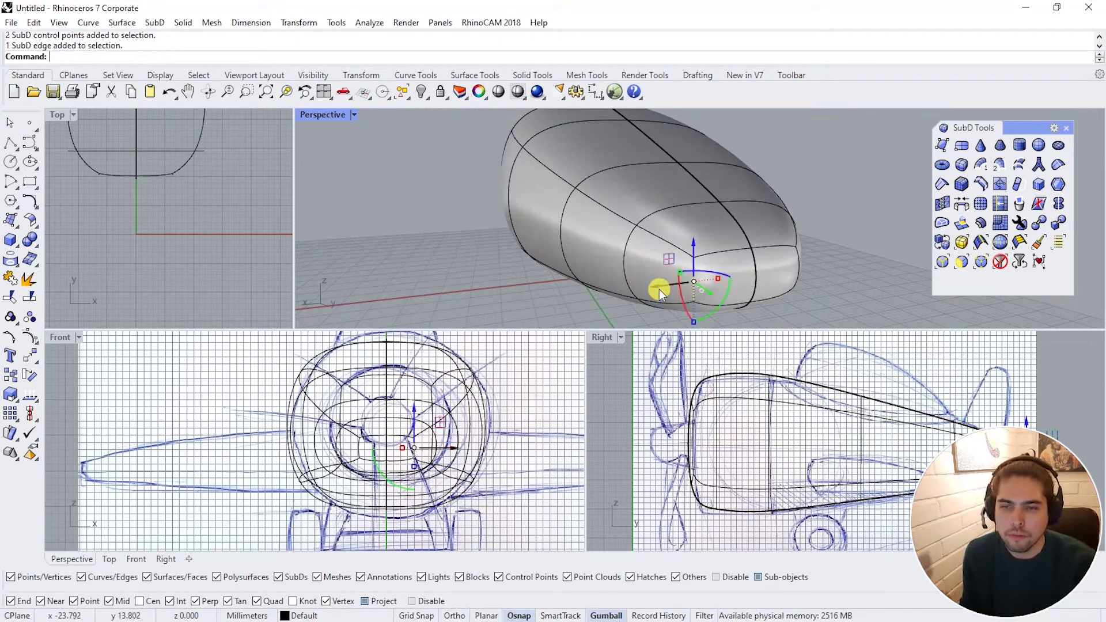
pyautogui.moveTo(659, 289); pyautogui.dragTo(672, 288)
pyautogui.press('Escape')
pyautogui.keyDown('ctrl'); pyautogui.keyDown('shift'); pyautogui.click(628, 256); pyautogui.keyUp('shift'); pyautogui.keyUp('ctrl')
pyautogui.moveTo(607, 268); pyautogui.dragTo(625, 264)
pyautogui.moveTo(772, 242); pyautogui.dragTo(691, 262, button='right')
pyautogui.press('Escape')
# Step: Move the next two vertical side edges toward the middle of the fuselage slightly inward on the original half
pyautogui.keyDown('ctrl'); pyautogui.keyDown('shift'); pyautogui.click(551, 235); pyautogui.keyUp('shift'); pyautogui.keyUp('ctrl')
pyautogui.moveTo(505, 235); pyautogui.dragTo(524, 237)
pyautogui.moveTo(533, 237); pyautogui.dragTo(645, 229, button='right')
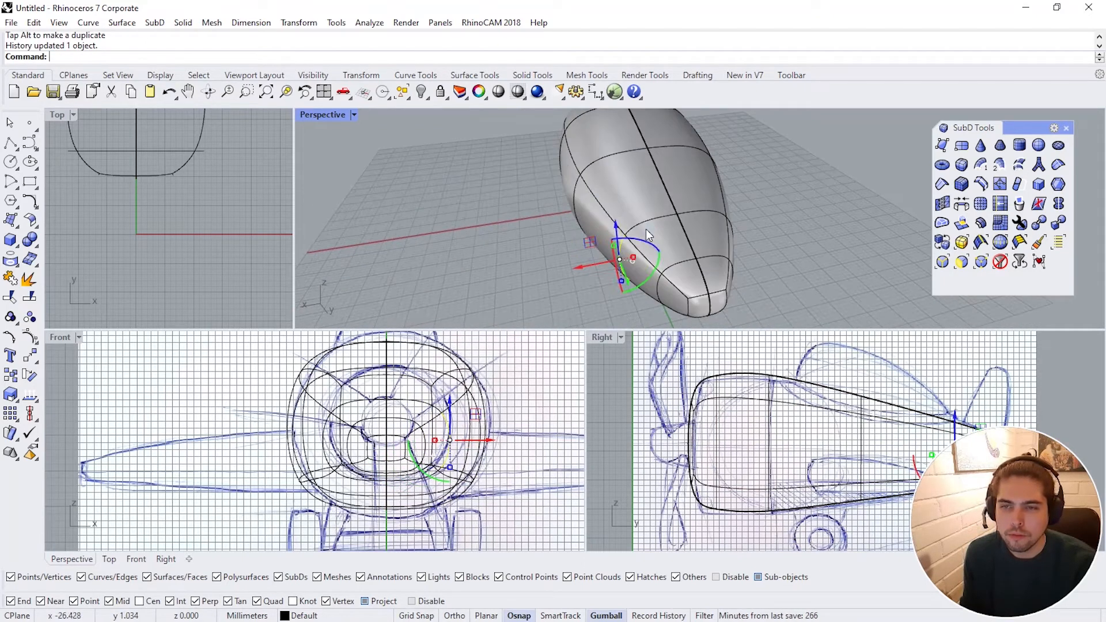
pyautogui.press('Escape')
pyautogui.keyDown('ctrl'); pyautogui.keyDown('shift'); pyautogui.click(578, 202); pyautogui.keyUp('shift'); pyautogui.keyUp('ctrl')
pyautogui.moveTo(535, 207); pyautogui.dragTo(544, 206)
pyautogui.scroll(-4, 202, 214)
# Step: Frame the whole fuselage in the Top view, switch that view to shaded display, and clear the selection
pyautogui.moveTo(202, 150); pyautogui.dragTo(219, 268, button='right')
pyautogui.moveTo(306, 135); pyautogui.dragTo(339, 174, button='right')
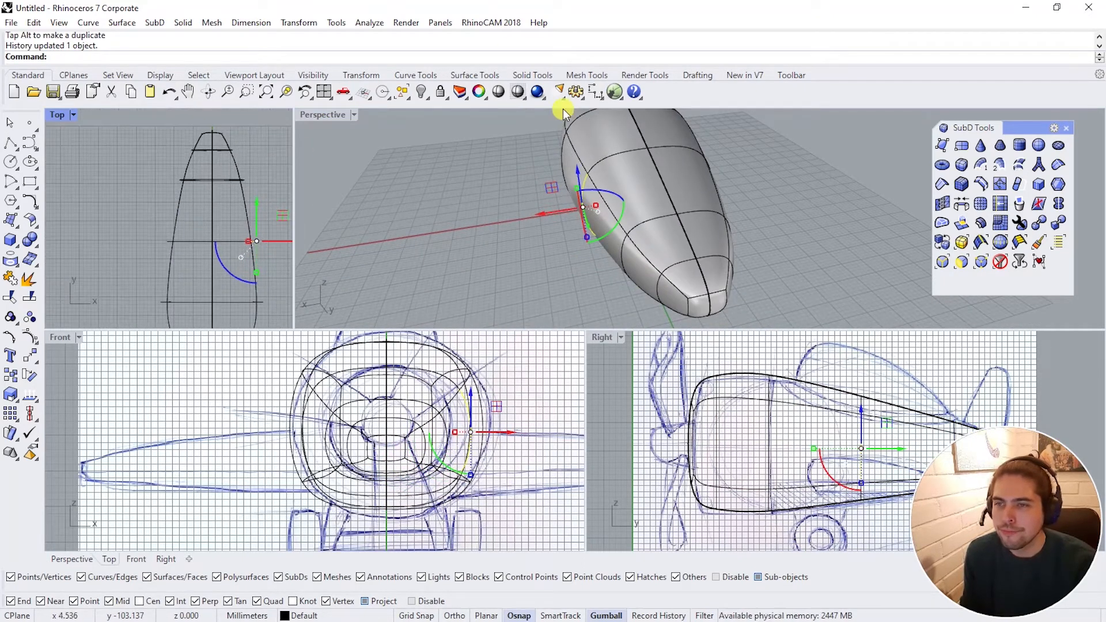
pyautogui.click(520, 91)
pyautogui.moveTo(130, 223); pyautogui.dragTo(89, 194, button='right')
pyautogui.click(778, 205)
# Step: Select the upper part of the fuselage near the nose and raise it slightly
pyautogui.moveTo(777, 205)
pyautogui.mouseDown(button='right')
pyautogui.moveTo(677, 198)
pyautogui.moveTo(499, 217)
pyautogui.moveTo(711, 242)
pyautogui.moveTo(593, 229)
pyautogui.moveTo(795, 202)
pyautogui.moveTo(700, 179)
pyautogui.moveTo(755, 132)
pyautogui.moveTo(709, 161)
pyautogui.mouseUp(button='right')
pyautogui.scroll(5, 696, 198)
pyautogui.keyDown('ctrl'); pyautogui.keyDown('shift'); pyautogui.click(700, 198); pyautogui.keyUp('shift'); pyautogui.keyUp('ctrl')
pyautogui.scroll(-4, 711, 242)
pyautogui.click(648, 198)
pyautogui.moveTo(645, 164); pyautogui.dragTo(645, 157)
pyautogui.moveTo(665, 223); pyautogui.dragTo(713, 190, button='right')
# Step: Move the original half's vertical side edge just behind the nose outward
pyautogui.click(779, 211)
pyautogui.moveTo(779, 211); pyautogui.dragTo(833, 229, button='right')
pyautogui.click(806, 228)
pyautogui.moveTo(816, 227); pyautogui.dragTo(829, 233)
pyautogui.moveTo(829, 236); pyautogui.dragTo(712, 239, button='right')
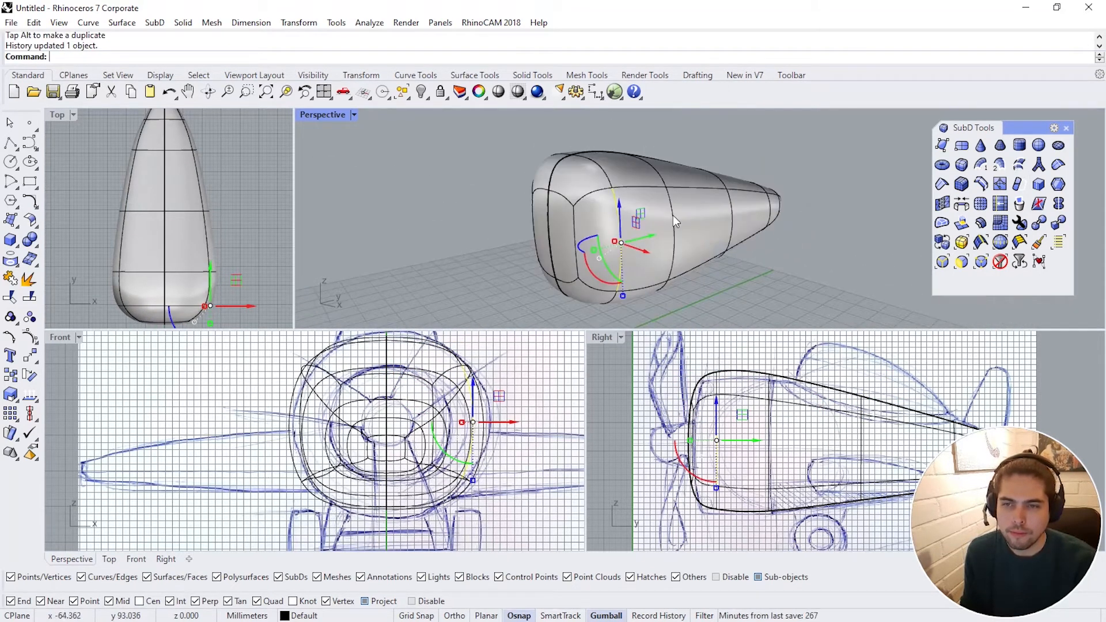
# Step: Move the second vertical side edge behind the nose outward, and clear the selection
pyautogui.click(673, 216)
pyautogui.moveTo(698, 246); pyautogui.dragTo(713, 253)
pyautogui.moveTo(714, 253); pyautogui.dragTo(579, 139, button='right')
pyautogui.click(734, 307)
# Step: Try moving a side edge near the tail on the mirrored half, and undo the move
pyautogui.click(715, 183)
pyautogui.keyDown('shift'); pyautogui.click(612, 206); pyautogui.keyUp('shift')
pyautogui.keyDown('ctrl'); pyautogui.click(611, 206); pyautogui.keyUp('ctrl')
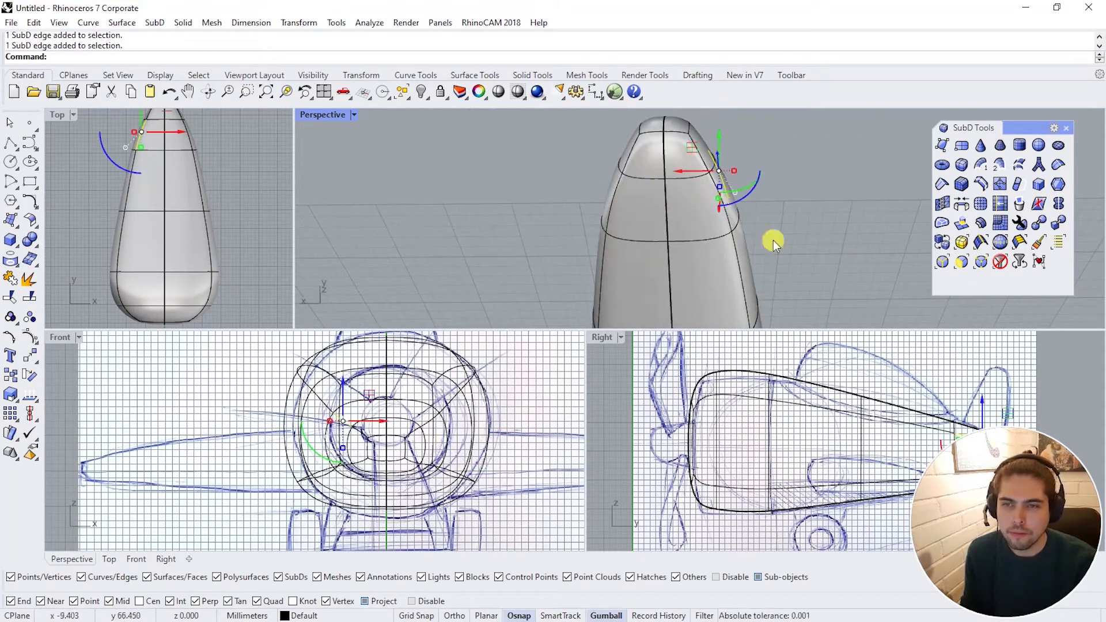
pyautogui.moveTo(773, 240); pyautogui.dragTo(680, 222, button='right')
pyautogui.moveTo(675, 218); pyautogui.dragTo(670, 216)
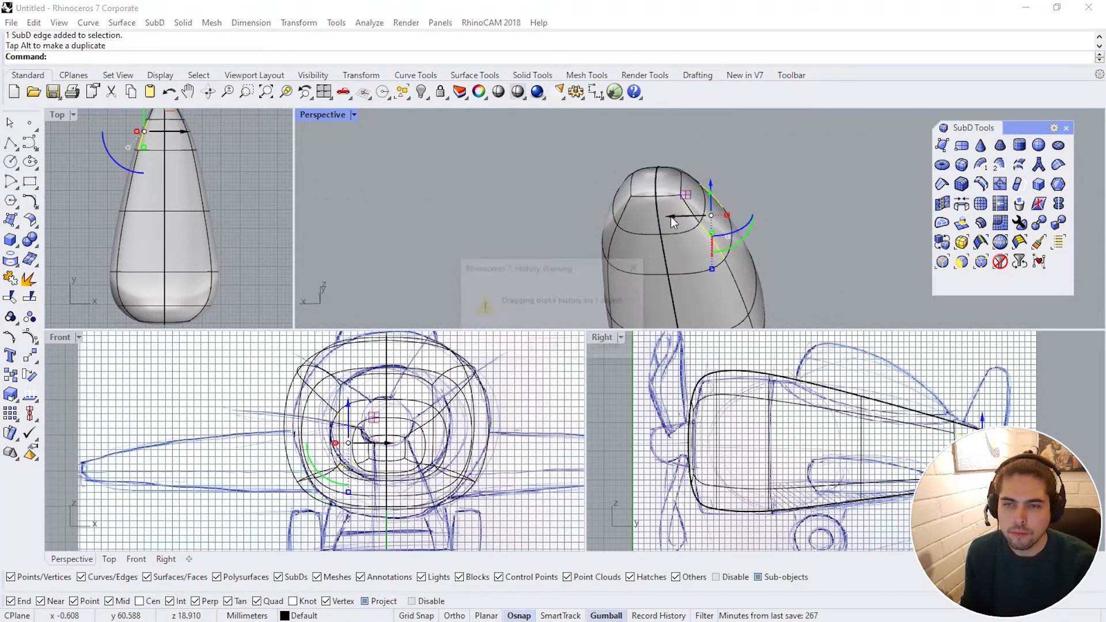
pyautogui.hotkey('ctrl', 'z')
# Step: Move the side edge near the tail on the original half slightly inward, and clear the selection
pyautogui.moveTo(671, 216); pyautogui.dragTo(609, 230, button='right')
pyautogui.moveTo(609, 230); pyautogui.dragTo(612, 230)
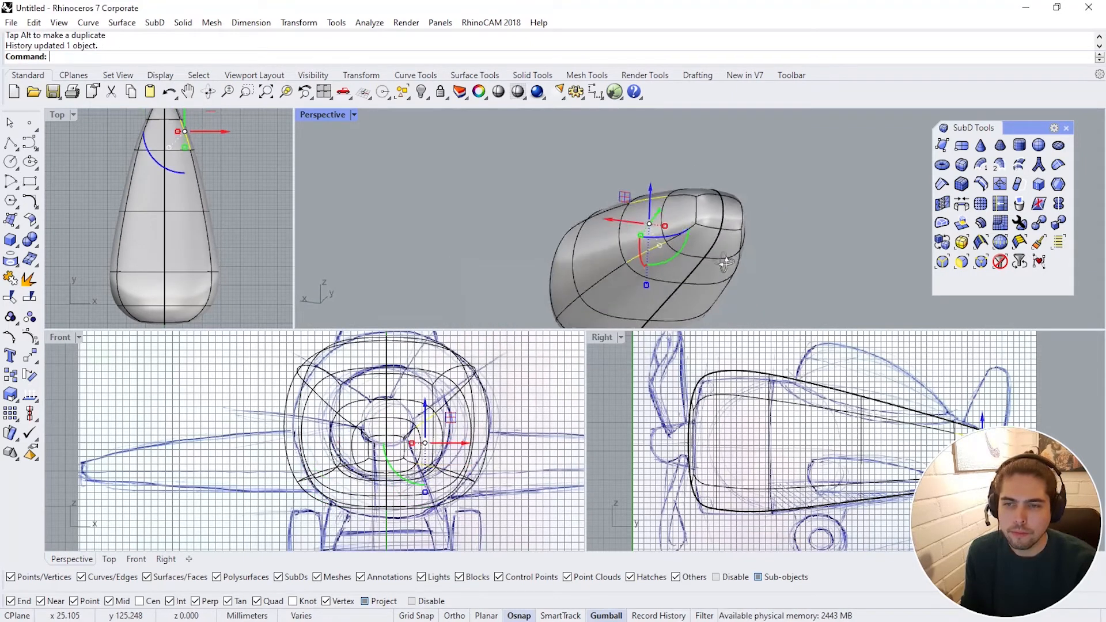
pyautogui.moveTo(611, 231); pyautogui.dragTo(806, 334, button='right')
pyautogui.click(755, 187)
pyautogui.click(618, 150)
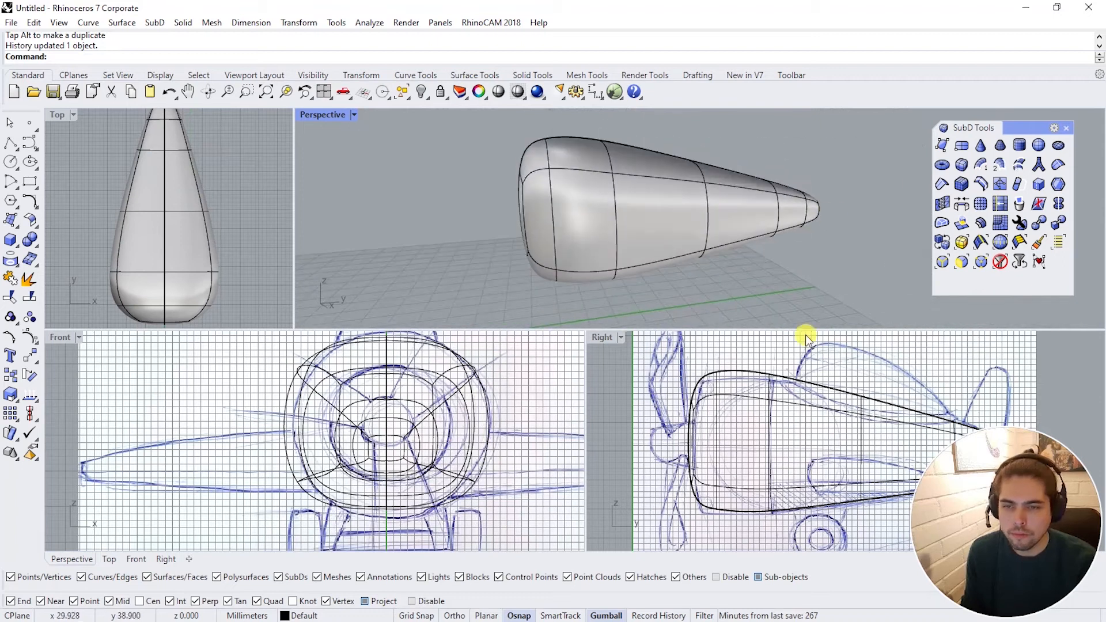
pyautogui.scroll(-3, 814, 455)
pyautogui.scroll(2, 784, 481)
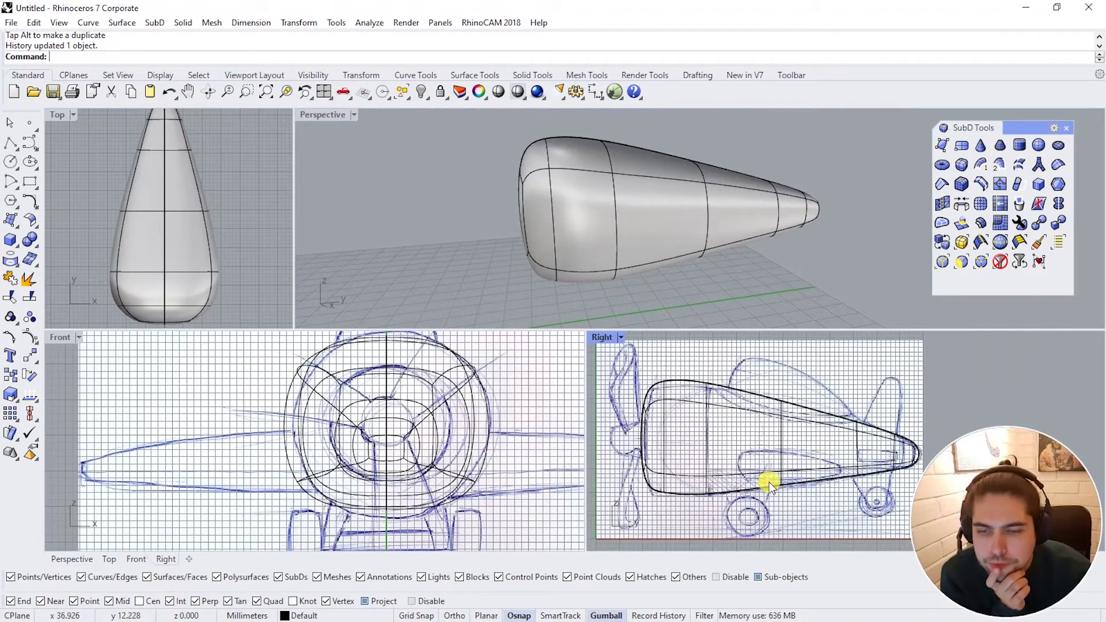
pyautogui.scroll(-1, 534, 465)
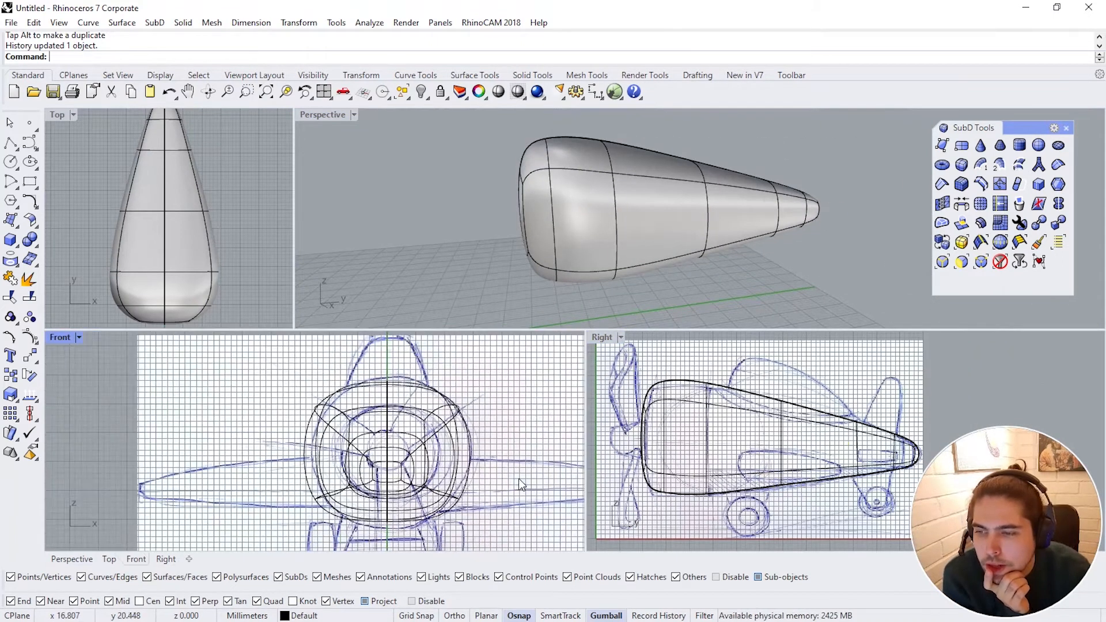
pyautogui.scroll(3, 881, 455)
pyautogui.moveTo(648, 210); pyautogui.dragTo(709, 246, button='right')
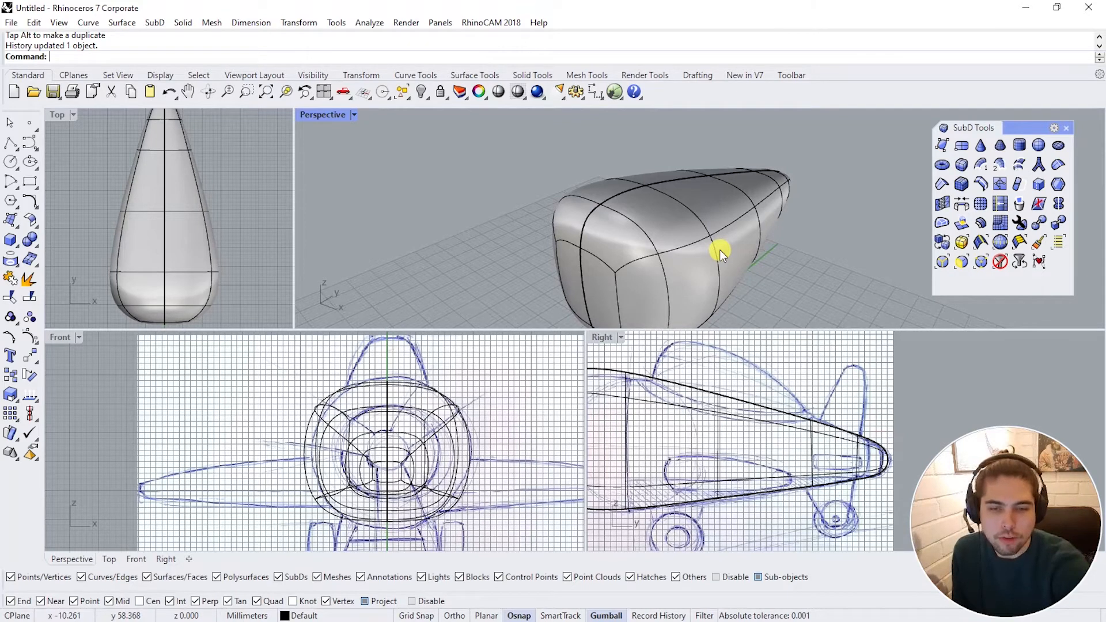
pyautogui.moveTo(720, 250); pyautogui.dragTo(669, 241, button='right')
pyautogui.keyDown('ctrl'); pyautogui.keyDown('shift'); pyautogui.click(622, 213); pyautogui.keyUp('shift'); pyautogui.keyUp('ctrl')
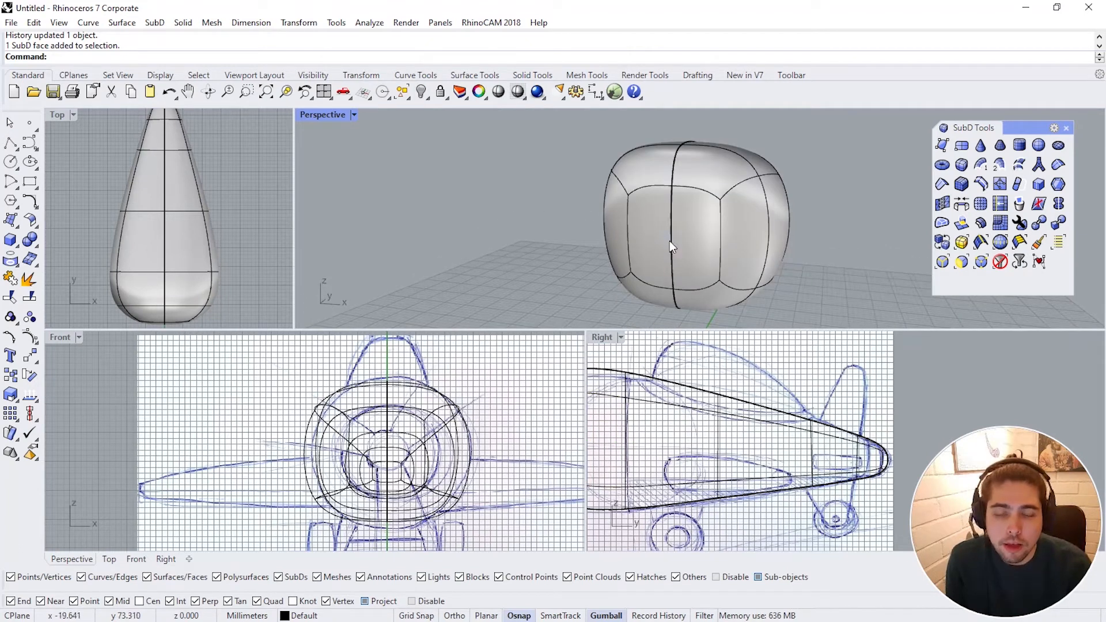
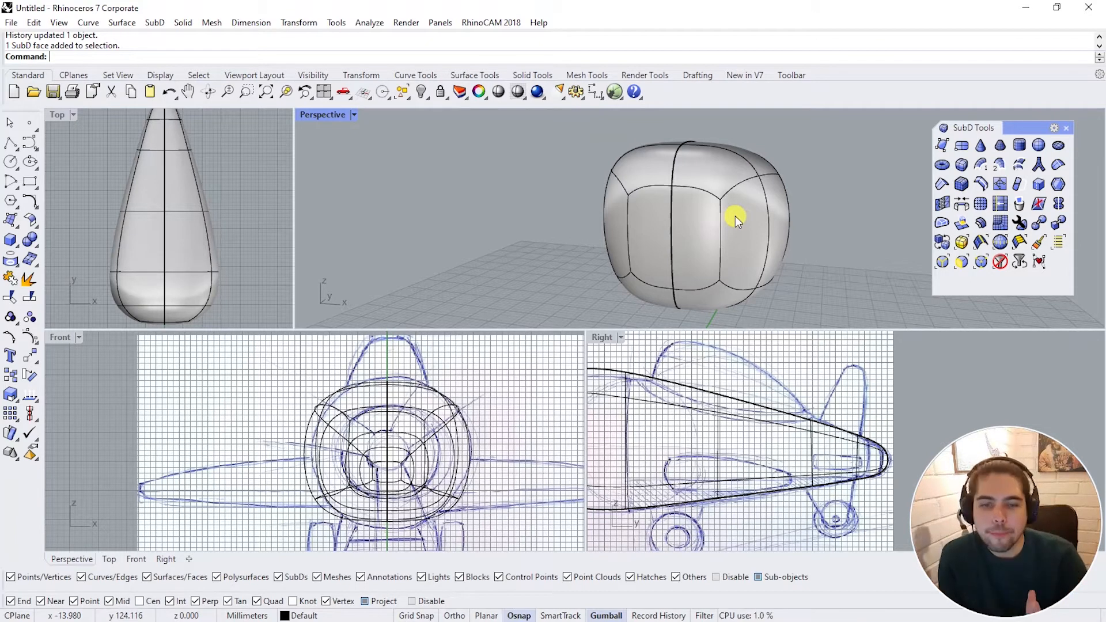
pyautogui.moveTo(735, 216); pyautogui.dragTo(675, 195, button='right')
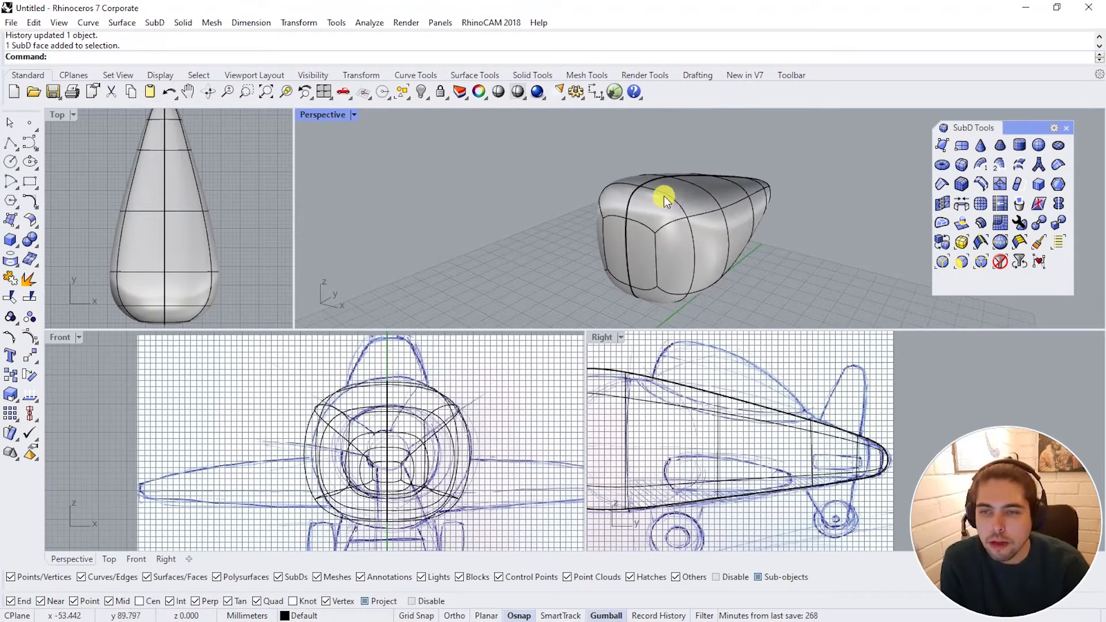
pyautogui.scroll(3, 665, 200)
pyautogui.keyDown('ctrl'); pyautogui.keyDown('shift'); pyautogui.click(652, 190); pyautogui.keyUp('shift'); pyautogui.keyUp('ctrl')
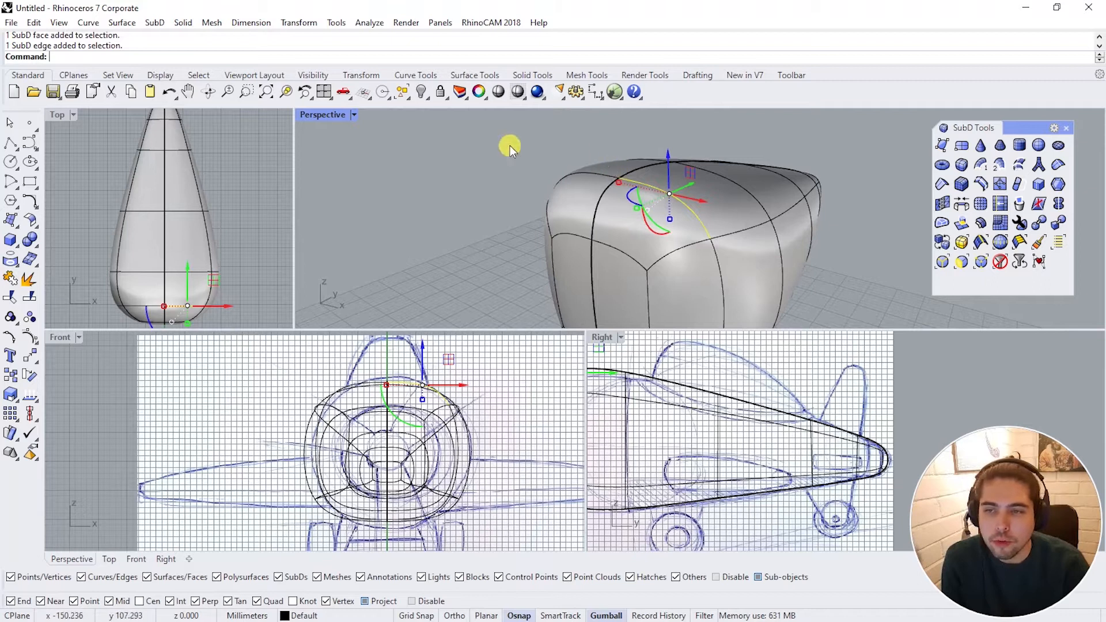
pyautogui.moveTo(510, 145); pyautogui.dragTo(676, 201, button='right')
pyautogui.keyDown('ctrl'); pyautogui.keyDown('shift'); pyautogui.click(673, 198); pyautogui.keyUp('shift'); pyautogui.keyUp('ctrl')
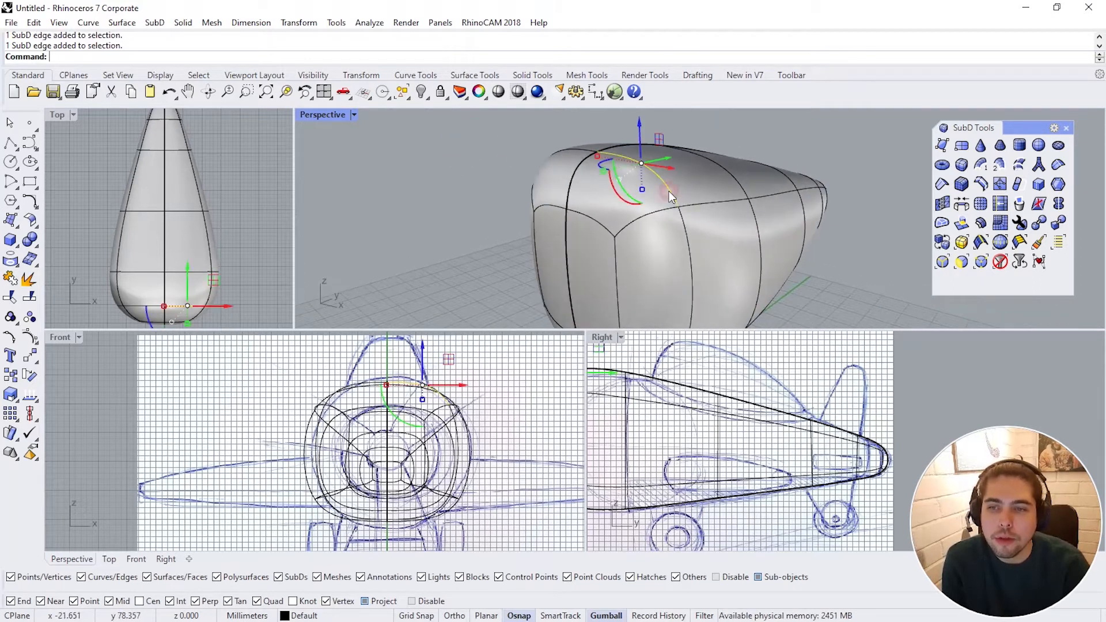
pyautogui.moveTo(774, 282); pyautogui.dragTo(724, 237, button='right')
pyautogui.press('Escape')
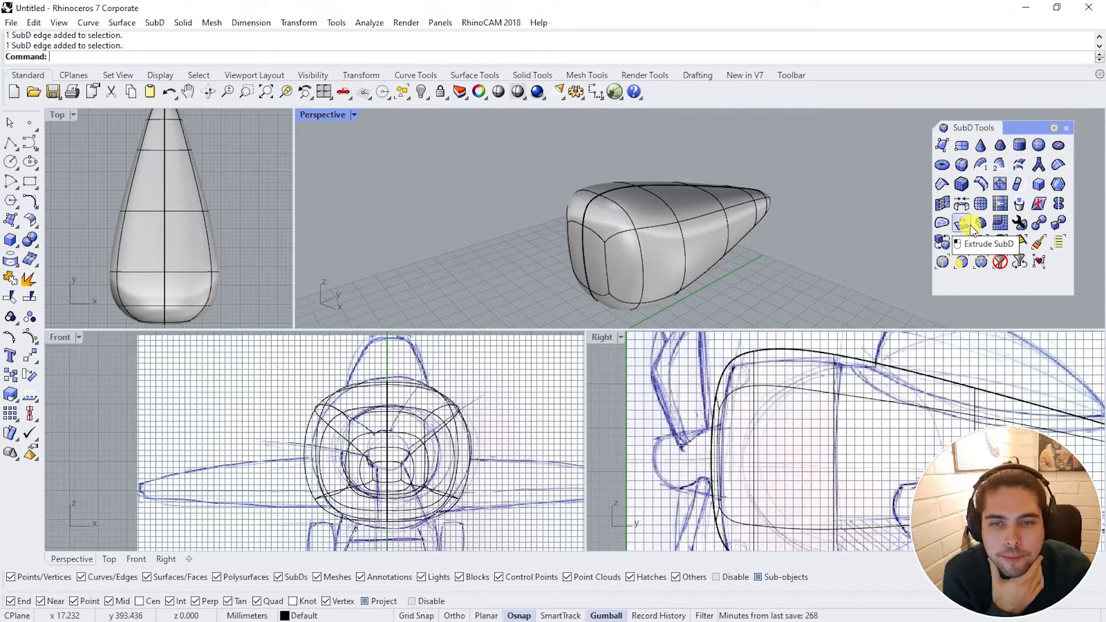
# Step: Join the two mirrored fuselage halves into a single closed SubD
pyautogui.click(1018, 186)
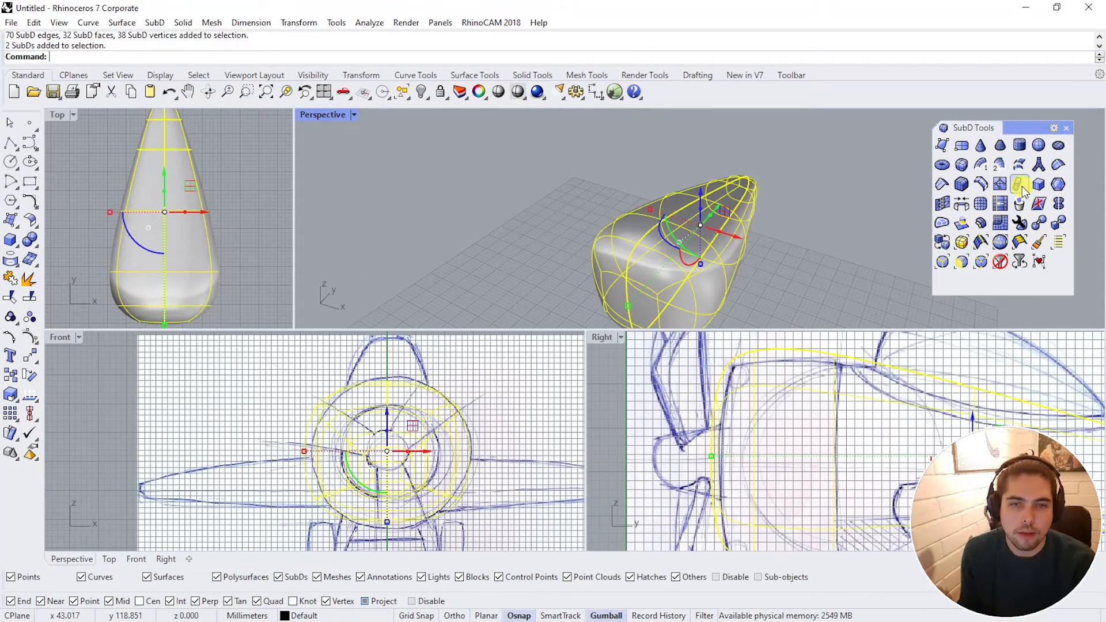
pyautogui.click(811, 280)
pyautogui.press('Return')
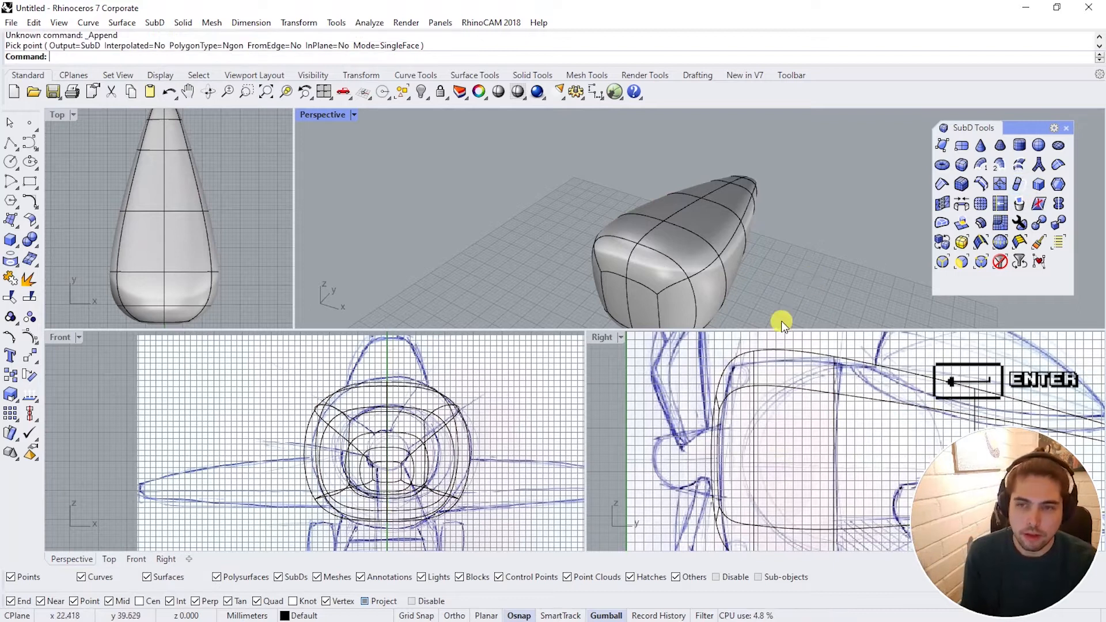
# Step: Inspect the joined fuselage from several sides, selecting it to check that both halves form one body
pyautogui.moveTo(780, 281); pyautogui.dragTo(642, 244, button='right')
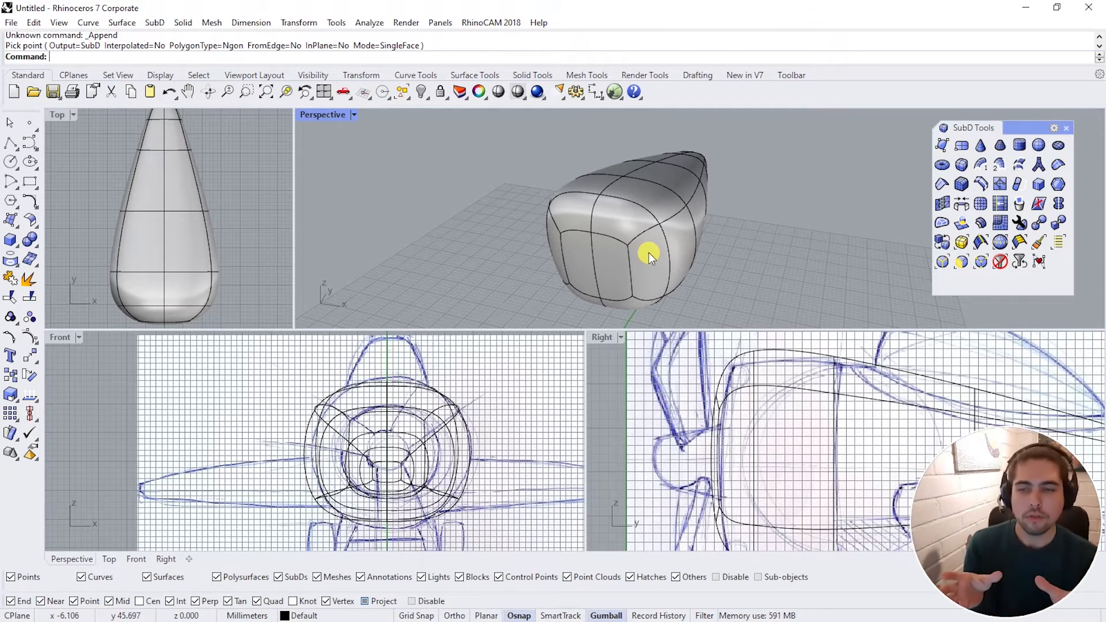
pyautogui.moveTo(649, 252); pyautogui.dragTo(776, 237, button='right')
pyautogui.click(776, 237)
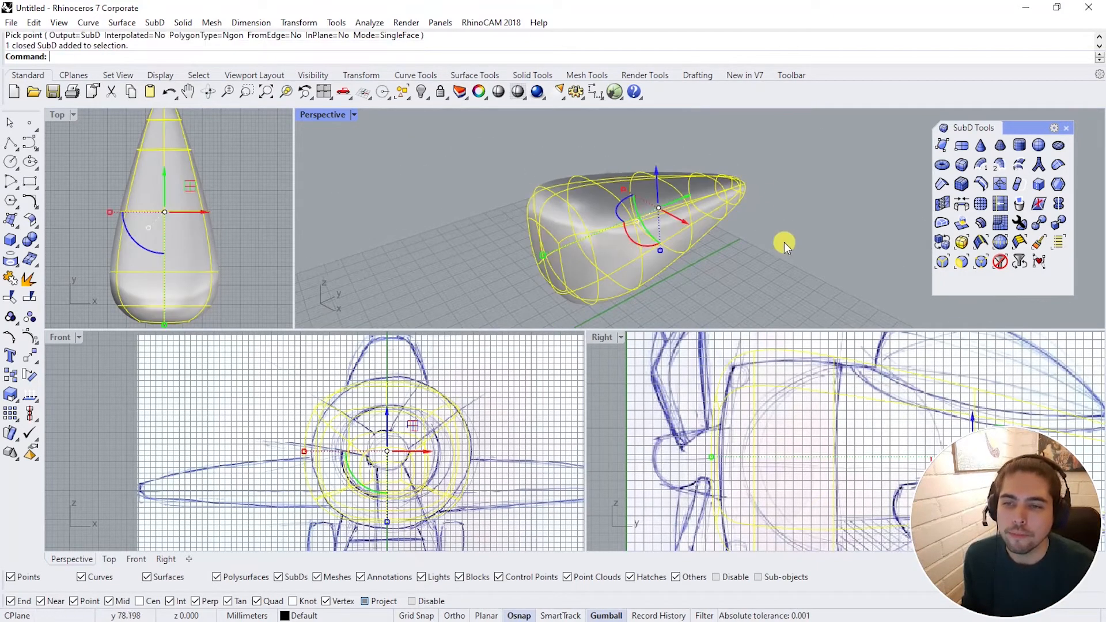
pyautogui.click(787, 242)
pyautogui.moveTo(663, 249); pyautogui.dragTo(584, 220, button='right')
pyautogui.click(690, 247)
pyautogui.click(800, 269)
pyautogui.scroll(3, 593, 222)
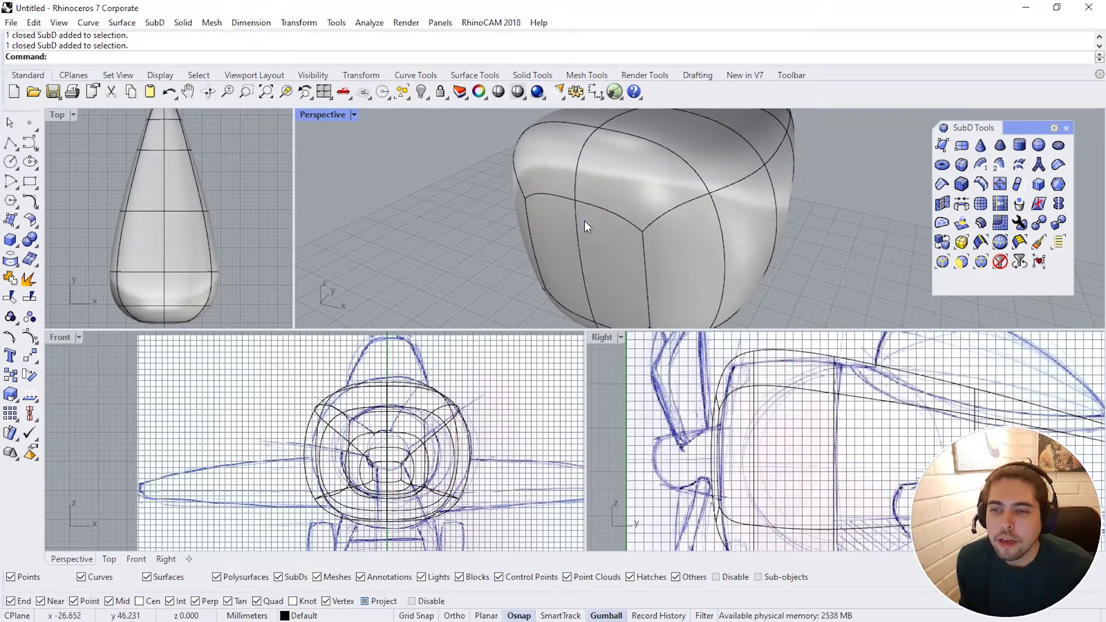
# Step: Enable the Sub-objects selection filter so individual SubD edges and faces can be picked
pyautogui.click(585, 220)
pyautogui.click(891, 205)
pyautogui.click(770, 576)
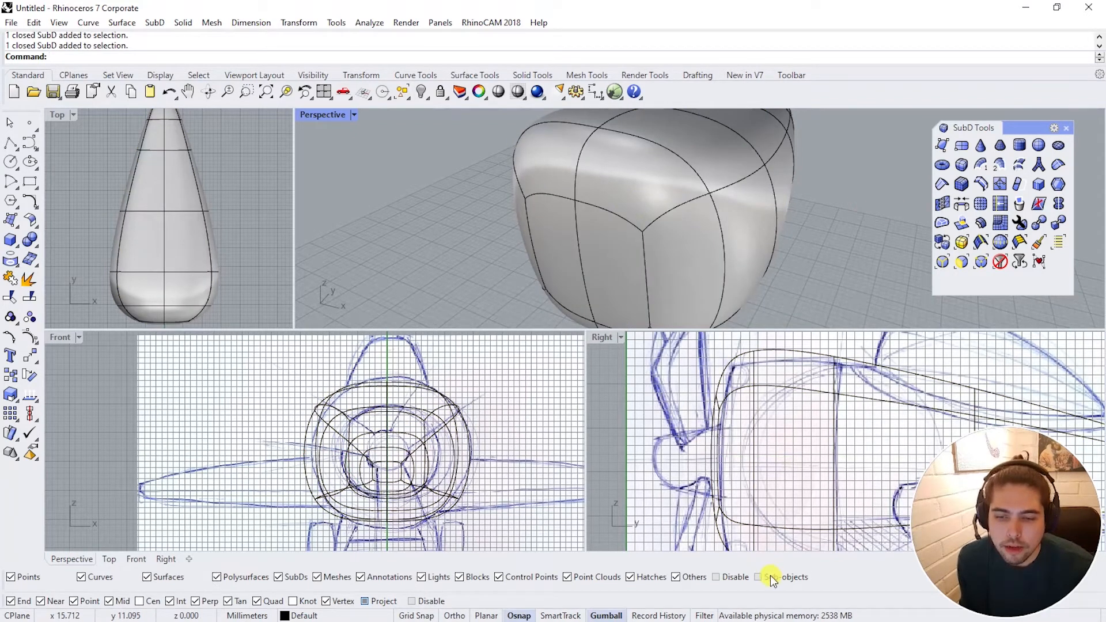
# Step: Toggle the fuselage's SubD display to flat and back to smooth to examine its control mesh
pyautogui.moveTo(779, 249); pyautogui.dragTo(710, 247, button='right')
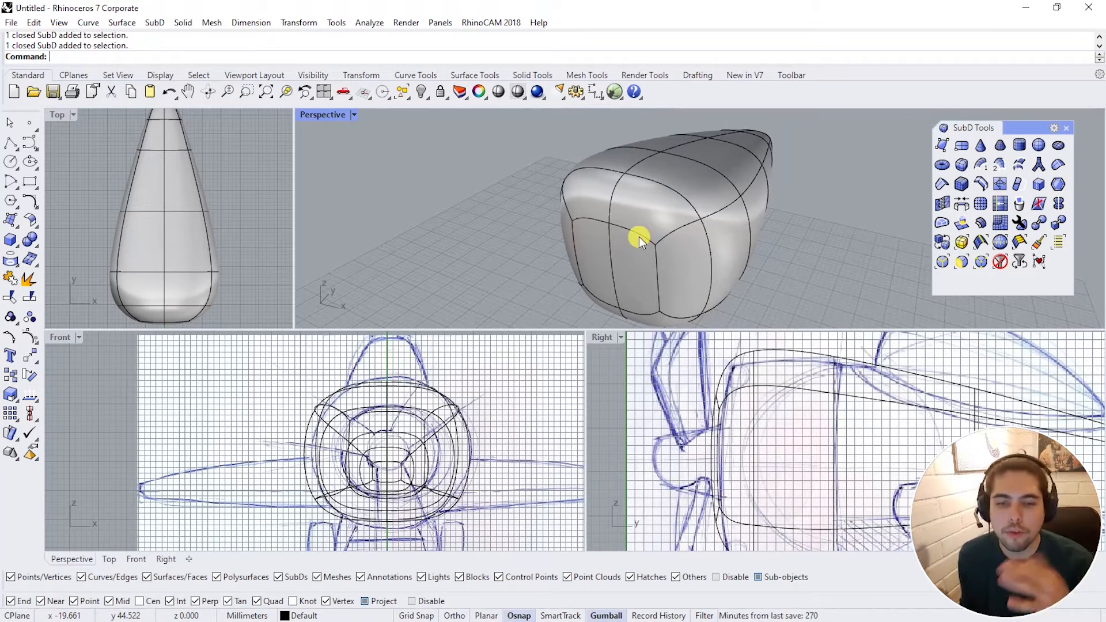
pyautogui.moveTo(699, 216); pyautogui.dragTo(628, 201, button='right')
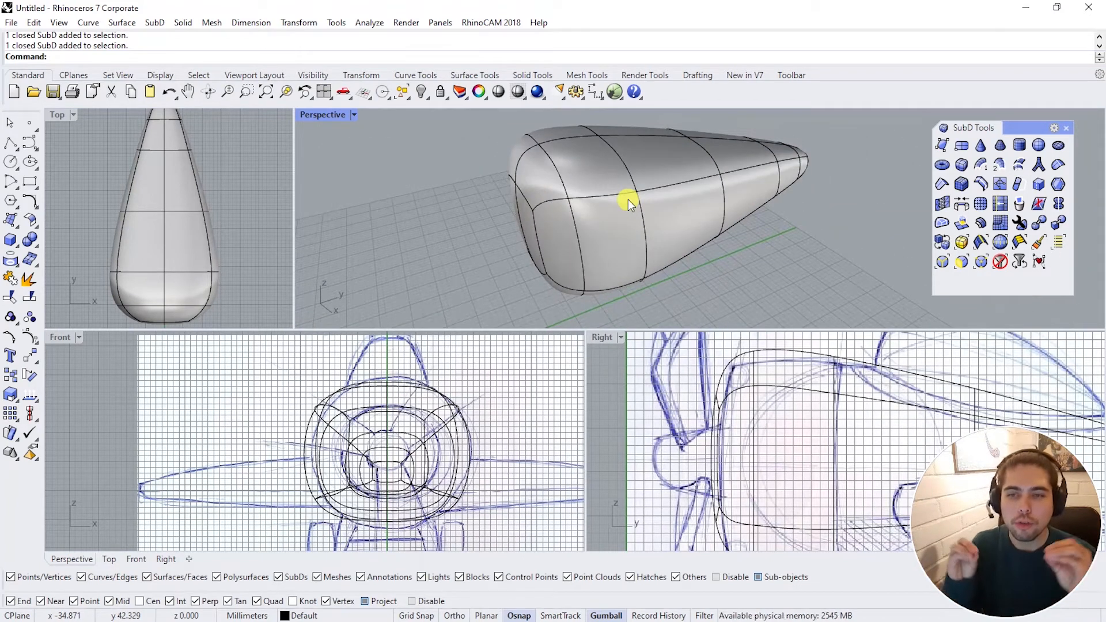
pyautogui.press('Tab')
pyautogui.moveTo(699, 153); pyautogui.dragTo(638, 227, button='right')
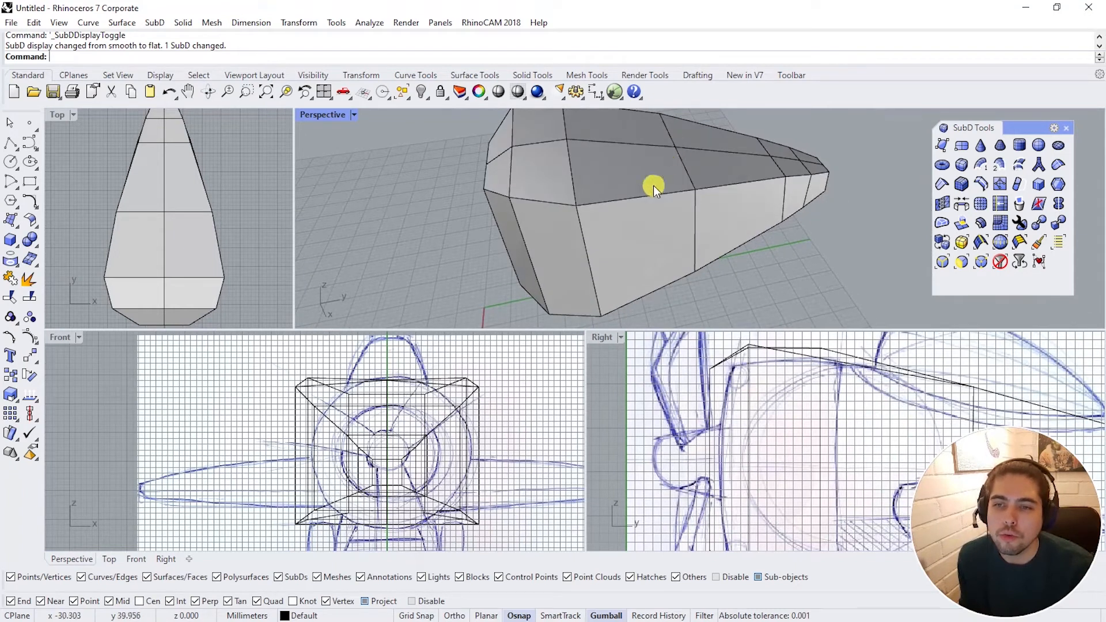
pyautogui.moveTo(653, 186); pyautogui.dragTo(646, 265, button='right')
pyautogui.press('Tab')
# Step: Select the closed edge loop around the fuselage's front nose faces and add a crease to it
pyautogui.keyDown('ctrl'); pyautogui.keyDown('shift'); pyautogui.click(645, 265); pyautogui.keyUp('shift'); pyautogui.keyUp('ctrl')
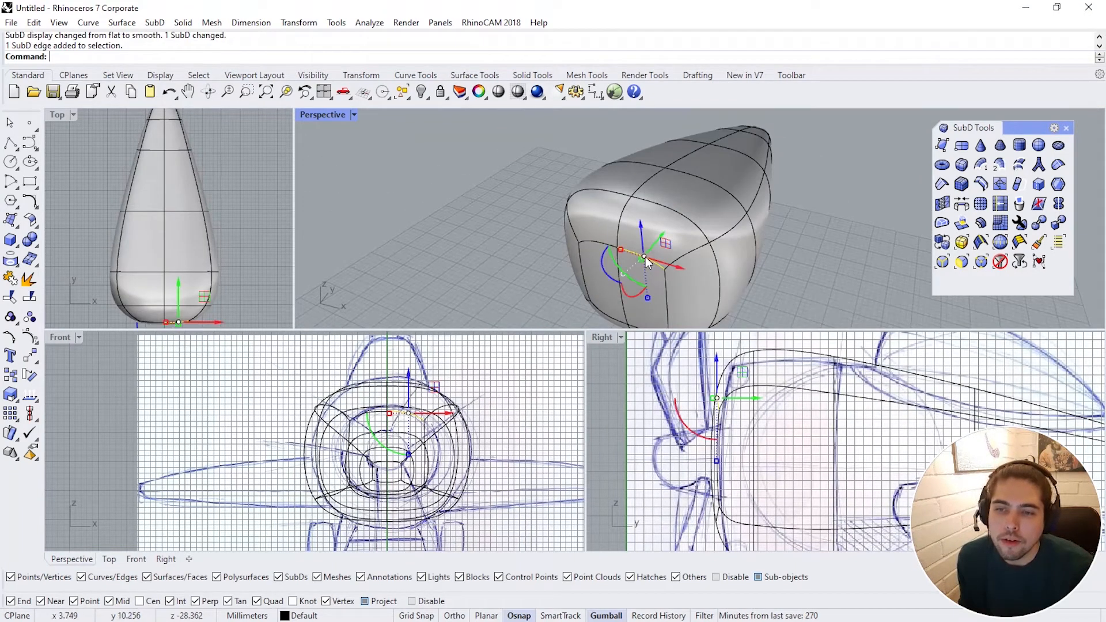
pyautogui.keyDown('ctrl'); pyautogui.keyDown('shift'); pyautogui.click(587, 254); pyautogui.keyUp('shift'); pyautogui.keyUp('ctrl')
pyautogui.keyDown('shift'); pyautogui.click(584, 285); pyautogui.keyUp('shift')
pyautogui.moveTo(639, 292); pyautogui.dragTo(633, 245, button='right')
pyautogui.click(655, 228)
pyautogui.keyDown('shift'); pyautogui.click(638, 168); pyautogui.keyUp('shift')
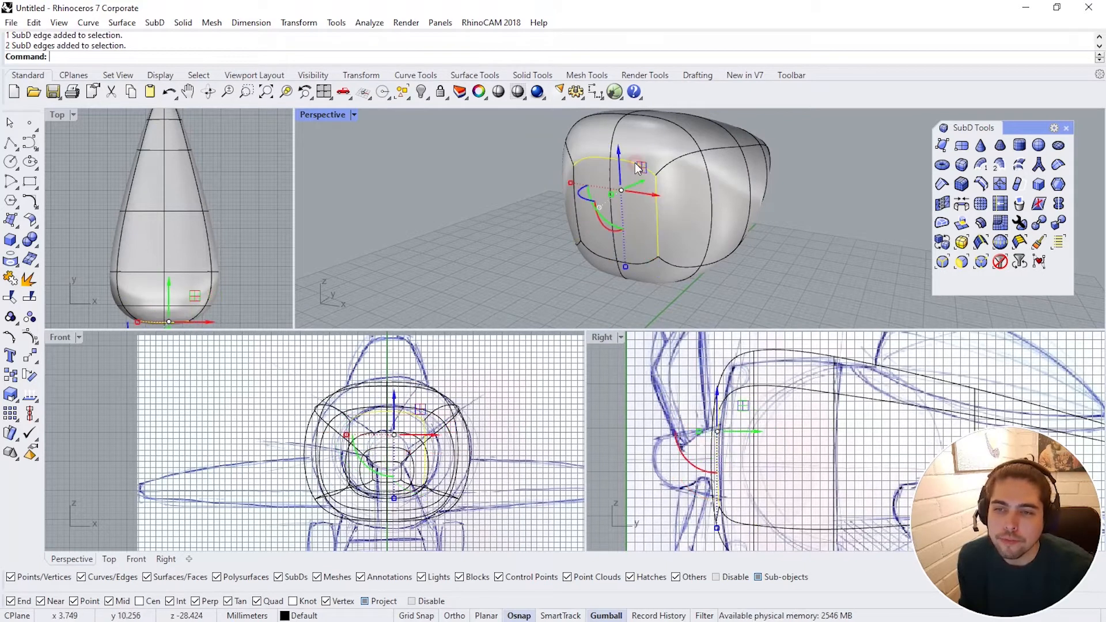
pyautogui.keyDown('shift'); pyautogui.click(639, 268); pyautogui.keyUp('shift')
pyautogui.keyDown('shift'); pyautogui.click(588, 253); pyautogui.keyUp('shift')
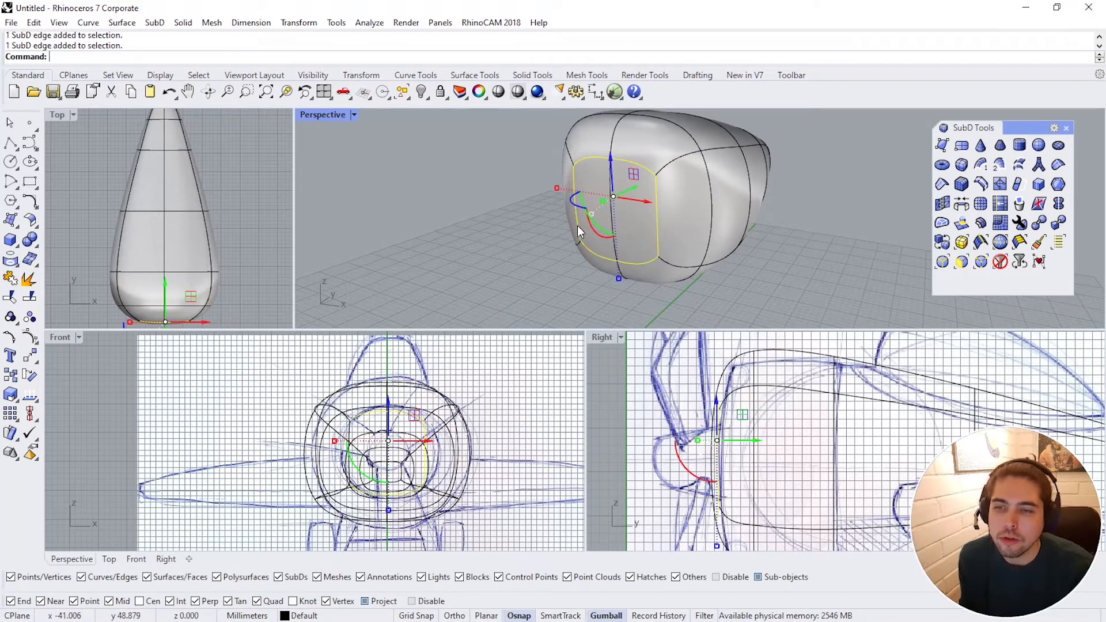
pyautogui.moveTo(577, 226); pyautogui.dragTo(648, 231, button='right')
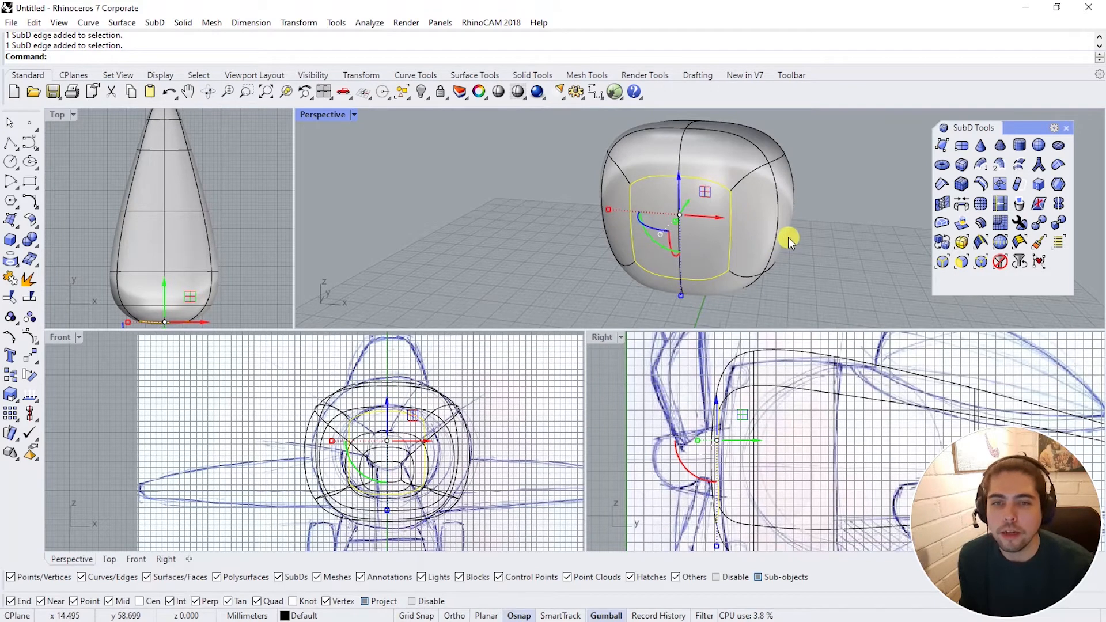
pyautogui.click(944, 185)
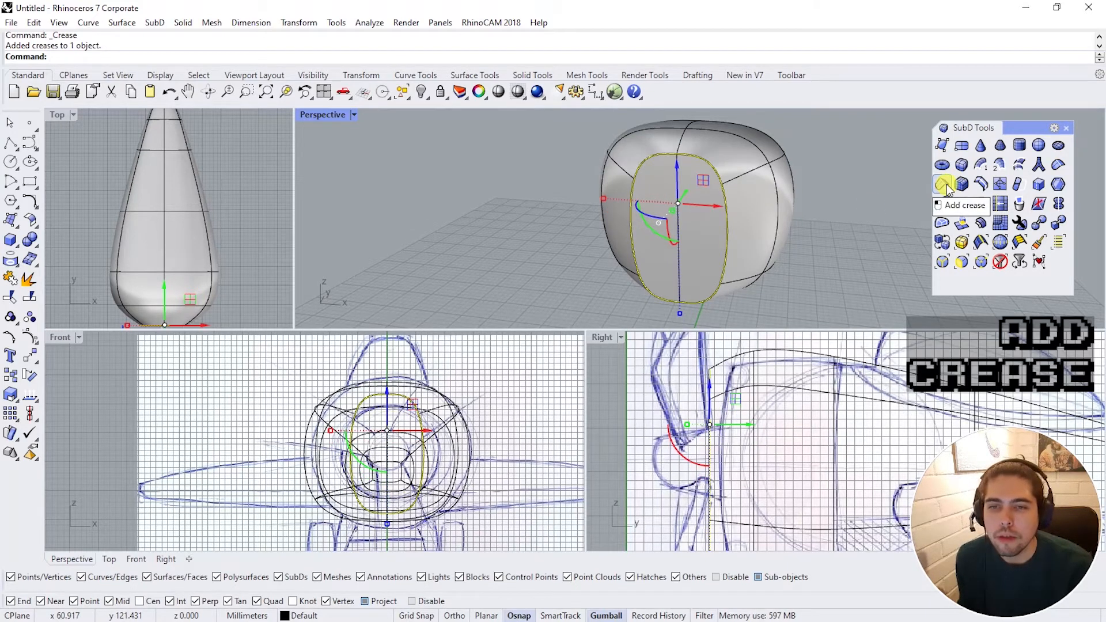
pyautogui.moveTo(880, 307); pyautogui.dragTo(696, 297, button='right')
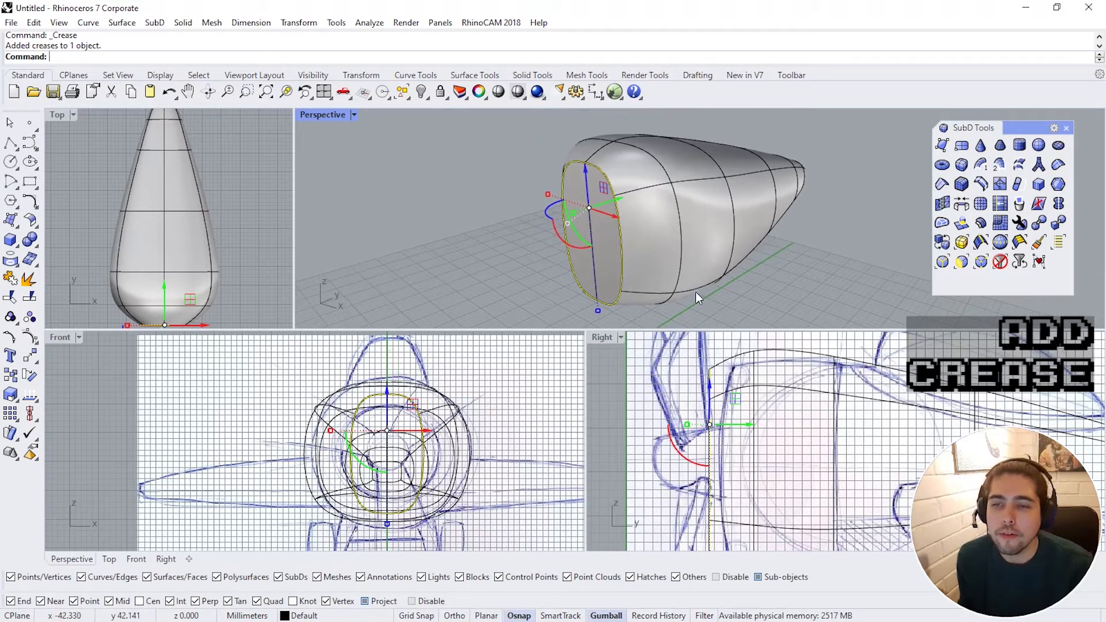
pyautogui.moveTo(545, 227); pyautogui.dragTo(663, 226, button='right')
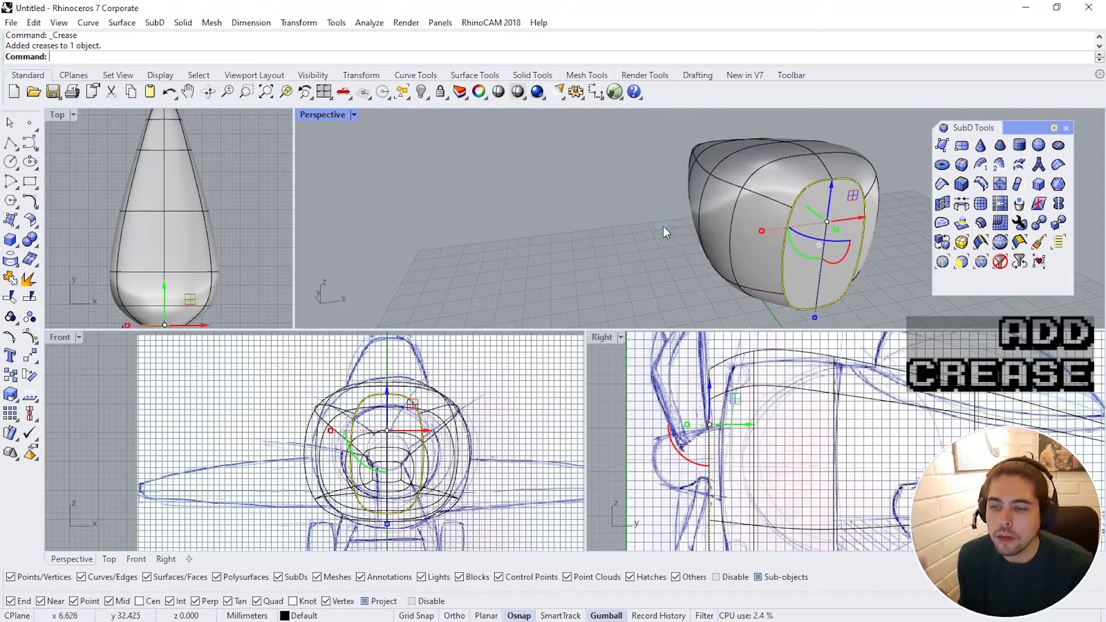
# Step: Set the Front viewport's display mode to Ghosted and clear the edge selection
pyautogui.moveTo(514, 417); pyautogui.dragTo(489, 419, button='right')
pyautogui.click(76, 340)
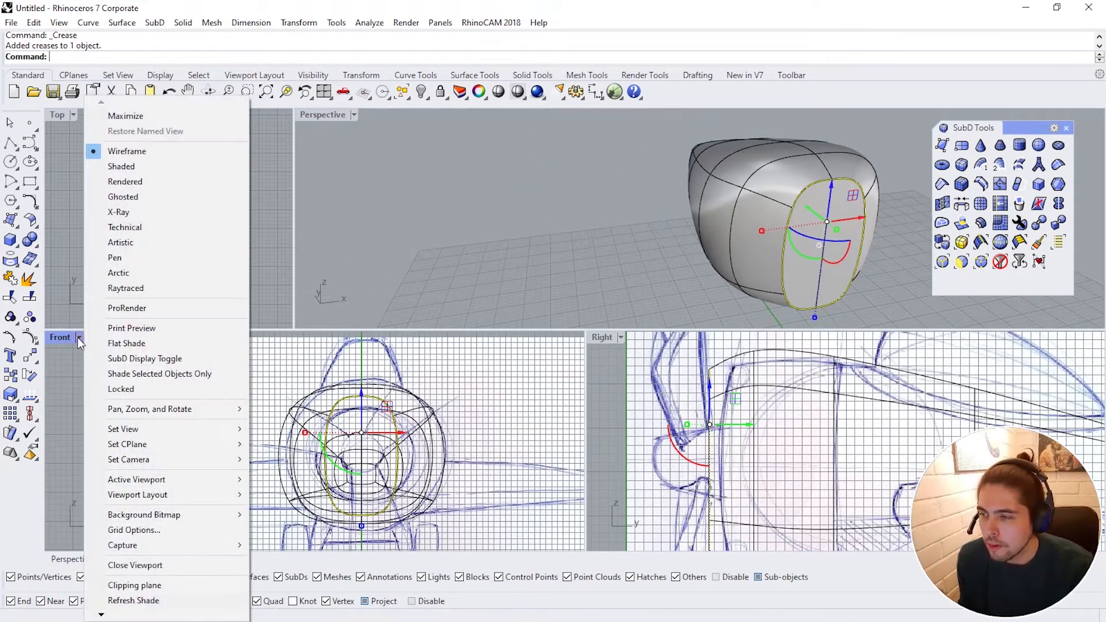
pyautogui.click(124, 197)
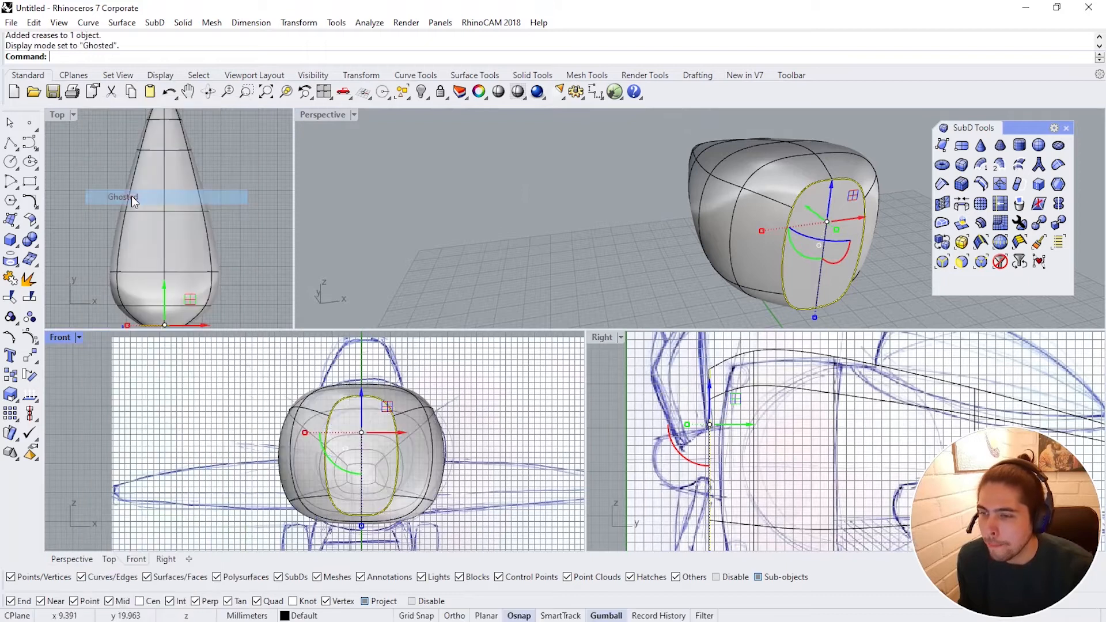
pyautogui.moveTo(426, 438); pyautogui.dragTo(399, 437, button='right')
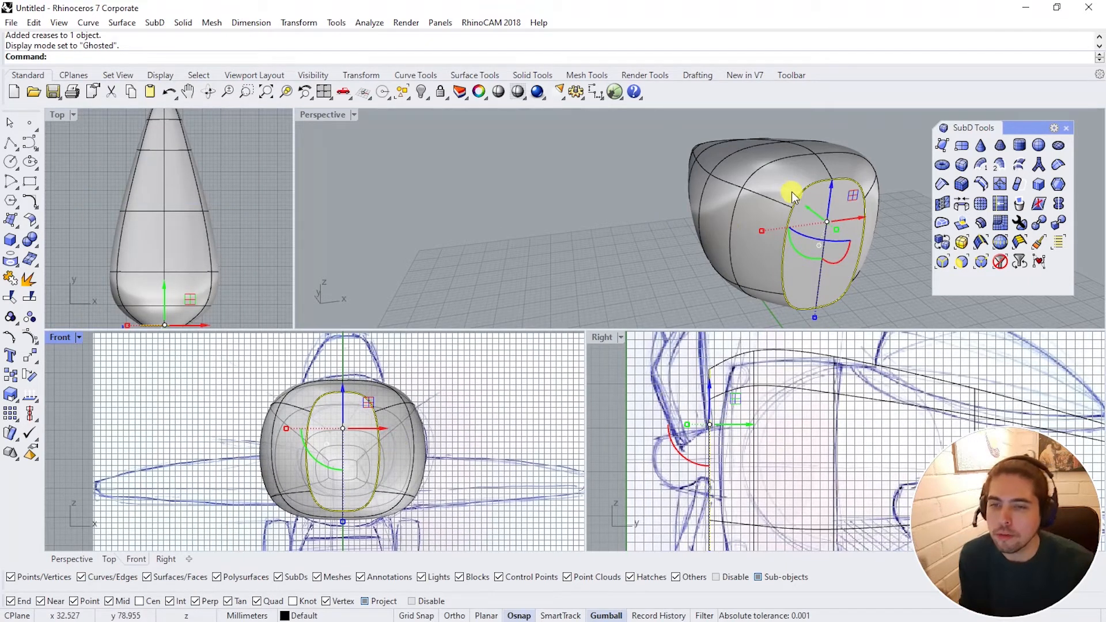
pyautogui.moveTo(792, 196); pyautogui.dragTo(685, 287, button='right')
pyautogui.press('Escape')
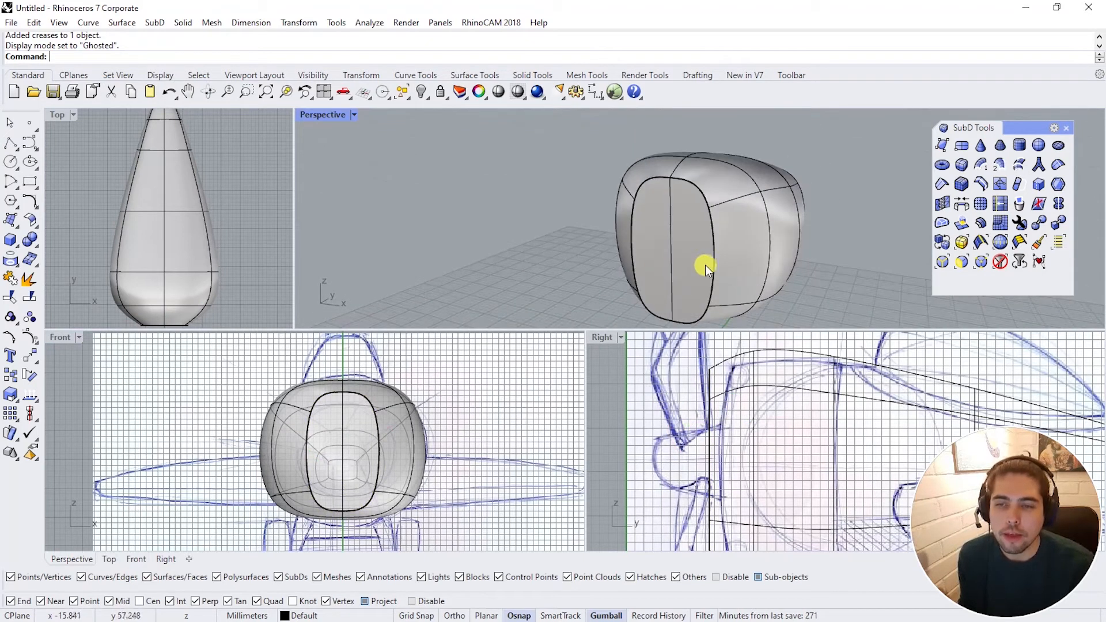
# Step: Delete the vertical centre edges inside the creased nose outline to merge the flat front into one face
pyautogui.moveTo(695, 265); pyautogui.dragTo(570, 160, button='right')
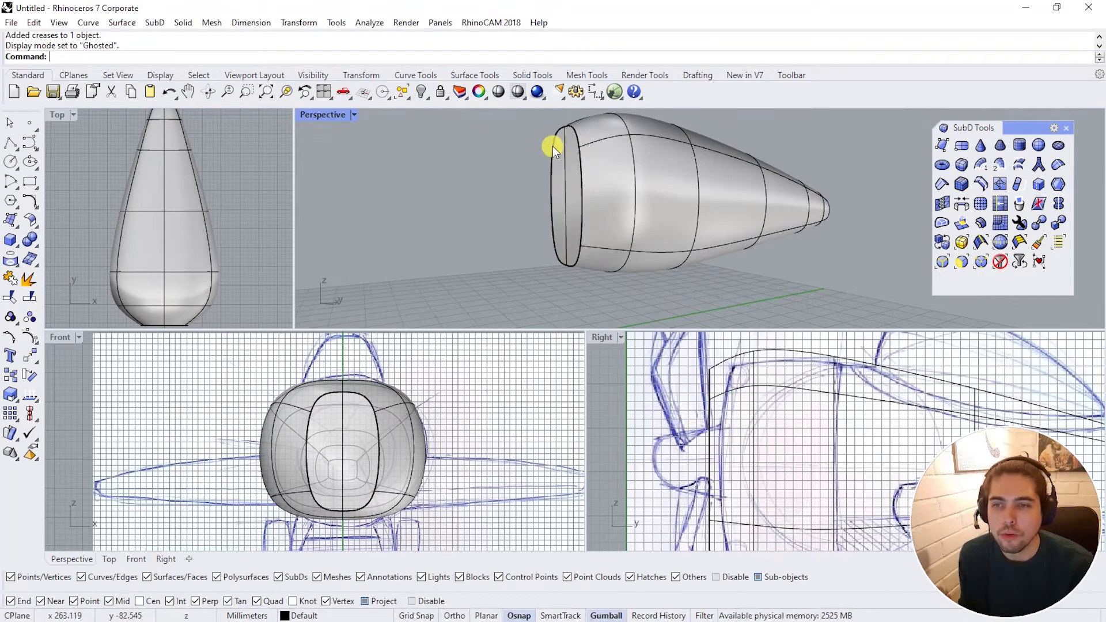
pyautogui.keyDown('ctrl'); pyautogui.keyDown('shift'); pyautogui.click(577, 227); pyautogui.keyUp('shift'); pyautogui.keyUp('ctrl')
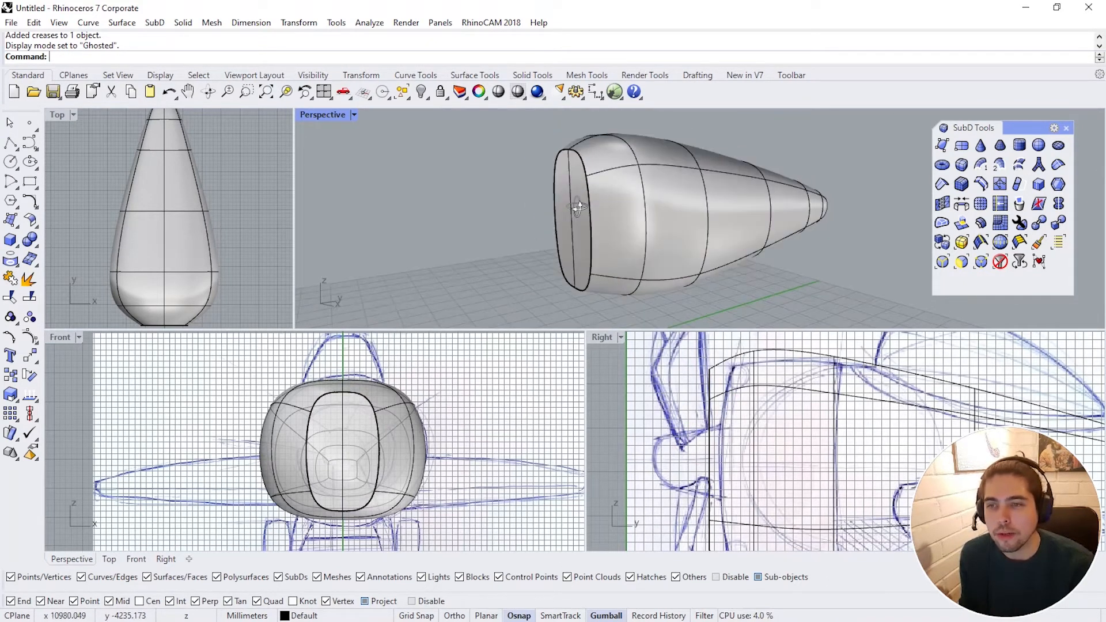
pyautogui.moveTo(579, 230); pyautogui.dragTo(627, 271, button='right')
pyautogui.moveTo(652, 227); pyautogui.dragTo(745, 245, button='right')
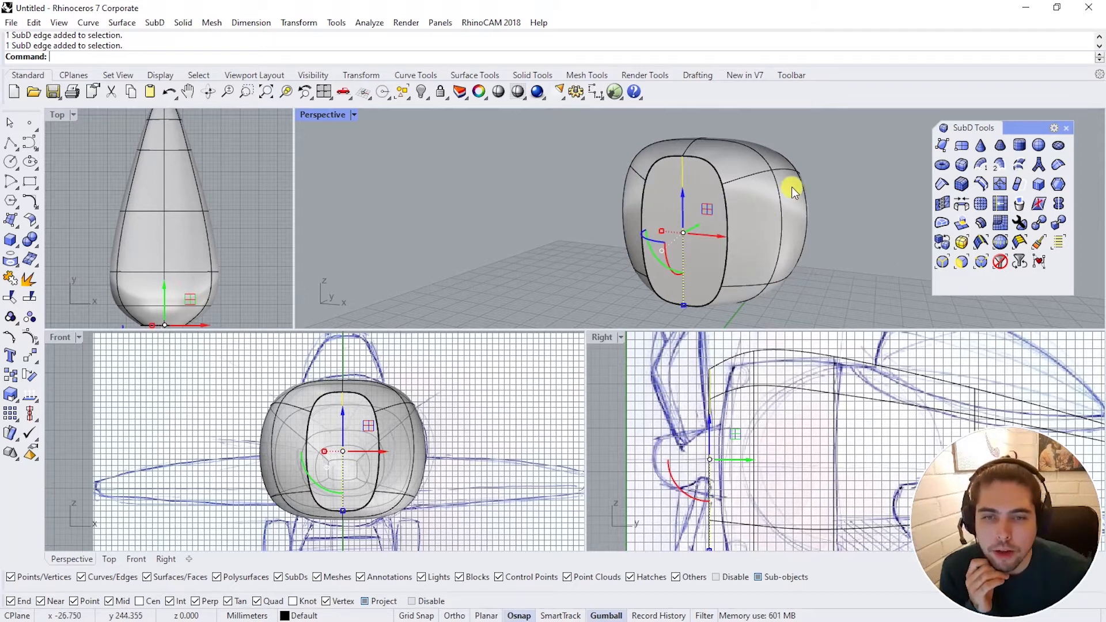
pyautogui.press('Delete')
pyautogui.moveTo(686, 189); pyautogui.dragTo(684, 214, button='right')
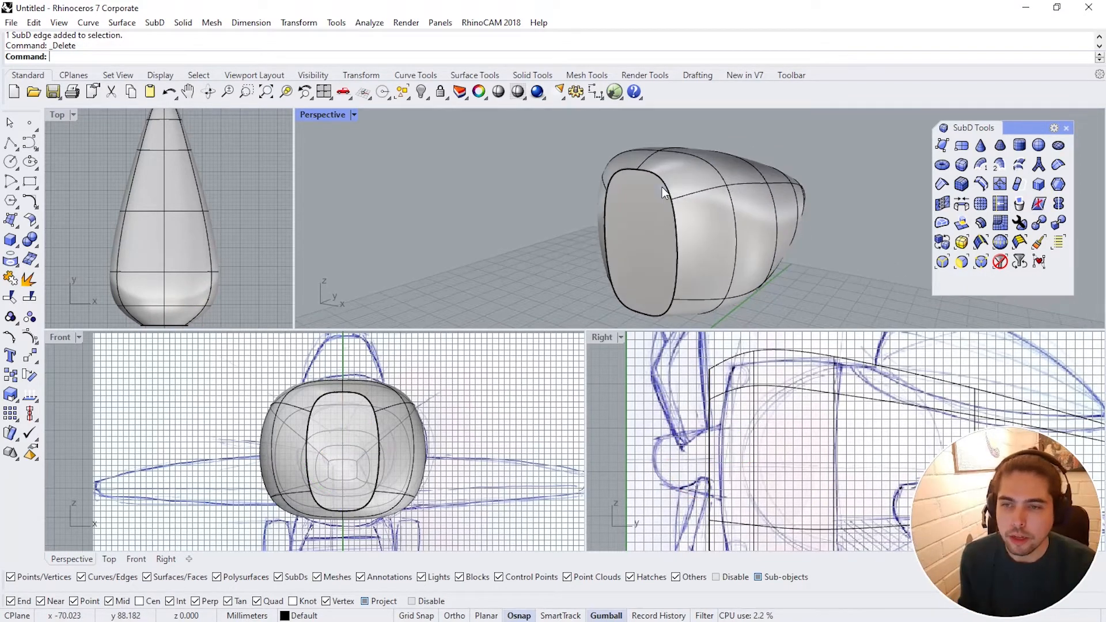
pyautogui.keyDown('ctrl'); pyautogui.keyDown('shift'); pyautogui.click(684, 214); pyautogui.keyUp('shift'); pyautogui.keyUp('ctrl')
pyautogui.press('Delete')
pyautogui.moveTo(733, 247); pyautogui.dragTo(668, 257, button='right')
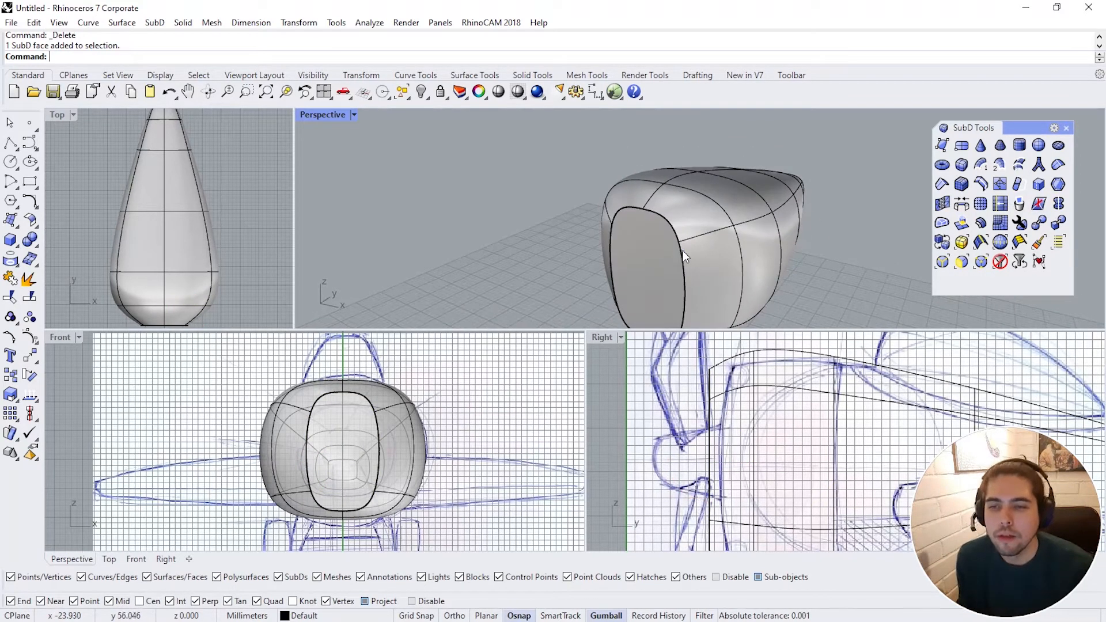
# Step: Select the creased nose edge loop and scale it down vertically into a more even rounded outline
pyautogui.keyDown('ctrl'); pyautogui.keyDown('shift'); pyautogui.click(682, 252); pyautogui.keyUp('shift'); pyautogui.keyUp('ctrl')
pyautogui.keyDown('ctrl'); pyautogui.keyDown('shift'); pyautogui.doubleClick(662, 218); pyautogui.keyUp('shift'); pyautogui.keyUp('ctrl')
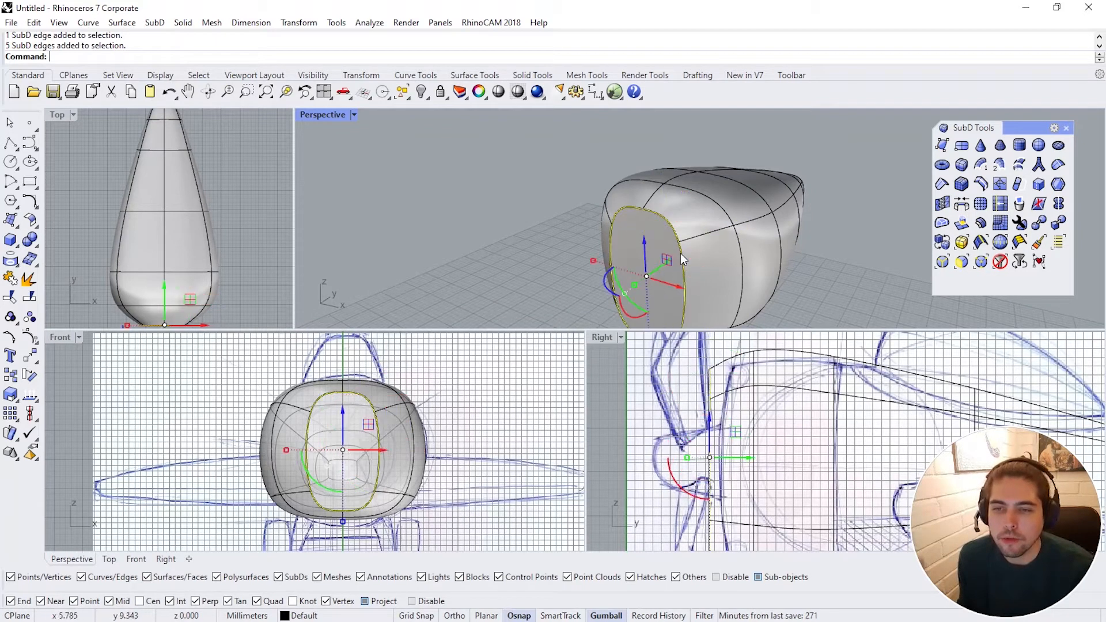
pyautogui.moveTo(748, 275); pyautogui.dragTo(696, 265, button='right')
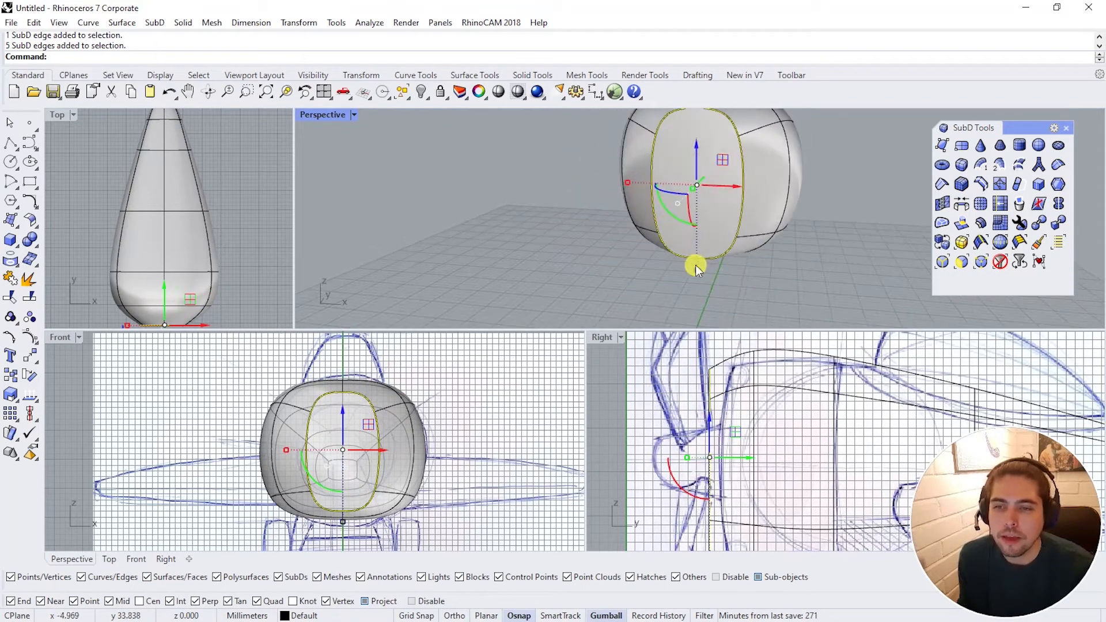
pyautogui.moveTo(697, 267); pyautogui.dragTo(701, 240)
pyautogui.moveTo(702, 240); pyautogui.dragTo(604, 220, button='right')
# Step: Select the flat nose face and move it slightly backward along the fuselage axis, guided by the side sketch
pyautogui.moveTo(749, 451); pyautogui.dragTo(703, 437, button='right')
pyautogui.scroll(-2, 702, 410)
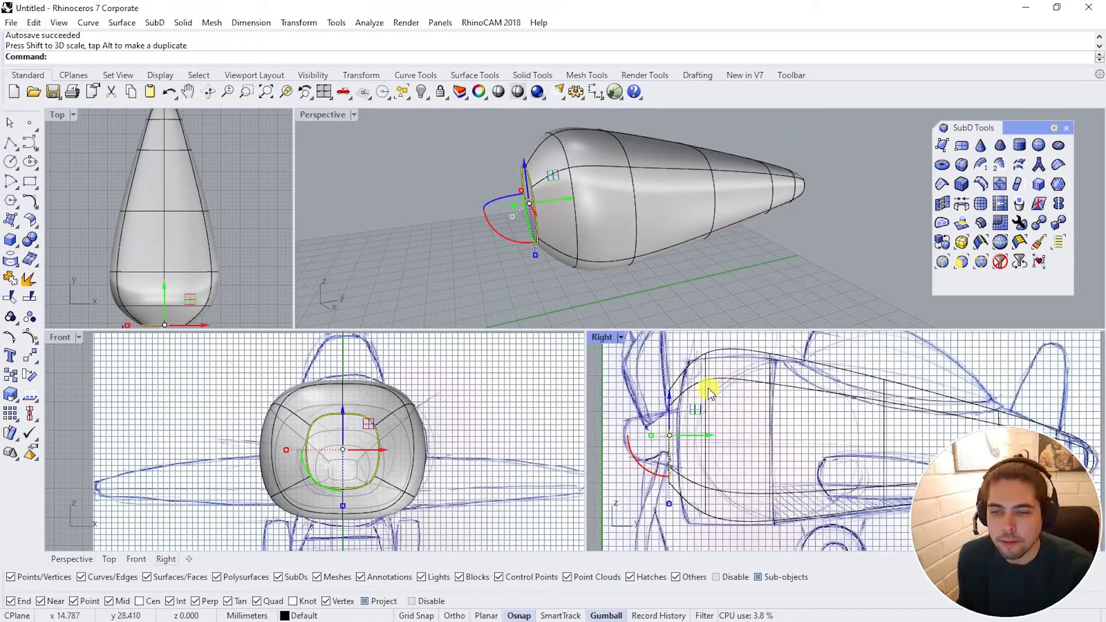
pyautogui.click(709, 362)
pyautogui.moveTo(777, 422); pyautogui.dragTo(768, 429, button='right')
pyautogui.scroll(-4, 703, 439)
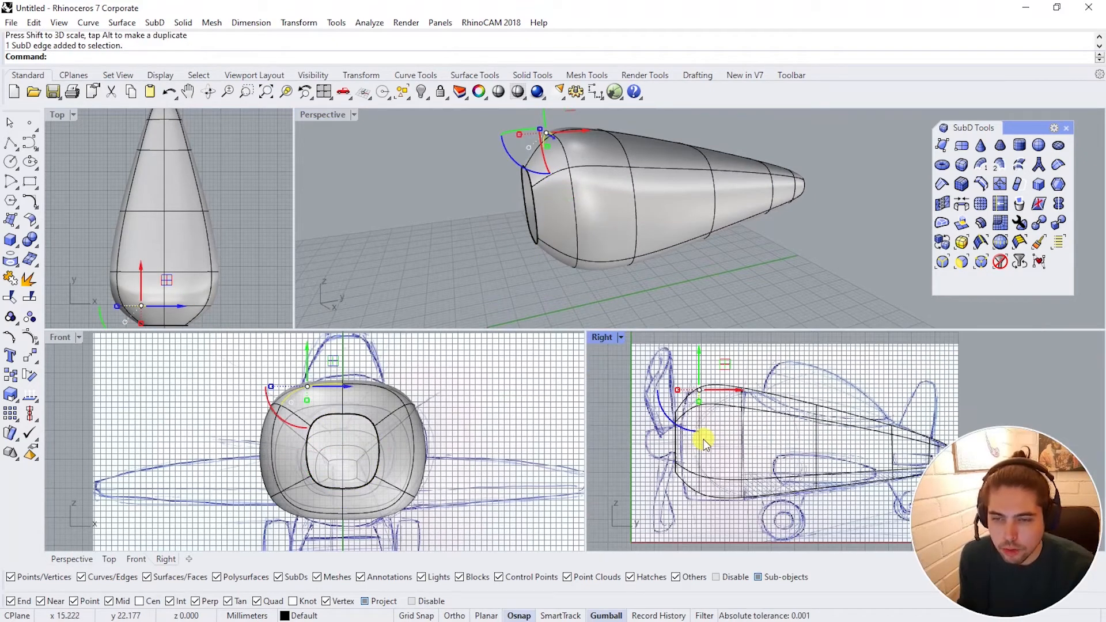
pyautogui.scroll(2, 704, 439)
pyautogui.moveTo(704, 439); pyautogui.dragTo(711, 421, button='right')
pyautogui.moveTo(575, 221); pyautogui.dragTo(576, 224, button='right')
pyautogui.click(550, 217)
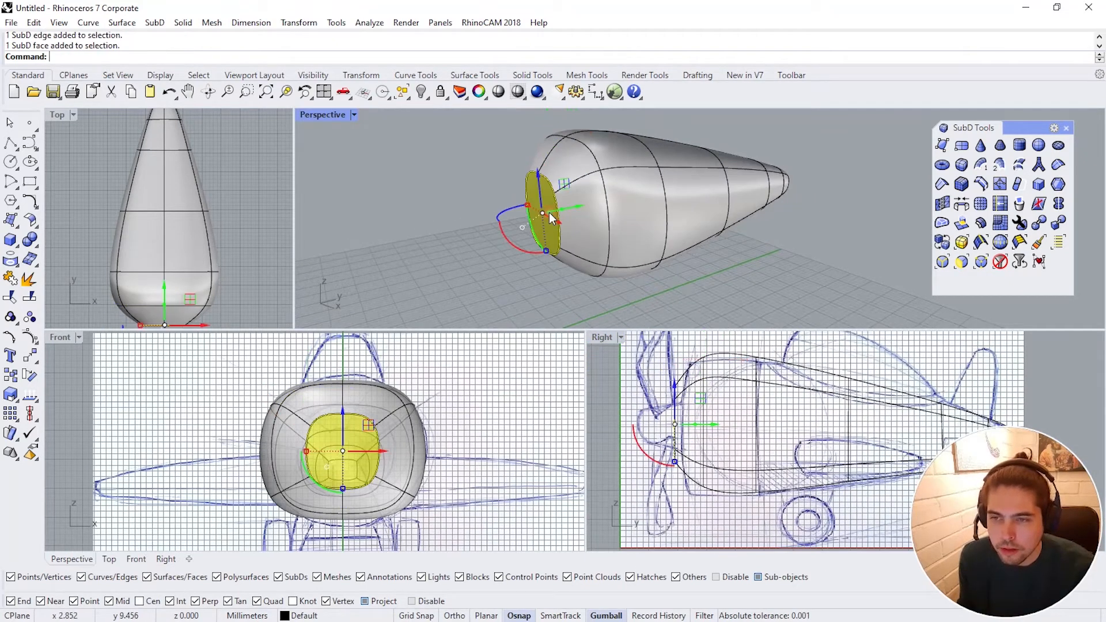
pyautogui.scroll(3, 691, 429)
pyautogui.moveTo(702, 425); pyautogui.dragTo(716, 428)
# Step: Select the cross-section edge loop just behind the flat nose and move it slightly forward along the fuselage axis, following the side sketch
pyautogui.moveTo(680, 225); pyautogui.dragTo(763, 191, button='right')
pyautogui.scroll(-4, 791, 448)
pyautogui.moveTo(796, 451); pyautogui.dragTo(778, 461, button='right')
pyautogui.click(758, 146)
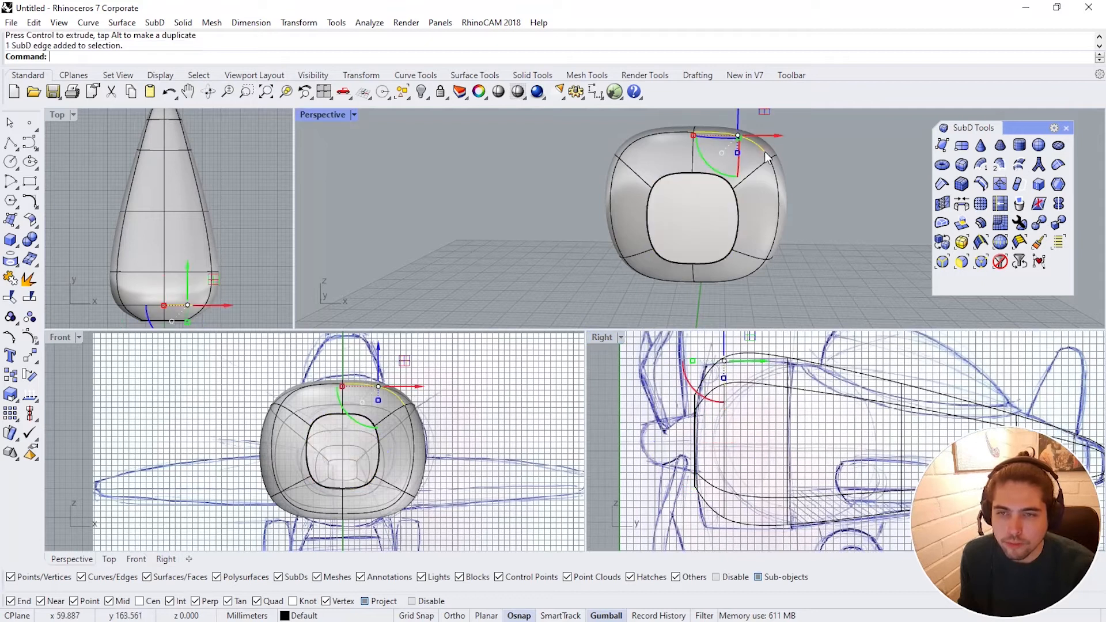
pyautogui.moveTo(800, 200); pyautogui.dragTo(785, 197, button='right')
pyautogui.doubleClick(705, 211)
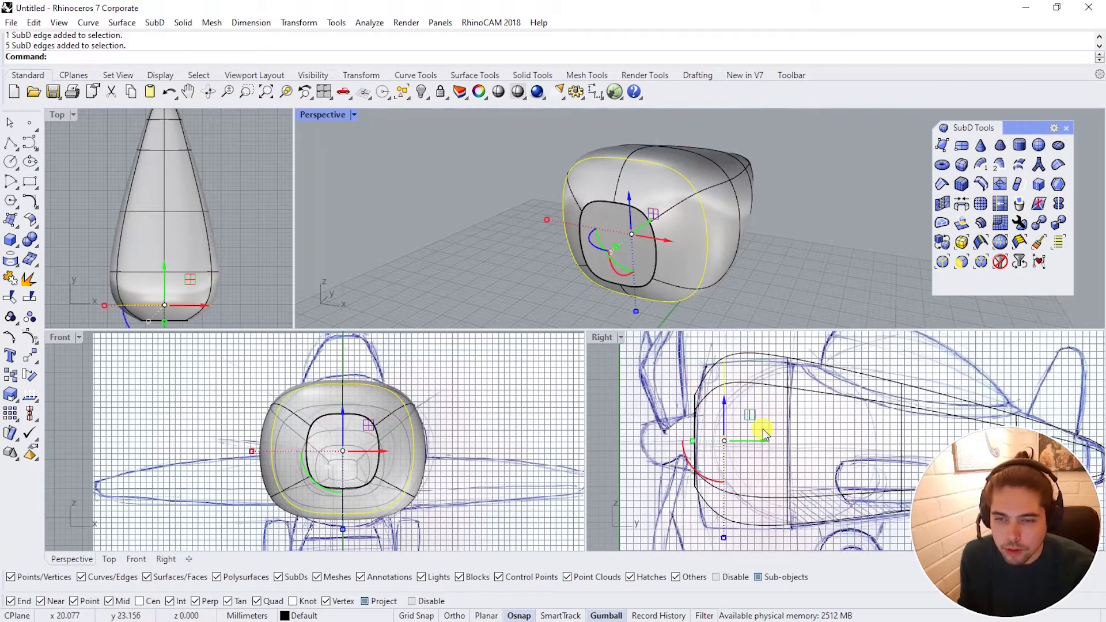
pyautogui.moveTo(763, 436); pyautogui.dragTo(748, 441)
pyautogui.moveTo(783, 521); pyautogui.dragTo(757, 507, button='right')
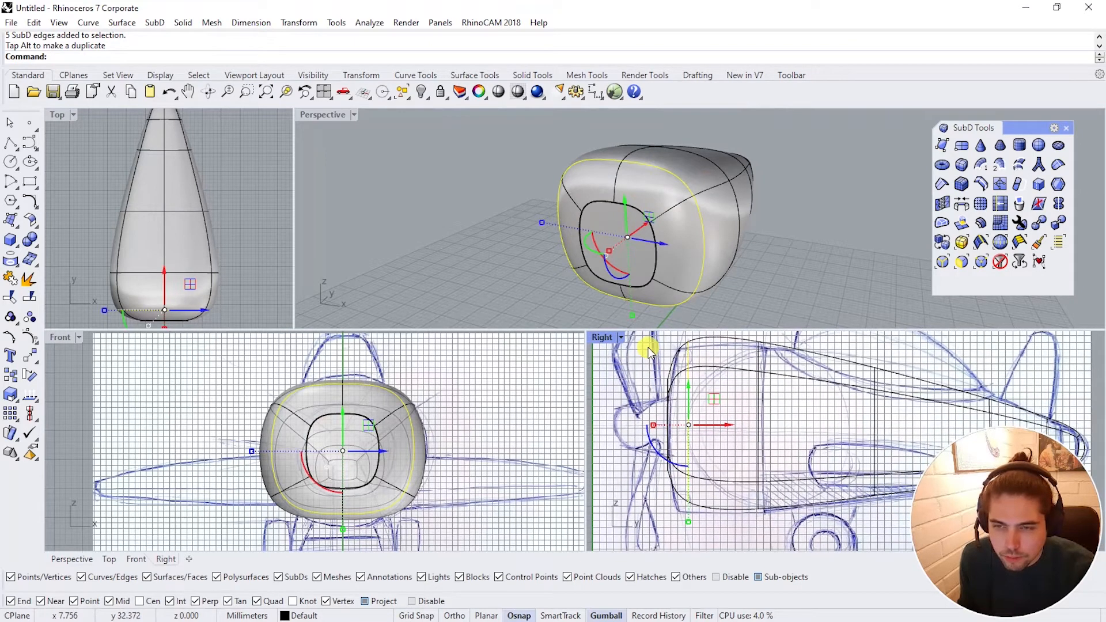
# Step: Select the two faces beneath the flat nose and move them slightly downward, guided by the side sketch
pyautogui.moveTo(671, 288); pyautogui.dragTo(804, 243, button='right')
pyautogui.click(705, 230)
pyautogui.keyDown('shift'); pyautogui.click(628, 236); pyautogui.keyUp('shift')
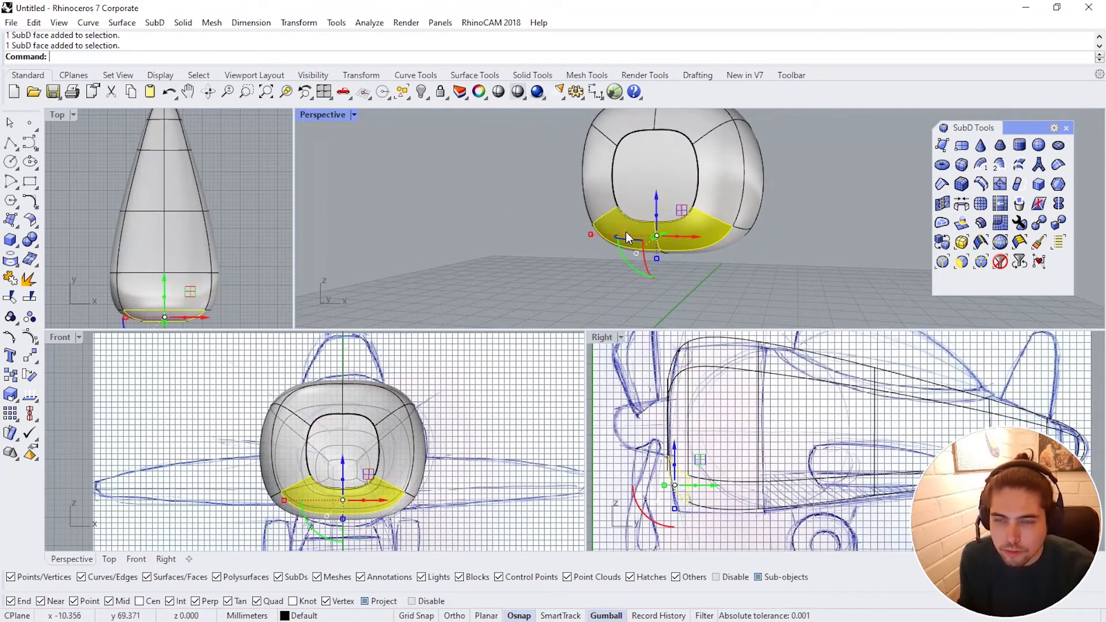
pyautogui.moveTo(686, 271); pyautogui.dragTo(659, 290, button='right')
pyautogui.moveTo(674, 445); pyautogui.dragTo(675, 454)
pyautogui.moveTo(755, 446); pyautogui.dragTo(700, 451, button='right')
pyautogui.moveTo(774, 262); pyautogui.dragTo(561, 214, button='right')
pyautogui.press('Escape')
# Step: Switch the SubD to flat display in a maximized Perspective viewport and examine the control cage around the nose and upper fuselage
pyautogui.moveTo(702, 160); pyautogui.dragTo(662, 296, button='right')
pyautogui.scroll(5, 691, 151)
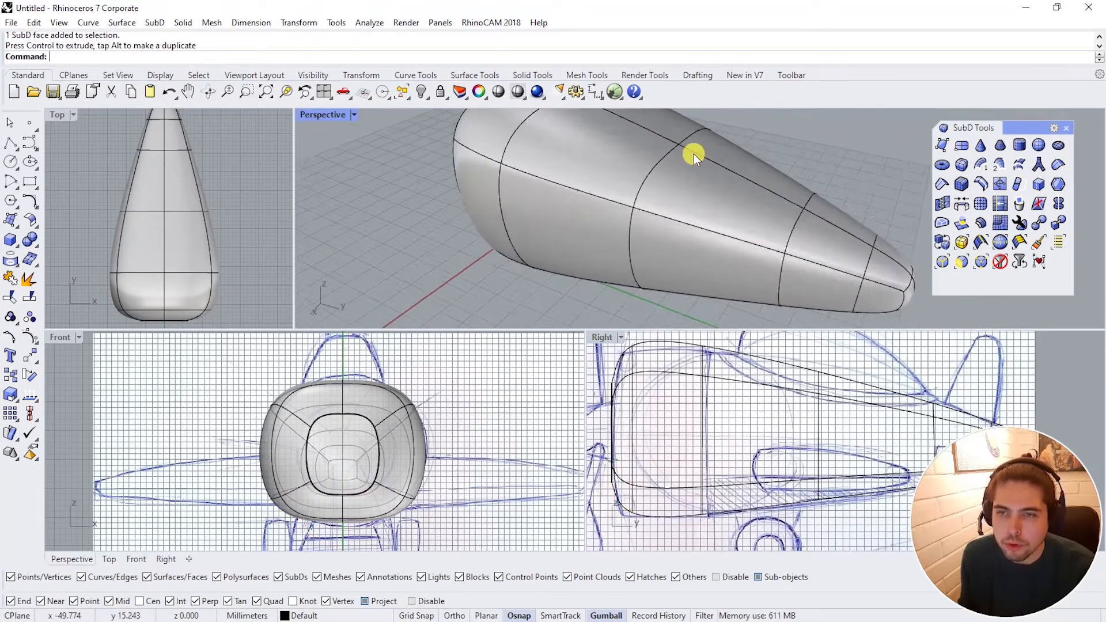
pyautogui.moveTo(693, 154); pyautogui.dragTo(753, 178, button='right')
pyautogui.press('Tab')
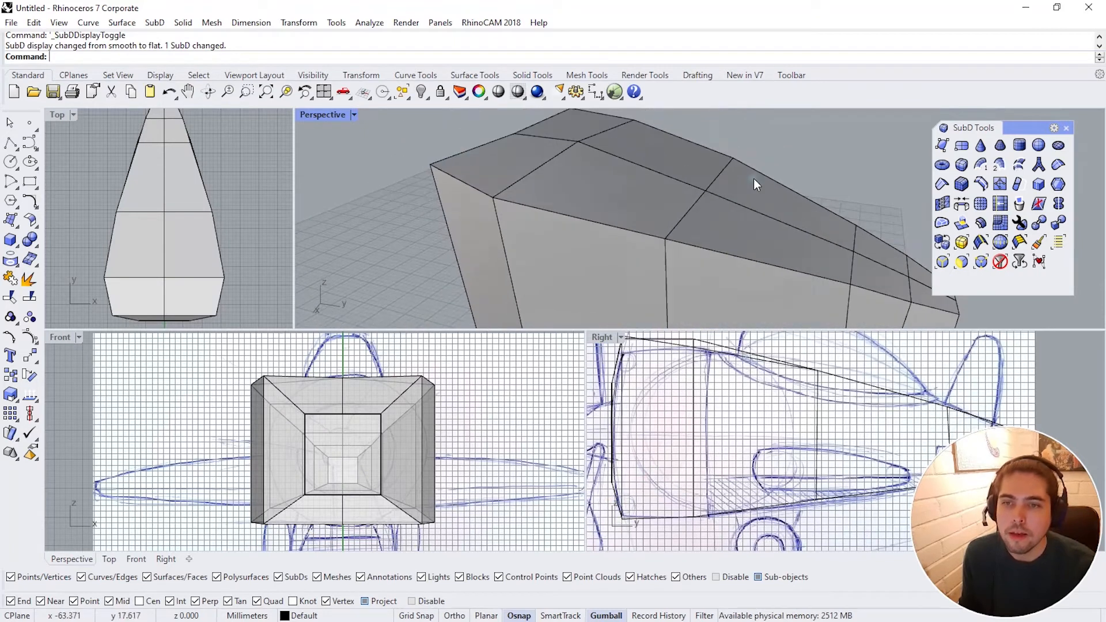
pyautogui.doubleClick(319, 115)
pyautogui.scroll(-3, 593, 252)
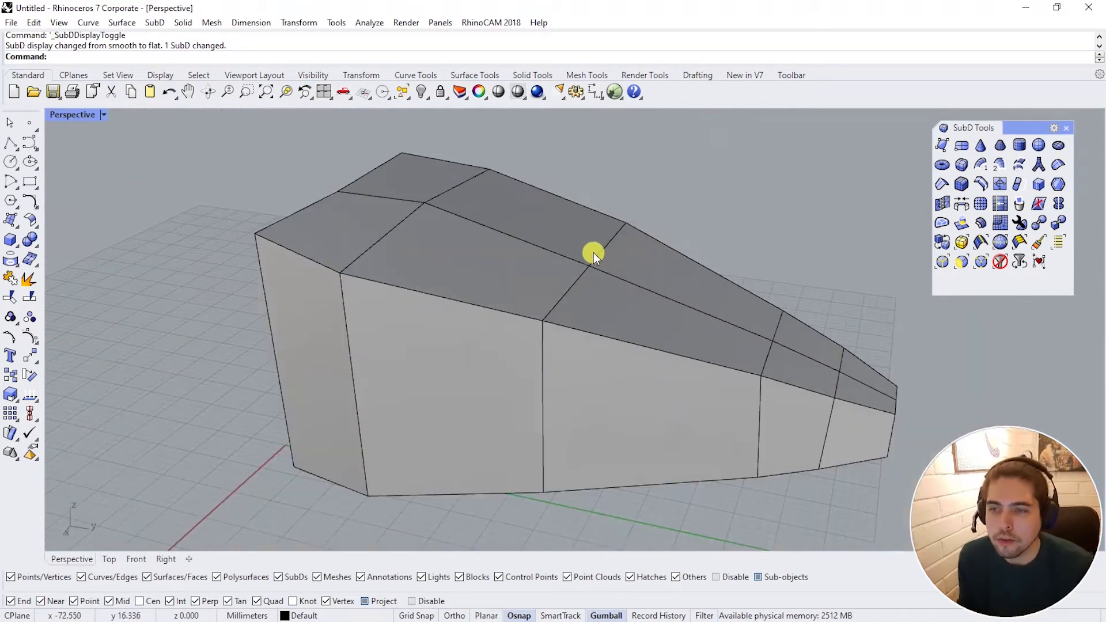
pyautogui.moveTo(593, 253); pyautogui.dragTo(693, 346, button='right')
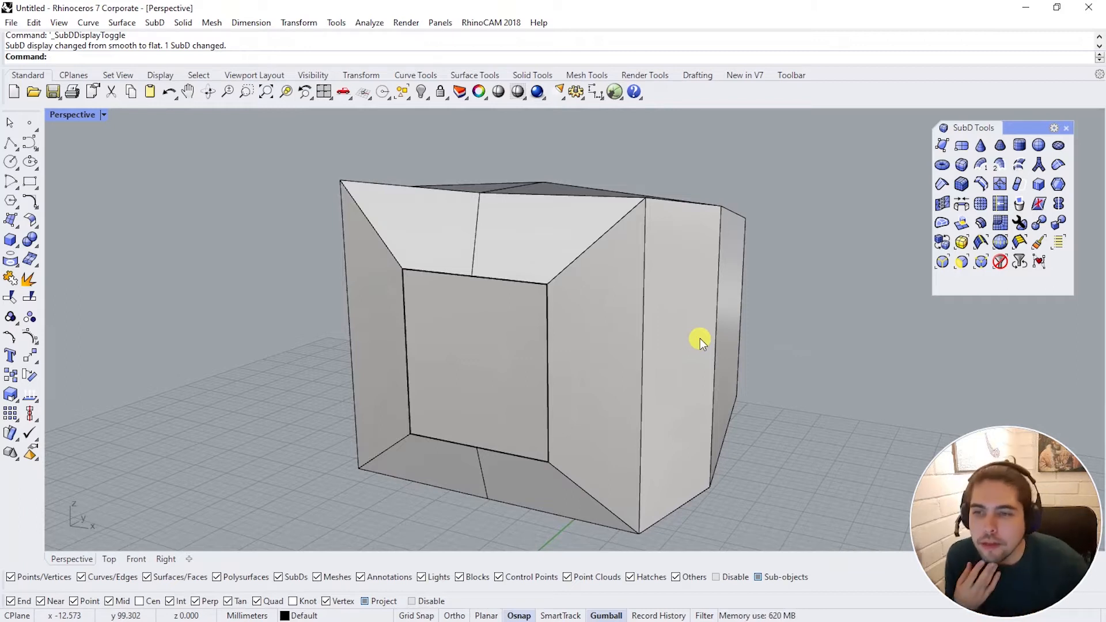
pyautogui.moveTo(700, 338); pyautogui.dragTo(636, 224, button='right')
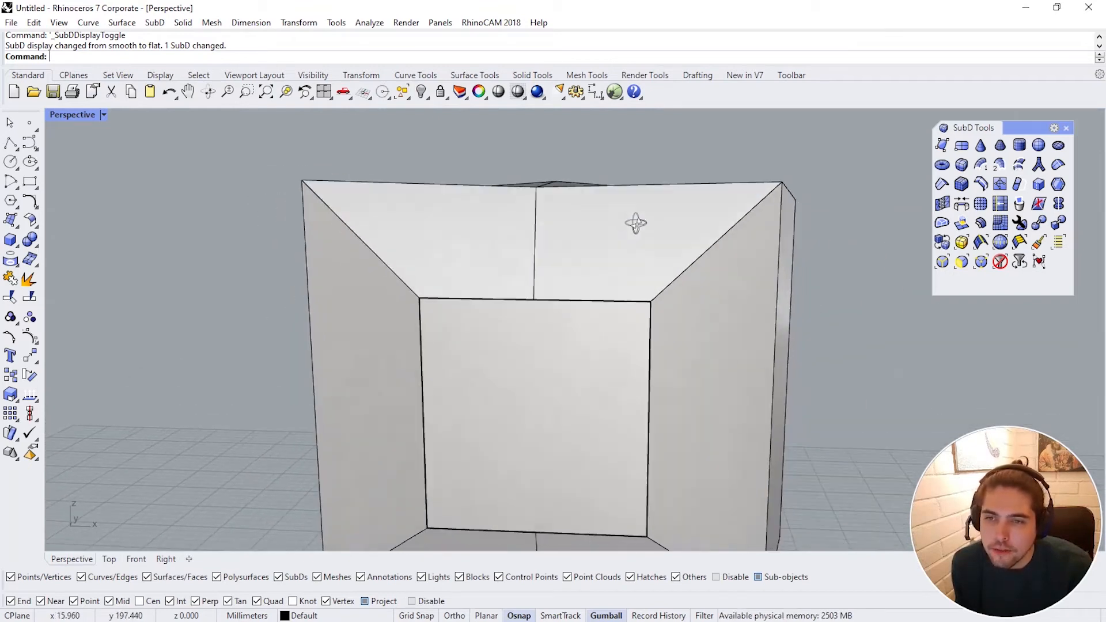
pyautogui.moveTo(334, 167); pyautogui.dragTo(468, 230, button='right')
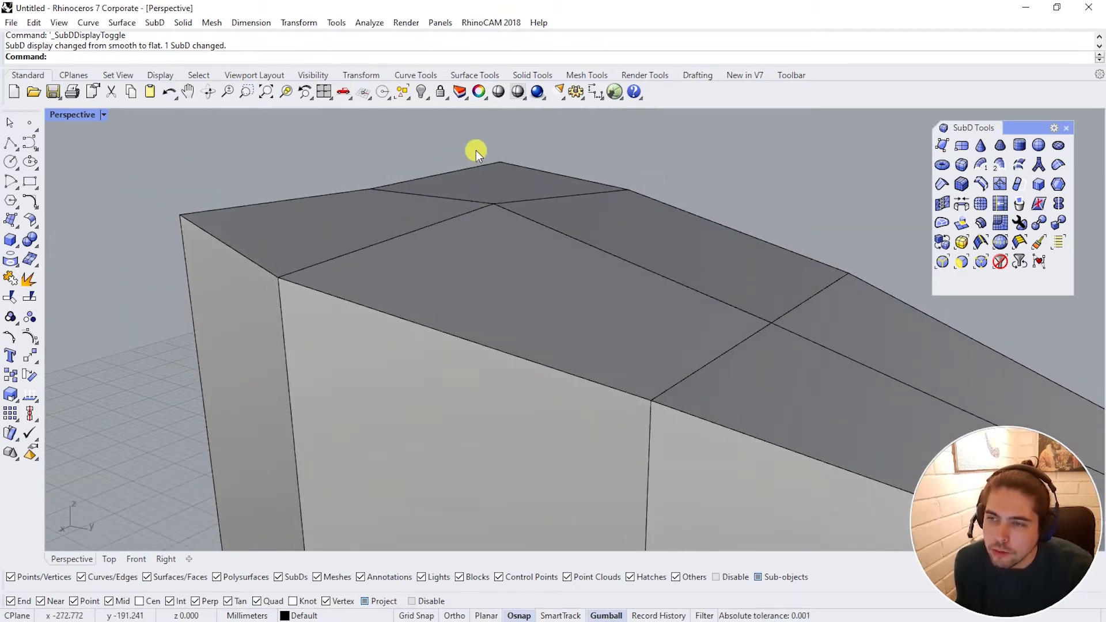
pyautogui.moveTo(476, 150); pyautogui.dragTo(351, 195, button='right')
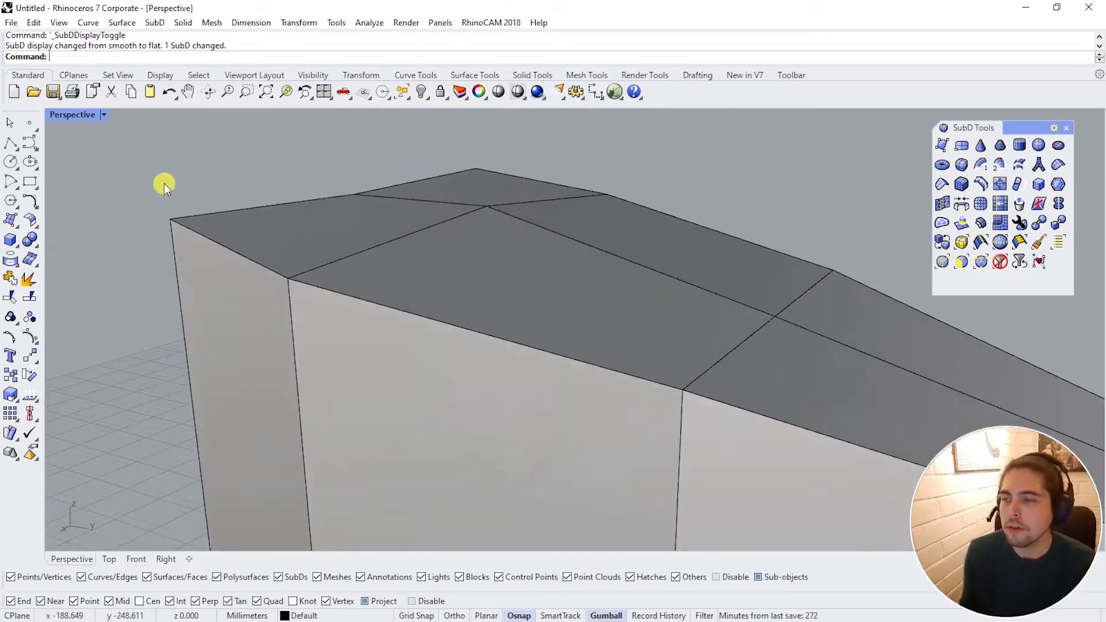
# Step: Move the two upper corner vertices of the foremost fuselage ring slightly down and return the SubD to smooth display
pyautogui.keyDown('ctrl'); pyautogui.keyDown('shift'); pyautogui.click(190, 212); pyautogui.keyUp('shift'); pyautogui.keyUp('ctrl')
pyautogui.keyDown('ctrl'); pyautogui.keyDown('shift'); pyautogui.click(171, 220); pyautogui.keyUp('shift'); pyautogui.keyUp('ctrl')
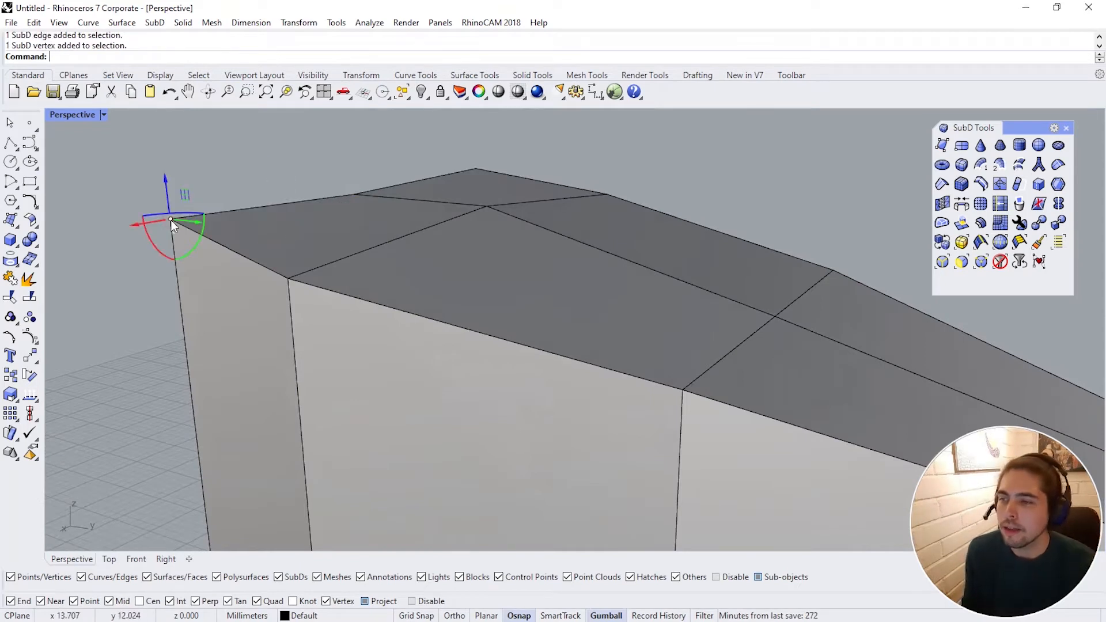
pyautogui.keyDown('ctrl'); pyautogui.keyDown('shift'); pyautogui.click(475, 171); pyautogui.keyUp('shift'); pyautogui.keyUp('ctrl')
pyautogui.moveTo(347, 150); pyautogui.dragTo(347, 158)
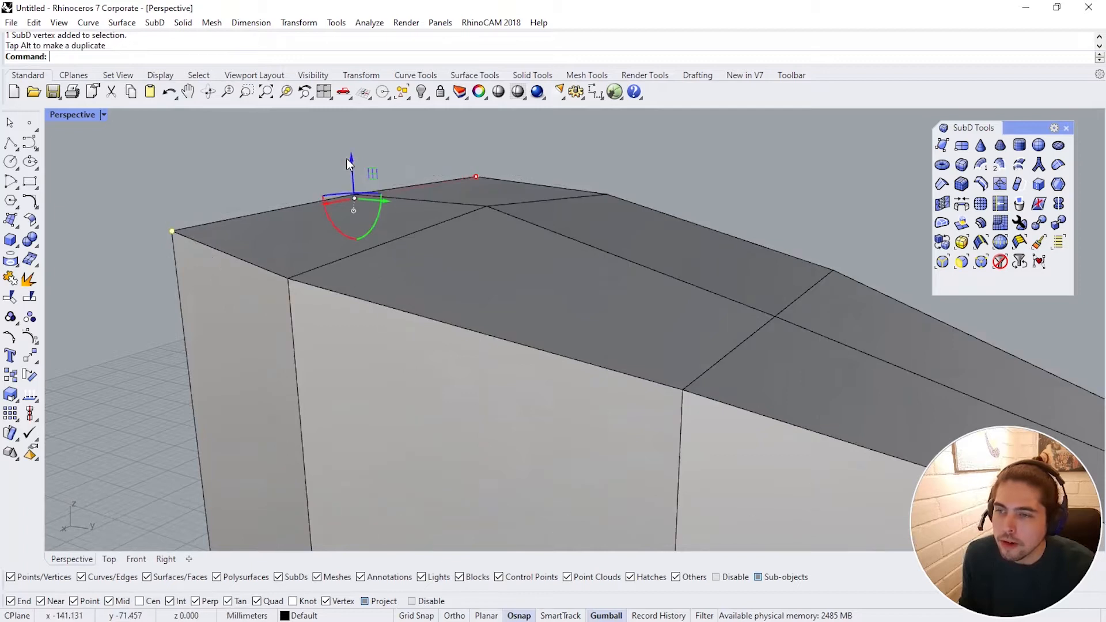
pyautogui.press('Tab')
pyautogui.moveTo(347, 158); pyautogui.dragTo(382, 268, button='right')
pyautogui.scroll(2, 545, 320)
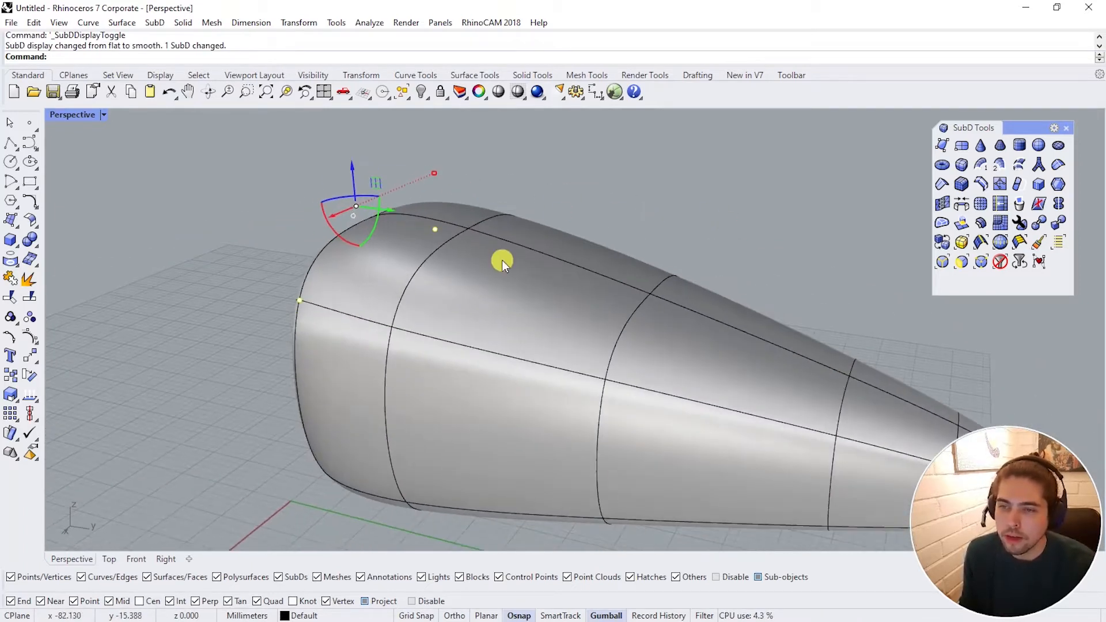
# Step: In flat display, raise the top centre vertex of the third ring behind the nose slightly
pyautogui.press('Tab')
pyautogui.moveTo(509, 250); pyautogui.dragTo(548, 229, button='right')
pyautogui.click(635, 282)
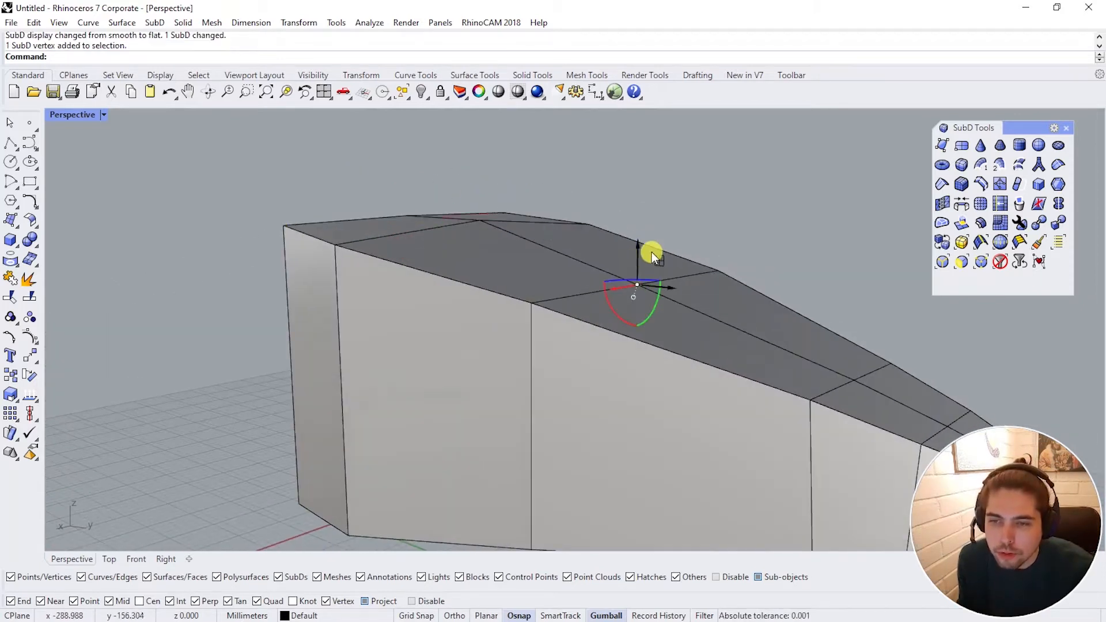
pyautogui.moveTo(652, 251); pyautogui.dragTo(691, 292, button='right')
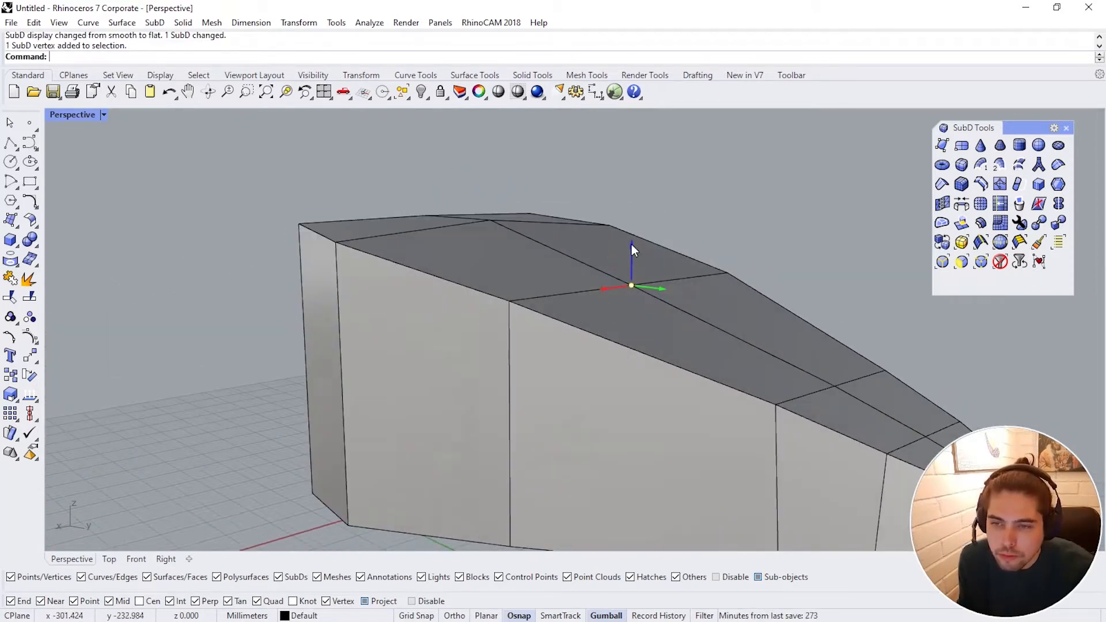
pyautogui.moveTo(631, 245); pyautogui.dragTo(634, 237)
pyautogui.moveTo(633, 238); pyautogui.dragTo(614, 269, button='right')
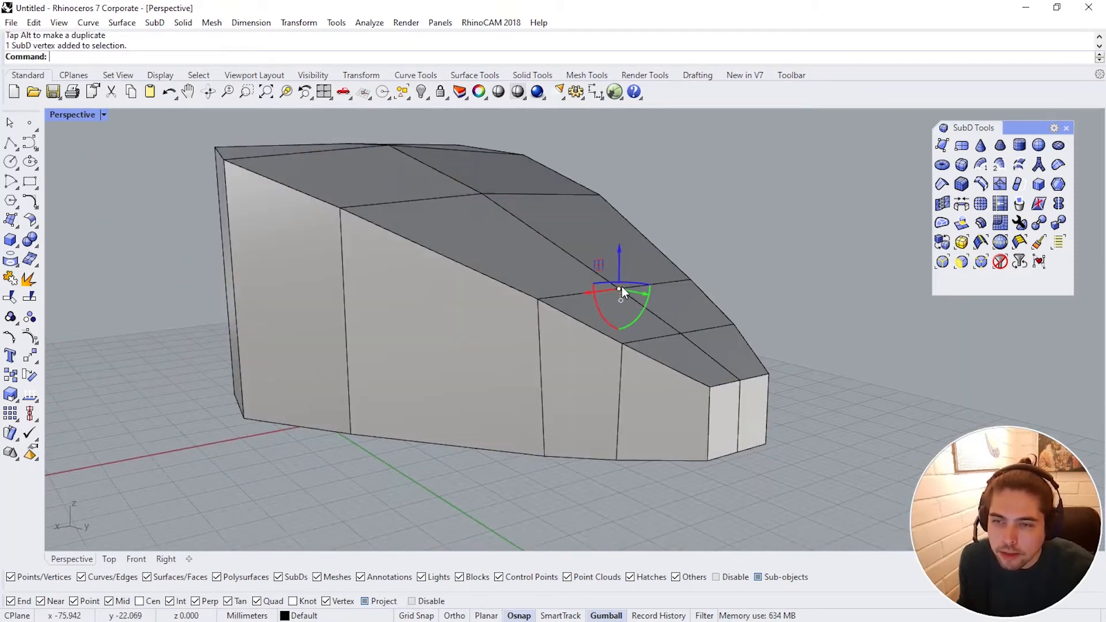
# Step: Raise the top centre vertices of the two rings ahead of the tail end slightly, then restore smooth display
pyautogui.keyDown('shift'); pyautogui.click(678, 330); pyautogui.keyUp('shift')
pyautogui.scroll(2, 680, 329)
pyautogui.moveTo(621, 266); pyautogui.dragTo(623, 258)
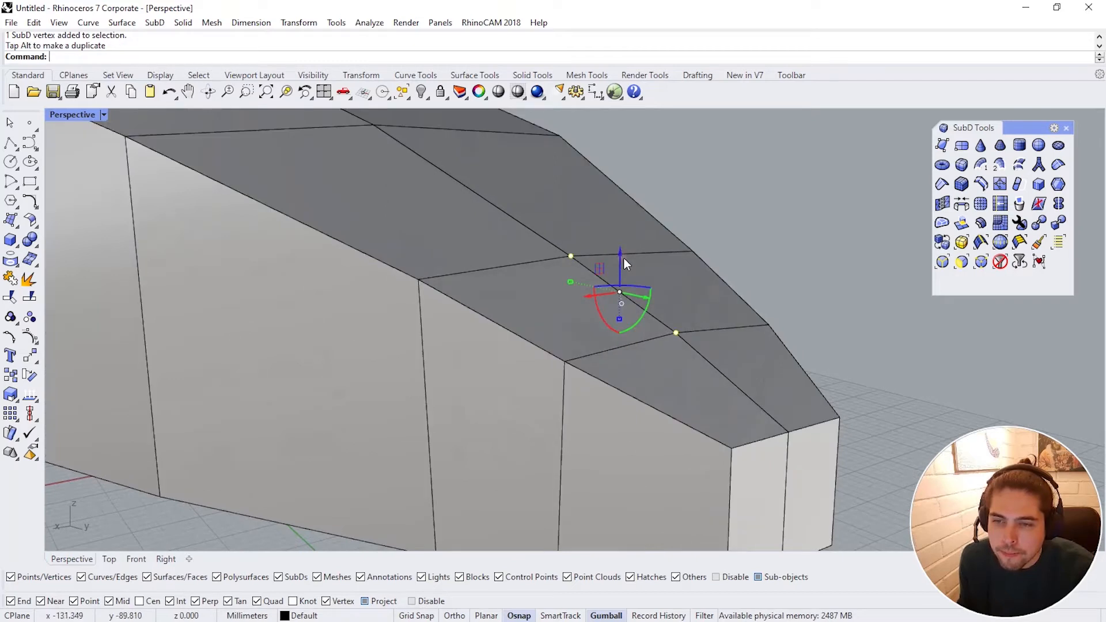
pyautogui.scroll(-5, 624, 258)
pyautogui.click(777, 263)
pyautogui.press('Tab')
pyautogui.moveTo(582, 308); pyautogui.dragTo(557, 343, button='right')
# Step: Scale the two end faces of the tail narrower in width and slightly in height, checking the shape in flat and smooth display
pyautogui.click(444, 303)
pyautogui.moveTo(444, 302); pyautogui.dragTo(444, 336, button='right')
pyautogui.click(454, 377)
pyautogui.keyDown('shift'); pyautogui.click(496, 362); pyautogui.keyUp('shift')
pyautogui.scroll(4, 496, 361)
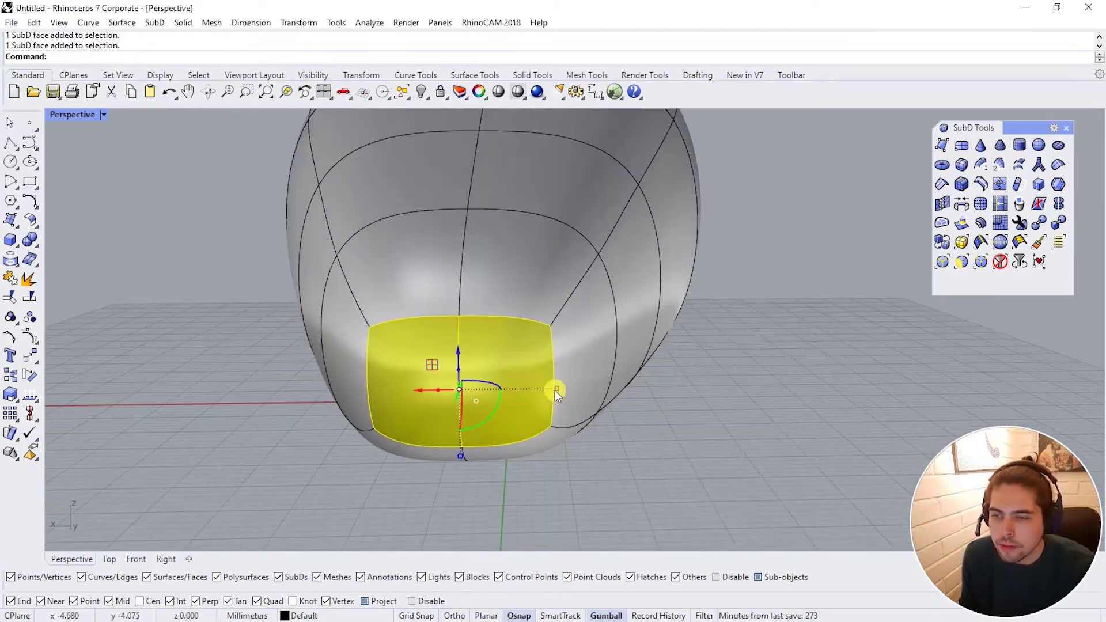
pyautogui.moveTo(555, 389); pyautogui.dragTo(530, 389)
pyautogui.press('Tab')
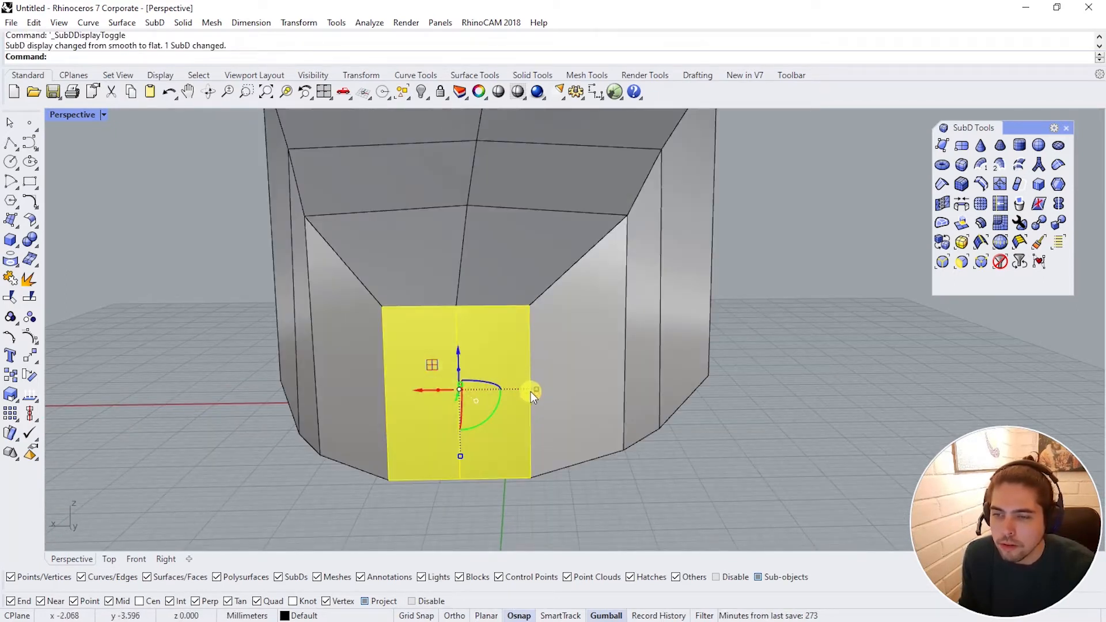
pyautogui.moveTo(531, 392); pyautogui.dragTo(510, 417, button='right')
pyautogui.moveTo(496, 352); pyautogui.dragTo(497, 347)
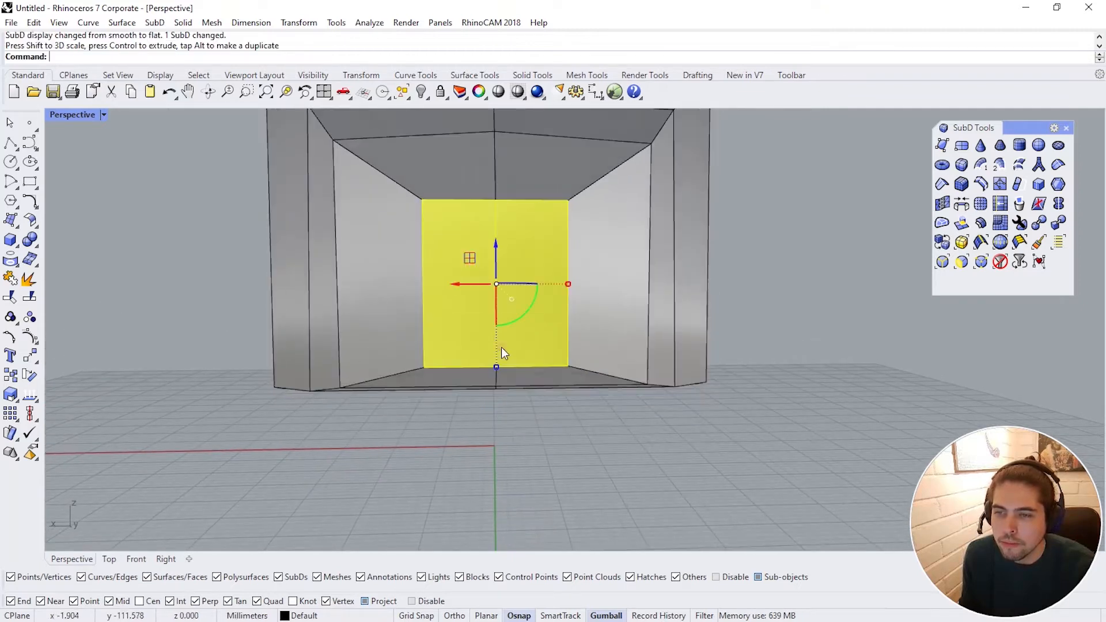
pyautogui.press('Tab')
pyautogui.click(605, 434)
# Step: Reselect both tail end faces, narrow them slightly further in width and clear the selection
pyautogui.moveTo(530, 367); pyautogui.dragTo(552, 384, button='right')
pyautogui.click(551, 266)
pyautogui.click(499, 296)
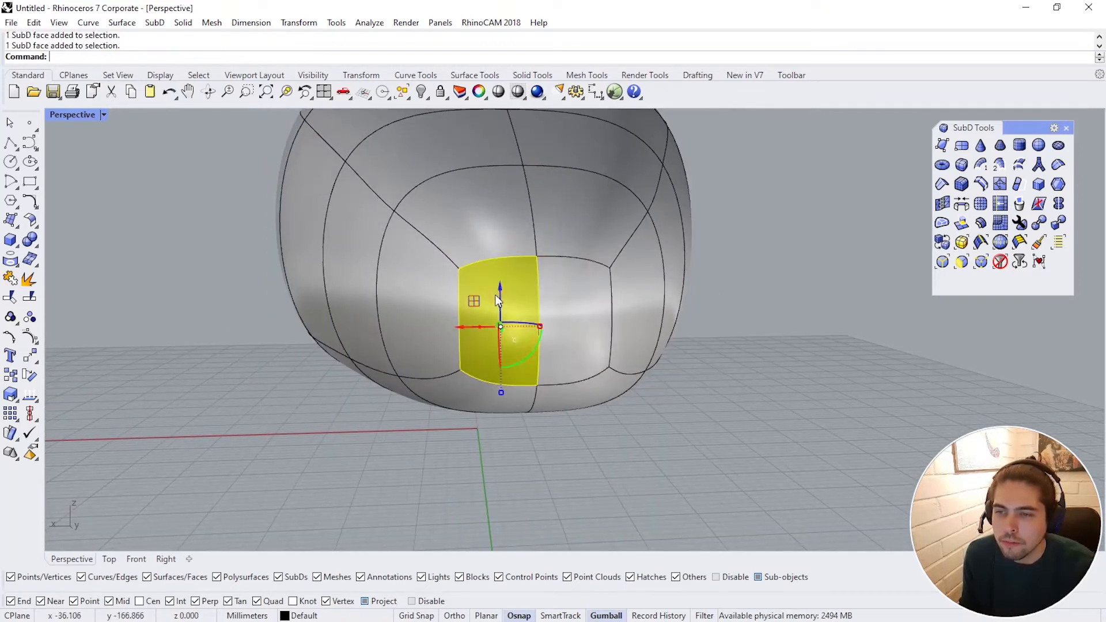
pyautogui.keyDown('shift'); pyautogui.click(561, 309); pyautogui.keyUp('shift')
pyautogui.moveTo(615, 325); pyautogui.dragTo(606, 325)
pyautogui.click(692, 331)
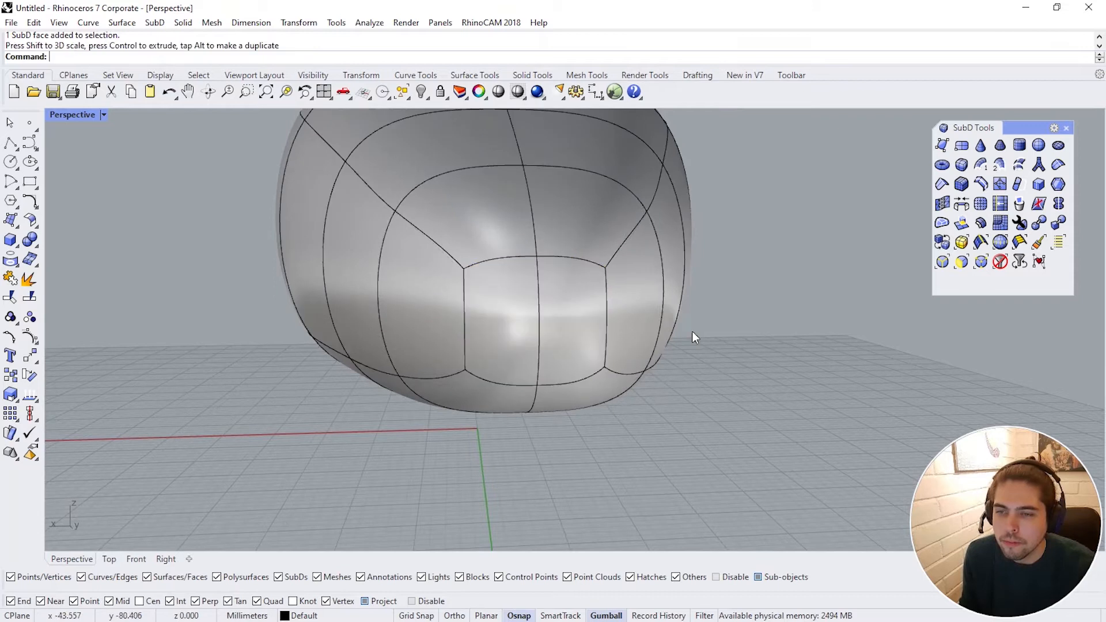
pyautogui.scroll(-4, 547, 345)
pyautogui.moveTo(513, 351); pyautogui.dragTo(699, 328, button='right')
pyautogui.scroll(-3, 601, 399)
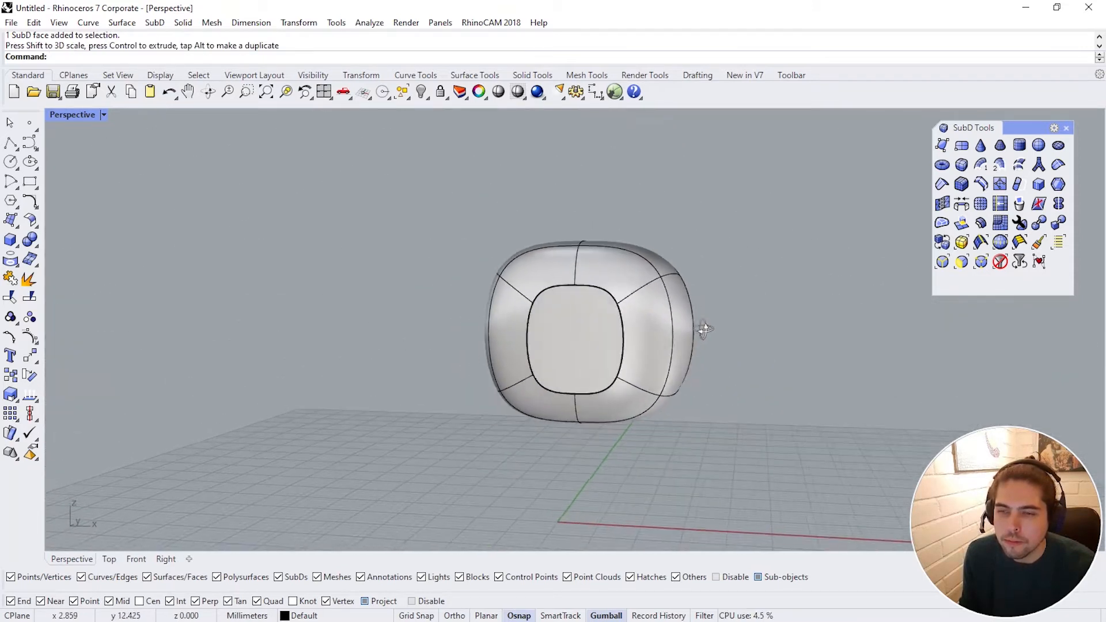
# Step: Select the creased nose edge loop, restore the four-viewport layout and scale the loop slightly down in height
pyautogui.doubleClick(629, 321)
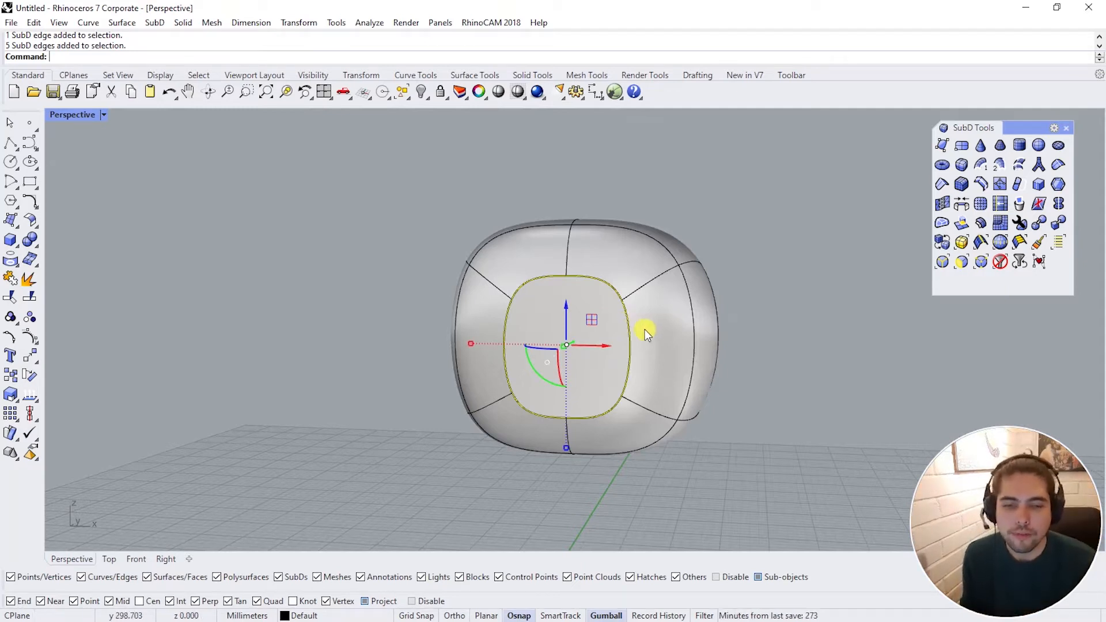
pyautogui.moveTo(668, 362); pyautogui.dragTo(548, 330, button='right')
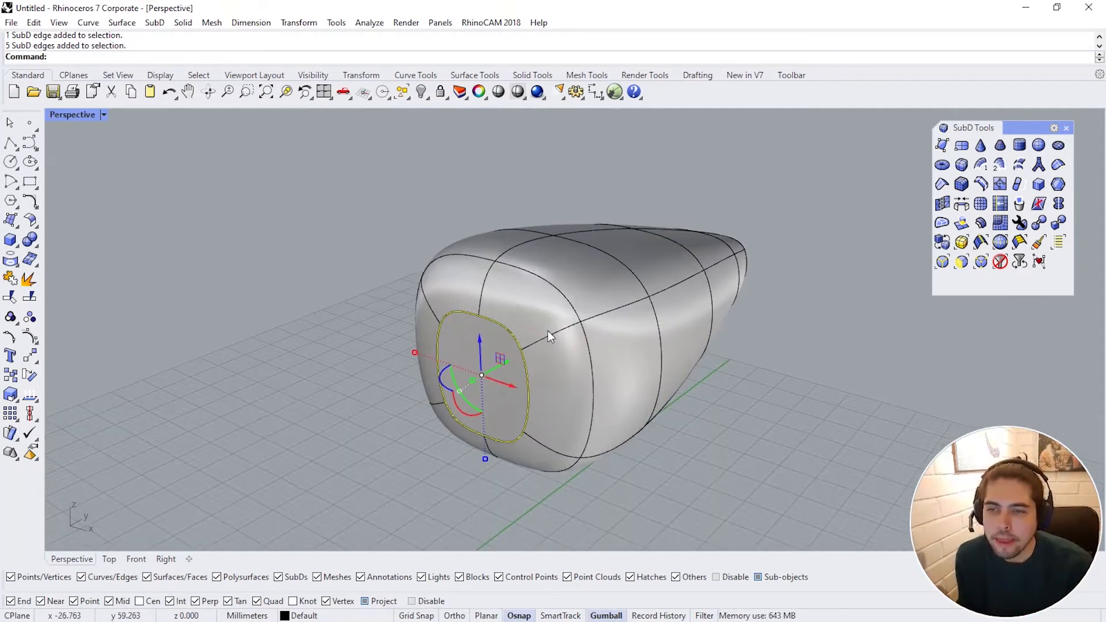
pyautogui.moveTo(602, 435); pyautogui.dragTo(472, 364, button='right')
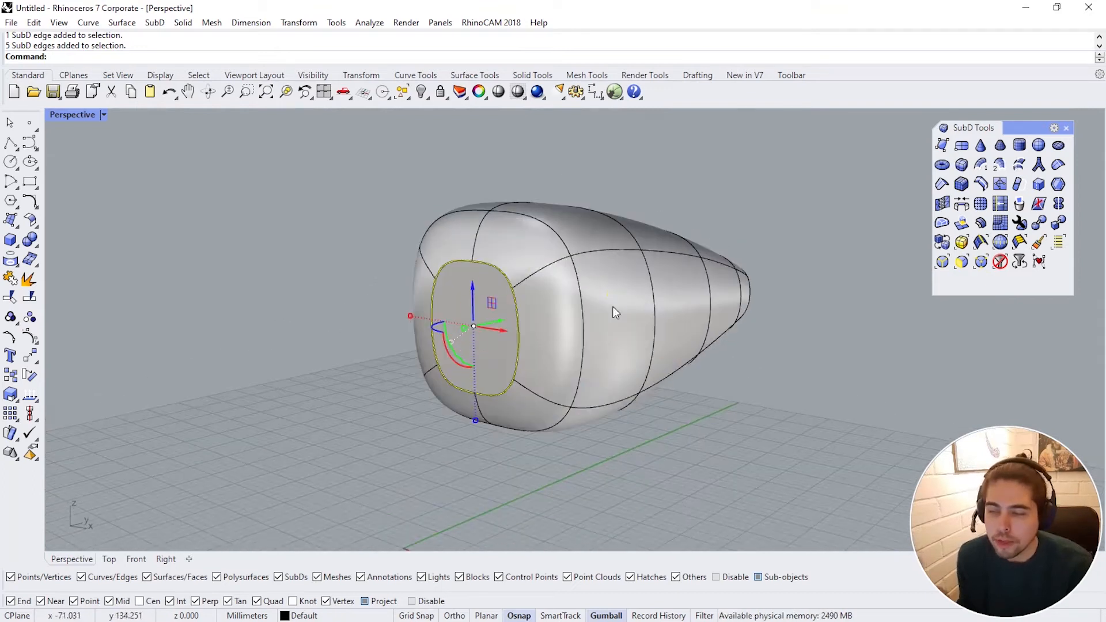
pyautogui.moveTo(612, 313); pyautogui.dragTo(465, 398, button='right')
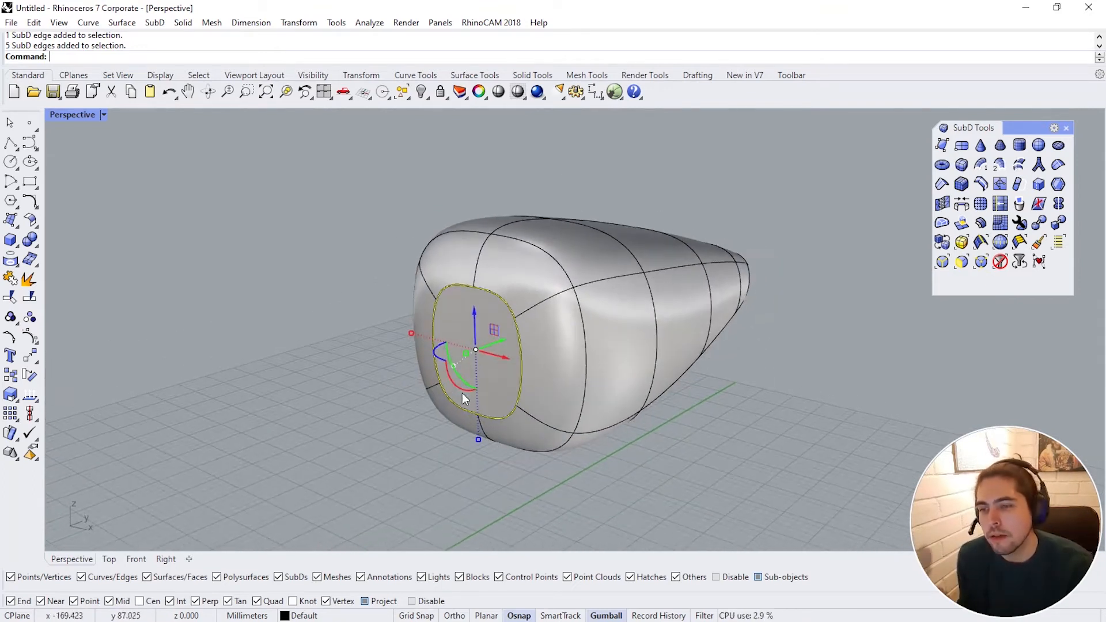
pyautogui.doubleClick(63, 116)
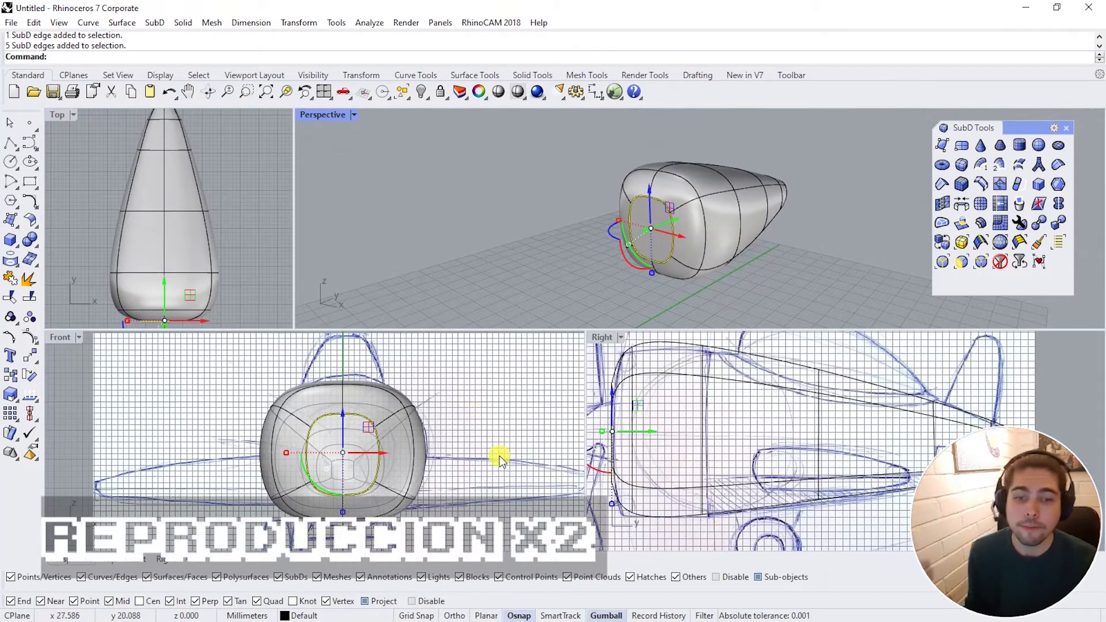
pyautogui.moveTo(611, 233); pyautogui.dragTo(631, 190, button='right')
# Step: Select a cross-section edge loop on the front fuselage and scale it slightly taller
pyautogui.click(621, 135)
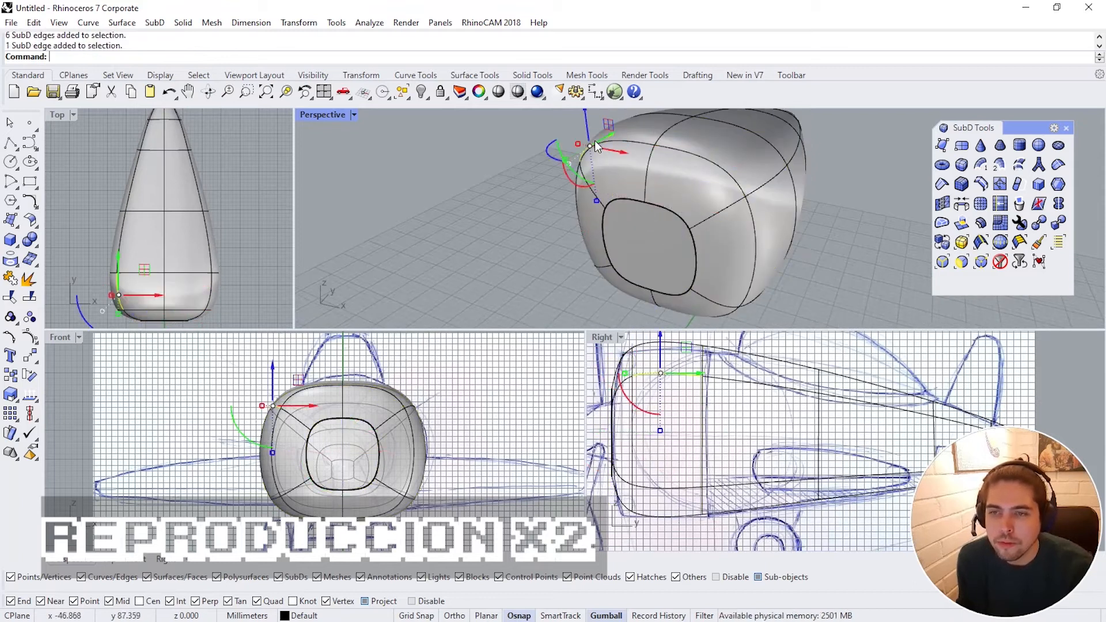
pyautogui.doubleClick(594, 140)
pyautogui.moveTo(635, 142); pyautogui.dragTo(713, 288, button='right')
pyautogui.moveTo(707, 301); pyautogui.dragTo(707, 305)
# Step: Examine the nose from the side and compare the fuselage profile and tail end with the side sketch
pyautogui.moveTo(821, 246); pyautogui.dragTo(695, 267, button='right')
pyautogui.click(679, 248)
pyautogui.click(667, 256)
pyautogui.click(755, 287)
pyautogui.moveTo(756, 287); pyautogui.dragTo(724, 286, button='right')
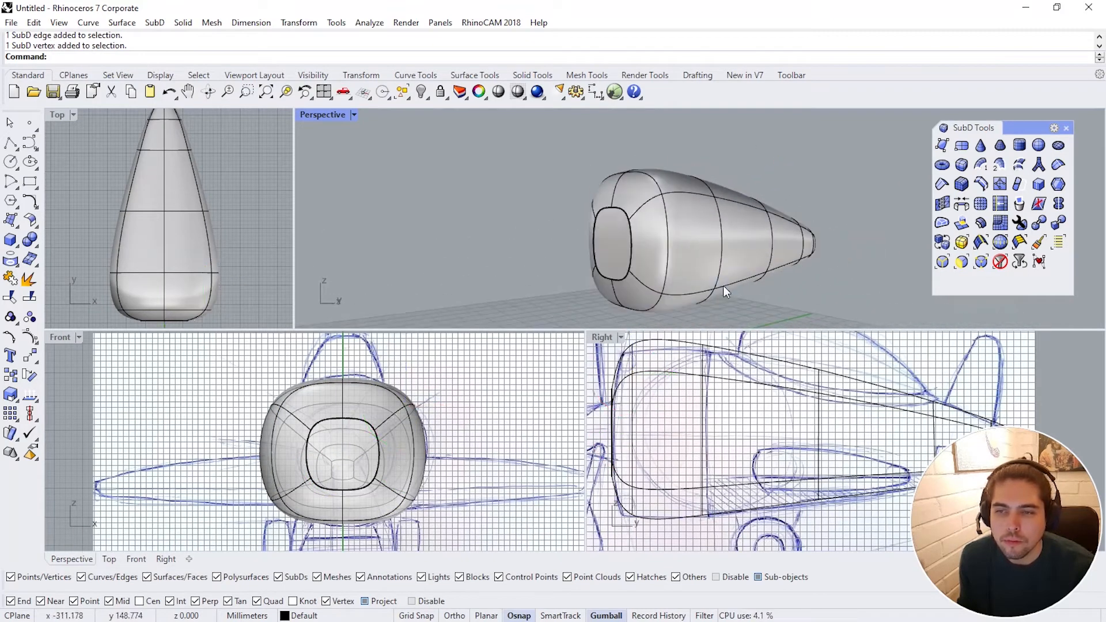
pyautogui.click(604, 233)
pyautogui.click(593, 228)
pyautogui.moveTo(798, 248); pyautogui.dragTo(749, 240, button='right')
pyautogui.click(756, 308)
pyautogui.scroll(-2, 777, 430)
pyautogui.scroll(2, 778, 432)
pyautogui.moveTo(807, 448); pyautogui.dragTo(732, 434, button='right')
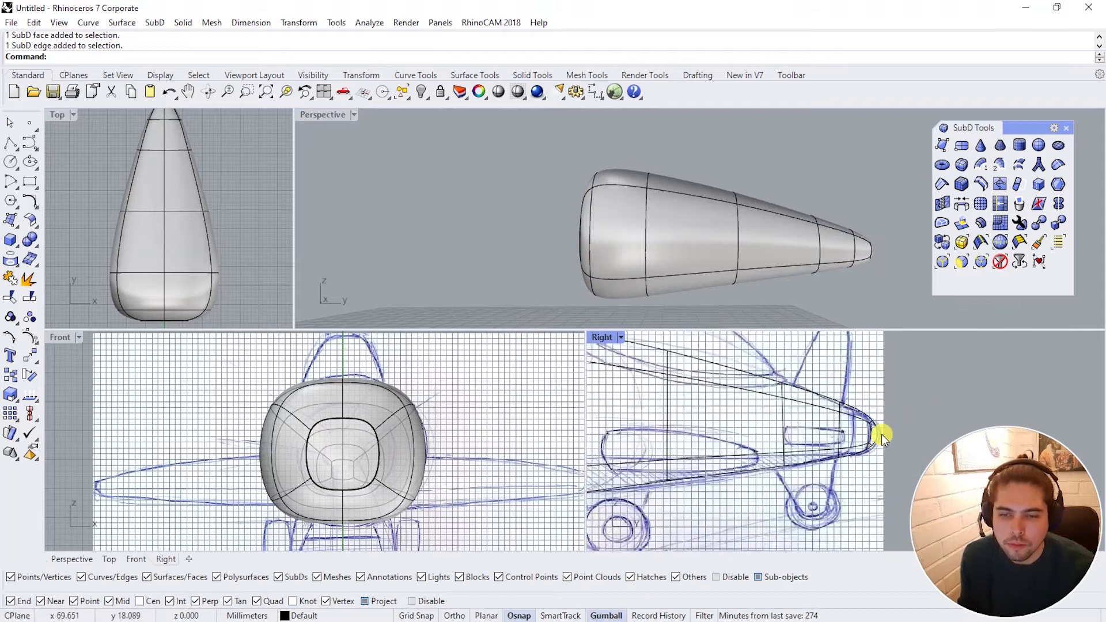
pyautogui.scroll(7, 680, 498)
pyautogui.click(749, 448)
pyautogui.scroll(-5, 841, 472)
# Step: Select the bottom centre vertex at mid-fuselage and move it slightly down to follow the belly line of the side sketch
pyautogui.moveTo(775, 291); pyautogui.dragTo(743, 259, button='right')
pyautogui.click(715, 280)
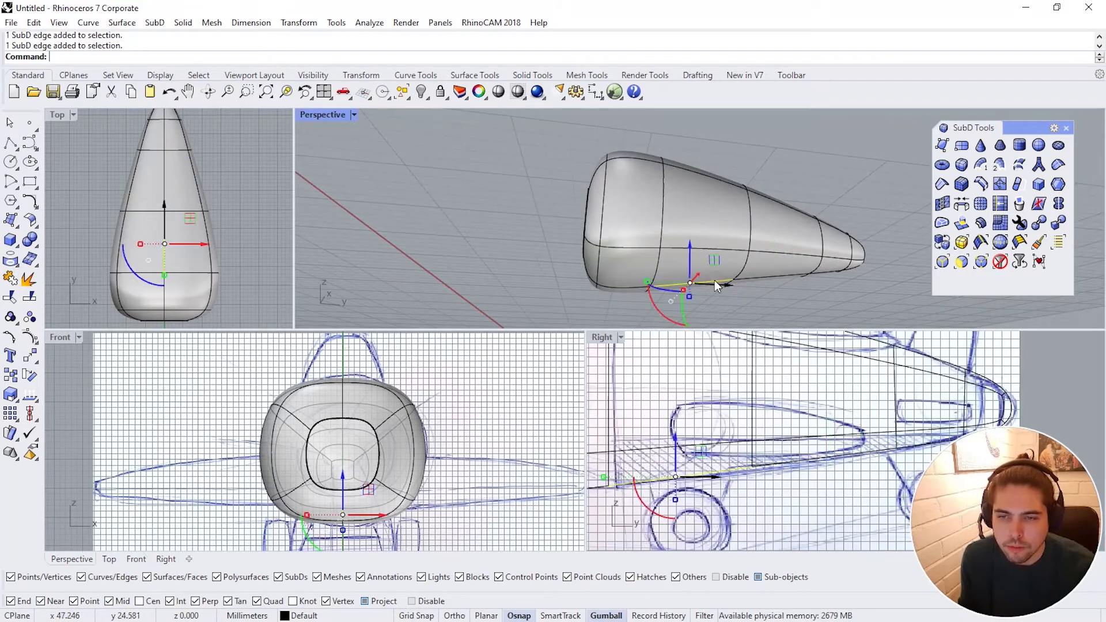
pyautogui.click(733, 283)
pyautogui.moveTo(752, 431); pyautogui.dragTo(753, 437)
pyautogui.scroll(2, 621, 482)
pyautogui.moveTo(621, 483); pyautogui.dragTo(695, 469, button='right')
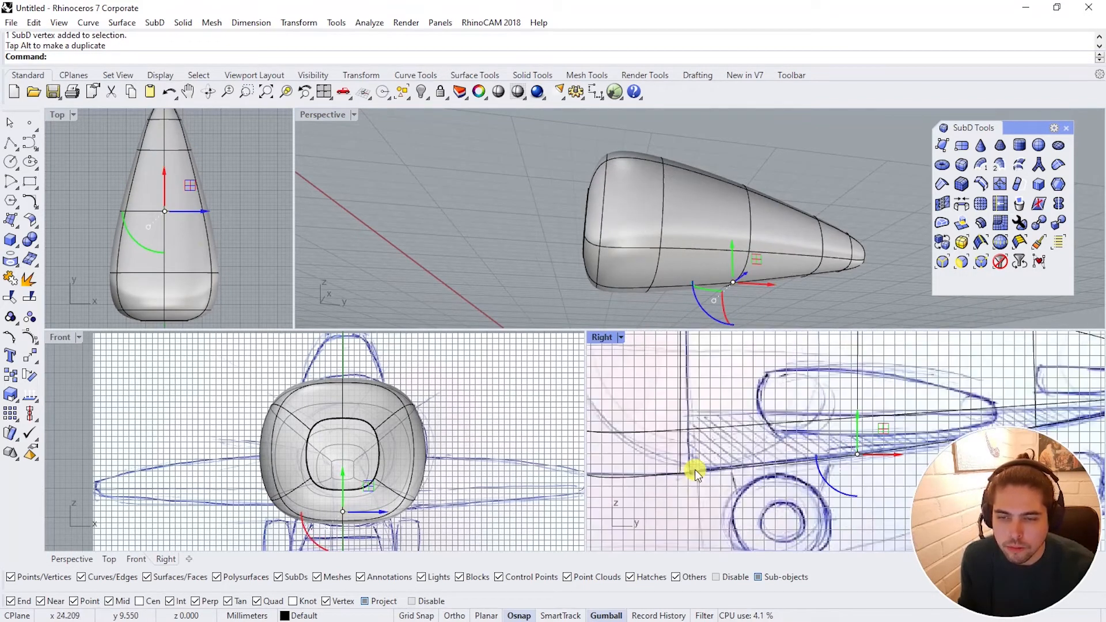
# Step: Select the top centre edge at the front of the fuselage and compare the top line with the side sketch
pyautogui.moveTo(692, 380); pyautogui.dragTo(710, 536, button='right')
pyautogui.moveTo(611, 368); pyautogui.dragTo(687, 402, button='right')
pyautogui.click(685, 396)
pyautogui.moveTo(706, 248); pyautogui.dragTo(701, 103, button='right')
pyautogui.moveTo(814, 410); pyautogui.dragTo(719, 395, button='right')
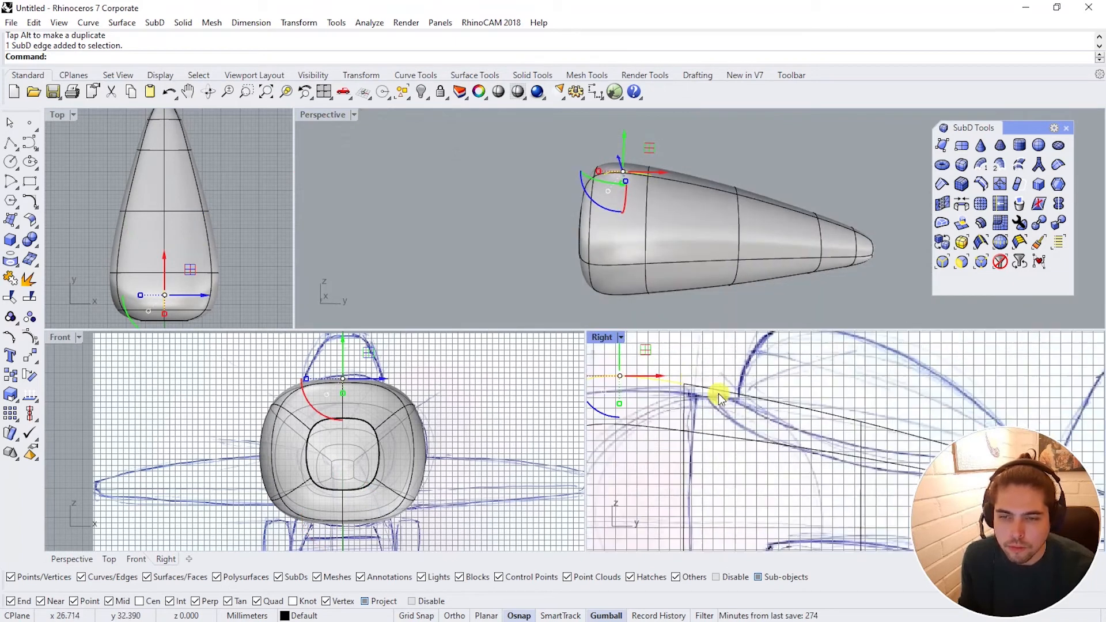
# Step: Select the bottom centre vertex of the tail end and move it slightly up to match the side sketch
pyautogui.scroll(-6, 849, 414)
pyautogui.moveTo(849, 414); pyautogui.dragTo(735, 414, button='right')
pyautogui.scroll(10, 858, 458)
pyautogui.click(841, 433)
pyautogui.moveTo(841, 400); pyautogui.dragTo(841, 394)
# Step: In flat display, select both lower corner vertices of the tail end and move them slightly up
pyautogui.press('Tab')
pyautogui.moveTo(834, 248); pyautogui.dragTo(748, 257, button='right')
pyautogui.press('Tab')
pyautogui.press('Tab')
pyautogui.click(717, 266)
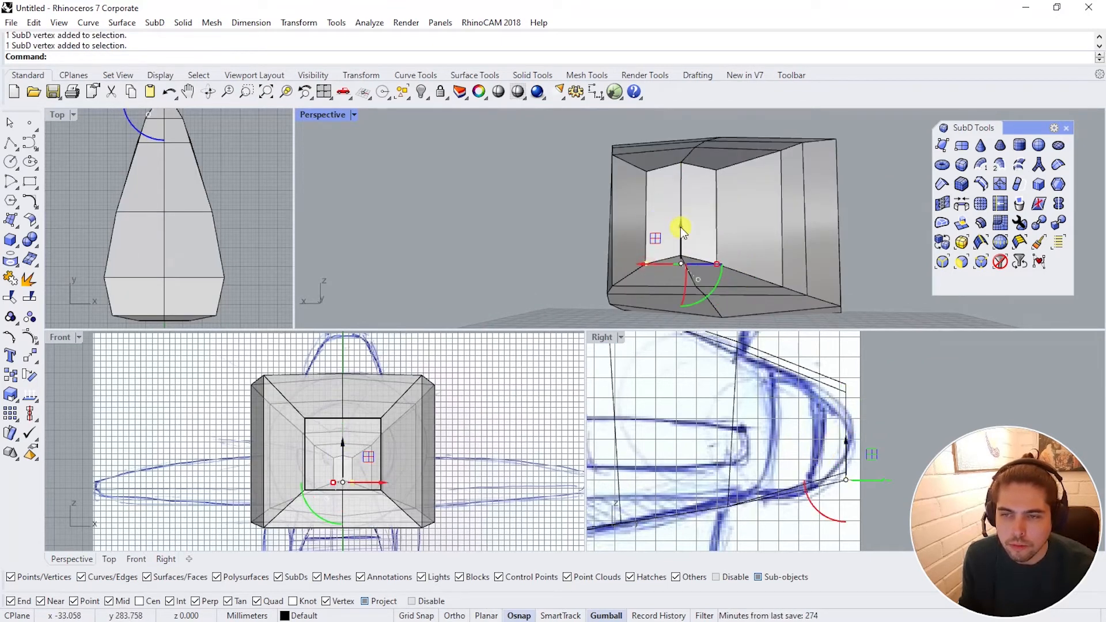
pyautogui.moveTo(680, 228); pyautogui.dragTo(680, 217)
pyautogui.press('Tab')
# Step: Select both lower corner vertices of the cross-section just ahead of the tail end and move them slightly down
pyautogui.moveTo(681, 218); pyautogui.dragTo(533, 271, button='right')
pyautogui.press('Tab')
pyautogui.click(555, 292)
pyautogui.moveTo(498, 271); pyautogui.dragTo(507, 272)
pyautogui.moveTo(620, 271); pyautogui.dragTo(625, 285, button='right')
pyautogui.scroll(-2, 669, 507)
pyautogui.moveTo(668, 507); pyautogui.dragTo(775, 467, button='right')
pyautogui.press('Tab')
pyautogui.press('Tab')
pyautogui.moveTo(686, 271); pyautogui.dragTo(645, 233, button='right')
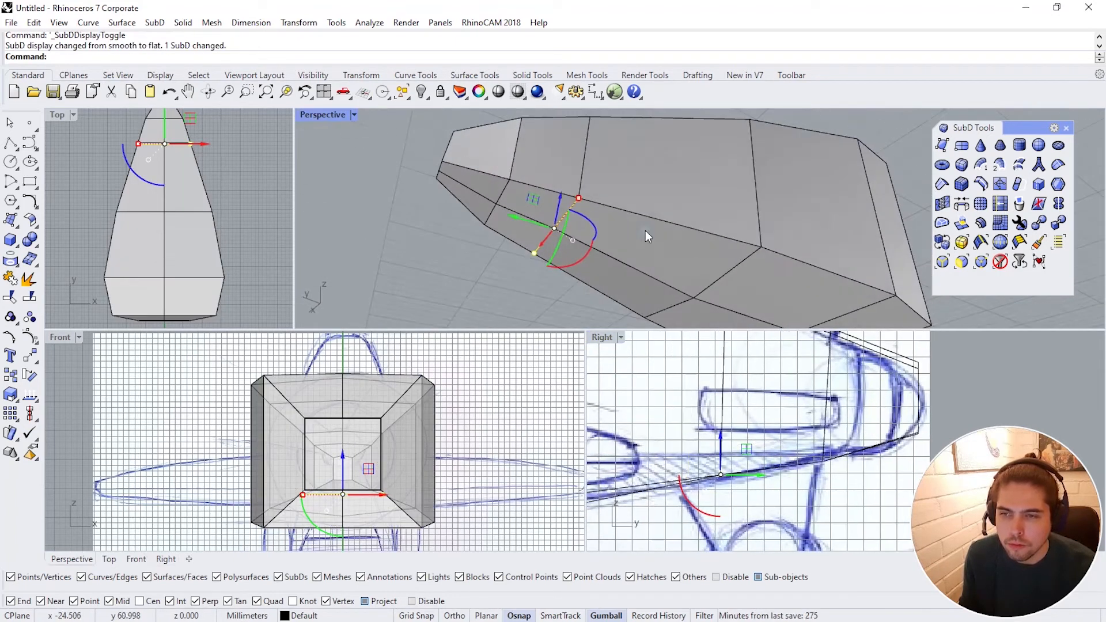
pyautogui.moveTo(558, 202); pyautogui.dragTo(557, 209)
pyautogui.press('Tab')
pyautogui.click(553, 165)
pyautogui.moveTo(558, 208); pyautogui.dragTo(672, 252, button='right')
# Step: Select the outer edge loop around the nose and move it slightly down to follow the front sketch
pyautogui.scroll(5, 433, 424)
pyautogui.keyDown('ctrl'); pyautogui.keyDown('shift'); pyautogui.click(428, 417); pyautogui.keyUp('shift'); pyautogui.keyUp('ctrl')
pyautogui.scroll(-1, 489, 409)
pyautogui.moveTo(427, 417); pyautogui.dragTo(536, 439, button='right')
pyautogui.doubleClick(452, 371)
pyautogui.moveTo(379, 398); pyautogui.dragTo(379, 402)
pyautogui.moveTo(467, 393); pyautogui.dragTo(466, 416, button='right')
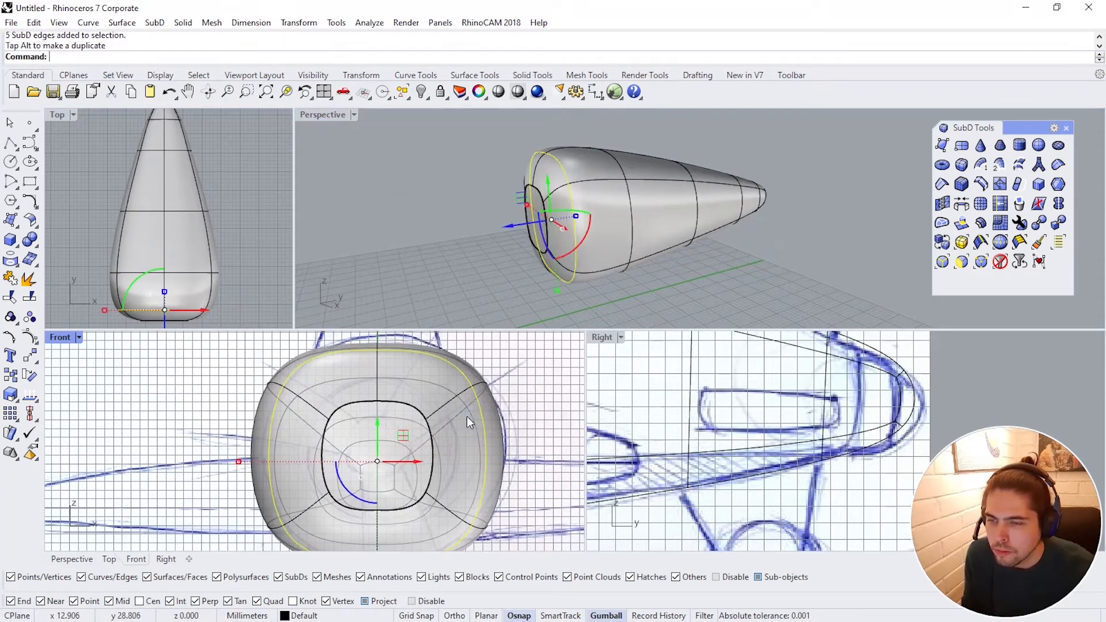
# Step: Select the next cross-section edge loop behind the nose and move it slightly up
pyautogui.click(503, 423)
pyautogui.doubleClick(472, 366)
pyautogui.moveTo(597, 168); pyautogui.dragTo(599, 164)
# Step: Select the bottom centre vertex of the front fuselage cross-section and move it slightly down
pyautogui.click(700, 260)
pyautogui.moveTo(700, 261); pyautogui.dragTo(599, 211, button='right')
pyautogui.click(623, 263)
pyautogui.moveTo(638, 282); pyautogui.dragTo(644, 280, button='right')
pyautogui.scroll(8, 644, 280)
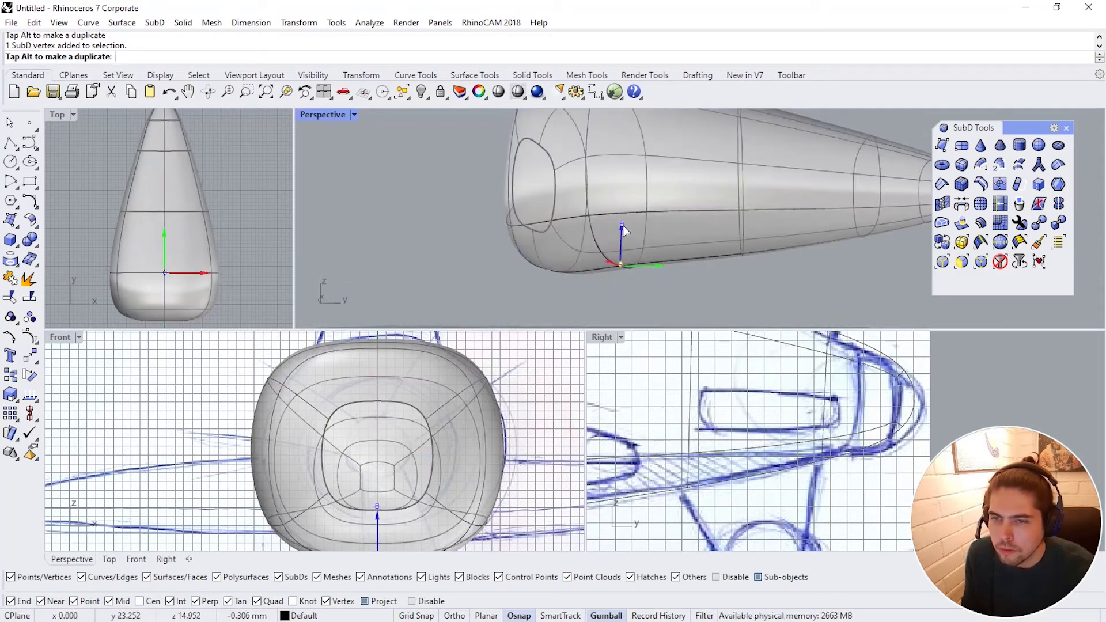
# Step: In flat display, move both lower corner vertices of the outer nose loop slightly up and return to smooth display
pyautogui.press('Tab')
pyautogui.scroll(-5, 566, 269)
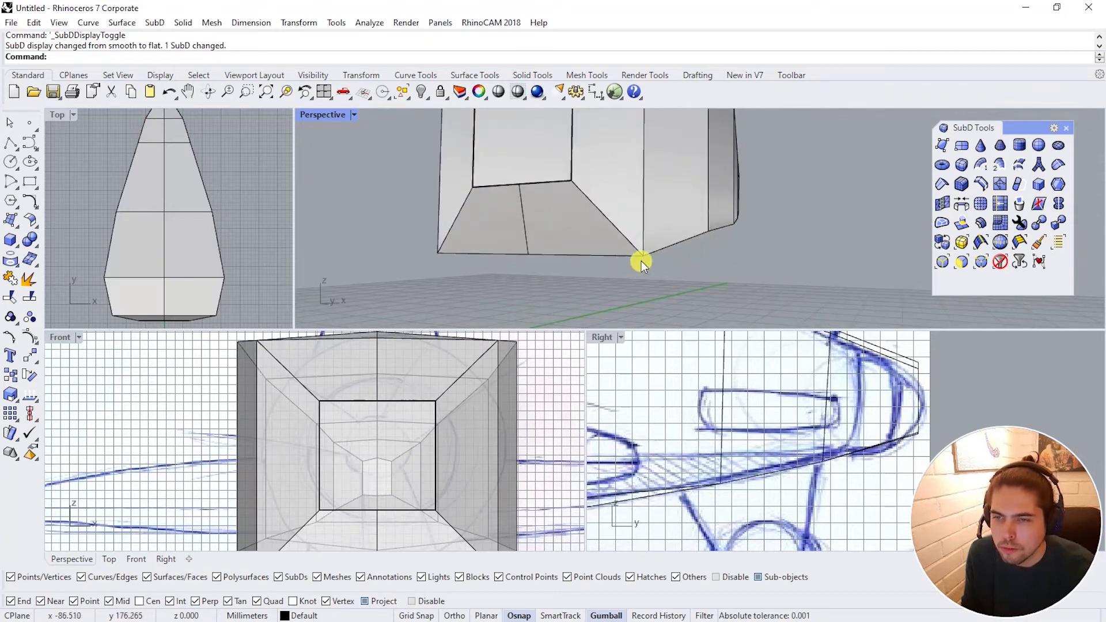
pyautogui.moveTo(529, 215); pyautogui.dragTo(529, 208)
pyautogui.press('Tab')
pyautogui.moveTo(685, 230); pyautogui.dragTo(814, 202, button='right')
# Step: Select the lower corner vertices of the front fuselage cross-section, move them slightly up and check the smooth shape
pyautogui.click(702, 242)
pyautogui.press('Tab')
pyautogui.press('Tab')
pyautogui.press('Tab')
pyautogui.click(670, 225)
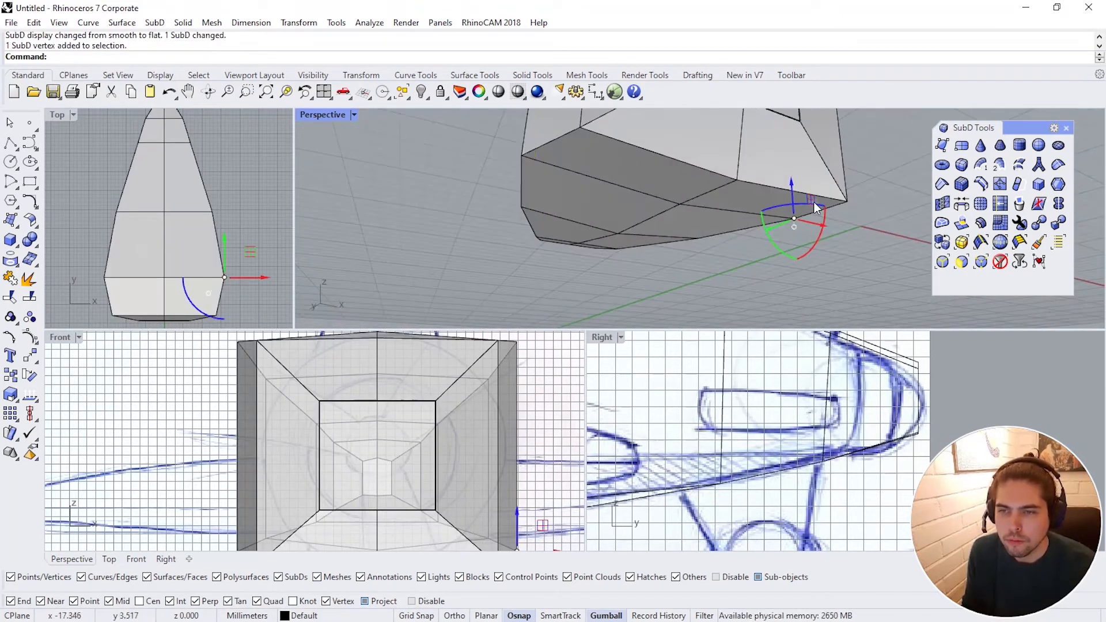
pyautogui.moveTo(676, 164); pyautogui.dragTo(680, 160)
pyautogui.press('Tab')
pyautogui.click(767, 228)
pyautogui.moveTo(766, 227); pyautogui.dragTo(659, 229, button='right')
pyautogui.press('Tab')
pyautogui.press('Tab')
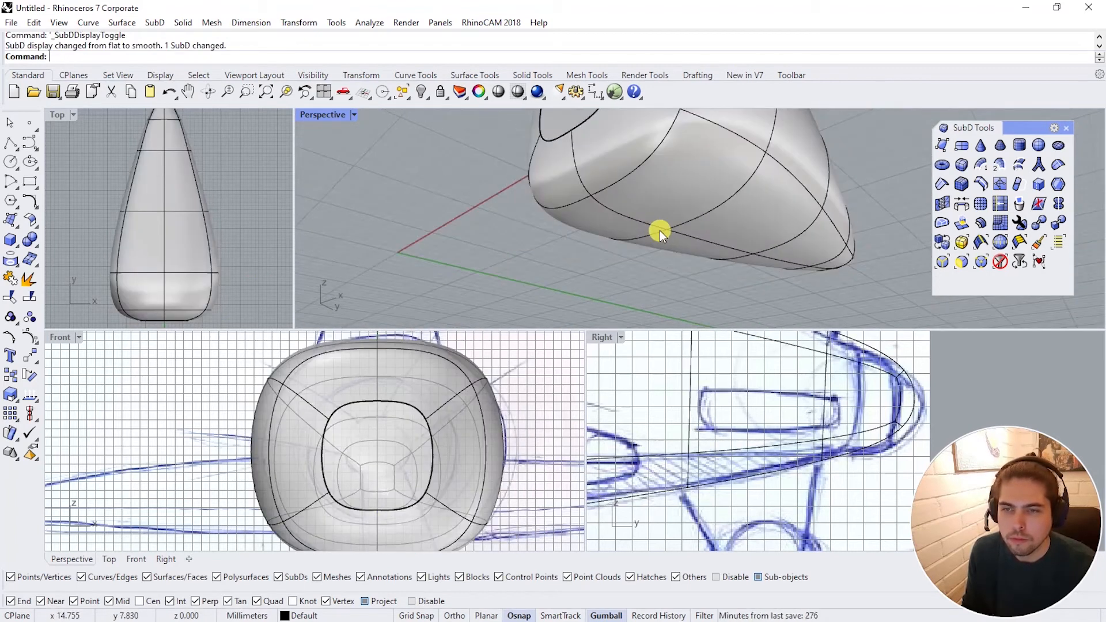
# Step: Select the underside vertices at mid-fuselage in flat display and nudge their height slightly
pyautogui.press('Tab')
pyautogui.doubleClick(659, 228)
pyautogui.click(659, 229)
pyautogui.moveTo(659, 199); pyautogui.dragTo(659, 199)
pyautogui.press('Tab')
pyautogui.press('Tab')
pyautogui.moveTo(659, 198); pyautogui.dragTo(609, 235, button='right')
# Step: Select the pair of lower corner vertices on the rear cross-section near the tail and move them slightly up
pyautogui.click(839, 252)
pyautogui.moveTo(839, 252); pyautogui.dragTo(720, 230, button='right')
pyautogui.keyDown('shift'); pyautogui.click(733, 221); pyautogui.keyUp('shift')
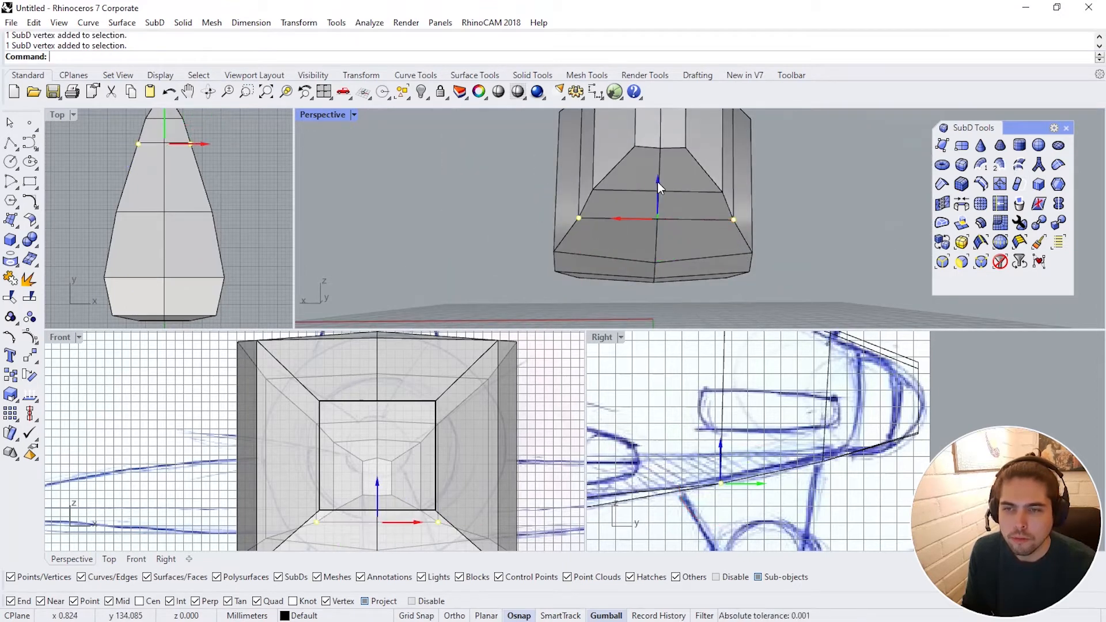
pyautogui.moveTo(658, 183); pyautogui.dragTo(658, 176)
pyautogui.moveTo(627, 203); pyautogui.dragTo(611, 230, button='right')
# Step: Set the Top viewport to wireframe and select the lower side edges at the front of the smooth SubD
pyautogui.moveTo(136, 197); pyautogui.dragTo(154, 228, button='right')
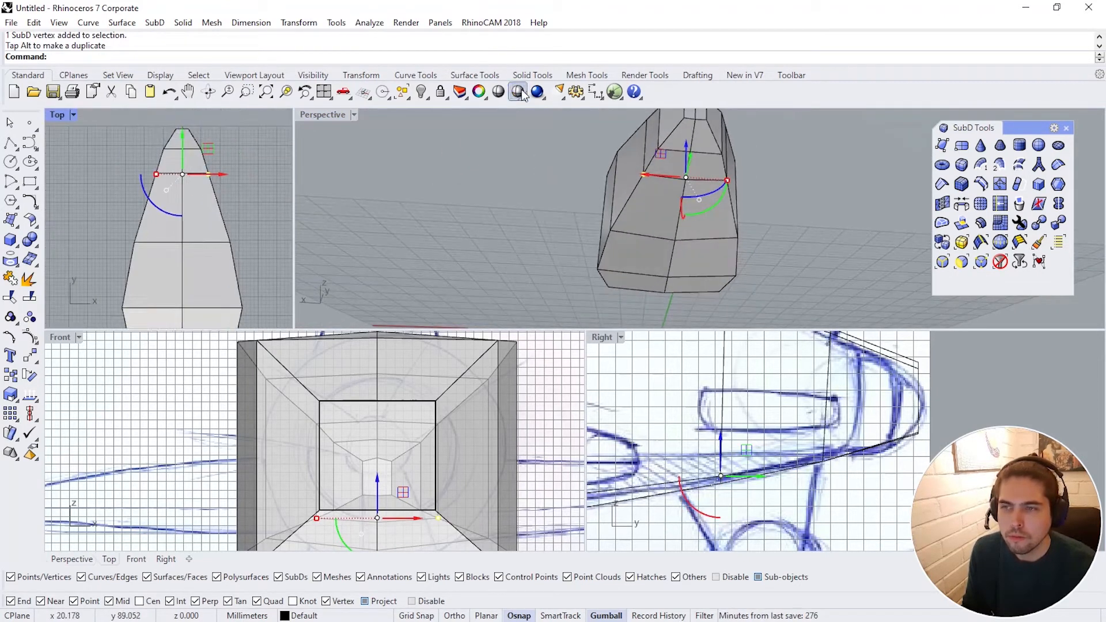
pyautogui.click(517, 92)
pyautogui.scroll(5, 206, 220)
pyautogui.moveTo(680, 231); pyautogui.dragTo(714, 196, button='right')
pyautogui.press('Escape')
pyautogui.press('Tab')
pyautogui.keyDown('ctrl'); pyautogui.keyDown('shift'); pyautogui.click(741, 220); pyautogui.keyUp('shift'); pyautogui.keyUp('ctrl')
pyautogui.keyDown('ctrl'); pyautogui.keyDown('shift'); pyautogui.click(742, 221); pyautogui.keyUp('shift'); pyautogui.keyUp('ctrl')
pyautogui.keyDown('ctrl'); pyautogui.keyDown('shift'); pyautogui.click(704, 209); pyautogui.keyUp('shift'); pyautogui.keyUp('ctrl')
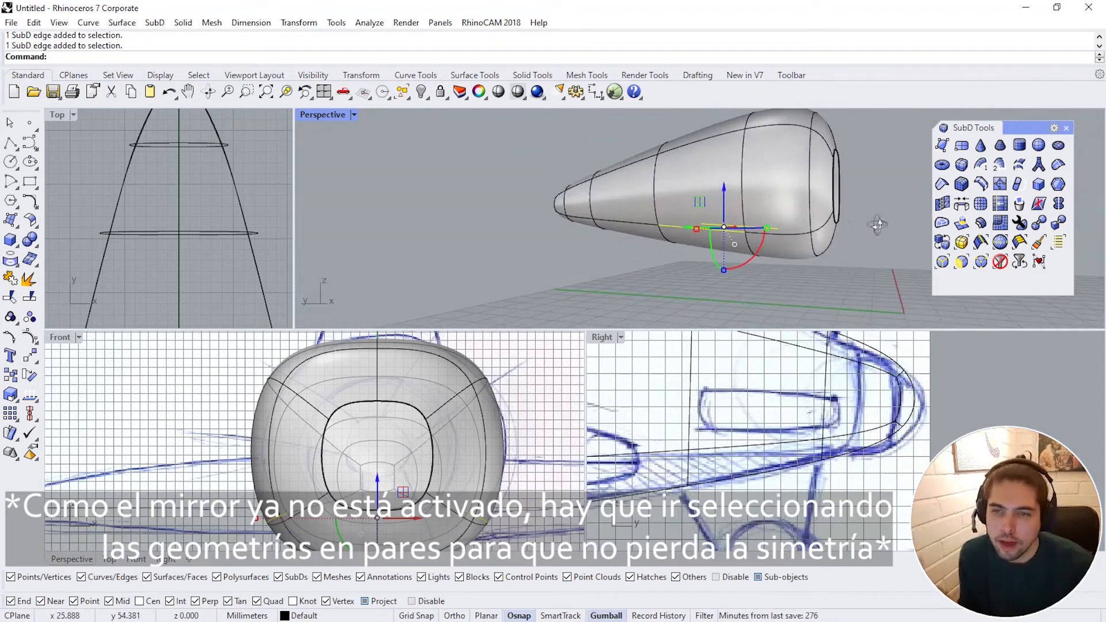
# Step: Set the perspective view to shaded display, select a matching pair of lower side edges and move them slightly down
pyautogui.click(497, 92)
pyautogui.click(494, 92)
pyautogui.moveTo(613, 222); pyautogui.dragTo(651, 240, button='right')
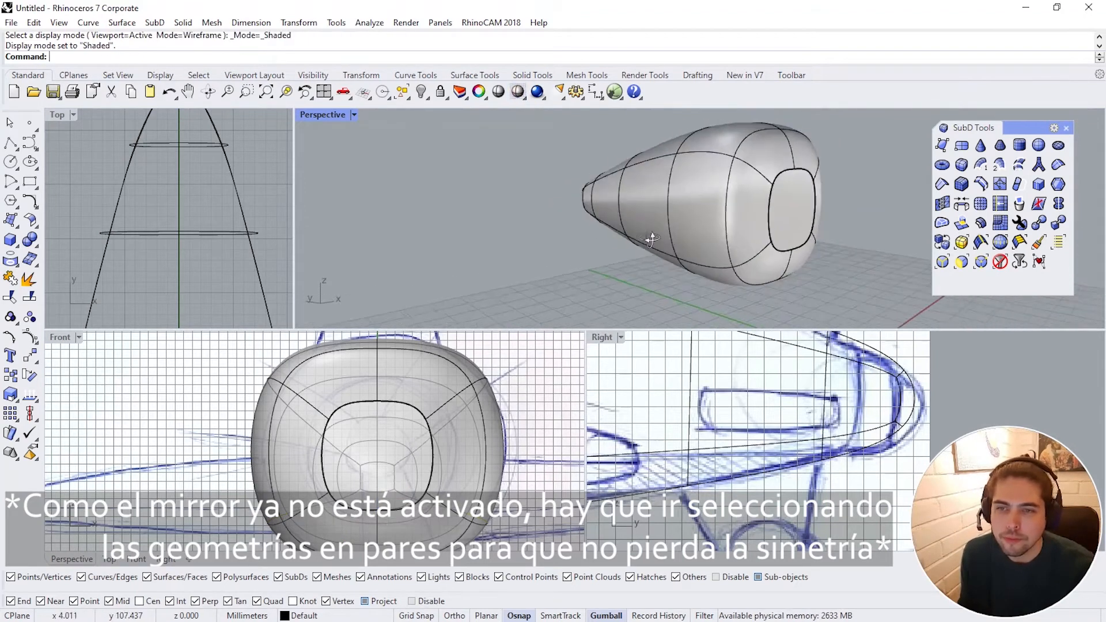
pyautogui.keyDown('ctrl'); pyautogui.keyDown('shift'); pyautogui.click(651, 239); pyautogui.keyUp('shift'); pyautogui.keyUp('ctrl')
pyautogui.moveTo(778, 245); pyautogui.dragTo(645, 245, button='right')
pyautogui.keyDown('ctrl'); pyautogui.keyDown('shift'); pyautogui.click(663, 228); pyautogui.keyUp('shift'); pyautogui.keyUp('ctrl')
pyautogui.moveTo(652, 194); pyautogui.dragTo(652, 200)
pyautogui.click(663, 274)
pyautogui.moveTo(662, 274); pyautogui.dragTo(565, 246, button='right')
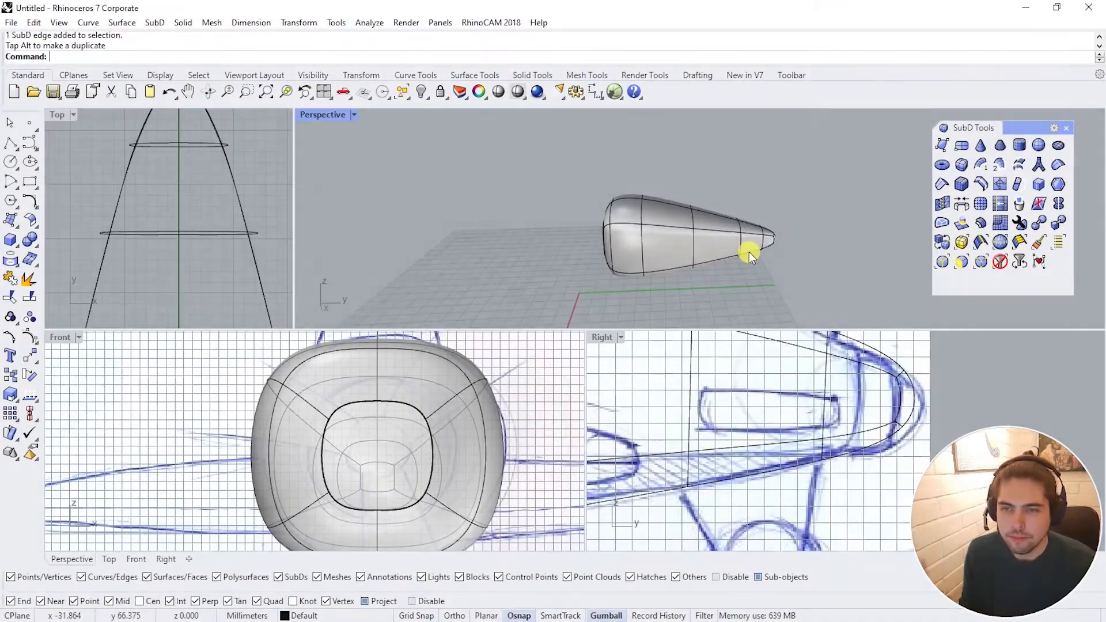
# Step: Select the flat nose face and extrude it inward to form a shallow recess at the front
pyautogui.moveTo(749, 251); pyautogui.dragTo(710, 249, button='right')
pyautogui.scroll(3, 704, 254)
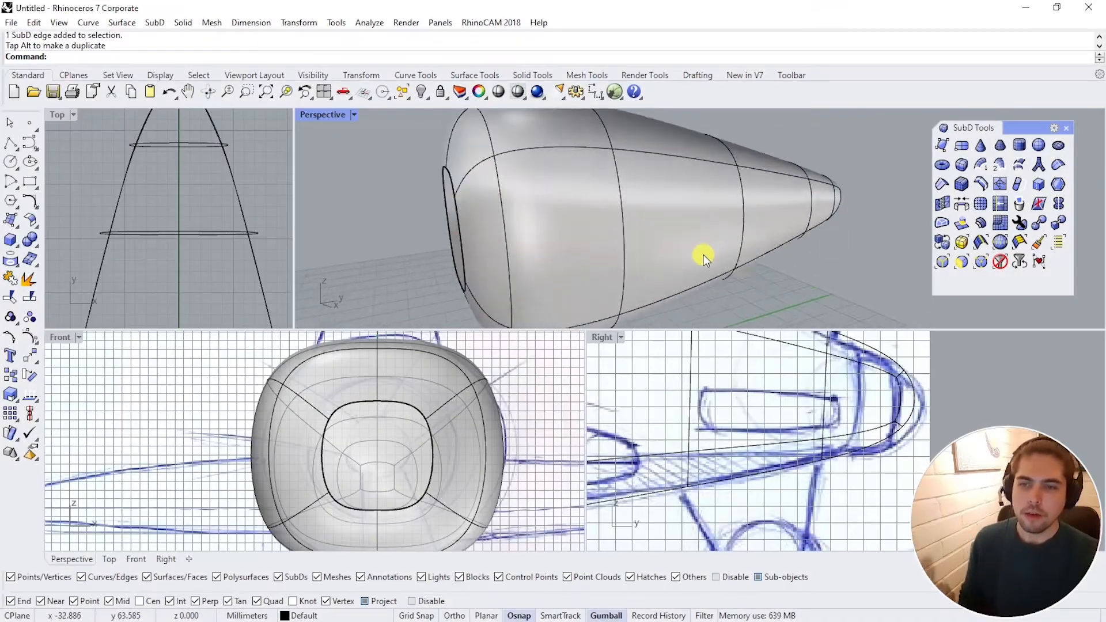
pyautogui.scroll(-2, 662, 282)
pyautogui.scroll(-5, 714, 454)
pyautogui.scroll(2, 828, 448)
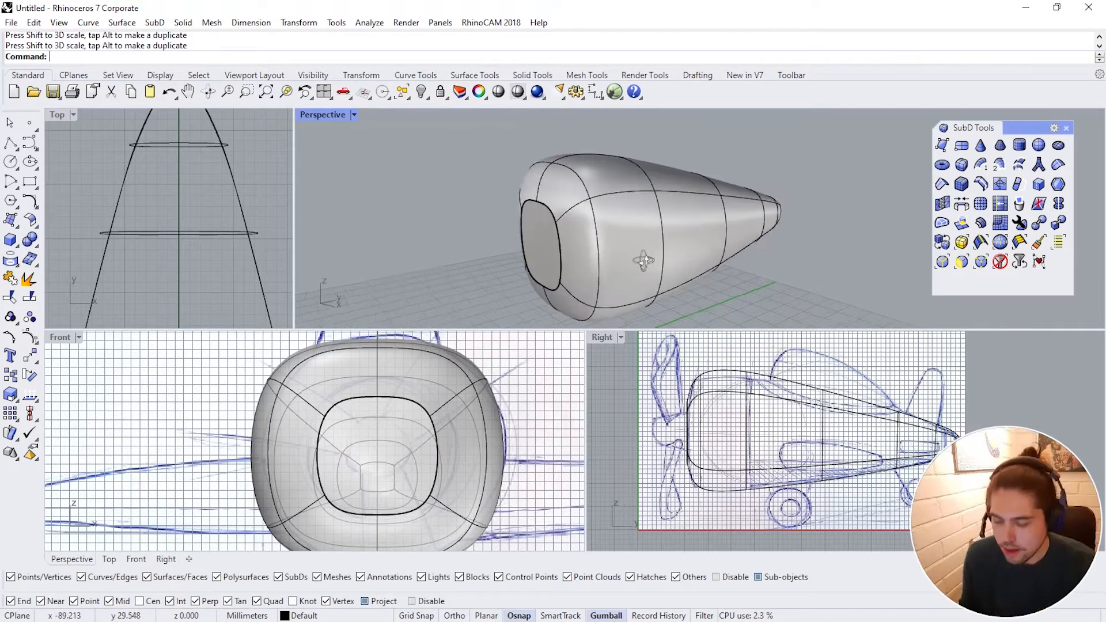
pyautogui.moveTo(644, 259); pyautogui.dragTo(729, 248, button='right')
pyautogui.scroll(4, 729, 248)
pyautogui.click(608, 238)
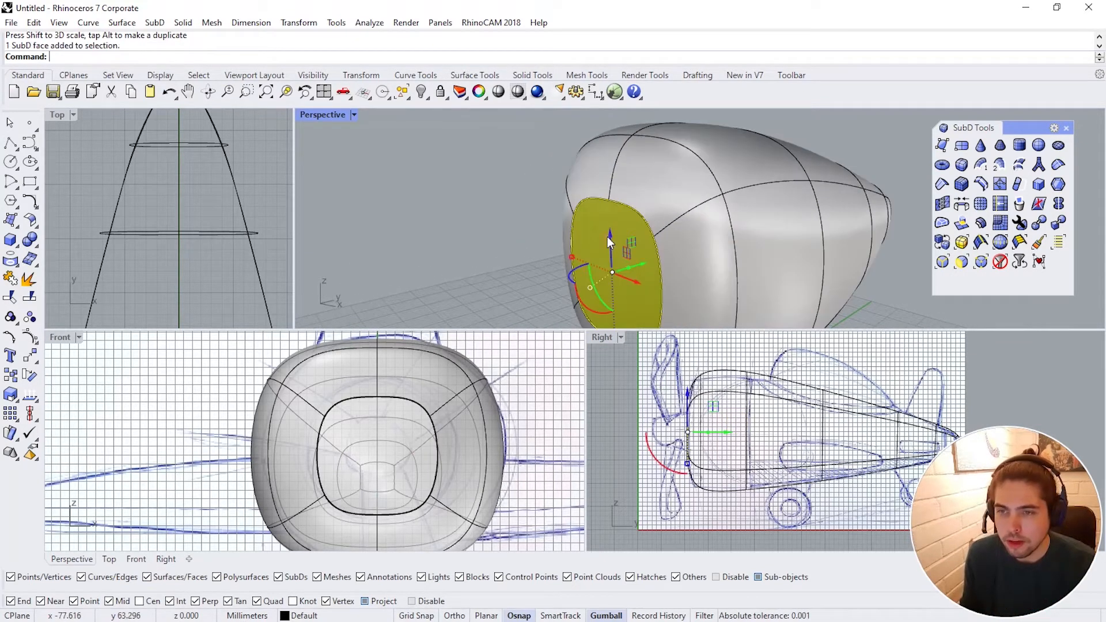
pyautogui.keyDown('shift'); pyautogui.moveTo(783, 293); pyautogui.dragTo(747, 255, button='right'); pyautogui.keyUp('shift')
pyautogui.moveTo(593, 235); pyautogui.dragTo(622, 233)
pyautogui.click(451, 222)
pyautogui.moveTo(498, 240); pyautogui.dragTo(632, 245, button='right')
pyautogui.scroll(-5, 646, 195)
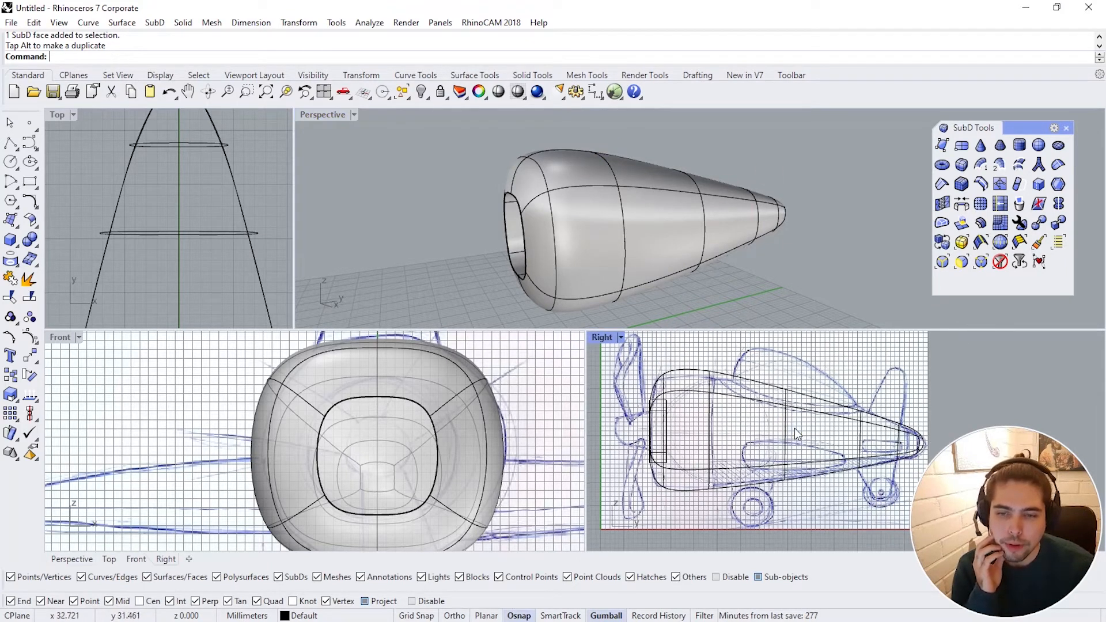
# Step: Compare the fuselage's top line, belly line, tail and nose recess with the side sketch
pyautogui.scroll(4, 794, 427)
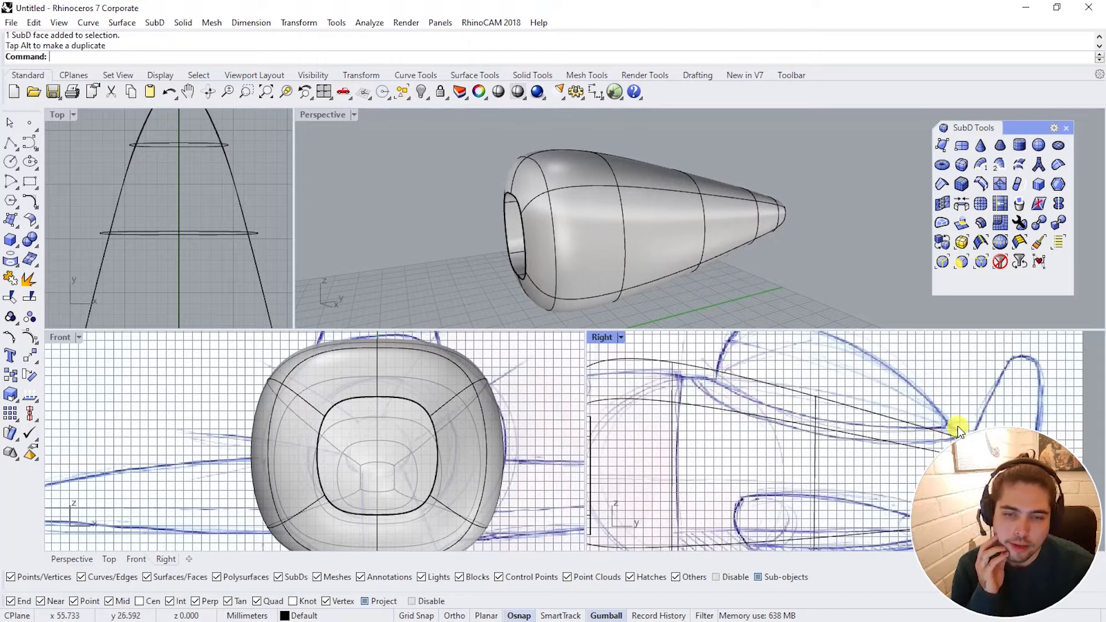
pyautogui.scroll(-4, 818, 461)
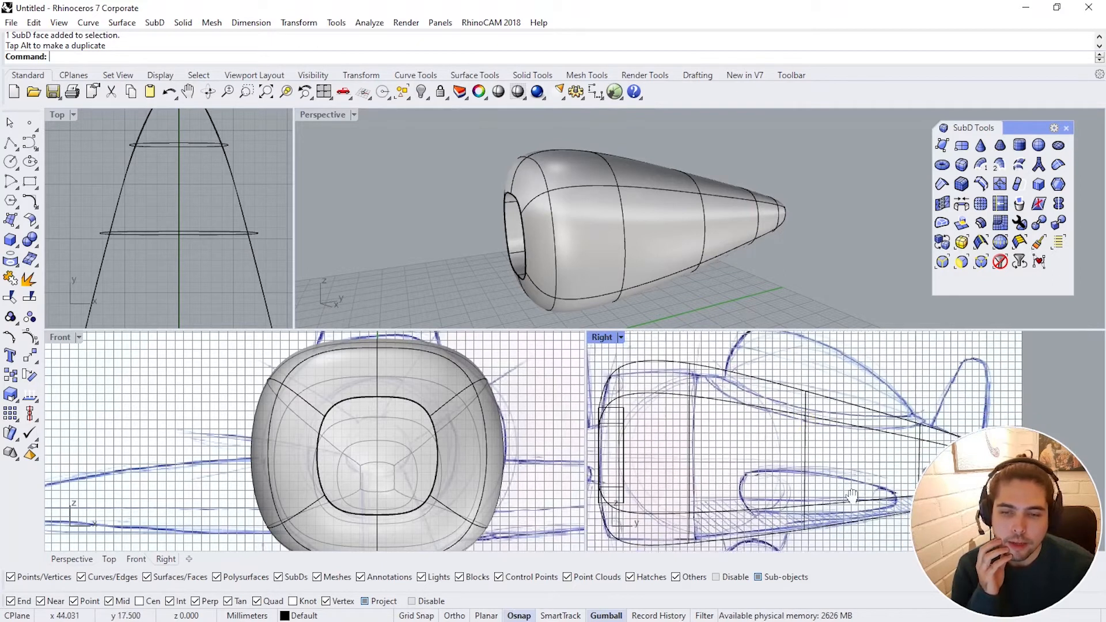
pyautogui.moveTo(828, 484); pyautogui.dragTo(810, 437, button='right')
pyautogui.scroll(2, 898, 453)
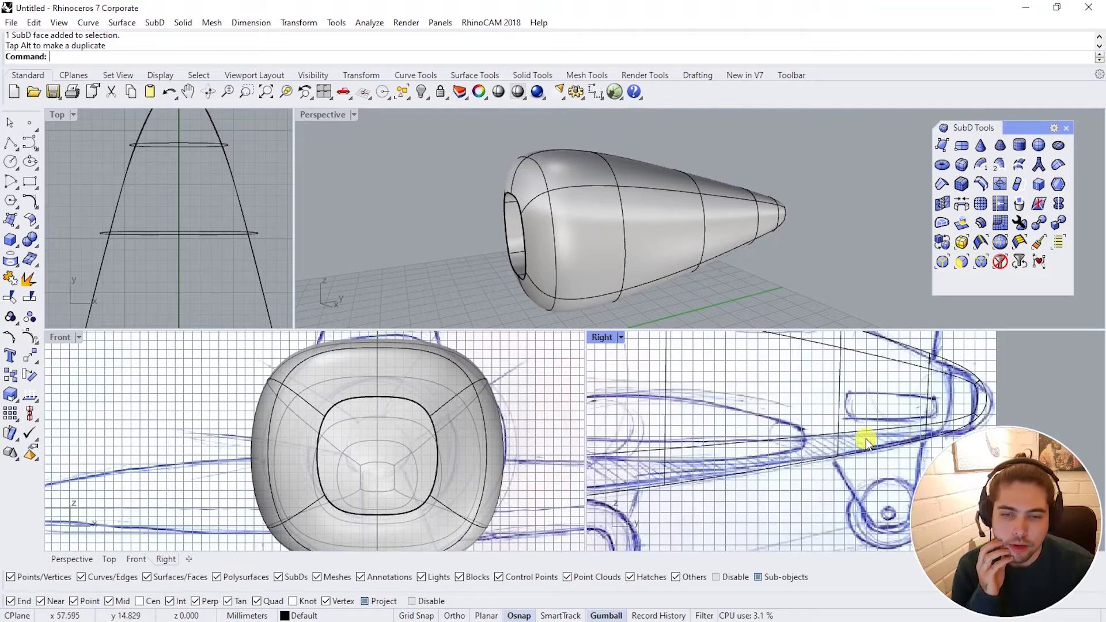
pyautogui.scroll(-4, 860, 454)
pyautogui.moveTo(732, 472); pyautogui.dragTo(964, 386, button='right')
pyautogui.scroll(6, 974, 404)
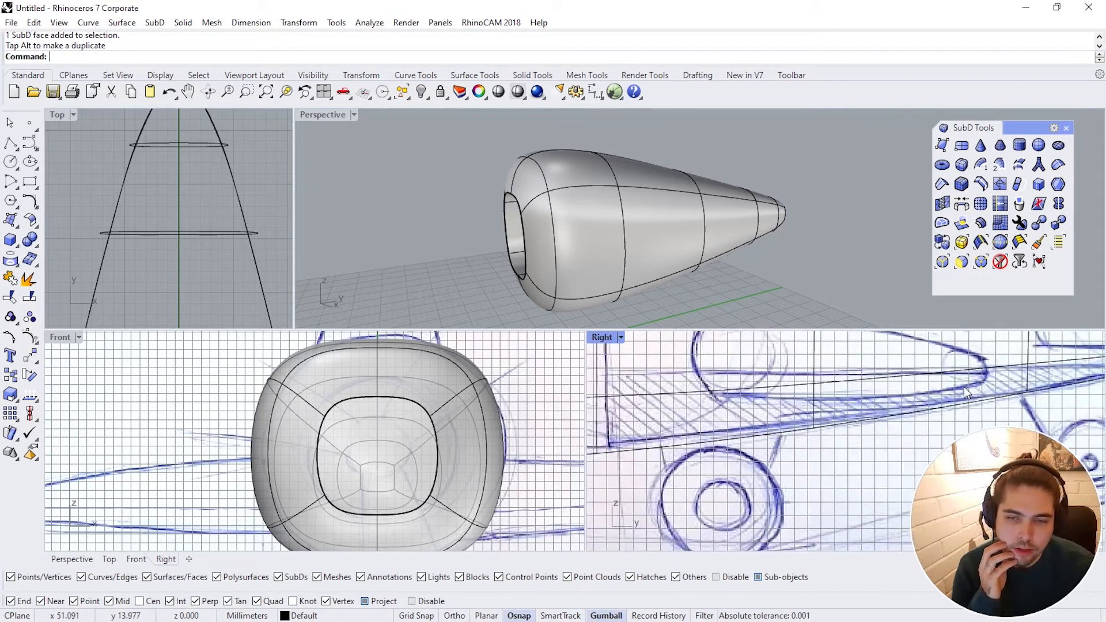
pyautogui.scroll(-4, 823, 420)
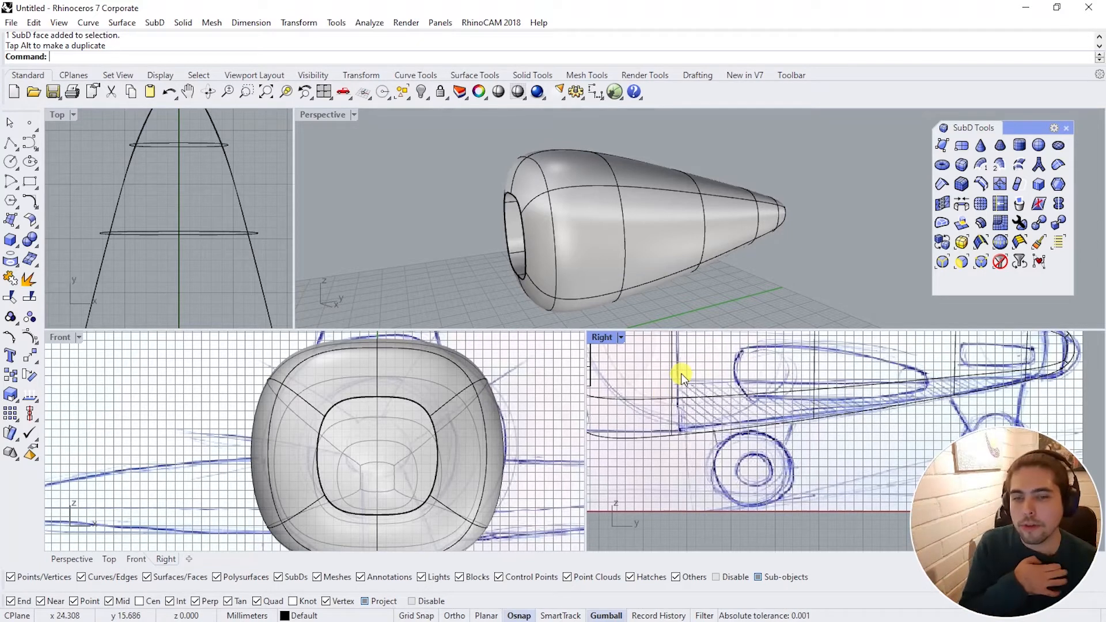
pyautogui.moveTo(629, 296); pyautogui.dragTo(642, 217, button='right')
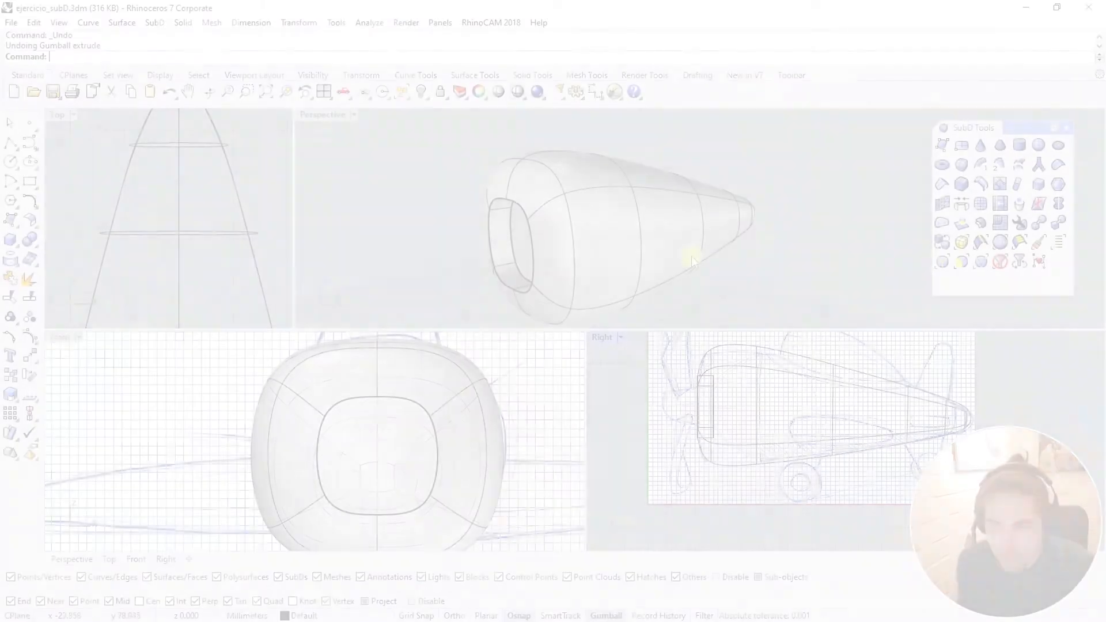
pyautogui.scroll(-2, 764, 392)
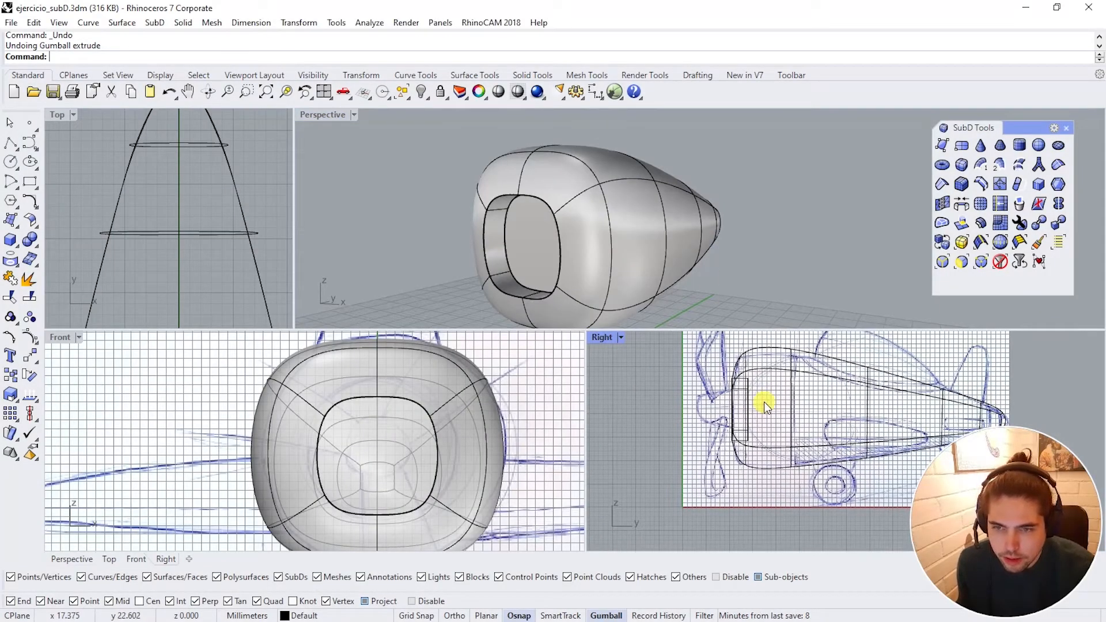
pyautogui.scroll(5, 711, 406)
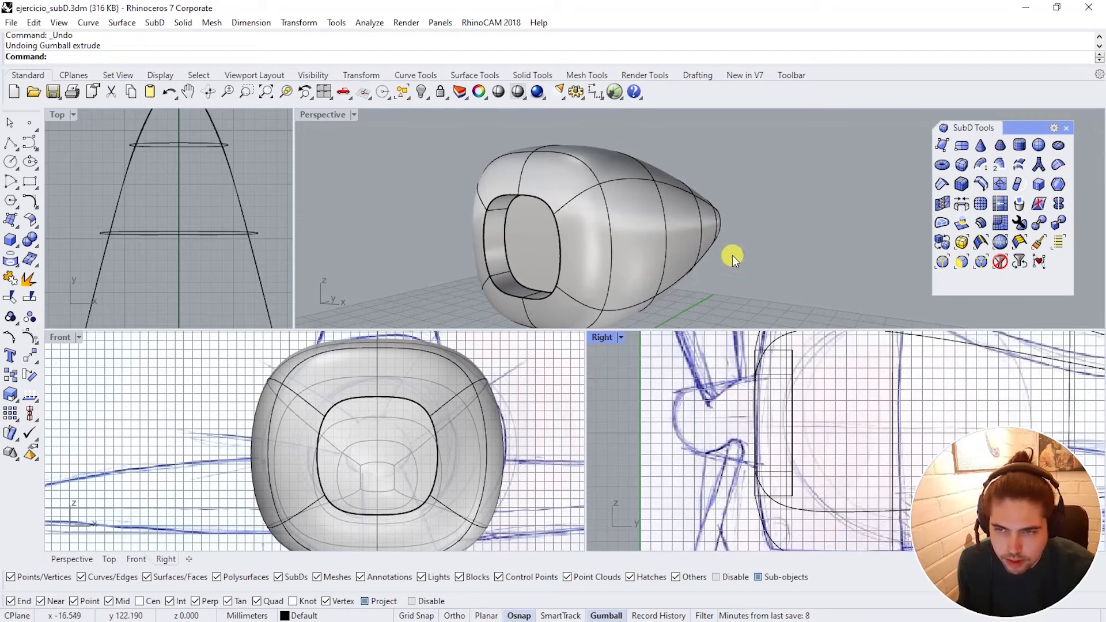
# Step: Select the recessed nose face and extrude it forward to the front of the propeller hub in the side sketch
pyautogui.keyDown('ctrl'); pyautogui.keyDown('shift'); pyautogui.click(535, 252); pyautogui.keyUp('shift'); pyautogui.keyUp('ctrl')
pyautogui.moveTo(704, 257); pyautogui.dragTo(744, 253, button='right')
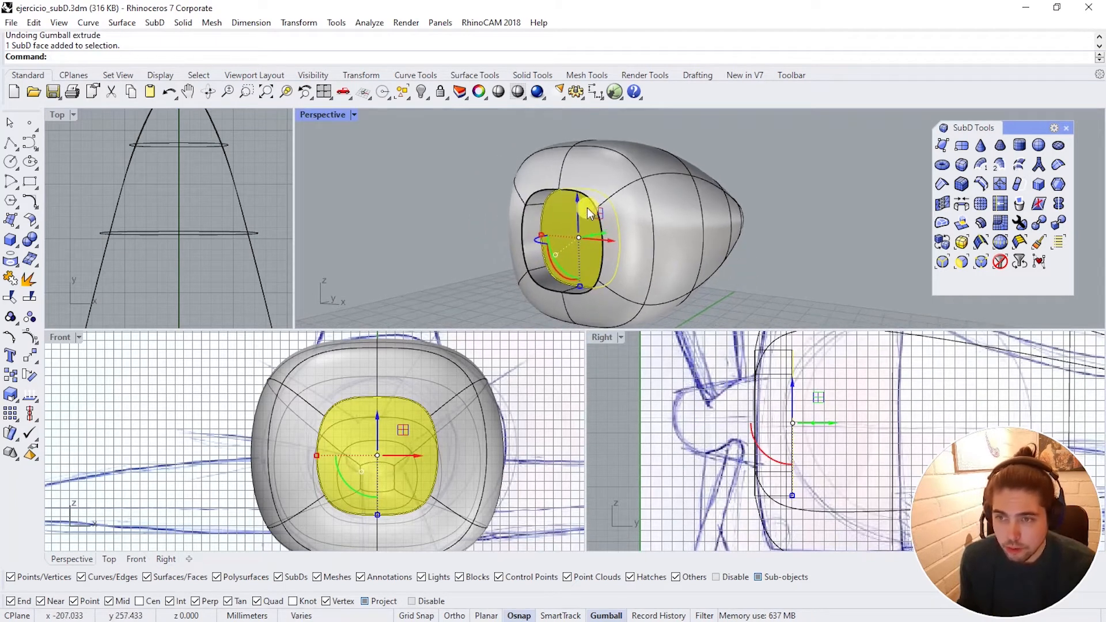
pyautogui.scroll(2, 588, 213)
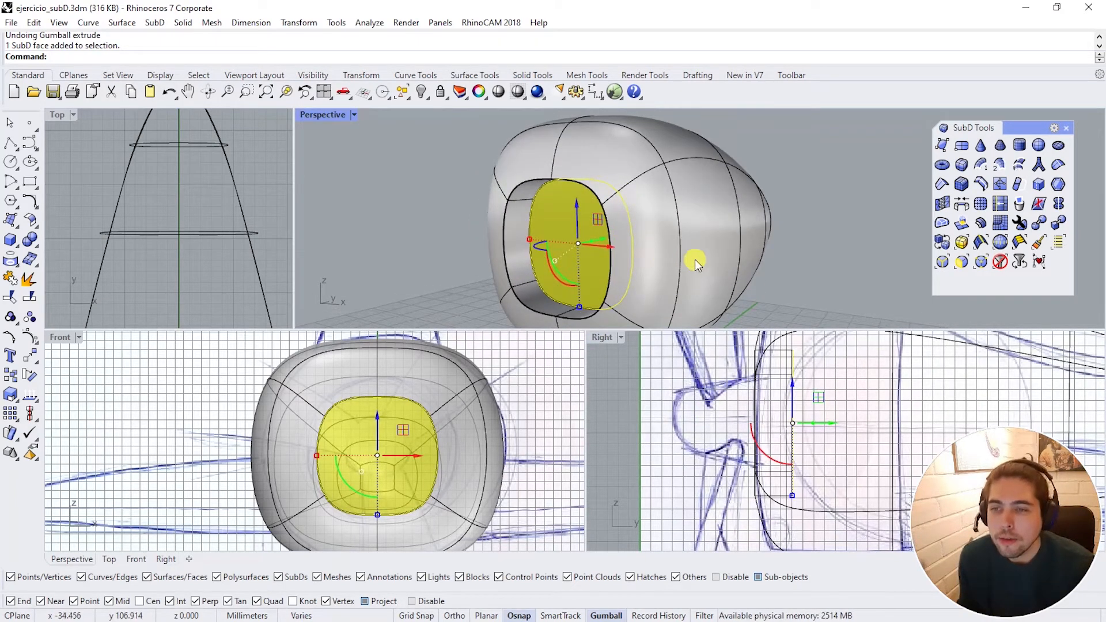
pyautogui.moveTo(694, 260); pyautogui.dragTo(548, 227, button='right')
pyautogui.scroll(-1, 548, 227)
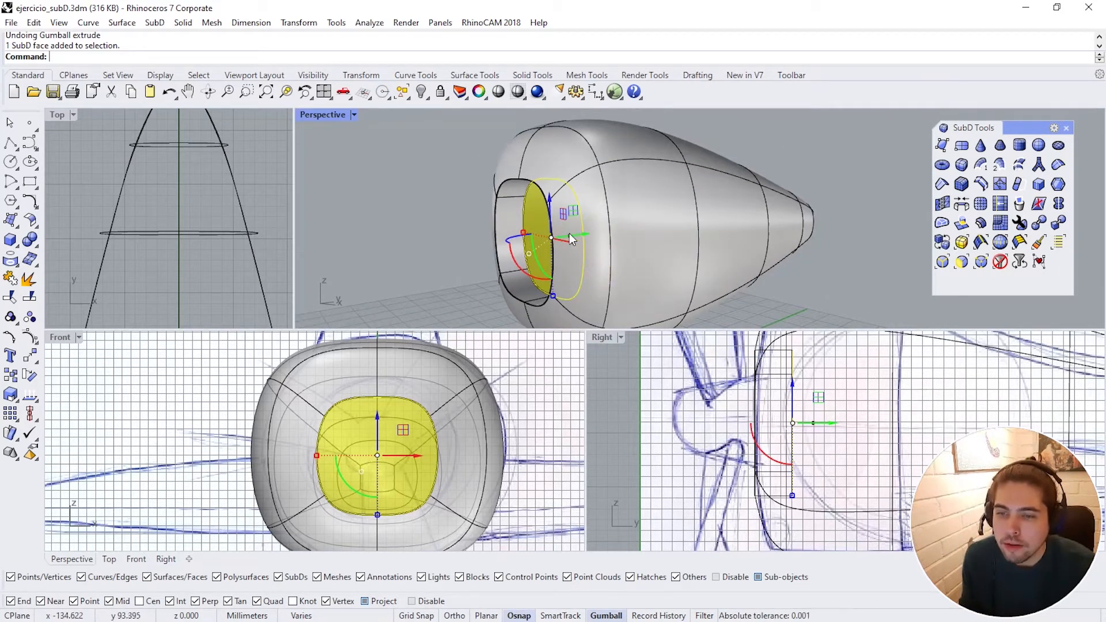
pyautogui.moveTo(572, 233)
pyautogui.keyDown('ctrl'); pyautogui.mouseDown()
pyautogui.moveTo(462, 246)
pyautogui.moveTo(472, 247)
pyautogui.mouseUp(); pyautogui.keyUp('ctrl')
pyautogui.moveTo(604, 298); pyautogui.dragTo(677, 289, button='right')
pyautogui.scroll(-6, 677, 290)
pyautogui.click(822, 280)
pyautogui.moveTo(821, 280); pyautogui.dragTo(706, 282, button='right')
pyautogui.scroll(3, 706, 281)
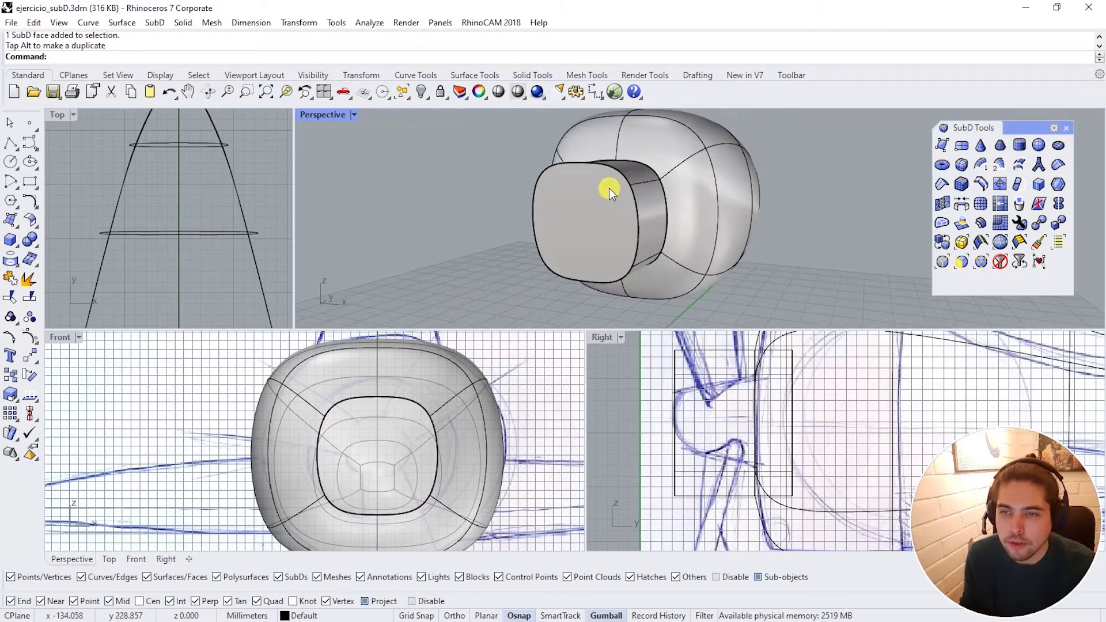
# Step: Select the front edge loop of the extruded nose block and scale it down in width and height
pyautogui.click(617, 171)
pyautogui.keyDown('shift'); pyautogui.doubleClick(631, 200); pyautogui.keyUp('shift')
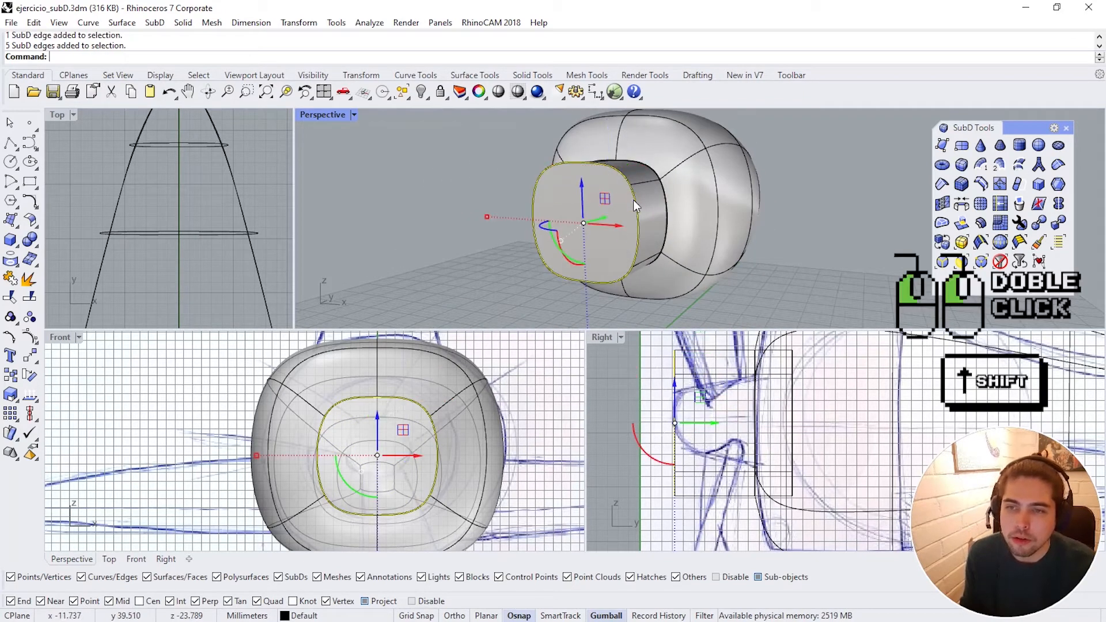
pyautogui.moveTo(634, 199); pyautogui.dragTo(689, 261, button='right')
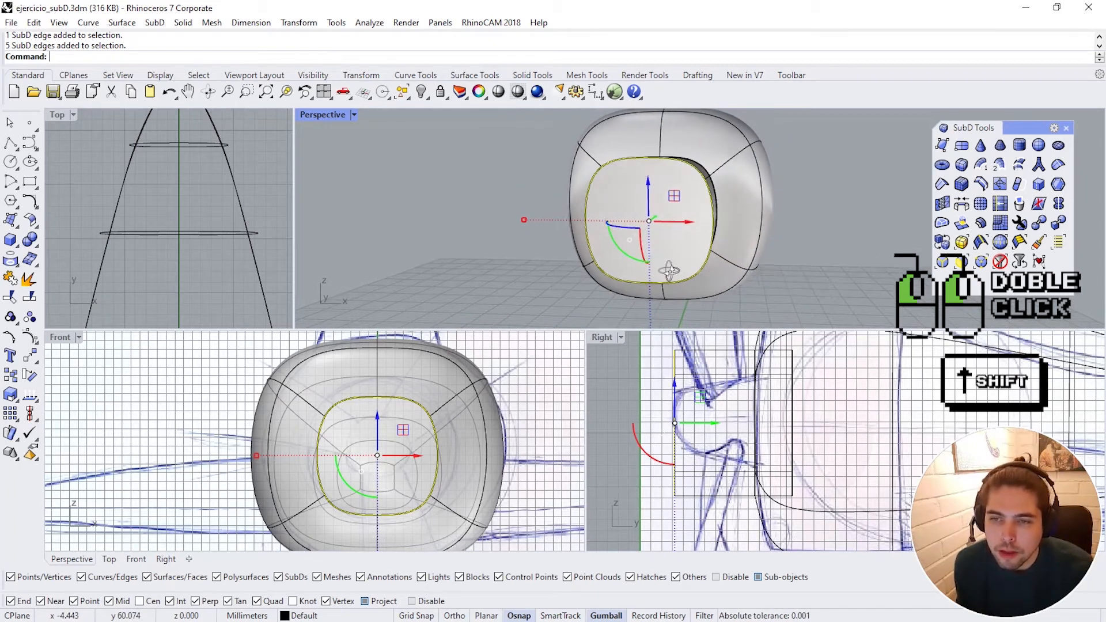
pyautogui.moveTo(522, 219); pyautogui.dragTo(564, 225)
pyautogui.moveTo(686, 292); pyautogui.dragTo(666, 251, button='right')
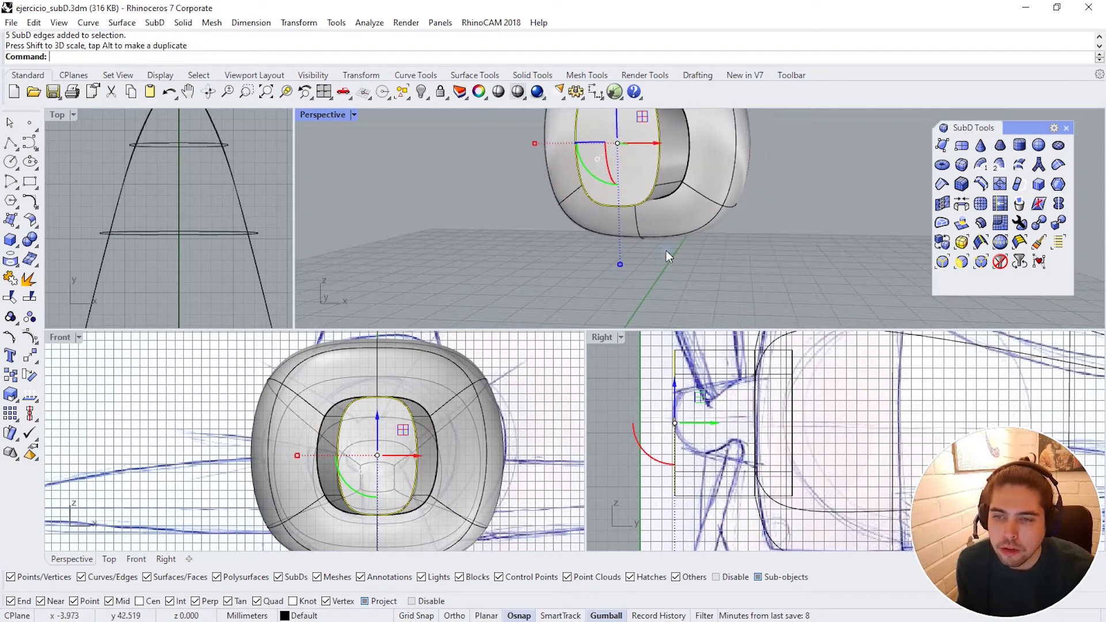
pyautogui.moveTo(621, 264); pyautogui.dragTo(618, 224)
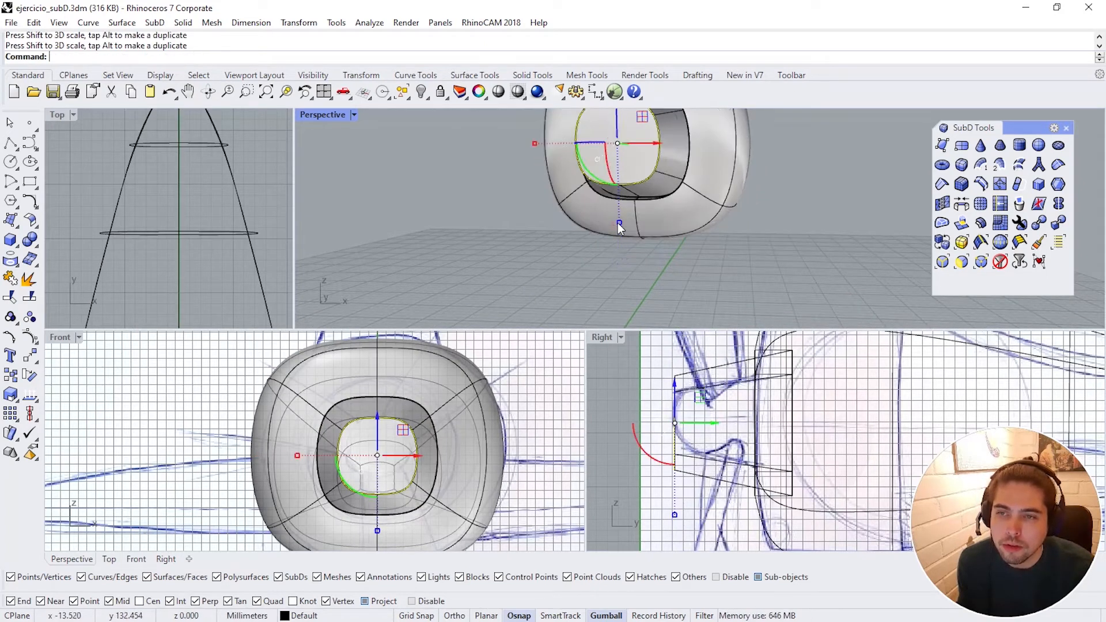
# Step: Scale the front edge loop of the nose block slightly narrower in width
pyautogui.keyDown('shift'); pyautogui.moveTo(700, 171); pyautogui.dragTo(636, 250, button='right'); pyautogui.keyUp('shift')
pyautogui.scroll(5, 530, 207)
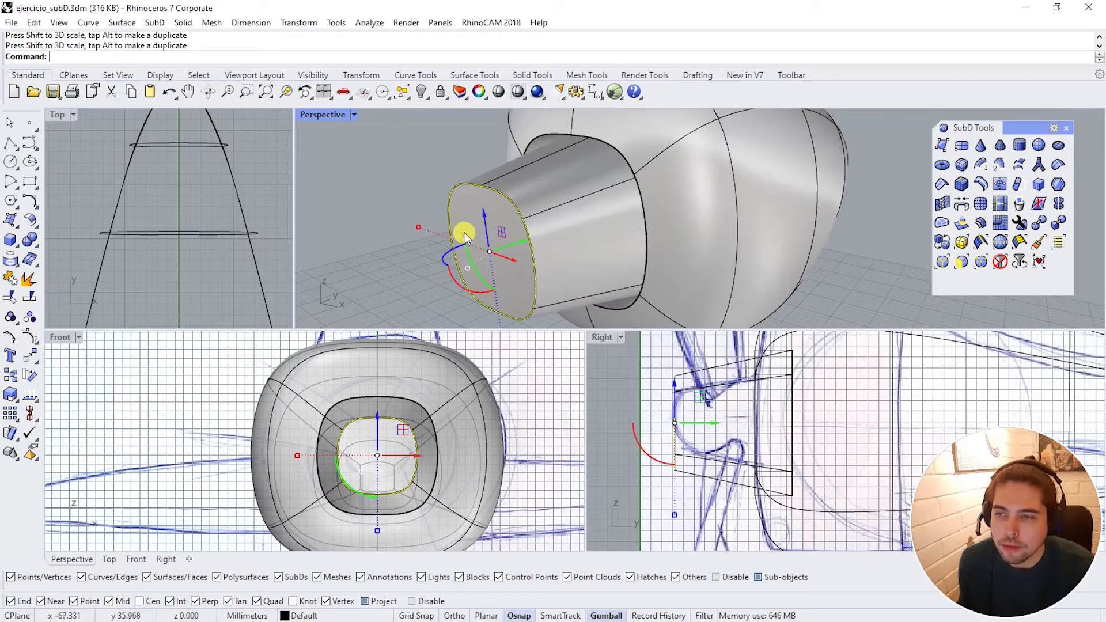
pyautogui.moveTo(418, 229); pyautogui.dragTo(427, 231)
pyautogui.moveTo(523, 261); pyautogui.dragTo(562, 237, button='right')
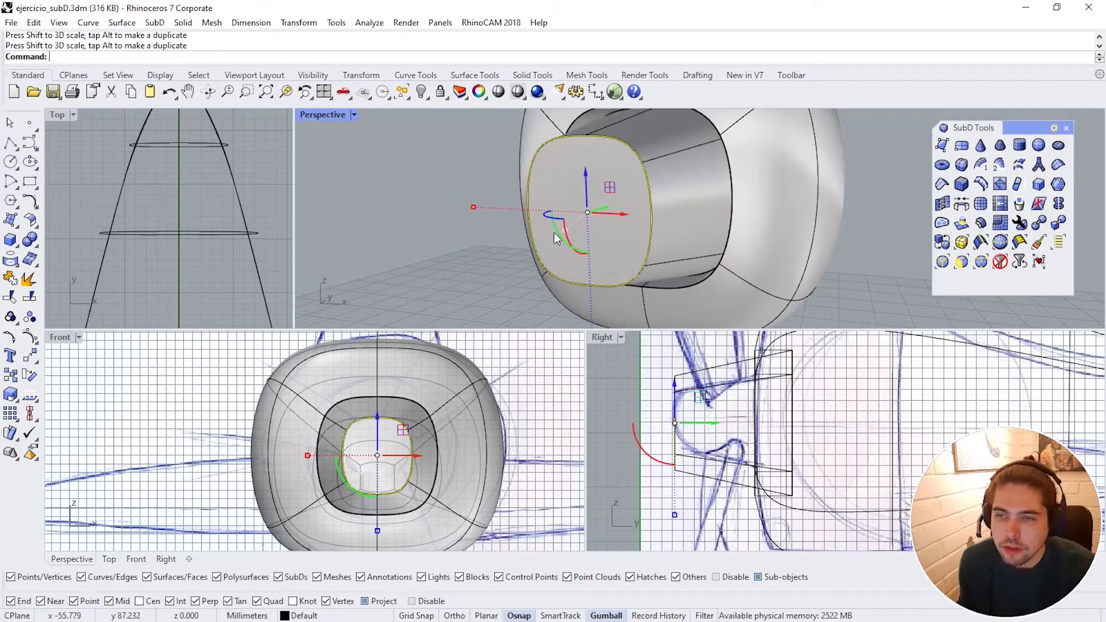
# Step: Scale the front edge loop of the nose block down slightly in height
pyautogui.scroll(-4, 566, 239)
pyautogui.moveTo(588, 316); pyautogui.dragTo(587, 300)
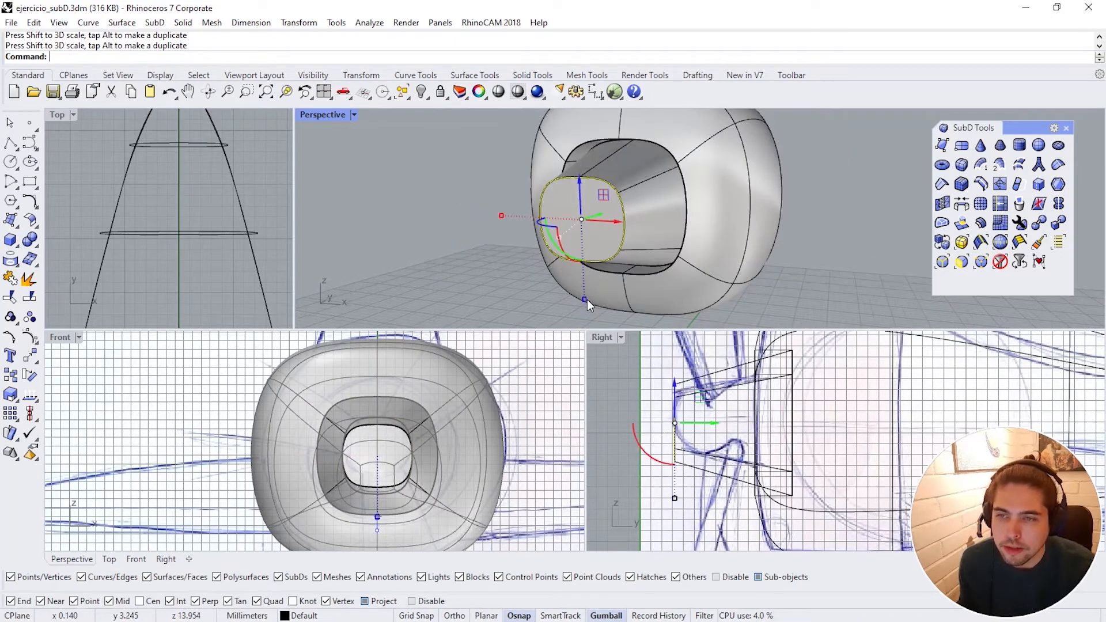
pyautogui.moveTo(766, 455)
pyautogui.mouseDown(button='right')
pyautogui.moveTo(789, 455)
pyautogui.moveTo(777, 456)
pyautogui.mouseUp(button='right')
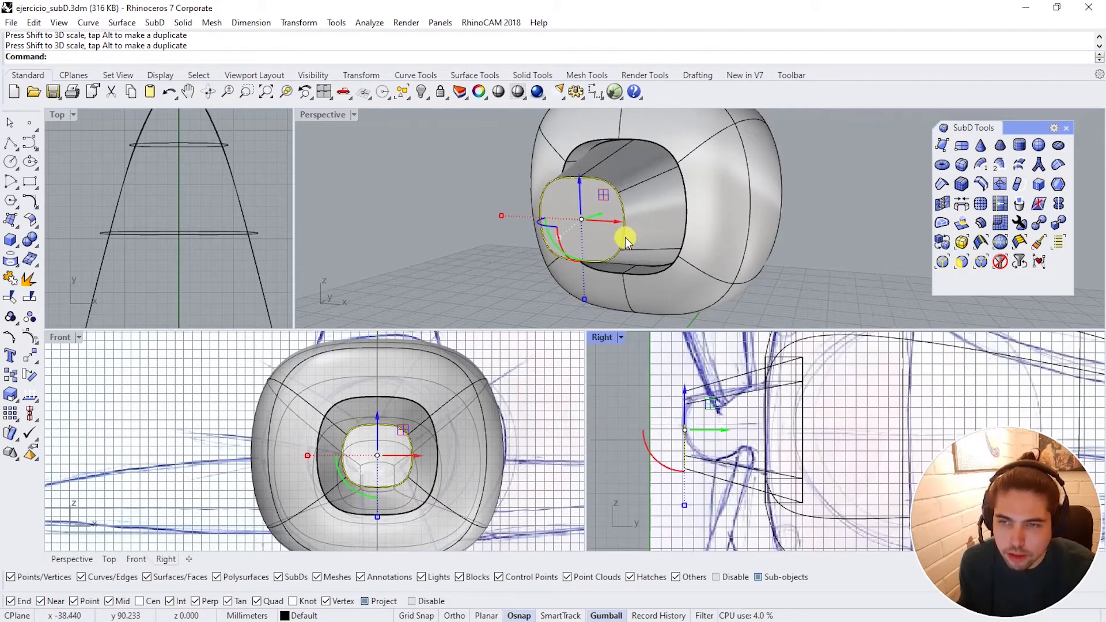
# Step: Remove the crease from the front edge loop of the nose block to round off the hub
pyautogui.moveTo(626, 242); pyautogui.dragTo(525, 208, button='right')
pyautogui.scroll(5, 542, 213)
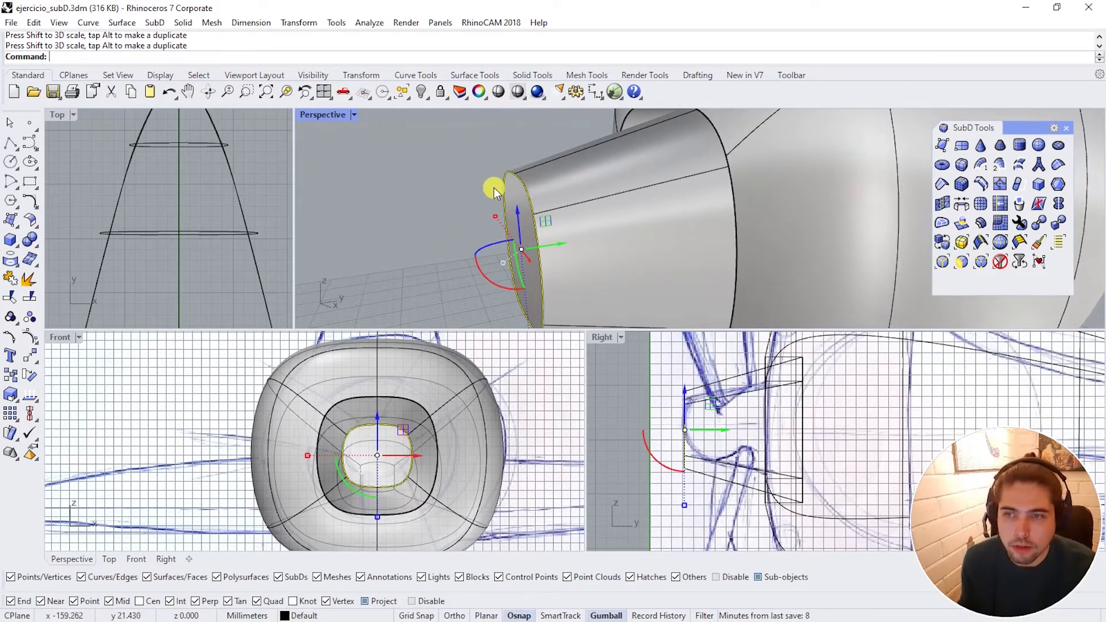
pyautogui.keyDown('shift'); pyautogui.moveTo(549, 252); pyautogui.dragTo(536, 217, button='right'); pyautogui.keyUp('shift')
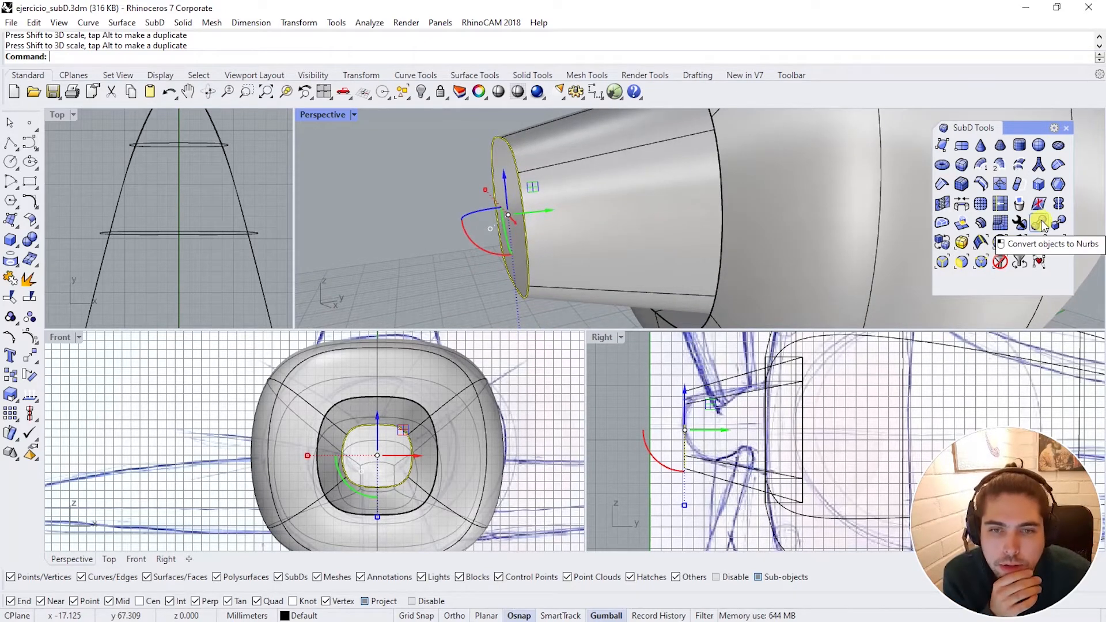
pyautogui.click(1059, 166)
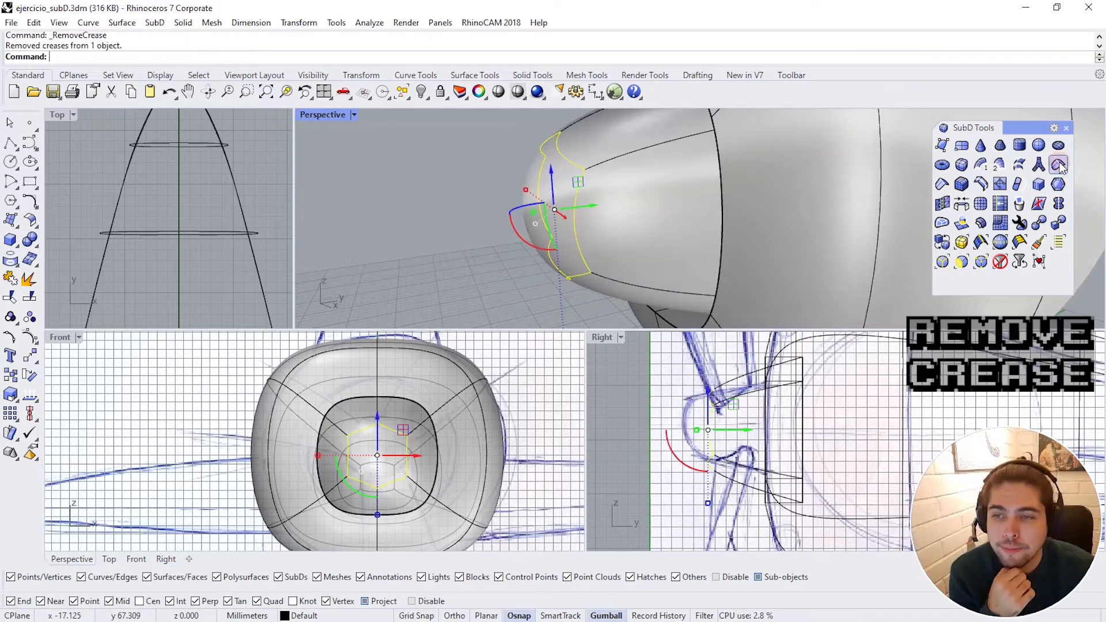
pyautogui.moveTo(599, 192); pyautogui.dragTo(624, 240, button='right')
pyautogui.press('Escape')
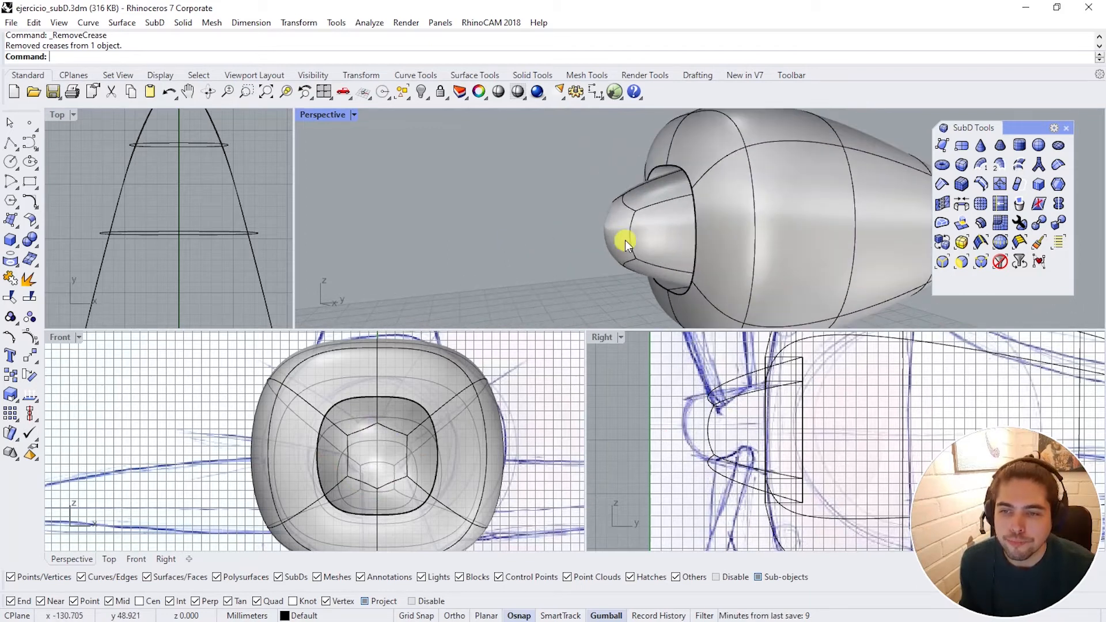
# Step: Move the hub's front face forward to the tip in the side sketch and remove the crease from the fuselage edge loop behind the nose
pyautogui.keyDown('ctrl'); pyautogui.keyDown('shift'); pyautogui.click(715, 426); pyautogui.keyUp('shift'); pyautogui.keyUp('ctrl')
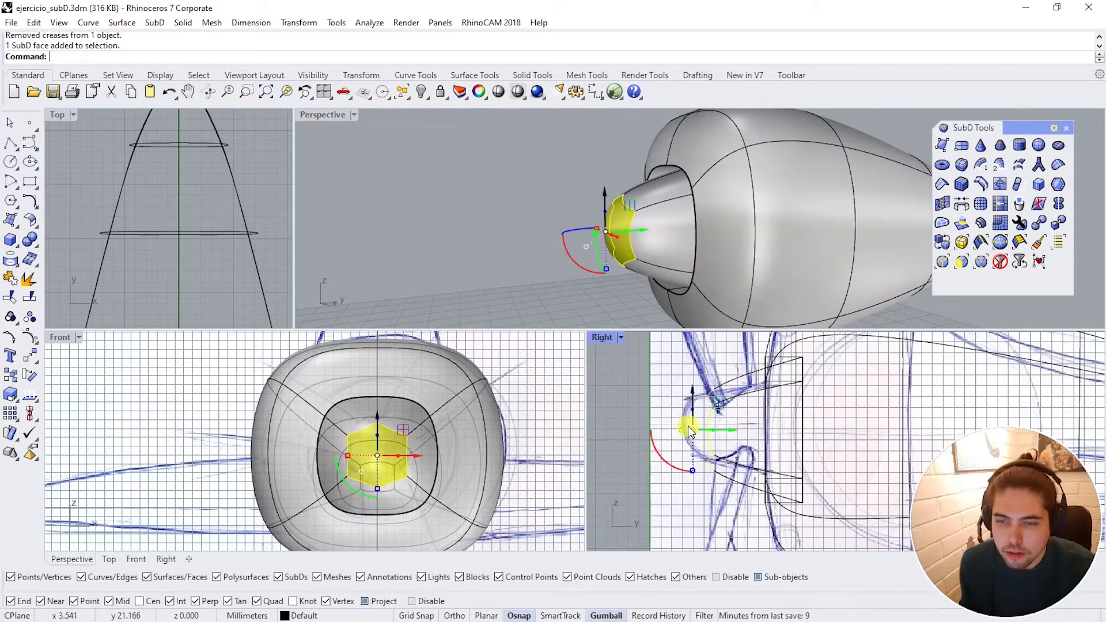
pyautogui.scroll(2, 724, 426)
pyautogui.moveTo(730, 443); pyautogui.dragTo(704, 439)
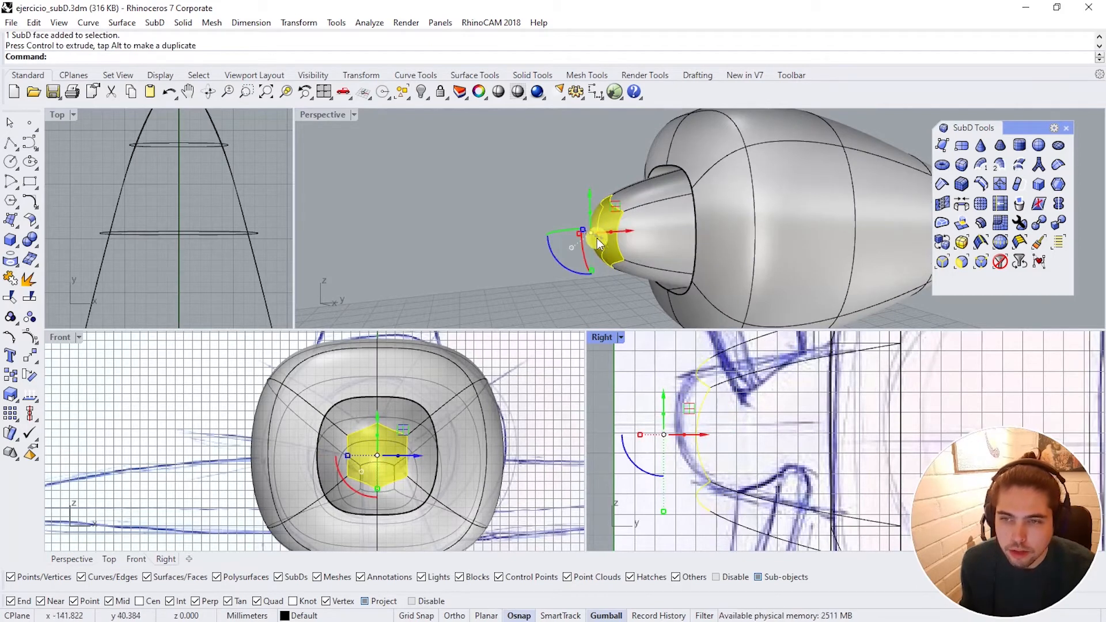
pyautogui.moveTo(597, 238); pyautogui.dragTo(694, 230, button='right')
pyautogui.click(602, 139)
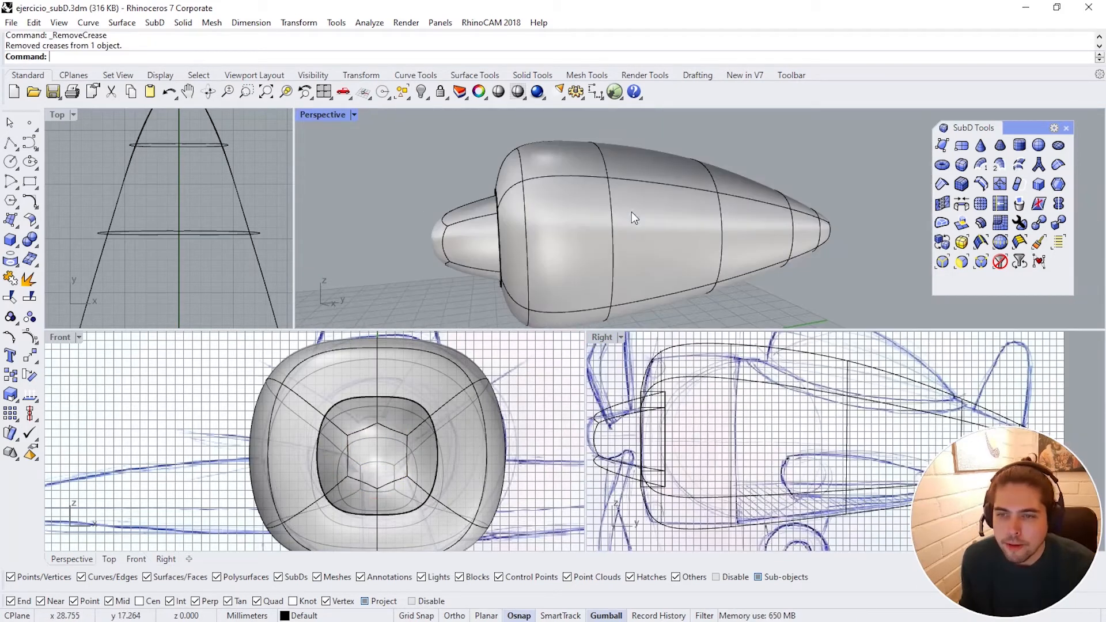
# Step: Turn off sub-object selection and start a solid tube centred on the front wheel in the side sketch, matching its outer and inner circles
pyautogui.moveTo(772, 472); pyautogui.dragTo(732, 443, button='right')
pyautogui.scroll(-4, 732, 443)
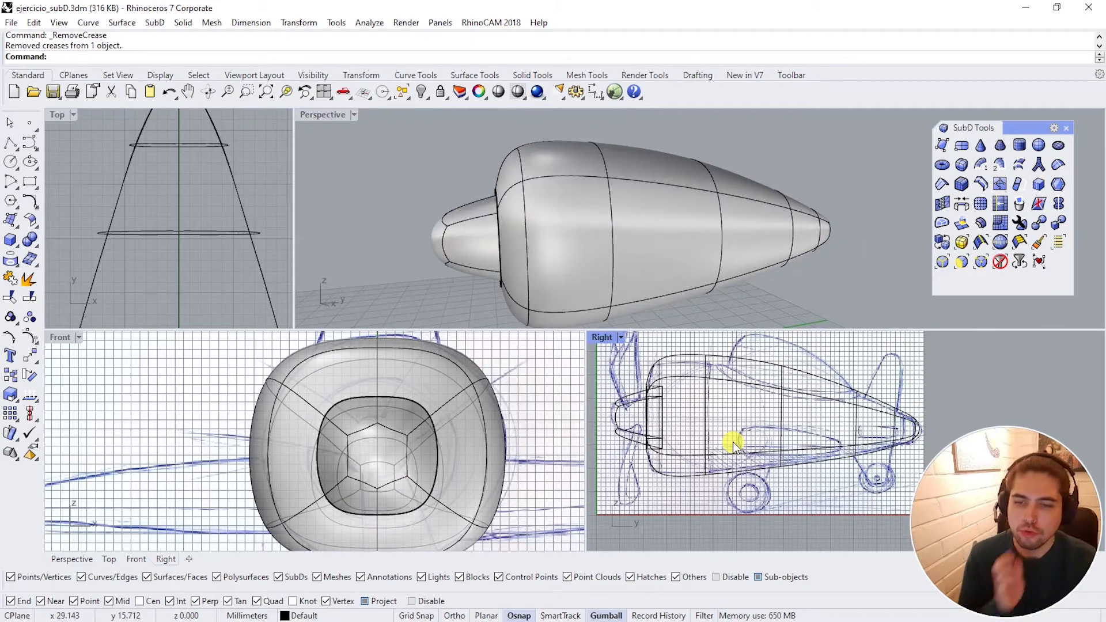
pyautogui.scroll(4, 780, 482)
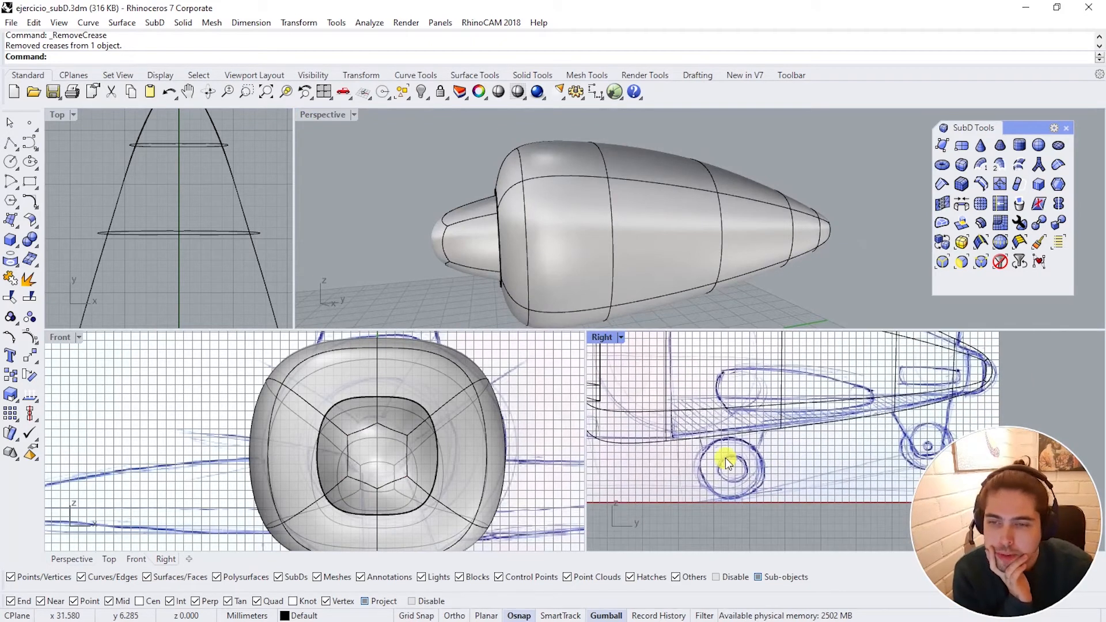
pyautogui.click(18, 250)
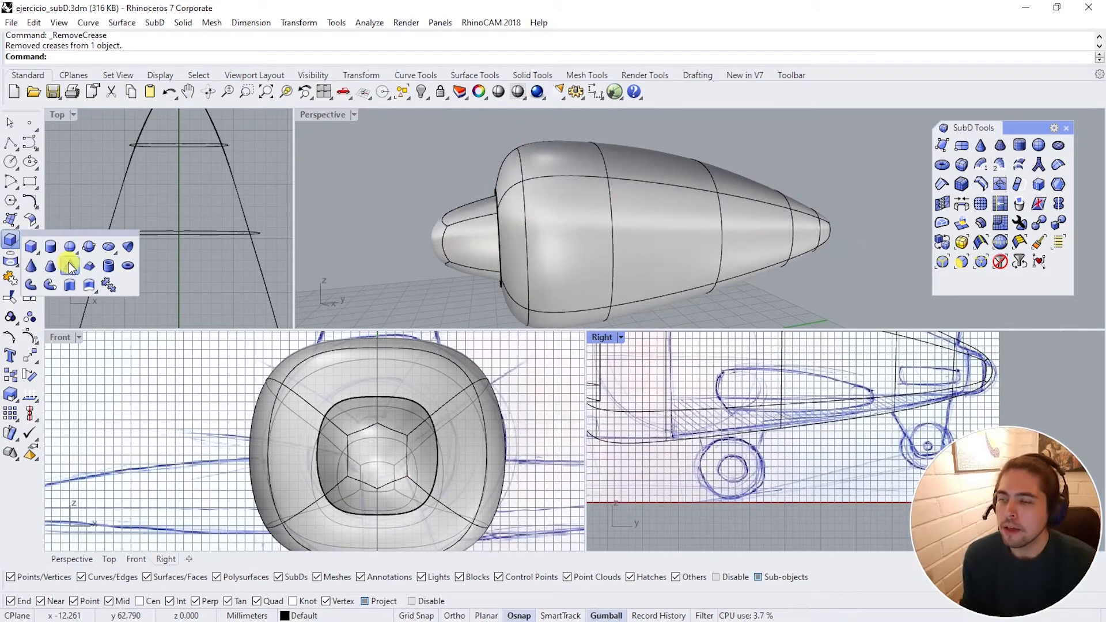
pyautogui.click(109, 265)
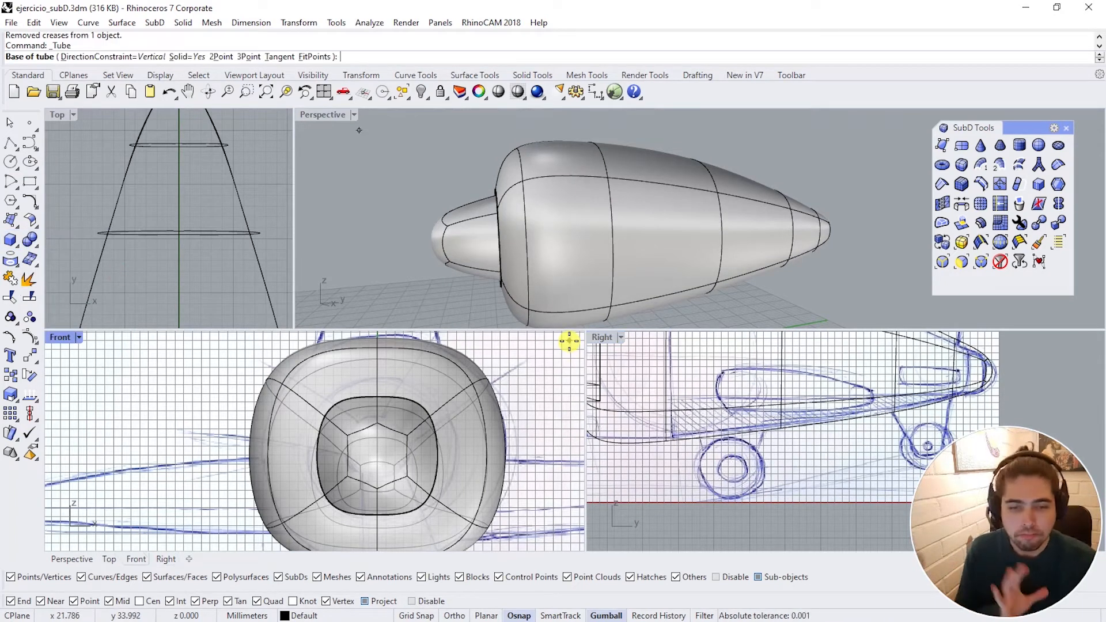
pyautogui.scroll(4, 737, 475)
pyautogui.moveTo(731, 495); pyautogui.dragTo(732, 481, button='right')
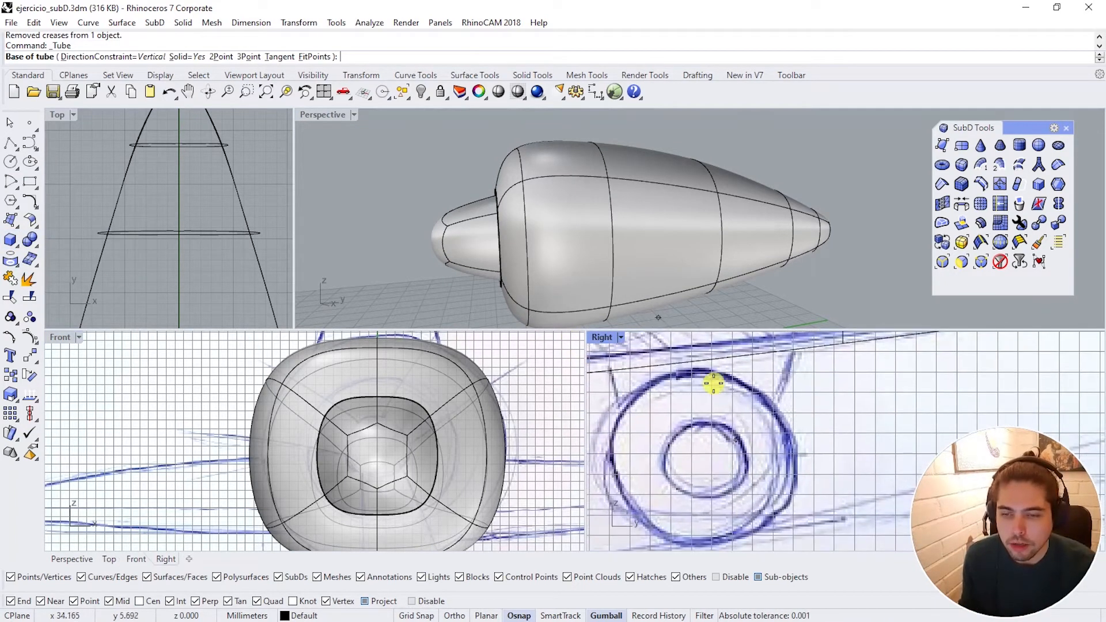
pyautogui.click(758, 577)
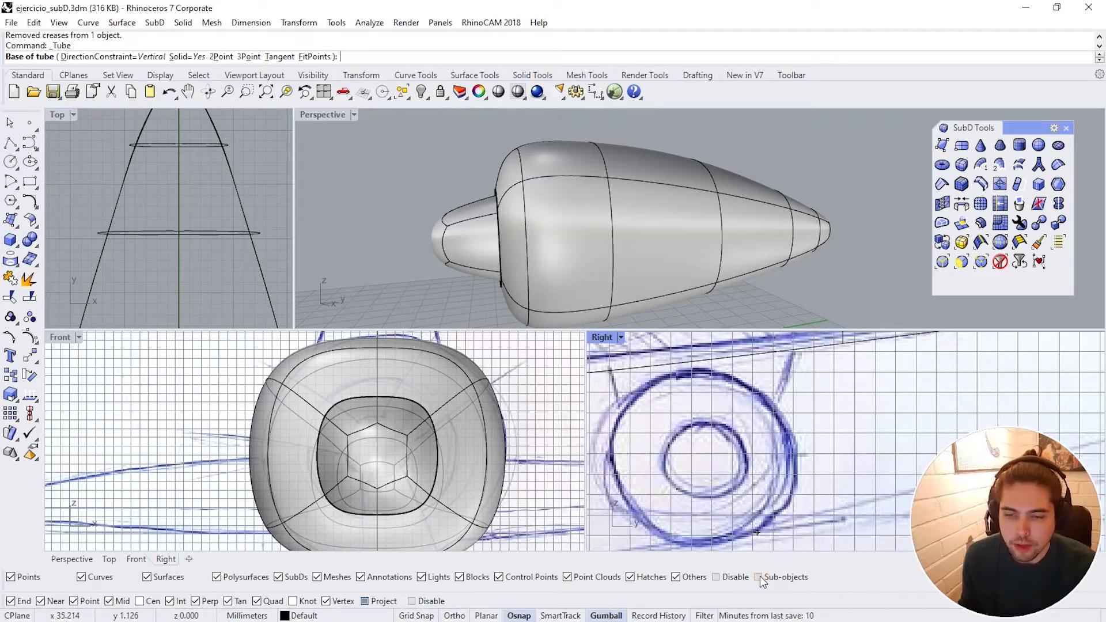
pyautogui.scroll(-2, 738, 439)
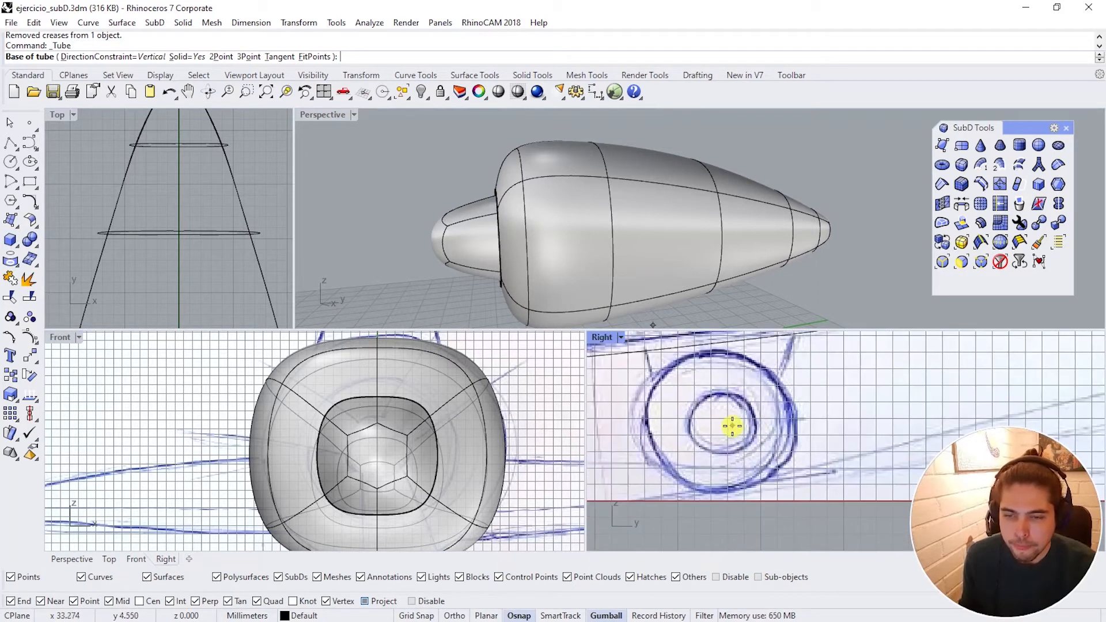
pyautogui.click(721, 425)
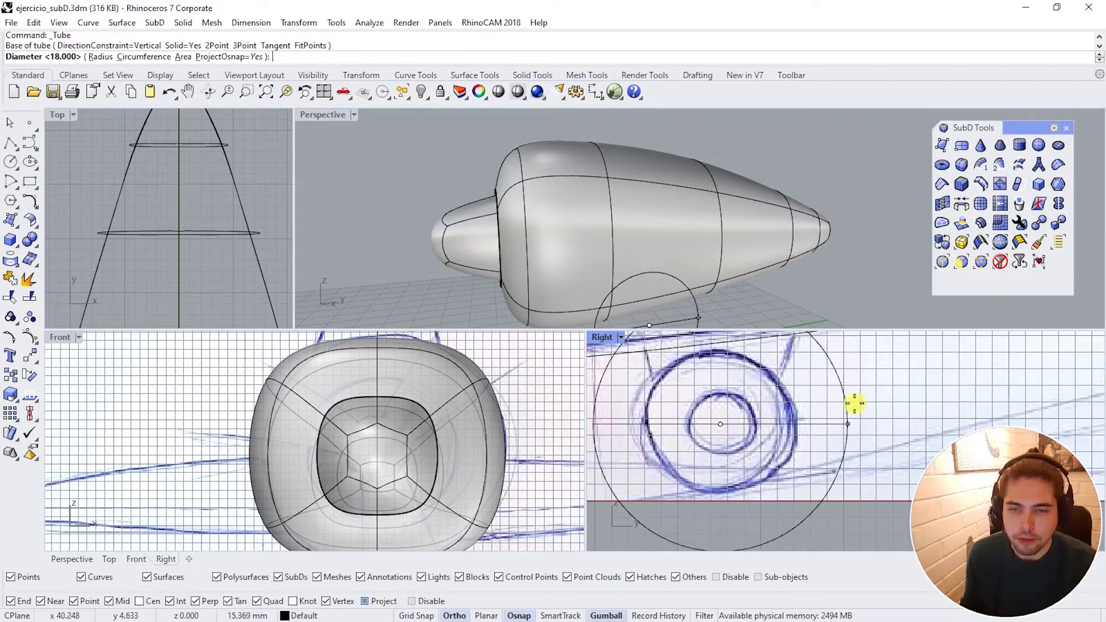
pyautogui.click(796, 425)
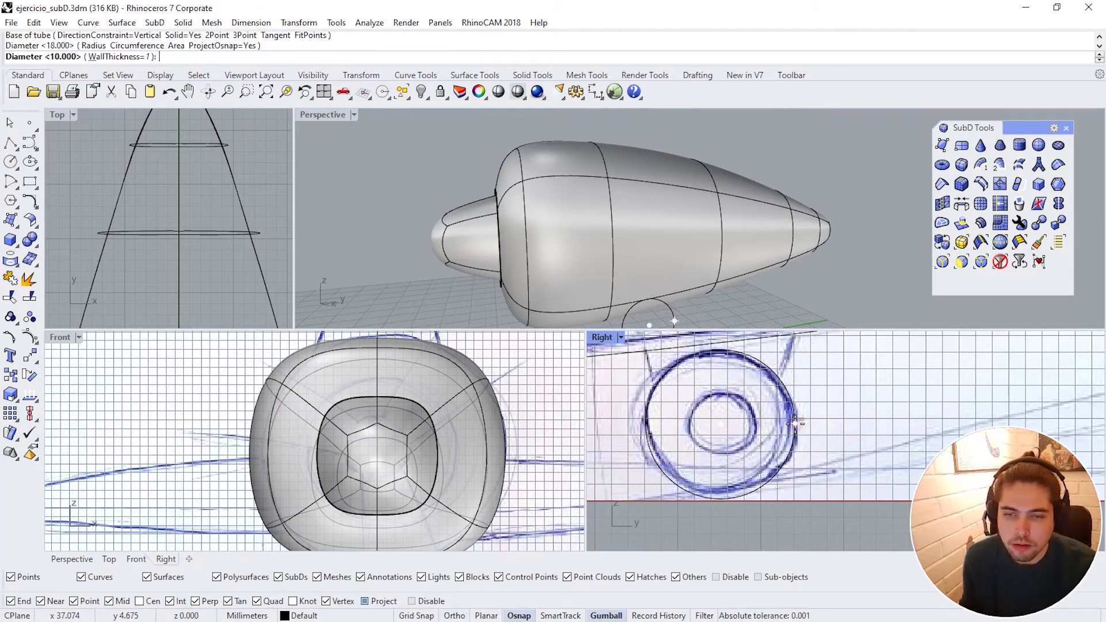
pyautogui.click(751, 423)
# Step: End the tube at the wheel's outer side in the front sketch, about 13.3 mm from the centreline
pyautogui.scroll(-7, 404, 412)
pyautogui.scroll(7, 427, 495)
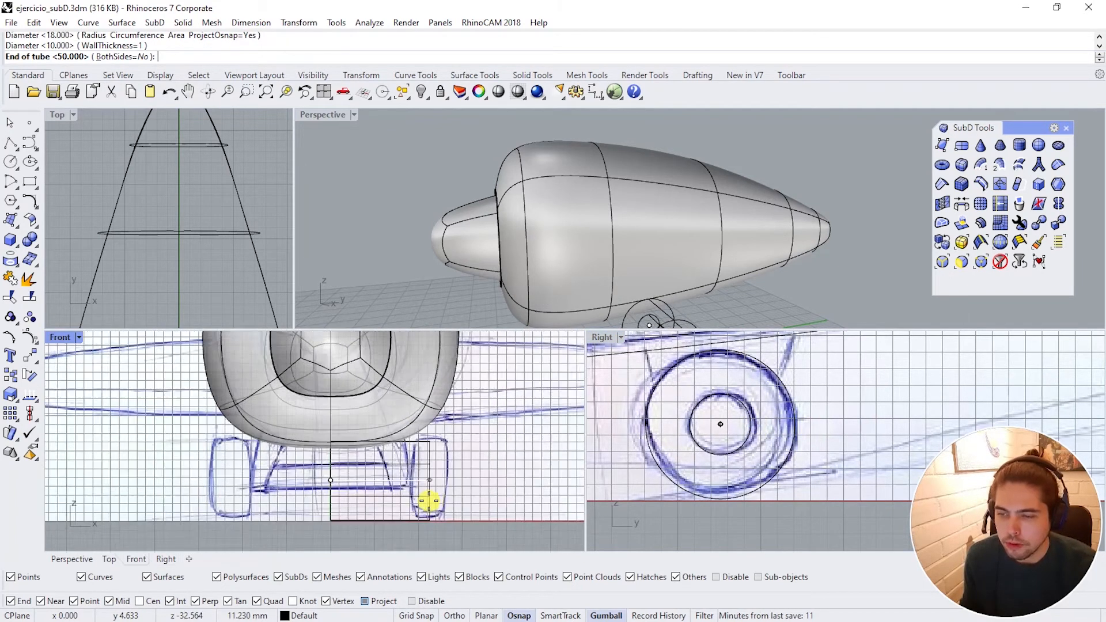
pyautogui.scroll(5, 427, 500)
pyautogui.click(463, 437)
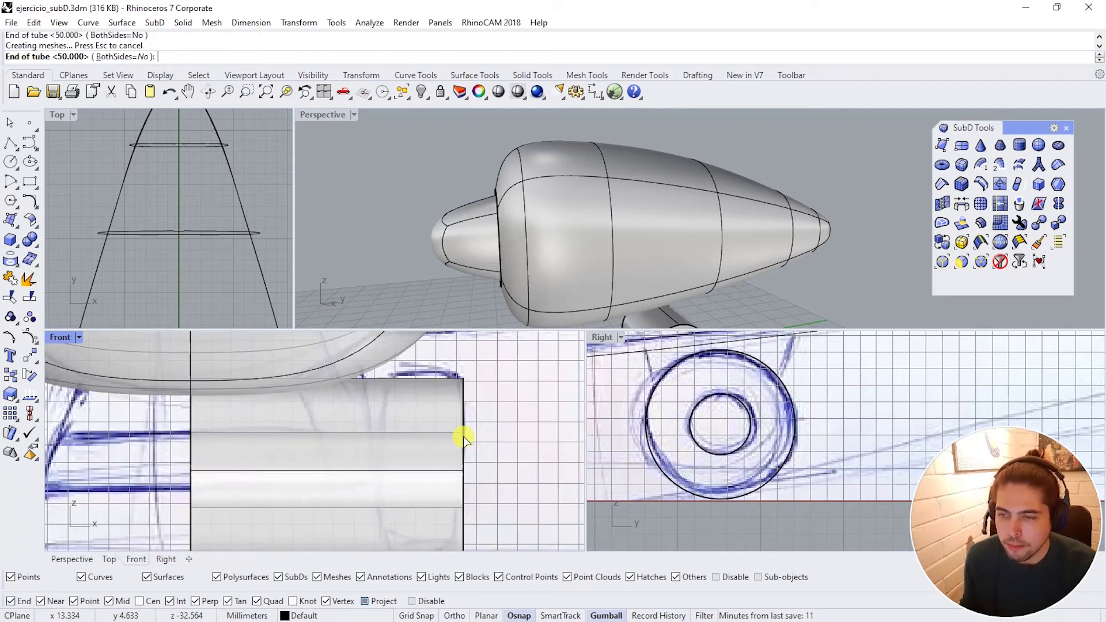
# Step: Scale the tube down to the sketched wheel's width and move it sideways onto the wheel in the front sketch
pyautogui.scroll(-3, 455, 440)
pyautogui.click(432, 448)
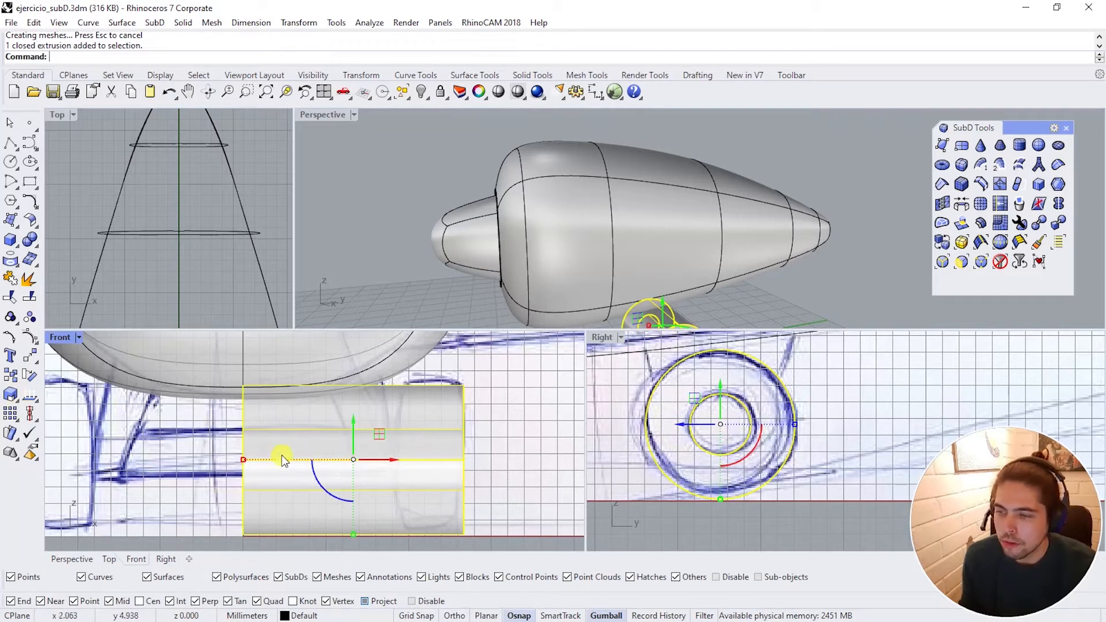
pyautogui.moveTo(244, 462); pyautogui.dragTo(317, 466)
pyautogui.moveTo(390, 459); pyautogui.dragTo(474, 459)
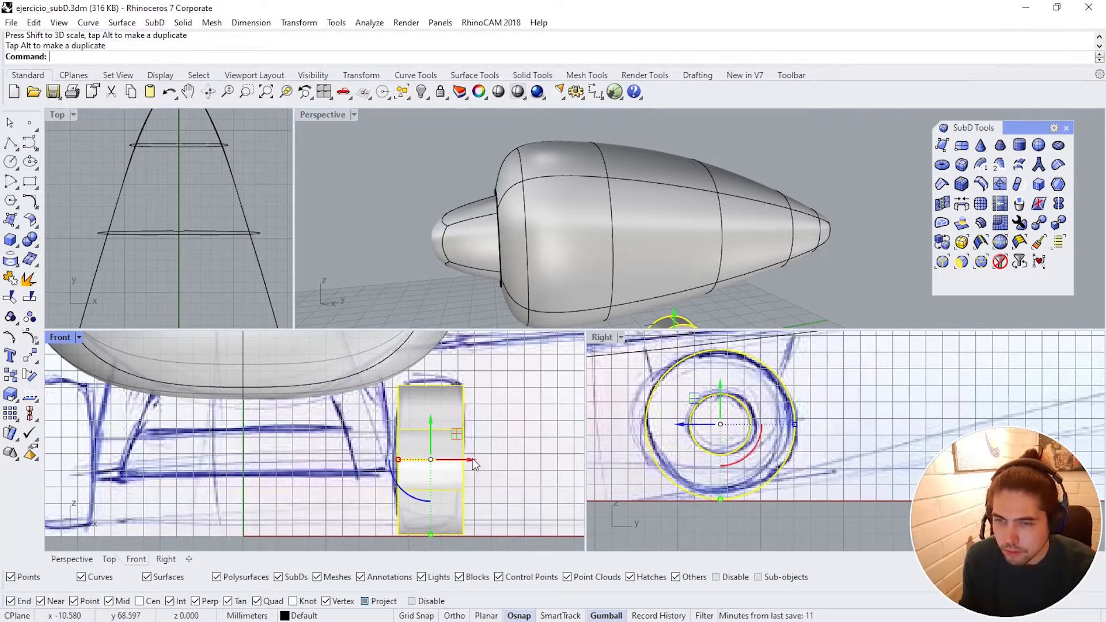
# Step: Fillet the two outer circular edges of the wheel with a radius of 1 mm
pyautogui.keyDown('shift'); pyautogui.moveTo(729, 301); pyautogui.dragTo(710, 236, button='right'); pyautogui.keyUp('shift')
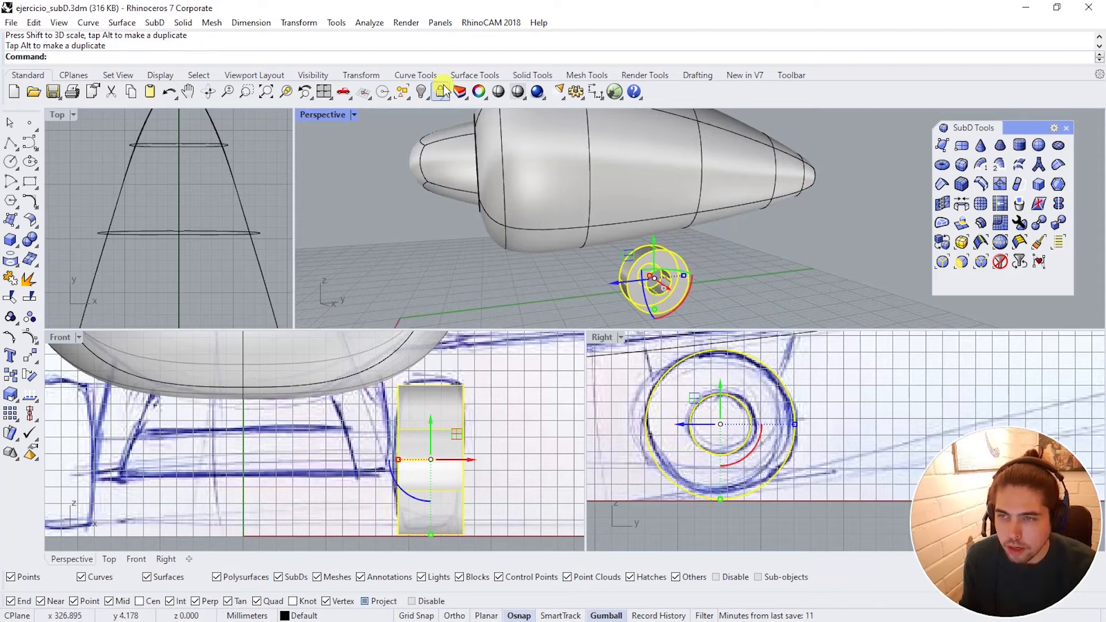
pyautogui.click(288, 91)
pyautogui.press('Escape')
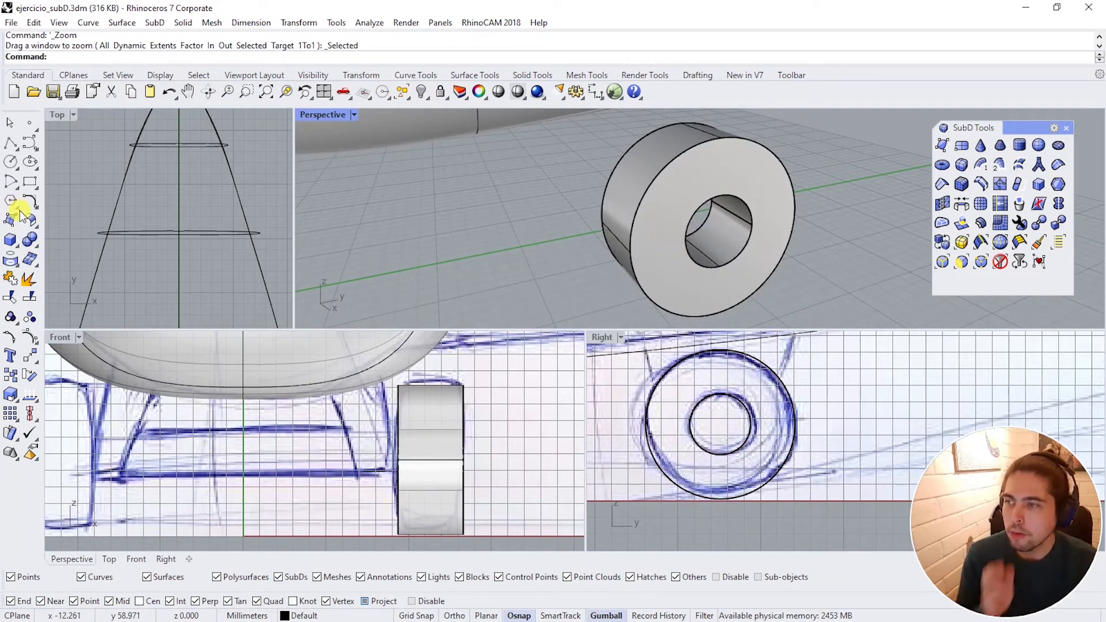
pyautogui.click(36, 241)
pyautogui.moveTo(85, 233); pyautogui.dragTo(90, 144)
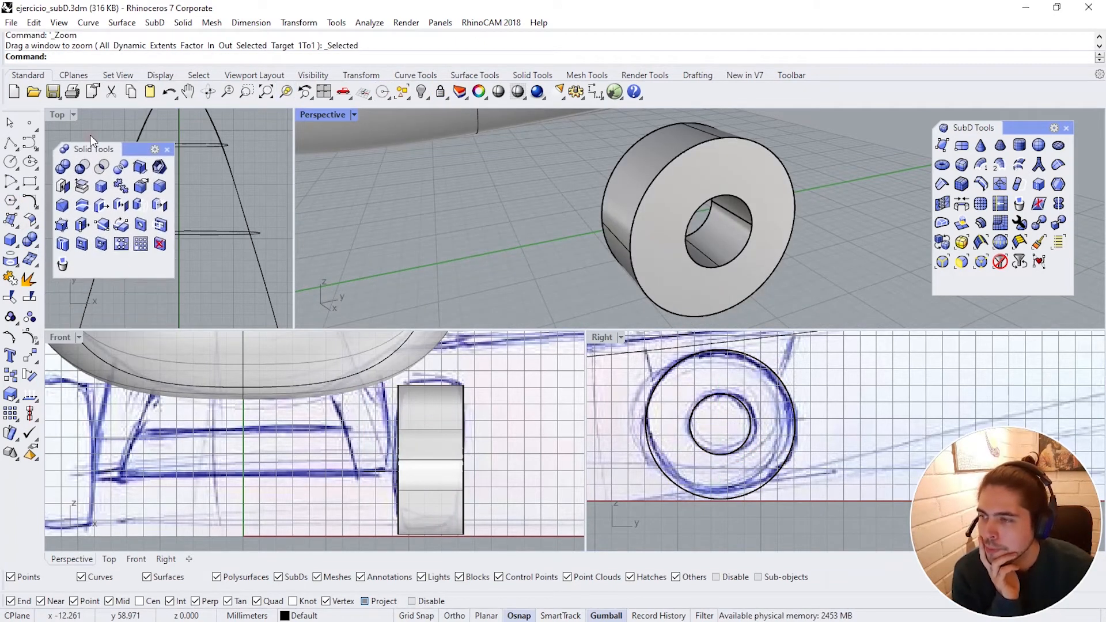
pyautogui.click(160, 187)
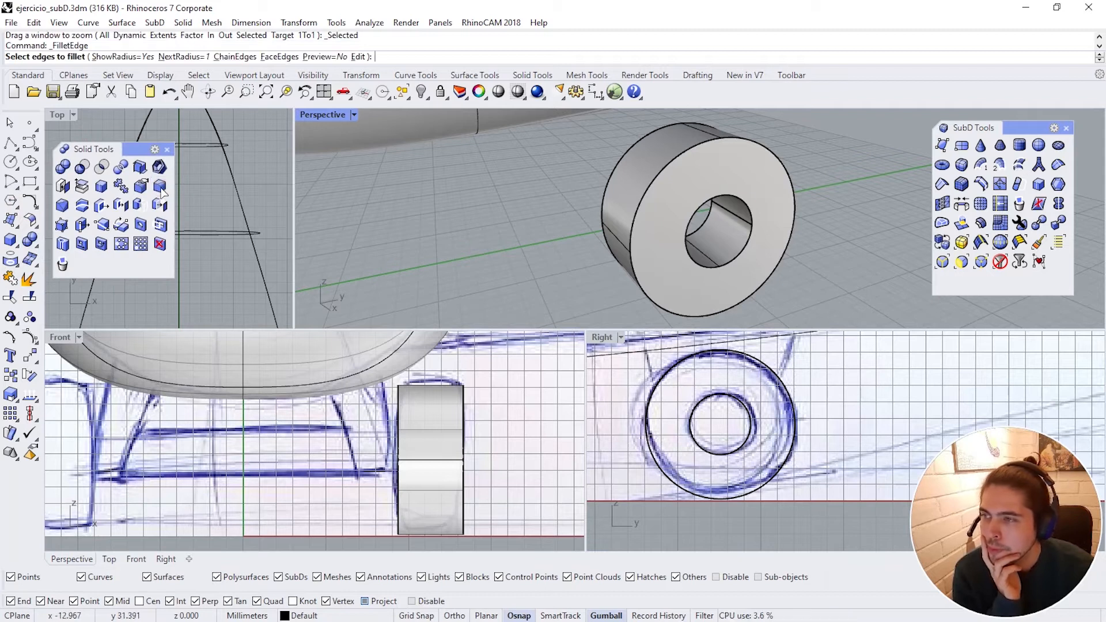
pyautogui.click(726, 141)
pyautogui.click(666, 134)
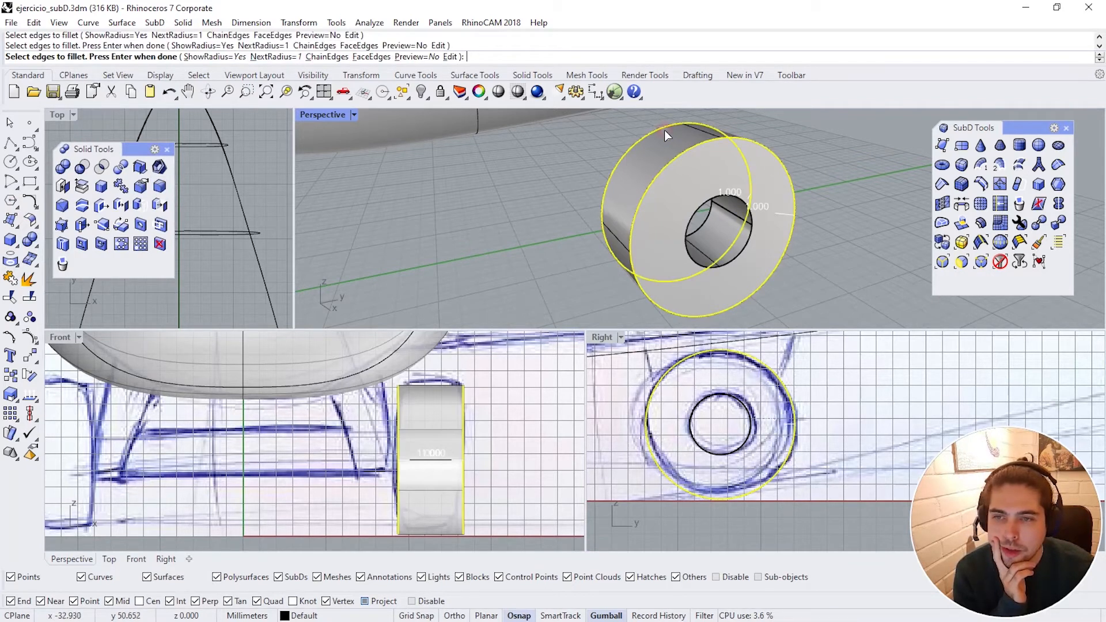
pyautogui.rightClick(778, 176)
pyautogui.rightClick(792, 295)
pyautogui.moveTo(826, 271); pyautogui.dragTo(810, 224, button='right')
# Step: Extrude the wheel's inner circle into a solid plug inside the hole and scale the plug narrower in width
pyautogui.scroll(8, 704, 211)
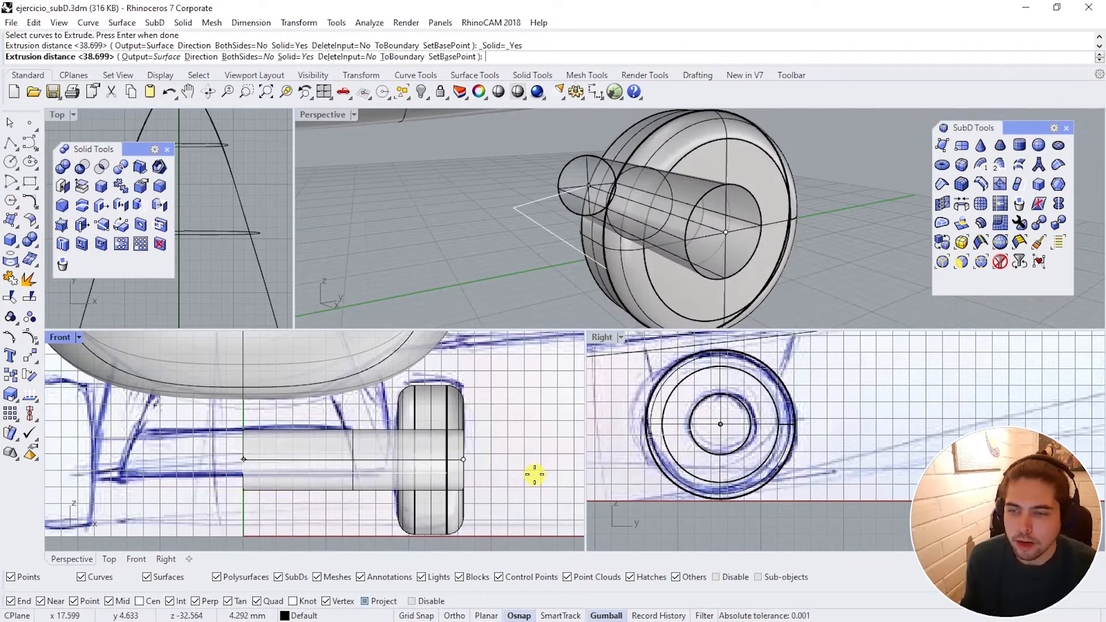
pyautogui.scroll(4, 510, 468)
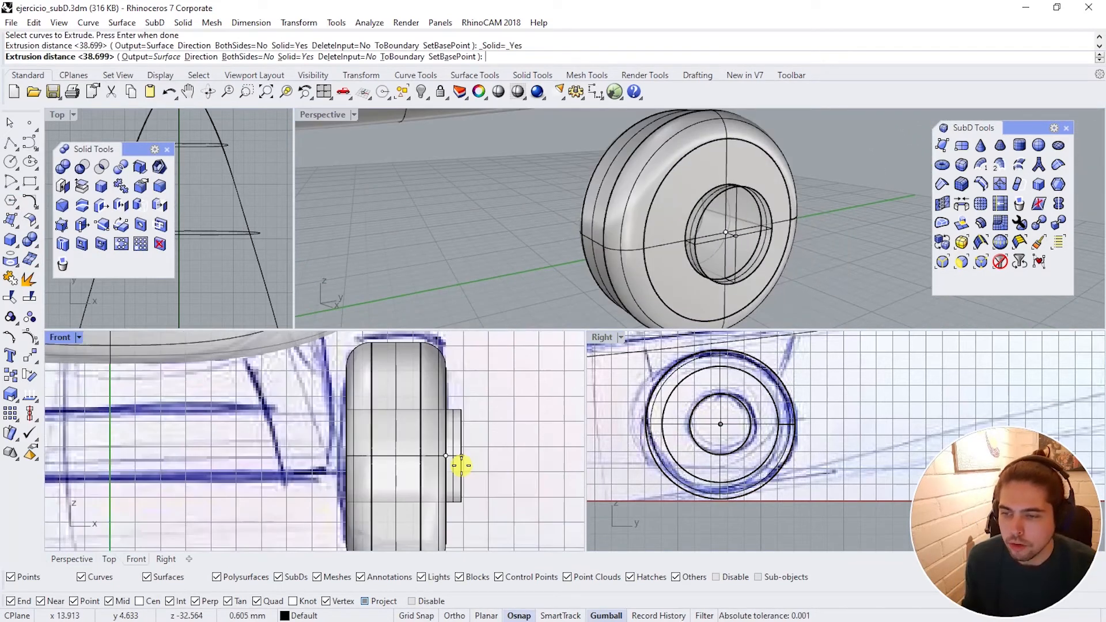
pyautogui.click(380, 463)
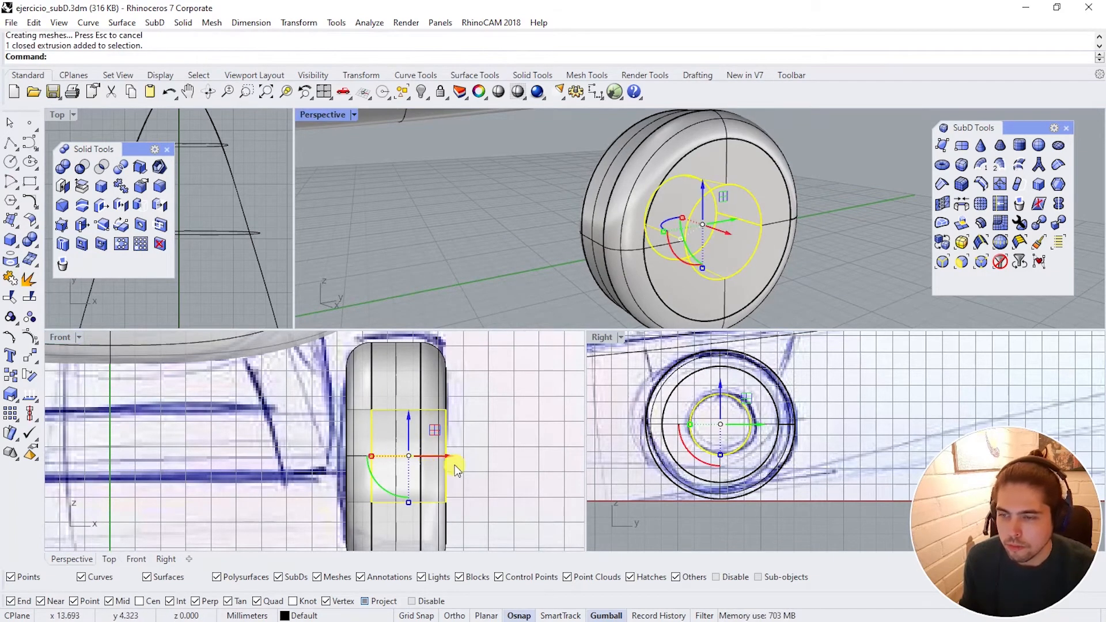
pyautogui.scroll(2, 416, 470)
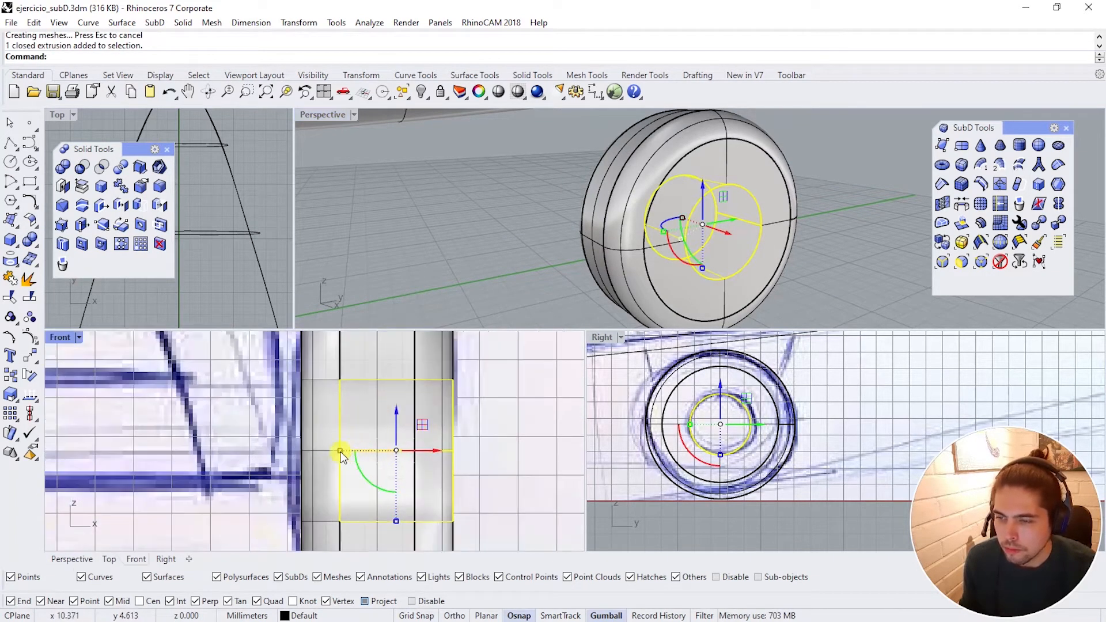
pyautogui.moveTo(341, 453); pyautogui.dragTo(361, 453)
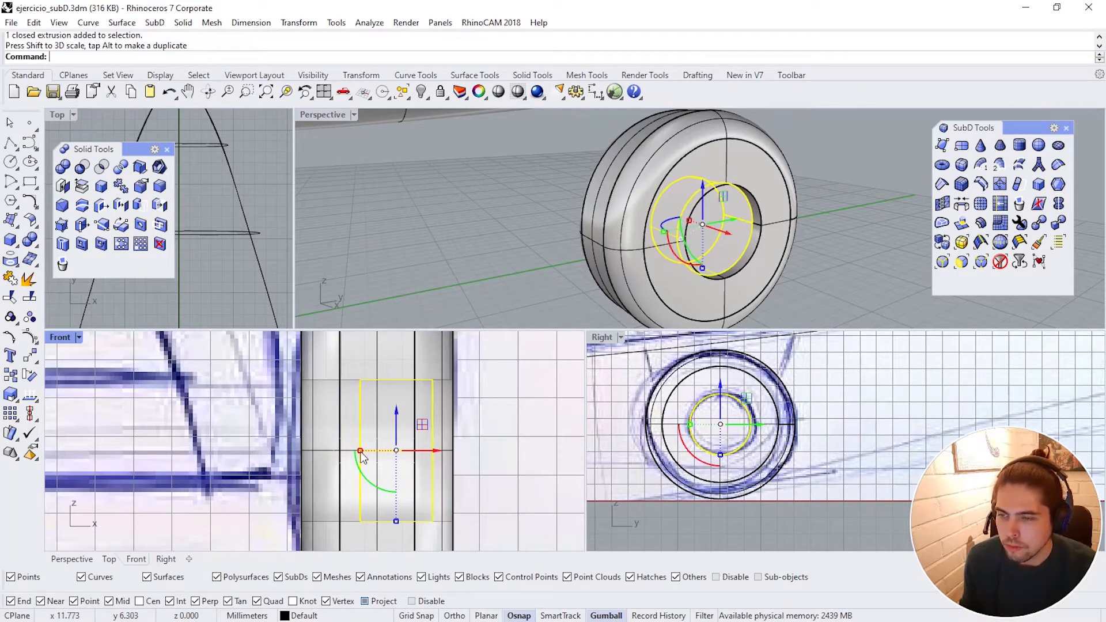
# Step: Display the front view in wireframe and move the plug sideways to the middle of the wheel's width
pyautogui.click(519, 92)
pyautogui.scroll(-3, 438, 455)
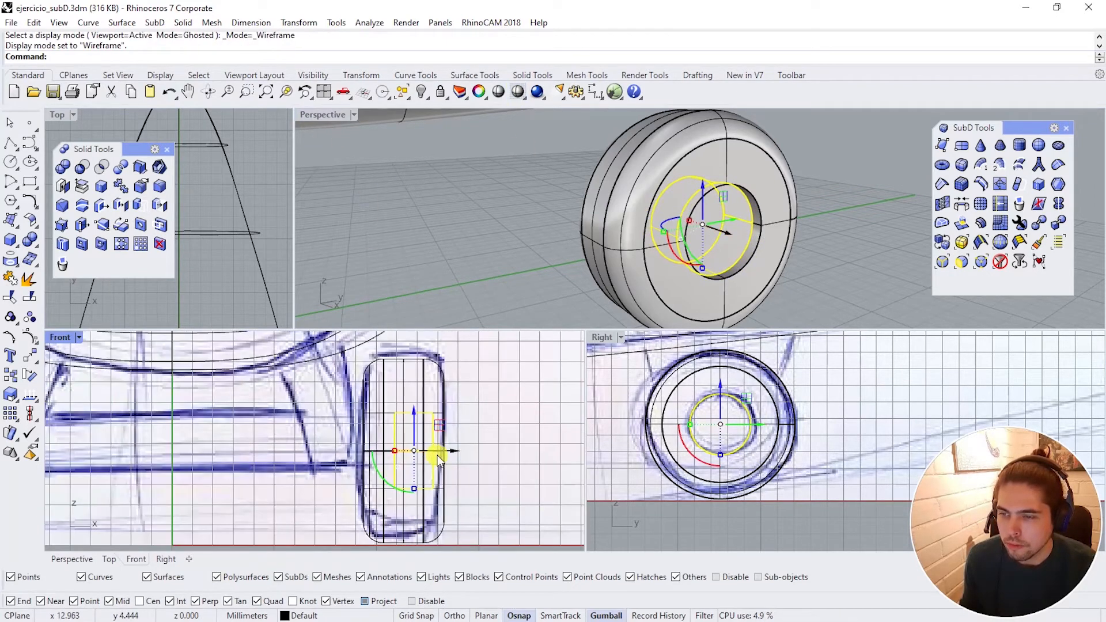
pyautogui.write('M')
pyautogui.press('Return')
pyautogui.scroll(2, 433, 449)
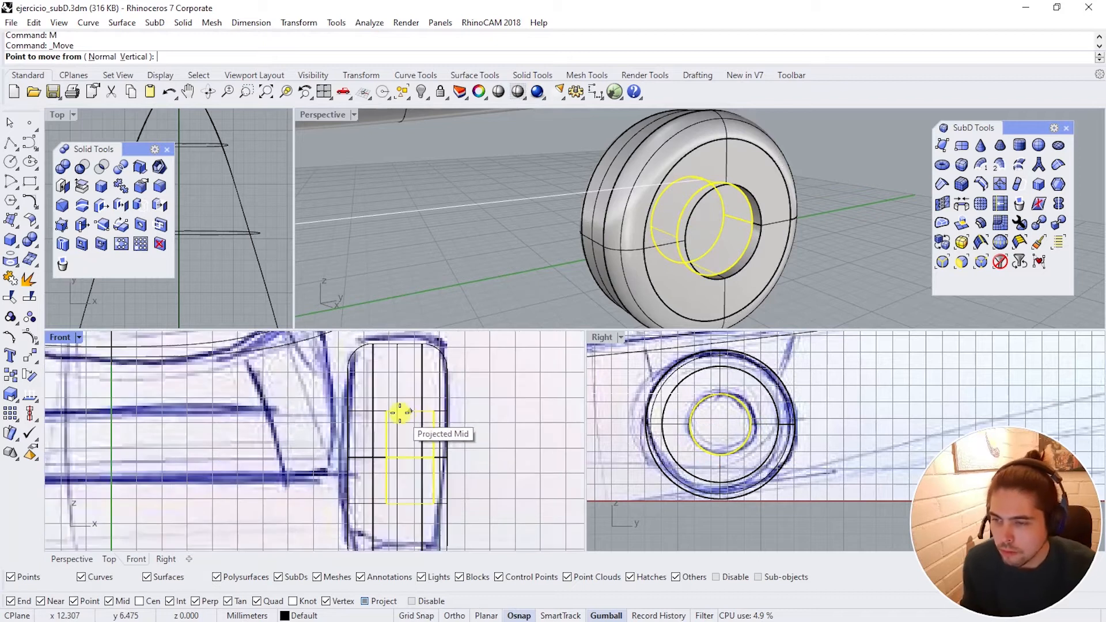
pyautogui.click(410, 411)
pyautogui.keyDown('shift'); pyautogui.click(511, 412); pyautogui.keyUp('shift')
pyautogui.rightClick(518, 411)
pyautogui.click(512, 410)
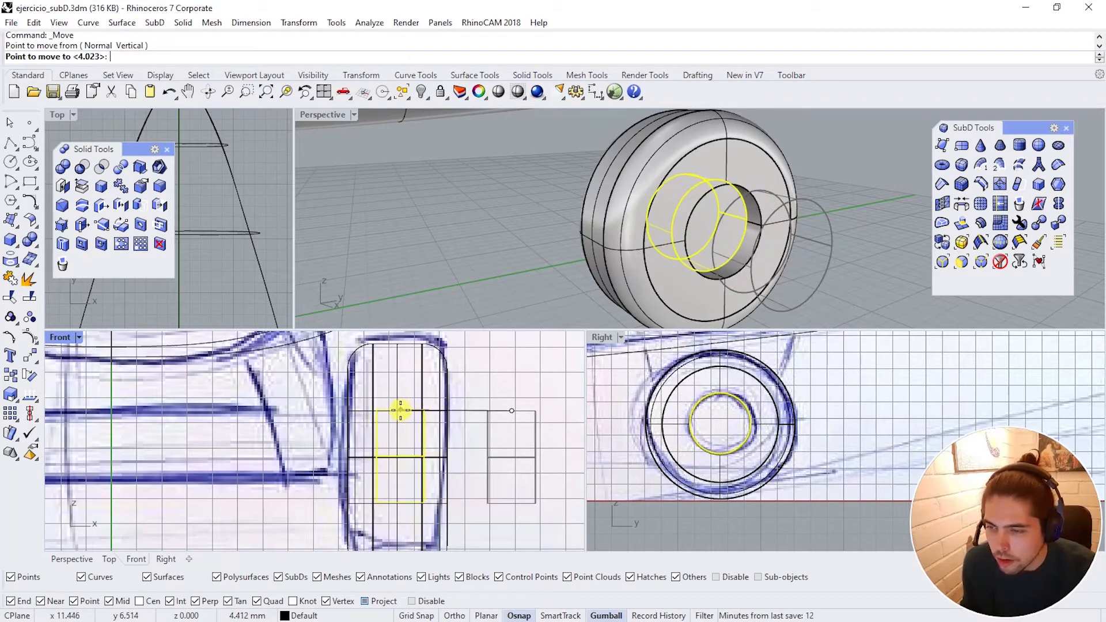
pyautogui.click(392, 349)
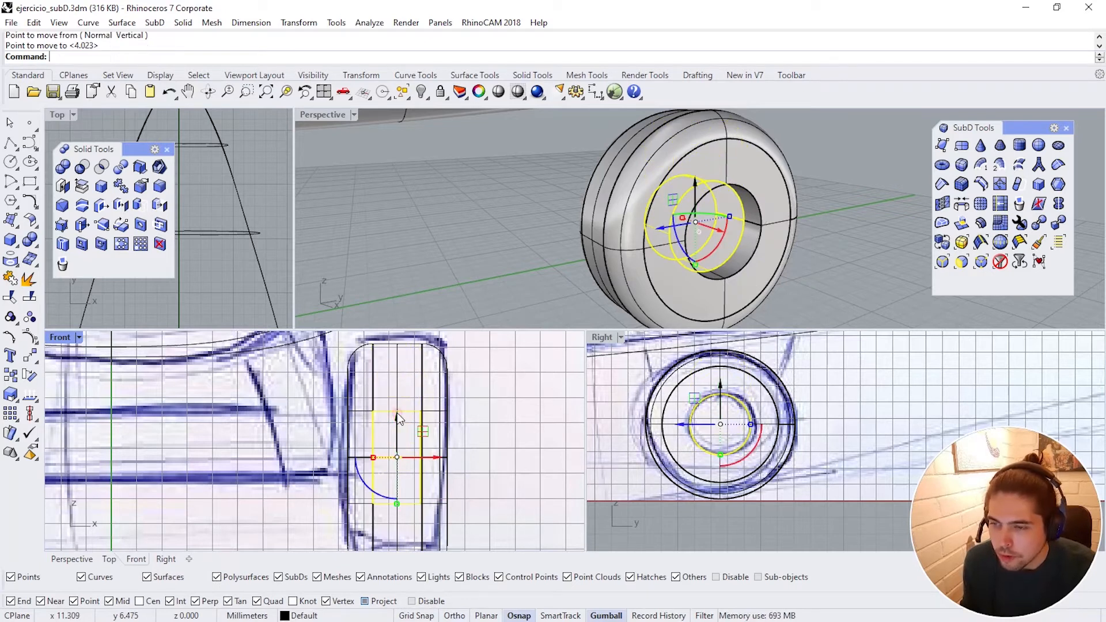
# Step: Align the wheel and its plug with the VertCenter option at the middle of the sketched wheel in the front view
pyautogui.click(448, 400)
pyautogui.keyDown('shift'); pyautogui.click(419, 409); pyautogui.keyUp('shift')
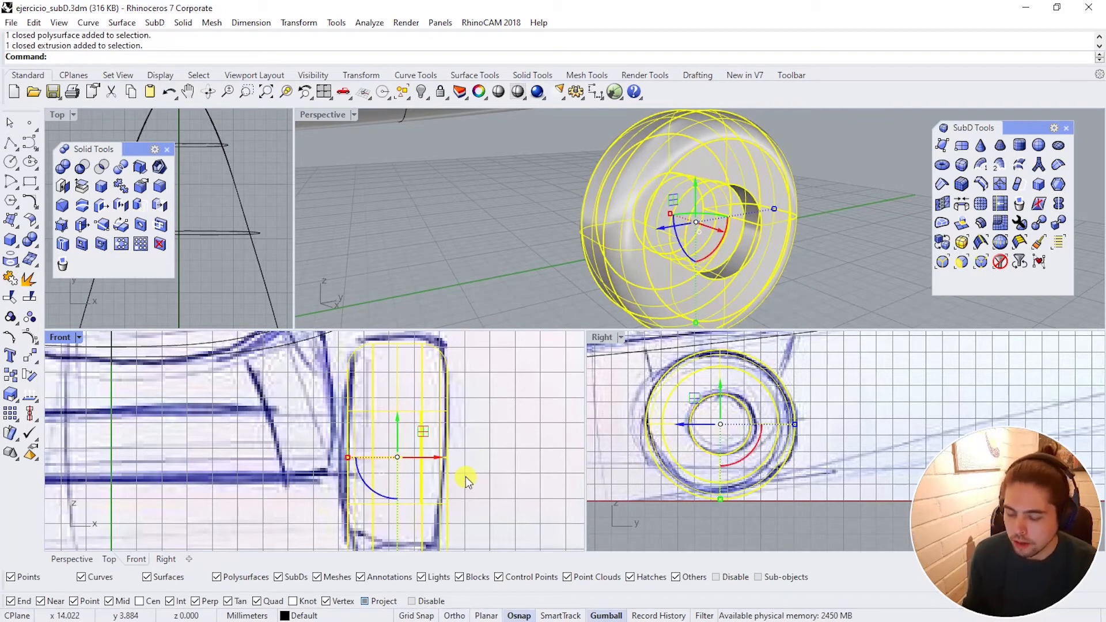
pyautogui.press('Return')
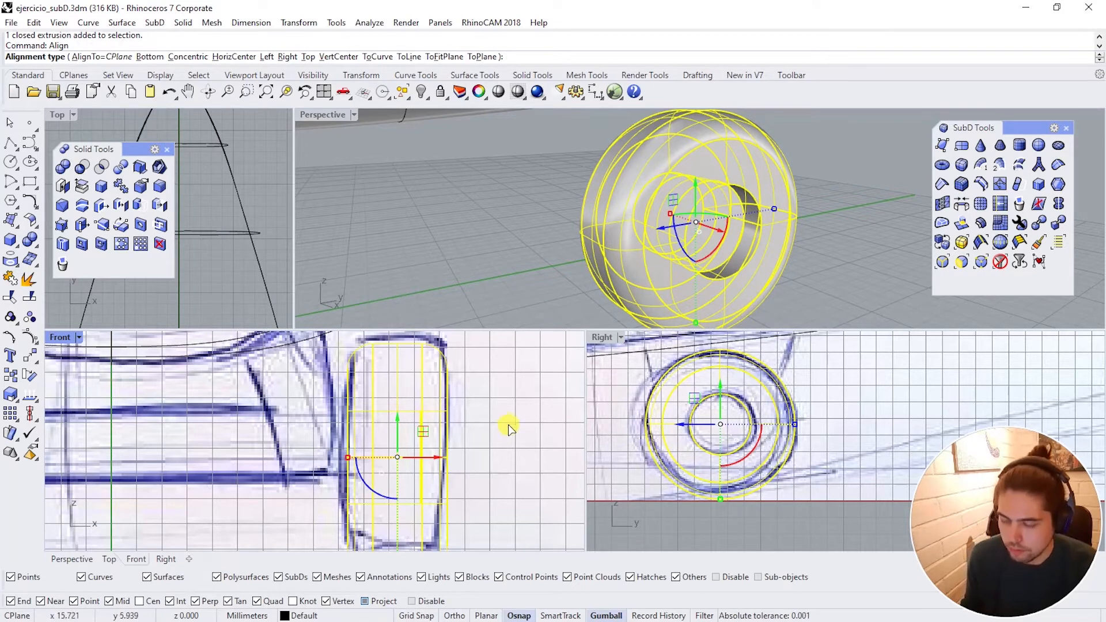
pyautogui.write('v')
pyautogui.press('Return')
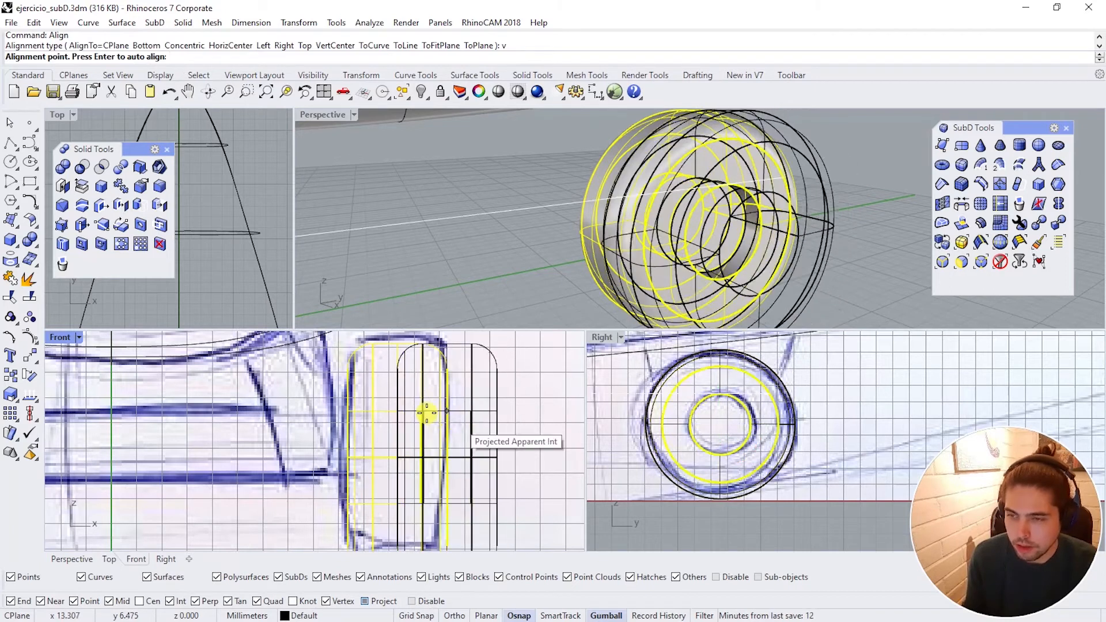
pyautogui.click(400, 339)
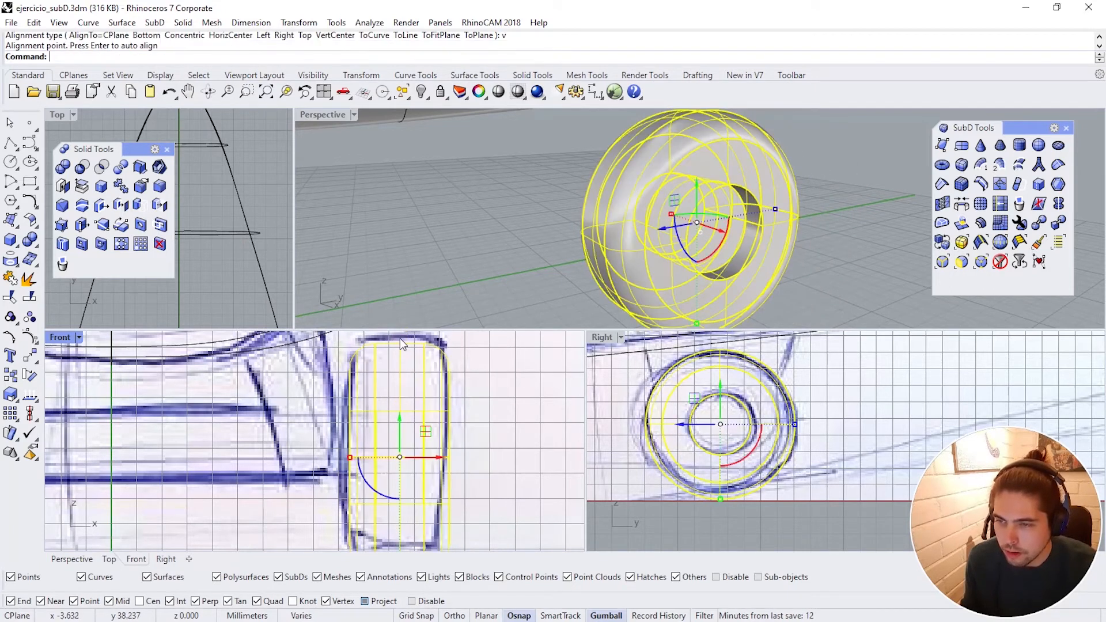
# Step: Examine the wheel and its central plug from both sides in the perspective view
pyautogui.click(822, 225)
pyautogui.moveTo(825, 233); pyautogui.dragTo(850, 217, button='right')
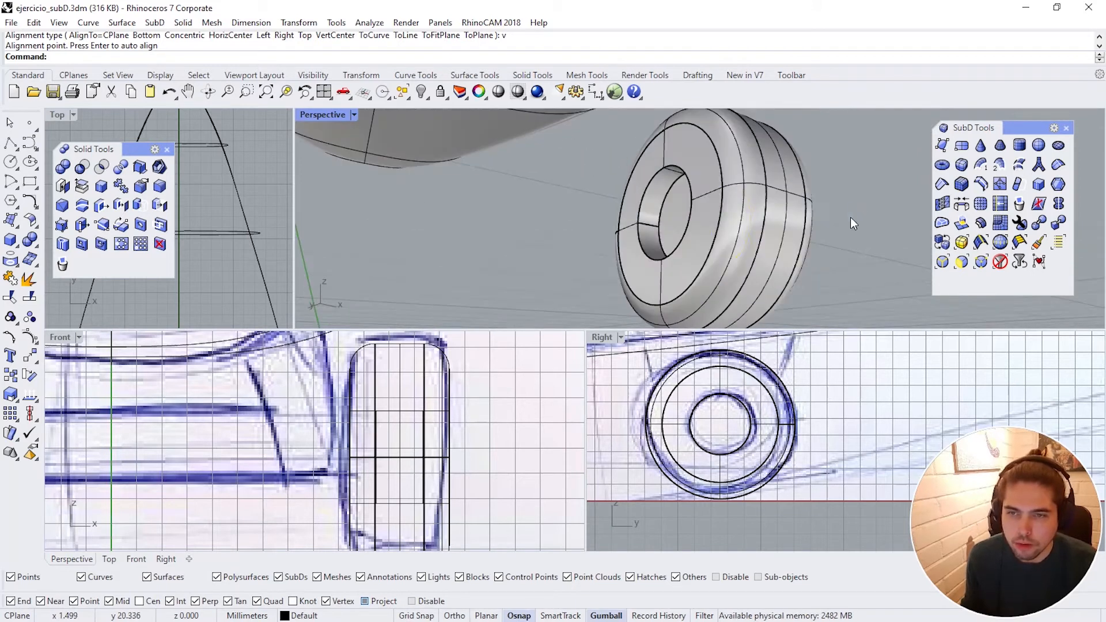
pyautogui.click(669, 220)
pyautogui.moveTo(668, 220); pyautogui.dragTo(778, 258, button='right')
pyautogui.click(808, 234)
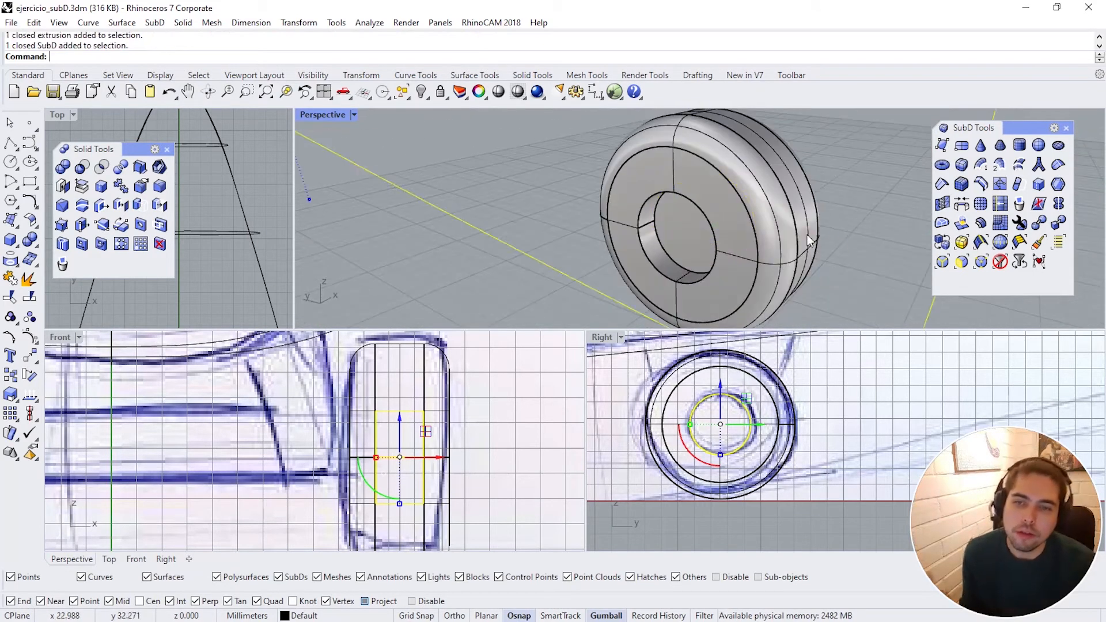
pyautogui.click(773, 219)
pyautogui.moveTo(772, 219); pyautogui.dragTo(691, 237, button='right')
pyautogui.click(611, 245)
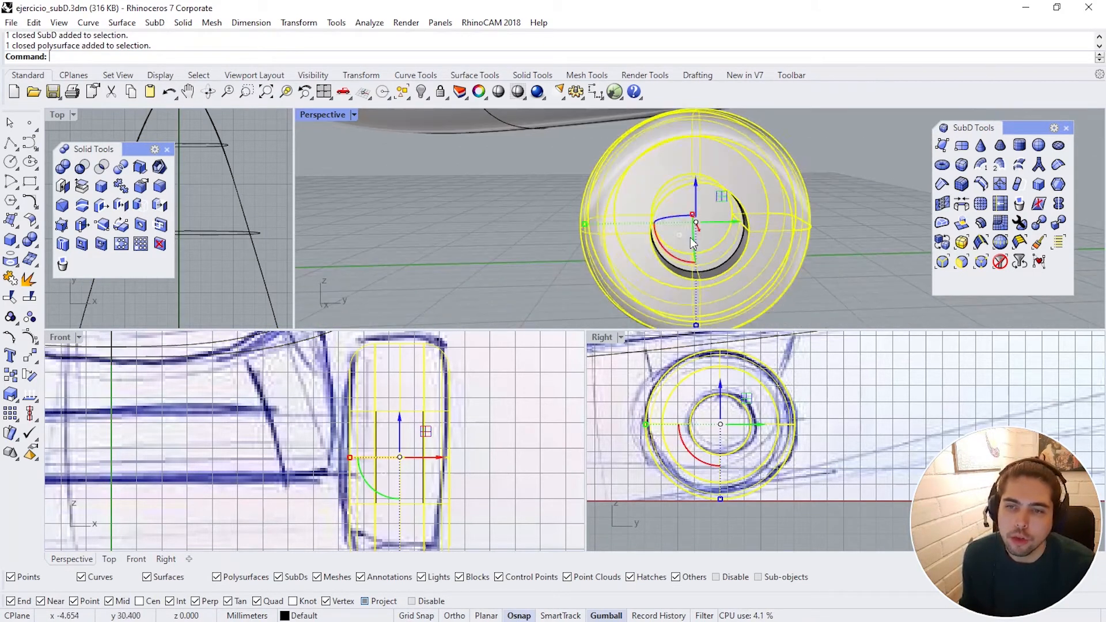
pyautogui.click(838, 274)
pyautogui.moveTo(838, 275); pyautogui.dragTo(774, 197, button='right')
pyautogui.scroll(-3, 755, 258)
pyautogui.scroll(5, 703, 251)
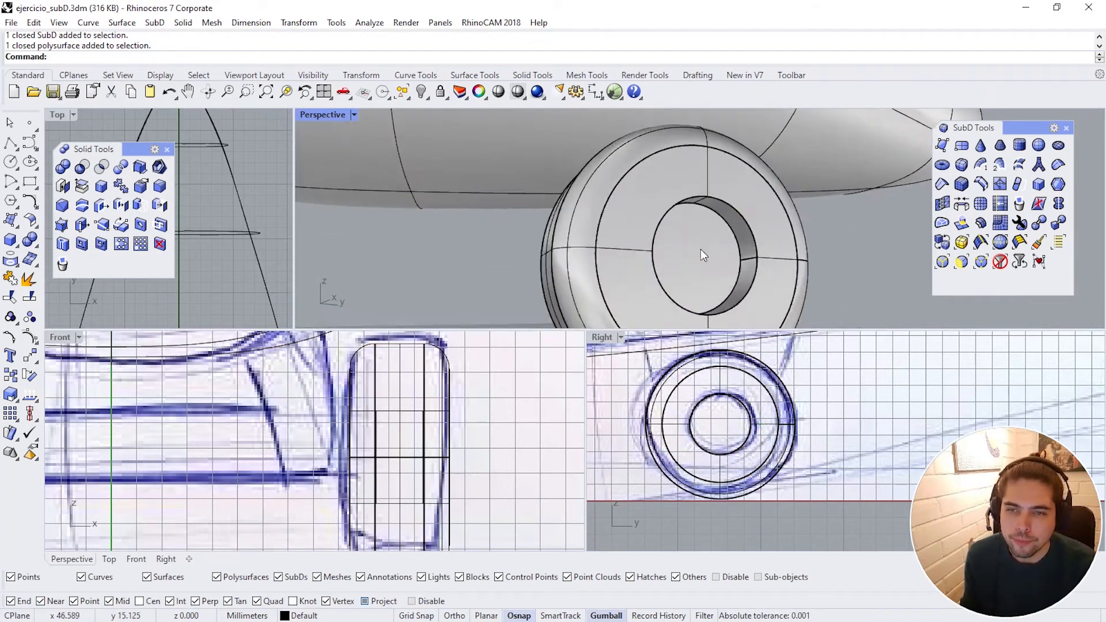
pyautogui.click(161, 190)
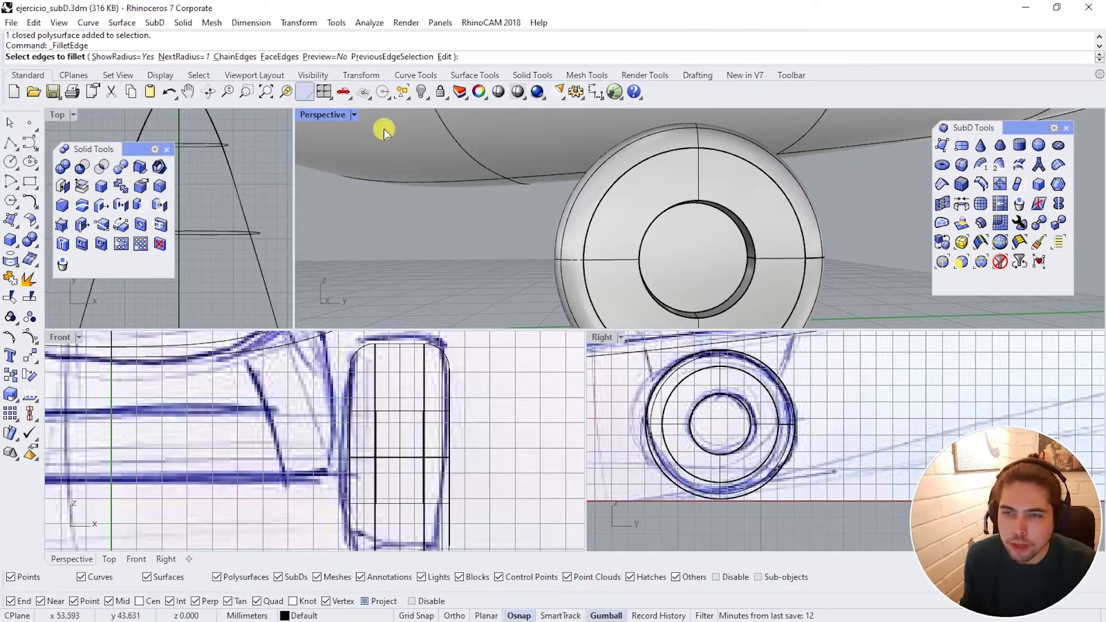
pyautogui.click(719, 205)
pyautogui.moveTo(719, 205); pyautogui.dragTo(750, 243, button='right')
pyautogui.click(749, 246)
pyautogui.press('Escape')
# Step: Fillet the circular edges of the wheel's central hole on both sides with a radius of 0.5 mm
pyautogui.rightClick(739, 248)
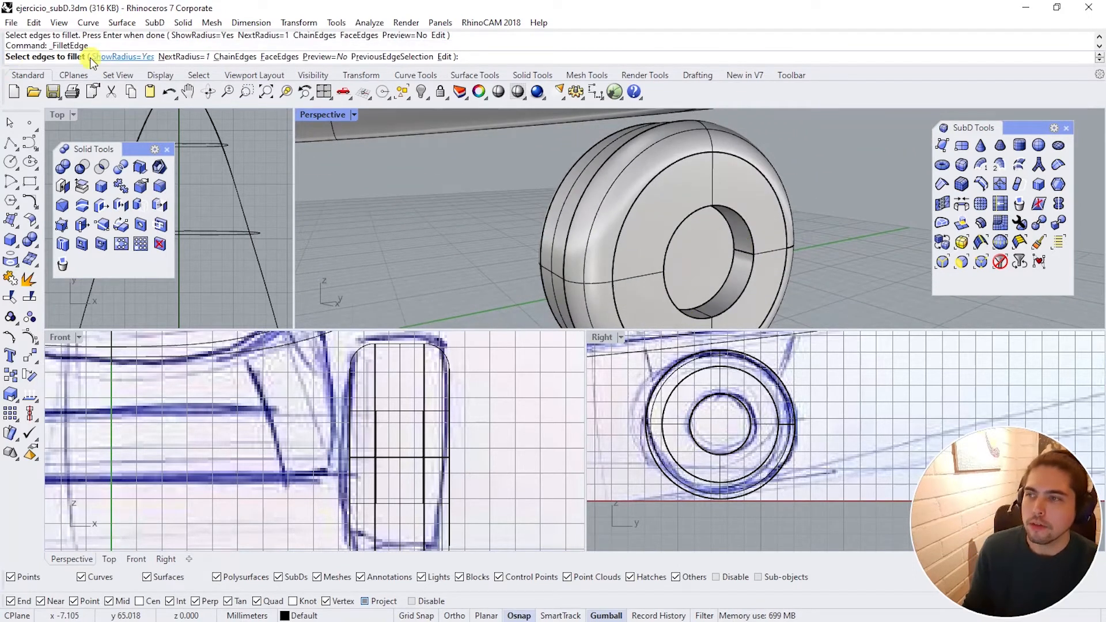
pyautogui.click(189, 58)
pyautogui.write('0.5')
pyautogui.press('Return')
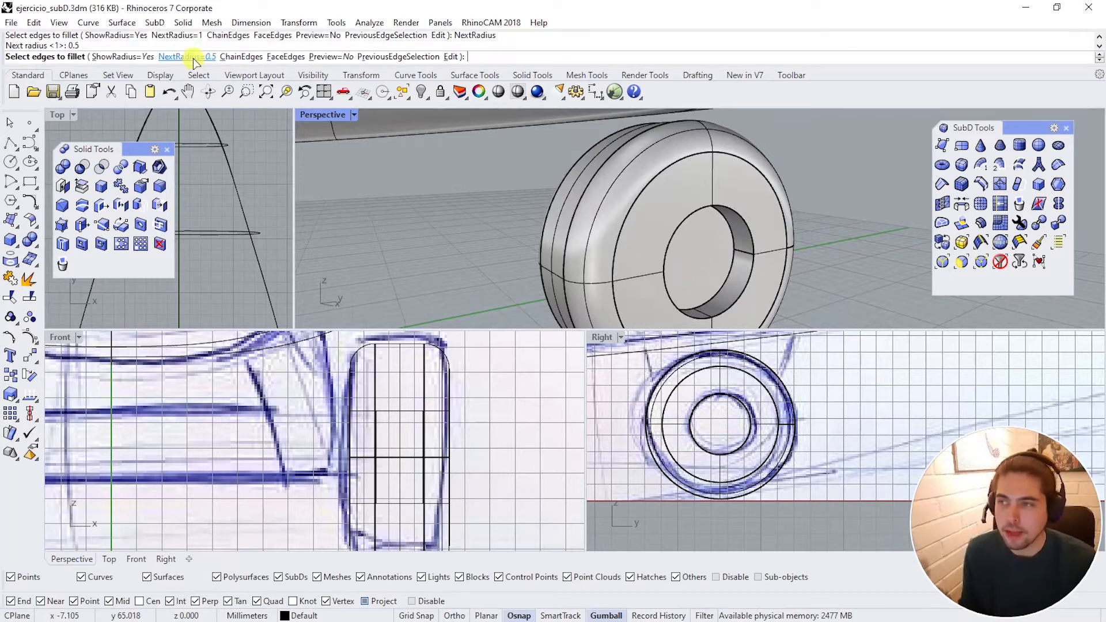
pyautogui.click(740, 199)
pyautogui.moveTo(740, 198); pyautogui.dragTo(636, 230, button='right')
pyautogui.click(607, 215)
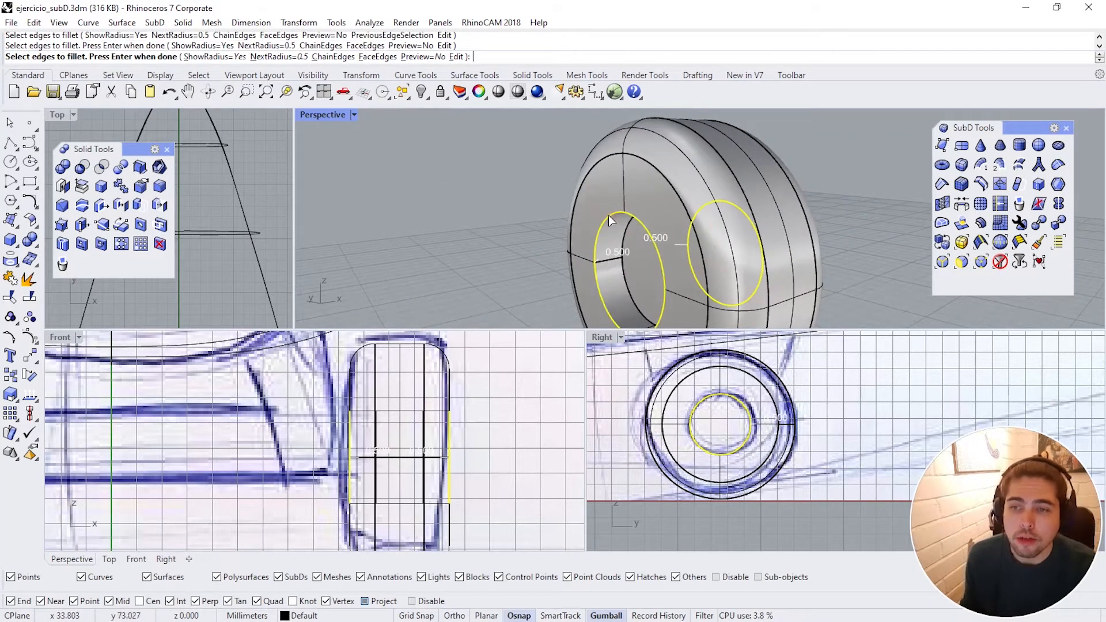
pyautogui.moveTo(729, 243); pyautogui.dragTo(708, 192, button='right')
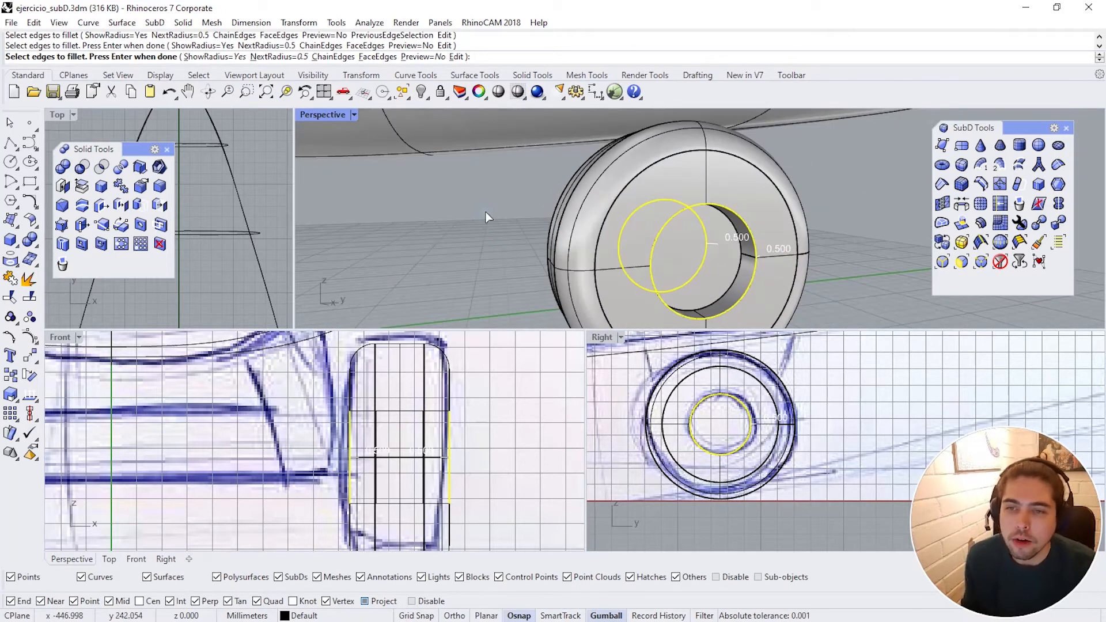
pyautogui.press('Return')
pyautogui.rightClick(794, 223)
# Step: Mirror the wheel and its plug across the airplane's vertical centreline in the front view, keeping the original
pyautogui.moveTo(771, 244); pyautogui.dragTo(849, 241, button='right')
pyautogui.scroll(-6, 783, 240)
pyautogui.click(709, 219)
pyautogui.click(849, 241)
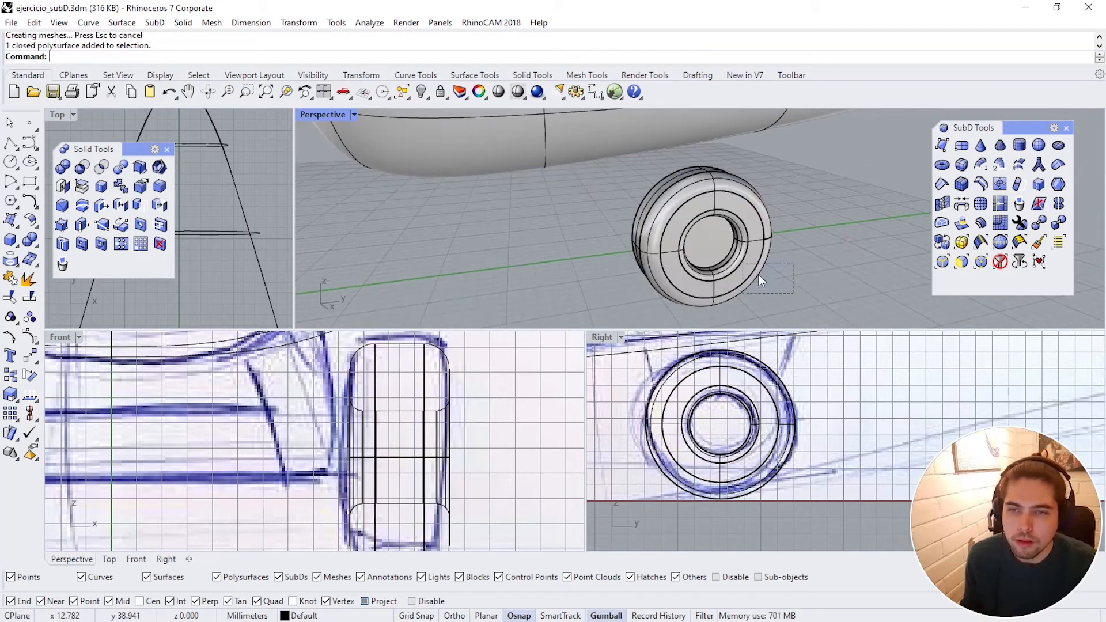
pyautogui.moveTo(759, 275); pyautogui.dragTo(695, 234)
pyautogui.moveTo(285, 468); pyautogui.dragTo(397, 492, button='right')
pyautogui.scroll(-5, 403, 489)
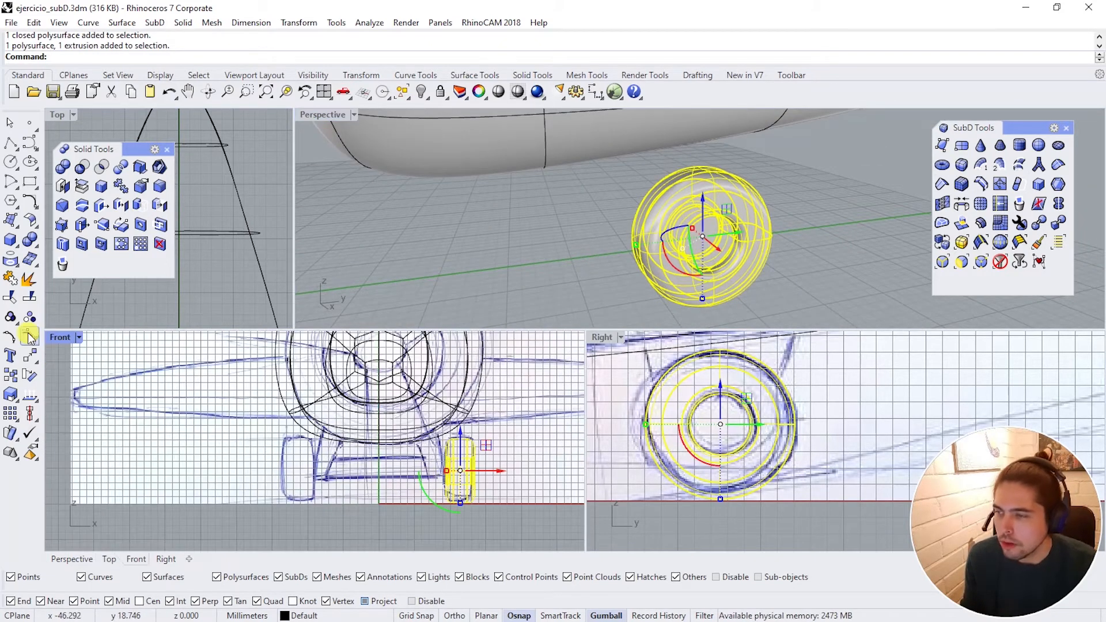
pyautogui.click(36, 366)
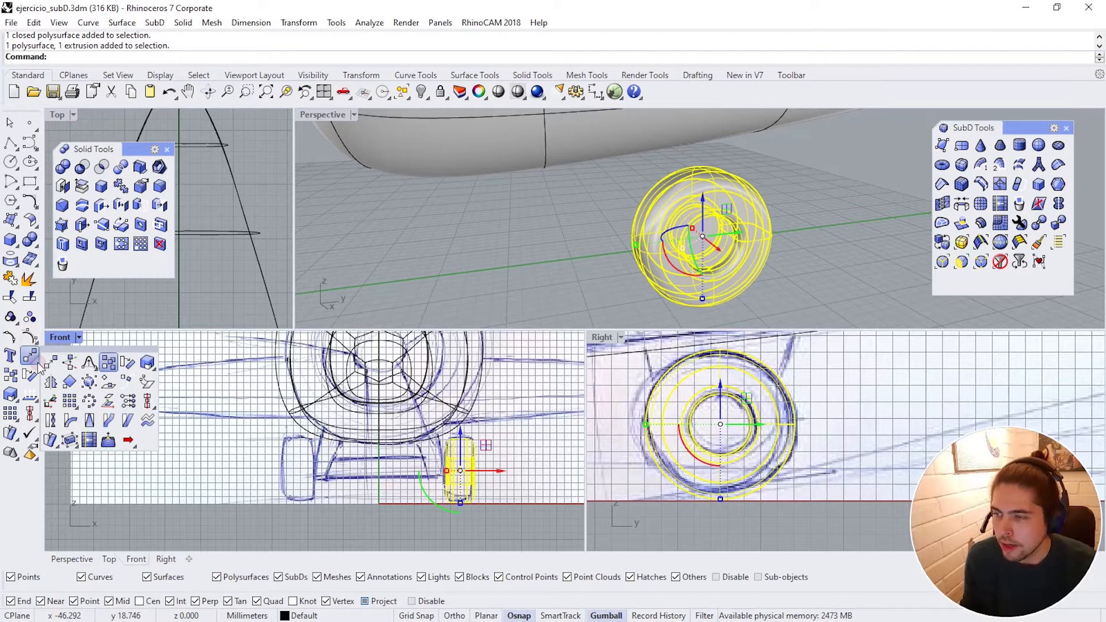
pyautogui.click(62, 391)
pyautogui.scroll(2, 383, 449)
pyautogui.click(377, 389)
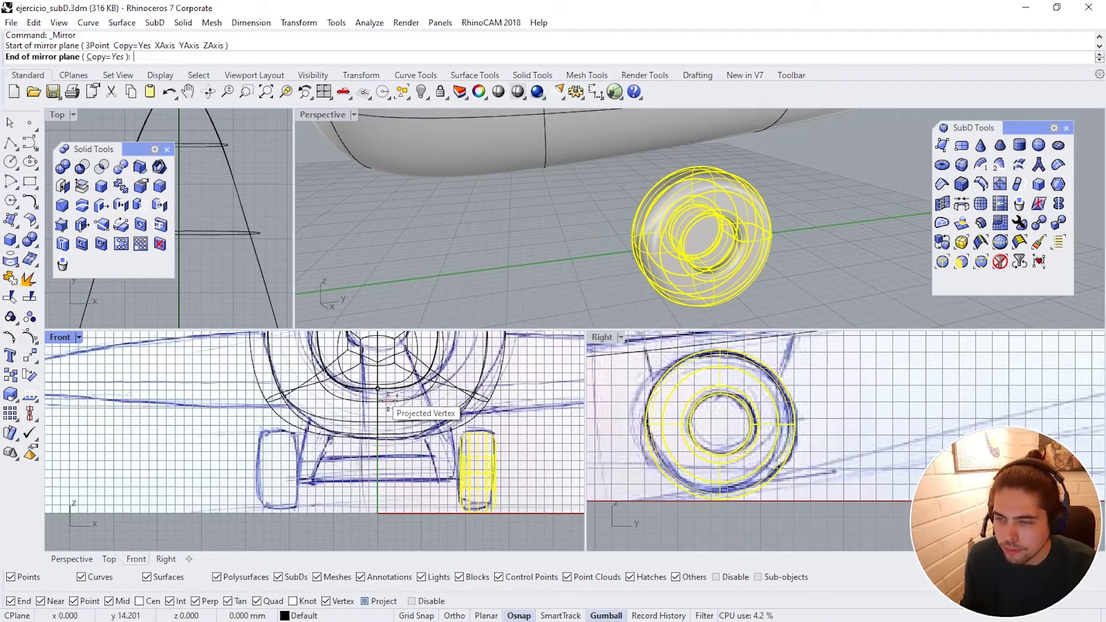
pyautogui.keyDown('shift'); pyautogui.click(375, 546); pyautogui.keyUp('shift')
# Step: Inspect the whole airplane with its pair of front wheels in the perspective view
pyautogui.click(781, 255)
pyautogui.moveTo(781, 254); pyautogui.dragTo(629, 254, button='right')
pyautogui.scroll(-6, 652, 240)
pyautogui.scroll(6, 732, 186)
pyautogui.scroll(-6, 683, 262)
pyautogui.click(266, 91)
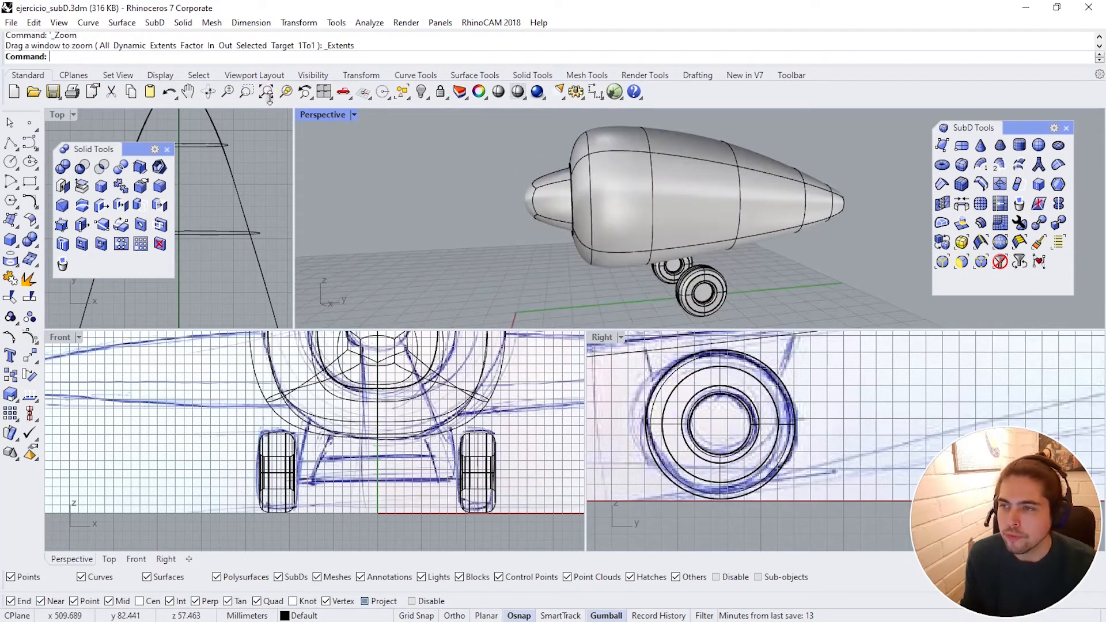
pyautogui.moveTo(586, 217)
pyautogui.mouseDown(button='right')
pyautogui.moveTo(539, 184)
pyautogui.moveTo(605, 219)
pyautogui.mouseUp(button='right')
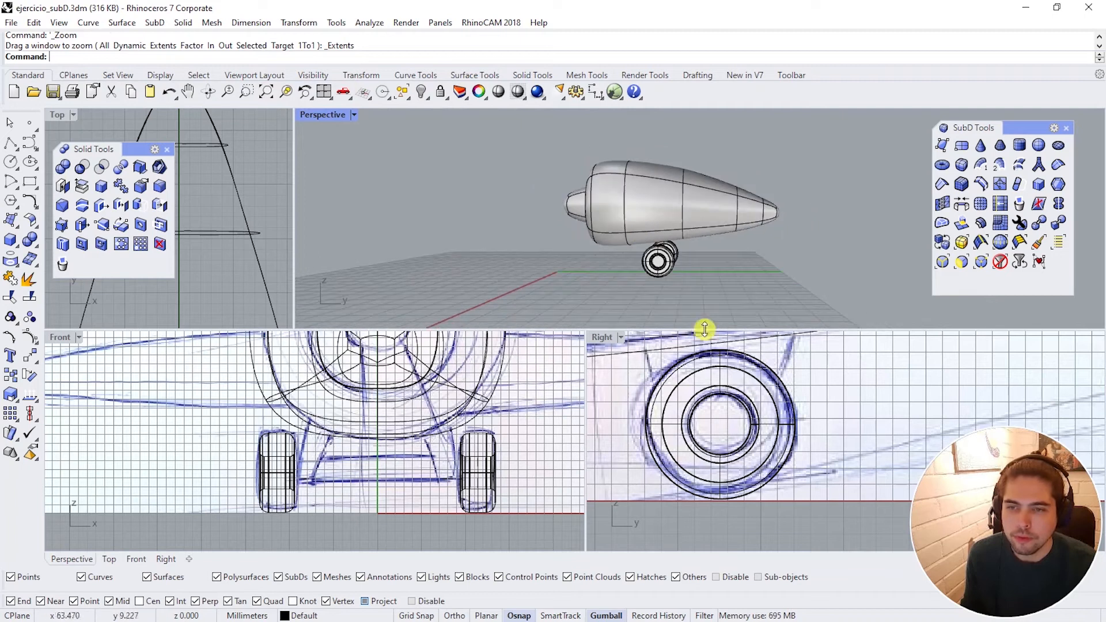
# Step: Create a torus in the right view centred on the sketched tail wheel's hub, with its outer edge on the sketched tyre outline
pyautogui.moveTo(789, 432); pyautogui.dragTo(697, 443, button='right')
pyautogui.scroll(-4, 695, 443)
pyautogui.scroll(-2, 715, 402)
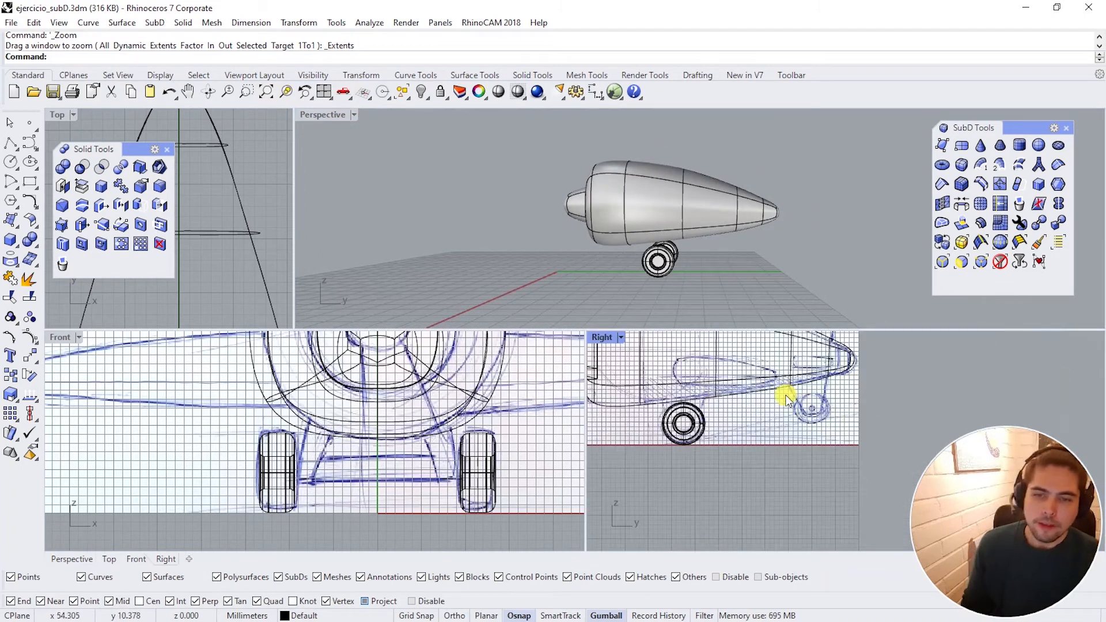
pyautogui.moveTo(787, 397); pyautogui.dragTo(792, 430, button='right')
pyautogui.scroll(6, 794, 428)
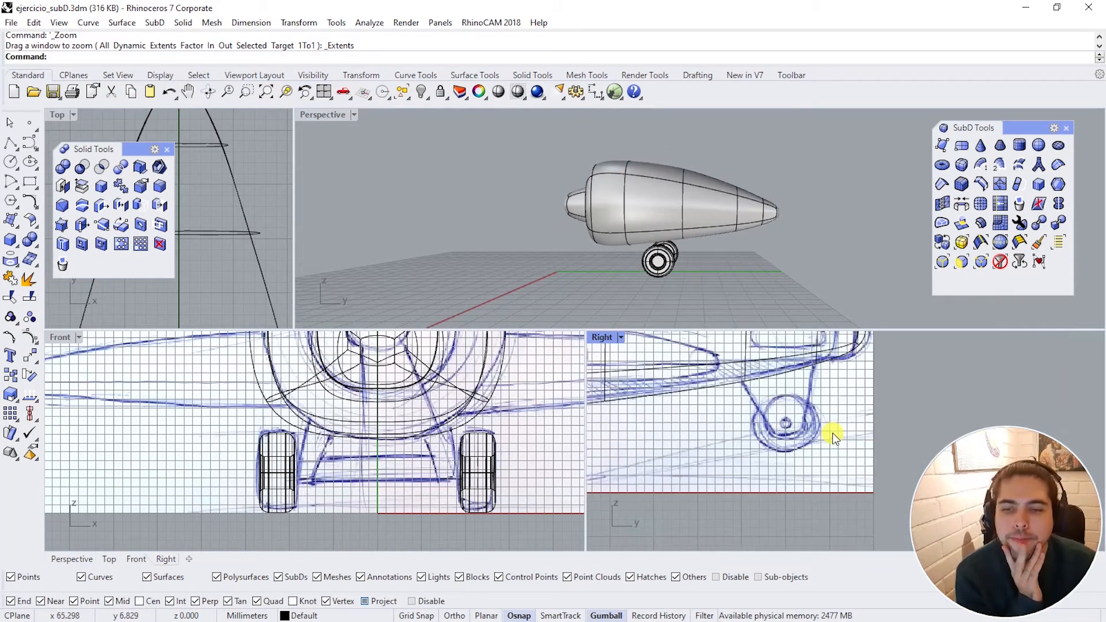
pyautogui.scroll(2, 790, 422)
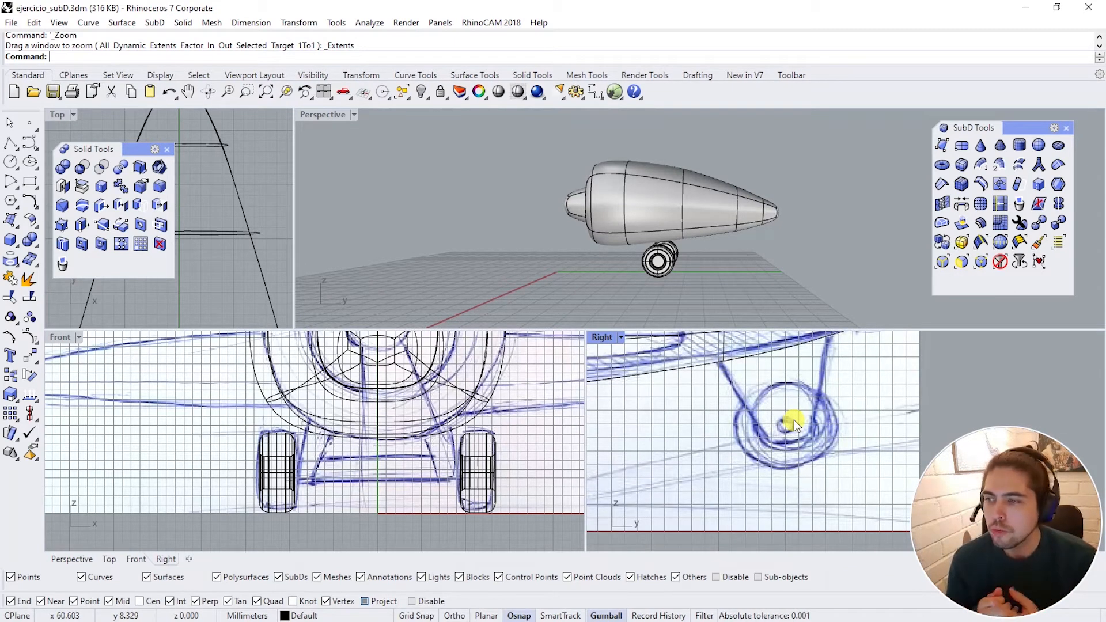
pyautogui.click(16, 246)
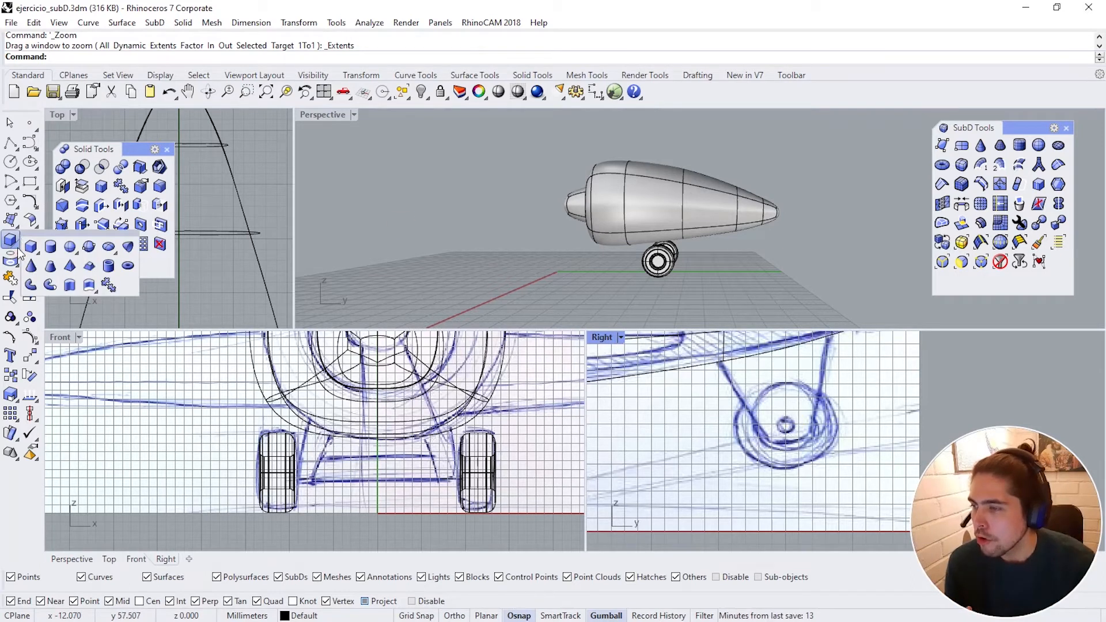
pyautogui.moveTo(48, 234); pyautogui.dragTo(129, 317)
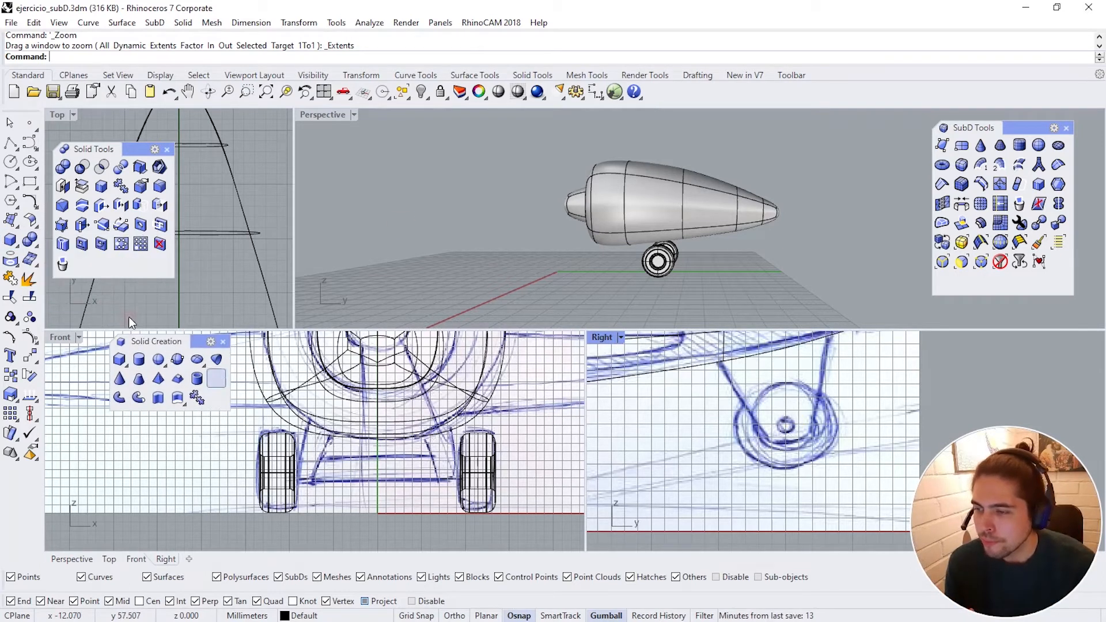
pyautogui.click(218, 379)
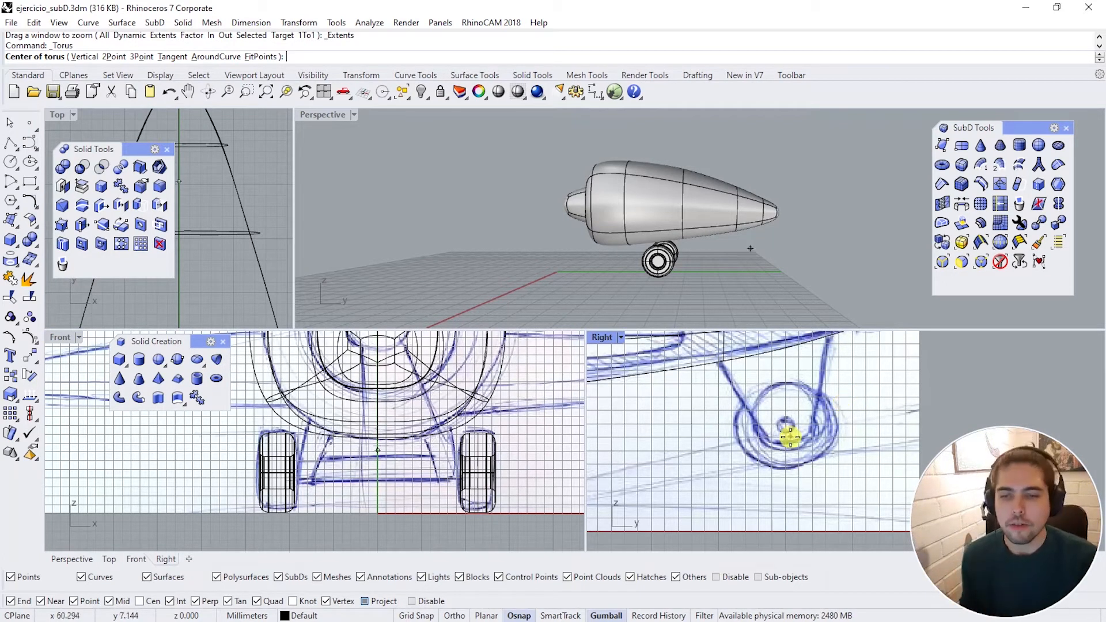
pyautogui.scroll(4, 784, 426)
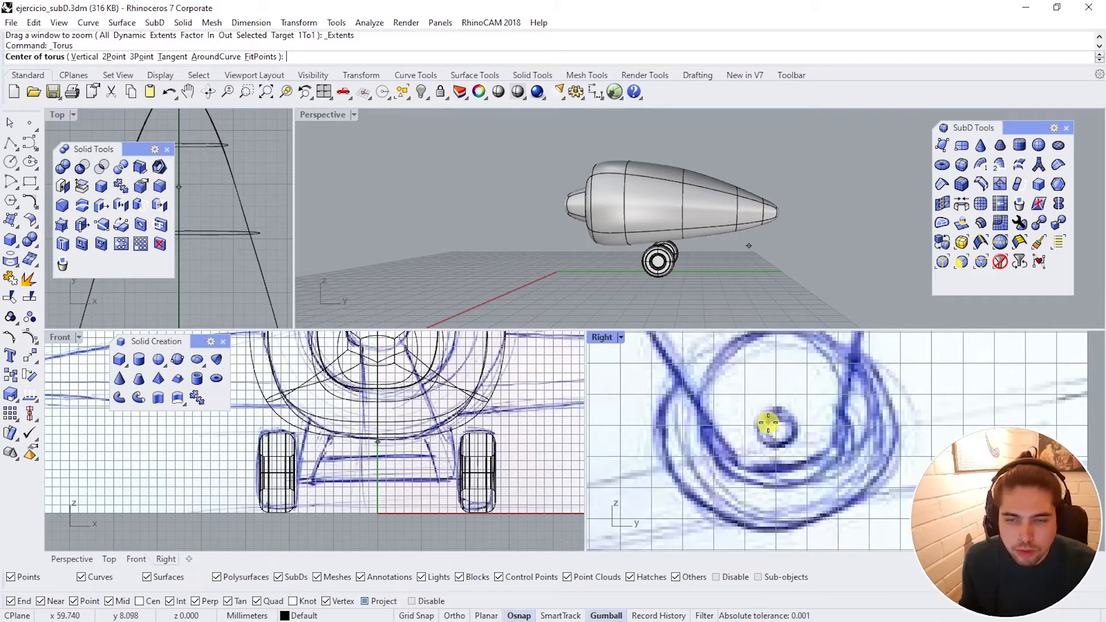
pyautogui.click(757, 437)
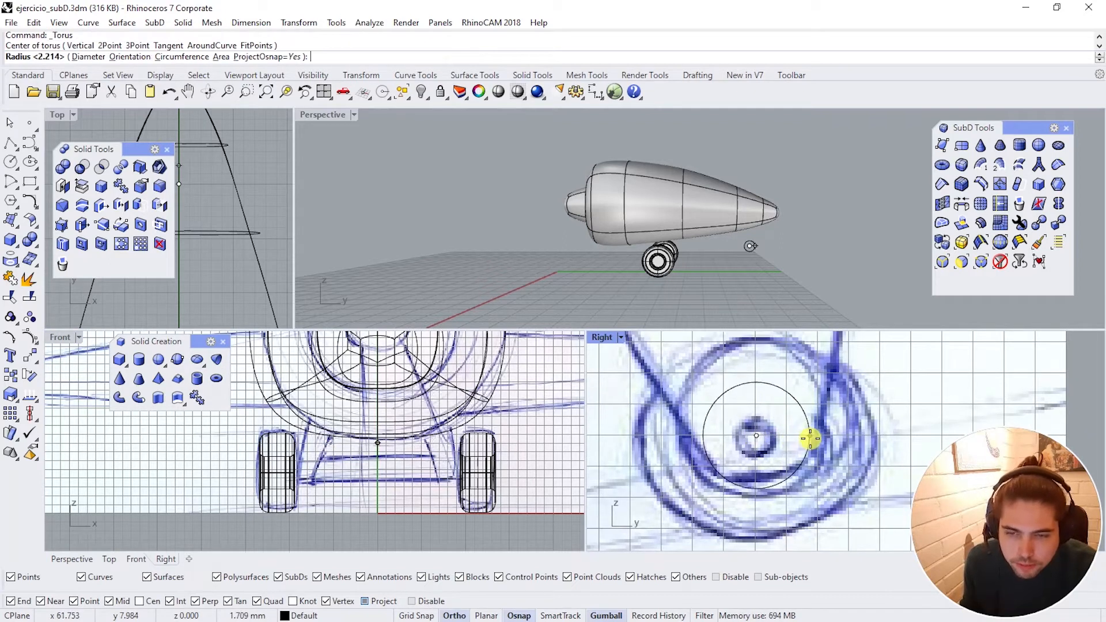
pyautogui.click(830, 434)
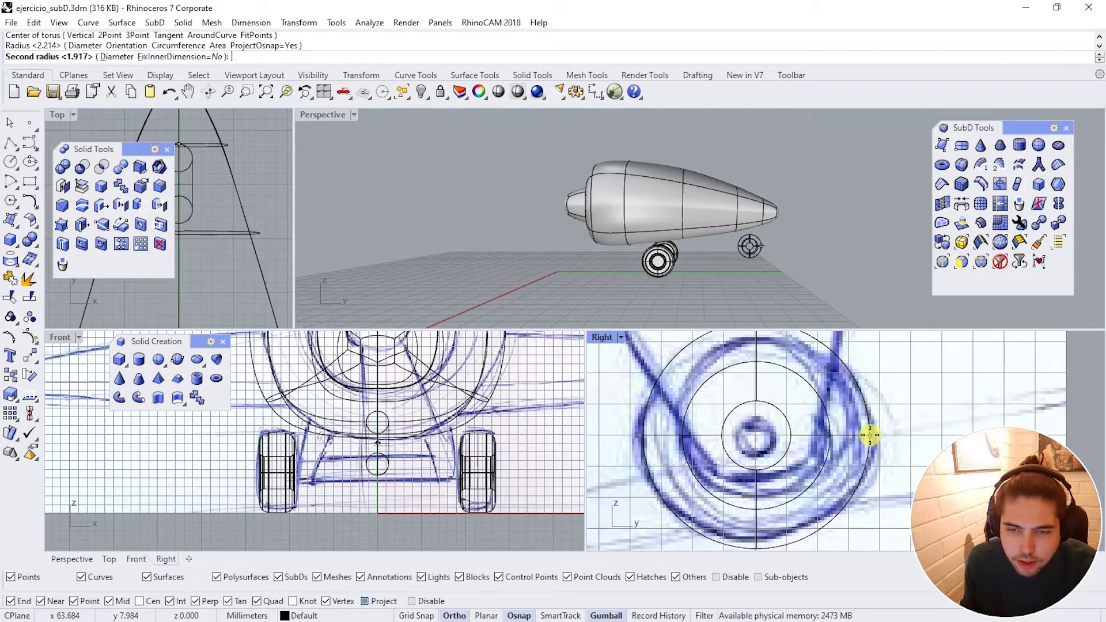
pyautogui.keyDown('shift'); pyautogui.click(869, 435); pyautogui.keyUp('shift')
# Step: Examine the tail wheel's torus up close from different angles in the perspective view
pyautogui.moveTo(775, 209); pyautogui.dragTo(754, 226, button='right')
pyautogui.click(758, 246)
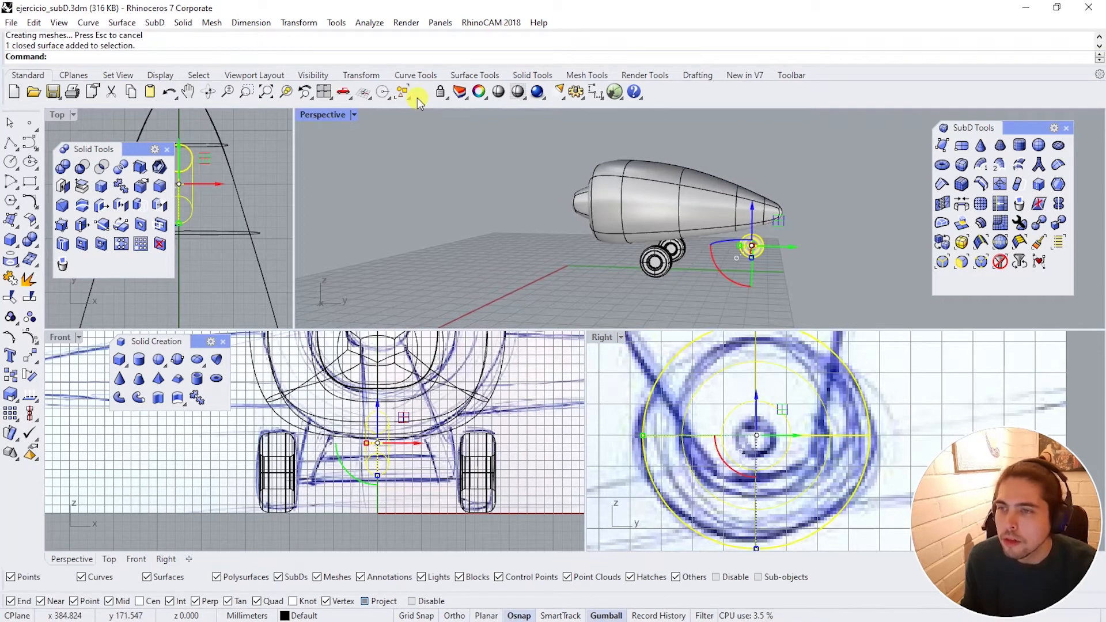
pyautogui.click(289, 99)
pyautogui.press('Escape')
pyautogui.moveTo(660, 235); pyautogui.dragTo(849, 199, button='right')
pyautogui.scroll(3, 729, 201)
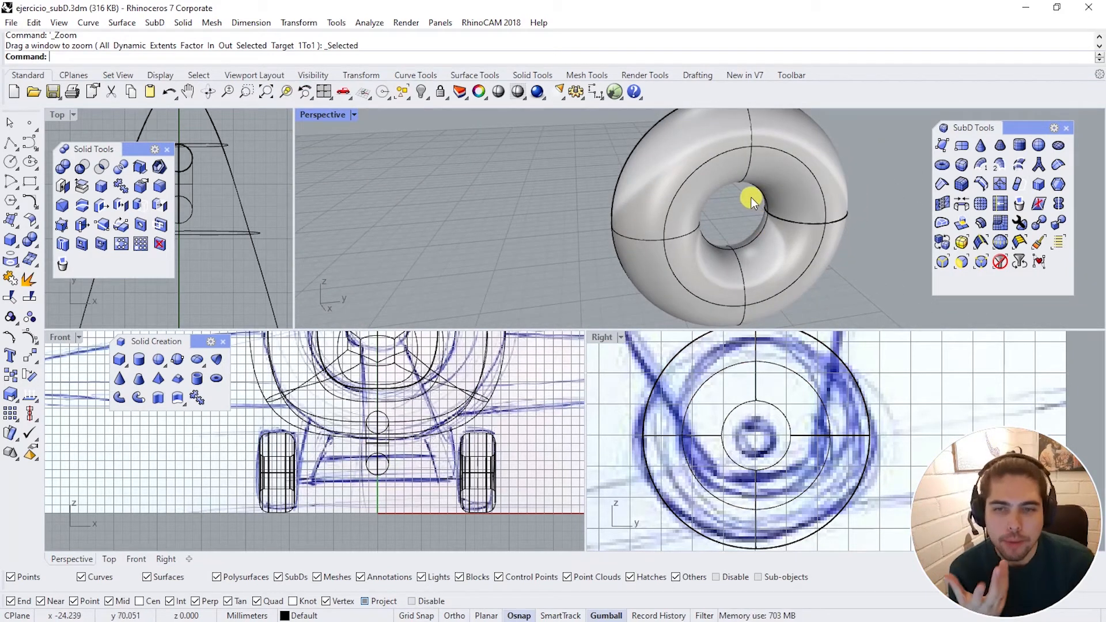
pyautogui.moveTo(751, 197); pyautogui.dragTo(687, 210, button='right')
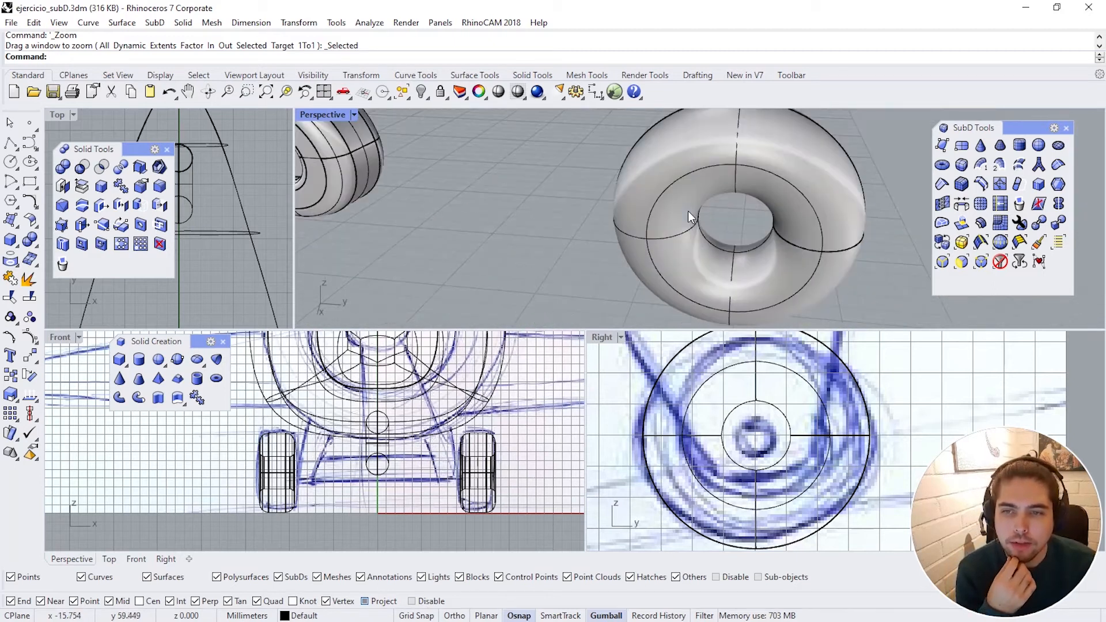
# Step: Convert the tail wheel's torus to a SubD with DeleteInput=Yes, keeping UseMesh=ControlPoints and UseSurface=Location
pyautogui.click(772, 152)
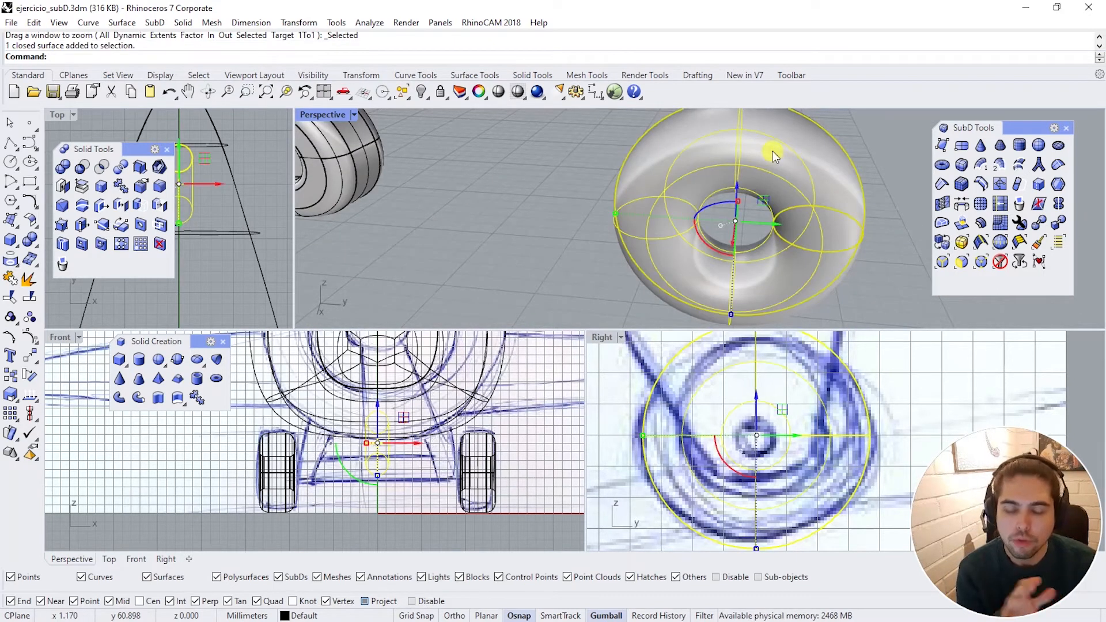
pyautogui.moveTo(754, 171); pyautogui.dragTo(692, 192, button='right')
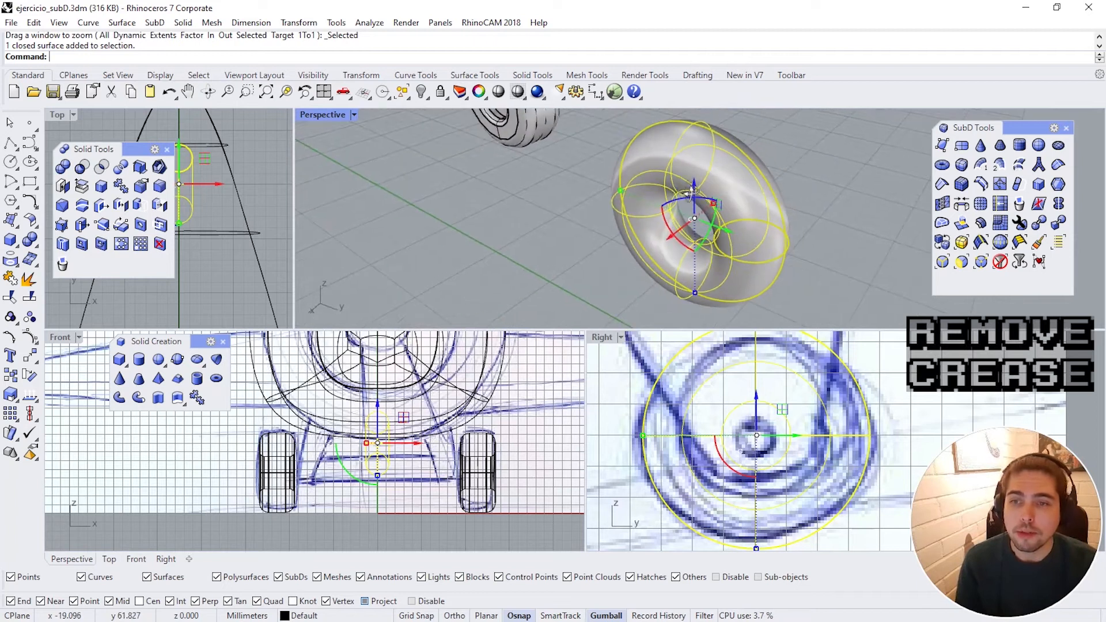
pyautogui.click(800, 192)
pyautogui.click(750, 193)
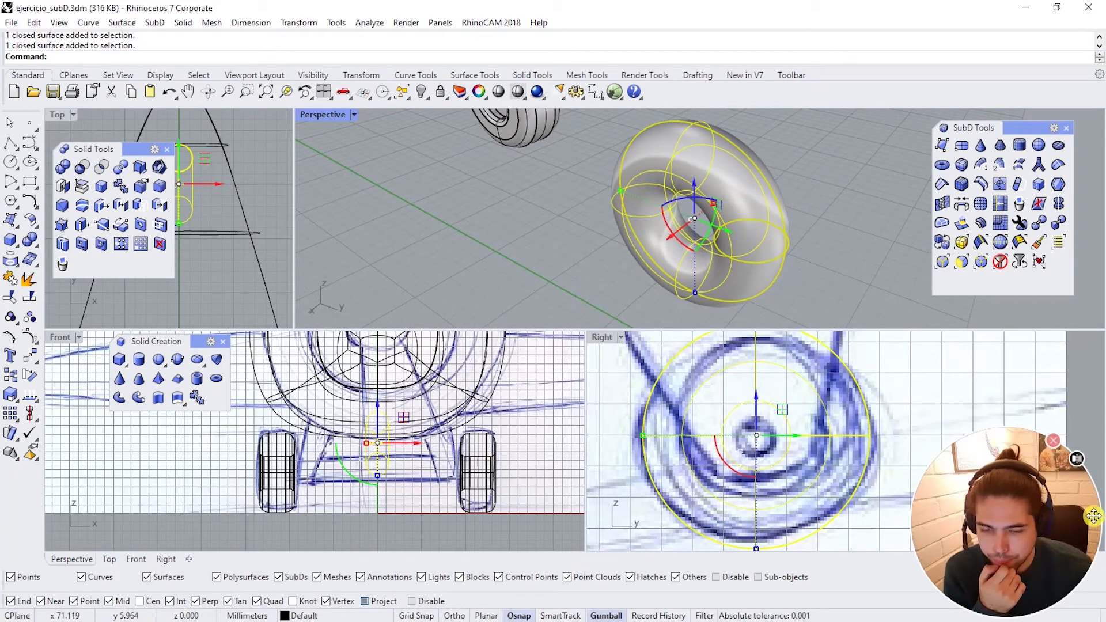
pyautogui.click(1059, 224)
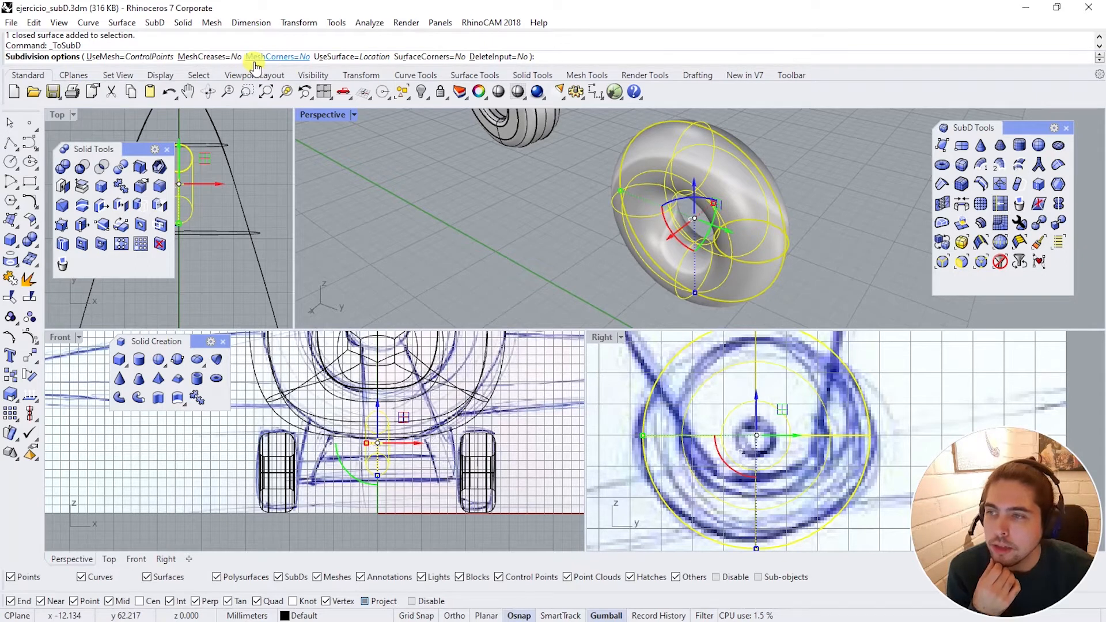
pyautogui.click(498, 57)
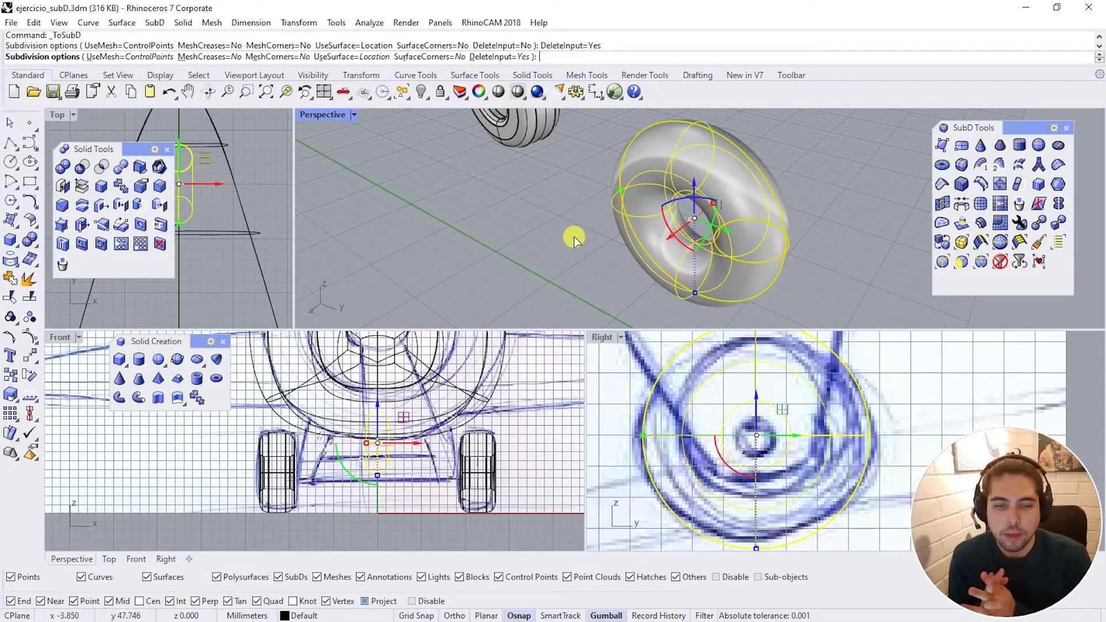
pyautogui.press('Return')
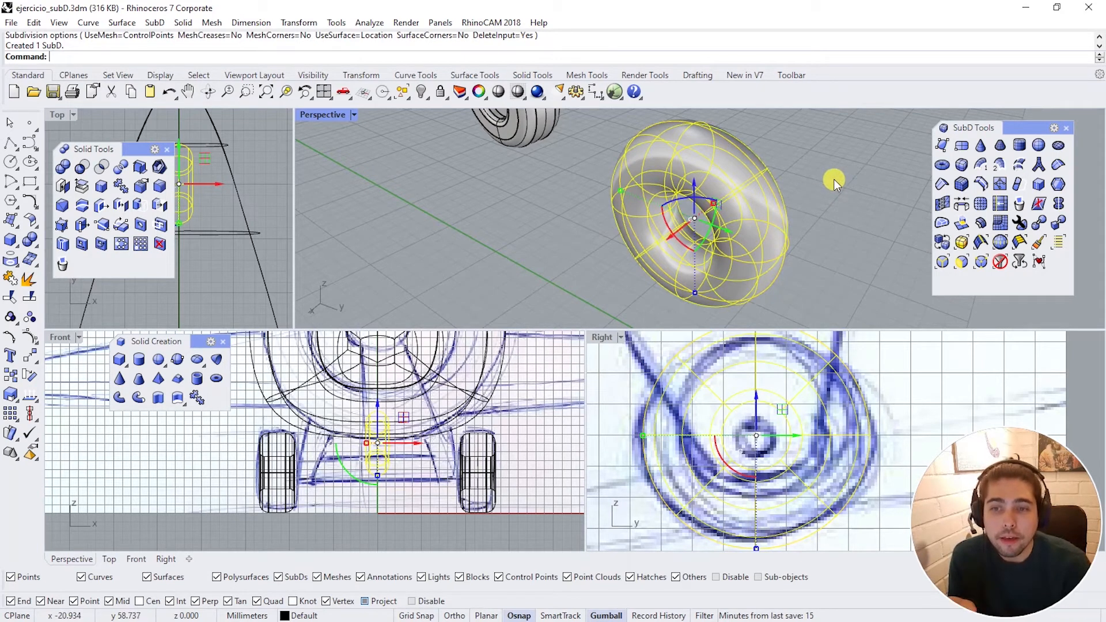
pyautogui.moveTo(760, 254); pyautogui.dragTo(740, 143, button='right')
pyautogui.click(814, 192)
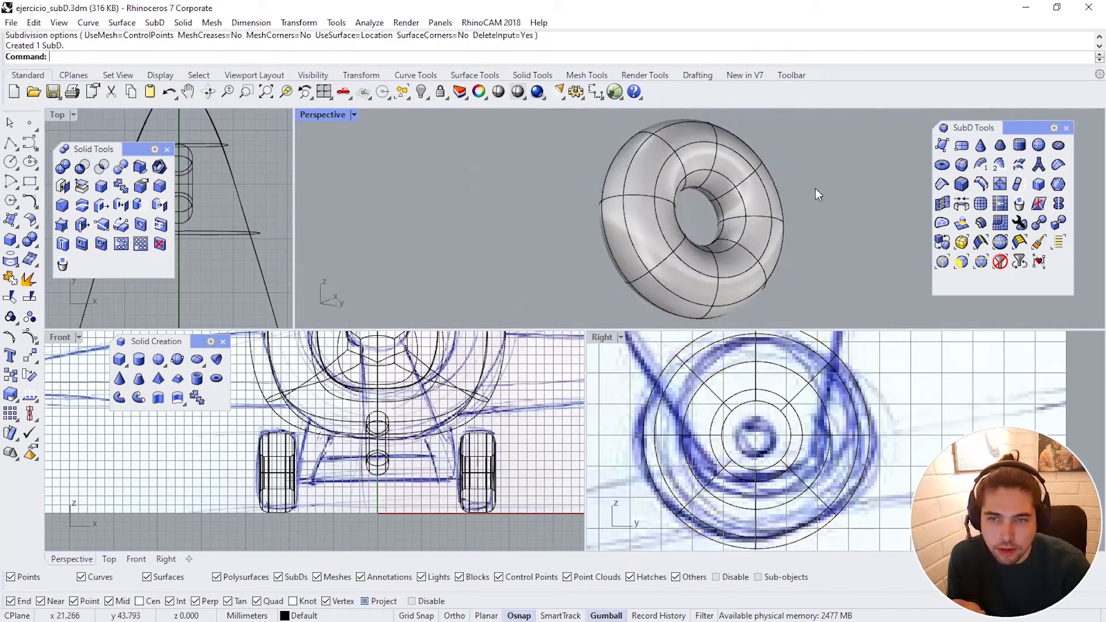
# Step: Examine the tail wheel SubD from several angles, comparing its flat and smooth display
pyautogui.moveTo(815, 190); pyautogui.dragTo(742, 203, button='right')
pyautogui.click(730, 207)
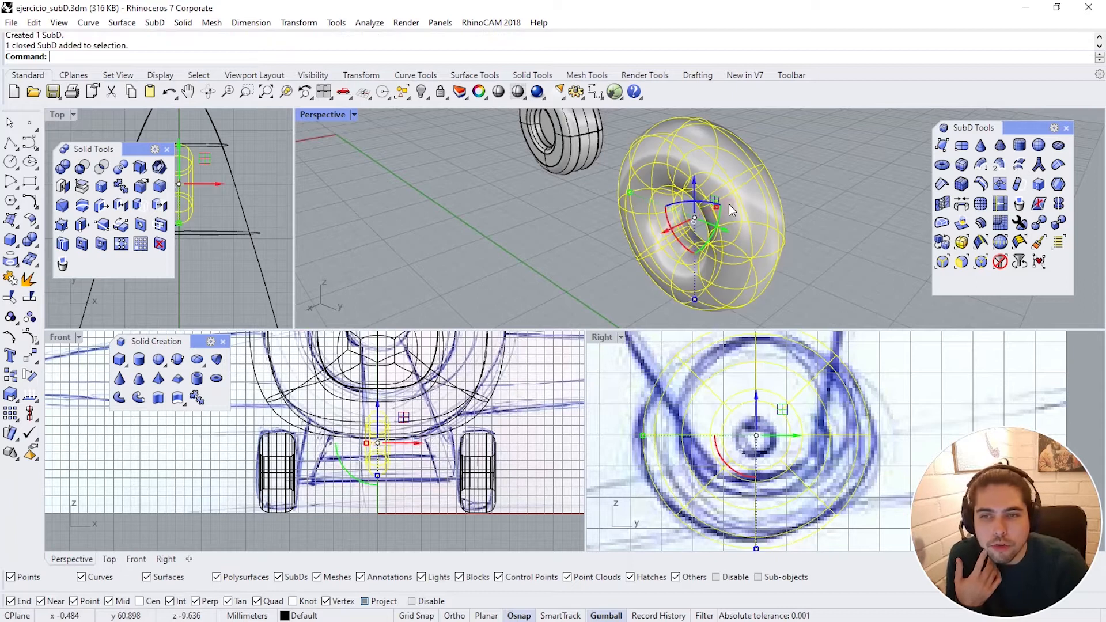
pyautogui.click(830, 199)
pyautogui.moveTo(829, 199); pyautogui.dragTo(793, 166, button='right')
pyautogui.click(746, 210)
pyautogui.press('Tab')
pyautogui.click(814, 185)
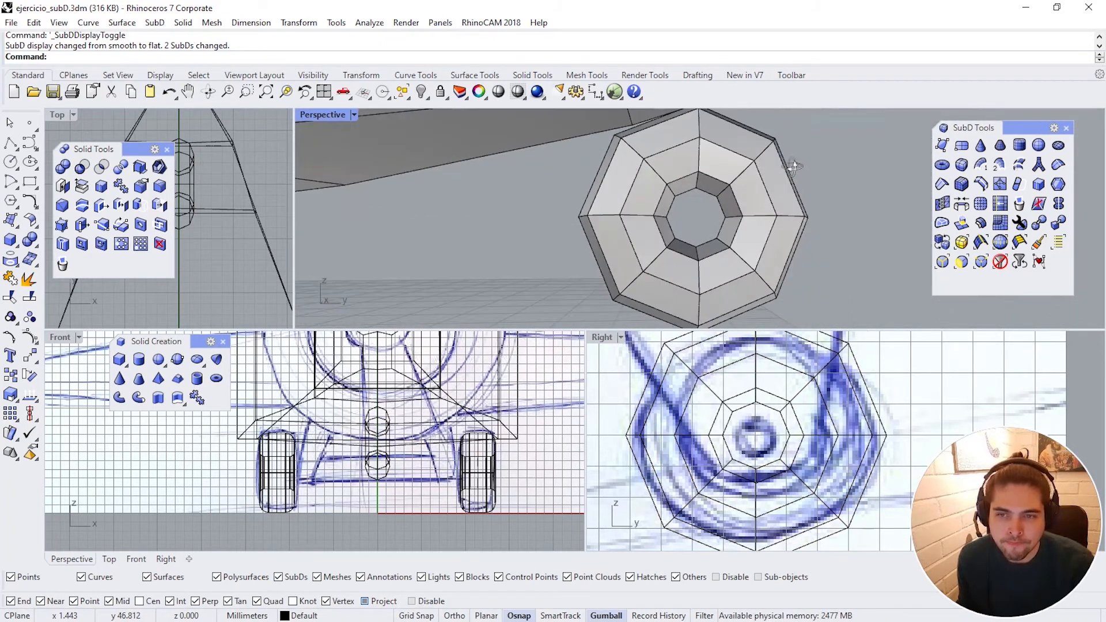
pyautogui.moveTo(766, 209); pyautogui.dragTo(677, 246, button='right')
pyautogui.press('Tab')
pyautogui.moveTo(703, 176); pyautogui.dragTo(773, 166, button='right')
pyautogui.click(677, 178)
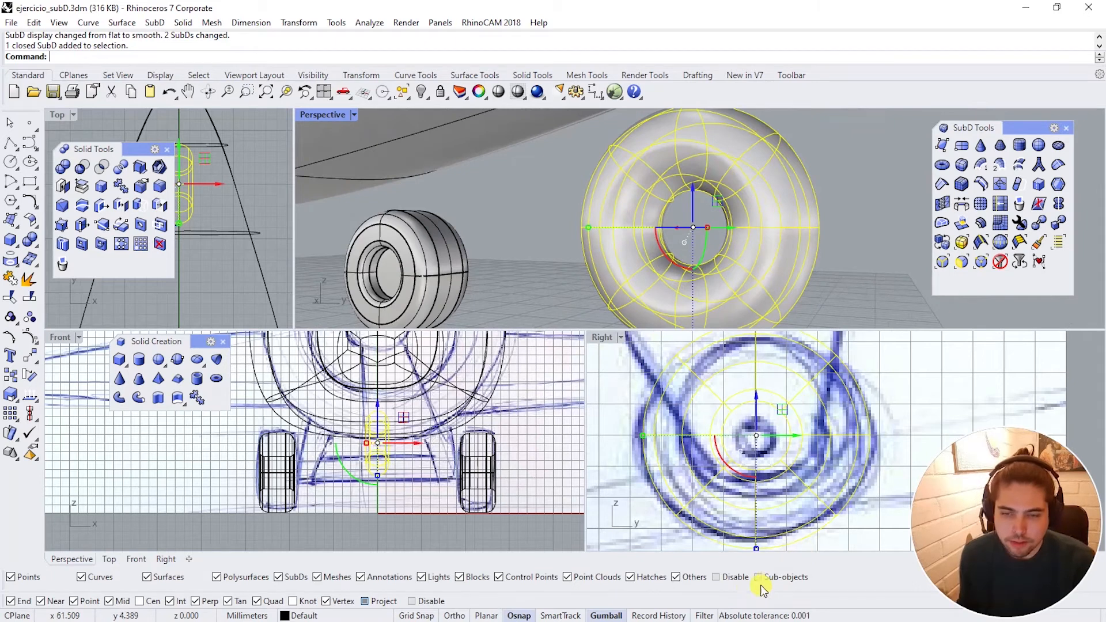
# Step: Enable sub-object selection and add creases to the two edge loops around the tail wheel's hole, one per side
pyautogui.moveTo(723, 325); pyautogui.dragTo(688, 322, button='right')
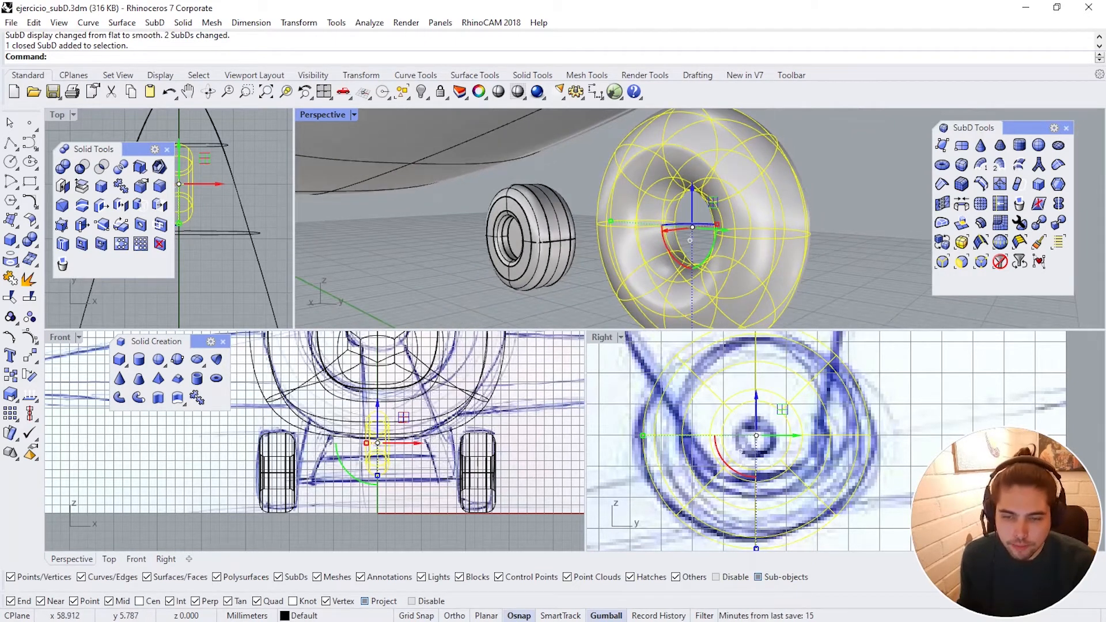
pyautogui.click(852, 221)
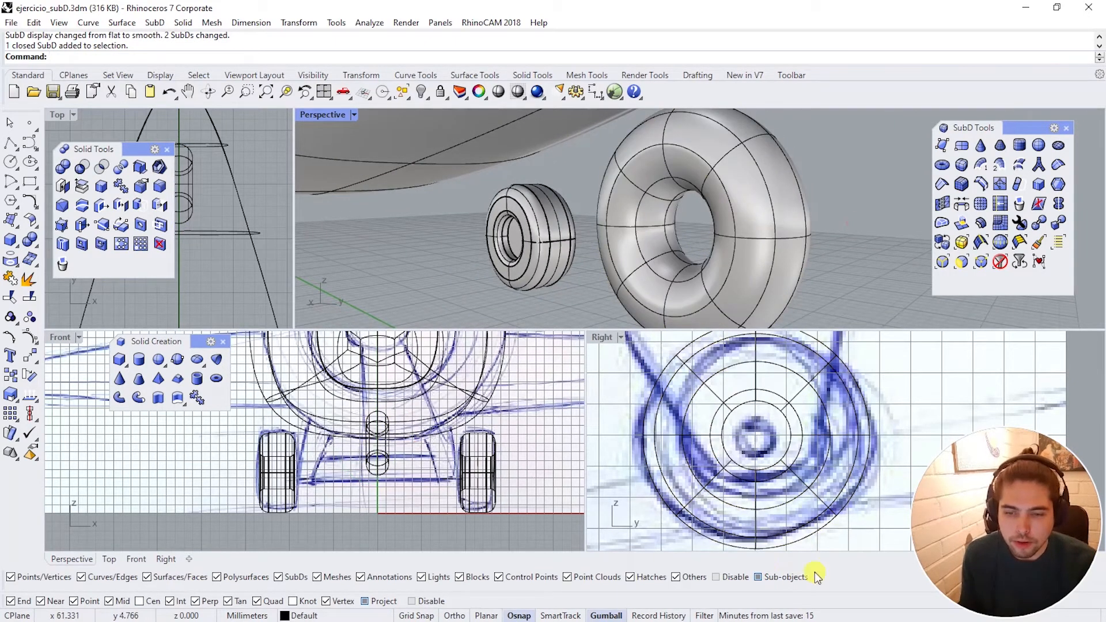
pyautogui.click(655, 182)
pyautogui.scroll(2, 657, 187)
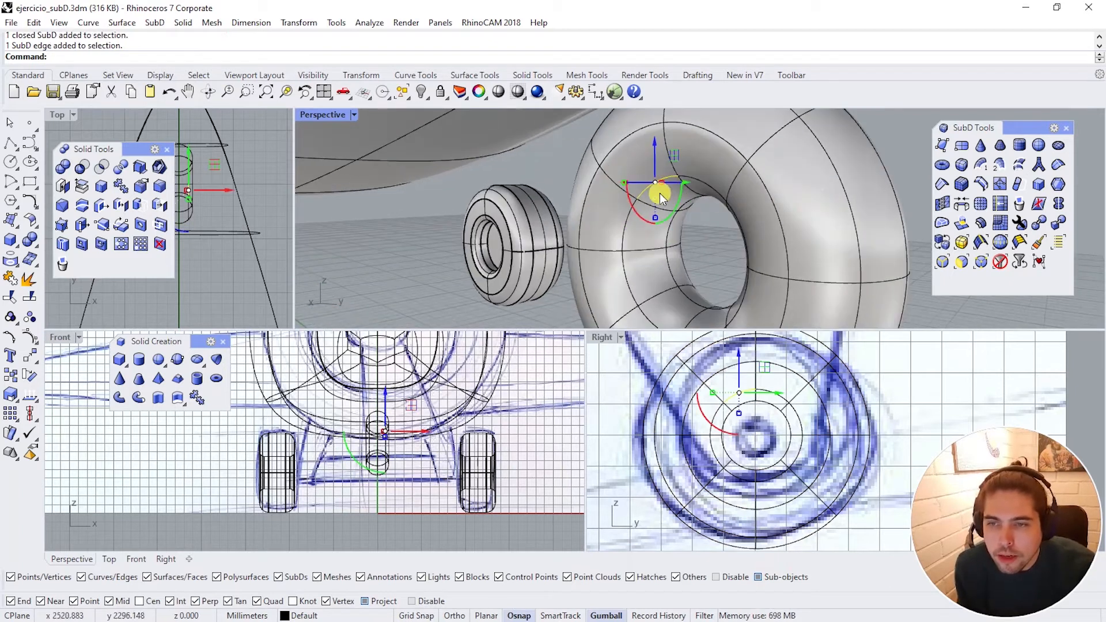
pyautogui.keyDown('shift'); pyautogui.doubleClick(626, 244); pyautogui.keyUp('shift')
pyautogui.moveTo(626, 243); pyautogui.dragTo(534, 178, button='right')
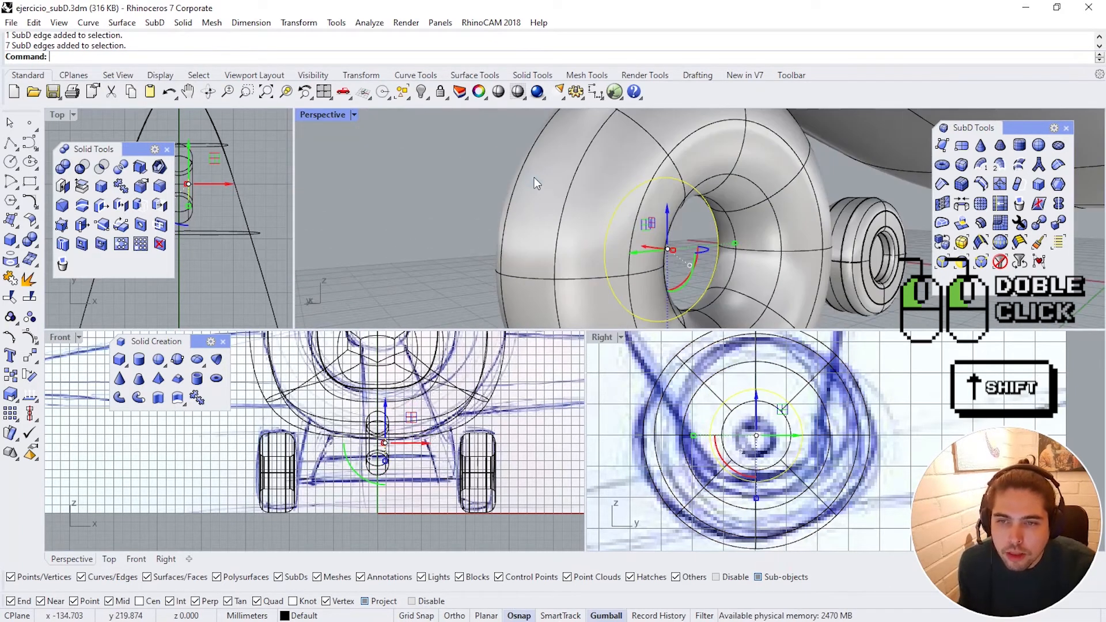
pyautogui.keyDown('shift'); pyautogui.doubleClick(755, 185); pyautogui.keyUp('shift')
pyautogui.moveTo(776, 214); pyautogui.dragTo(577, 205, button='right')
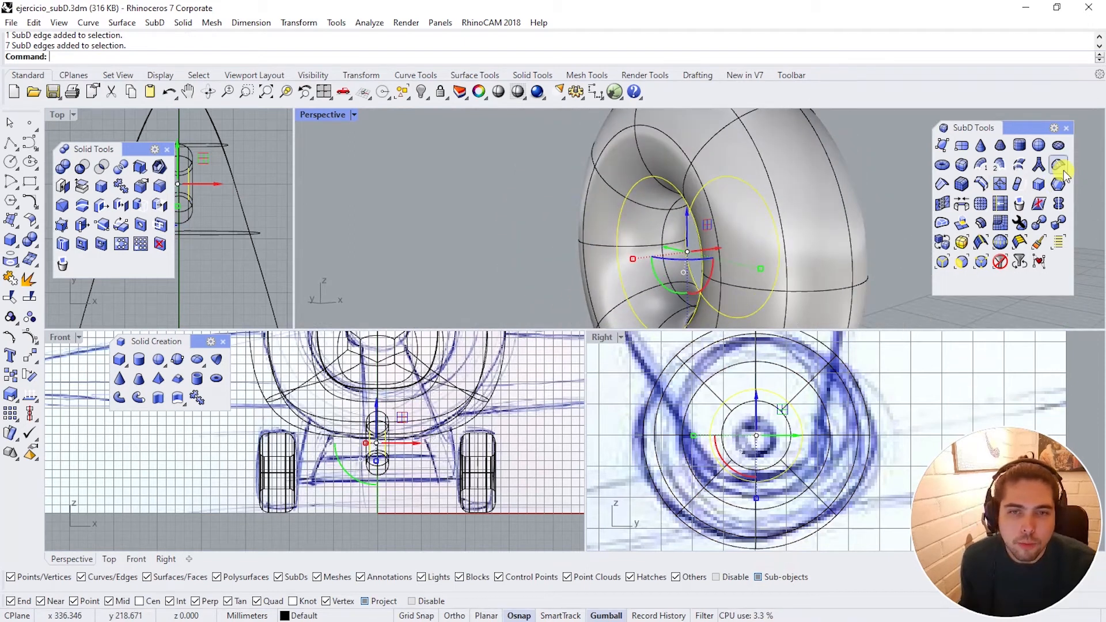
pyautogui.click(943, 184)
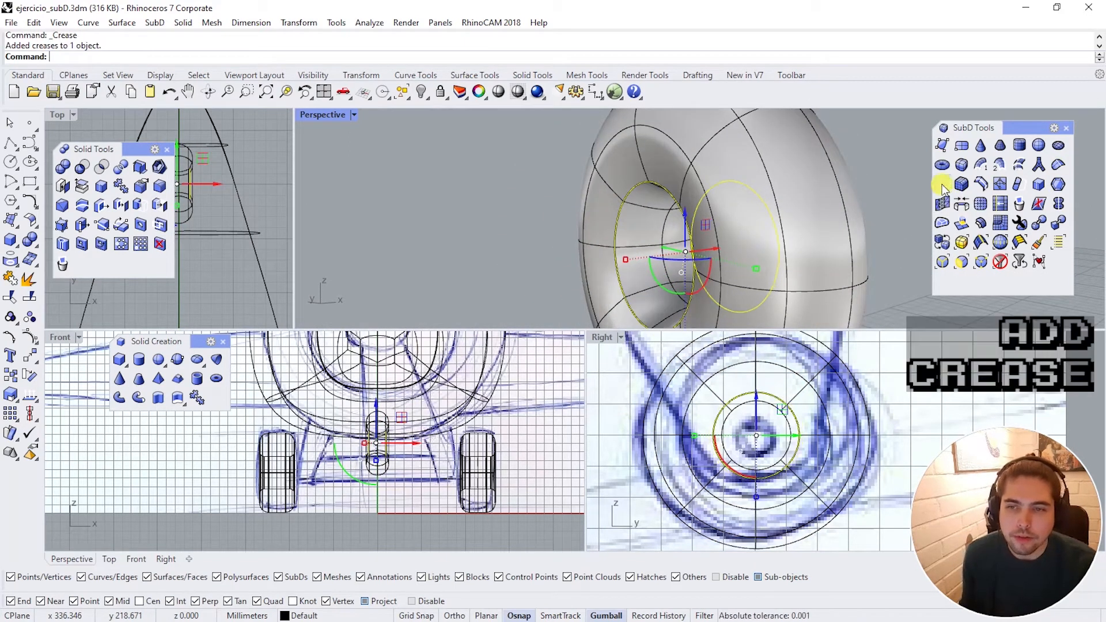
pyautogui.moveTo(617, 219); pyautogui.dragTo(664, 191, button='right')
pyautogui.press('Escape')
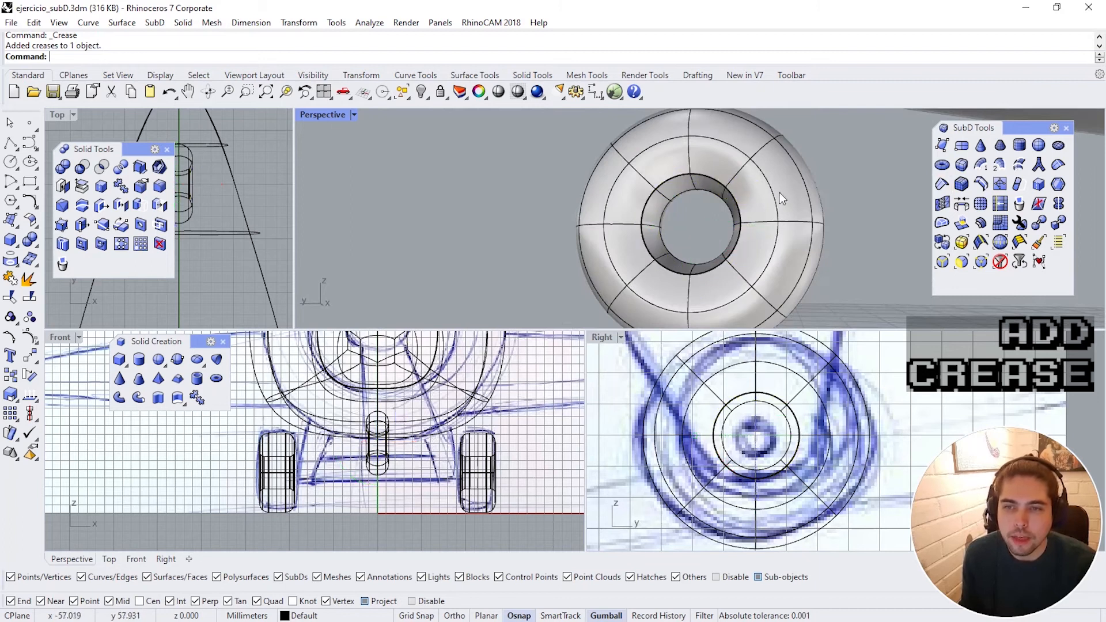
# Step: Try scaling the two creased edge loops around the tail wheel's hole with the gumball, and undo the scaling
pyautogui.moveTo(780, 192); pyautogui.dragTo(677, 187, button='right')
pyautogui.scroll(6, 669, 181)
pyautogui.click(669, 181)
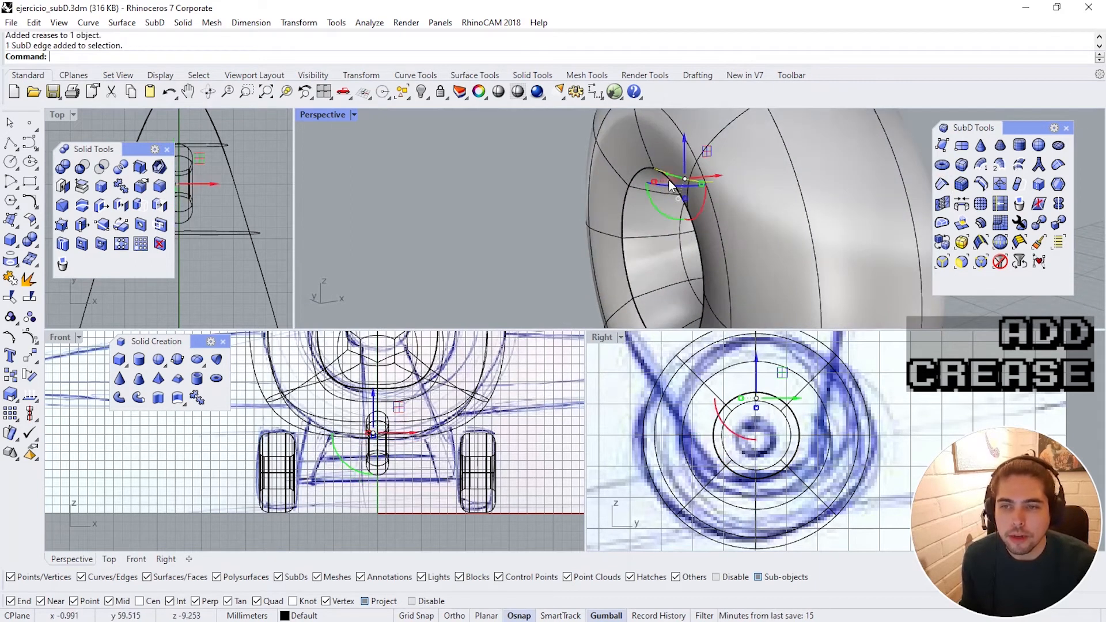
pyautogui.scroll(-5, 621, 233)
pyautogui.click(658, 217)
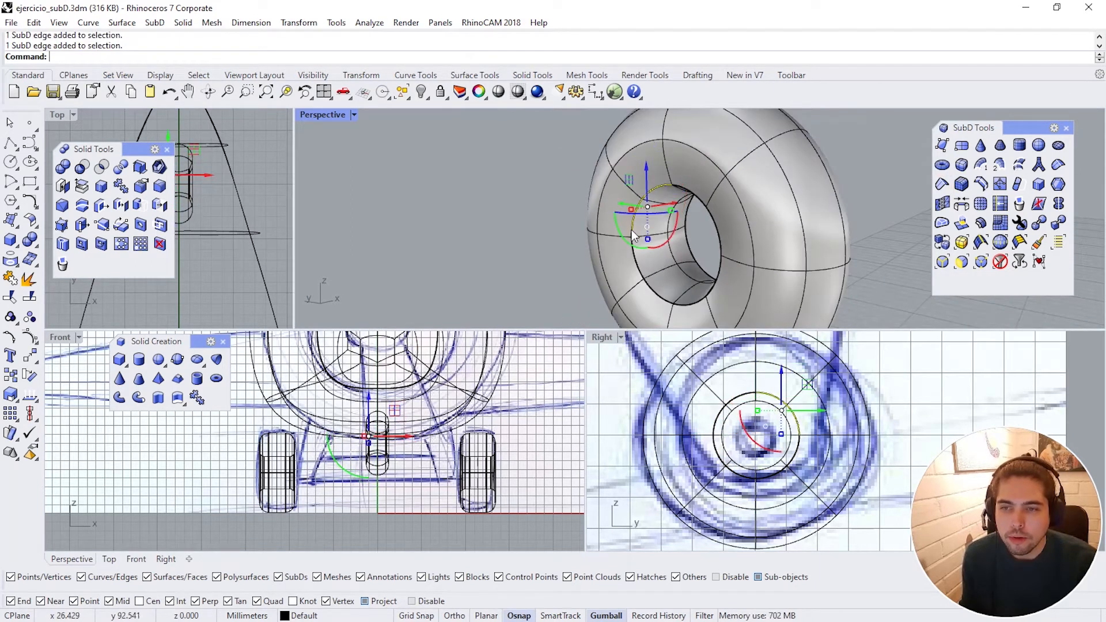
pyautogui.keyDown('shift'); pyautogui.doubleClick(638, 271); pyautogui.keyUp('shift')
pyautogui.moveTo(793, 213); pyautogui.dragTo(531, 213, button='right')
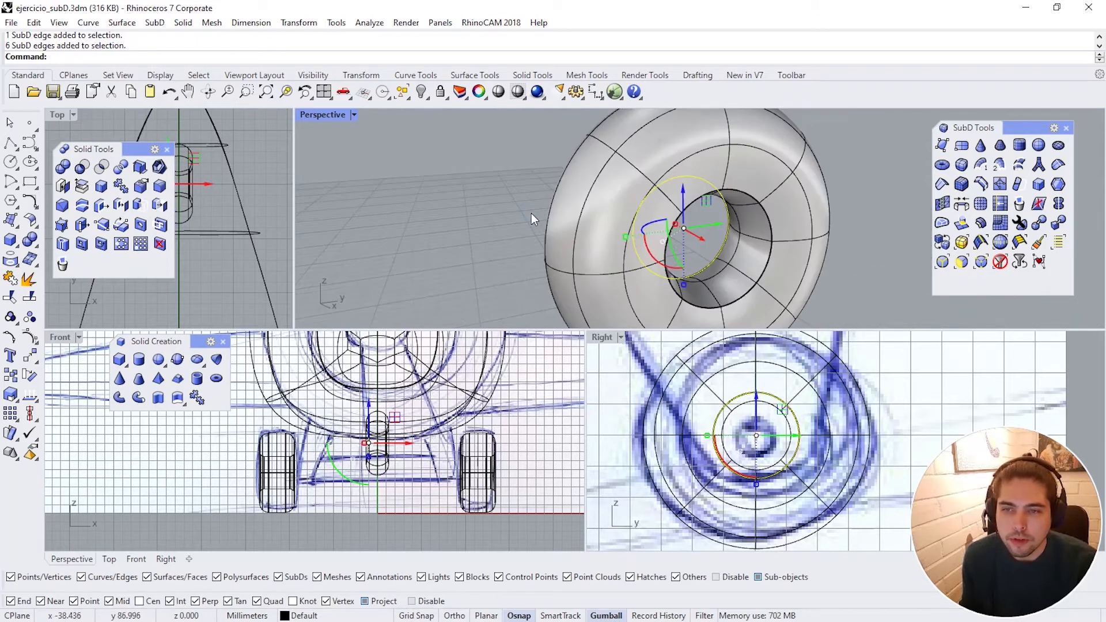
pyautogui.keyDown('shift'); pyautogui.click(742, 190); pyautogui.keyUp('shift')
pyautogui.keyDown('shift'); pyautogui.doubleClick(766, 220); pyautogui.keyUp('shift')
pyautogui.moveTo(766, 220)
pyautogui.mouseDown(button='right')
pyautogui.moveTo(695, 257)
pyautogui.moveTo(754, 237)
pyautogui.mouseUp(button='right')
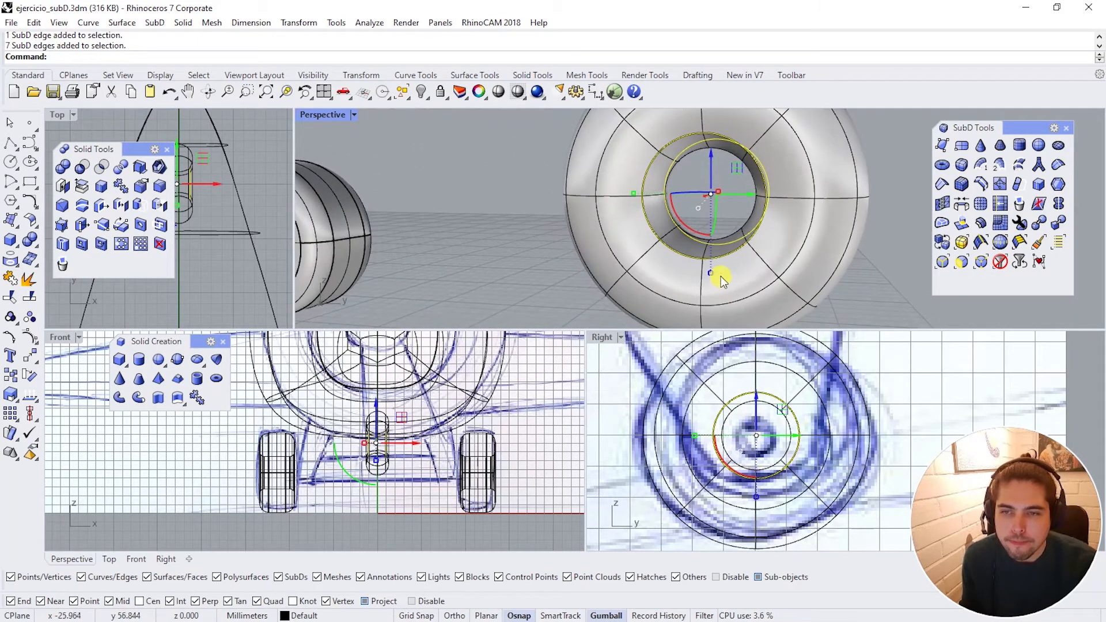
pyautogui.moveTo(733, 290); pyautogui.dragTo(709, 185, button='right')
pyautogui.moveTo(626, 195); pyautogui.dragTo(644, 196)
pyautogui.hotkey('ctrl', 'z')
# Step: Shrink both creased edge loops with Scale2D about the hub centre in the right view, down to the hole's inner circle
pyautogui.doubleClick(770, 237)
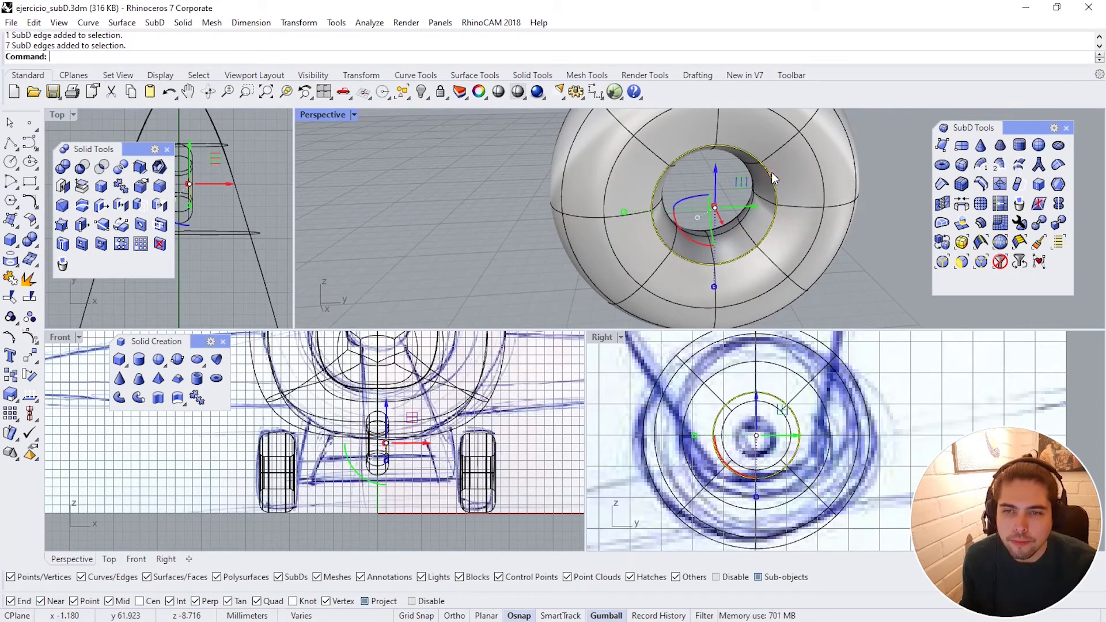
pyautogui.moveTo(691, 222); pyautogui.dragTo(671, 138, button='right')
pyautogui.click(12, 362)
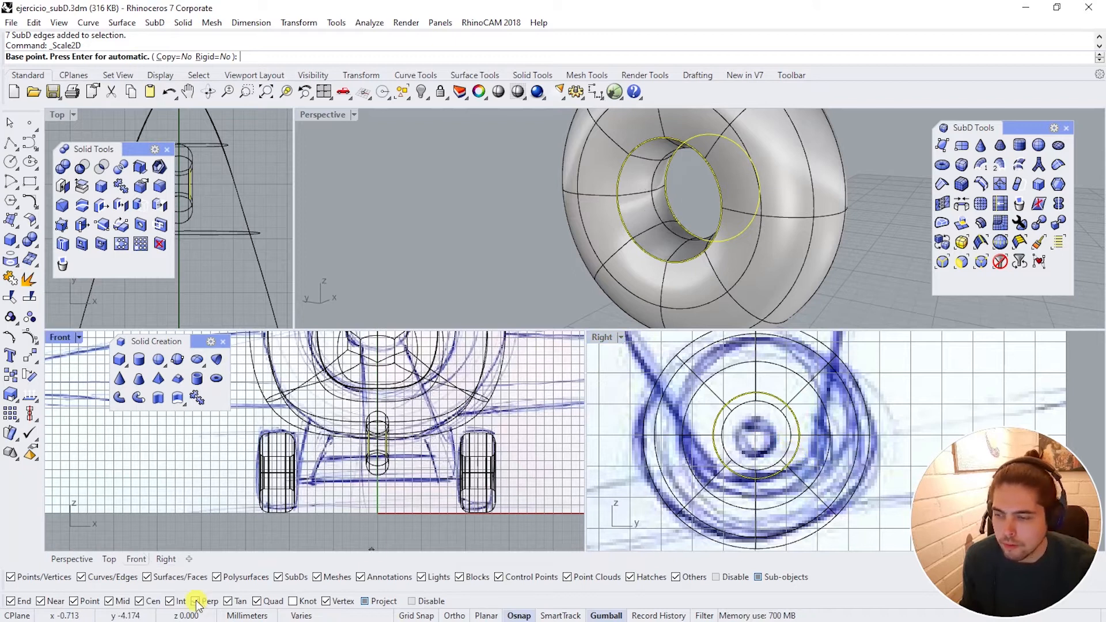
pyautogui.click(108, 601)
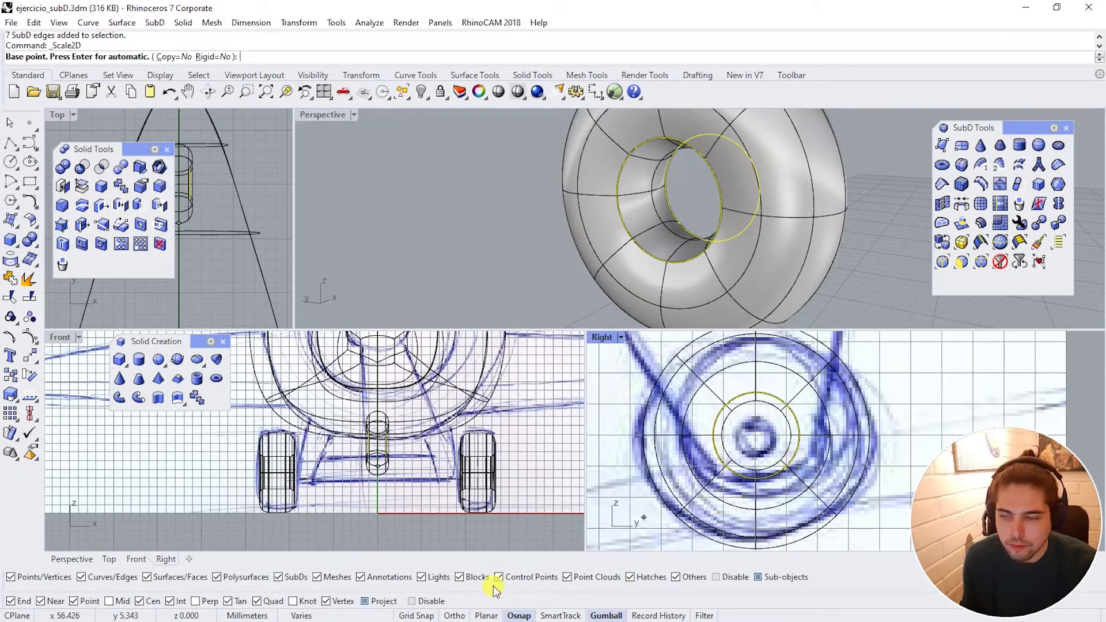
pyautogui.click(757, 438)
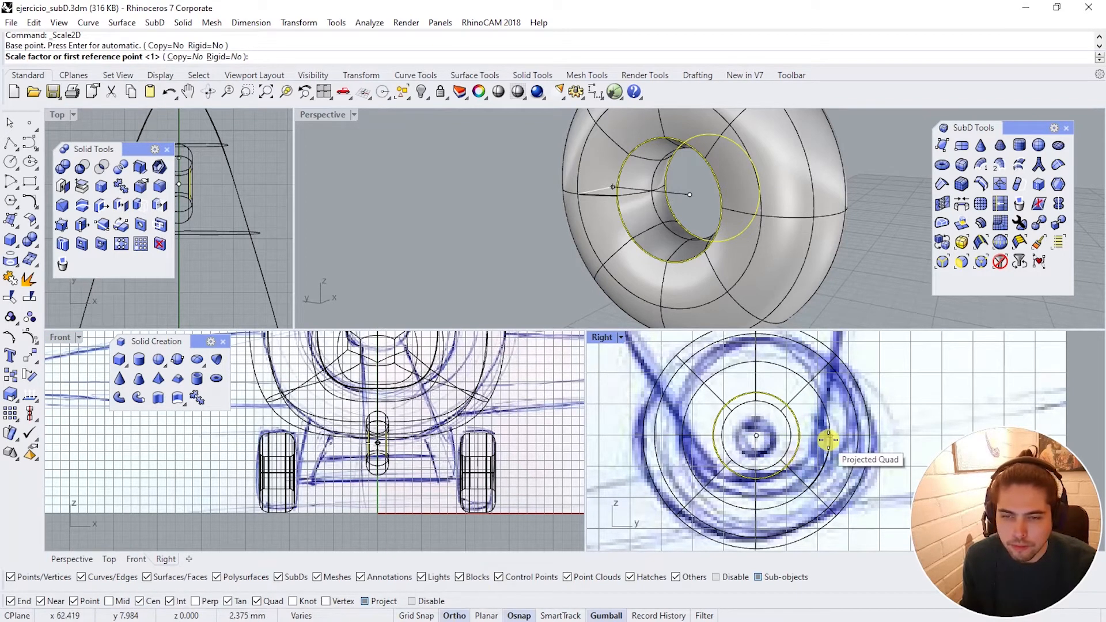
pyautogui.click(799, 433)
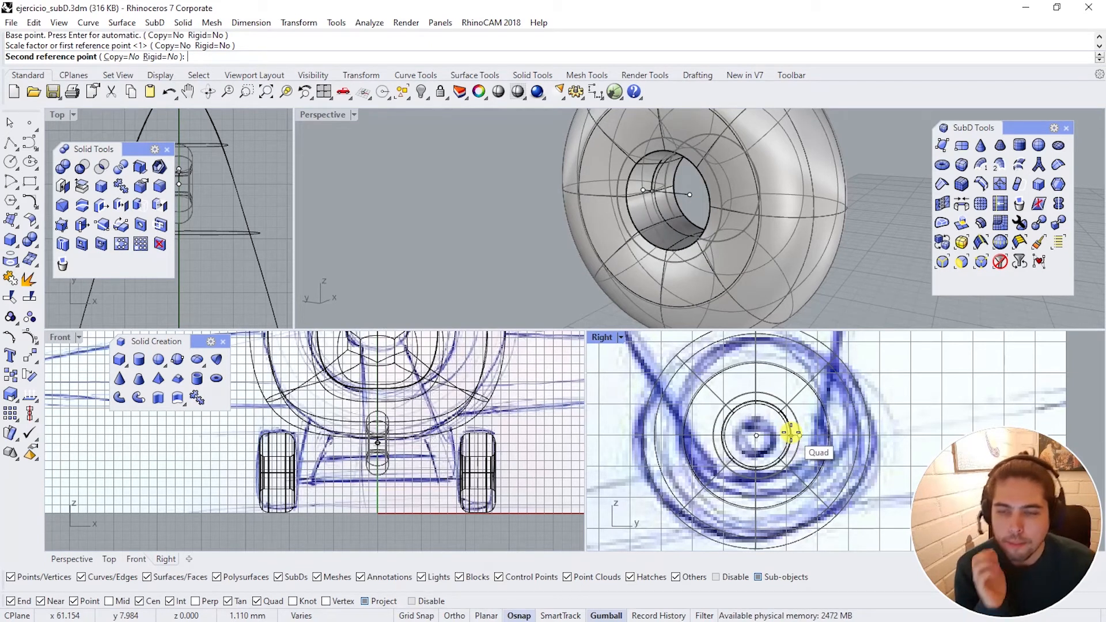
pyautogui.click(791, 432)
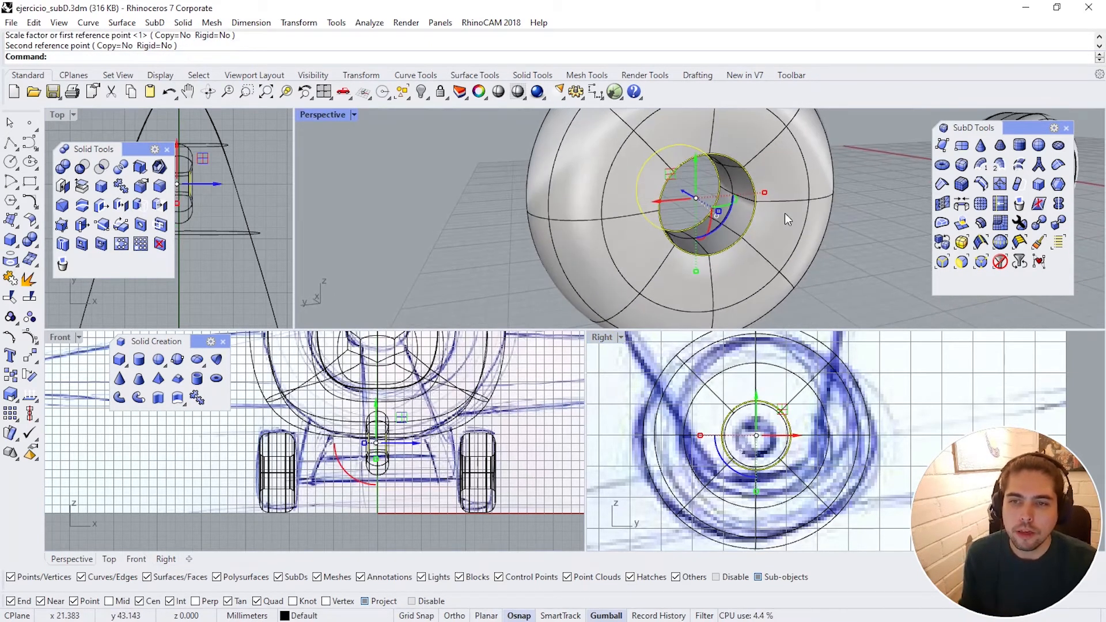
pyautogui.scroll(-6, 763, 471)
pyautogui.moveTo(759, 474); pyautogui.dragTo(772, 456, button='right')
pyautogui.click(852, 281)
# Step: Spread the two creased edge loops apart by scaling them outward along the wheel's axle direction with the gumball
pyautogui.moveTo(777, 272); pyautogui.dragTo(519, 237, button='right')
pyautogui.scroll(-5, 853, 281)
pyautogui.scroll(5, 779, 261)
pyautogui.keyDown('ctrl'); pyautogui.keyDown('shift'); pyautogui.click(658, 197); pyautogui.keyUp('shift'); pyautogui.keyUp('ctrl')
pyautogui.keyDown('ctrl'); pyautogui.keyDown('shift'); pyautogui.doubleClick(669, 208); pyautogui.keyUp('shift'); pyautogui.keyUp('ctrl')
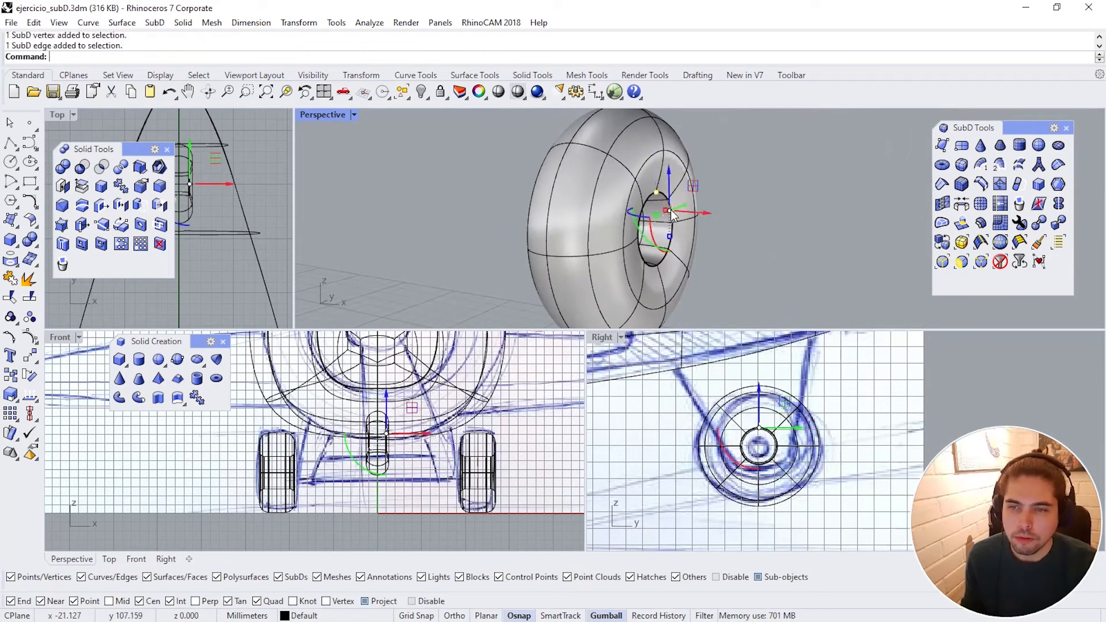
pyautogui.moveTo(597, 222); pyautogui.dragTo(753, 236, button='right')
pyautogui.keyDown('ctrl'); pyautogui.keyDown('shift'); pyautogui.doubleClick(617, 244); pyautogui.keyUp('shift'); pyautogui.keyUp('ctrl')
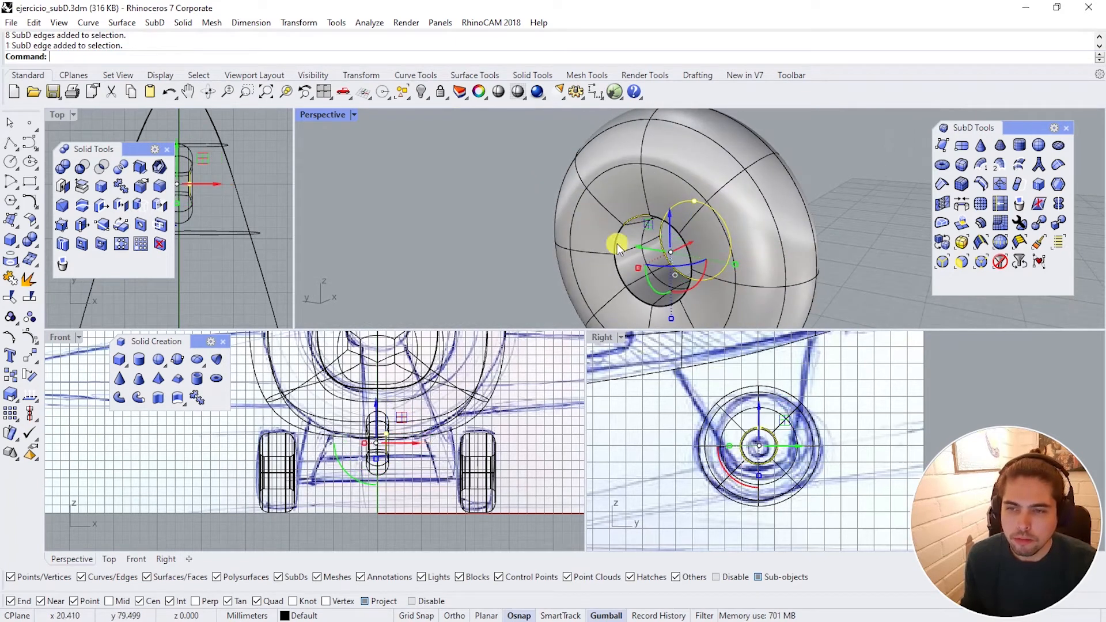
pyautogui.moveTo(618, 249); pyautogui.dragTo(607, 265, button='right')
pyautogui.moveTo(606, 257)
pyautogui.mouseDown()
pyautogui.moveTo(591, 261)
pyautogui.moveTo(594, 251)
pyautogui.mouseUp()
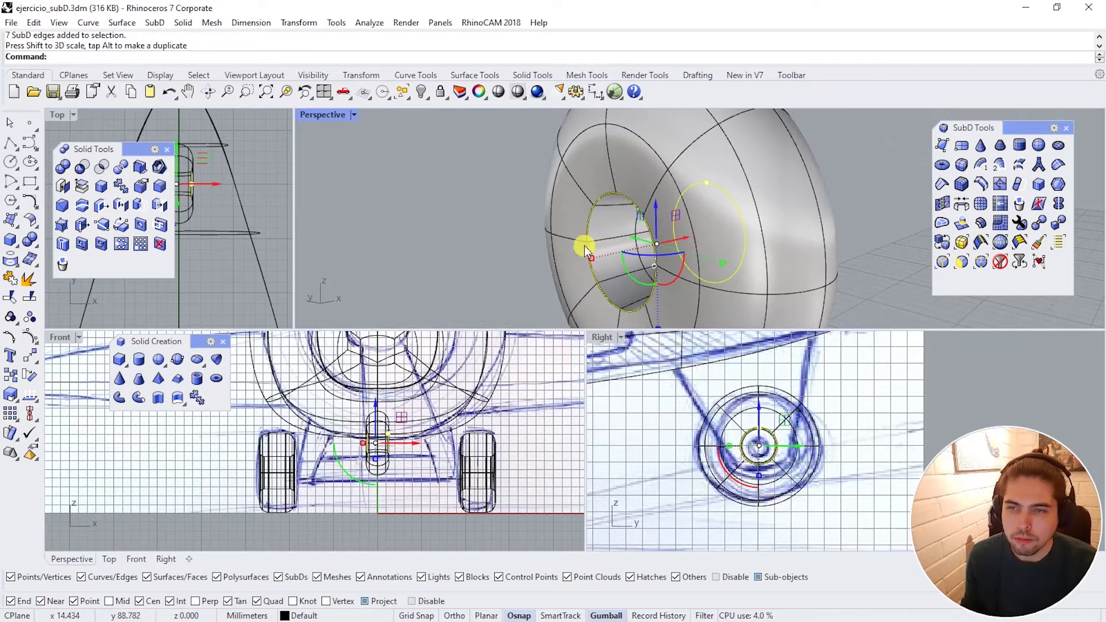
pyautogui.moveTo(586, 240); pyautogui.dragTo(442, 226, button='right')
pyautogui.moveTo(566, 233); pyautogui.dragTo(550, 224)
pyautogui.click(779, 224)
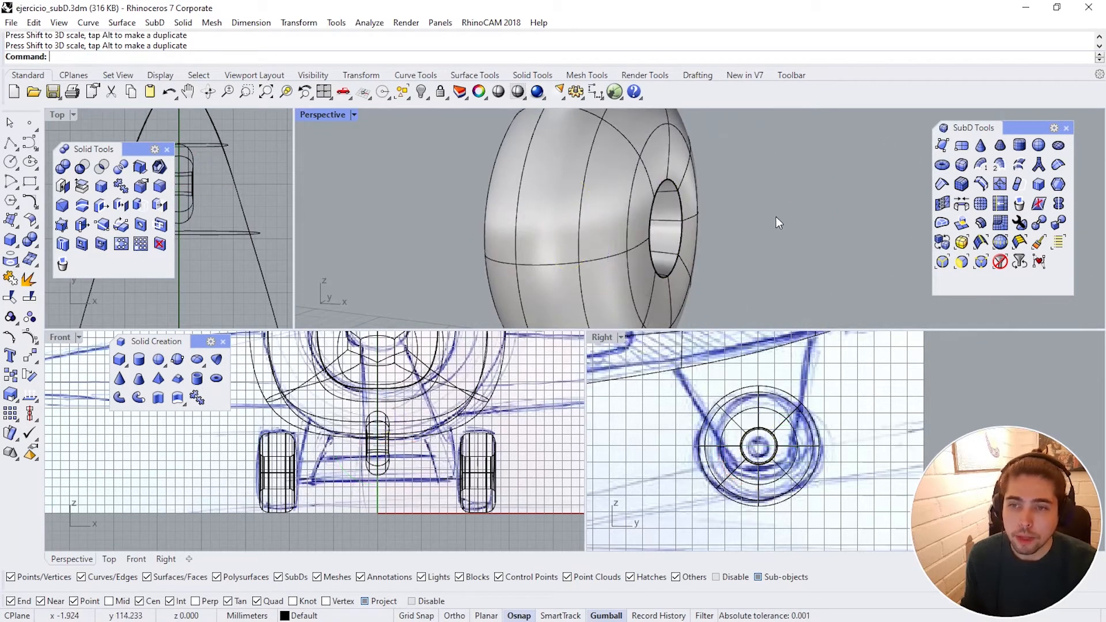
# Step: Turn off the sub-object selection filter and clear the accidentally selected edge on the tail wheel
pyautogui.scroll(-4, 779, 223)
pyautogui.moveTo(778, 223); pyautogui.dragTo(658, 197, button='right')
pyautogui.scroll(-6, 714, 226)
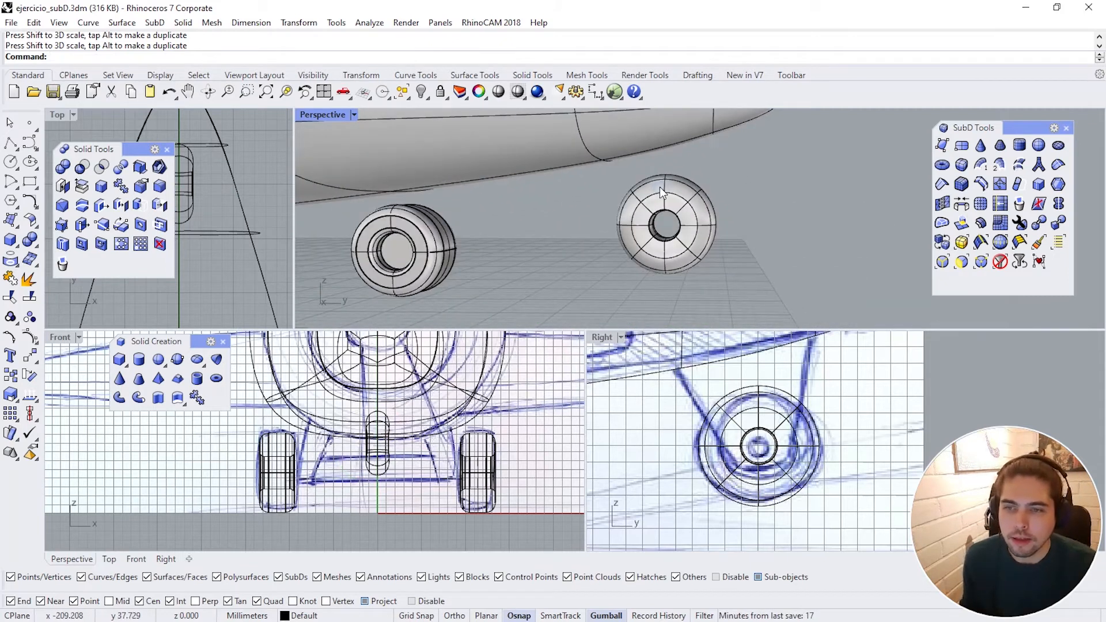
pyautogui.scroll(2, 657, 197)
pyautogui.click(747, 417)
pyautogui.moveTo(747, 421); pyautogui.dragTo(790, 429, button='right')
pyautogui.click(667, 211)
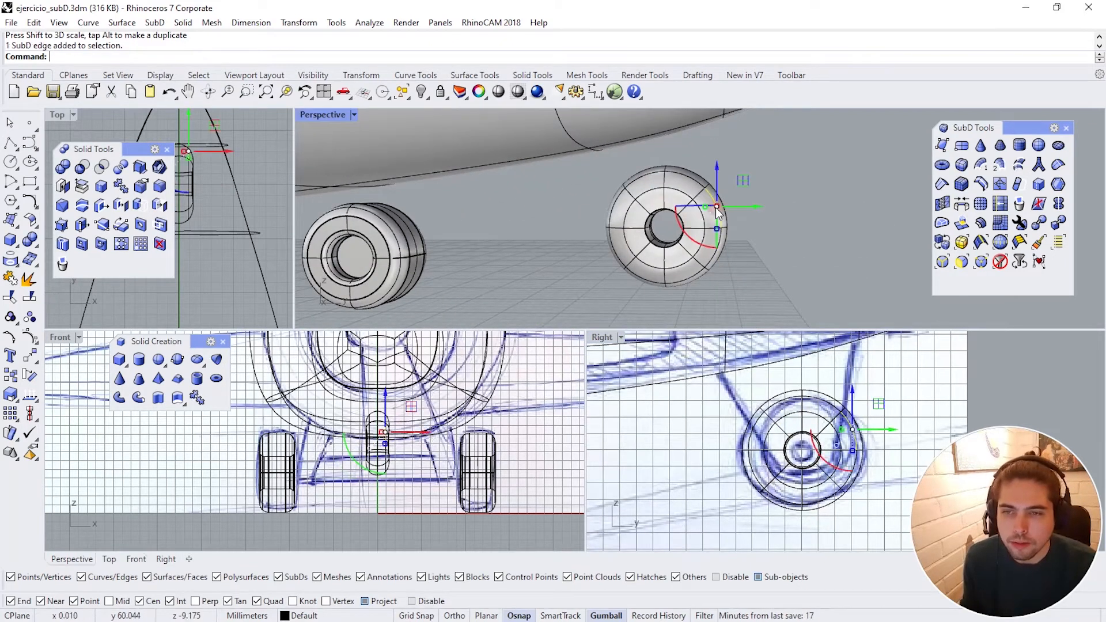
pyautogui.click(776, 270)
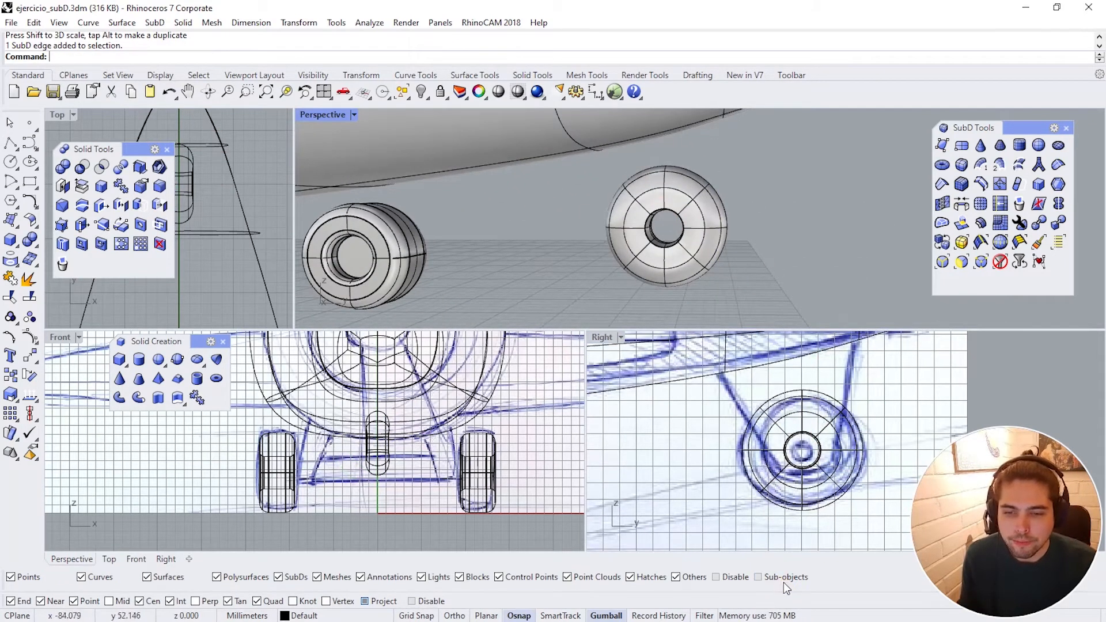
# Step: Shrink the whole tail wheel with Scale2D about its hub centre in the right view to fit the sketched wheel circle
pyautogui.click(688, 207)
pyautogui.moveTo(702, 201); pyautogui.dragTo(690, 181, button='right')
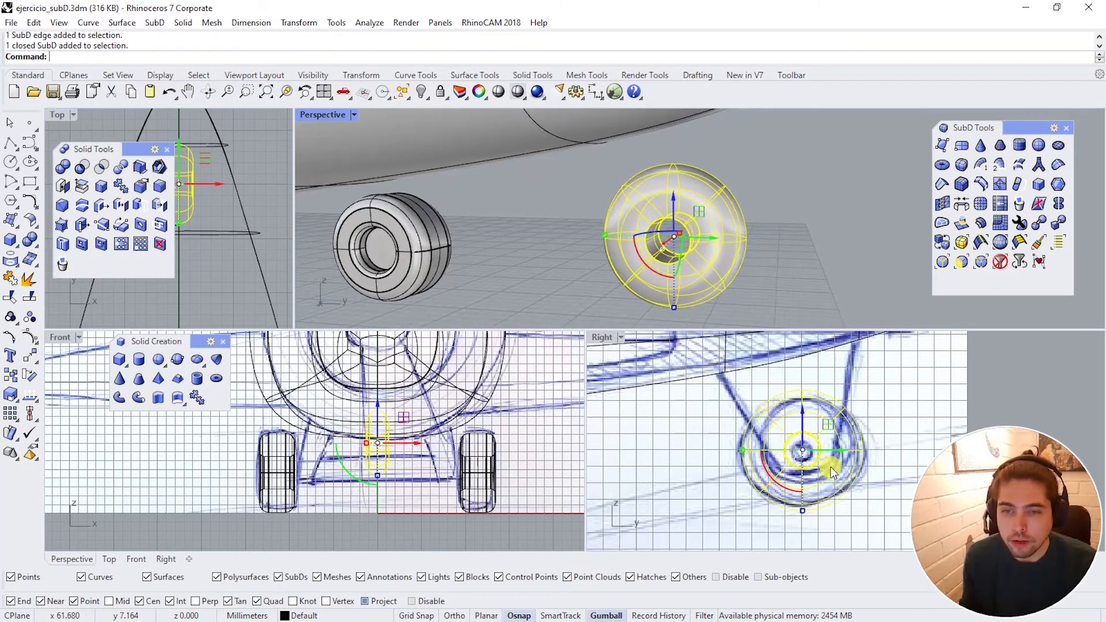
pyautogui.moveTo(842, 510); pyautogui.dragTo(795, 503, button='right')
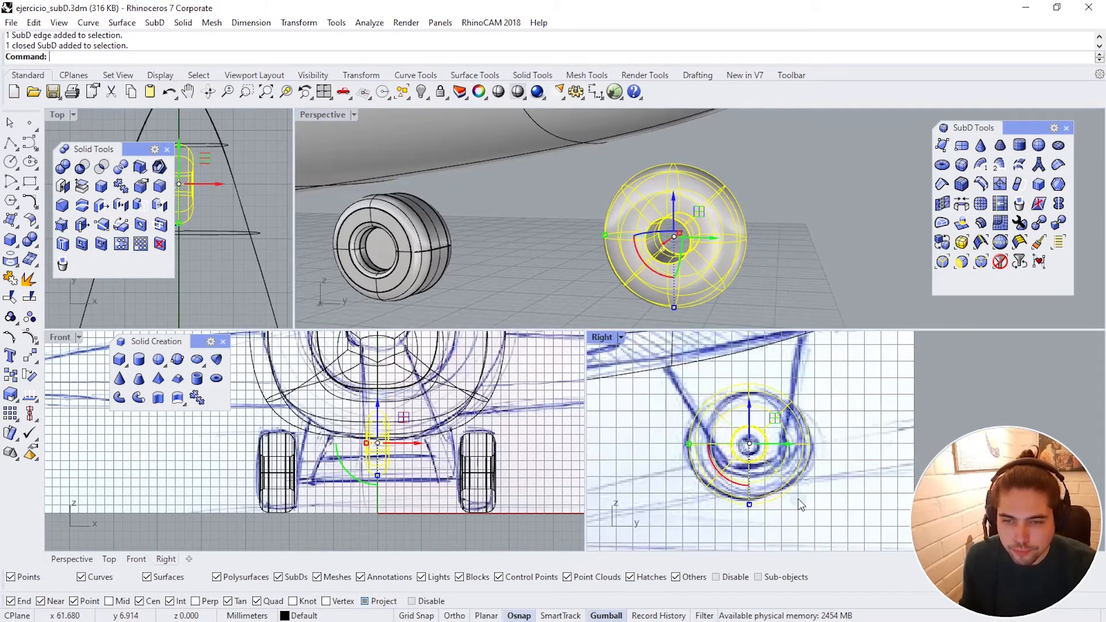
pyautogui.scroll(4, 779, 462)
pyautogui.rightClick(14, 391)
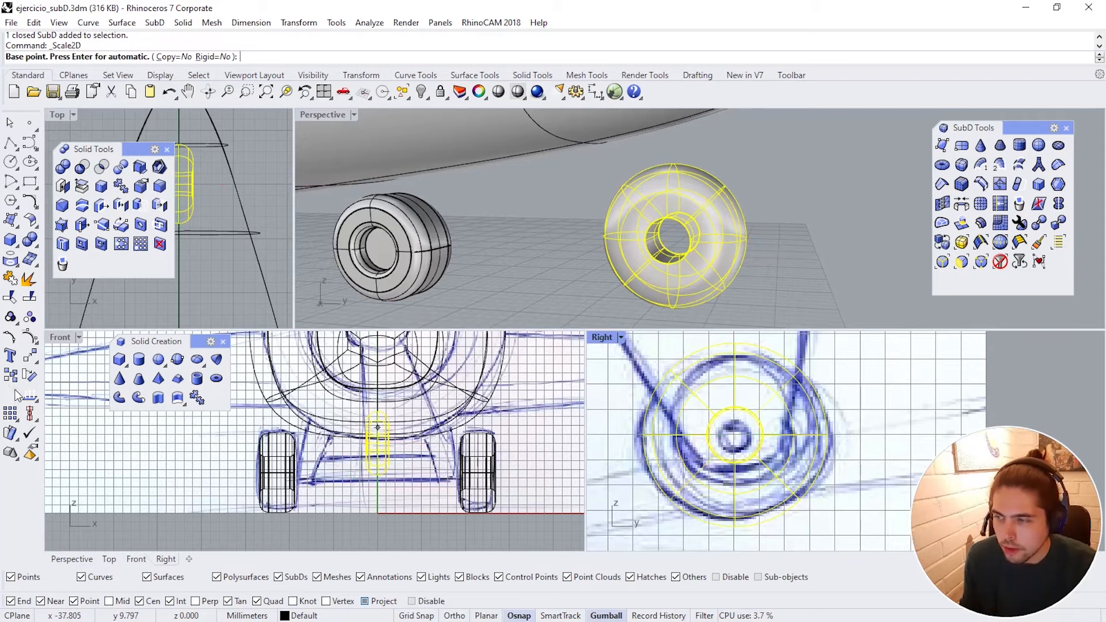
pyautogui.click(735, 435)
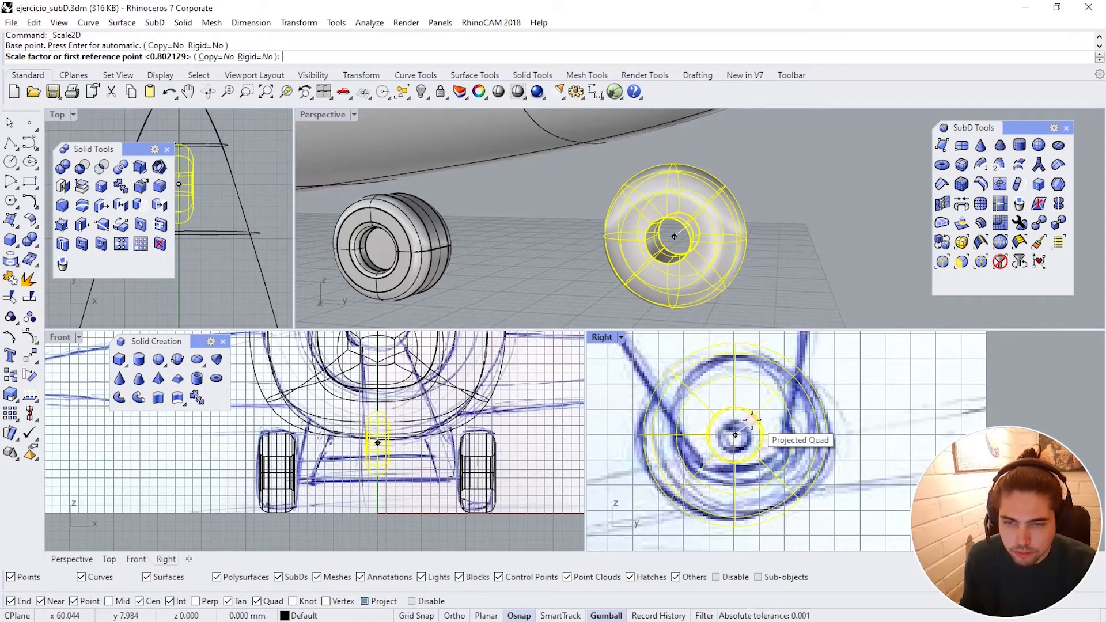
pyautogui.press('F8')
pyautogui.click(941, 433)
pyautogui.press('F8')
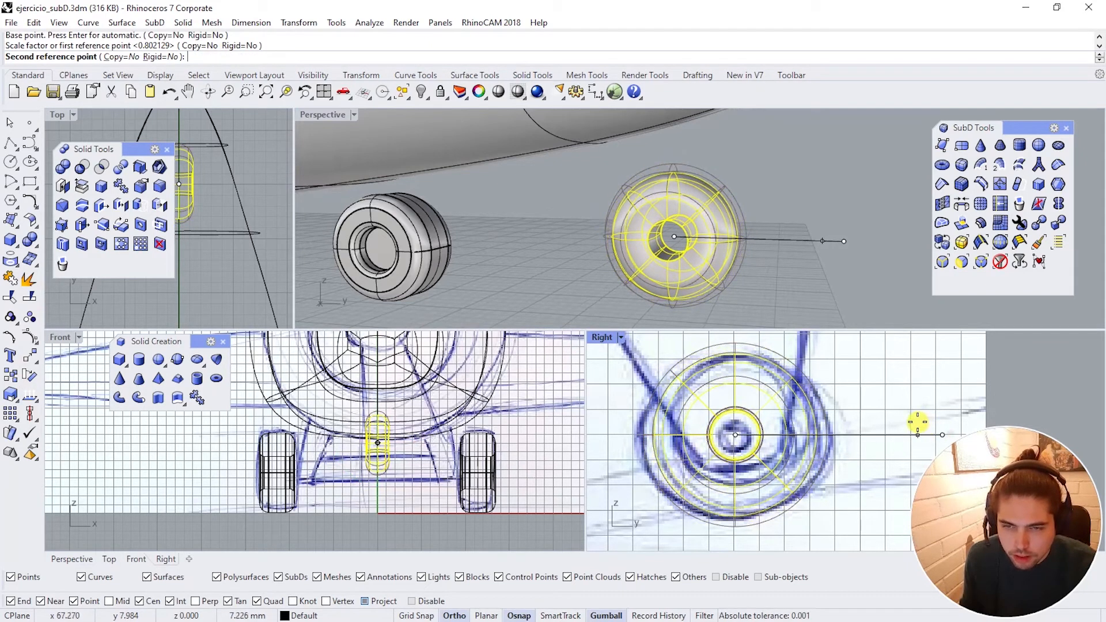
pyautogui.click(919, 427)
# Step: Deselect the tail wheel and examine it from several angles alongside the front wheels in the perspective view
pyautogui.scroll(-10, 781, 225)
pyautogui.moveTo(772, 230); pyautogui.dragTo(721, 216, button='right')
pyautogui.click(760, 213)
pyautogui.scroll(6, 721, 216)
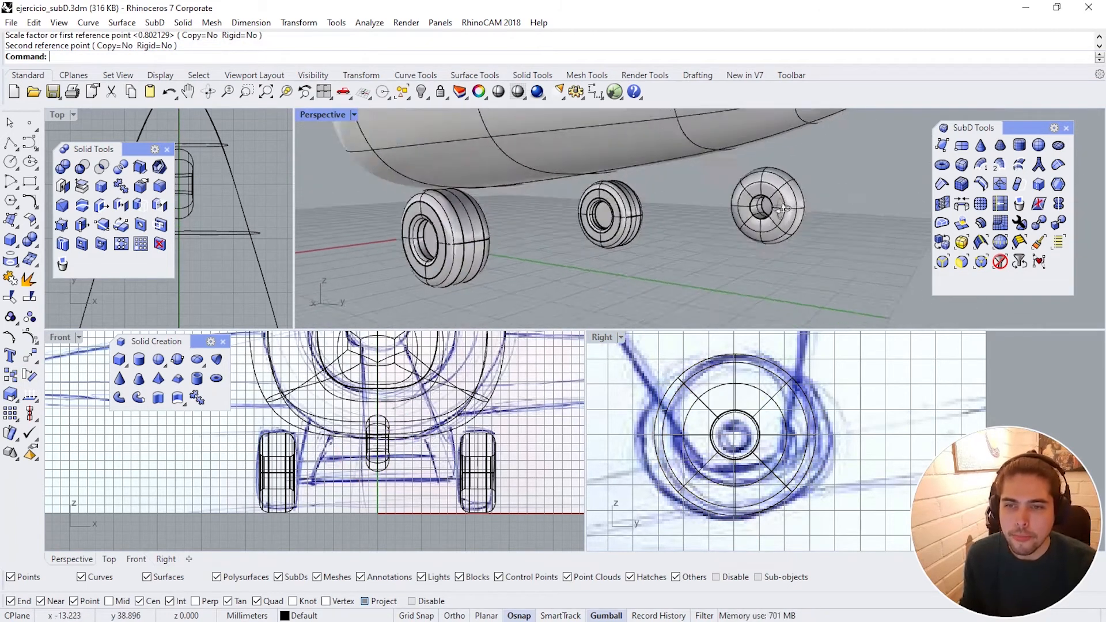
pyautogui.moveTo(823, 242); pyautogui.dragTo(762, 247, button='right')
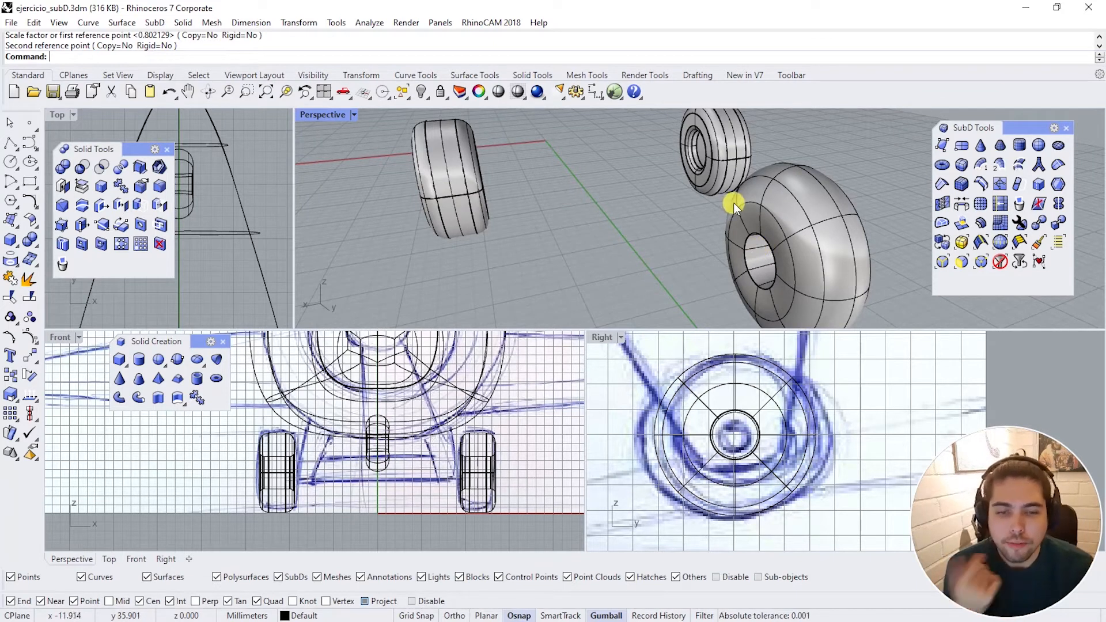
pyautogui.moveTo(729, 194); pyautogui.dragTo(633, 254, button='right')
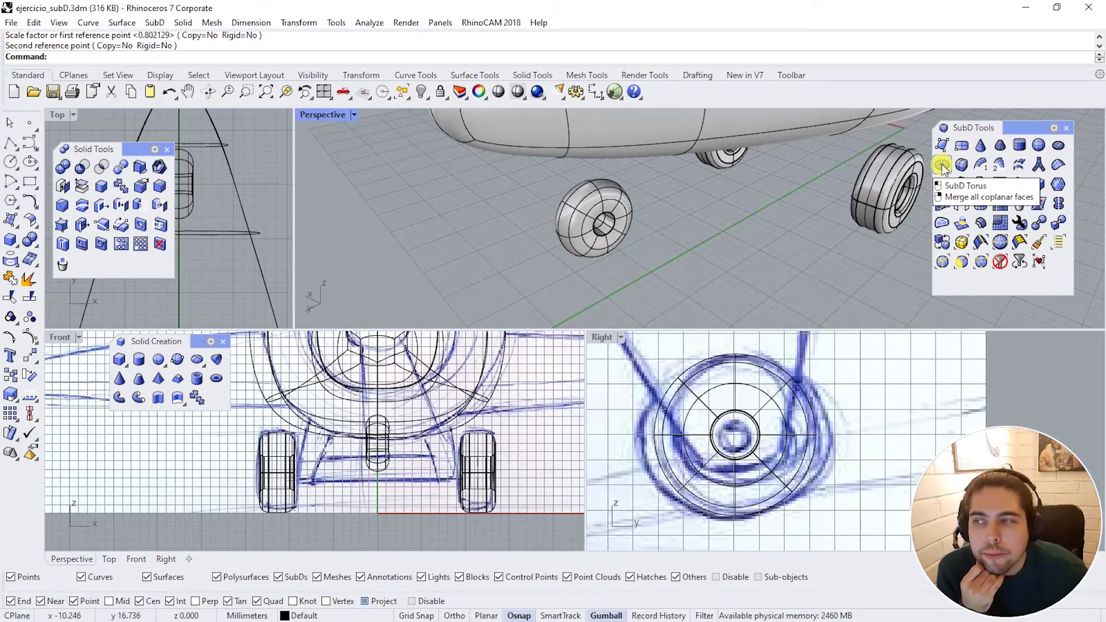
# Step: Close the floating Solid Creation and Solid Tools toolbars to clear the viewports
pyautogui.click(17, 245)
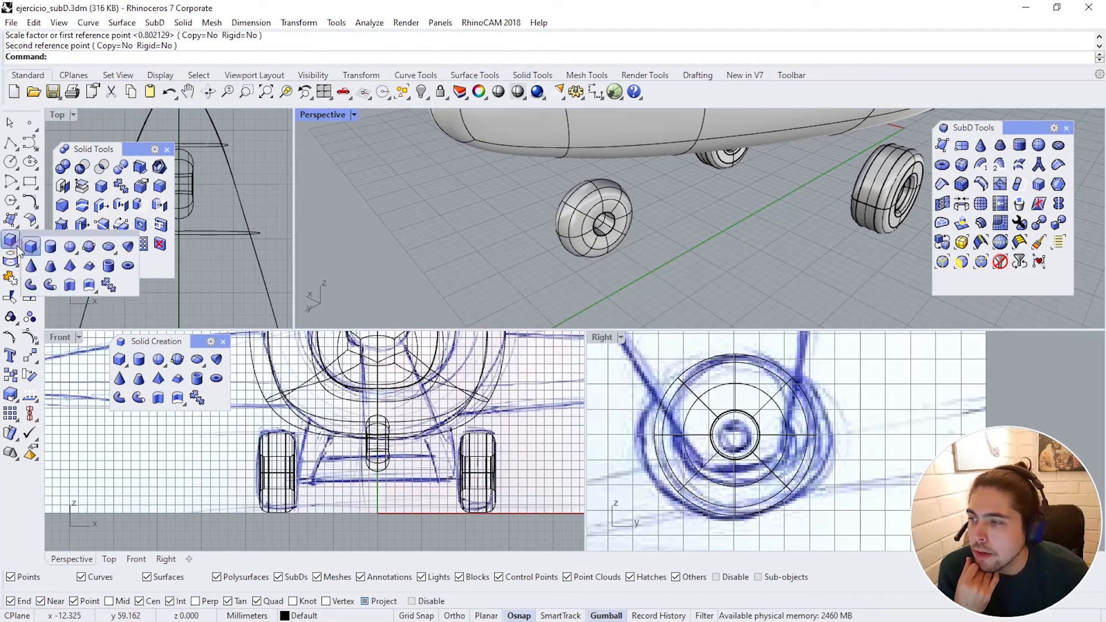
pyautogui.moveTo(61, 232); pyautogui.dragTo(827, 123)
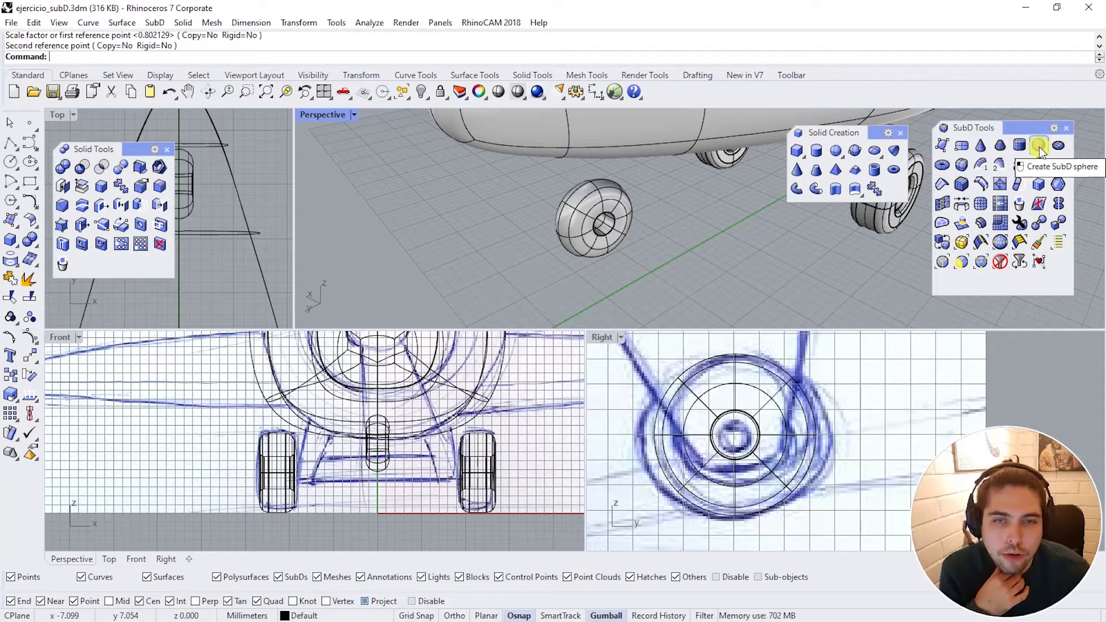
pyautogui.click(901, 133)
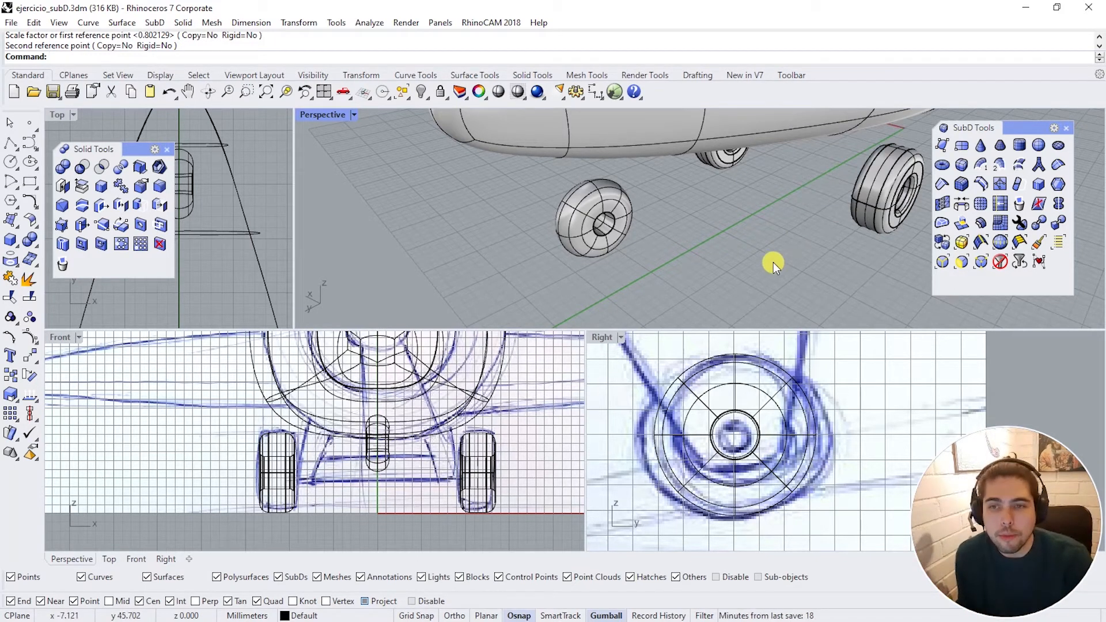
pyautogui.moveTo(773, 263); pyautogui.dragTo(741, 185, button='right')
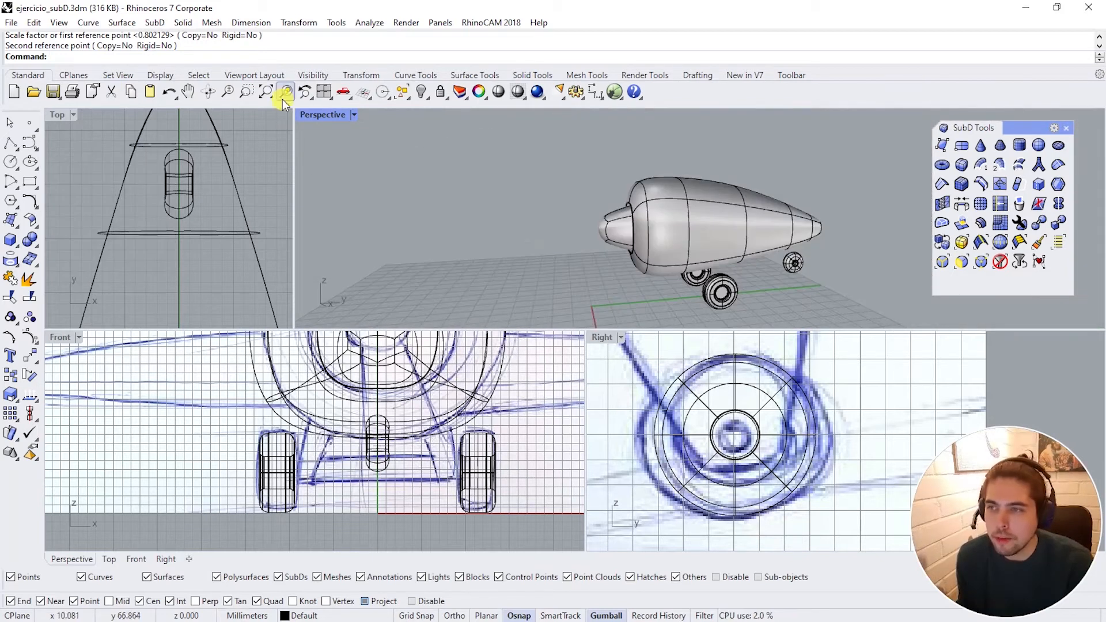
# Step: Fit the whole model in all viewports and examine the wing profile sketch in the right view
pyautogui.click(283, 96)
pyautogui.moveTo(645, 225); pyautogui.dragTo(772, 300, button='right')
pyautogui.moveTo(800, 425); pyautogui.dragTo(749, 454, button='right')
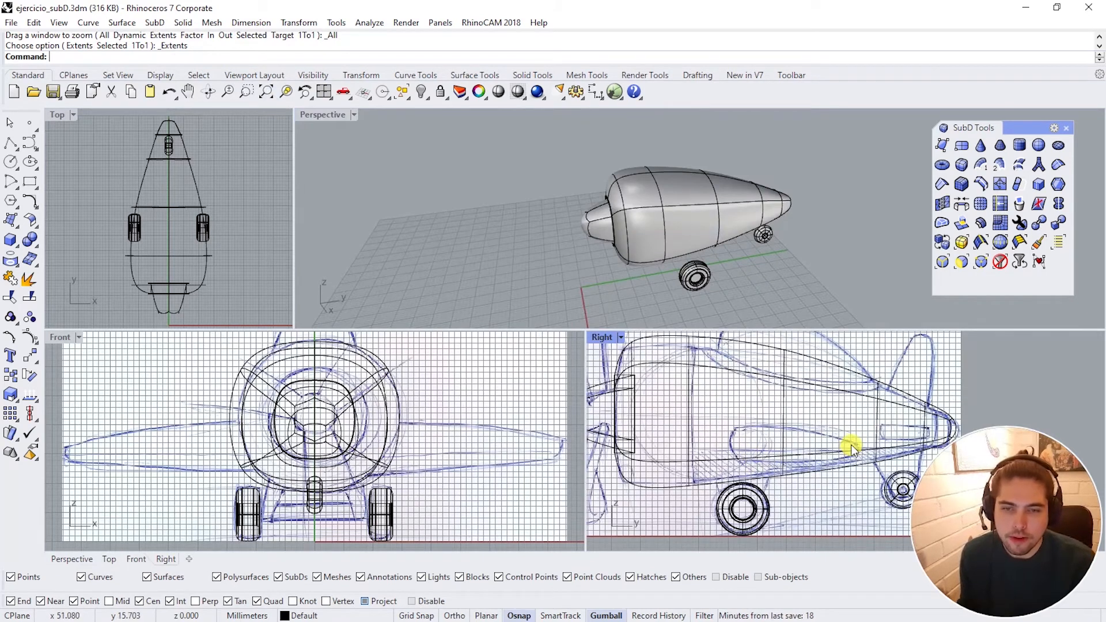
pyautogui.moveTo(852, 448); pyautogui.dragTo(806, 428, button='right')
pyautogui.scroll(4, 807, 420)
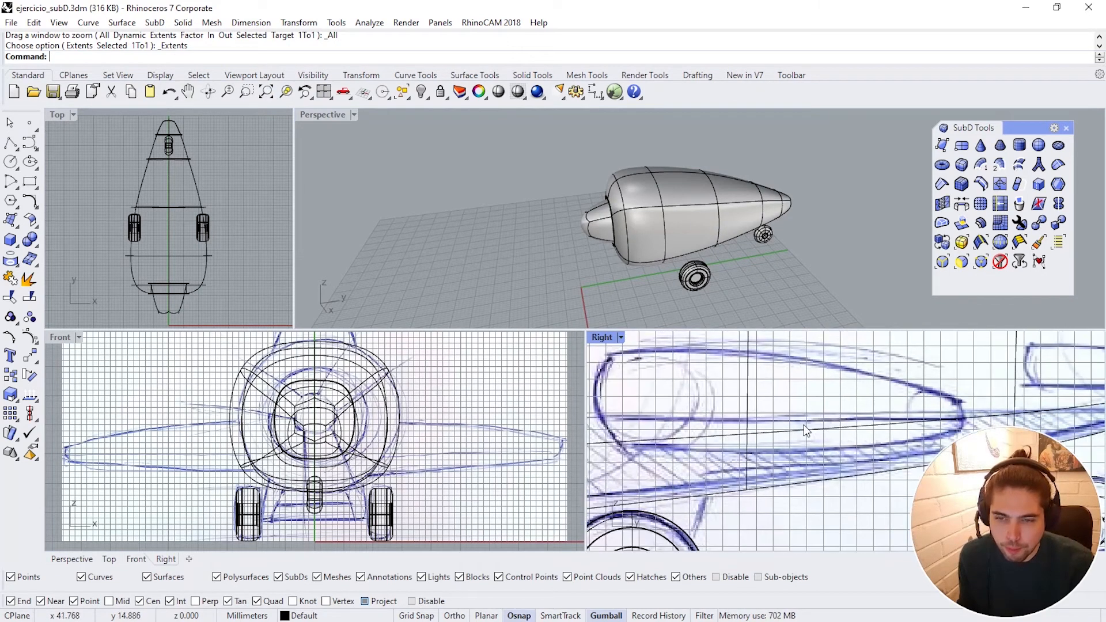
pyautogui.moveTo(710, 422); pyautogui.dragTo(743, 410, button='right')
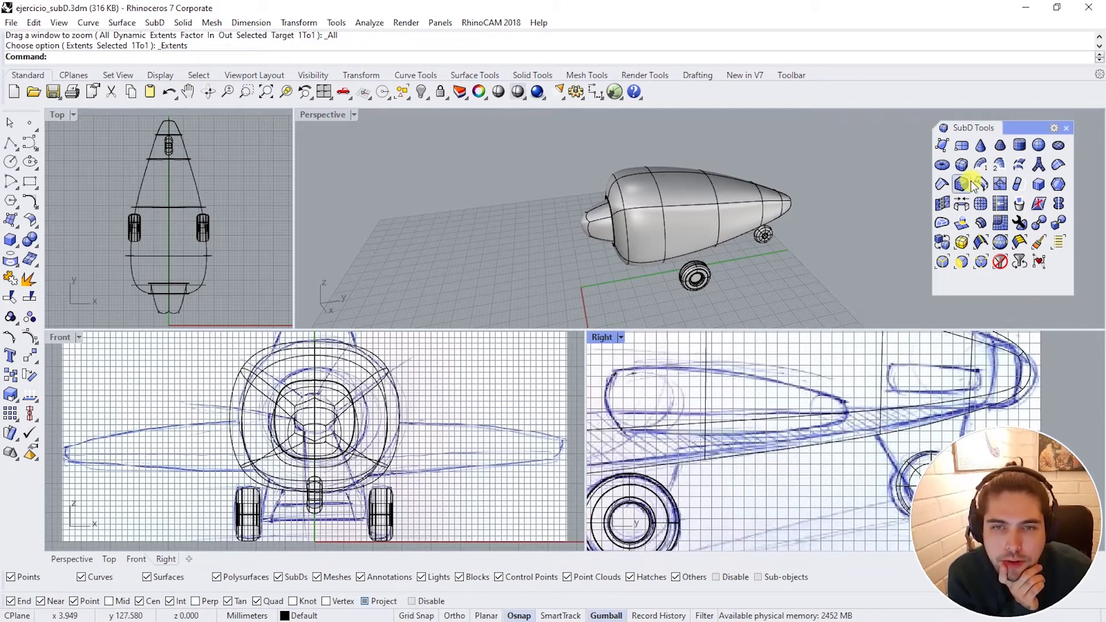
# Step: Trace the sketched wing profile in the right view with a single SubD face, placing corner points around its outline
pyautogui.click(945, 144)
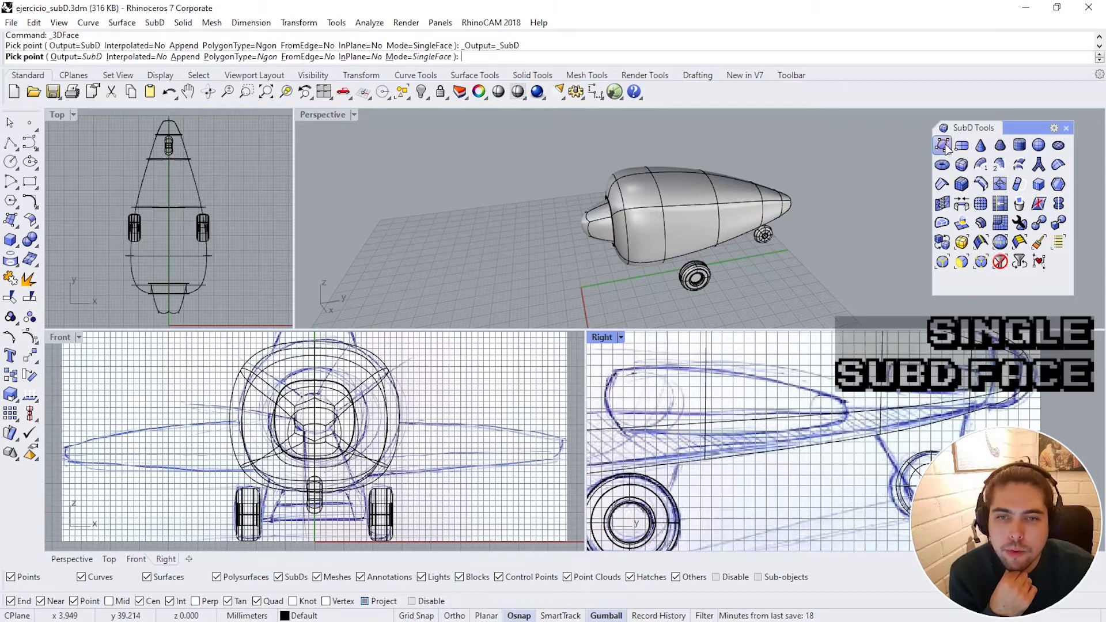
pyautogui.scroll(3, 656, 468)
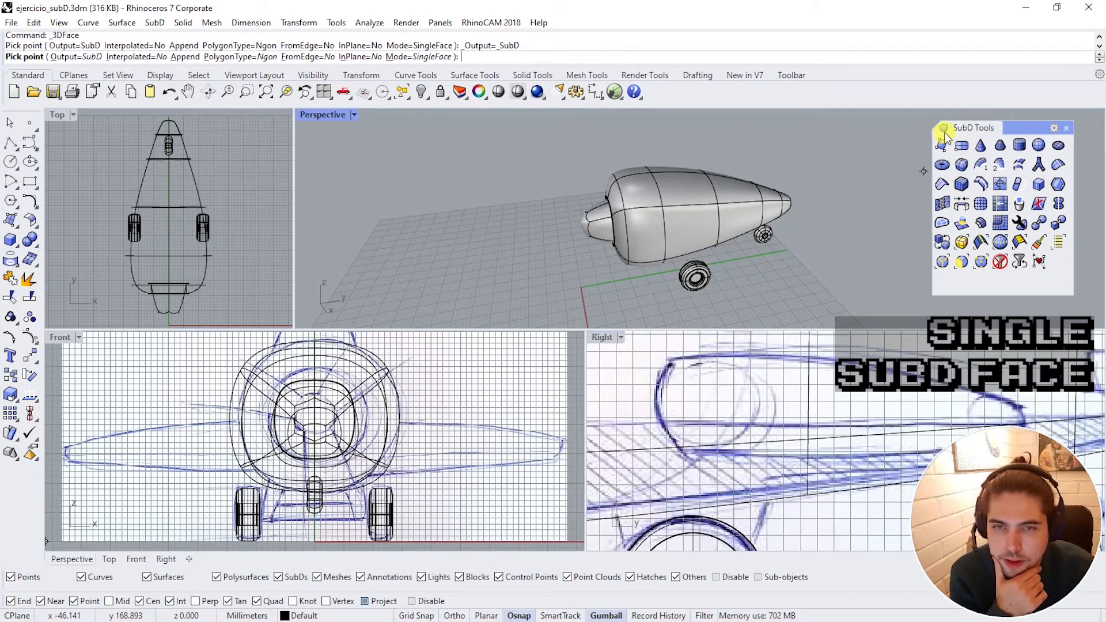
pyautogui.click(685, 460)
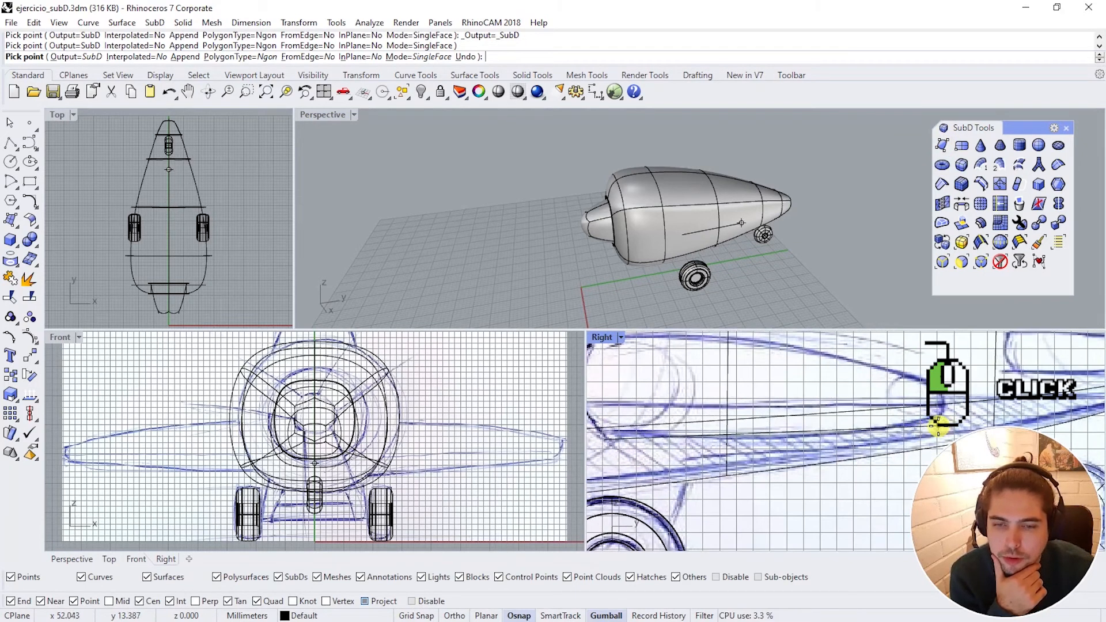
pyautogui.click(938, 424)
pyautogui.click(949, 388)
pyautogui.moveTo(792, 371); pyautogui.dragTo(985, 398, button='right')
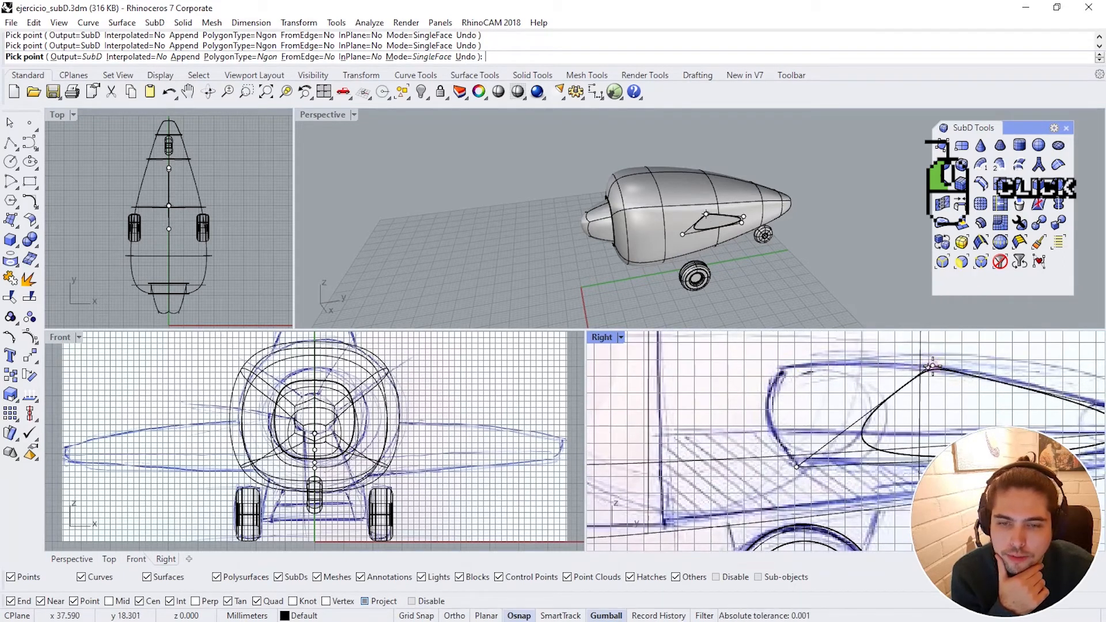
pyautogui.click(770, 393)
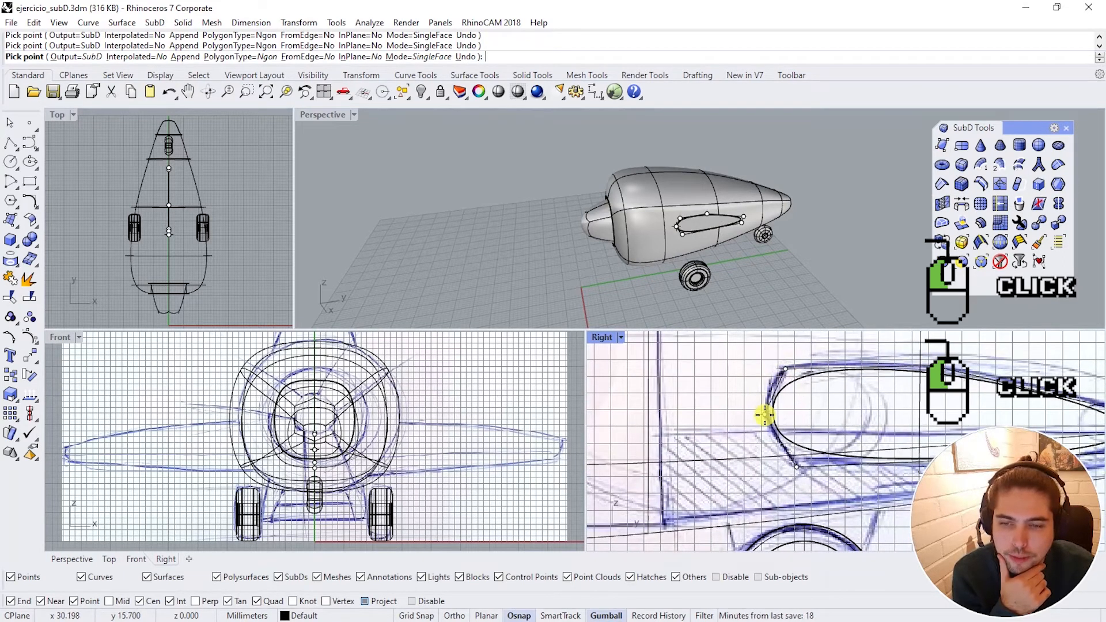
pyautogui.click(764, 414)
pyautogui.moveTo(798, 443); pyautogui.dragTo(683, 413, button='right')
pyautogui.scroll(-4, 682, 414)
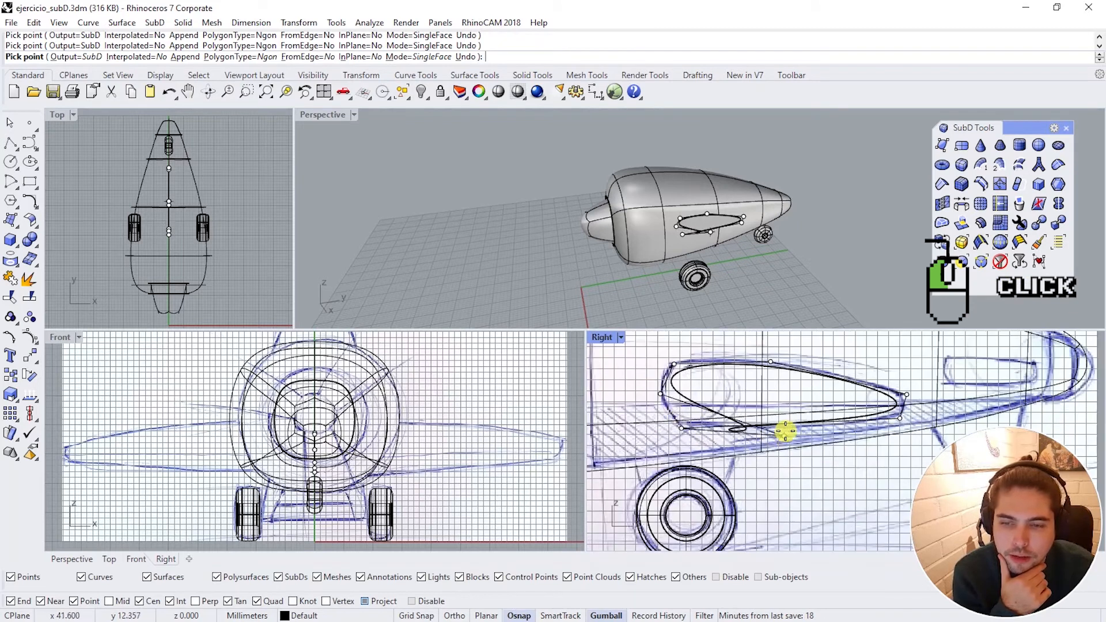
pyautogui.press('Return')
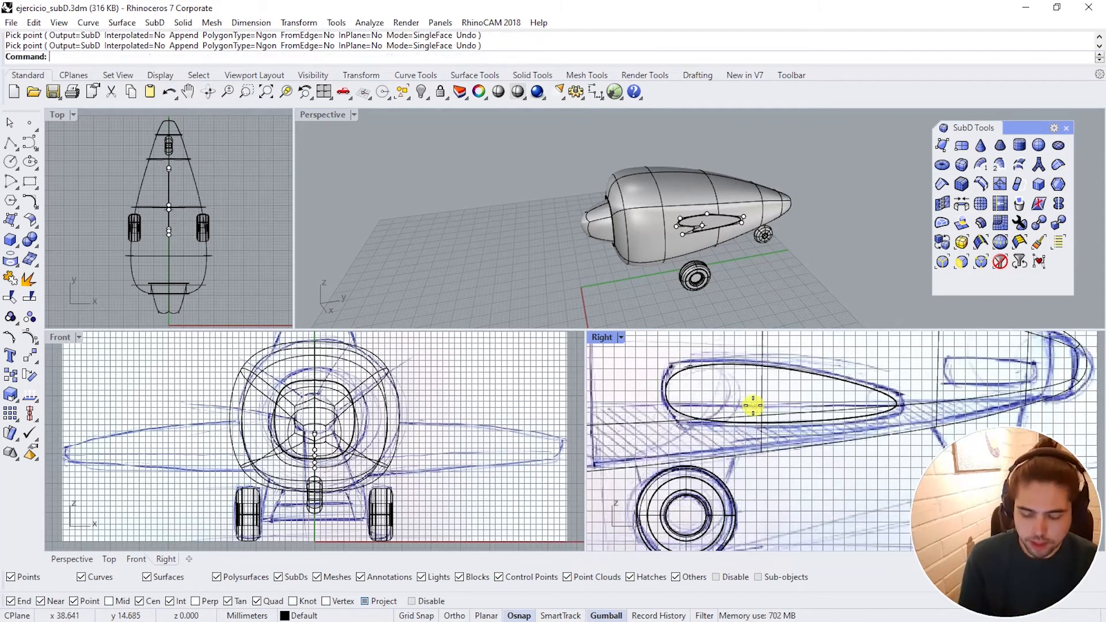
# Step: Select the new wing profile face, examine where it lies relative to the fuselage, and deselect it
pyautogui.click(852, 384)
pyautogui.moveTo(794, 326); pyautogui.dragTo(754, 274, button='right')
pyautogui.moveTo(897, 370); pyautogui.dragTo(888, 374, button='right')
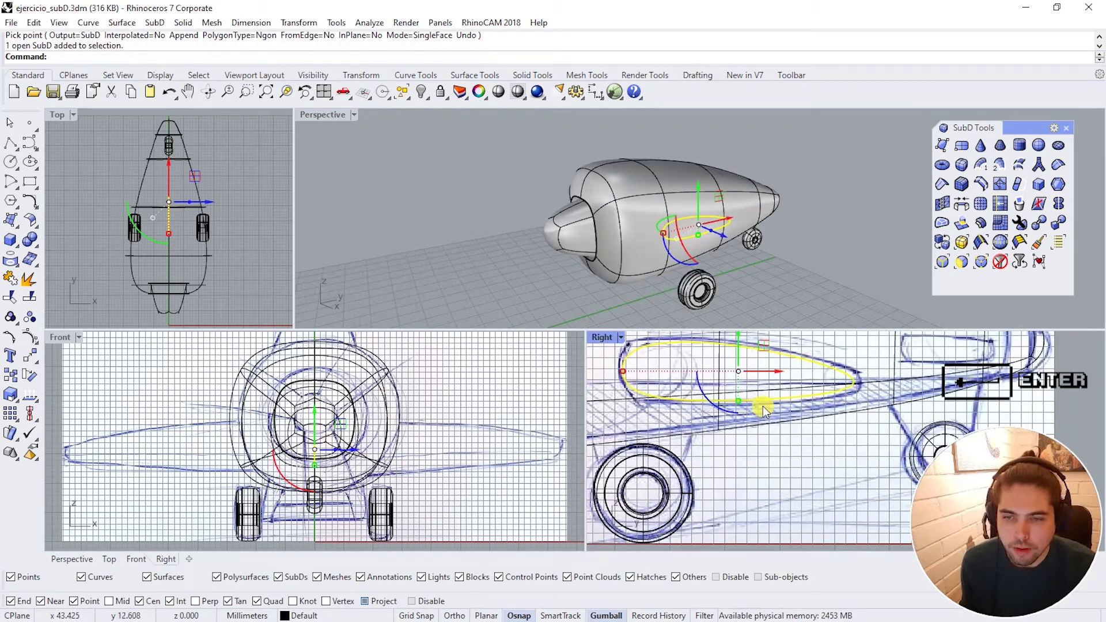
pyautogui.moveTo(763, 406); pyautogui.dragTo(749, 429, button='right')
pyautogui.moveTo(725, 210); pyautogui.dragTo(779, 229, button='right')
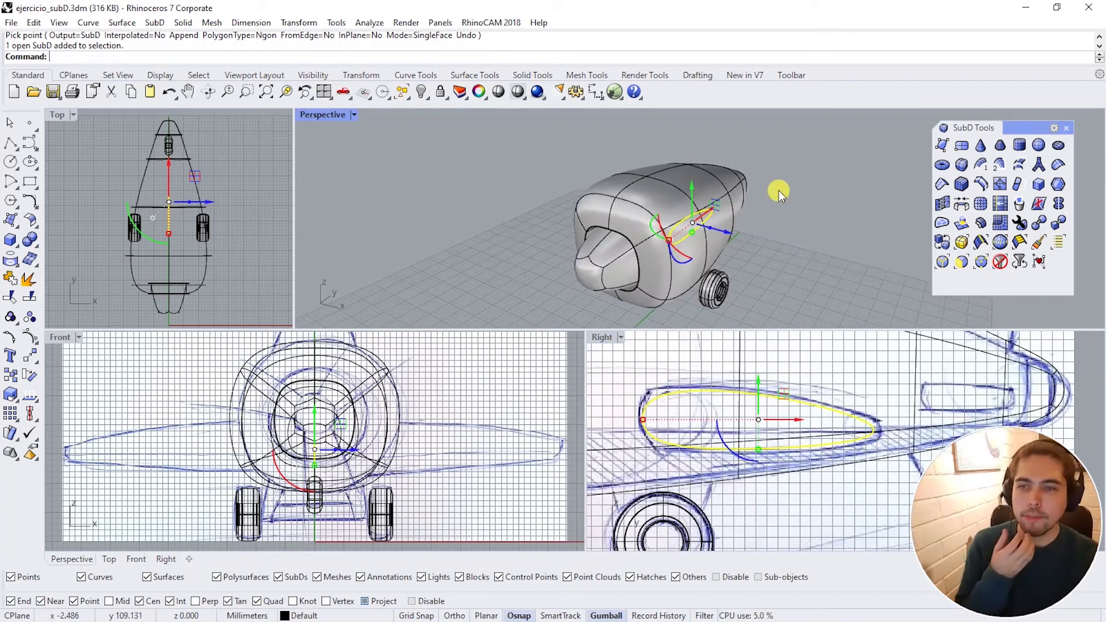
pyautogui.click(679, 160)
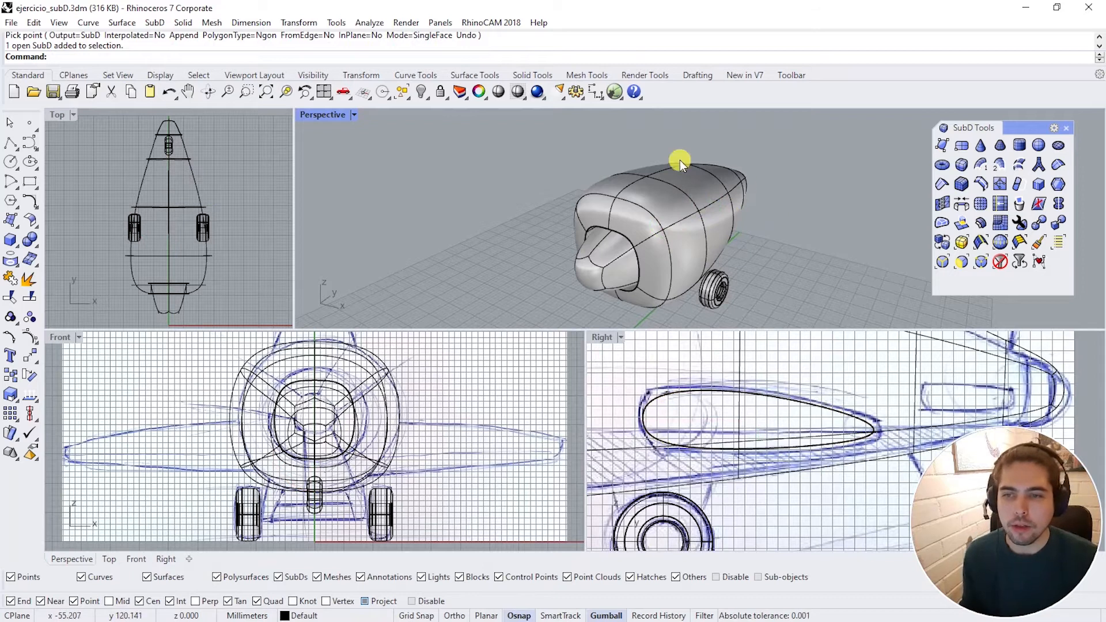
# Step: Try hiding the fuselage to expose the wing profile face, and undo the hiding
pyautogui.moveTo(666, 196); pyautogui.dragTo(801, 243, button='right')
pyautogui.click(421, 93)
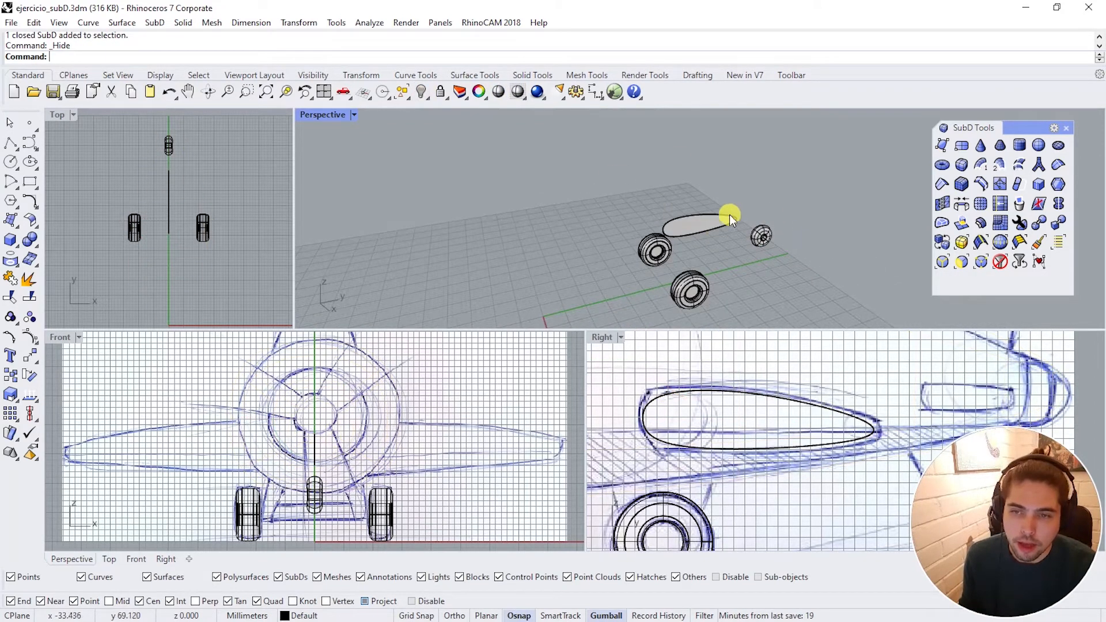
pyautogui.hotkey('ctrl', 'z')
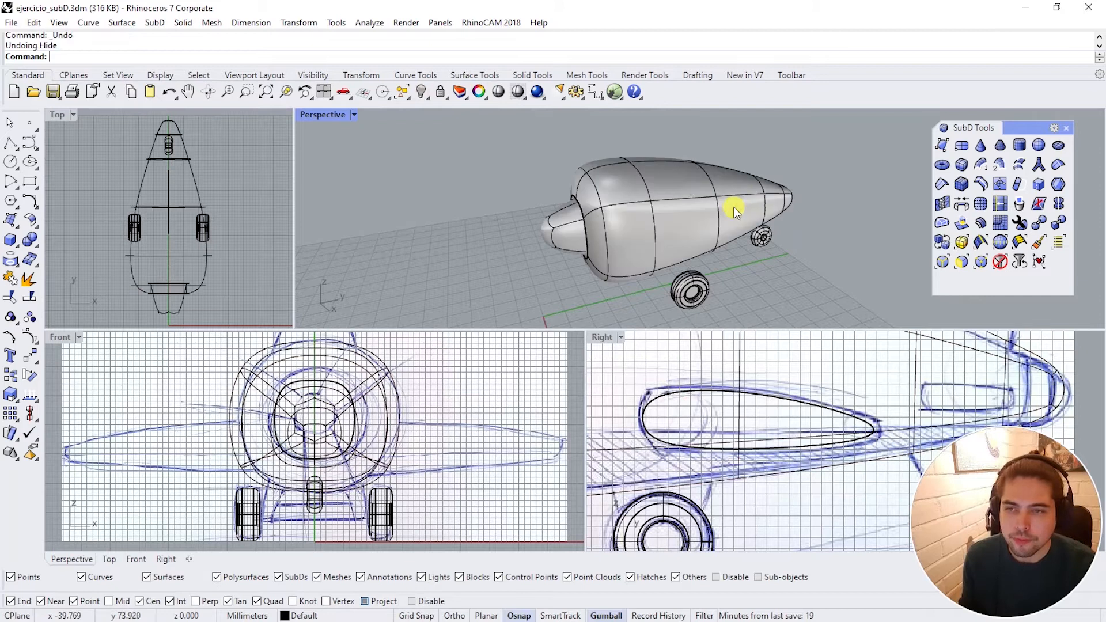
# Step: Switch the perspective view to Wireframe display mode to see the wing profile through the fuselage
pyautogui.click(498, 93)
pyautogui.moveTo(633, 230)
pyautogui.mouseDown(button='right')
pyautogui.moveTo(759, 222)
pyautogui.moveTo(711, 214)
pyautogui.moveTo(727, 210)
pyautogui.mouseUp(button='right')
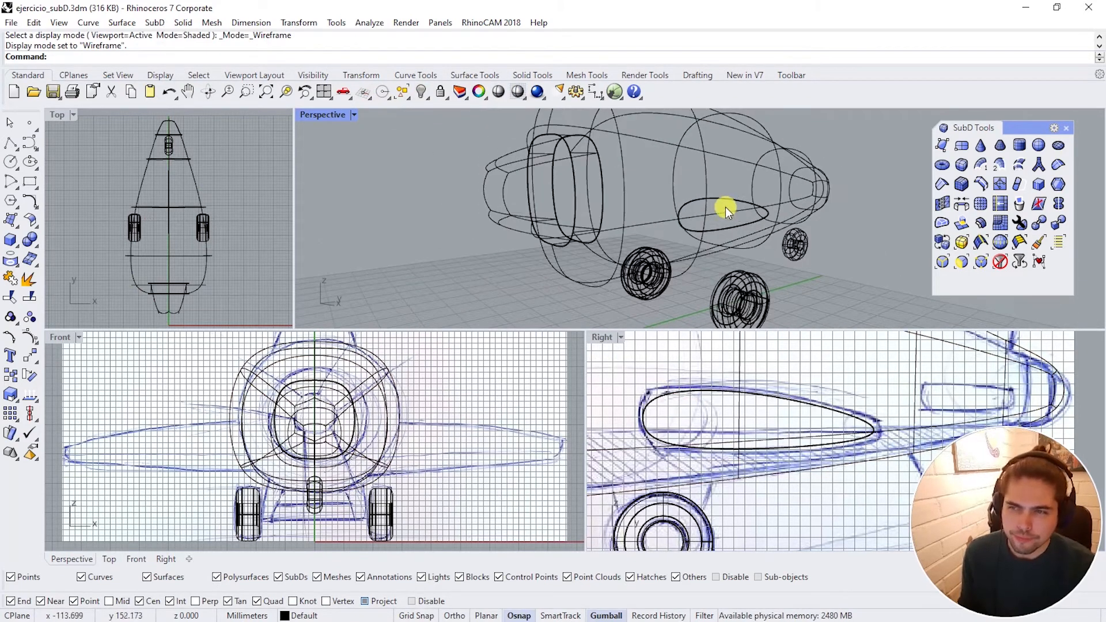
# Step: Show the wing profile face's control points and raise the upper middle point slightly toward the sketched outline
pyautogui.click(819, 408)
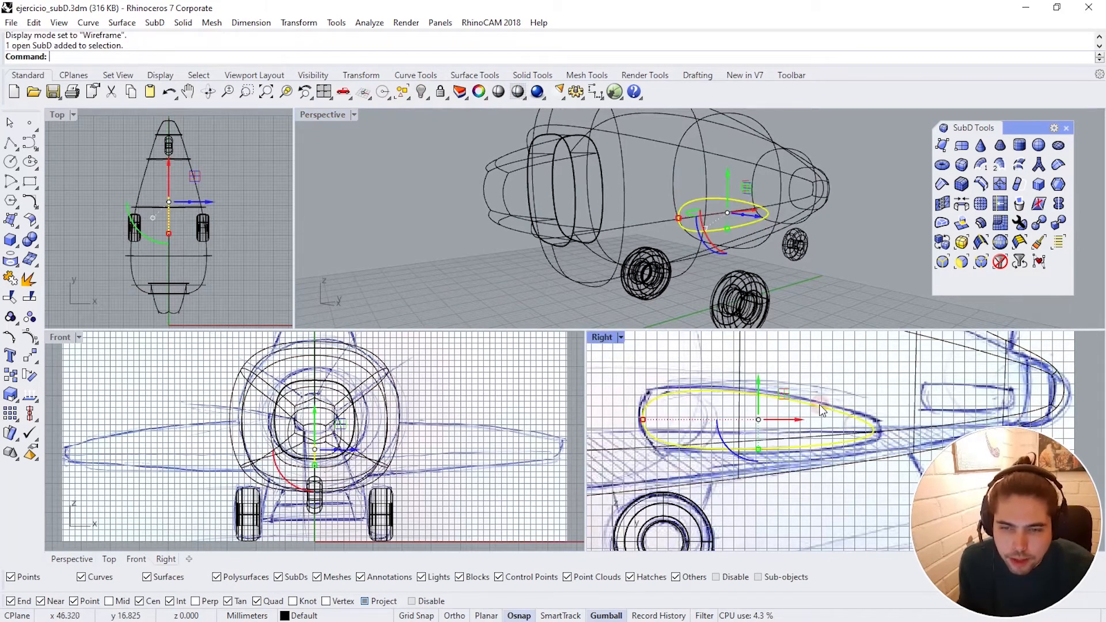
pyautogui.scroll(3, 735, 415)
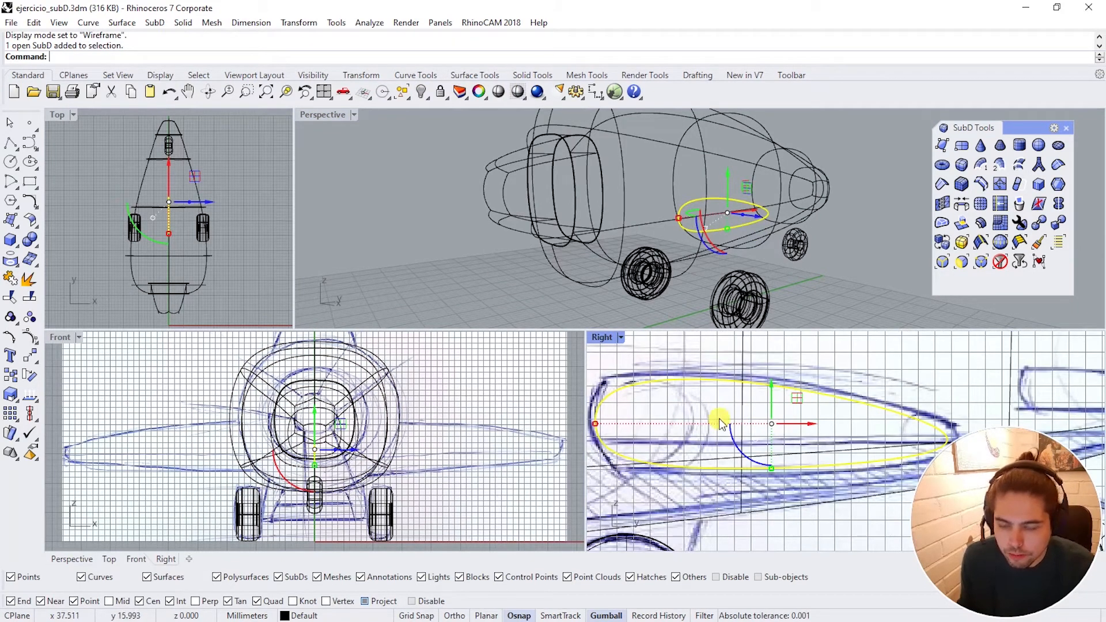
pyautogui.click(30, 341)
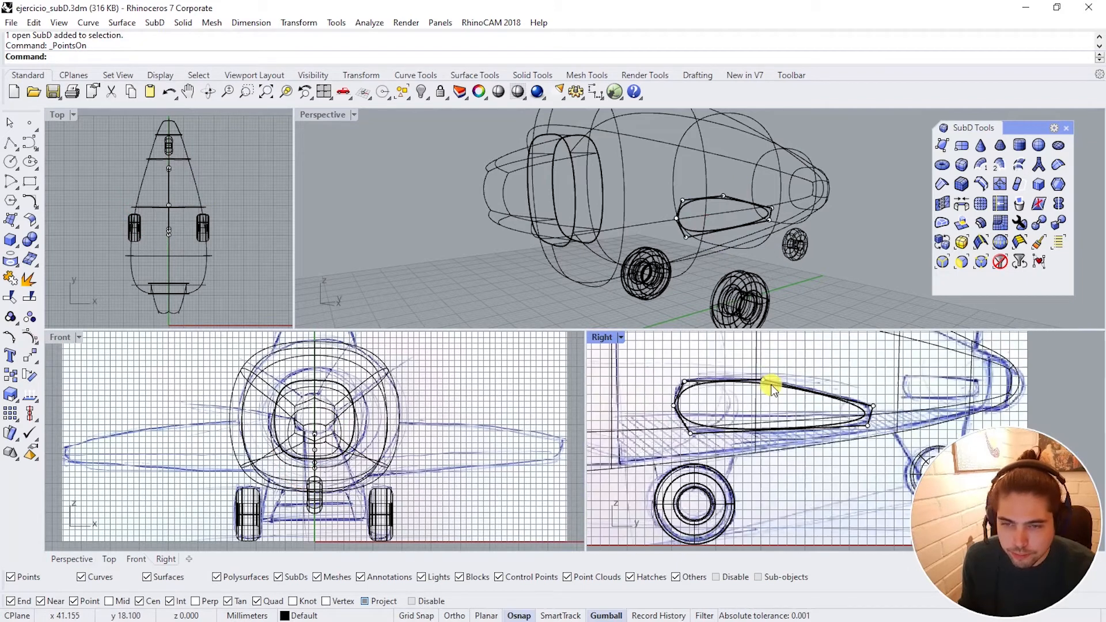
pyautogui.scroll(-1, 771, 385)
pyautogui.click(762, 380)
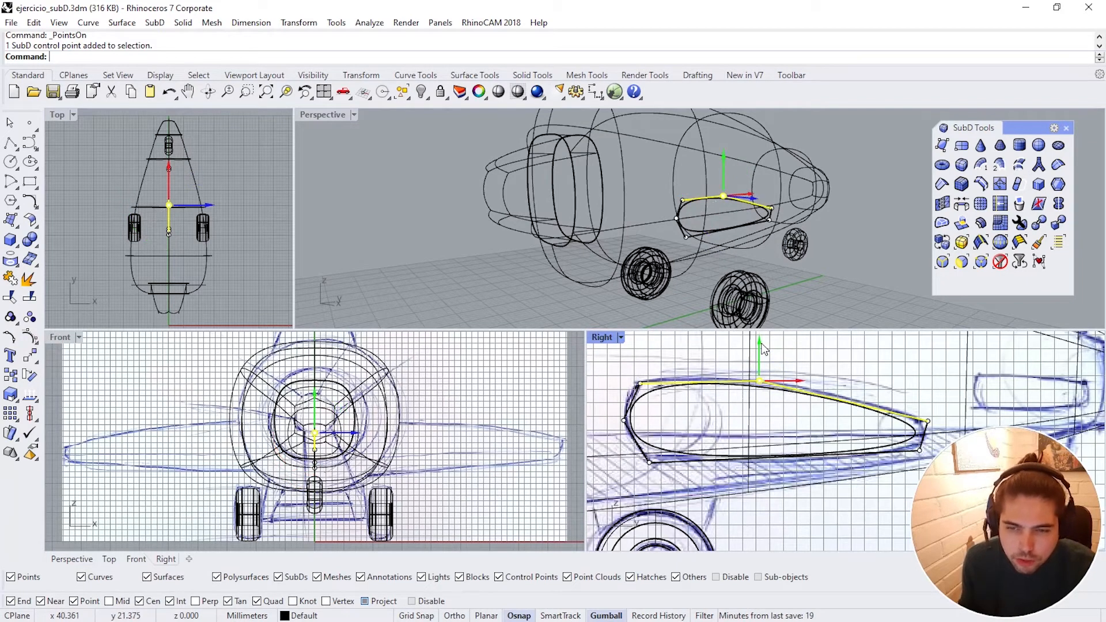
pyautogui.moveTo(760, 349); pyautogui.dragTo(760, 344)
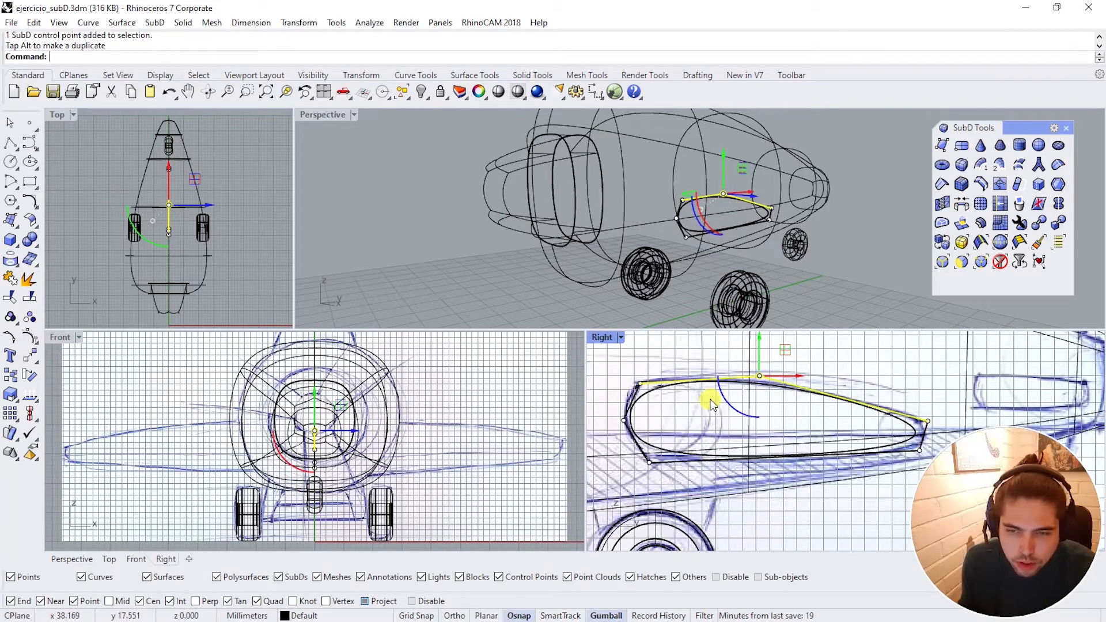
# Step: Shift the profile's upper front control point up and forward and its lower front point down and forward to fit the sketch
pyautogui.click(640, 382)
pyautogui.moveTo(679, 386); pyautogui.dragTo(672, 386)
pyautogui.moveTo(631, 347); pyautogui.dragTo(632, 339)
pyautogui.click(650, 463)
pyautogui.moveTo(649, 425); pyautogui.dragTo(649, 441)
pyautogui.moveTo(692, 483); pyautogui.dragTo(688, 483)
# Step: Move the two trailing-edge control points of the wing profile slightly aft and turn off its control points
pyautogui.moveTo(939, 454); pyautogui.dragTo(898, 453, button='right')
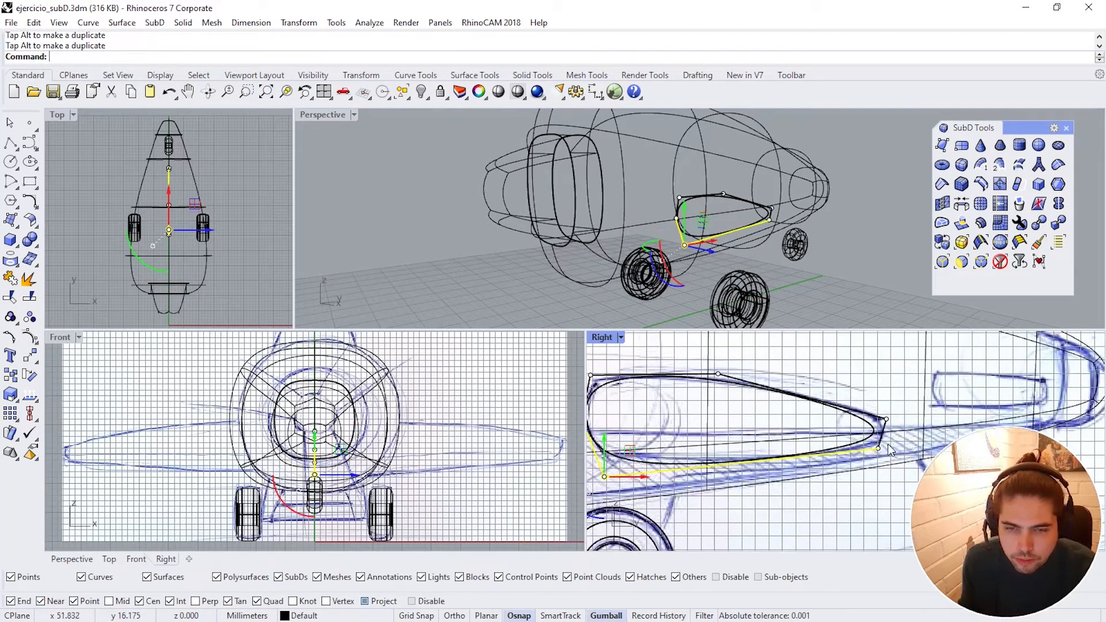
pyautogui.moveTo(874, 407); pyautogui.dragTo(892, 441)
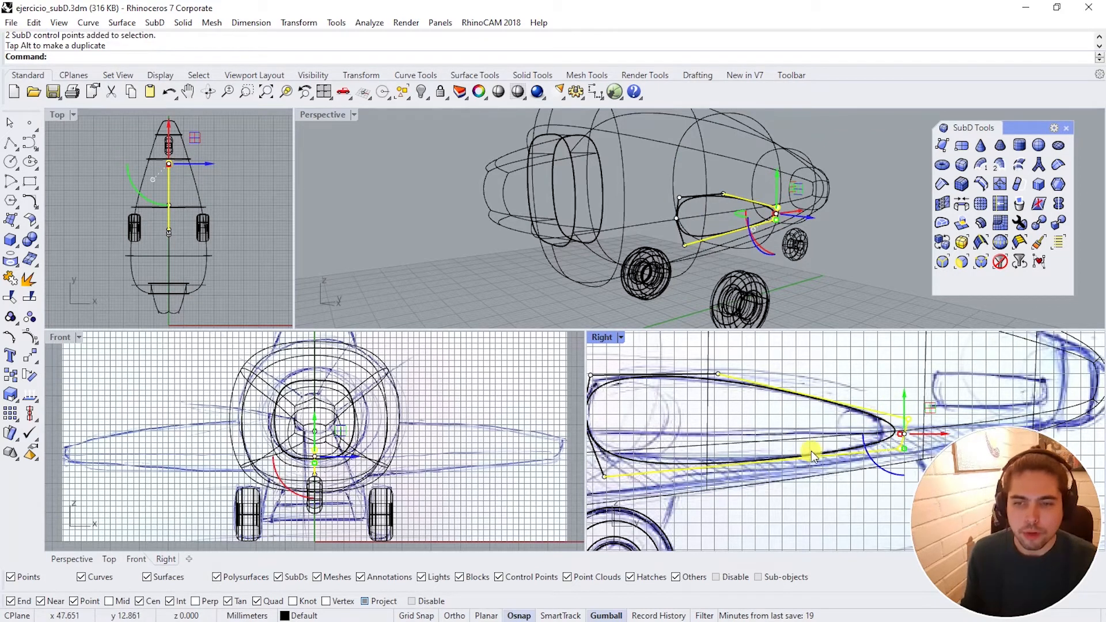
pyautogui.scroll(-2, 743, 421)
pyautogui.press('Escape')
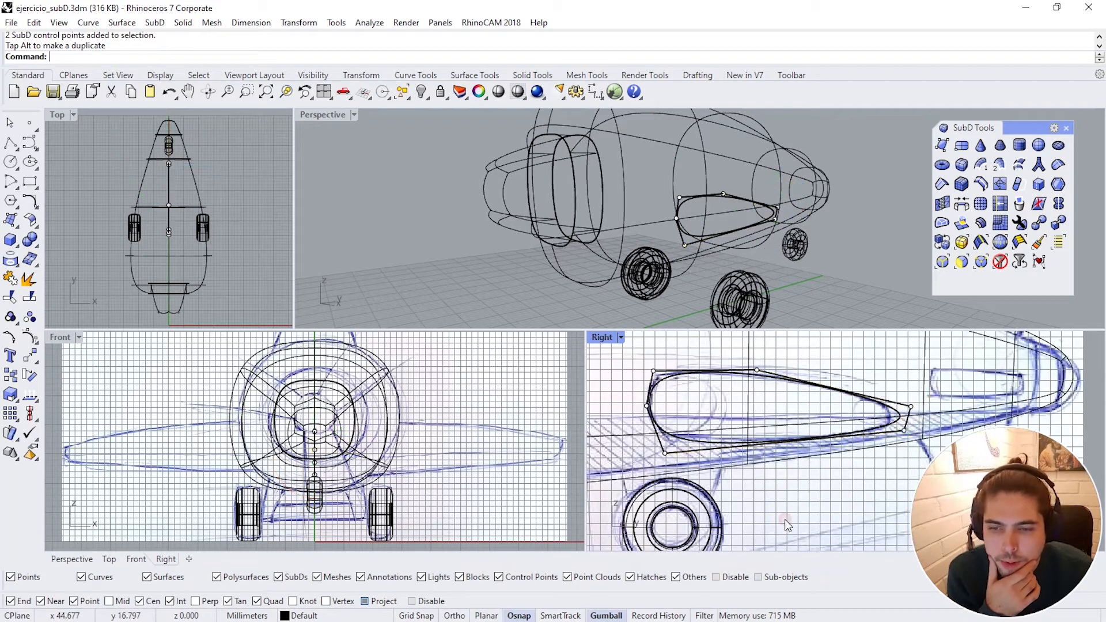
pyautogui.scroll(2, 794, 384)
pyautogui.click(918, 423)
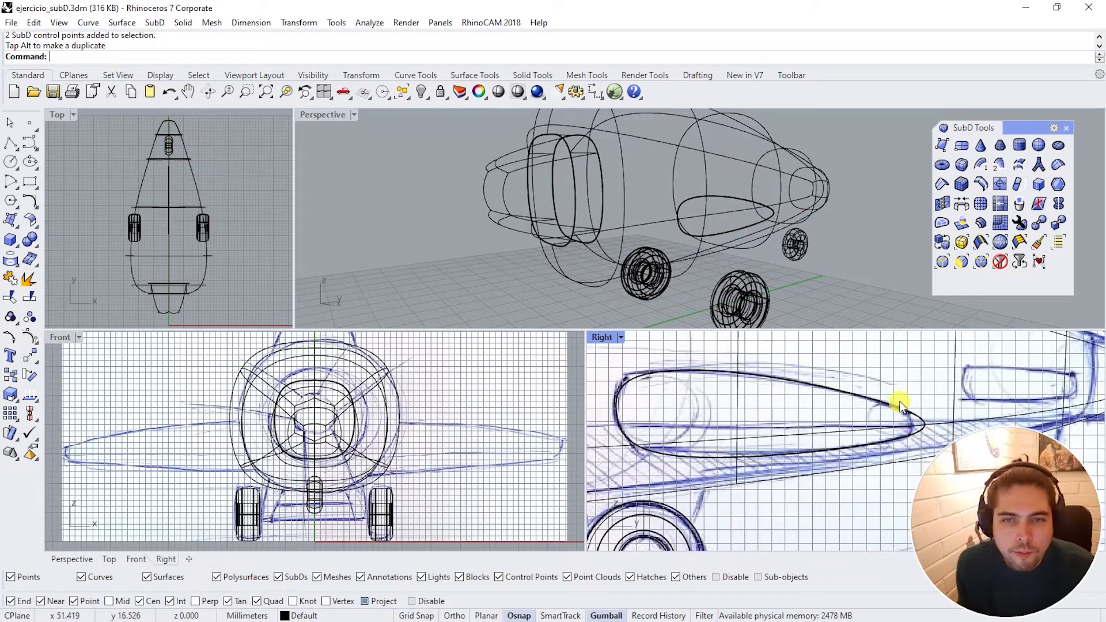
# Step: Use Insert Point to cut a vertical edge across the wing profile near its leading edge, from upper to lower boundary
pyautogui.click(1001, 184)
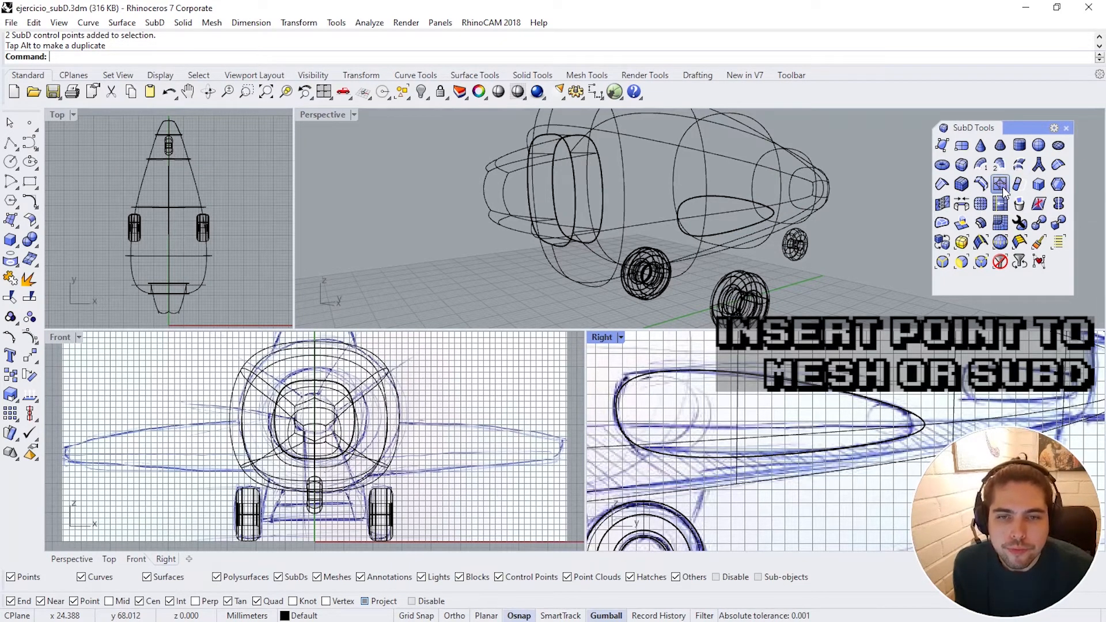
pyautogui.click(691, 375)
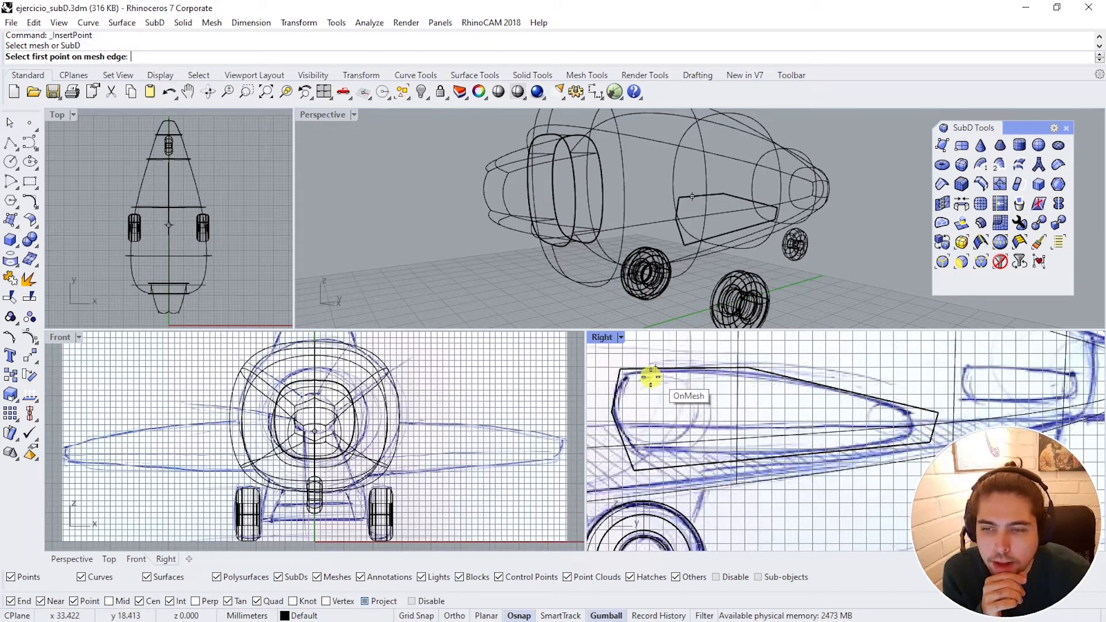
pyautogui.scroll(4, 645, 374)
pyautogui.scroll(-2, 772, 365)
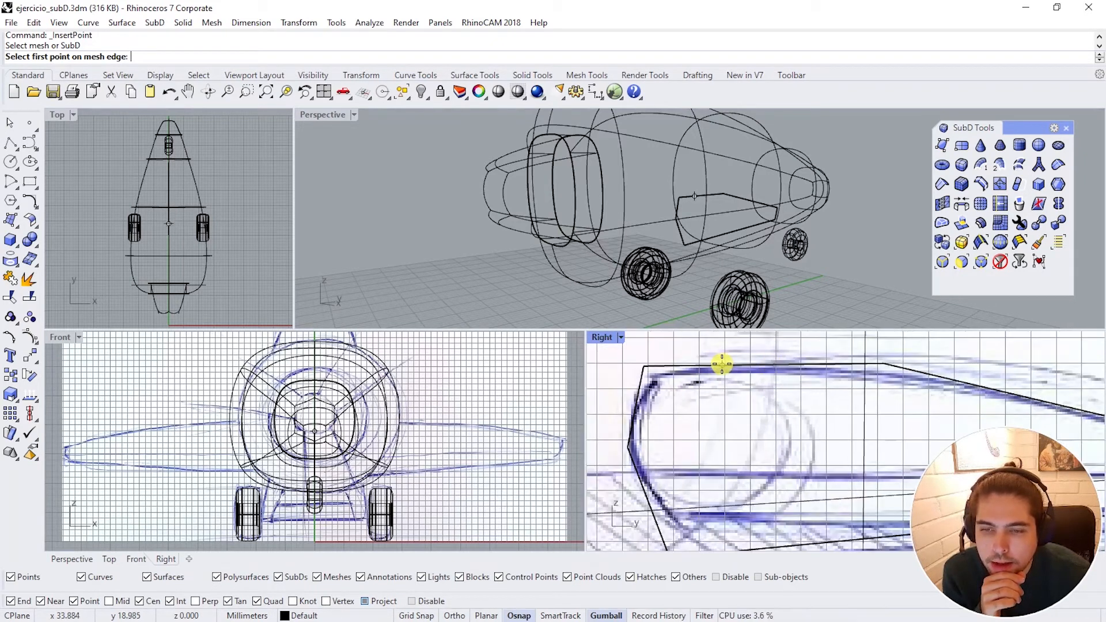
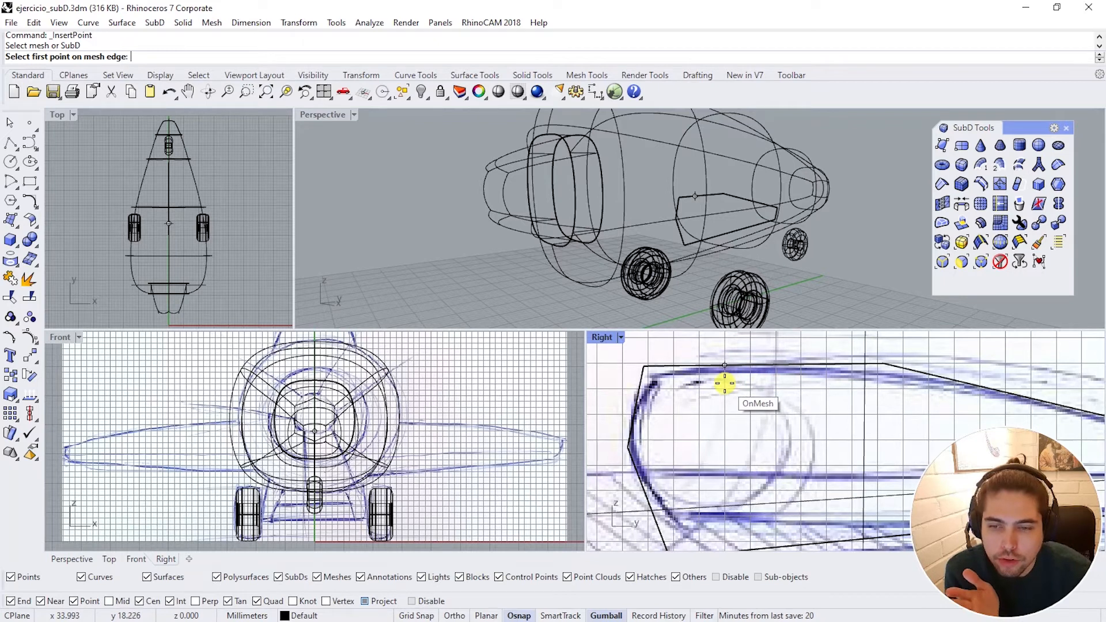
pyautogui.click(725, 383)
pyautogui.moveTo(745, 457); pyautogui.dragTo(743, 369, button='right')
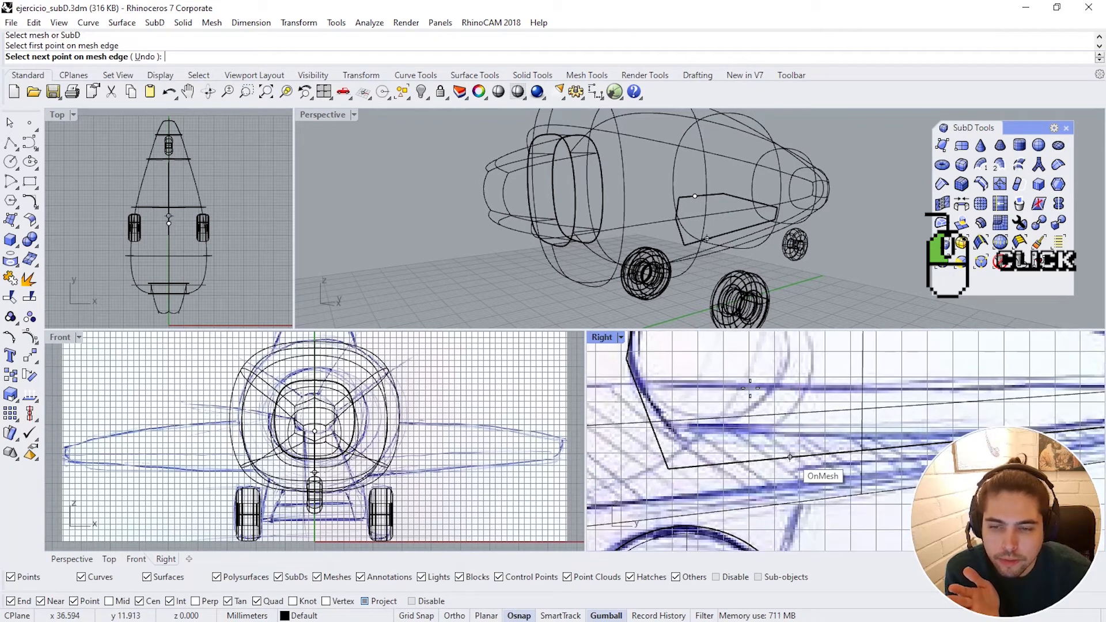
pyautogui.scroll(-2, 743, 466)
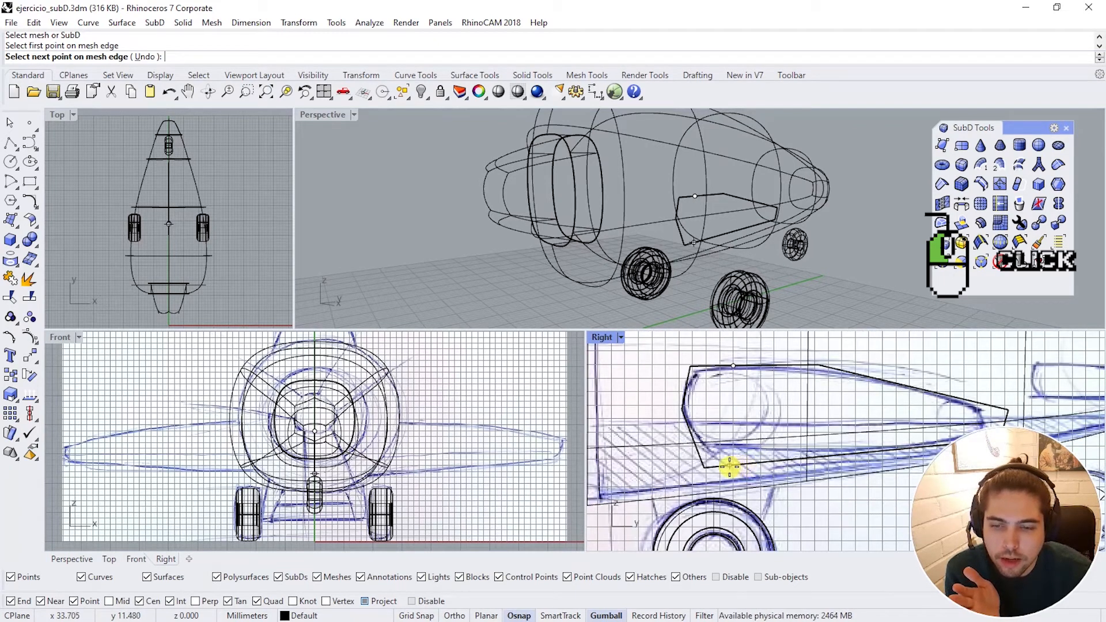
pyautogui.click(731, 466)
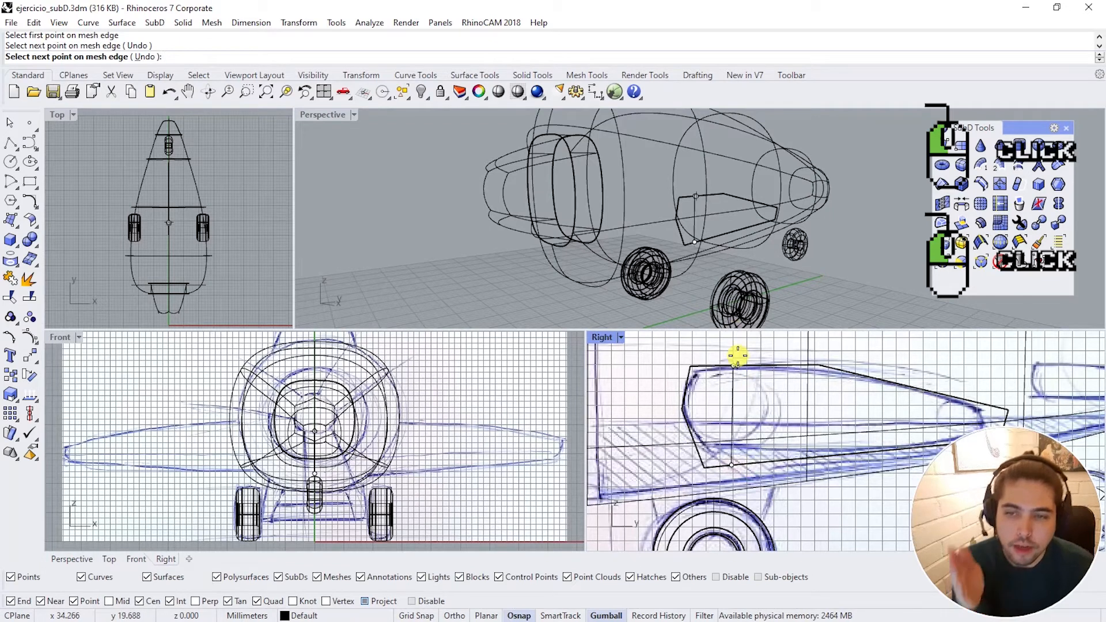
# Step: Try to continue the inserted edge to a point on the upper boundary near the trailing edge, and undo that point
pyautogui.scroll(6, 696, 208)
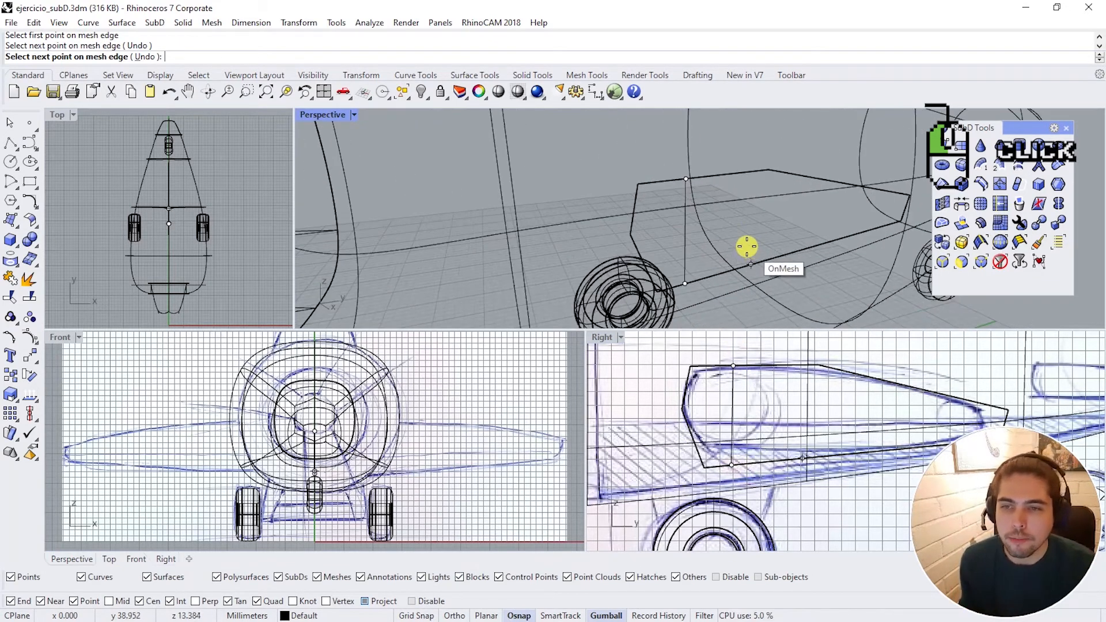
pyautogui.moveTo(691, 212); pyautogui.dragTo(735, 240, button='right')
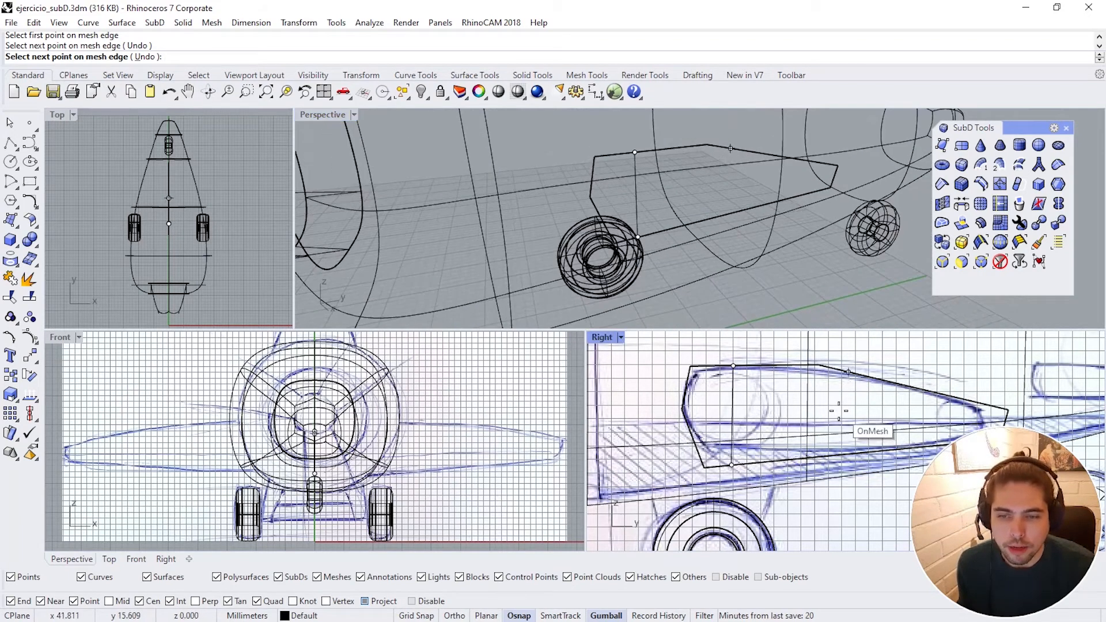
pyautogui.moveTo(839, 413); pyautogui.dragTo(722, 418, button='right')
pyautogui.scroll(2, 840, 395)
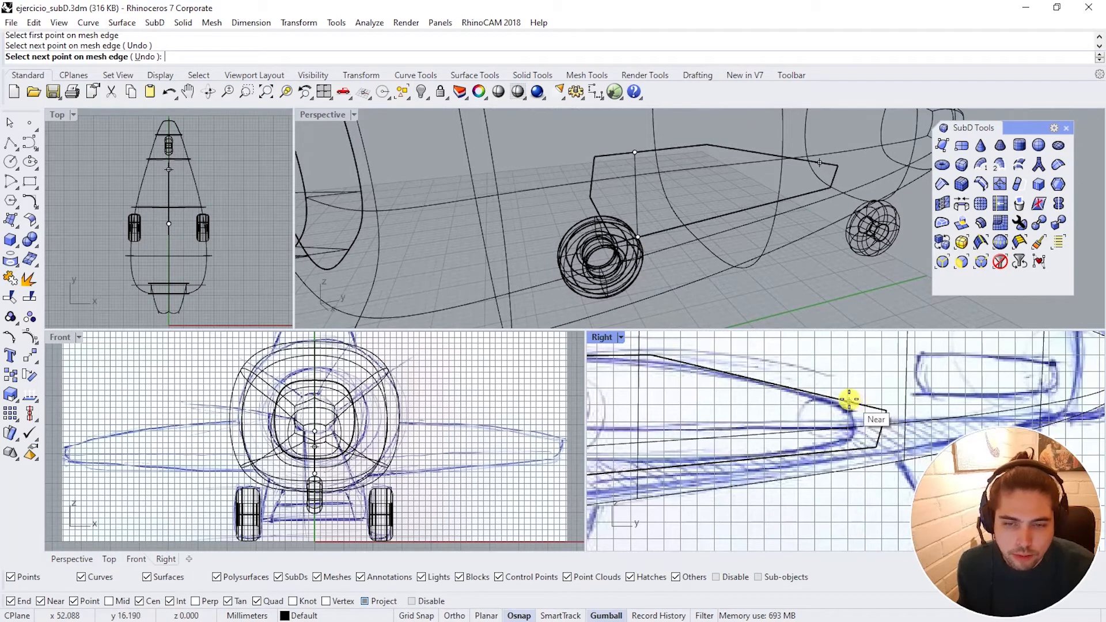
pyautogui.click(827, 397)
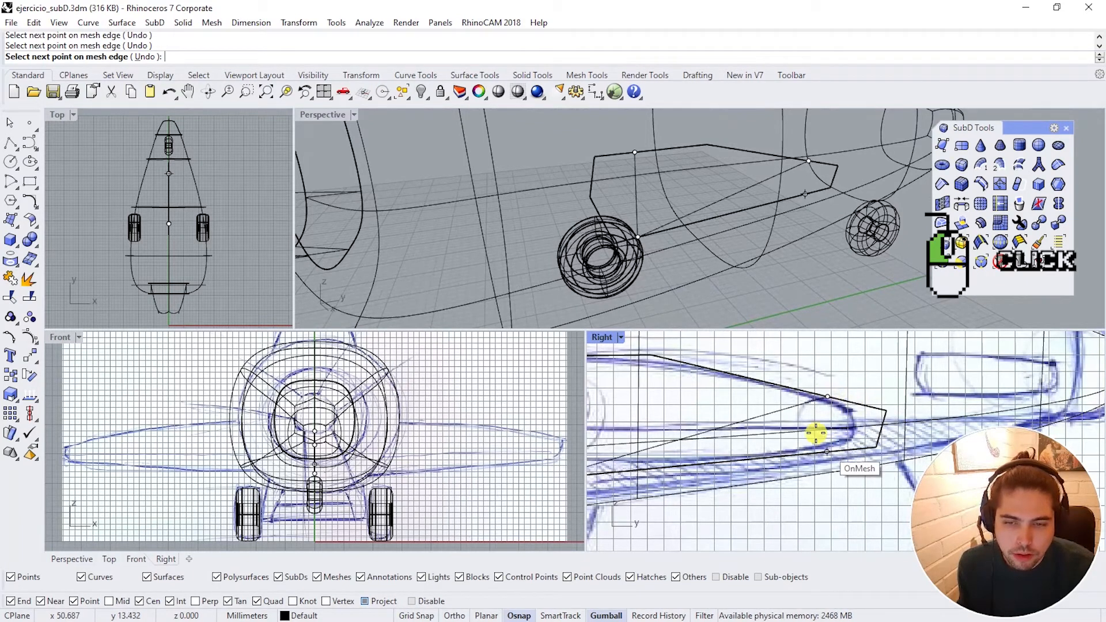
pyautogui.scroll(-2, 816, 433)
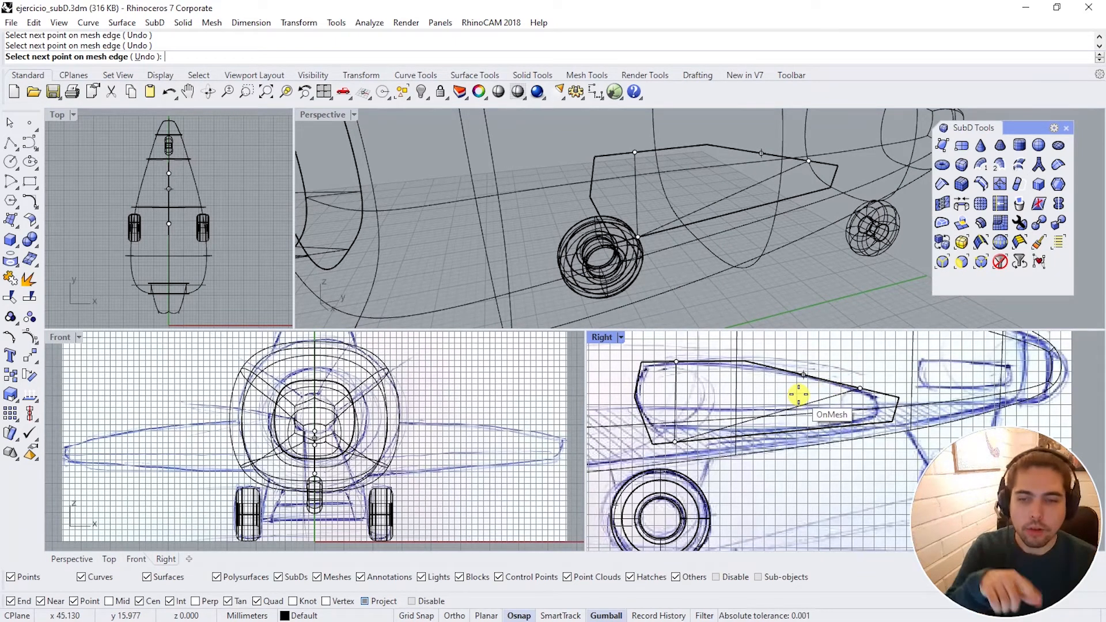
pyautogui.hotkey('ctrl', 'z')
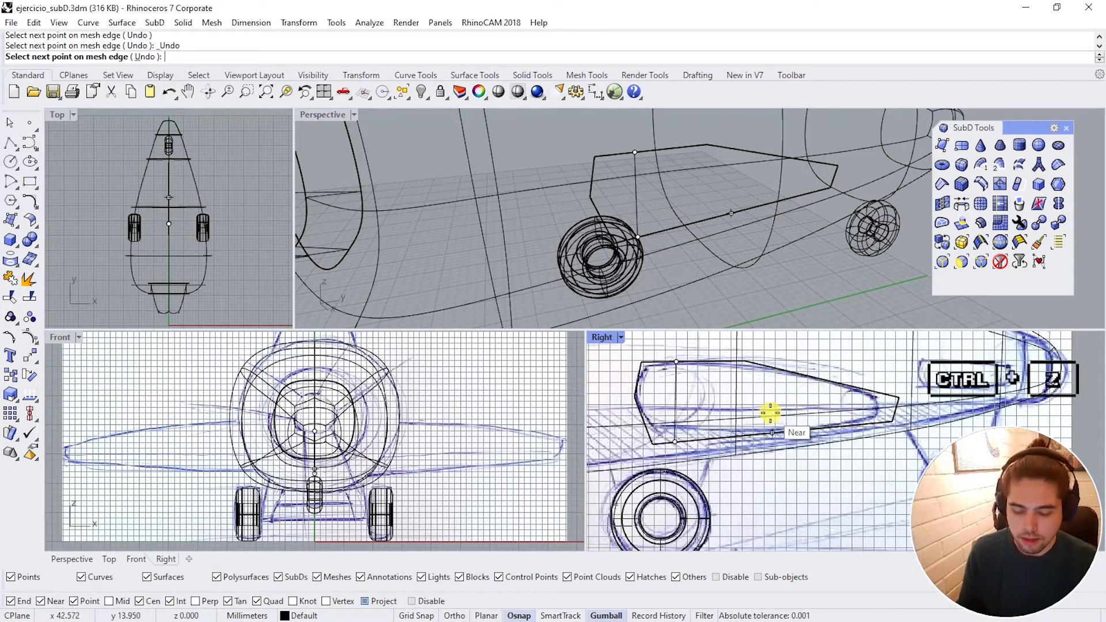
# Step: Finish the front cut and insert a separate vertical edge across the wing profile near its trailing edge
pyautogui.press('Return')
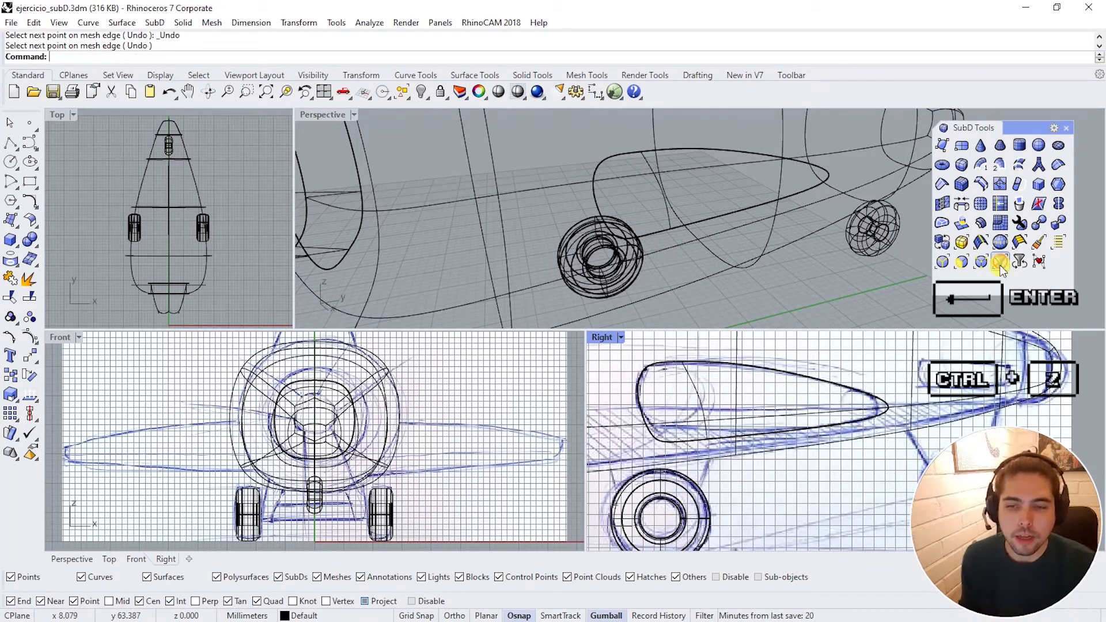
pyautogui.click(1001, 182)
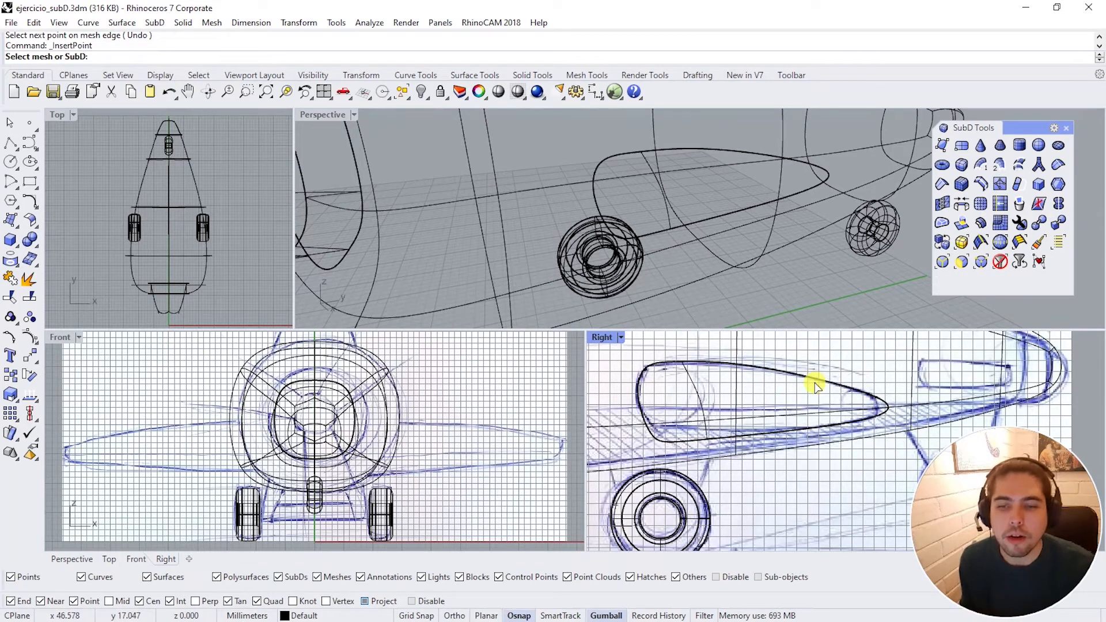
pyautogui.scroll(1, 868, 390)
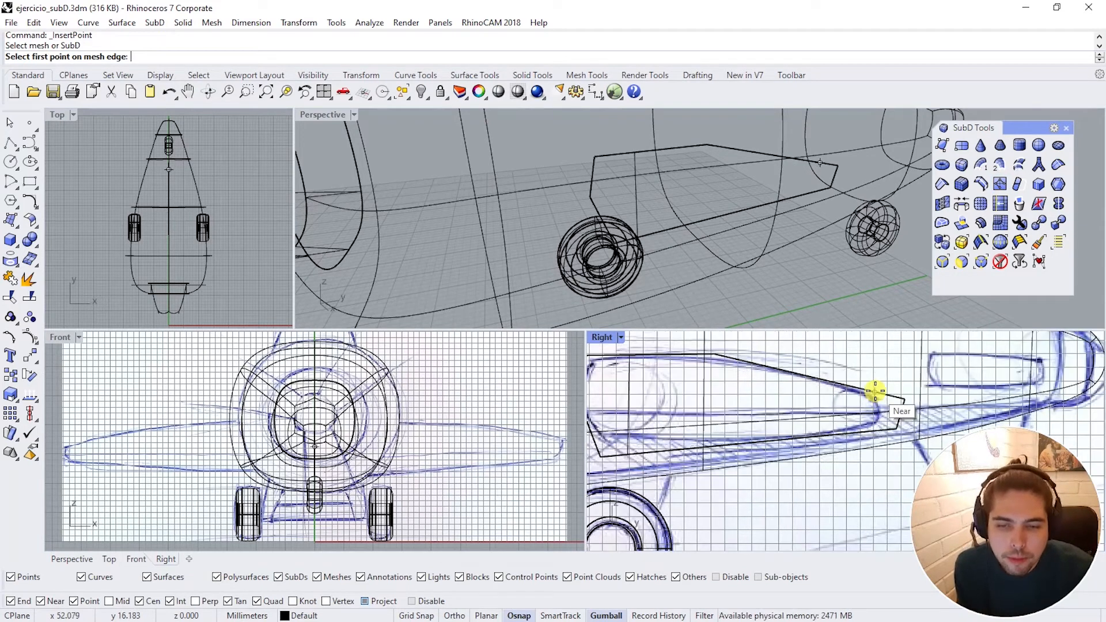
pyautogui.click(867, 390)
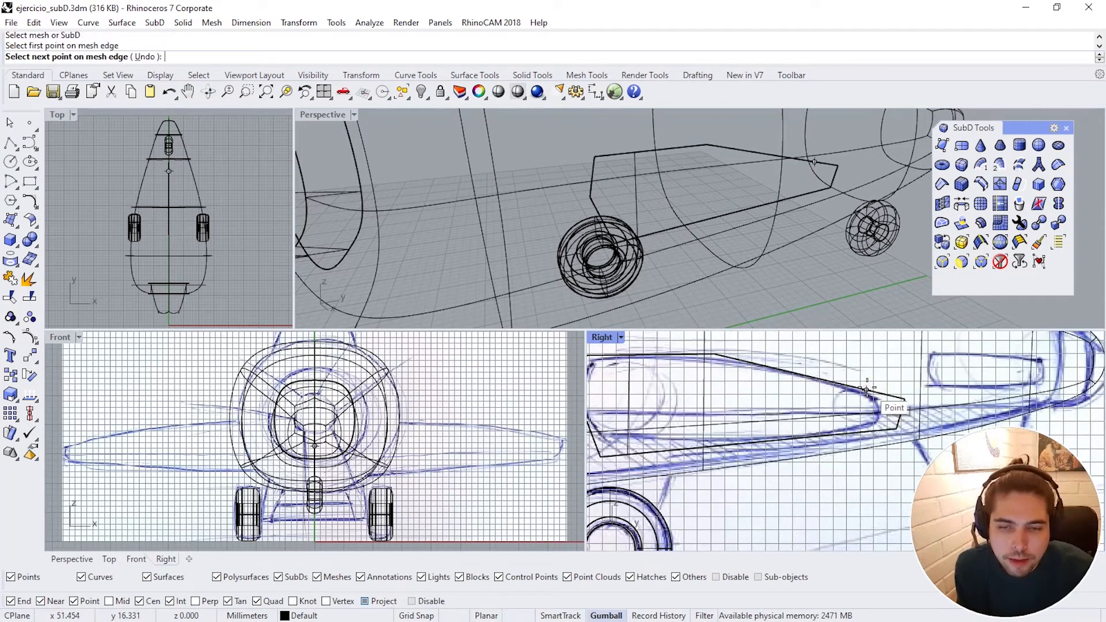
pyautogui.click(866, 433)
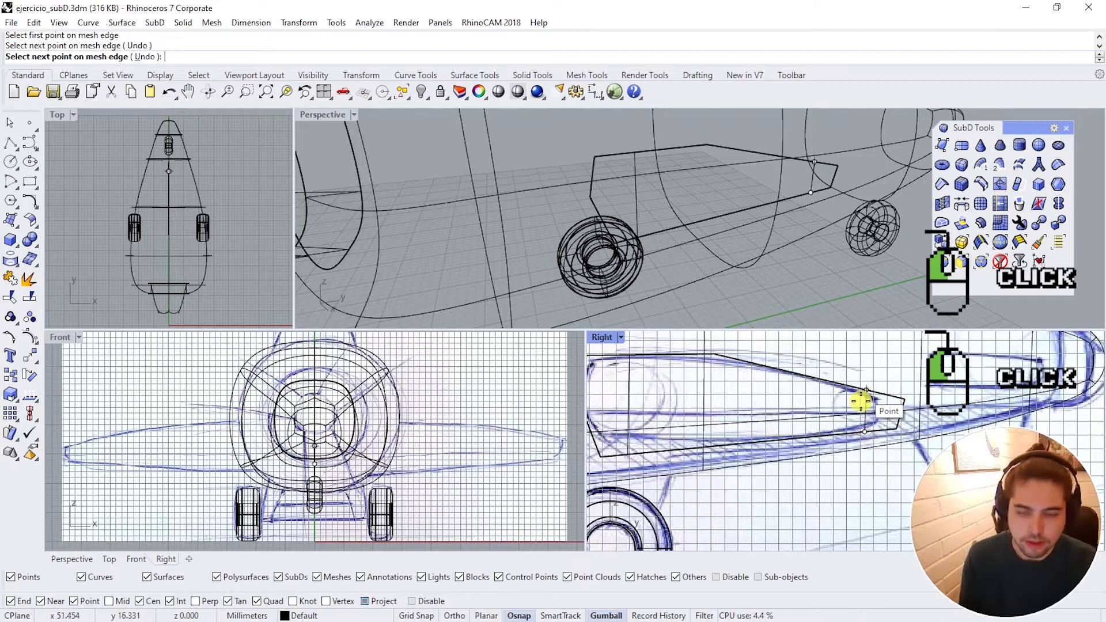
pyautogui.press('Return')
# Step: Hide the fuselage to leave the wing profile face exposed in the perspective view
pyautogui.moveTo(834, 278); pyautogui.dragTo(758, 217, button='right')
pyautogui.moveTo(841, 195); pyautogui.dragTo(795, 199, button='right')
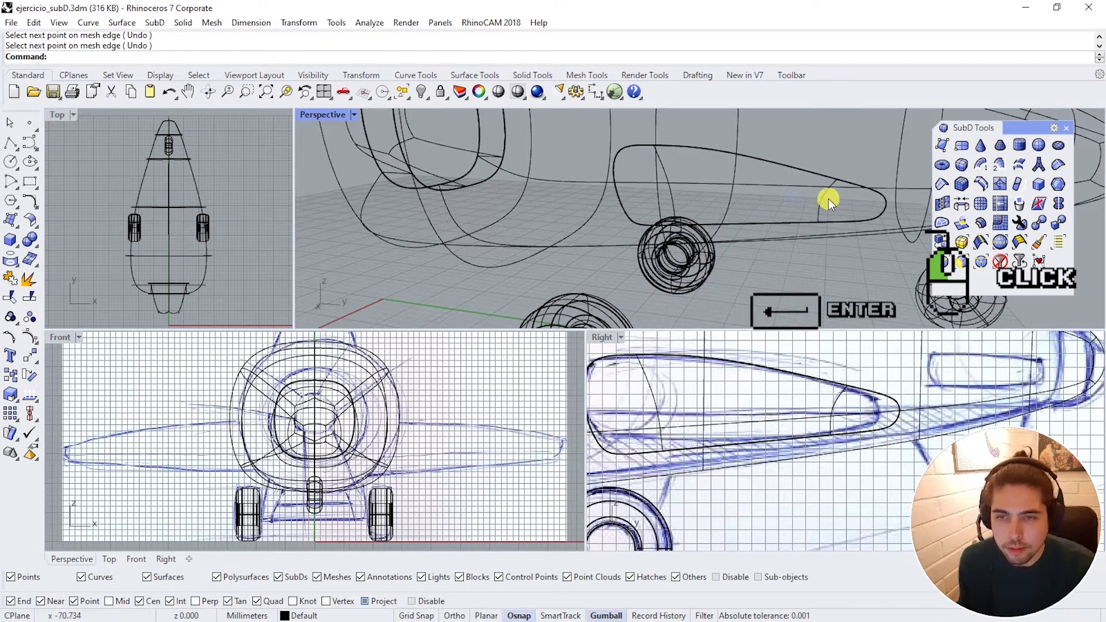
pyautogui.click(754, 143)
pyautogui.moveTo(760, 140); pyautogui.dragTo(737, 203, button='right')
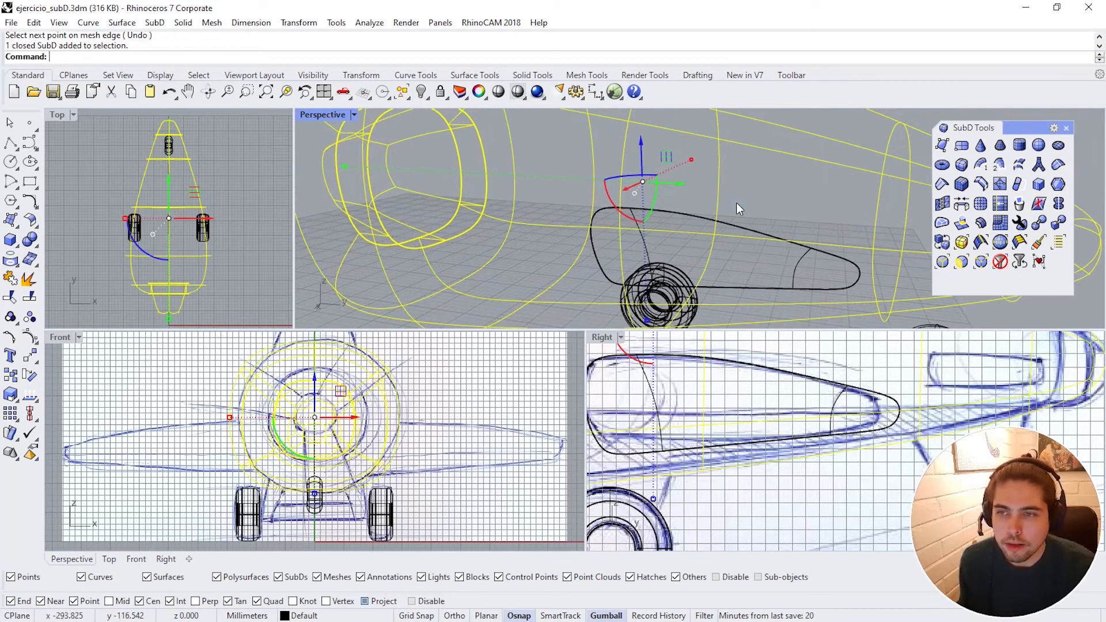
pyautogui.click(421, 92)
pyautogui.moveTo(760, 265); pyautogui.dragTo(696, 216, button='right')
# Step: Toggle the SubD display between smooth and flat to compare the wing profile's curved shape with its control cage
pyautogui.press('Tab')
pyautogui.moveTo(867, 406); pyautogui.dragTo(900, 409, button='right')
pyautogui.press('Tab')
pyautogui.press('Tab')
pyautogui.press('Tab')
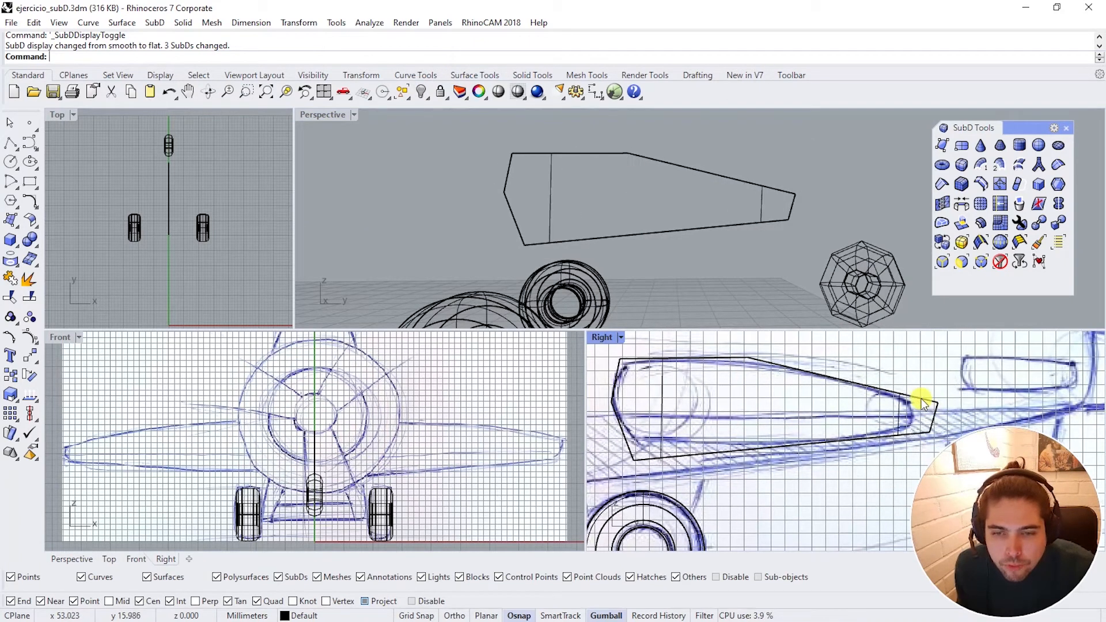
# Step: Select the wing profile's two trailing-edge vertices and move them slightly forward to the sketched wing end, in smooth display
pyautogui.click(925, 407)
pyautogui.press('Tab')
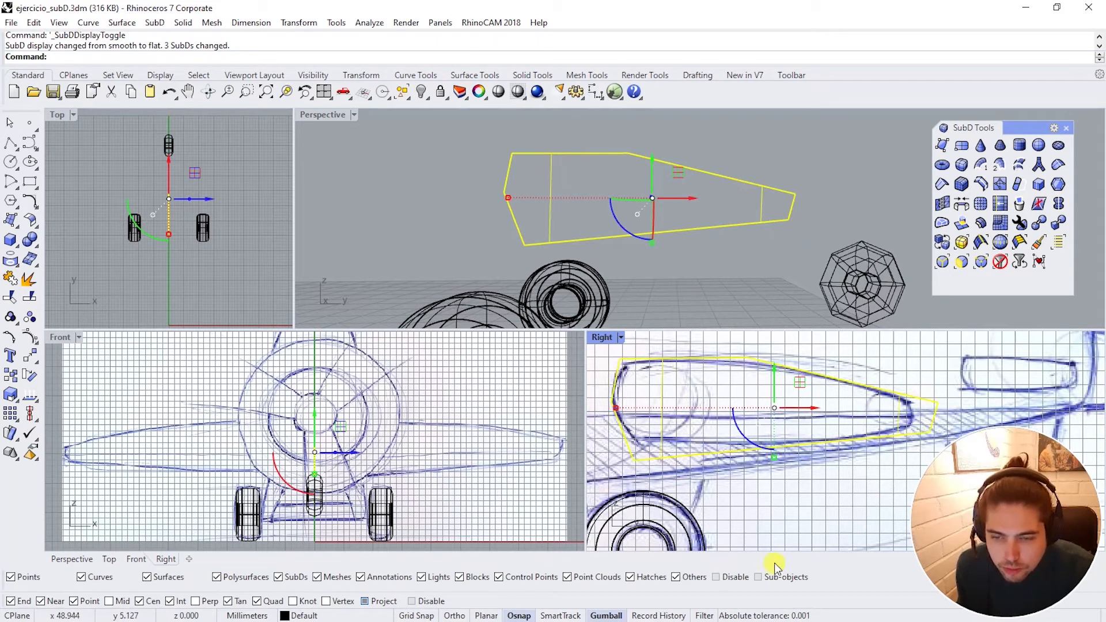
pyautogui.keyDown('ctrl'); pyautogui.keyDown('shift'); pyautogui.click(938, 401); pyautogui.keyUp('shift'); pyautogui.keyUp('ctrl')
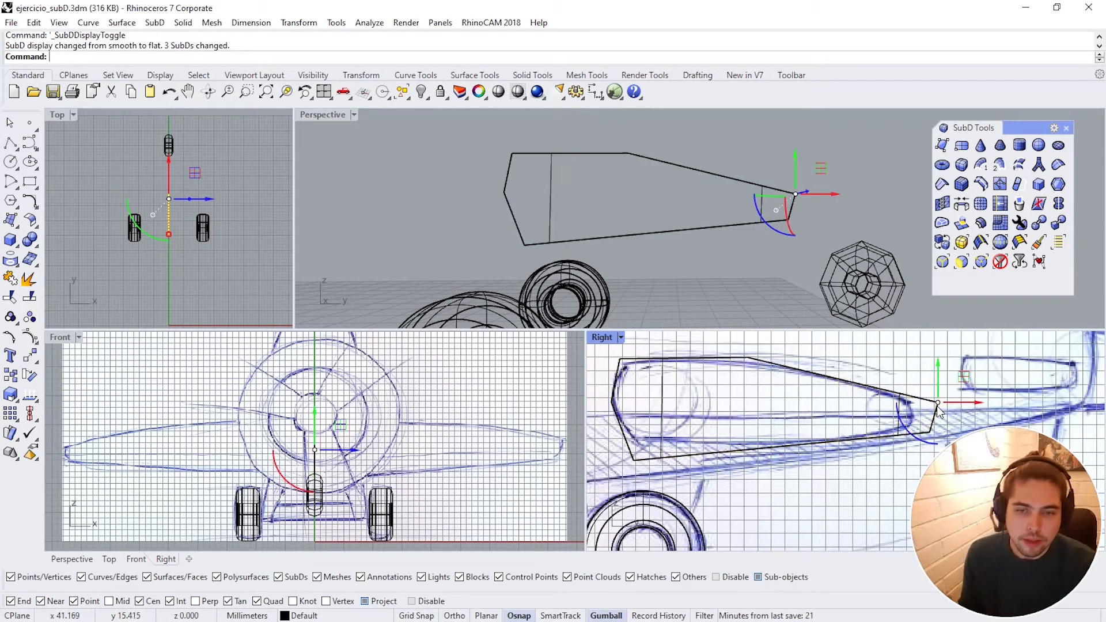
pyautogui.keyDown('ctrl'); pyautogui.keyDown('shift'); pyautogui.click(931, 433); pyautogui.keyUp('shift'); pyautogui.keyUp('ctrl')
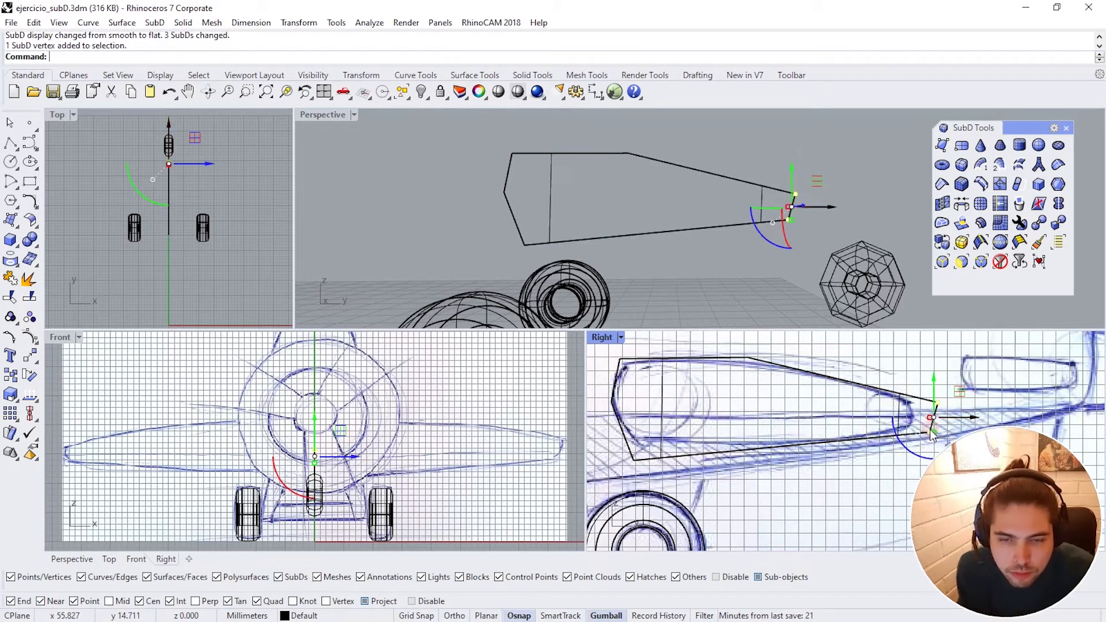
pyautogui.press('Tab')
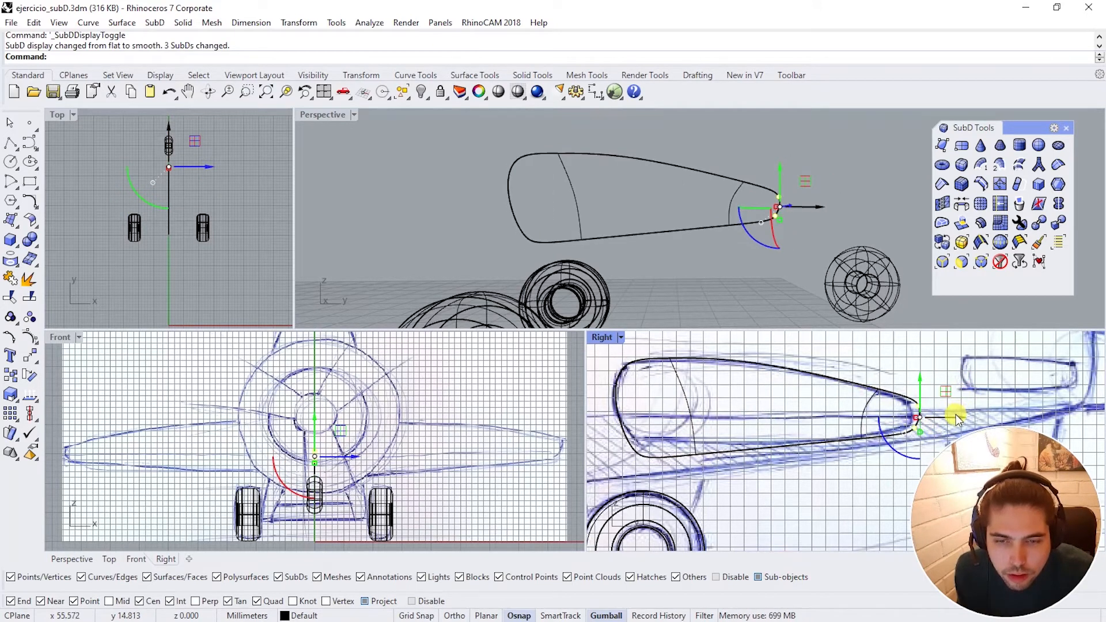
pyautogui.moveTo(956, 418); pyautogui.dragTo(951, 420)
pyautogui.scroll(3, 913, 397)
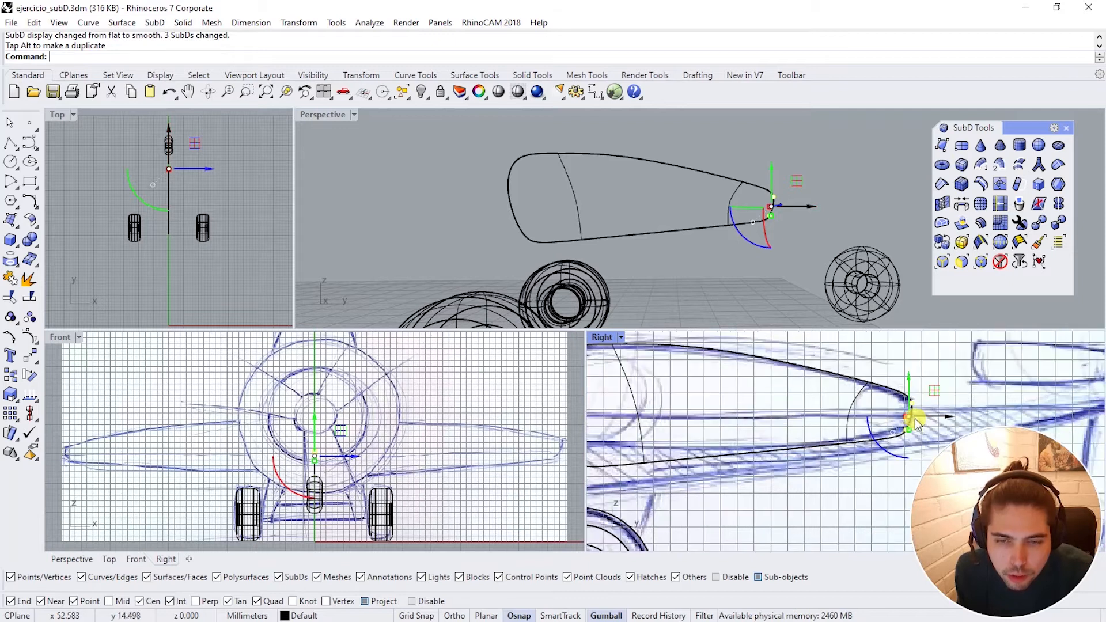
# Step: Nudge the wing profile's lower trailing corner slightly up and its upper trailing corner slightly down to fit the sketched end
pyautogui.keyDown('ctrl'); pyautogui.keyDown('shift'); pyautogui.click(906, 436); pyautogui.keyUp('shift'); pyautogui.keyUp('ctrl')
pyautogui.moveTo(895, 405); pyautogui.dragTo(896, 399)
pyautogui.click(906, 396)
pyautogui.moveTo(904, 361); pyautogui.dragTo(904, 366)
pyautogui.click(912, 411)
pyautogui.moveTo(949, 419); pyautogui.dragTo(907, 390)
pyautogui.scroll(-3, 905, 415)
pyautogui.click(877, 391)
# Step: Shift the wing profile's lower front edge rearward and its nose edge slightly forward to follow the sketch
pyautogui.moveTo(806, 430); pyautogui.dragTo(853, 437, button='right')
pyautogui.click(709, 466)
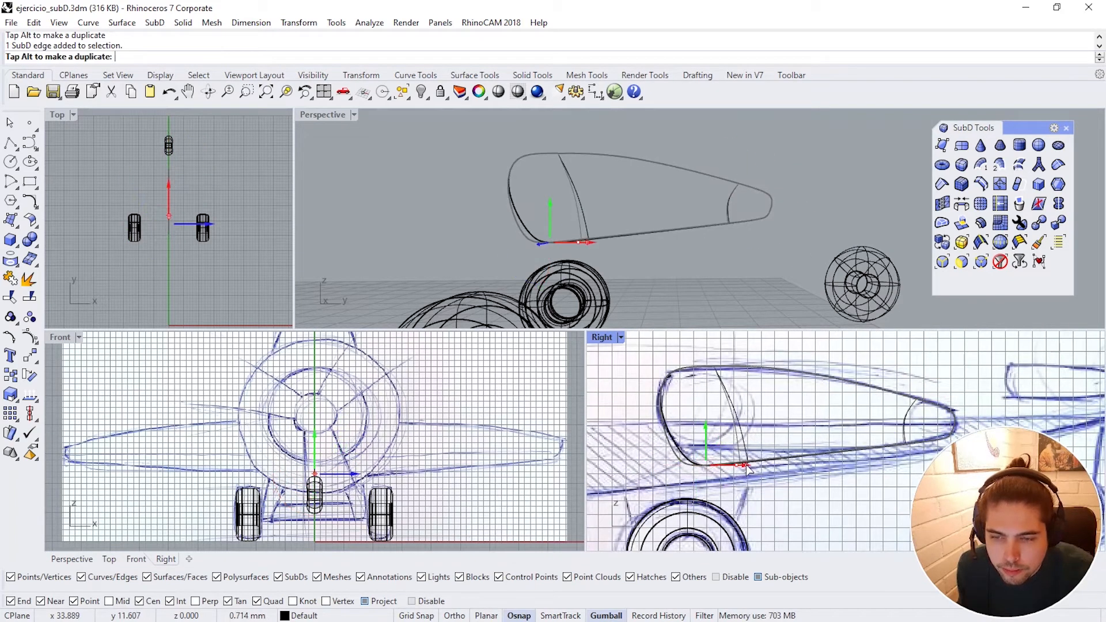
pyautogui.click(665, 413)
pyautogui.moveTo(687, 415); pyautogui.dragTo(683, 415)
pyautogui.moveTo(683, 414); pyautogui.dragTo(681, 415)
pyautogui.click(689, 367)
pyautogui.moveTo(717, 368); pyautogui.dragTo(698, 379, button='right')
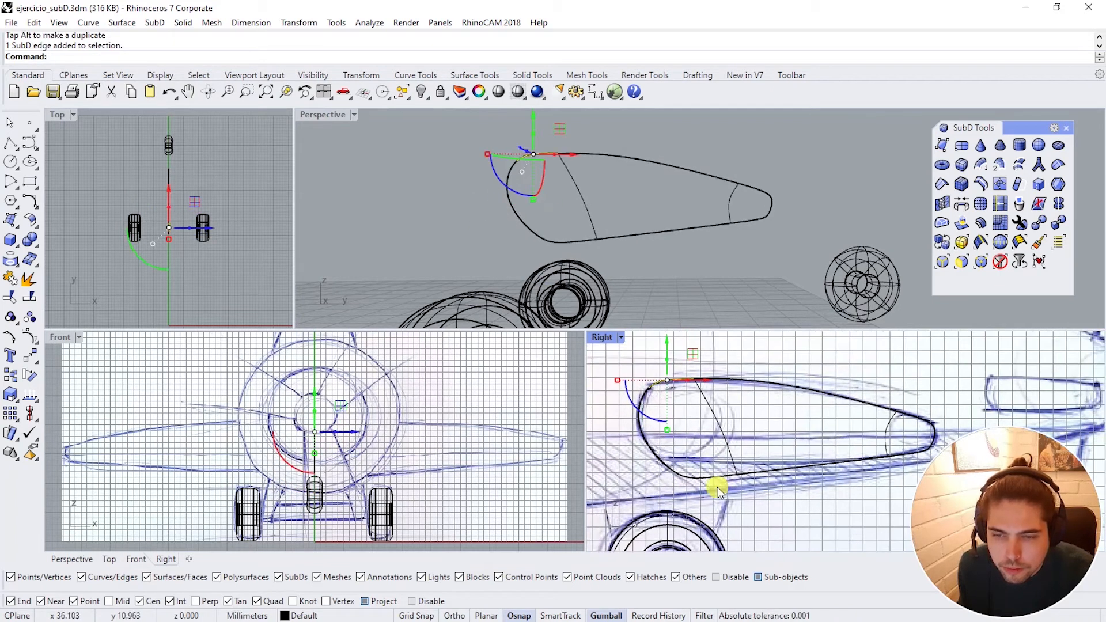
# Step: Raise the wing profile's lower front vertex slightly in flat SubD display, and return to smooth display
pyautogui.click(717, 483)
pyautogui.click(670, 464)
pyautogui.moveTo(701, 472); pyautogui.dragTo(707, 466, button='right')
pyautogui.press('Tab')
pyautogui.scroll(5, 690, 479)
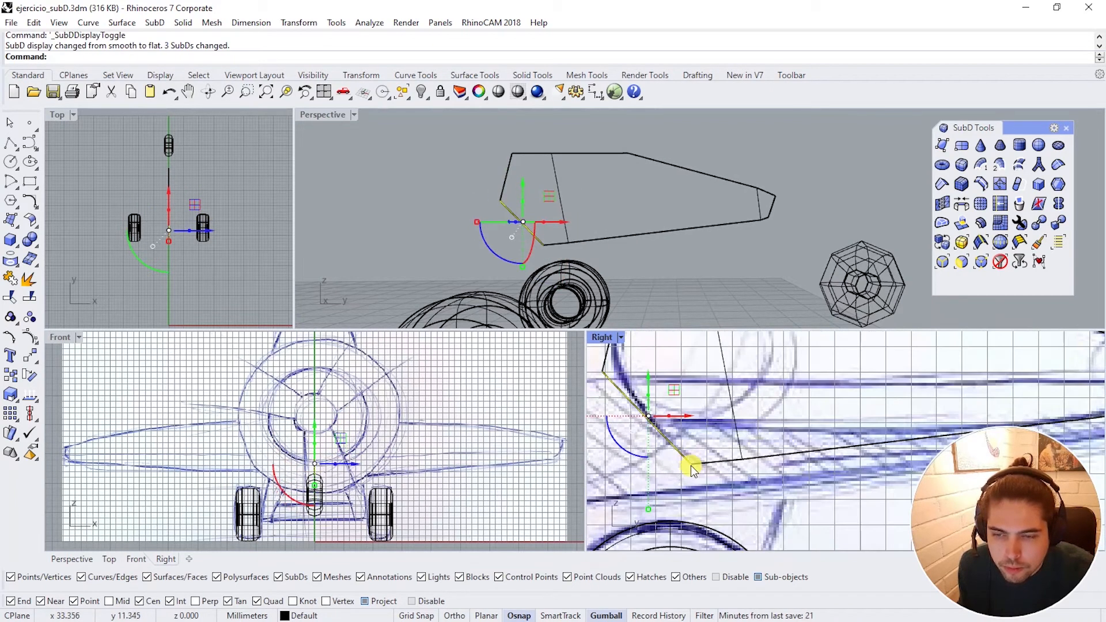
pyautogui.click(690, 465)
pyautogui.moveTo(693, 429); pyautogui.dragTo(693, 420)
pyautogui.press('Tab')
pyautogui.scroll(-3, 697, 409)
pyautogui.moveTo(707, 382); pyautogui.dragTo(689, 415, button='right')
# Step: Try to move the wing profile's upper front corner rearward in flat display, undo it, and return to smooth display
pyautogui.click(679, 358)
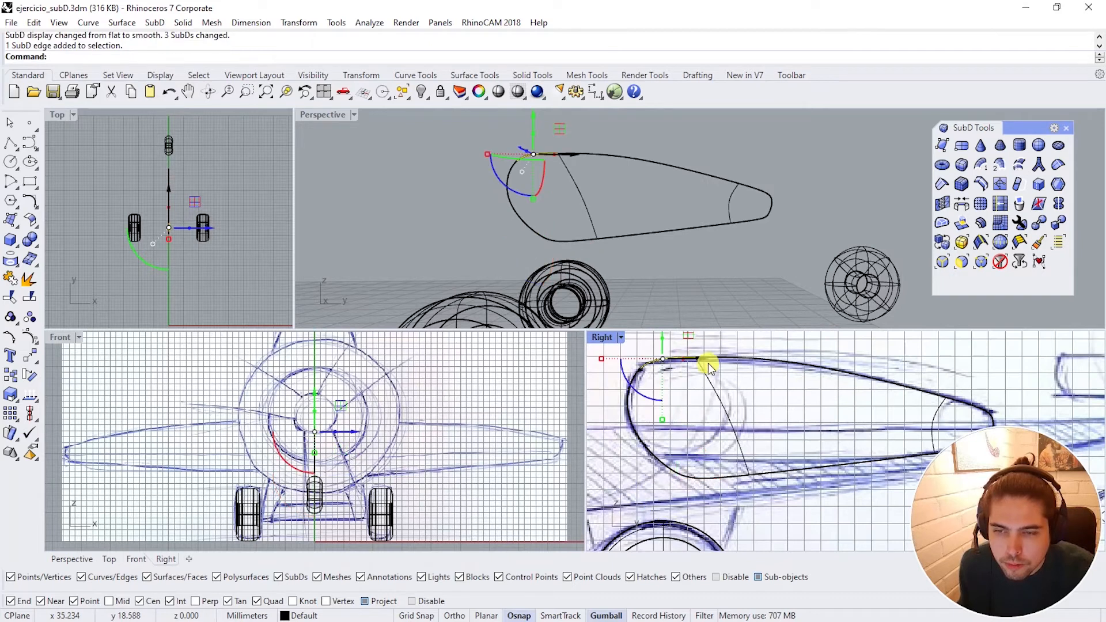
pyautogui.press('Tab')
pyautogui.moveTo(635, 358); pyautogui.dragTo(680, 358)
pyautogui.hotkey('ctrl', 'z')
pyautogui.click(634, 358)
pyautogui.press('Tab')
pyautogui.moveTo(739, 359); pyautogui.dragTo(715, 362, button='right')
pyautogui.click(702, 370)
pyautogui.click(790, 400)
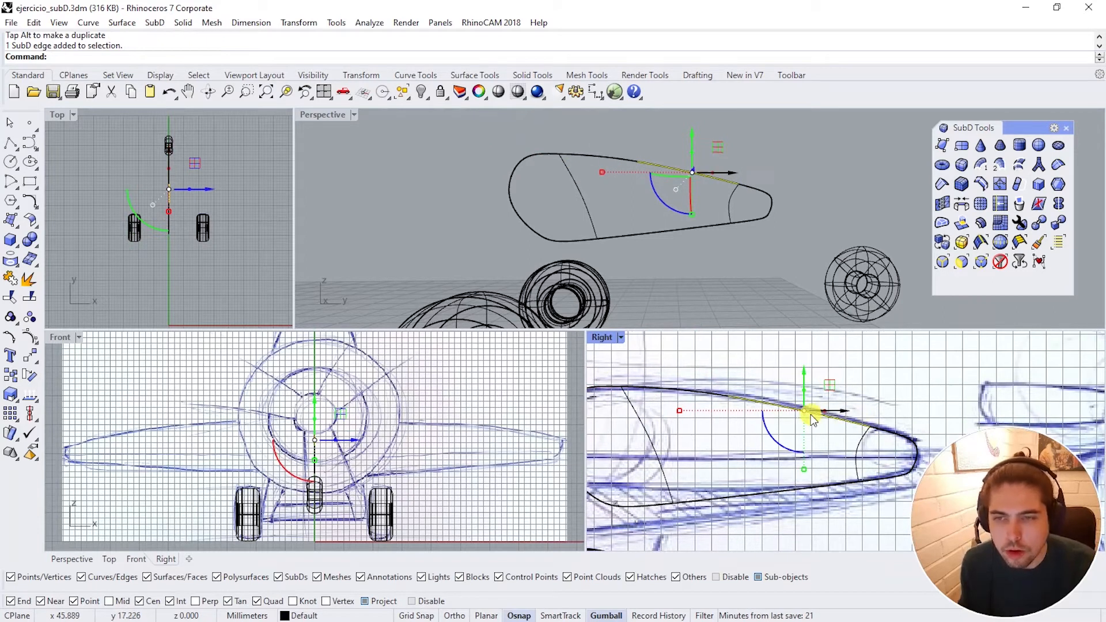
# Step: Clear the selection, show the hidden fuselage again, and set the perspective view to Shaded display
pyautogui.moveTo(698, 237); pyautogui.dragTo(765, 239, button='right')
pyautogui.scroll(-10, 765, 240)
pyautogui.click(760, 170)
pyautogui.moveTo(757, 169); pyautogui.dragTo(733, 223, button='right')
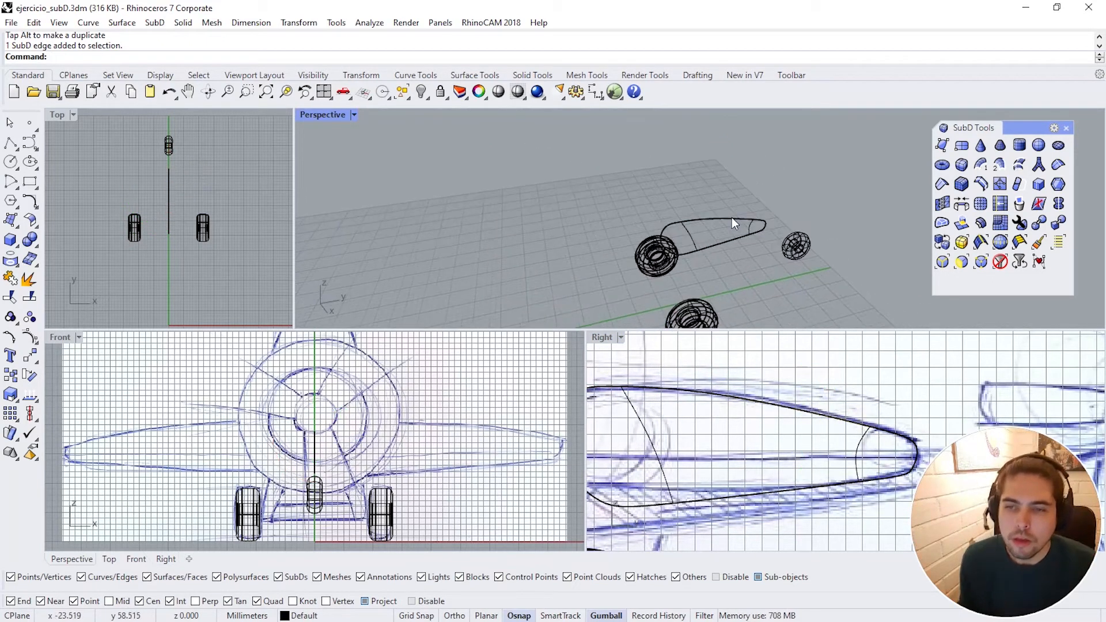
pyautogui.click(422, 92)
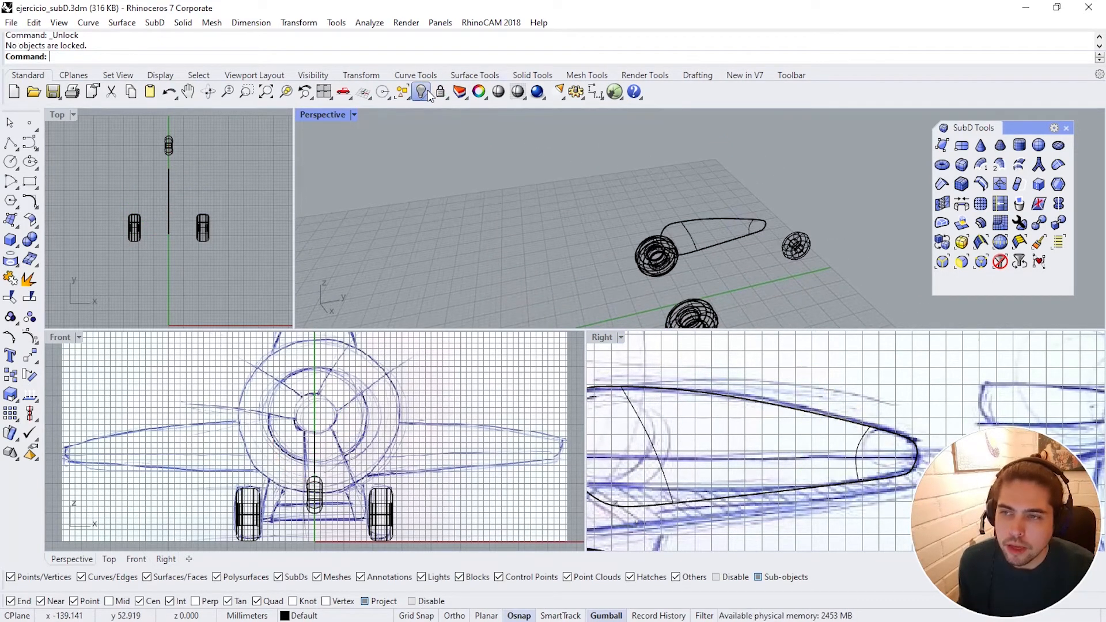
pyautogui.rightClick(426, 93)
pyautogui.click(518, 93)
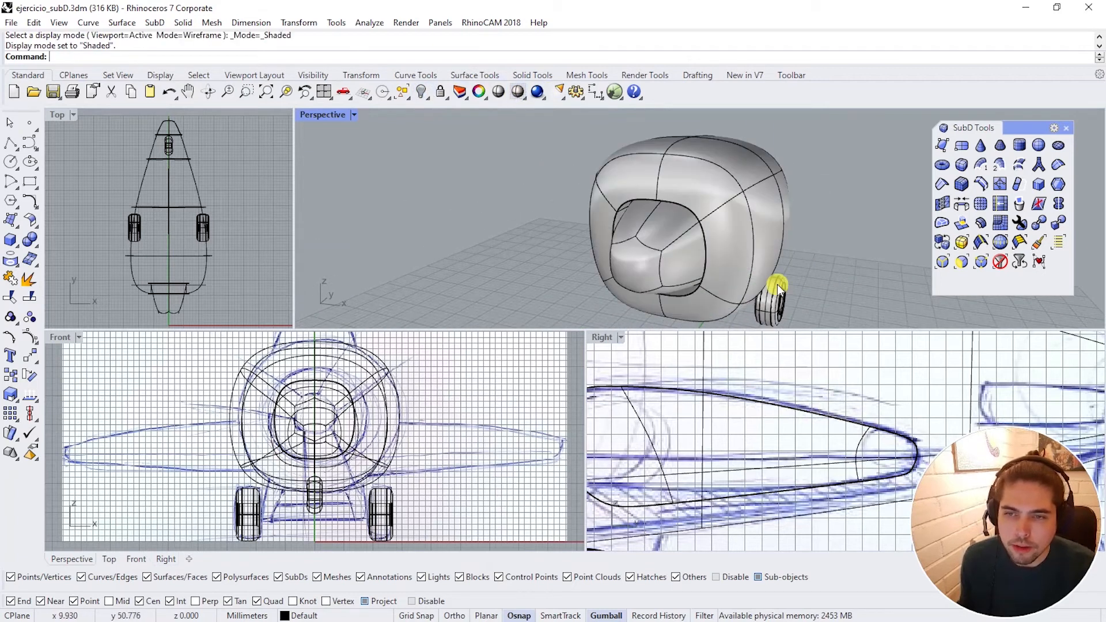
pyautogui.moveTo(778, 288); pyautogui.dragTo(776, 255, button='right')
pyautogui.scroll(-3, 853, 443)
# Step: Select the whole wing profile and extrude it sideways from the fuselage centre to about the sketched wing tip
pyautogui.moveTo(870, 445); pyautogui.dragTo(848, 450, button='right')
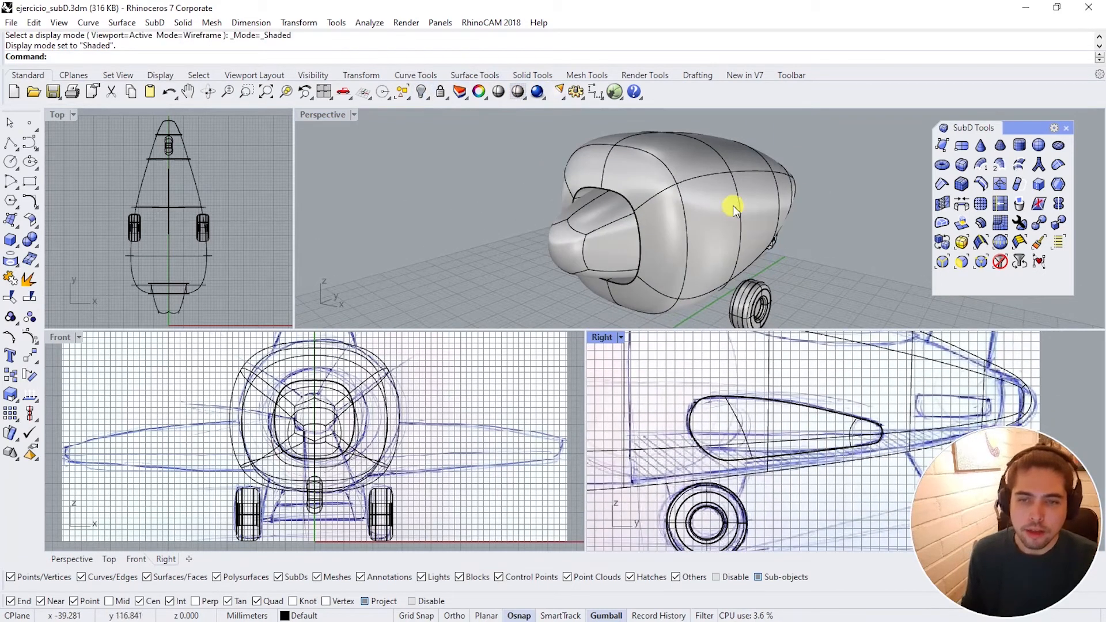
pyautogui.click(738, 400)
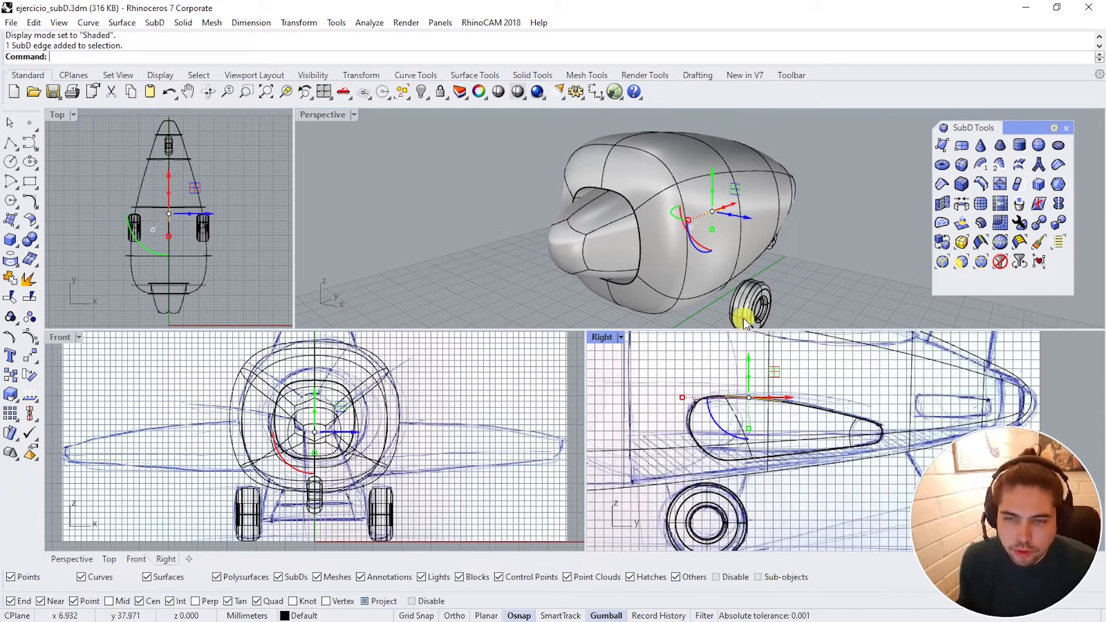
pyautogui.moveTo(743, 318); pyautogui.dragTo(735, 289, button='right')
pyautogui.click(746, 396)
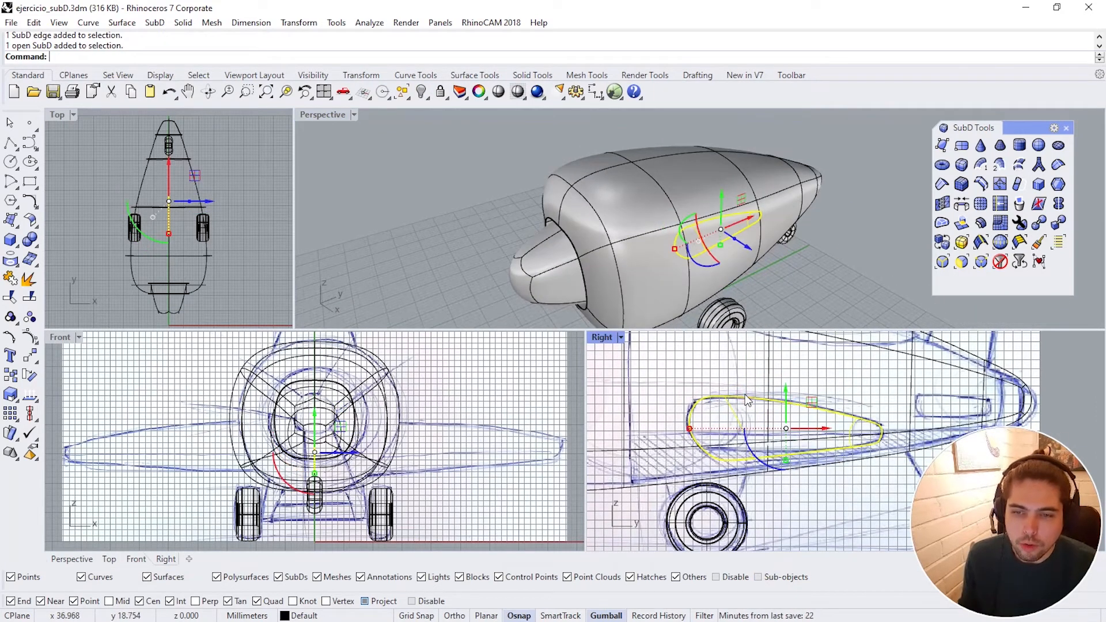
pyautogui.scroll(5, 743, 234)
pyautogui.scroll(-5, 737, 210)
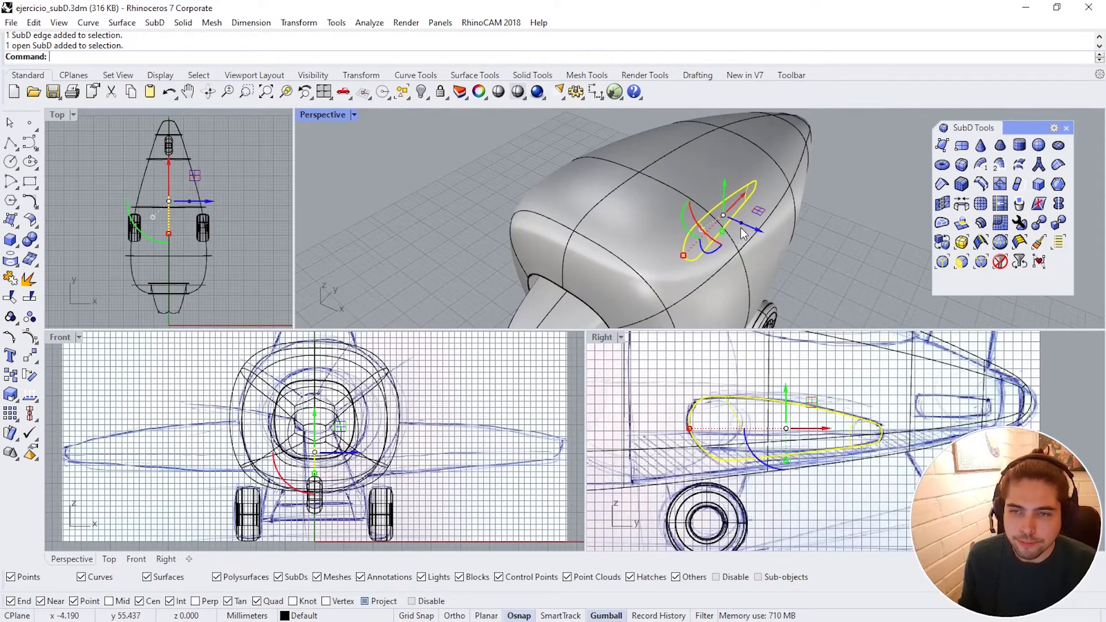
pyautogui.scroll(5, 708, 220)
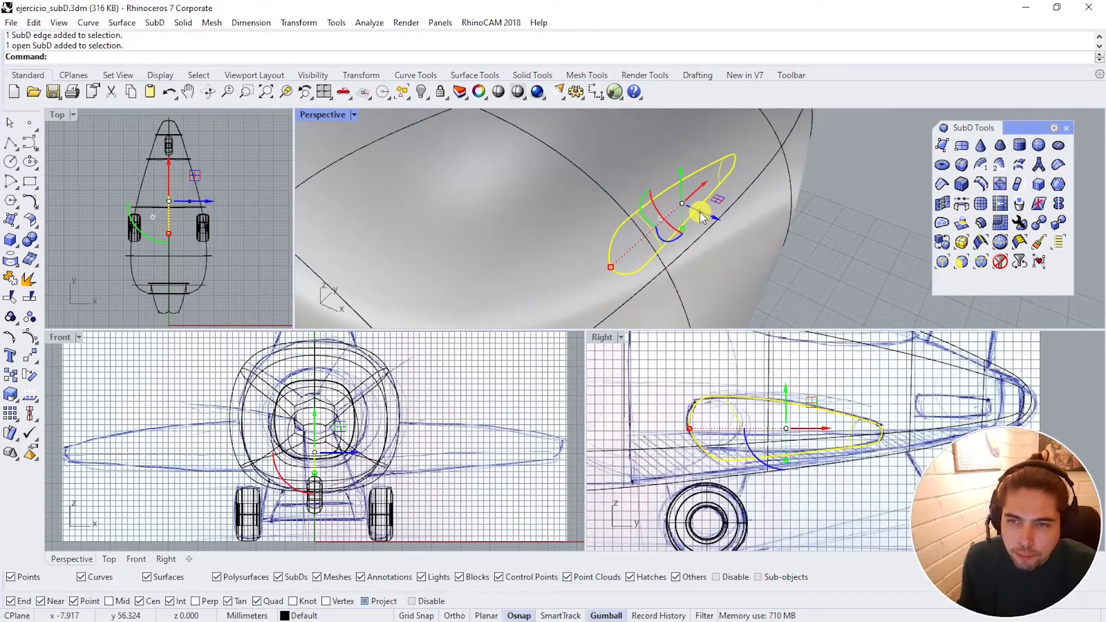
pyautogui.moveTo(700, 216); pyautogui.dragTo(1035, 297)
pyautogui.scroll(-3, 1077, 321)
pyautogui.scroll(-2, 1072, 321)
pyautogui.scroll(-2, 749, 248)
pyautogui.moveTo(773, 277); pyautogui.dragTo(531, 188, button='right')
pyautogui.moveTo(452, 507); pyautogui.dragTo(419, 510, button='right')
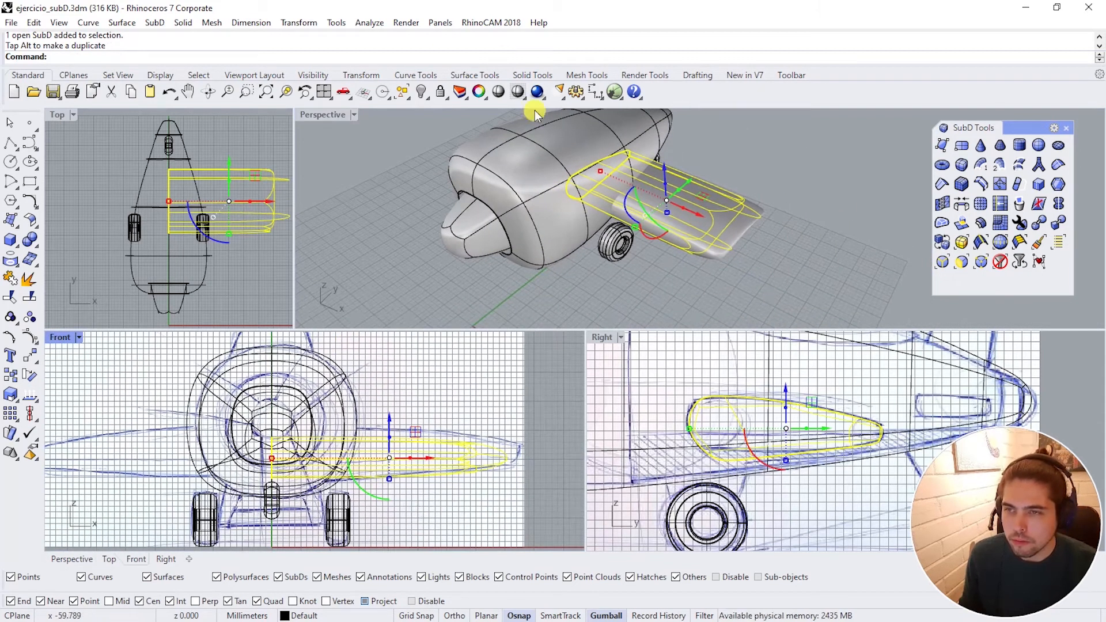
# Step: Set the Front view to Shaded display and compare the extruded wing with the sketched wing outline
pyautogui.click(518, 92)
pyautogui.click(493, 525)
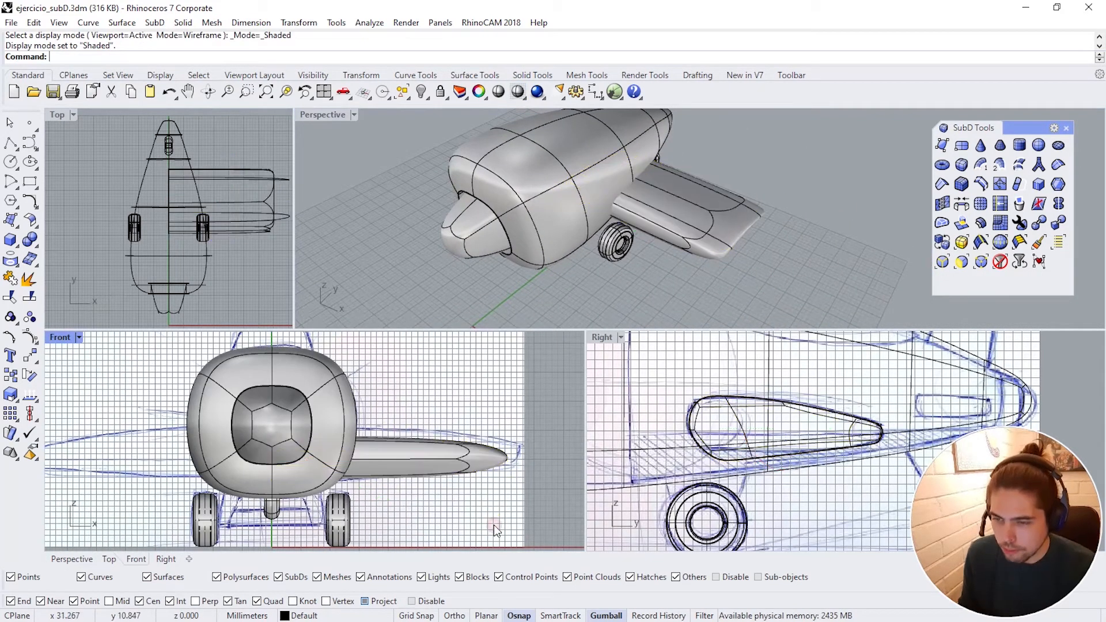
pyautogui.scroll(-3, 420, 494)
pyautogui.click(400, 480)
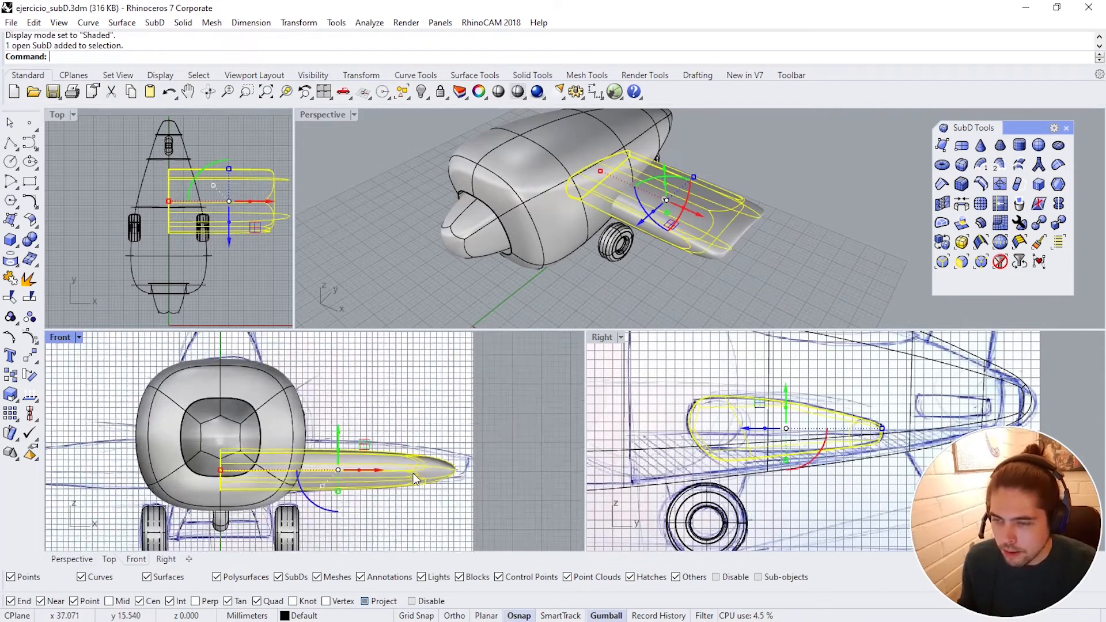
pyautogui.scroll(3, 453, 477)
pyautogui.moveTo(341, 491); pyautogui.dragTo(432, 479, button='right')
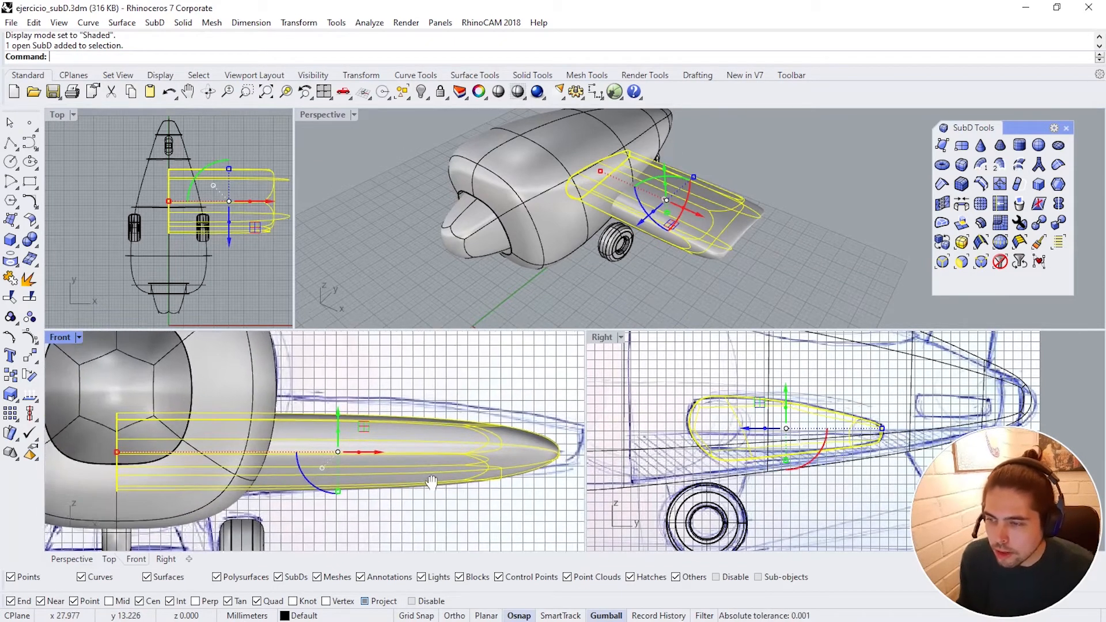
pyautogui.scroll(-2, 432, 479)
# Step: Examine the rounded wing tip in perspective, comparing its smooth shape with the flat control cage
pyautogui.moveTo(732, 262)
pyautogui.mouseDown(button='right')
pyautogui.moveTo(813, 216)
pyautogui.moveTo(717, 247)
pyautogui.mouseUp(button='right')
pyautogui.click(813, 215)
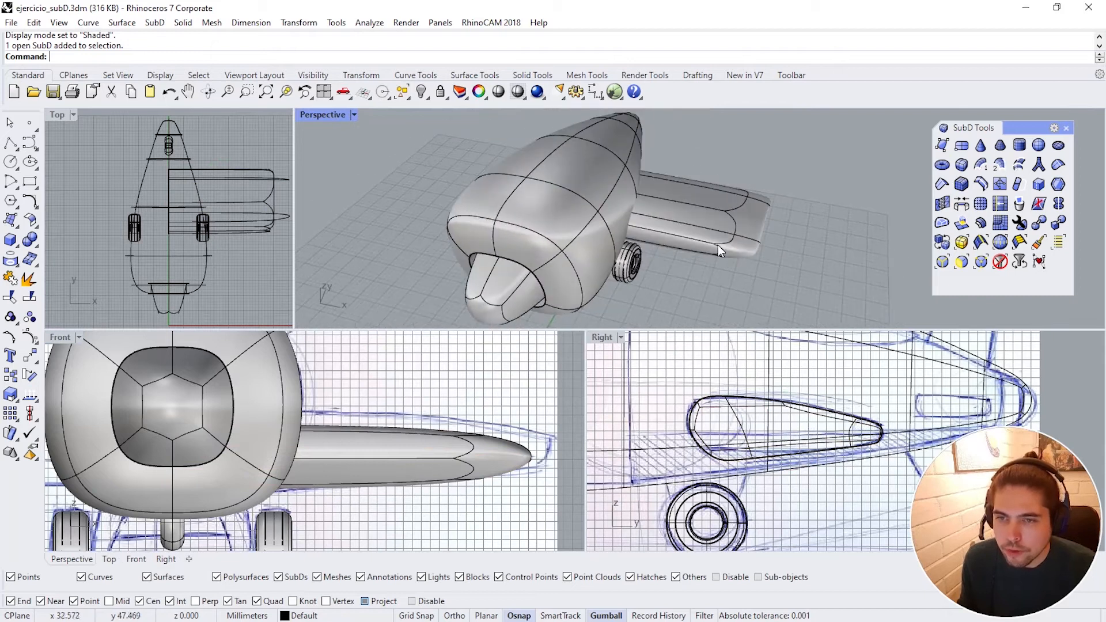
pyautogui.scroll(3, 762, 198)
pyautogui.scroll(-1, 724, 233)
pyautogui.click(739, 255)
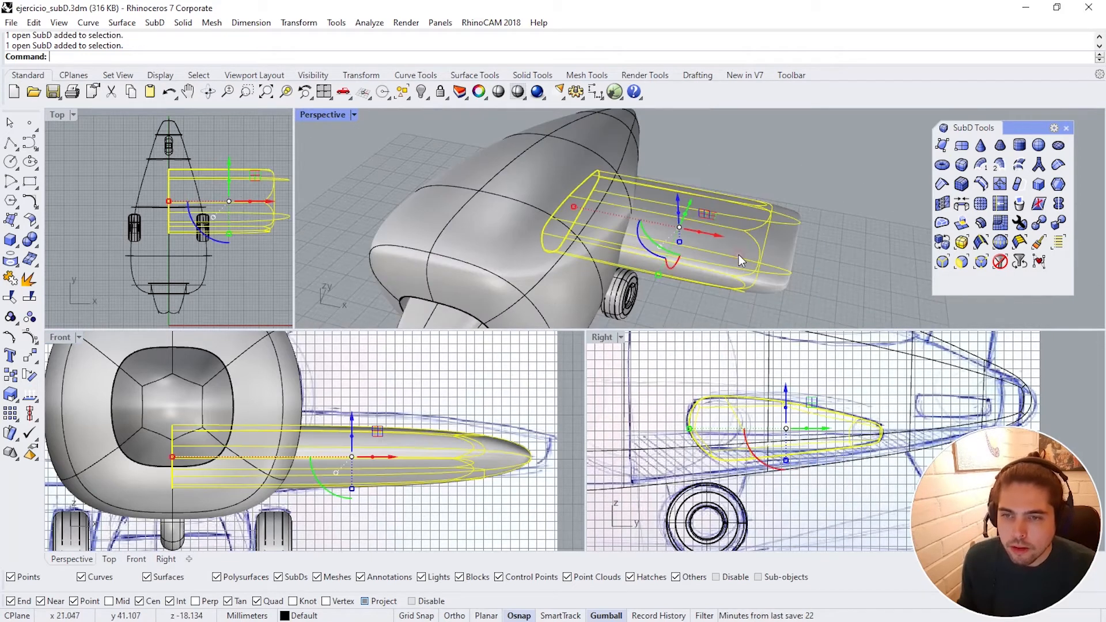
pyautogui.moveTo(541, 496); pyautogui.dragTo(488, 496, button='right')
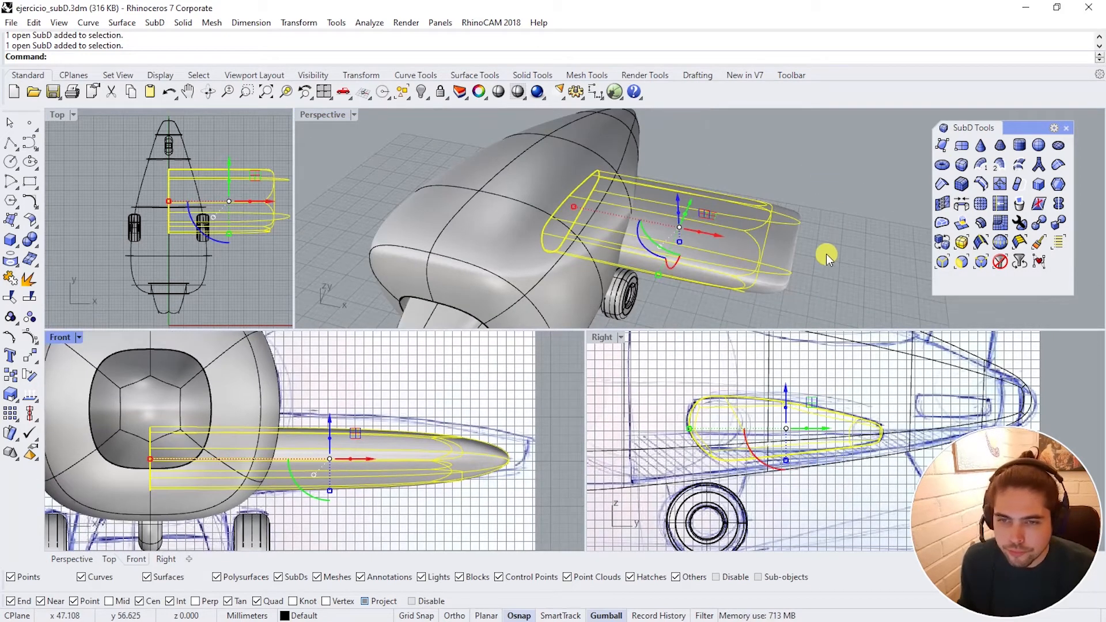
pyautogui.click(837, 185)
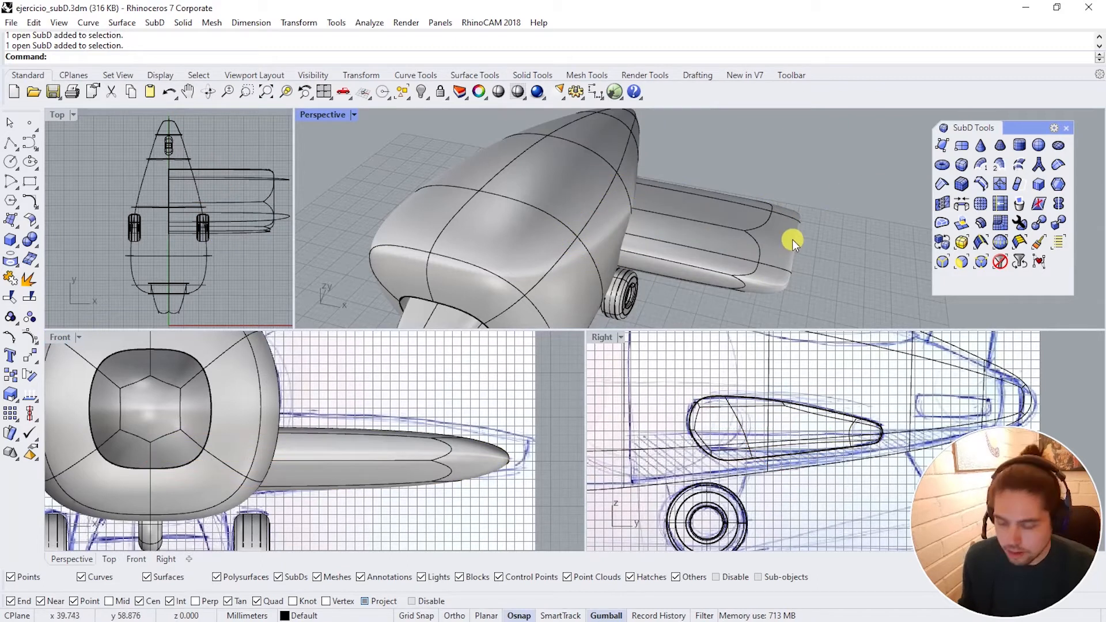
pyautogui.press('Tab')
pyautogui.moveTo(793, 237); pyautogui.dragTo(735, 230, button='right')
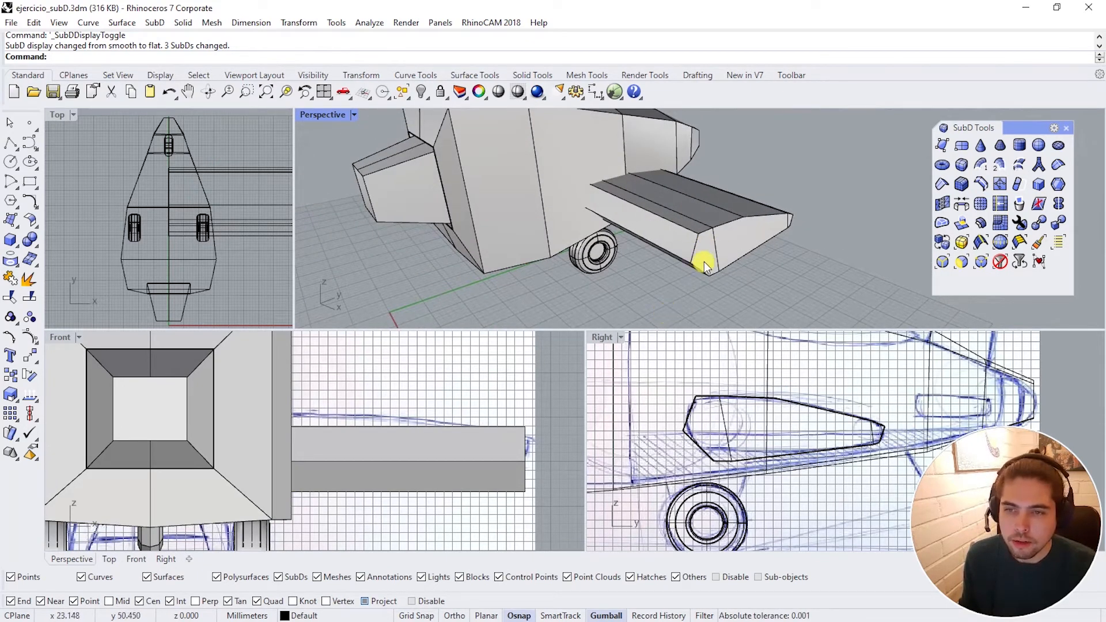
pyautogui.press('Tab')
pyautogui.moveTo(671, 245); pyautogui.dragTo(833, 298, button='right')
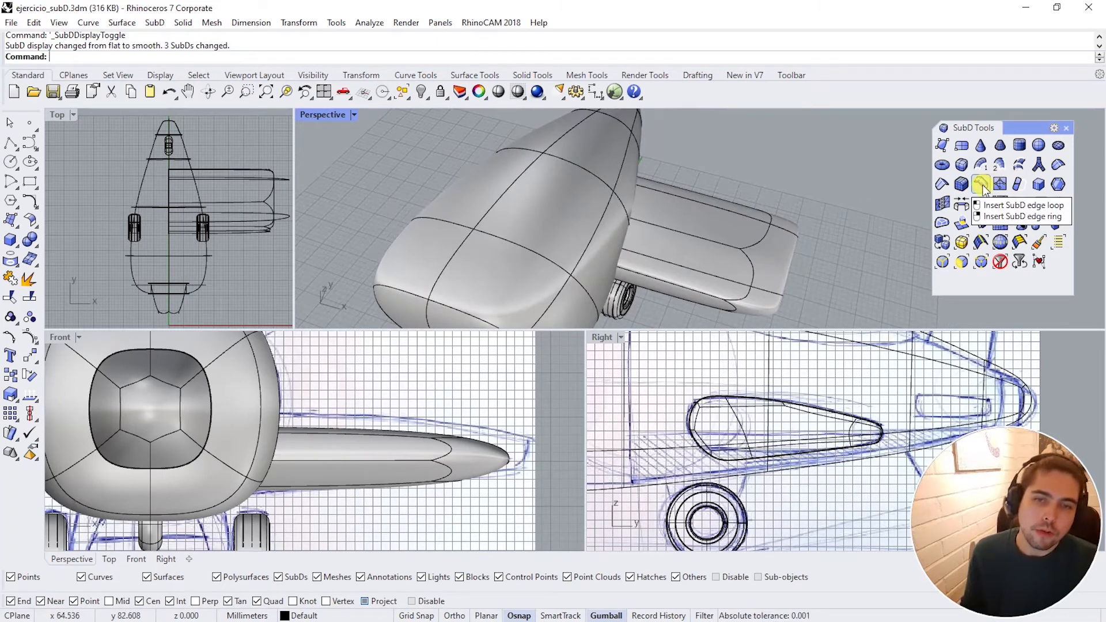
# Step: Insert a full SubD edge ring across the wing's spanwise edges, placed near the wing tip
pyautogui.rightClick(981, 184)
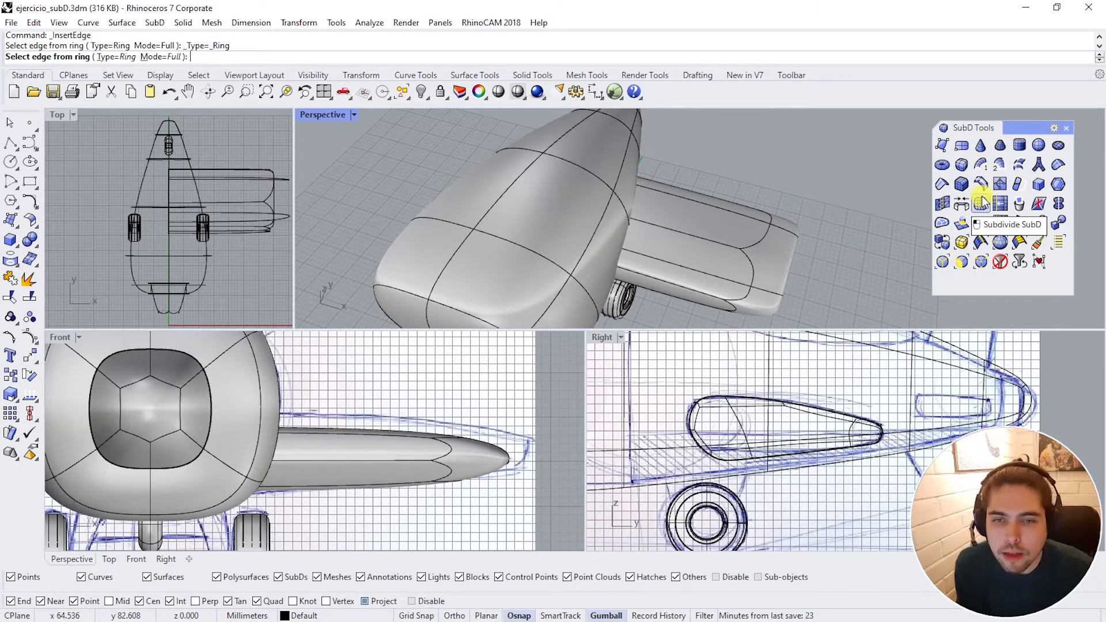
pyautogui.moveTo(731, 266); pyautogui.dragTo(779, 257, button='right')
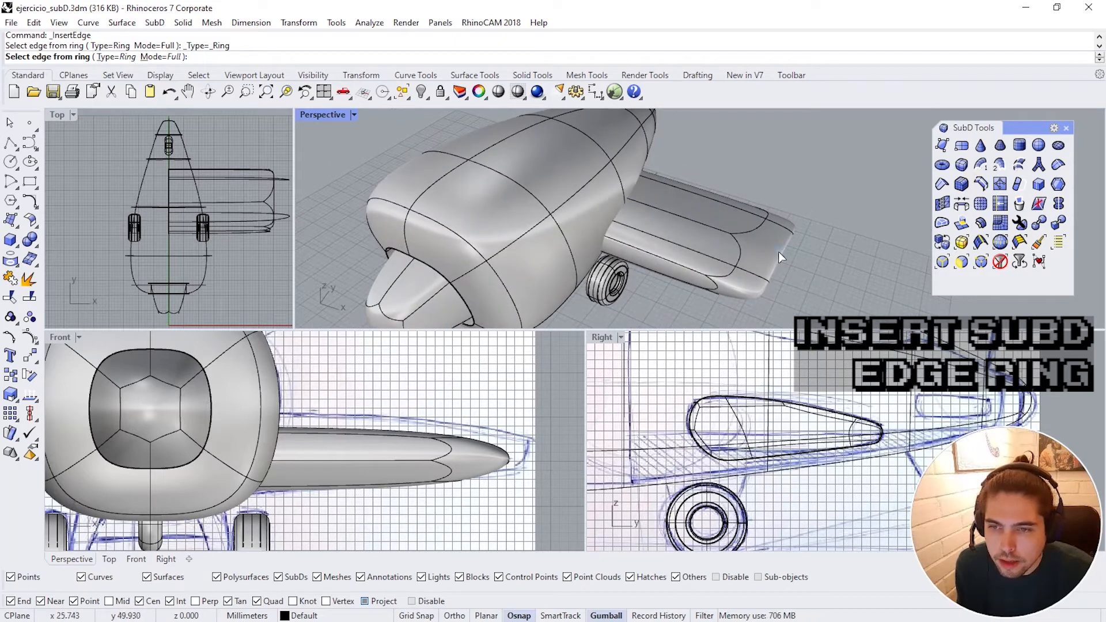
pyautogui.click(695, 251)
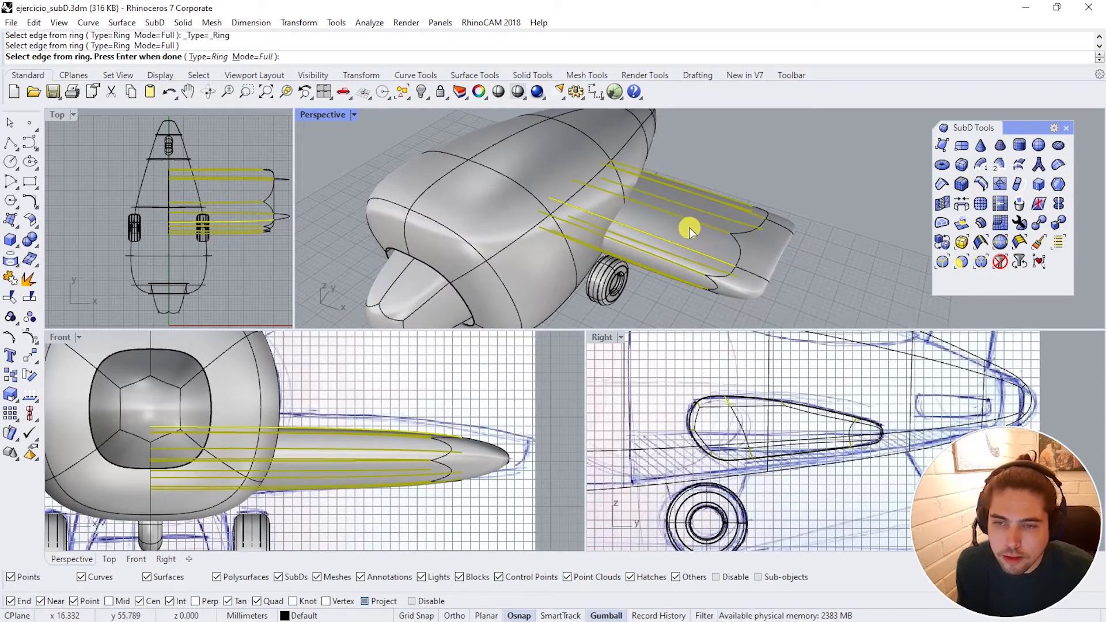
pyautogui.press('Return')
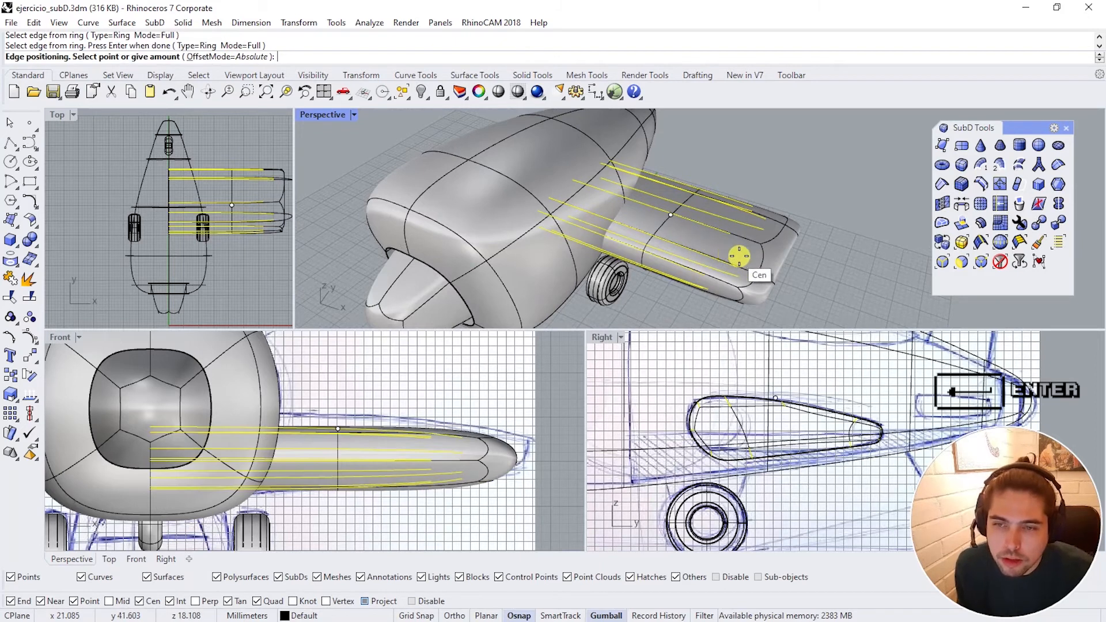
pyautogui.click(774, 258)
# Step: Turn on sub-object selection and inspect the wing tip and its added edge ring in flat display
pyautogui.moveTo(774, 257); pyautogui.dragTo(657, 256, button='right')
pyautogui.press('Tab')
pyautogui.moveTo(601, 235); pyautogui.dragTo(647, 180, button='right')
pyautogui.click(650, 198)
pyautogui.click(771, 575)
pyautogui.moveTo(737, 296); pyautogui.dragTo(794, 285, button='right')
pyautogui.click(793, 284)
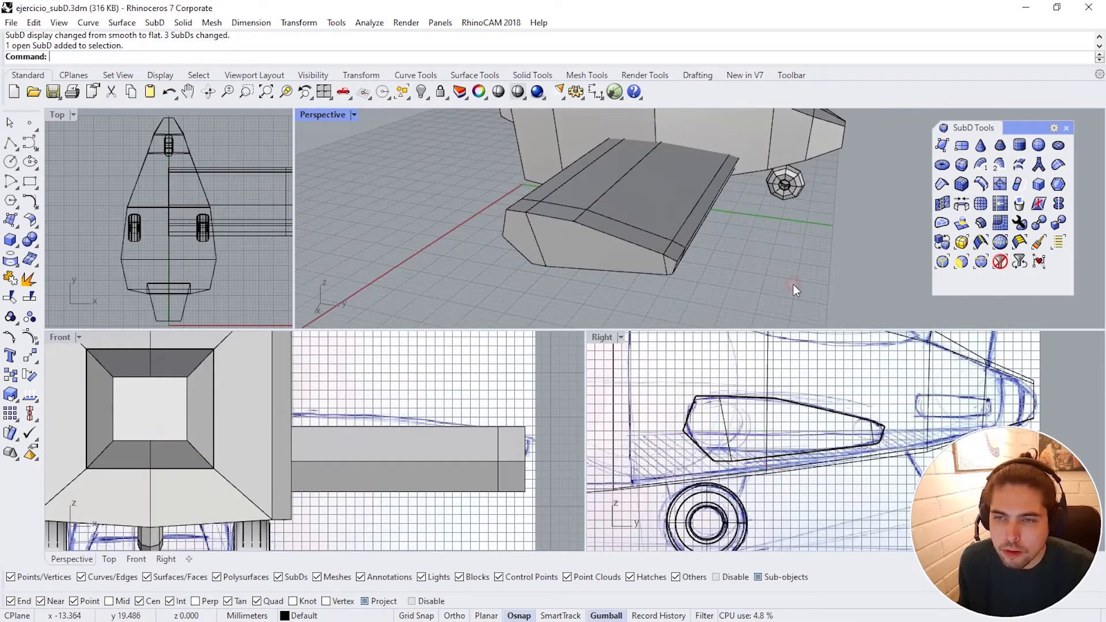
pyautogui.moveTo(806, 254); pyautogui.dragTo(674, 199, button='right')
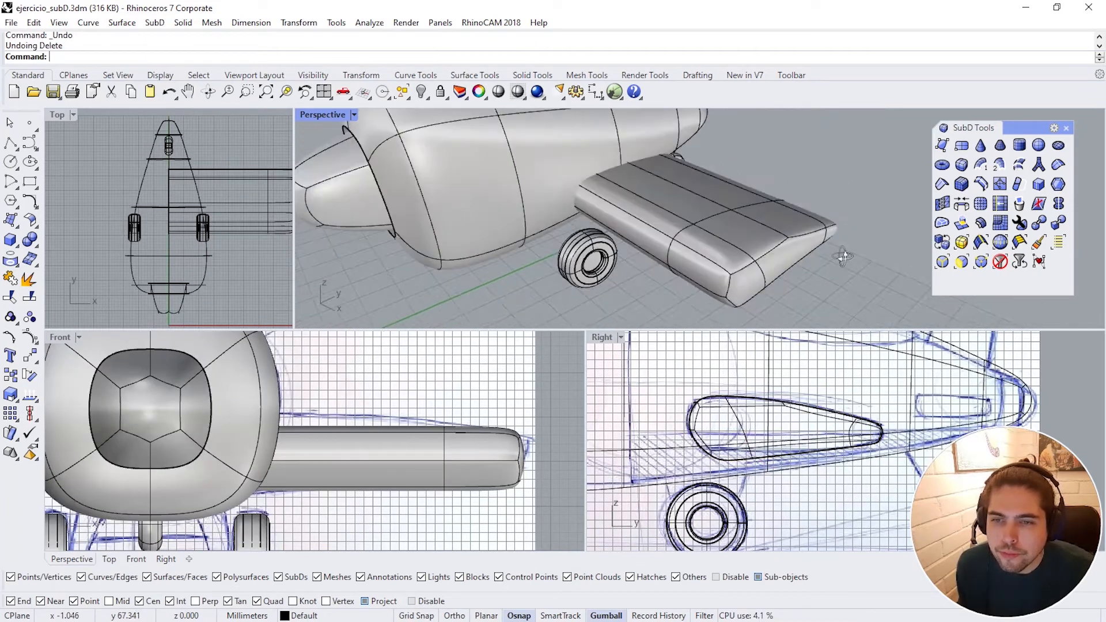
# Step: Select the three faces closing the wing tip and rotate them about the vertical axis to slant the tip
pyautogui.scroll(-3, 743, 259)
pyautogui.click(641, 298)
pyautogui.click(534, 251)
pyautogui.keyDown('shift'); pyautogui.click(601, 240); pyautogui.keyUp('shift')
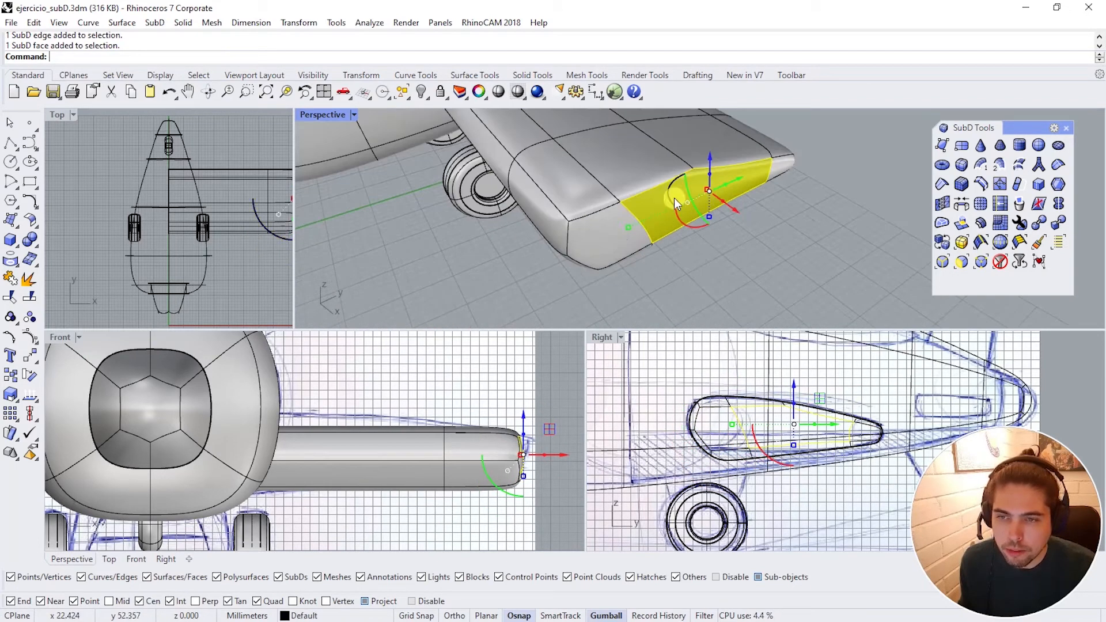
pyautogui.keyDown('shift'); pyautogui.click(784, 168); pyautogui.keyUp('shift')
pyautogui.keyDown('shift'); pyautogui.click(785, 163); pyautogui.keyUp('shift')
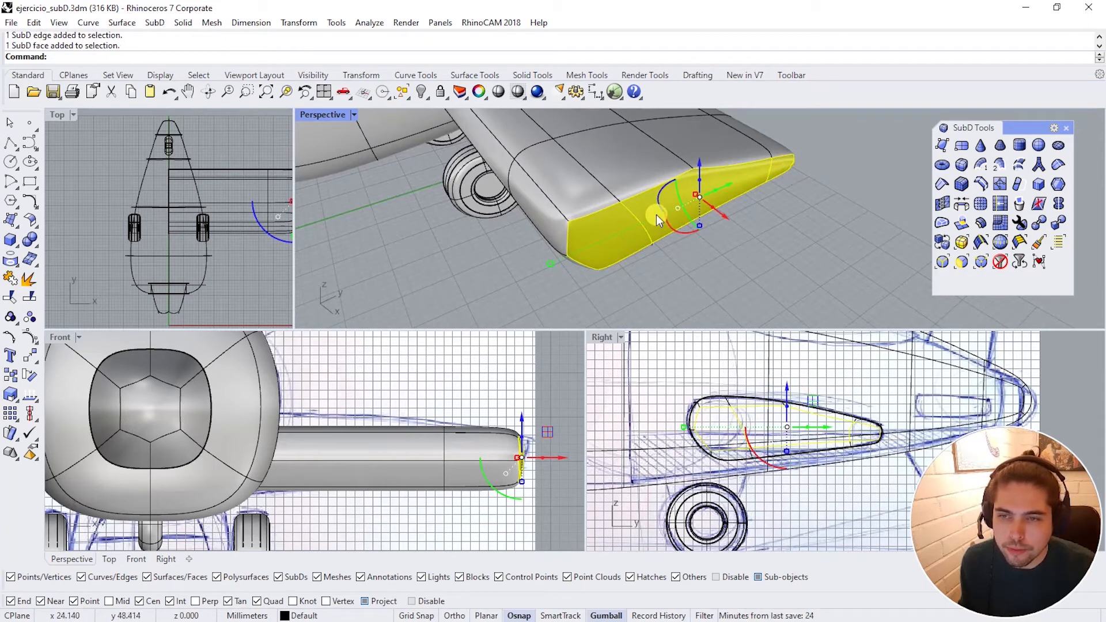
pyautogui.moveTo(659, 201); pyautogui.dragTo(664, 209)
pyautogui.scroll(-5, 664, 209)
pyautogui.moveTo(664, 209); pyautogui.dragTo(626, 220, button='right')
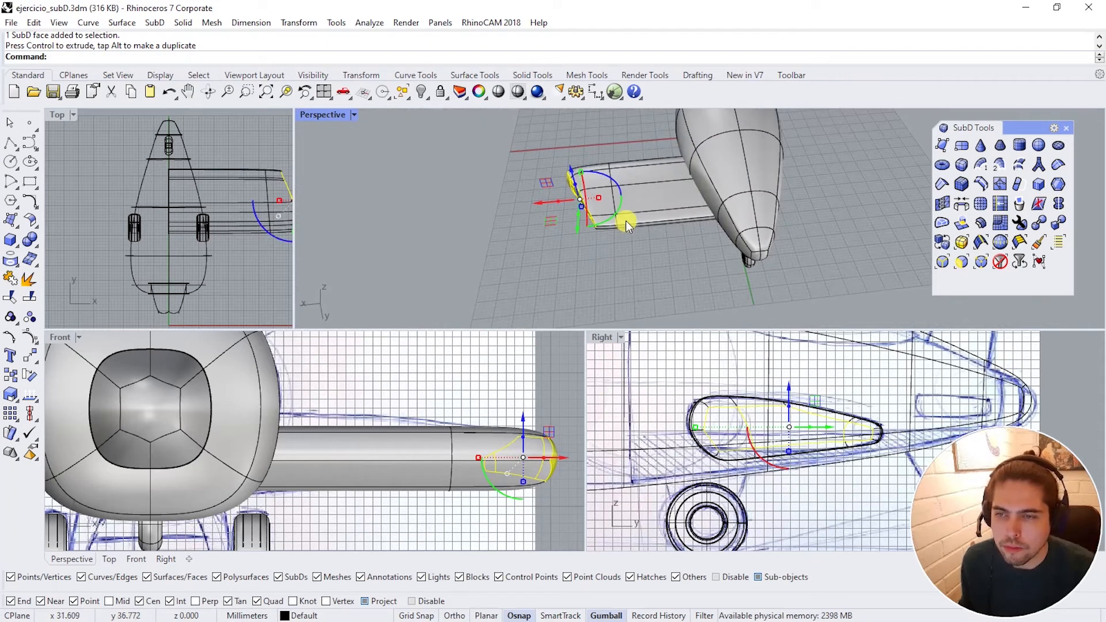
# Step: Deselect the tip faces and switch the SubD display to flat to inspect the slanted wing tip
pyautogui.scroll(5, 602, 229)
pyautogui.click(597, 264)
pyautogui.press('Tab')
pyautogui.moveTo(597, 264); pyautogui.dragTo(669, 226, button='right')
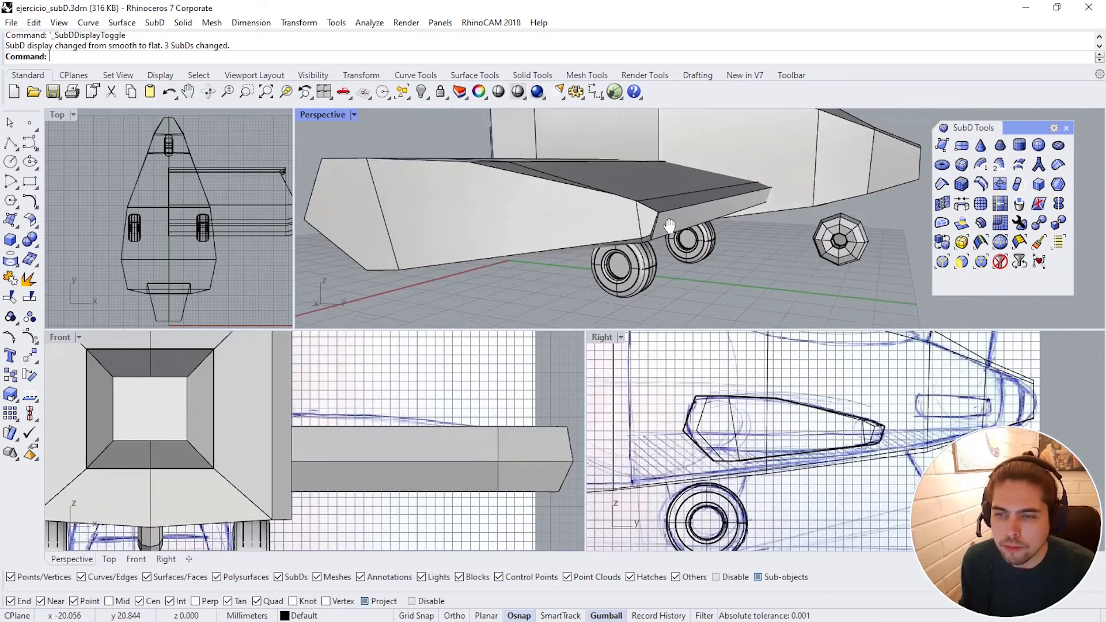
# Step: Select the rear outer edges of the wing tip and move them inward toward the fuselage to taper the wing's end
pyautogui.scroll(5, 660, 214)
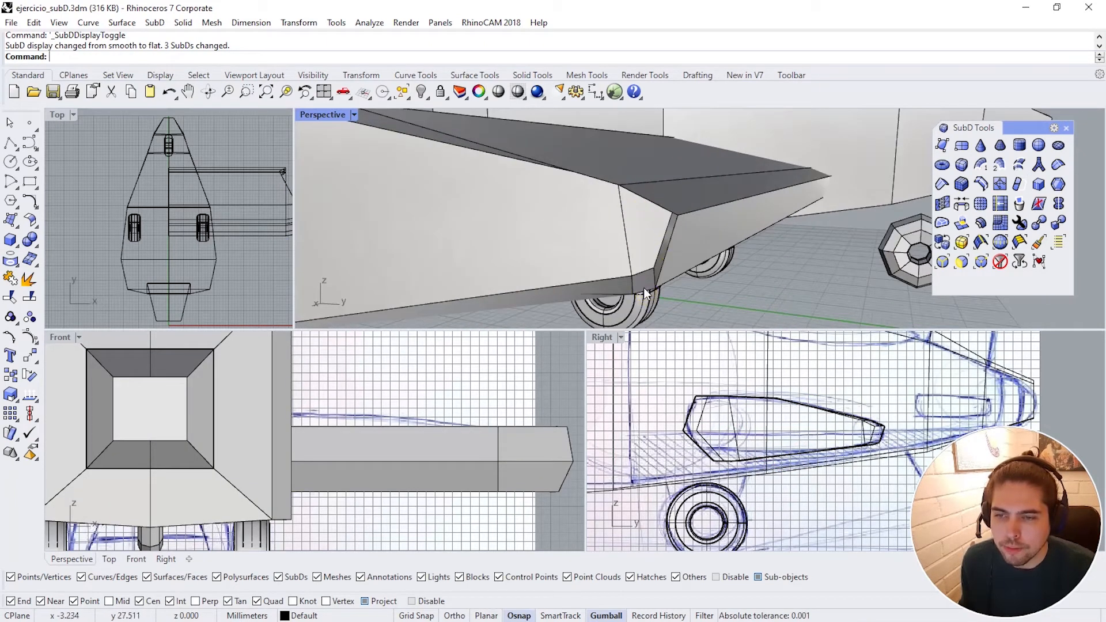
pyautogui.press('Escape')
pyautogui.moveTo(651, 199); pyautogui.dragTo(581, 241, button='right')
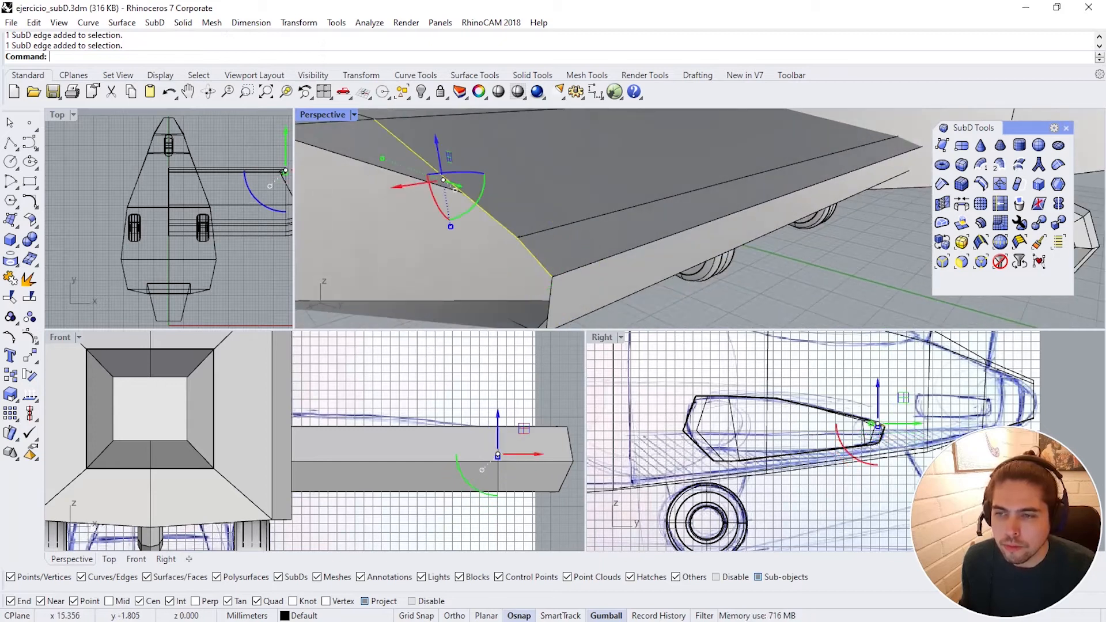
pyautogui.scroll(-3, 504, 210)
pyautogui.click(530, 243)
pyautogui.keyDown('shift'); pyautogui.click(526, 253); pyautogui.keyUp('shift')
pyautogui.scroll(3, 521, 271)
pyautogui.moveTo(521, 271); pyautogui.dragTo(790, 275, button='right')
pyautogui.keyDown('shift'); pyautogui.click(784, 226); pyautogui.keyUp('shift')
pyautogui.moveTo(788, 230); pyautogui.dragTo(680, 275, button='right')
pyautogui.scroll(-3, 674, 277)
pyautogui.moveTo(600, 299); pyautogui.dragTo(672, 251)
pyautogui.moveTo(672, 252); pyautogui.dragTo(706, 233, button='right')
# Step: Show the SubDs smooth and shift the selected trailing edges of the wing tip further inward
pyautogui.press('Tab')
pyautogui.moveTo(657, 246); pyautogui.dragTo(692, 216)
pyautogui.moveTo(691, 218); pyautogui.dragTo(717, 254, button='right')
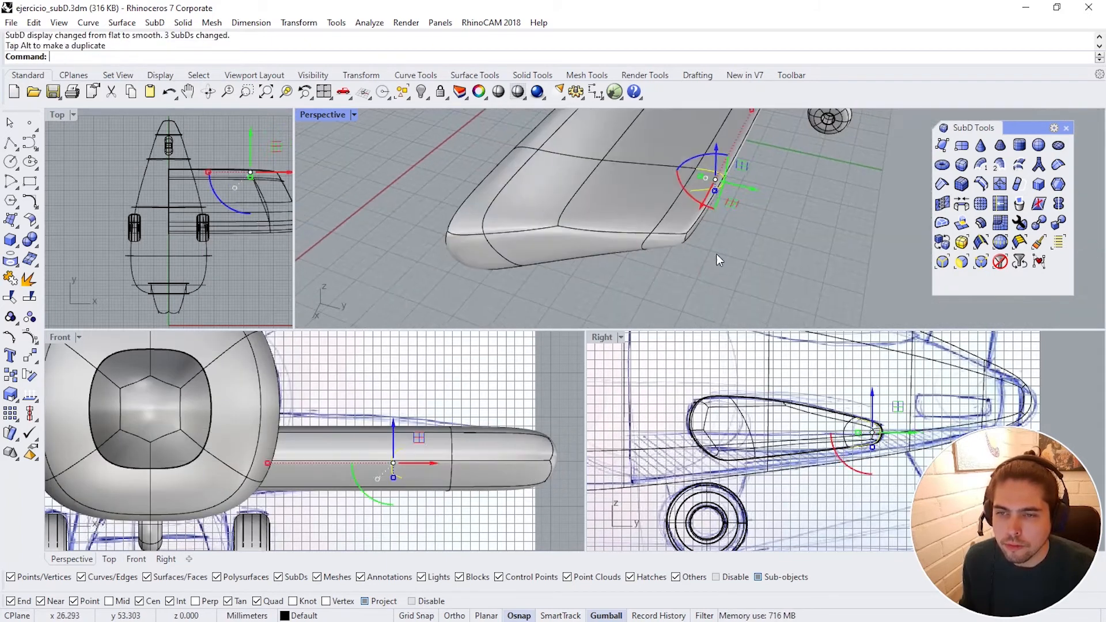
# Step: Show the SubDs flat and nudge the corner of the wing tip to refine its outline
pyautogui.click(716, 253)
pyautogui.press('Tab')
pyautogui.click(572, 237)
pyautogui.moveTo(572, 237); pyautogui.dragTo(756, 248, button='right')
pyautogui.moveTo(792, 267); pyautogui.dragTo(803, 271)
pyautogui.click(796, 229)
pyautogui.moveTo(805, 265); pyautogui.dragTo(576, 236, button='right')
# Step: Try moving the upper wing-tip vertex upward in smooth display, and undo the gumball move
pyautogui.press('Tab')
pyautogui.scroll(-3, 796, 230)
pyautogui.click(532, 161)
pyautogui.moveTo(563, 163); pyautogui.dragTo(548, 167, button='right')
pyautogui.moveTo(556, 149); pyautogui.dragTo(556, 137)
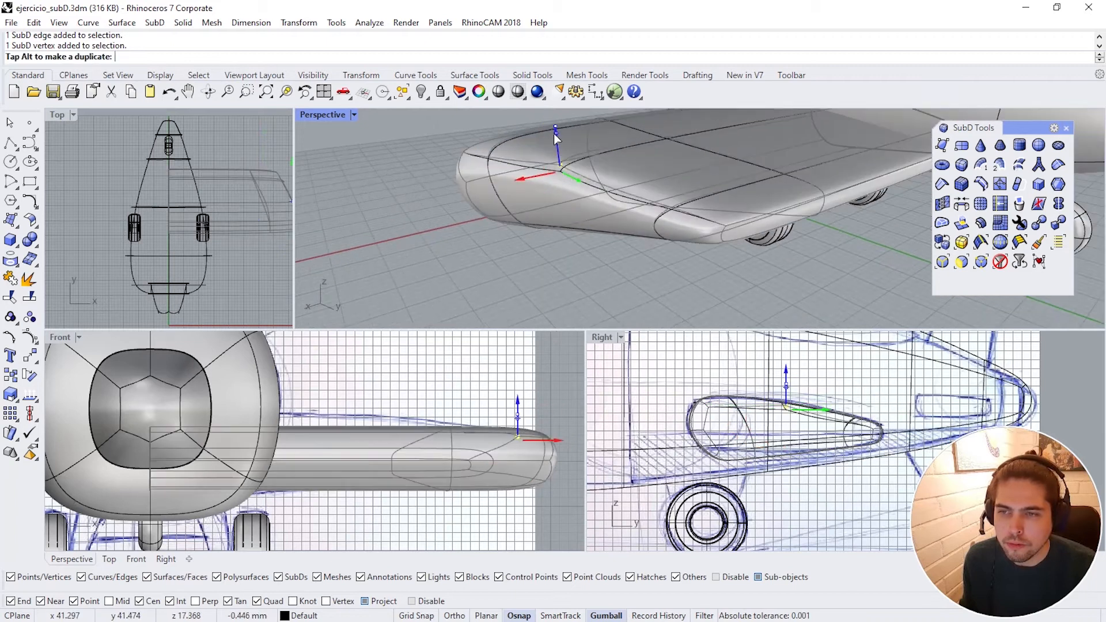
pyautogui.moveTo(521, 179); pyautogui.dragTo(513, 182)
pyautogui.press('Tab')
pyautogui.moveTo(519, 190); pyautogui.dragTo(729, 271, button='right')
pyautogui.hotkey('ctrl', 'z')
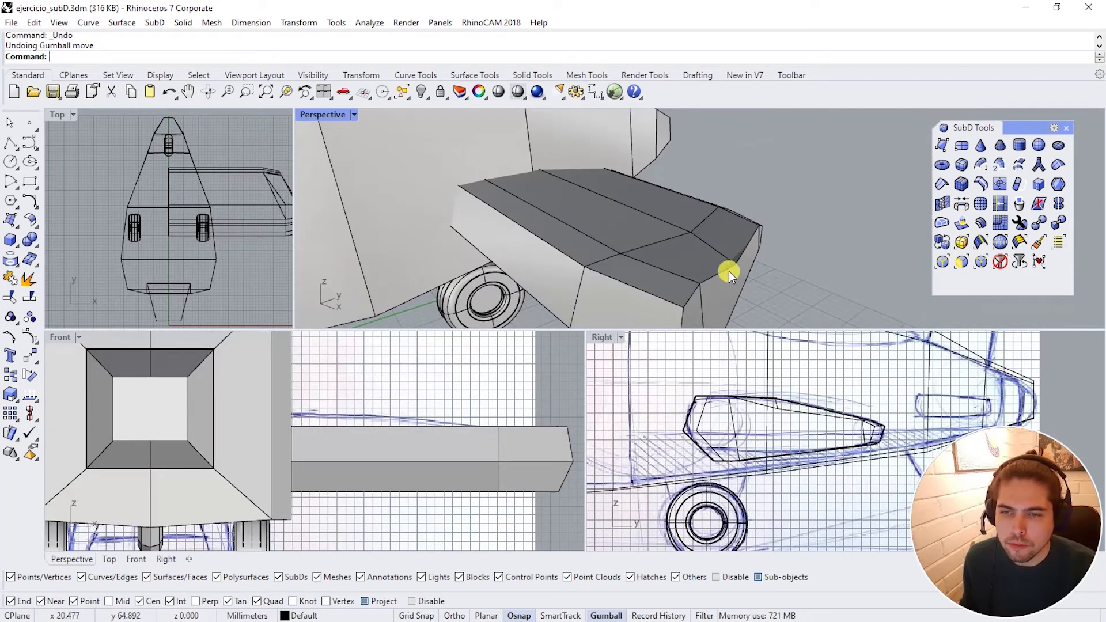
# Step: Nudge the upper edge of the wing tip slightly upward and shift its neighbouring corner outward
pyautogui.click(736, 256)
pyautogui.moveTo(737, 224); pyautogui.dragTo(736, 216)
pyautogui.click(733, 271)
pyautogui.moveTo(733, 271); pyautogui.dragTo(700, 222, button='right')
pyautogui.moveTo(756, 245); pyautogui.dragTo(774, 250)
pyautogui.moveTo(773, 230); pyautogui.dragTo(827, 247, button='right')
pyautogui.press('Escape')
# Step: Shift the remaining outer corners of the wing tip slightly to even out its end face
pyautogui.moveTo(775, 277); pyautogui.dragTo(720, 274, button='right')
pyautogui.click(718, 273)
pyautogui.moveTo(730, 280); pyautogui.dragTo(740, 287)
pyautogui.moveTo(740, 286); pyautogui.dragTo(685, 300, button='right')
pyautogui.click(659, 257)
pyautogui.click(641, 249)
pyautogui.moveTo(641, 253); pyautogui.dragTo(662, 294, button='right')
pyautogui.moveTo(598, 239); pyautogui.dragTo(593, 242)
pyautogui.press('Escape')
# Step: Try deleting the selected component at the wing tip, and undo the deletion
pyautogui.moveTo(593, 248); pyautogui.dragTo(608, 197, button='right')
pyautogui.scroll(-5, 728, 240)
pyautogui.press('Tab')
pyautogui.press('Tab')
pyautogui.click(600, 229)
pyautogui.press('Delete')
pyautogui.hotkey('ctrl', 'z')
# Step: Reposition two more components of the wing tip to smooth its outline, and compare the SubD display modes
pyautogui.scroll(2, 599, 223)
pyautogui.click(600, 224)
pyautogui.click(607, 197)
pyautogui.moveTo(572, 211); pyautogui.dragTo(589, 206)
pyautogui.moveTo(589, 206); pyautogui.dragTo(596, 183, button='right')
pyautogui.click(576, 151)
pyautogui.moveTo(553, 168); pyautogui.dragTo(560, 165)
pyautogui.moveTo(622, 178); pyautogui.dragTo(582, 242, button='right')
pyautogui.press('Tab')
# Step: Try scaling two selected wing-tip edges vertically with the gumball, and undo the scaling
pyautogui.click(828, 196)
pyautogui.scroll(-3, 824, 197)
pyautogui.scroll(3, 622, 259)
pyautogui.click(645, 269)
pyautogui.moveTo(645, 269); pyautogui.dragTo(818, 269, button='right')
pyautogui.click(553, 184)
pyautogui.press('Tab')
pyautogui.click(713, 182)
pyautogui.keyDown('shift'); pyautogui.click(715, 278); pyautogui.keyUp('shift')
pyautogui.moveTo(714, 242); pyautogui.dragTo(715, 273)
pyautogui.hotkey('ctrl', 'z')
# Step: Lower the upper front edge of the wing tip slightly and check the shape in smooth display
pyautogui.moveTo(760, 272); pyautogui.dragTo(648, 248, button='right')
pyautogui.click(644, 242)
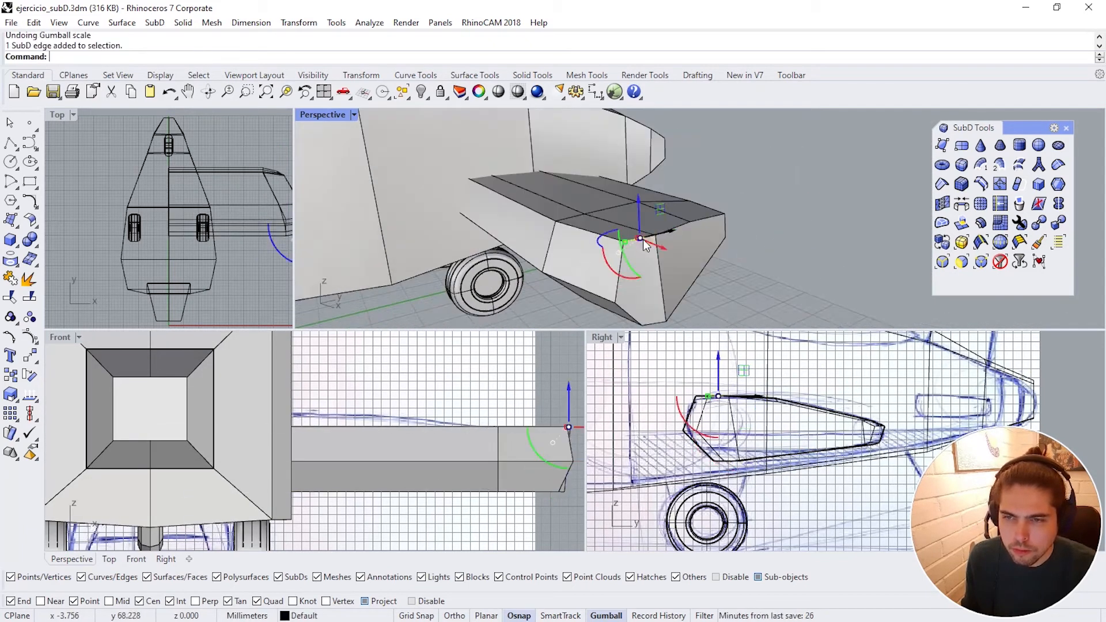
pyautogui.moveTo(621, 201); pyautogui.dragTo(622, 207)
pyautogui.moveTo(729, 282); pyautogui.dragTo(565, 242, button='right')
pyautogui.scroll(-3, 518, 219)
pyautogui.click(443, 138)
pyautogui.moveTo(497, 179); pyautogui.dragTo(680, 234, button='right')
pyautogui.press('Tab')
pyautogui.press('Tab')
# Step: Raise the lower front vertex of the wing tip slightly and check the shape in smooth display
pyautogui.scroll(-4, 680, 234)
pyautogui.scroll(9, 793, 243)
pyautogui.click(736, 235)
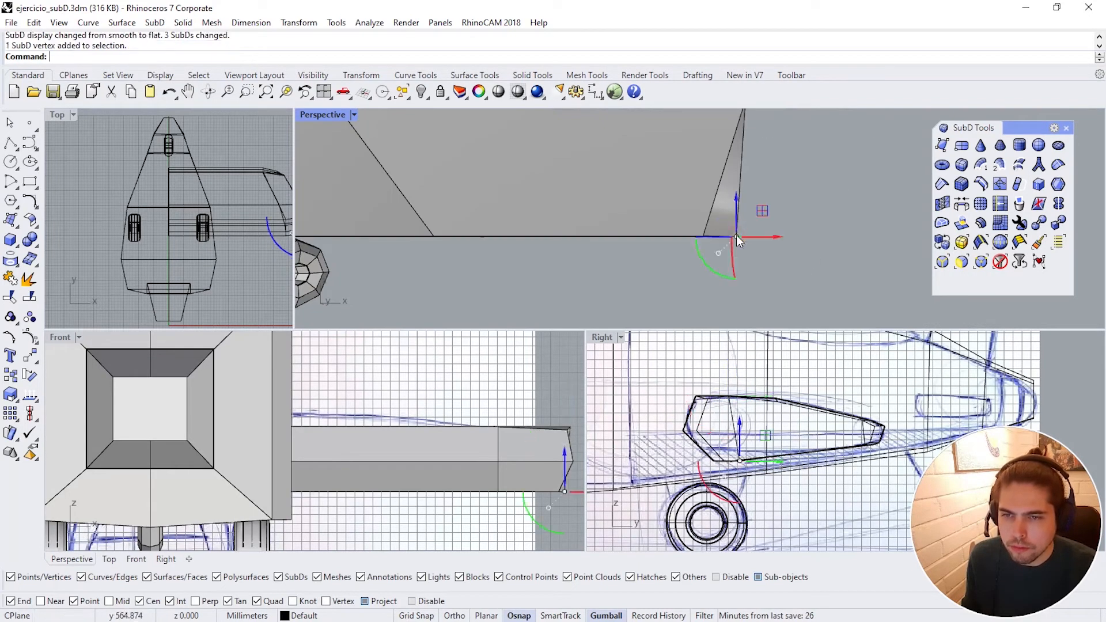
pyautogui.scroll(-8, 737, 235)
pyautogui.moveTo(803, 285); pyautogui.dragTo(604, 189, button='right')
pyautogui.moveTo(637, 253); pyautogui.dragTo(638, 243)
pyautogui.moveTo(705, 253); pyautogui.dragTo(779, 264, button='right')
pyautogui.click(662, 244)
pyautogui.press('Tab')
# Step: Select the wing's outer side face, zoom to it, and scale it down slightly in height
pyautogui.moveTo(779, 265); pyautogui.dragTo(507, 173, button='right')
pyautogui.press('Tab')
pyautogui.keyDown('ctrl'); pyautogui.keyDown('shift'); pyautogui.click(572, 212); pyautogui.keyUp('shift'); pyautogui.keyUp('ctrl')
pyautogui.click(286, 91)
pyautogui.moveTo(629, 242); pyautogui.dragTo(757, 249, button='right')
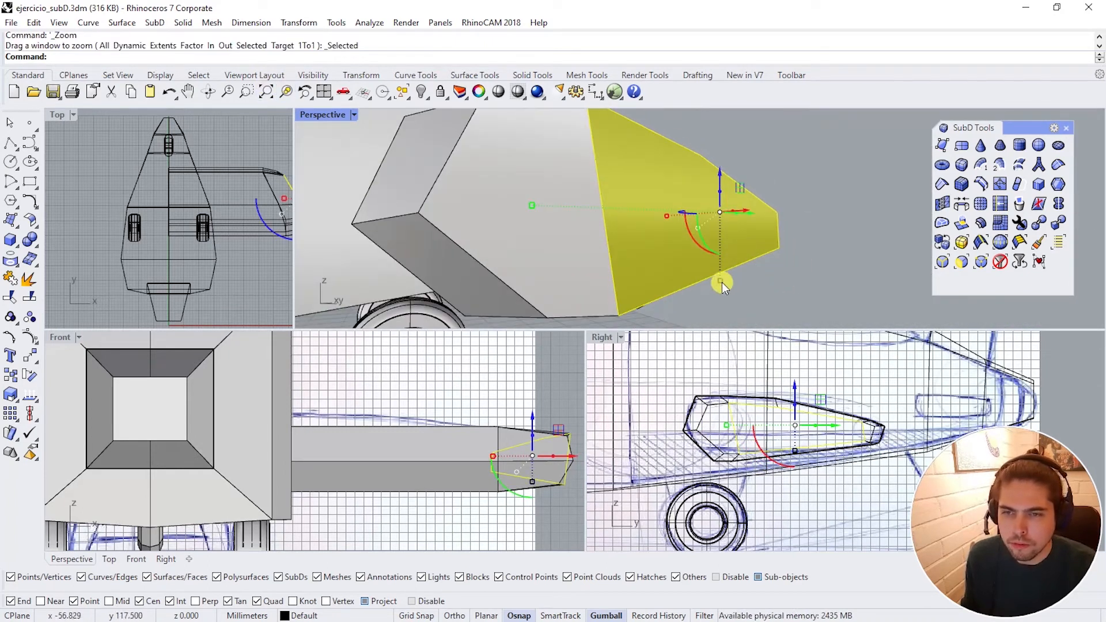
pyautogui.moveTo(721, 281); pyautogui.dragTo(721, 273)
pyautogui.scroll(-4, 767, 242)
pyautogui.click(807, 226)
pyautogui.moveTo(807, 225); pyautogui.dragTo(691, 253, button='right')
# Step: Raise the upper vertex near the leading edge where the wing's tip section begins
pyautogui.keyDown('ctrl'); pyautogui.keyDown('shift'); pyautogui.click(653, 150); pyautogui.keyUp('shift'); pyautogui.keyUp('ctrl')
pyautogui.moveTo(654, 149); pyautogui.dragTo(629, 162, button='right')
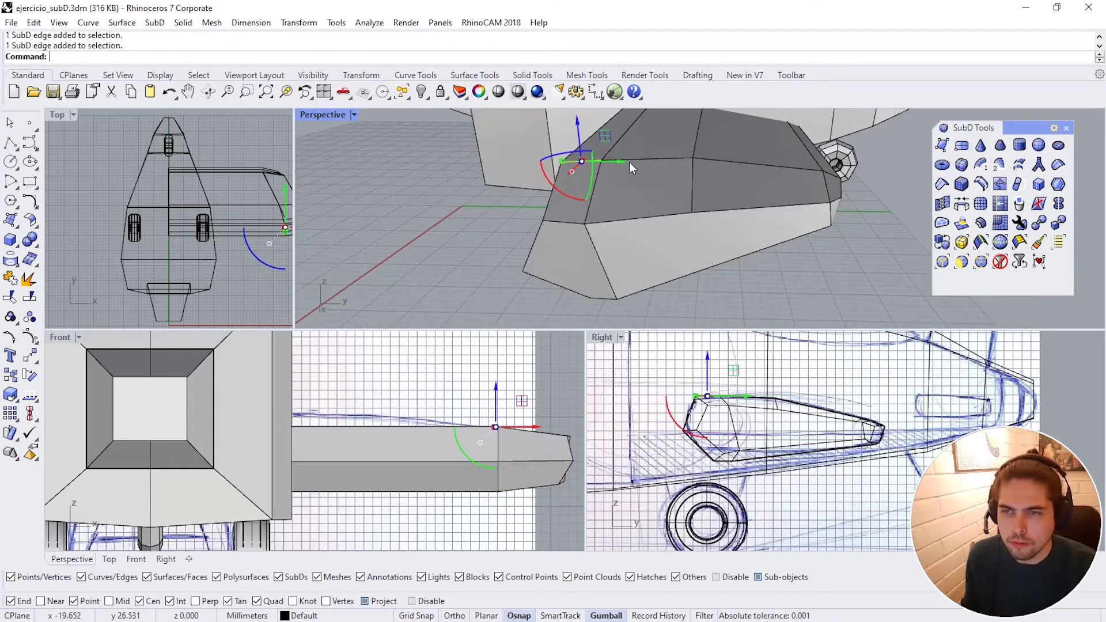
pyautogui.click(523, 199)
pyautogui.keyDown('ctrl'); pyautogui.keyDown('shift'); pyautogui.click(603, 163); pyautogui.keyUp('shift'); pyautogui.keyUp('ctrl')
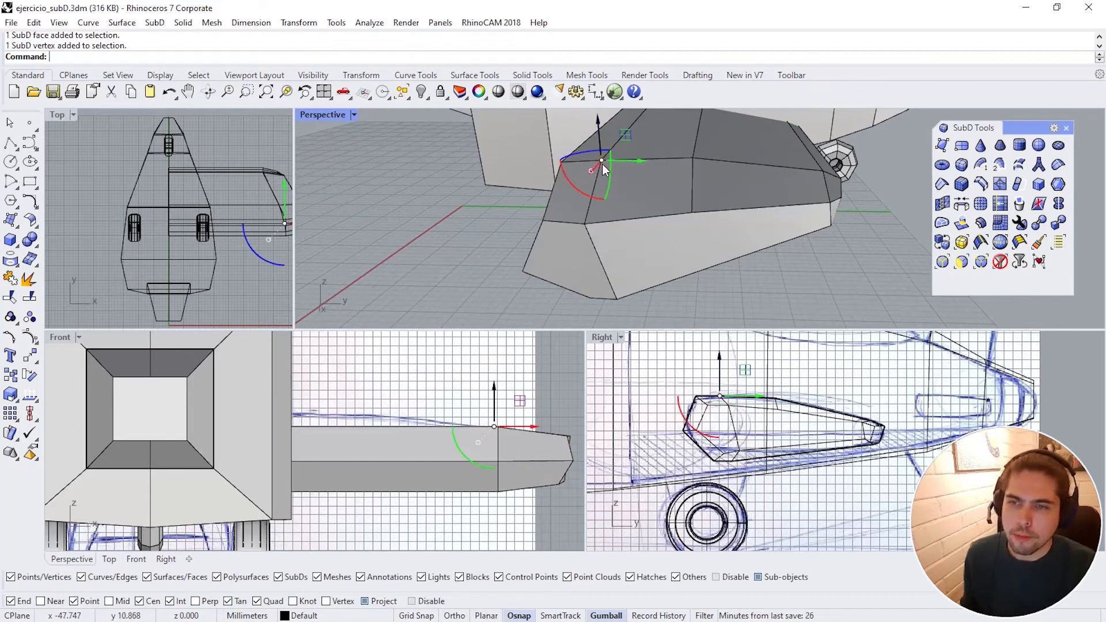
pyautogui.moveTo(600, 131); pyautogui.dragTo(602, 122)
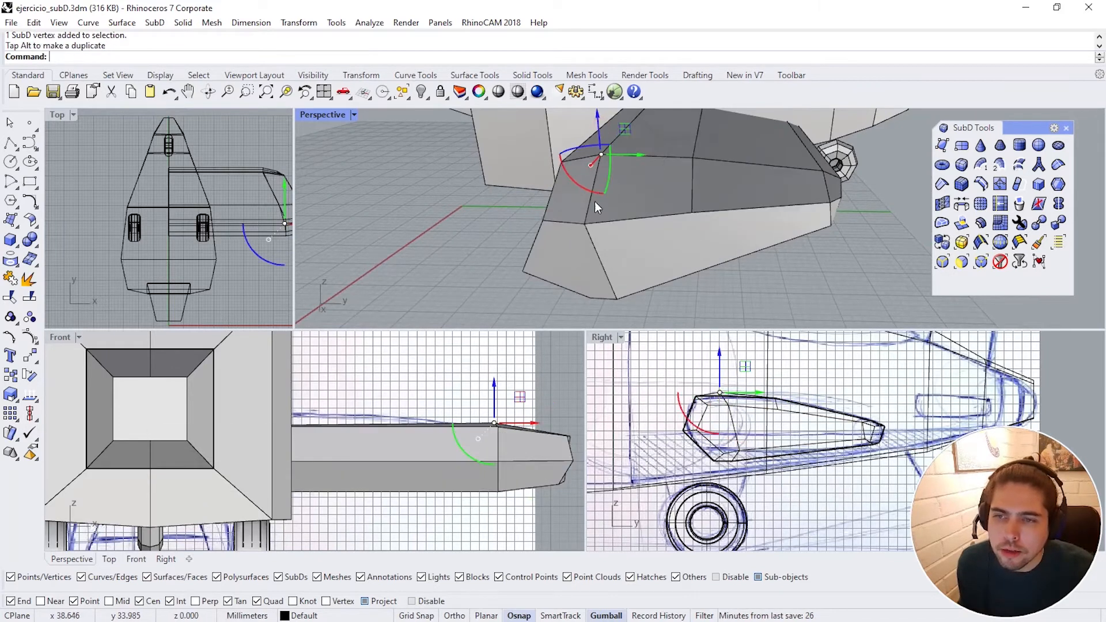
pyautogui.moveTo(595, 201); pyautogui.dragTo(639, 187, button='right')
# Step: Examine the smoothed wing from several sides, checking its tip faces and upper section edges
pyautogui.press('Tab')
pyautogui.moveTo(617, 233); pyautogui.dragTo(468, 167, button='right')
pyautogui.press('Escape')
pyautogui.scroll(-6, 687, 223)
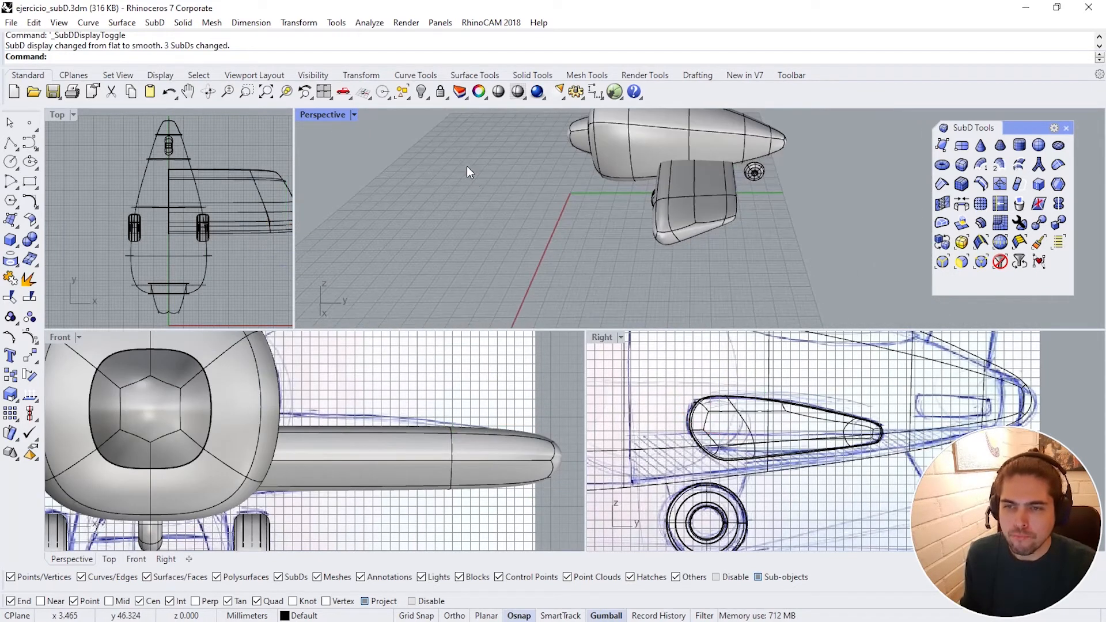
pyautogui.moveTo(668, 268); pyautogui.dragTo(656, 193, button='right')
pyautogui.keyDown('ctrl'); pyautogui.keyDown('shift'); pyautogui.click(655, 191); pyautogui.keyUp('shift'); pyautogui.keyUp('ctrl')
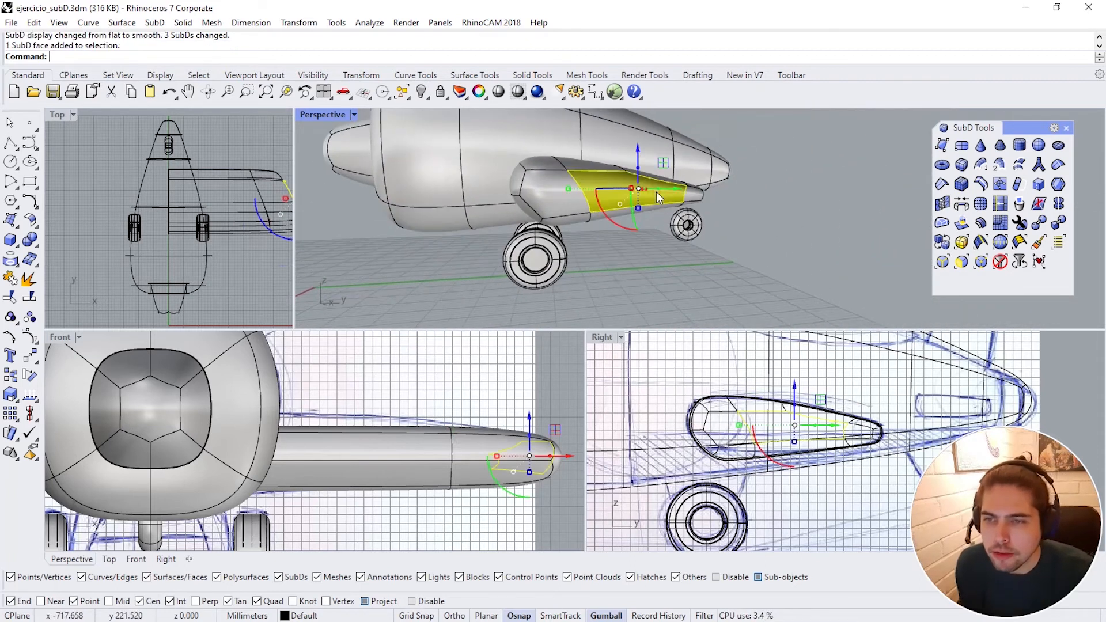
pyautogui.press('Escape')
pyautogui.moveTo(566, 247); pyautogui.dragTo(669, 275, button='right')
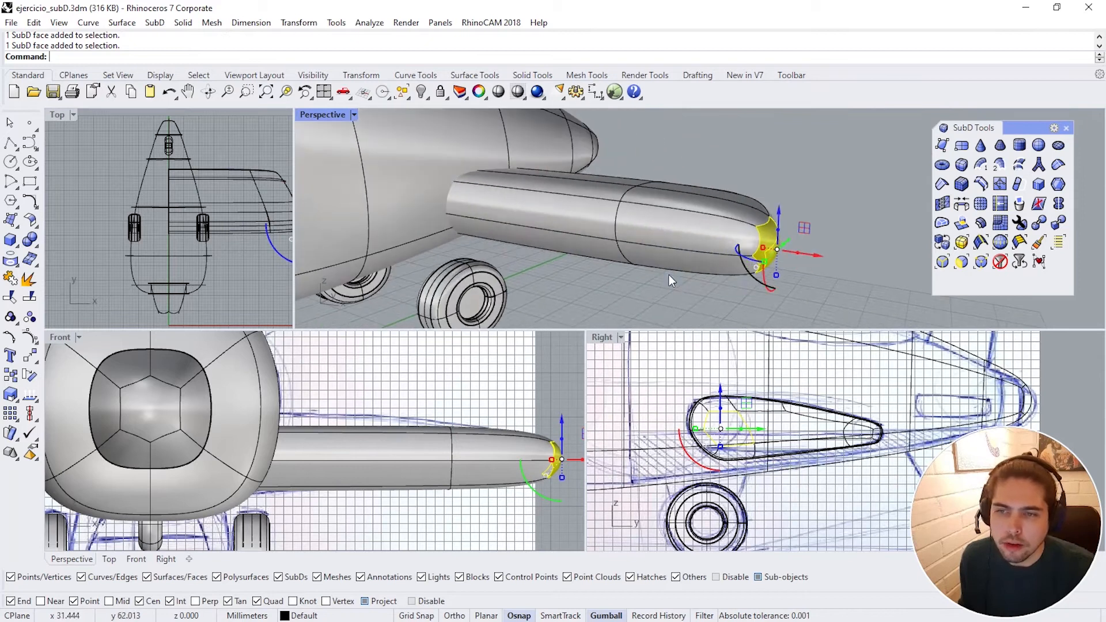
pyautogui.press('Escape')
pyautogui.moveTo(821, 175); pyautogui.dragTo(729, 202, button='right')
pyautogui.keyDown('ctrl'); pyautogui.keyDown('shift'); pyautogui.click(707, 234); pyautogui.keyUp('shift'); pyautogui.keyUp('ctrl')
pyautogui.click(684, 154)
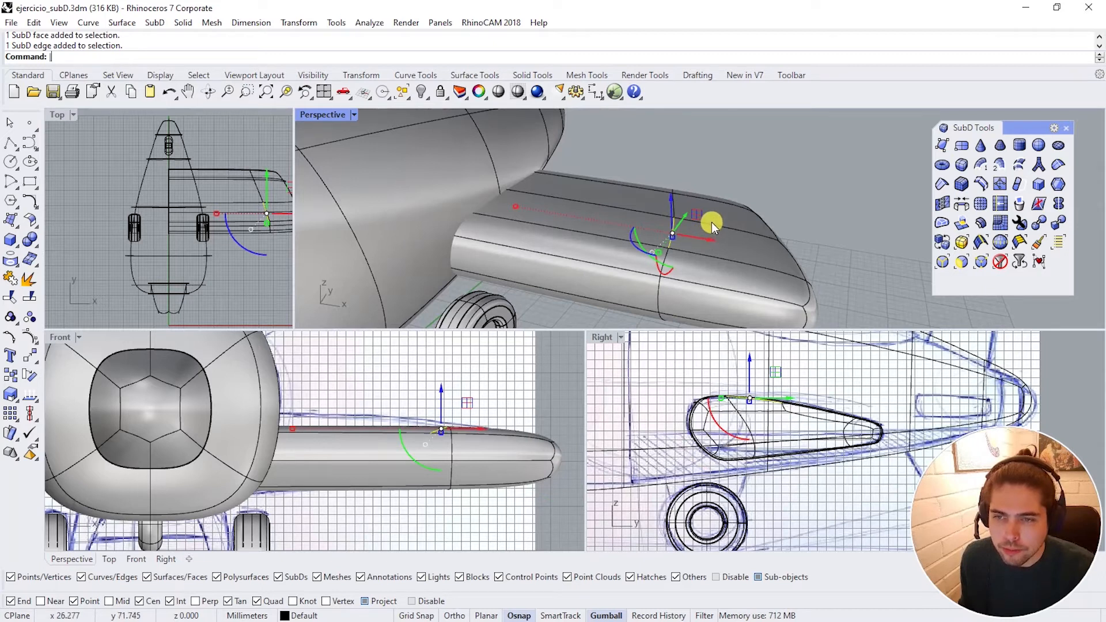
# Step: Move the underside vertex on the wing's outer section line slightly toward the fuselage in flat display
pyautogui.press('Tab')
pyautogui.moveTo(711, 222)
pyautogui.mouseDown(button='right')
pyautogui.moveTo(699, 217)
pyautogui.moveTo(719, 234)
pyautogui.mouseUp(button='right')
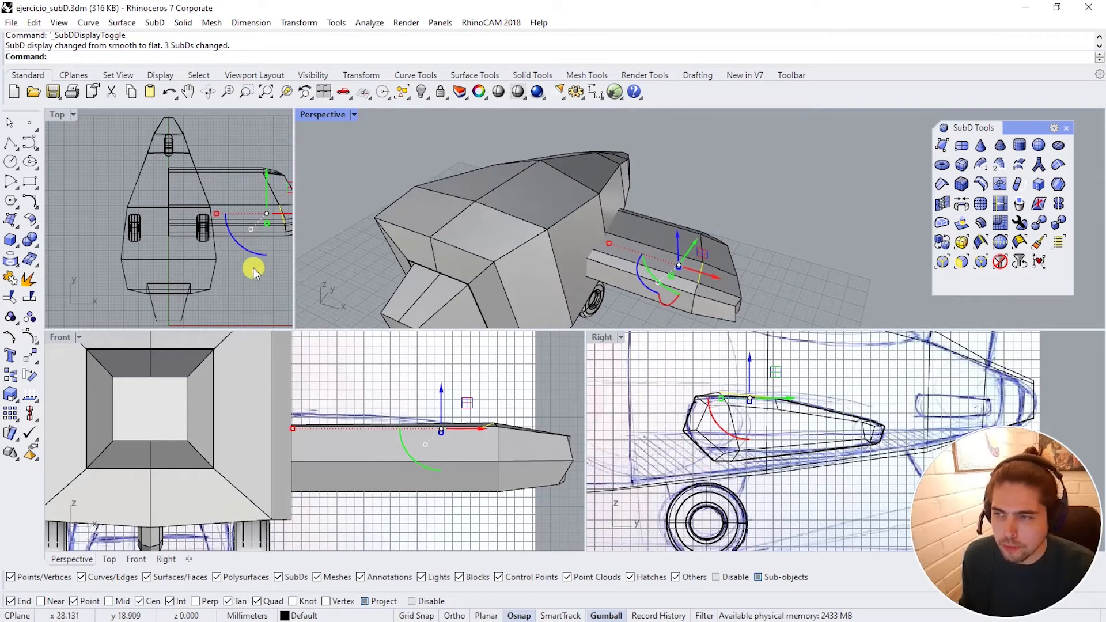
pyautogui.scroll(3, 253, 271)
pyautogui.scroll(3, 205, 204)
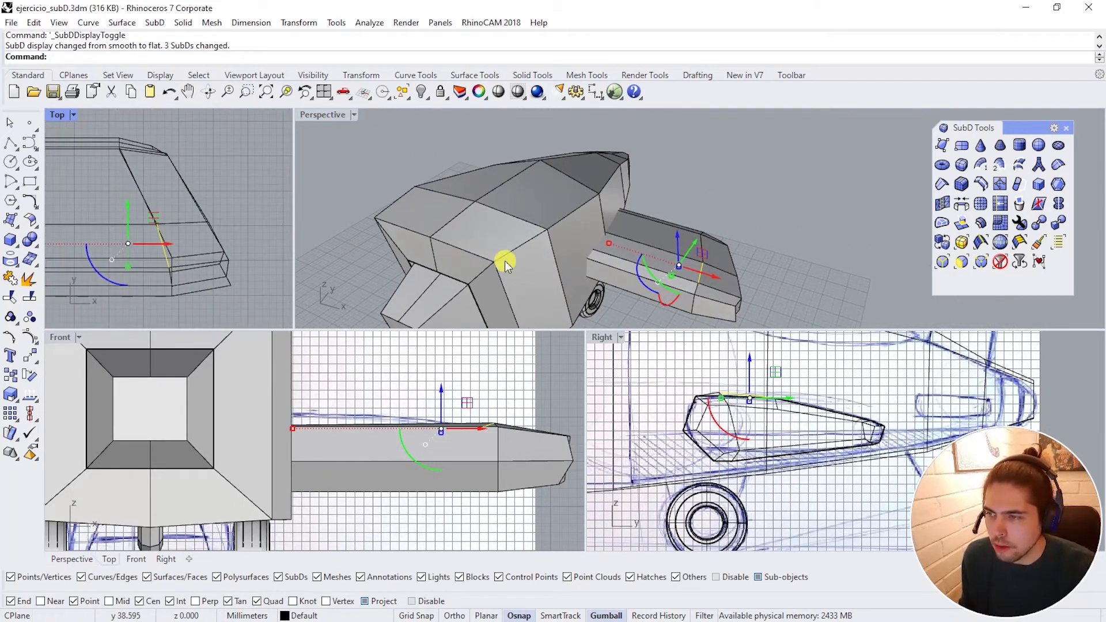
pyautogui.moveTo(725, 283); pyautogui.dragTo(709, 270, button='right')
pyautogui.moveTo(196, 247); pyautogui.dragTo(157, 186, button='right')
pyautogui.moveTo(697, 288); pyautogui.dragTo(691, 176, button='right')
pyautogui.scroll(6, 691, 173)
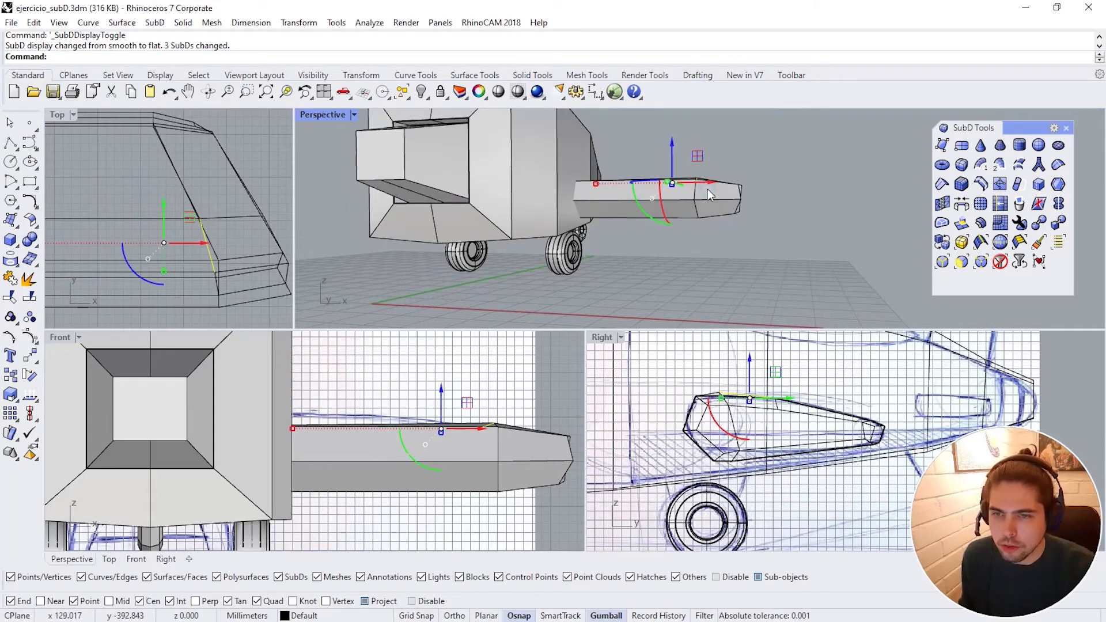
pyautogui.keyDown('ctrl'); pyautogui.keyDown('shift'); pyautogui.click(673, 138); pyautogui.keyUp('shift'); pyautogui.keyUp('ctrl')
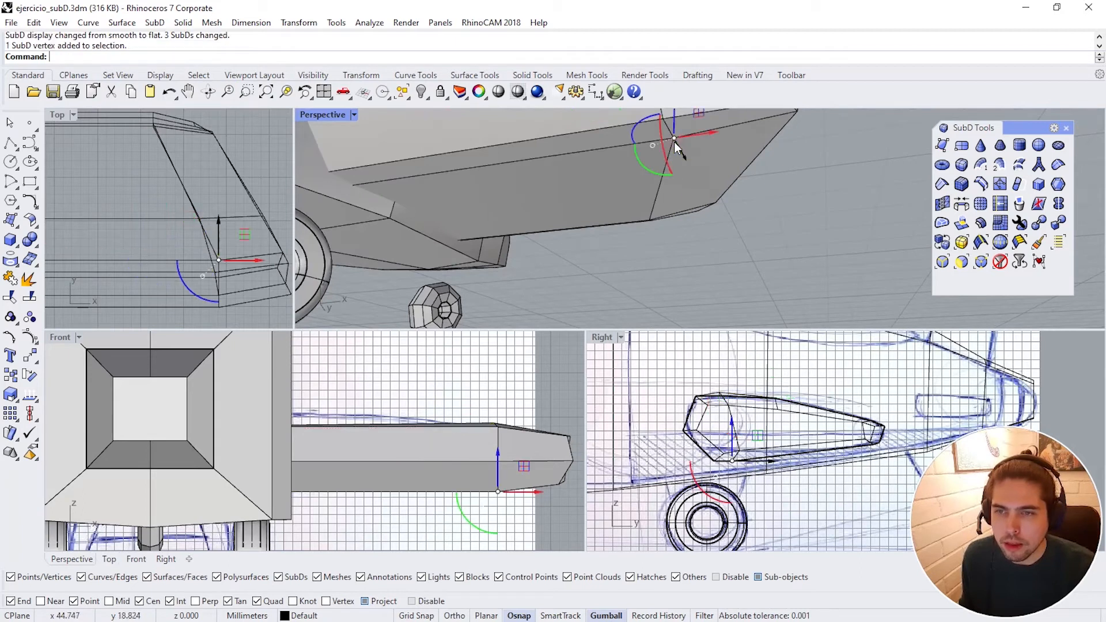
pyautogui.moveTo(674, 142); pyautogui.dragTo(730, 282, button='right')
pyautogui.moveTo(724, 275); pyautogui.dragTo(710, 275)
pyautogui.press('Escape')
# Step: Move the mid-chord vertex on the wing's upper surface slightly inward to straighten the outer section line
pyautogui.scroll(3, 742, 237)
pyautogui.press('Tab')
pyautogui.scroll(-3, 720, 235)
pyautogui.scroll(-1, 278, 234)
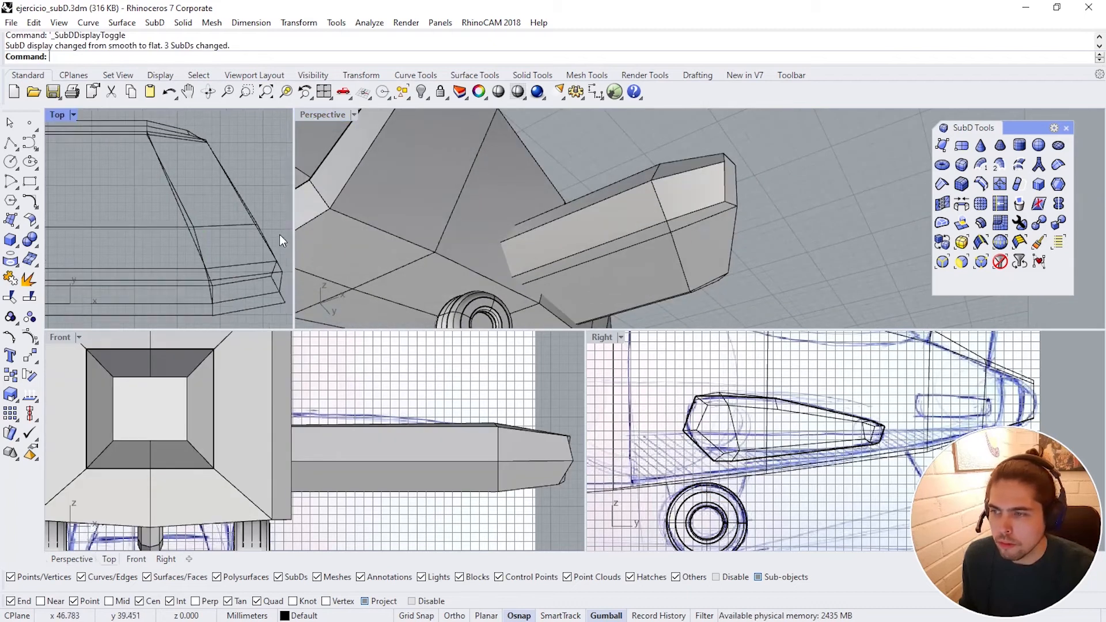
pyautogui.moveTo(651, 204); pyautogui.dragTo(640, 209)
pyautogui.scroll(-2, 749, 230)
pyautogui.press('Tab')
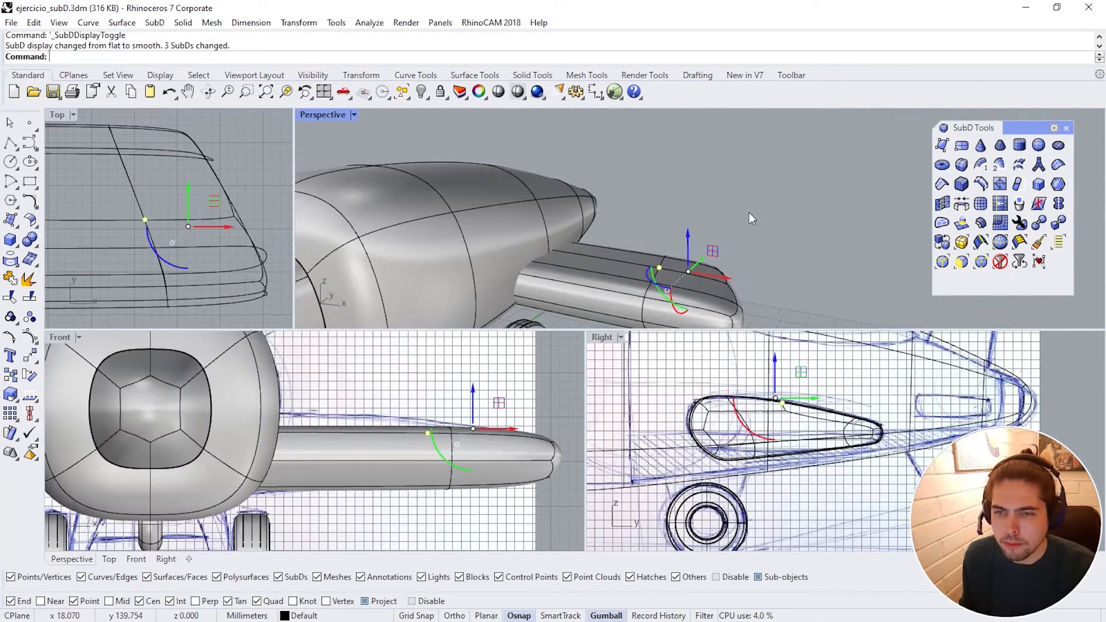
# Step: Move the outer section line's points near the leading edge slightly outward and show the SubDs smooth
pyautogui.press('Tab')
pyautogui.scroll(-2, 694, 200)
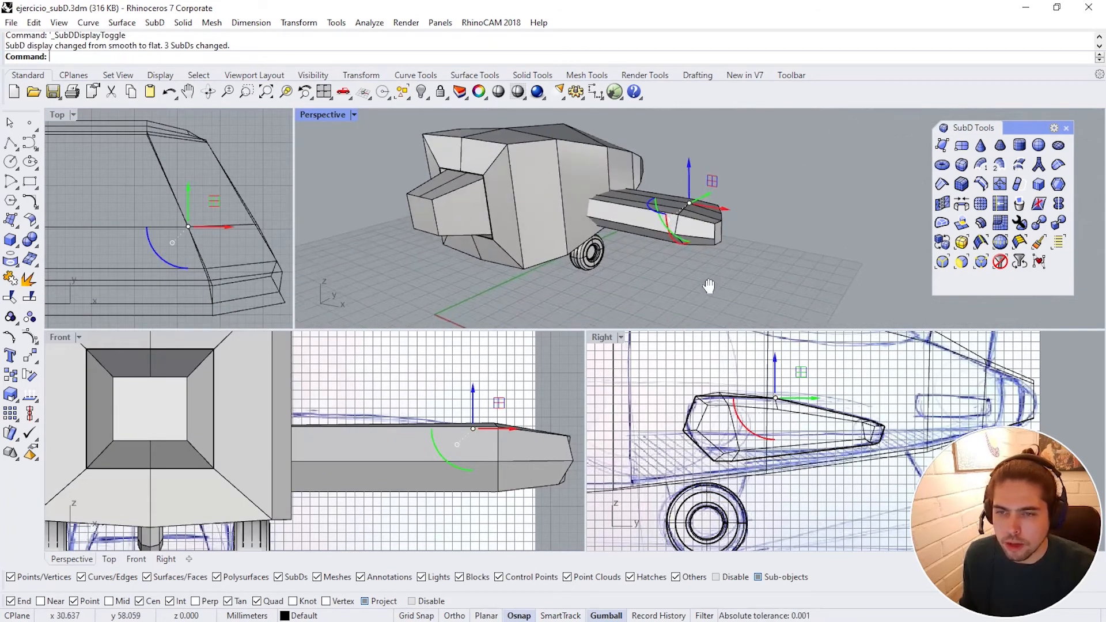
pyautogui.scroll(3, 723, 233)
pyautogui.moveTo(723, 233)
pyautogui.mouseDown(button='right')
pyautogui.moveTo(760, 288)
pyautogui.moveTo(753, 309)
pyautogui.moveTo(809, 190)
pyautogui.moveTo(728, 220)
pyautogui.mouseUp(button='right')
pyautogui.moveTo(728, 223); pyautogui.dragTo(773, 223)
pyautogui.press('Tab')
# Step: Select the strip of faces along the wing's upper leading edge and lower it slightly
pyautogui.moveTo(773, 223); pyautogui.dragTo(636, 206, button='right')
pyautogui.keyDown('ctrl'); pyautogui.keyDown('shift'); pyautogui.click(636, 207); pyautogui.keyUp('shift'); pyautogui.keyUp('ctrl')
pyautogui.scroll(6, 636, 206)
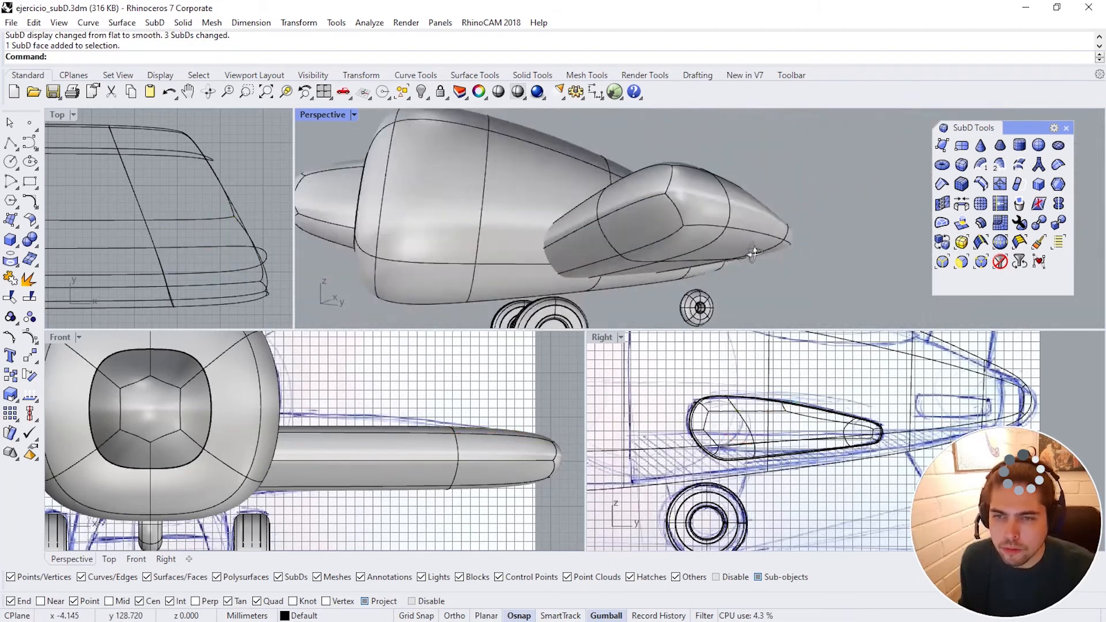
pyautogui.moveTo(753, 253); pyautogui.dragTo(676, 229, button='right')
pyautogui.keyDown('ctrl'); pyautogui.keyDown('shift'); pyautogui.doubleClick(699, 227); pyautogui.keyUp('shift'); pyautogui.keyUp('ctrl')
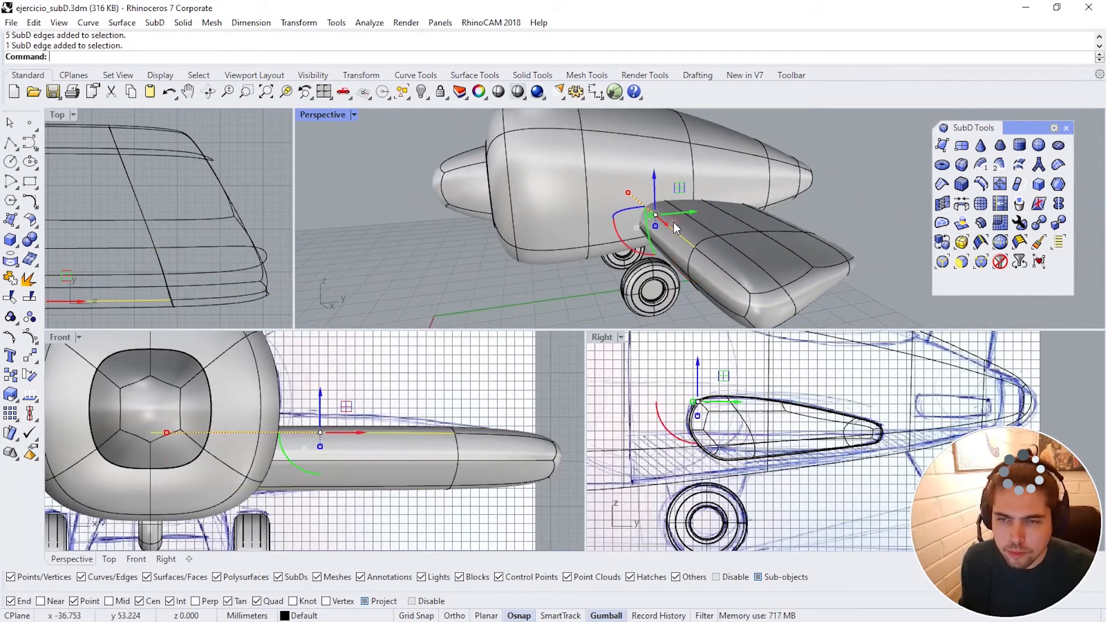
pyautogui.keyDown('ctrl'); pyautogui.keyDown('shift'); pyautogui.doubleClick(731, 271); pyautogui.keyUp('shift'); pyautogui.keyUp('ctrl')
pyautogui.moveTo(730, 271); pyautogui.dragTo(683, 181, button='right')
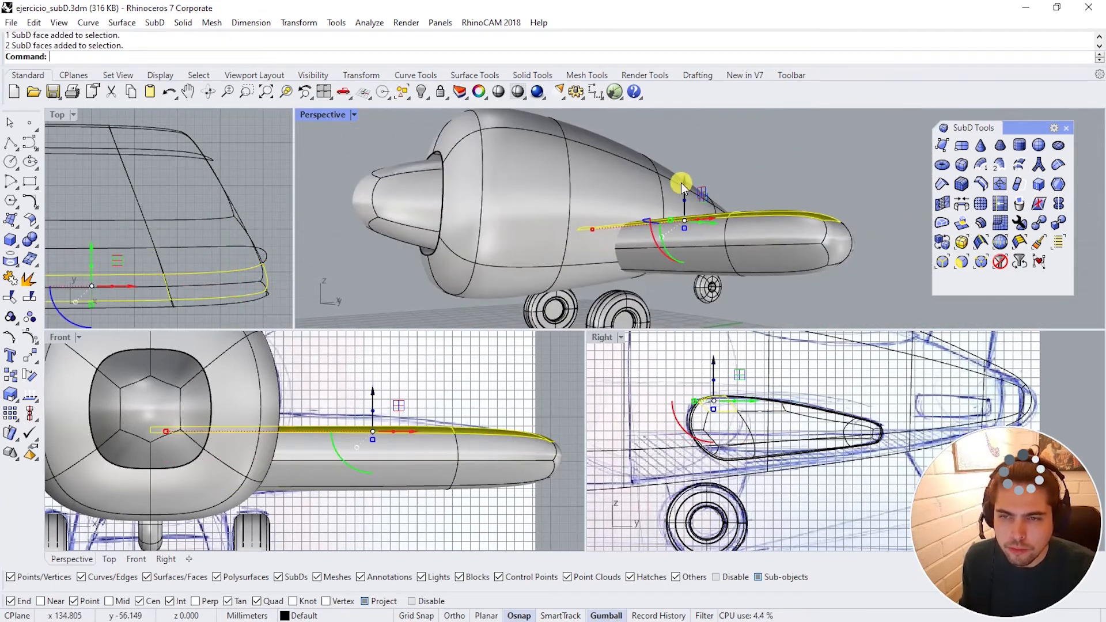
pyautogui.moveTo(685, 185); pyautogui.dragTo(689, 191)
pyautogui.moveTo(688, 191); pyautogui.dragTo(524, 143, button='right')
pyautogui.press('Escape')
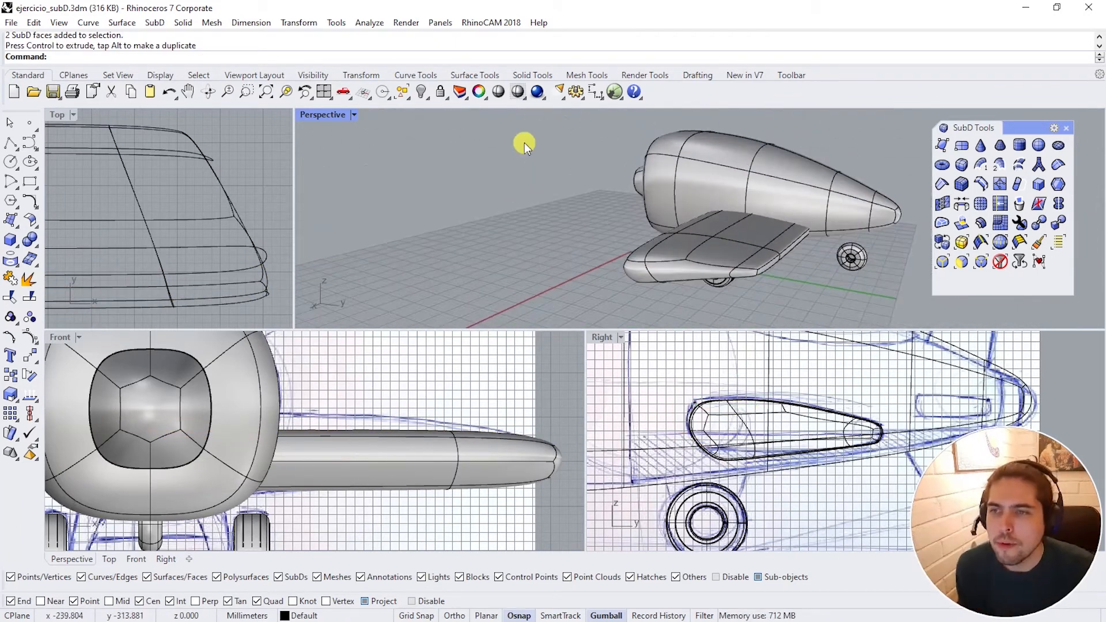
# Step: Inspect the reflections on the wing and fuselage SubDs using environment map analysis
pyautogui.click(364, 24)
pyautogui.moveTo(413, 70)
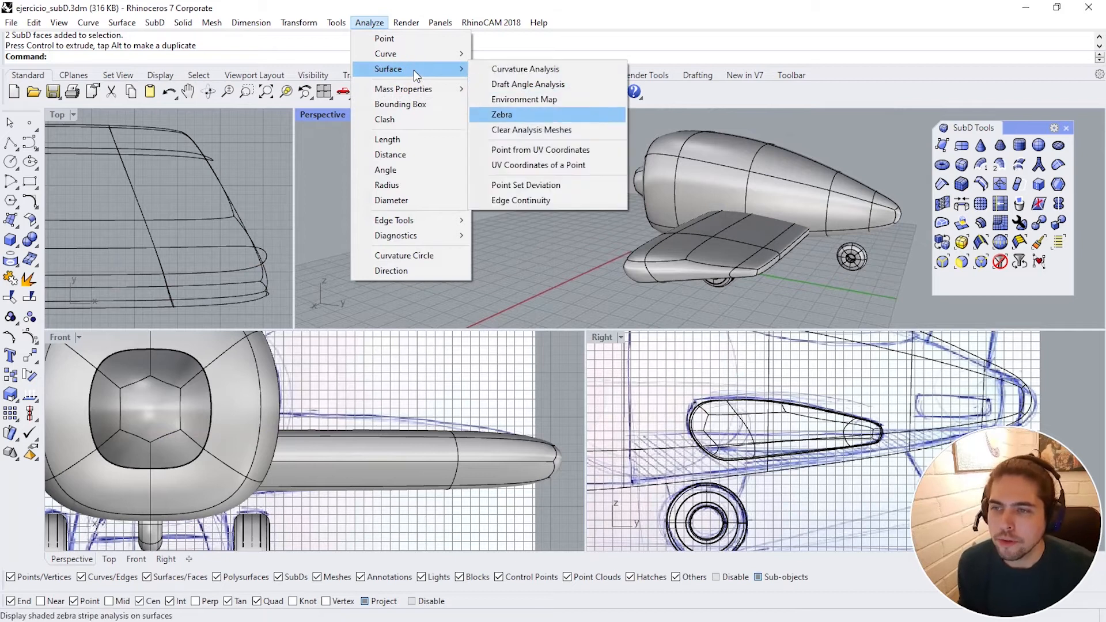
pyautogui.click(542, 99)
pyautogui.click(725, 241)
pyautogui.click(753, 179)
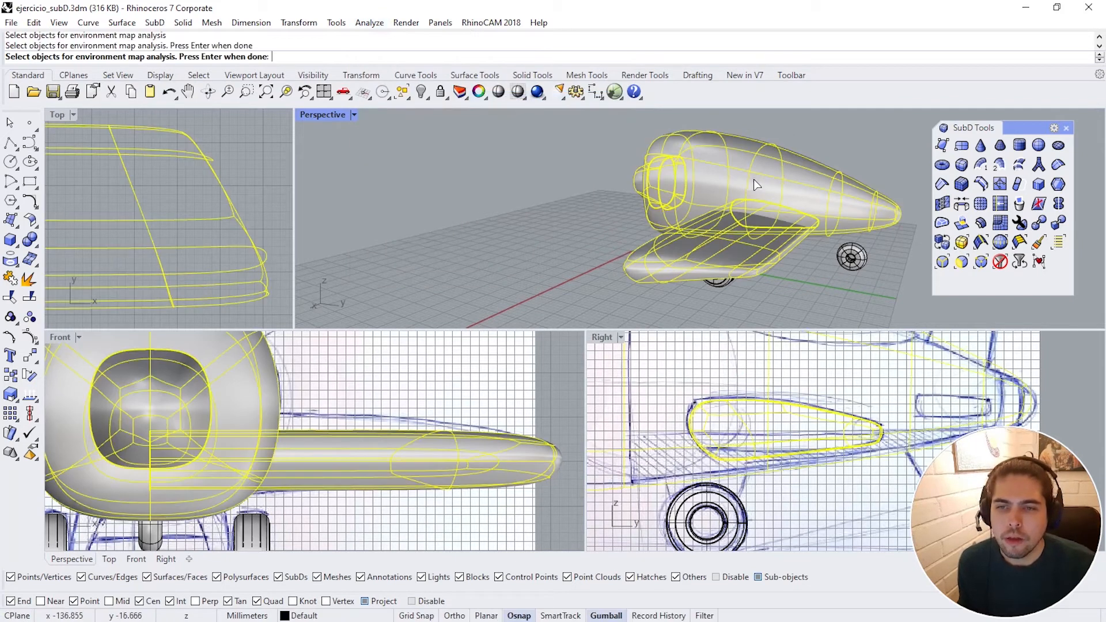
pyautogui.press('Return')
pyautogui.moveTo(383, 226); pyautogui.dragTo(716, 115, button='right')
# Step: Remove the environment map analysis from the wing and fuselage SubDs
pyautogui.click(613, 250)
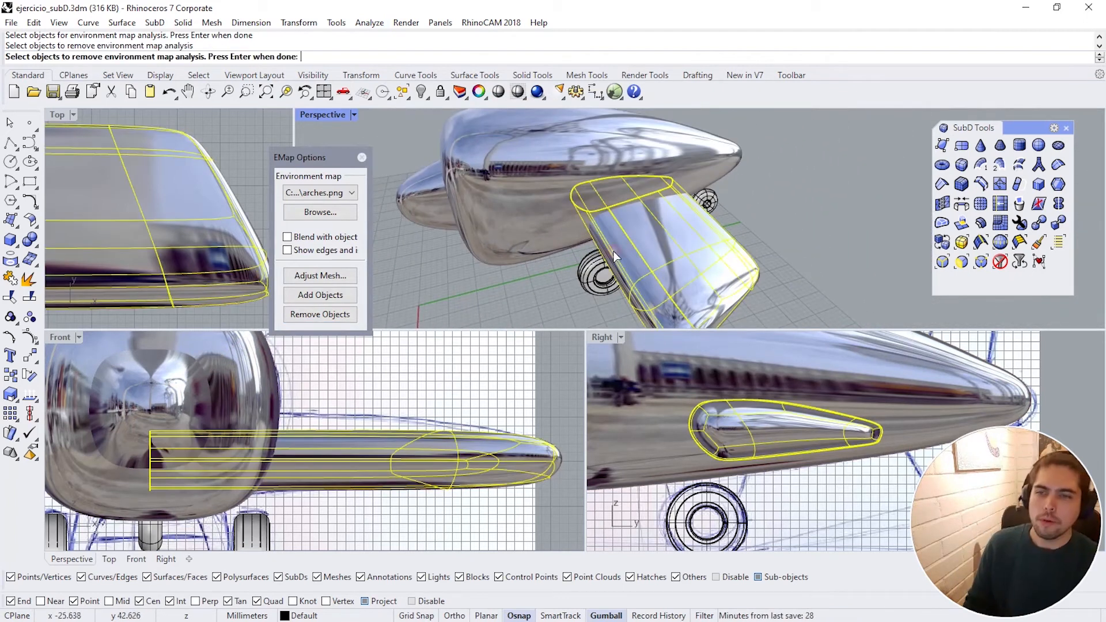
pyautogui.click(576, 150)
pyautogui.press('Return')
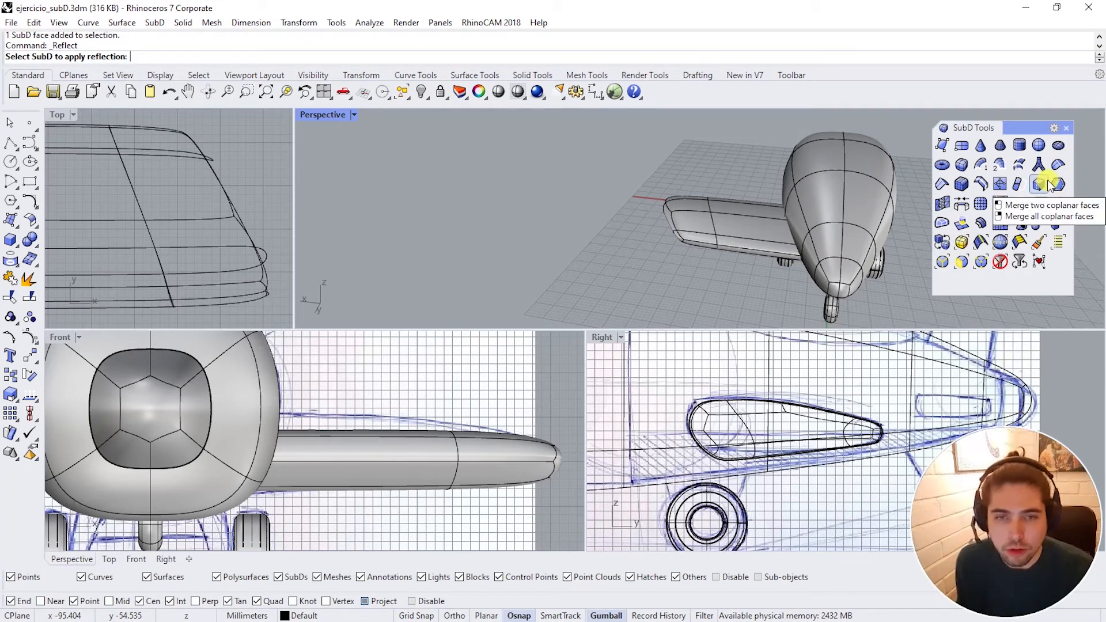
# Step: Reflect the wing SubD across the fuselage centreline, keeping the modelled wing's side and the Automatic snap style
pyautogui.click(711, 223)
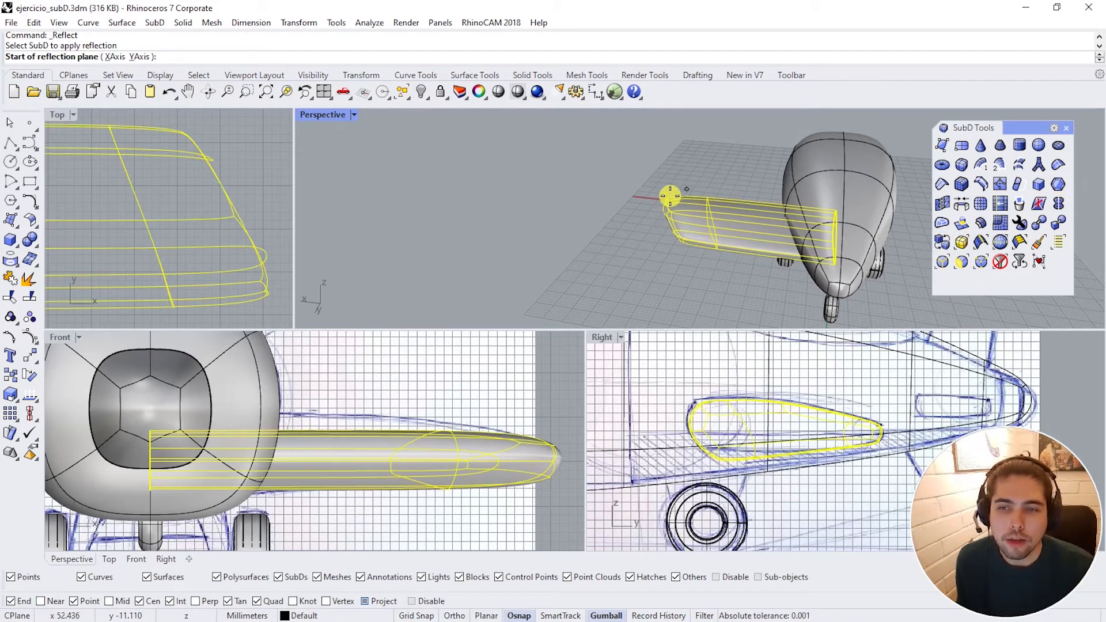
pyautogui.scroll(-5, 102, 221)
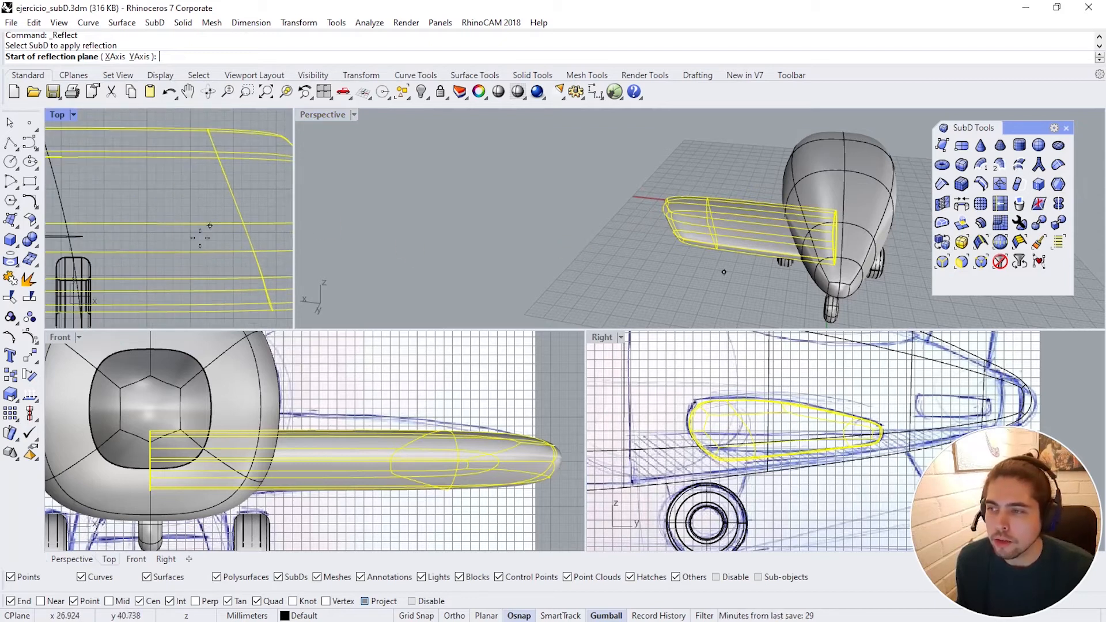
pyautogui.scroll(4, 145, 258)
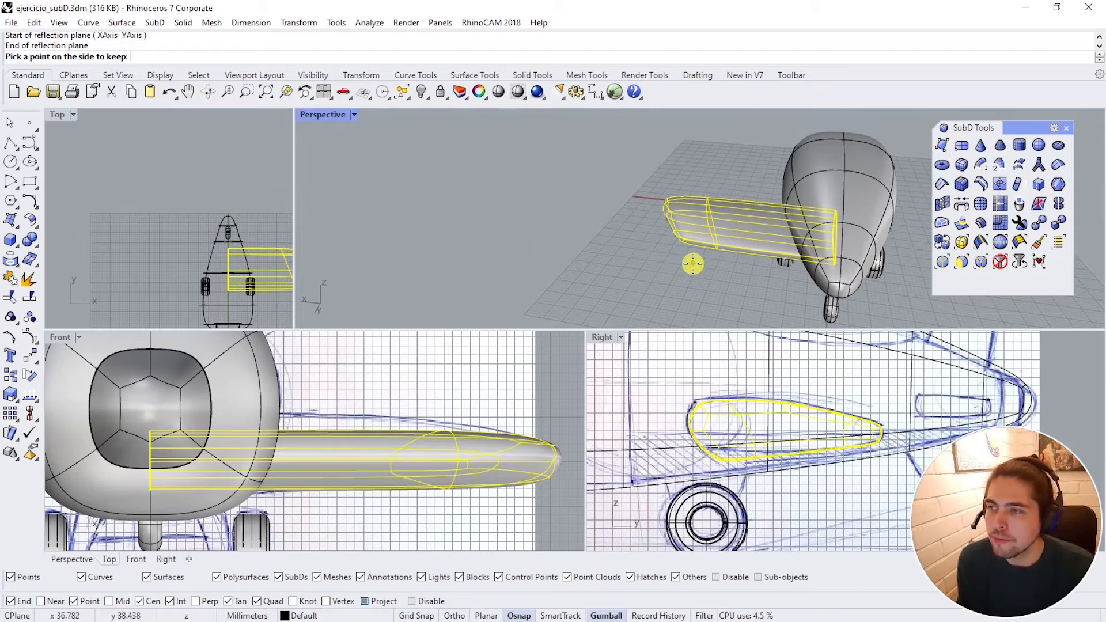
pyautogui.scroll(5, 226, 249)
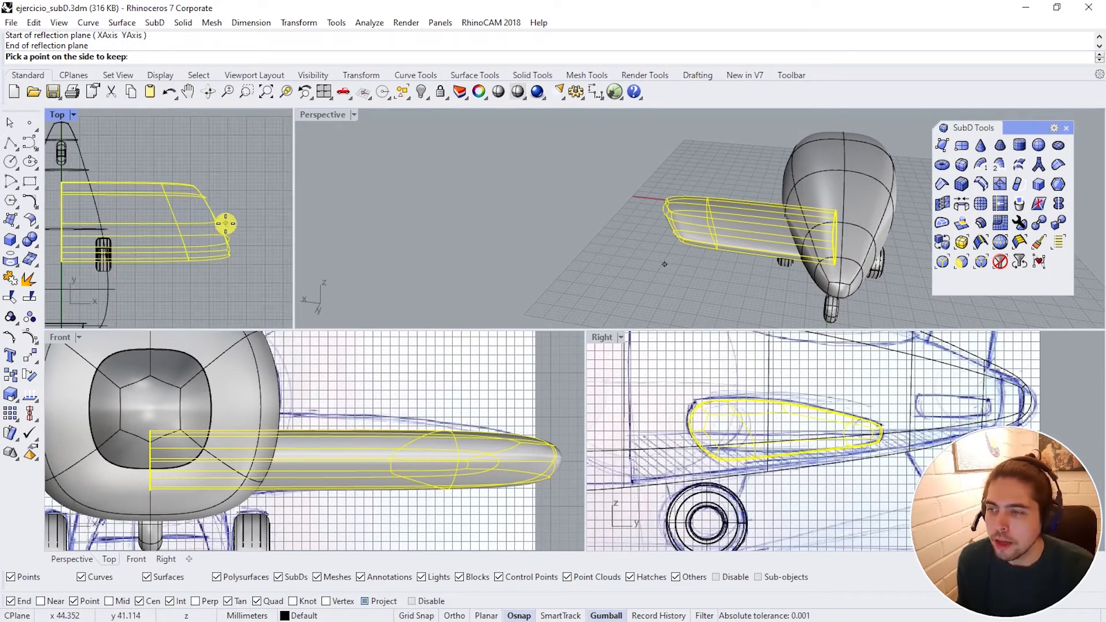
pyautogui.scroll(2, 241, 243)
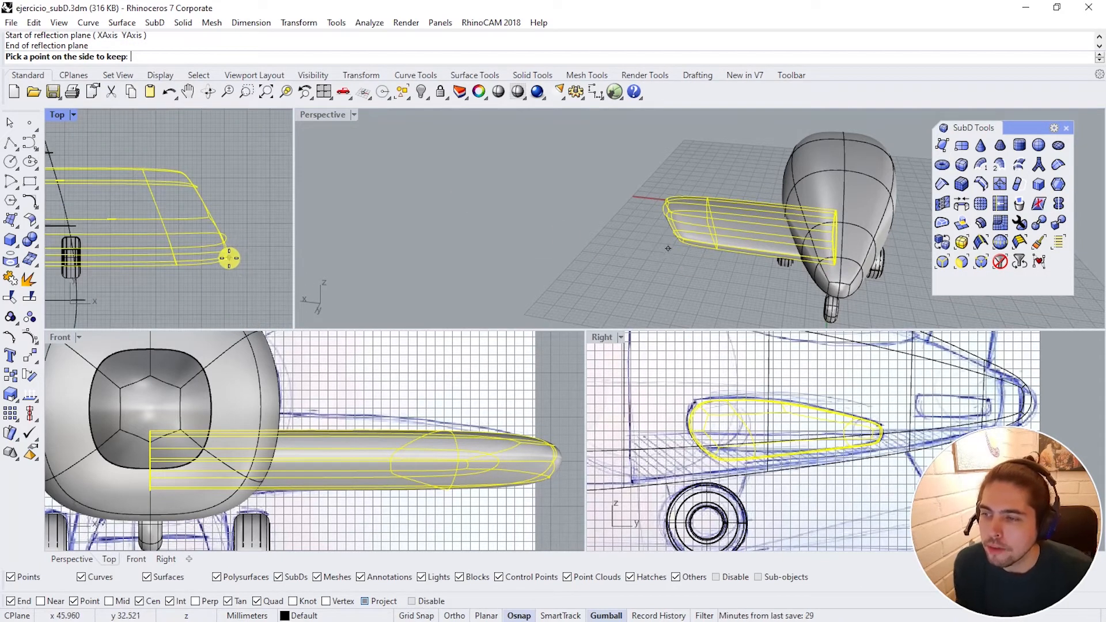
pyautogui.click(230, 251)
pyautogui.scroll(-5, 225, 241)
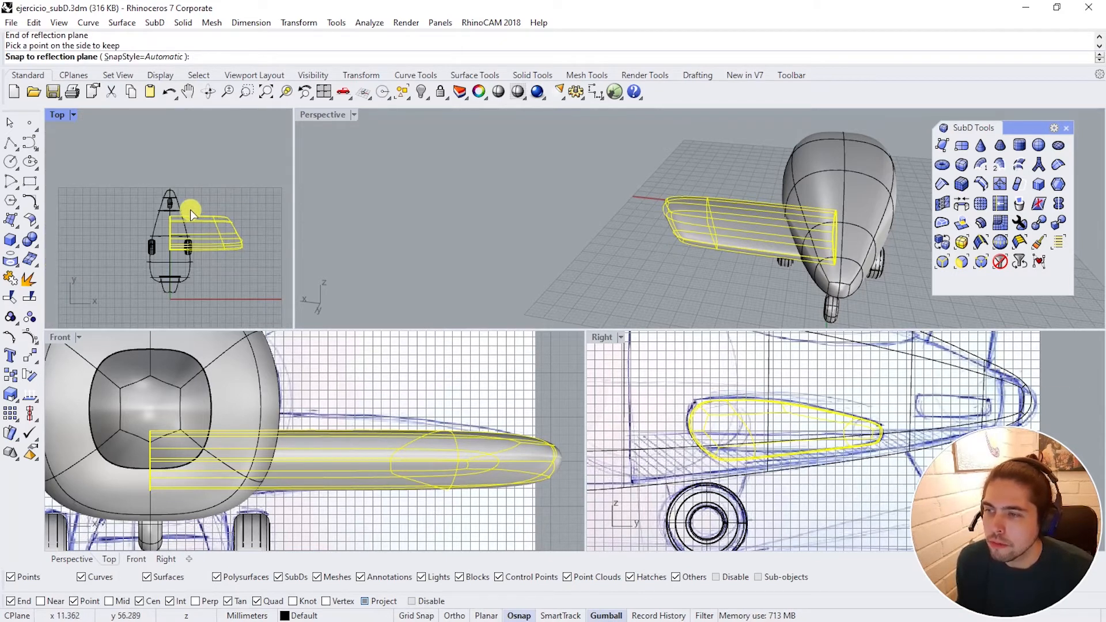
pyautogui.press('Return')
pyautogui.moveTo(639, 178); pyautogui.dragTo(553, 219, button='right')
pyautogui.moveTo(152, 450); pyautogui.dragTo(316, 446, button='right')
pyautogui.scroll(-6, 316, 446)
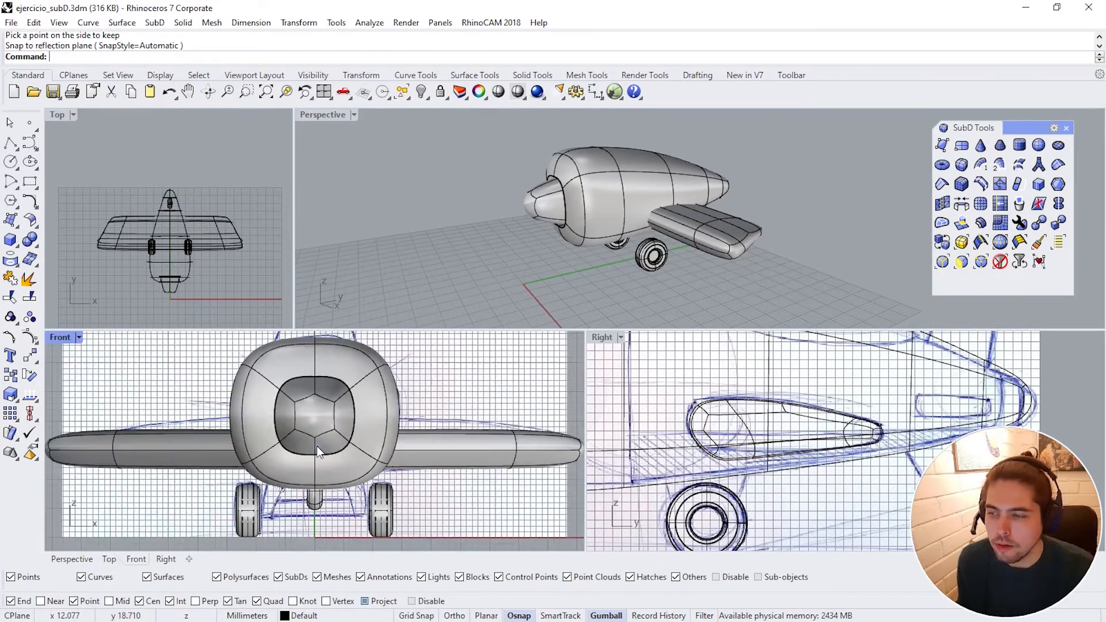
pyautogui.moveTo(647, 197); pyautogui.dragTo(576, 190, button='right')
# Step: Duplicate the full wing in place and move the copy back to the tail and up to the tailplane sketch
pyautogui.click(808, 247)
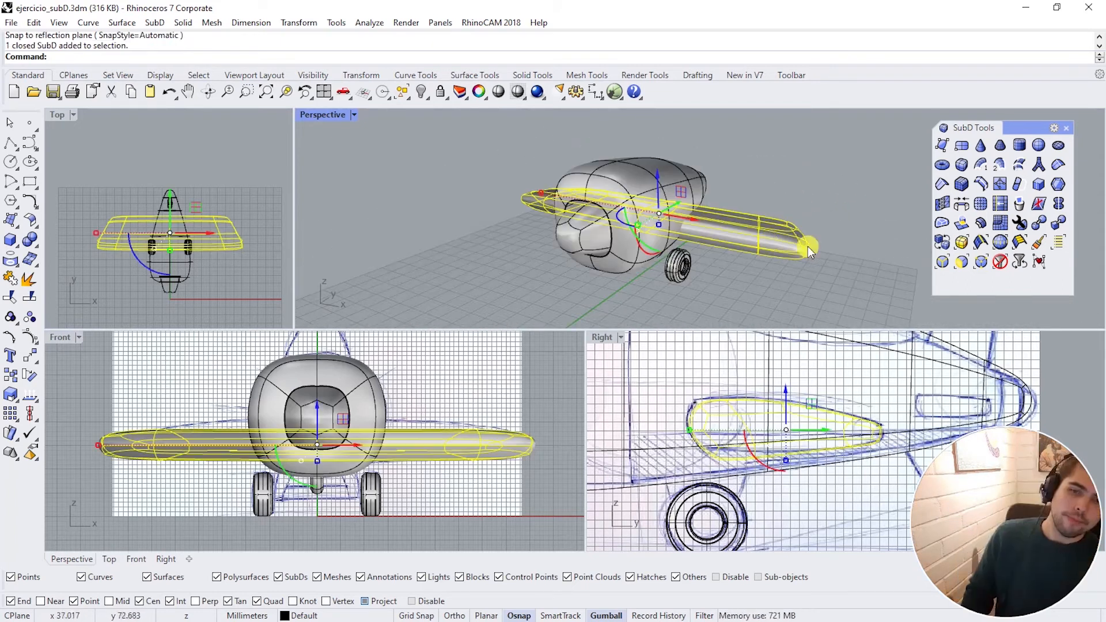
pyautogui.moveTo(807, 246); pyautogui.dragTo(675, 248, button='right')
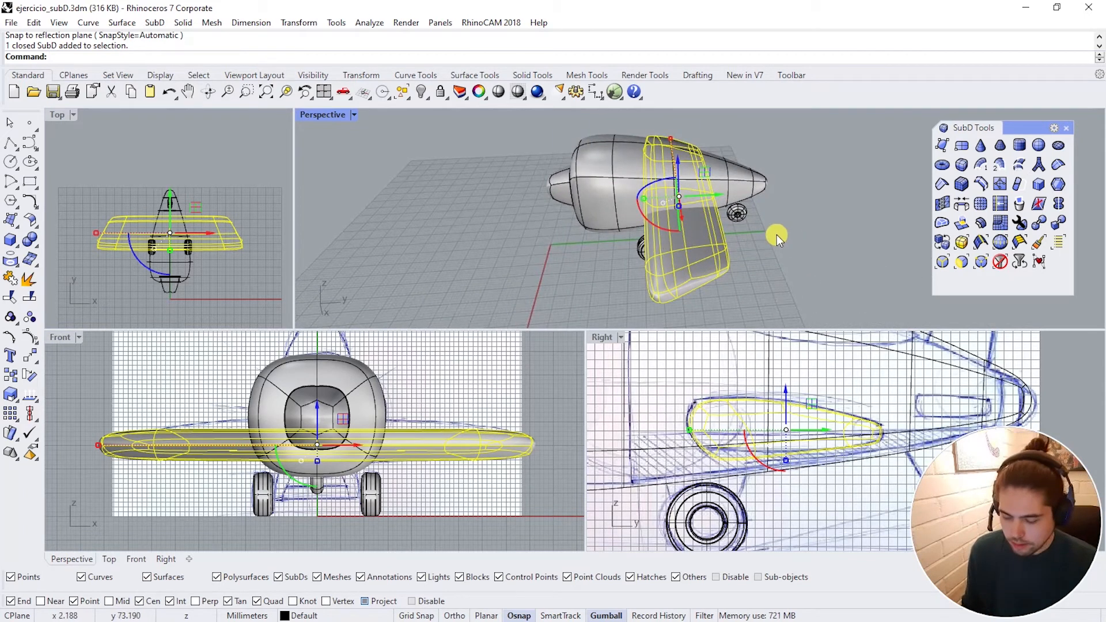
pyautogui.moveTo(777, 234); pyautogui.dragTo(727, 236, button='right')
pyautogui.hotkey('ctrl', 'v')
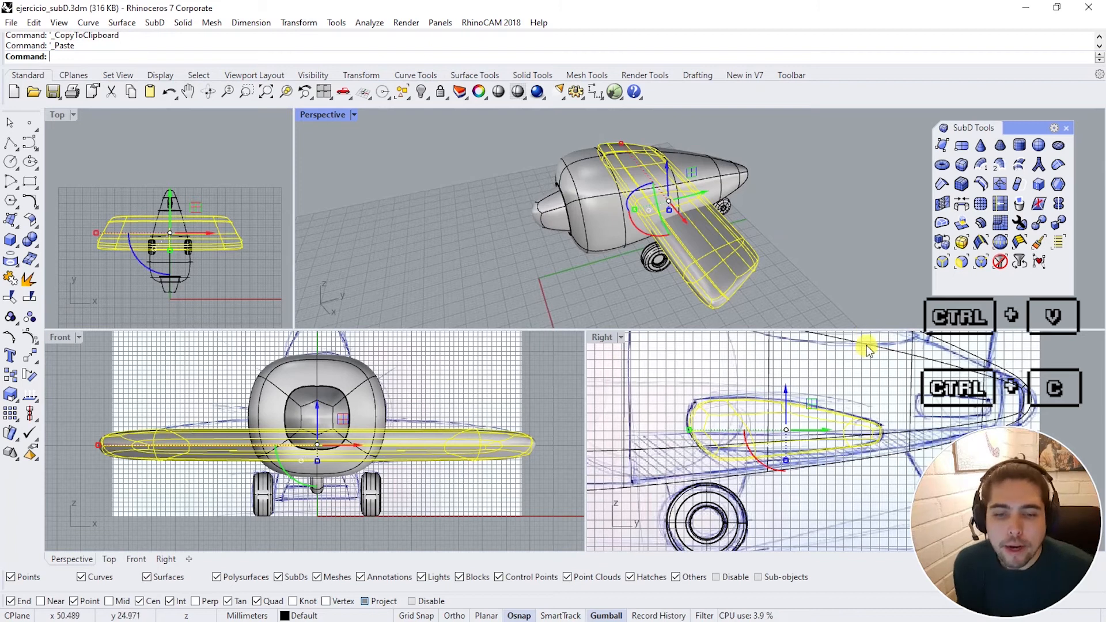
pyautogui.moveTo(951, 410); pyautogui.dragTo(831, 387, button='right')
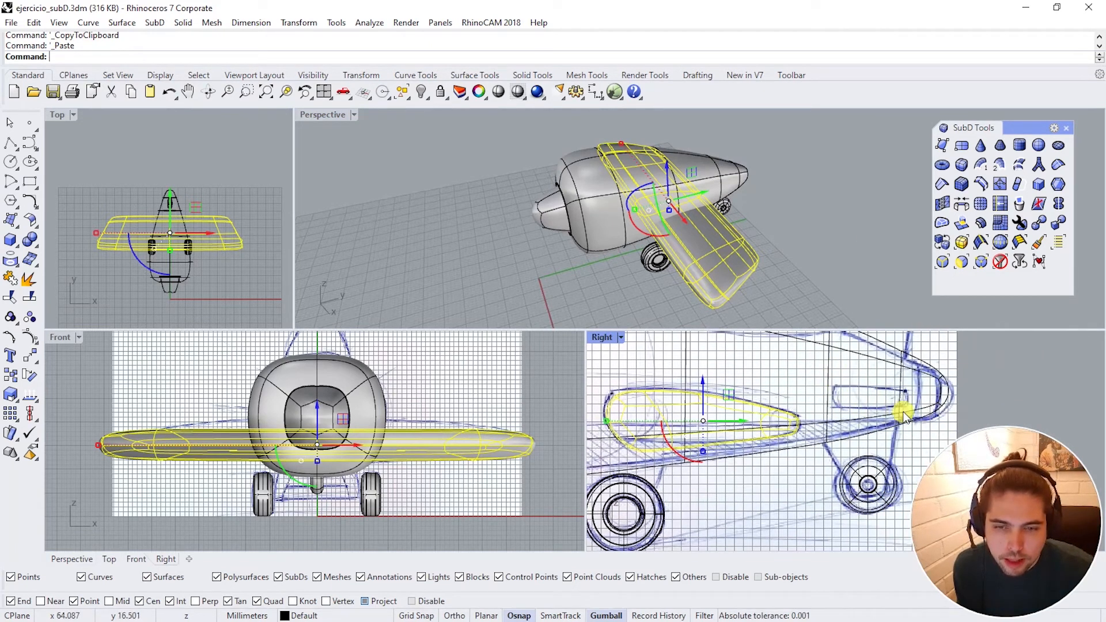
pyautogui.moveTo(704, 189); pyautogui.dragTo(768, 181)
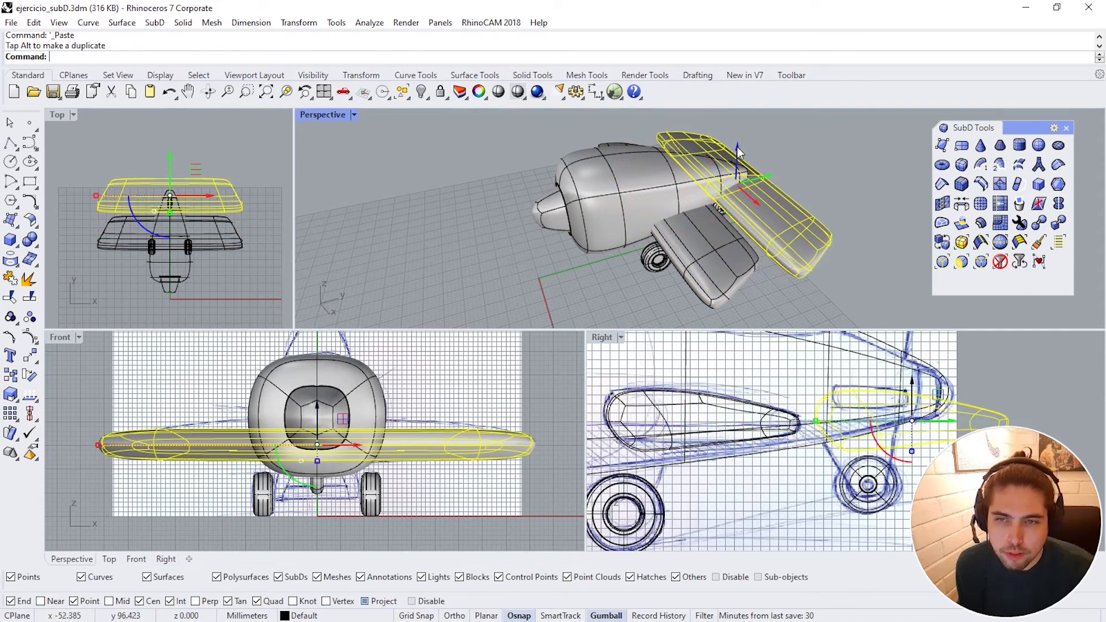
pyautogui.moveTo(738, 146); pyautogui.dragTo(738, 137)
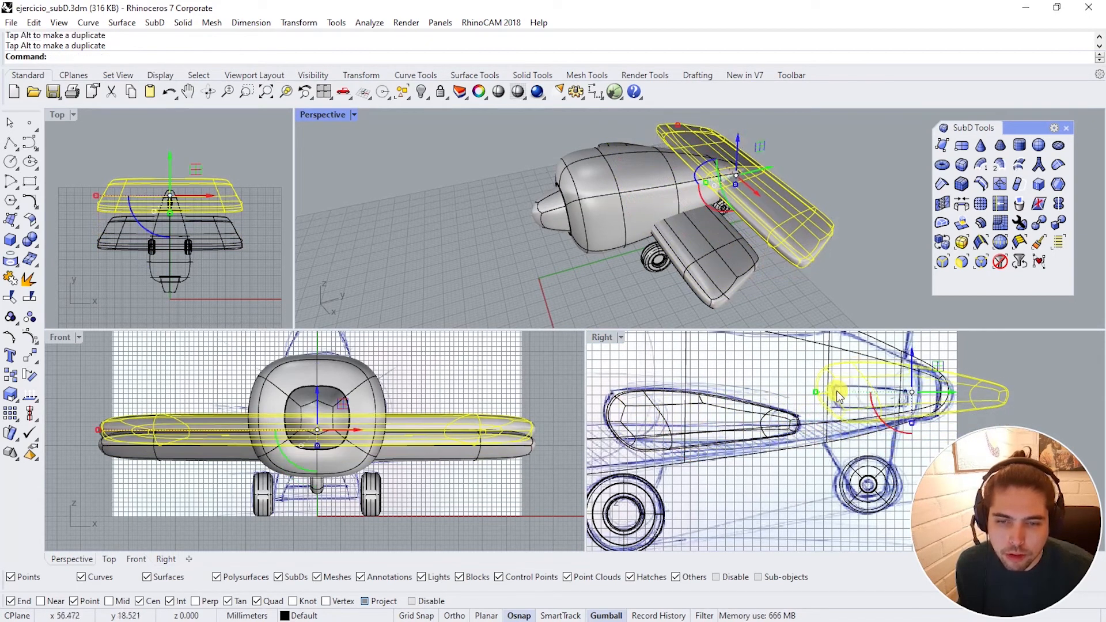
# Step: Reduce the wing copy's chord and thickness and shift it over the tailplane outline in the side sketch
pyautogui.moveTo(816, 393); pyautogui.dragTo(836, 393)
pyautogui.scroll(6, 924, 411)
pyautogui.moveTo(904, 433); pyautogui.dragTo(904, 413)
pyautogui.moveTo(922, 387); pyautogui.dragTo(903, 412, button='right')
pyautogui.moveTo(923, 402); pyautogui.dragTo(863, 402)
pyautogui.moveTo(683, 402); pyautogui.dragTo(731, 402)
pyautogui.moveTo(825, 439); pyautogui.dragTo(825, 431)
pyautogui.moveTo(825, 369); pyautogui.dragTo(825, 380)
# Step: Fine-tune the tailplane's chord and lengthwise position to fit its outline in the side sketch
pyautogui.moveTo(732, 413); pyautogui.dragTo(754, 413)
pyautogui.moveTo(849, 412); pyautogui.dragTo(828, 411)
pyautogui.scroll(6, 849, 424)
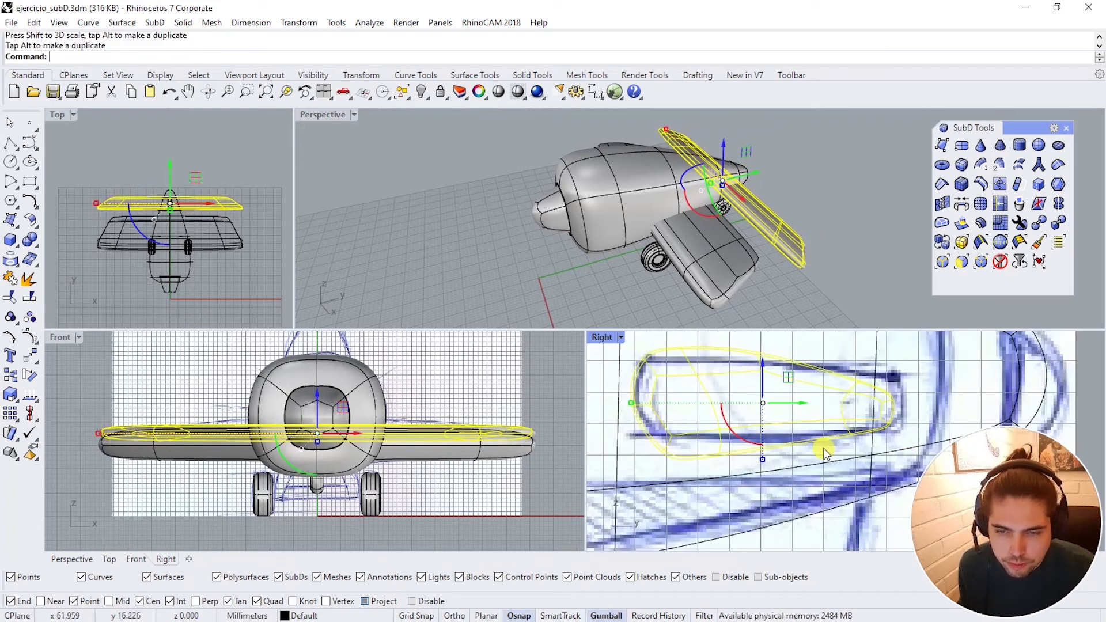
pyautogui.moveTo(632, 403); pyautogui.dragTo(627, 404)
pyautogui.moveTo(805, 405); pyautogui.dragTo(816, 406)
pyautogui.scroll(-2, 827, 411)
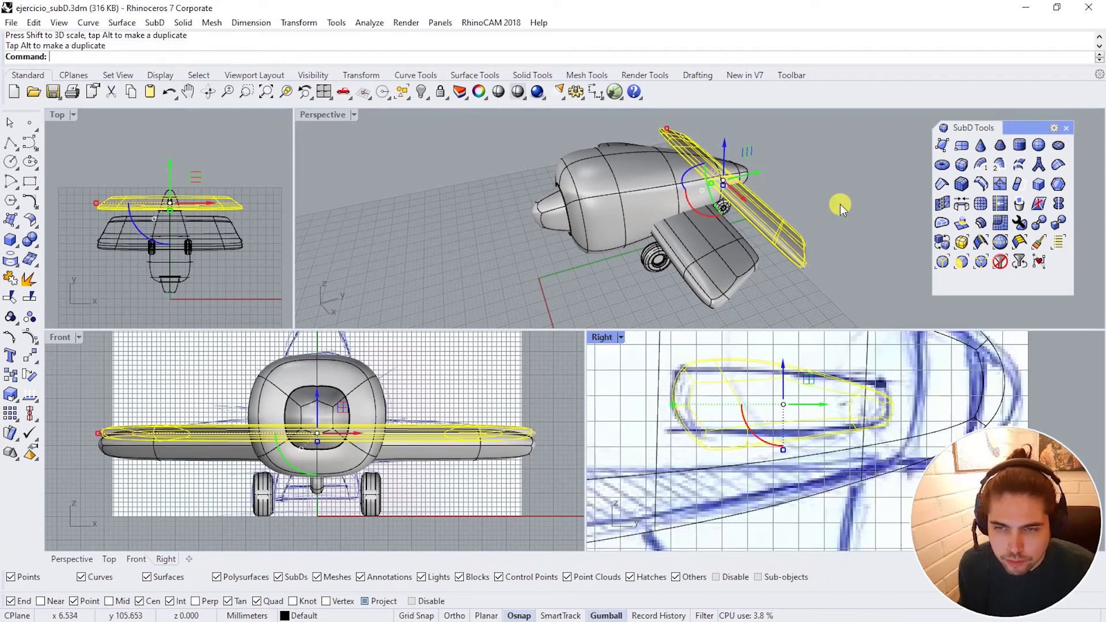
# Step: Scale the tailplane's span down to a short stabilizer centred on the tail
pyautogui.moveTo(657, 191); pyautogui.dragTo(742, 246, button='right')
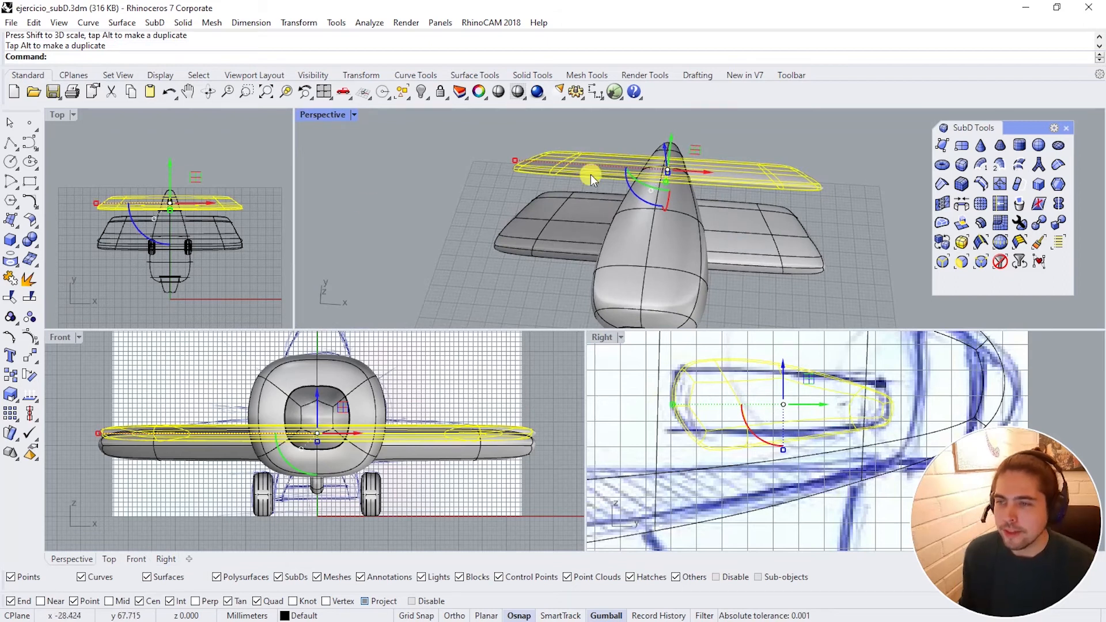
pyautogui.moveTo(589, 174); pyautogui.dragTo(703, 149, button='right')
pyautogui.moveTo(475, 161); pyautogui.dragTo(606, 163)
pyautogui.moveTo(709, 190); pyautogui.dragTo(544, 216, button='right')
pyautogui.press('Escape')
pyautogui.scroll(2, 927, 354)
pyautogui.moveTo(765, 204); pyautogui.dragTo(738, 231, button='right')
# Step: Zoom all views to the tailplane and examine its shape from several angles
pyautogui.click(680, 208)
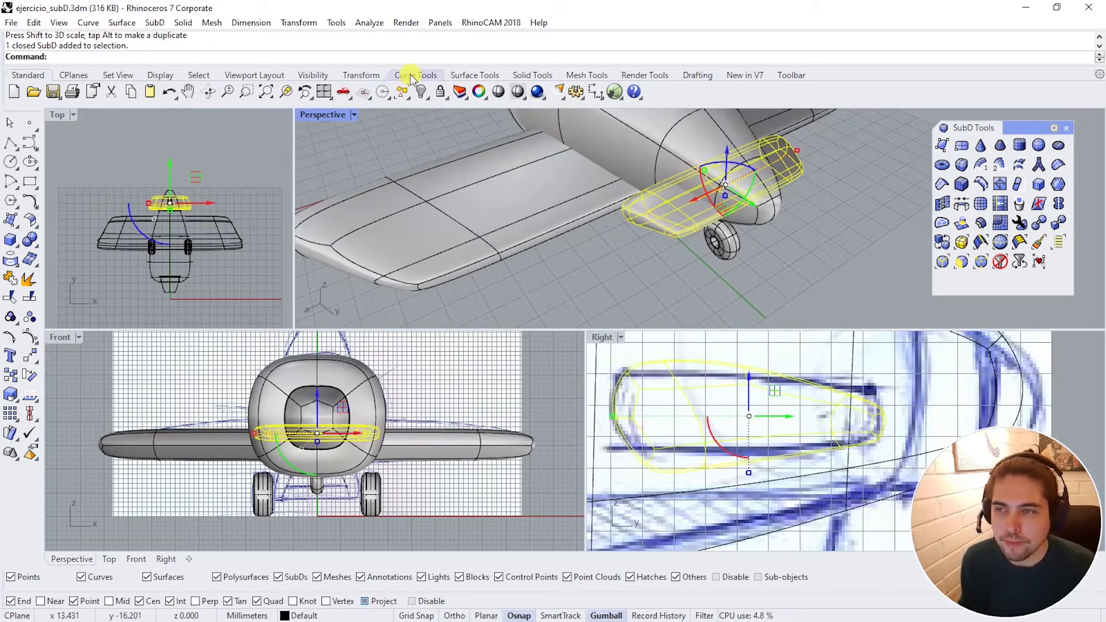
pyautogui.rightClick(285, 92)
pyautogui.scroll(-4, 816, 277)
pyautogui.click(815, 277)
pyautogui.moveTo(815, 276); pyautogui.dragTo(818, 219, button='right')
pyautogui.scroll(4, 749, 254)
pyautogui.moveTo(749, 253); pyautogui.dragTo(691, 219, button='right')
pyautogui.click(660, 203)
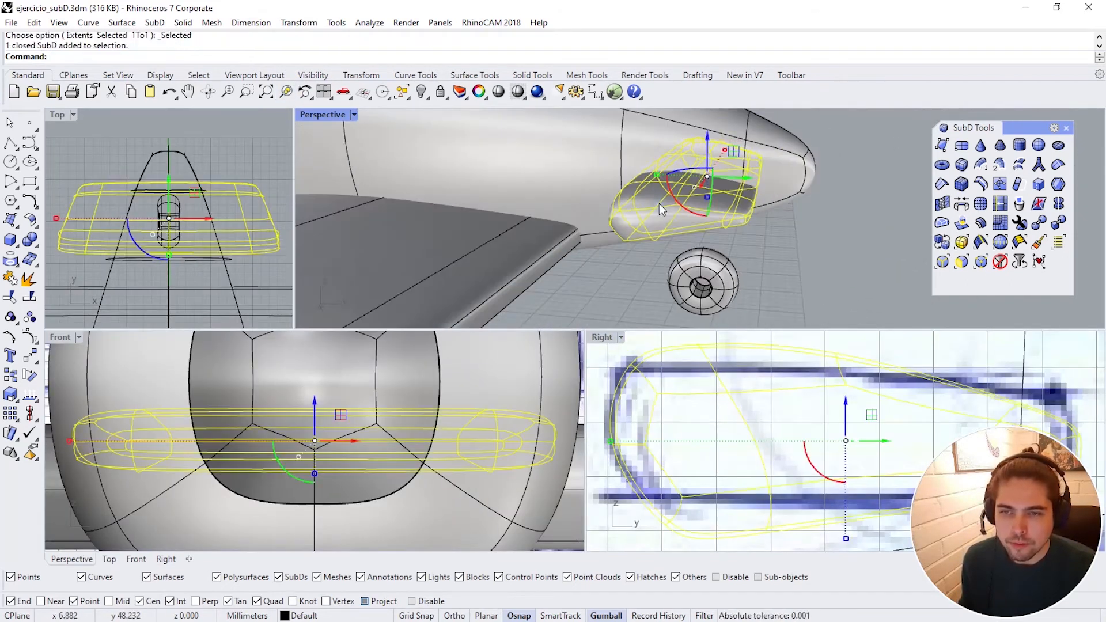
pyautogui.click(801, 254)
pyautogui.moveTo(801, 254); pyautogui.dragTo(749, 277, button='right')
pyautogui.scroll(-4, 780, 481)
pyautogui.click(820, 419)
pyautogui.click(816, 253)
pyautogui.scroll(-4, 749, 253)
pyautogui.moveTo(732, 231); pyautogui.dragTo(611, 216, button='right')
pyautogui.scroll(5, 720, 231)
pyautogui.scroll(2, 605, 216)
# Step: Try to adjust the vertex on the tailplane's tip, switch the SubDs to flat display, and undo the recent changes
pyautogui.keyDown('ctrl'); pyautogui.keyDown('shift'); pyautogui.click(578, 216); pyautogui.keyUp('shift'); pyautogui.keyUp('ctrl')
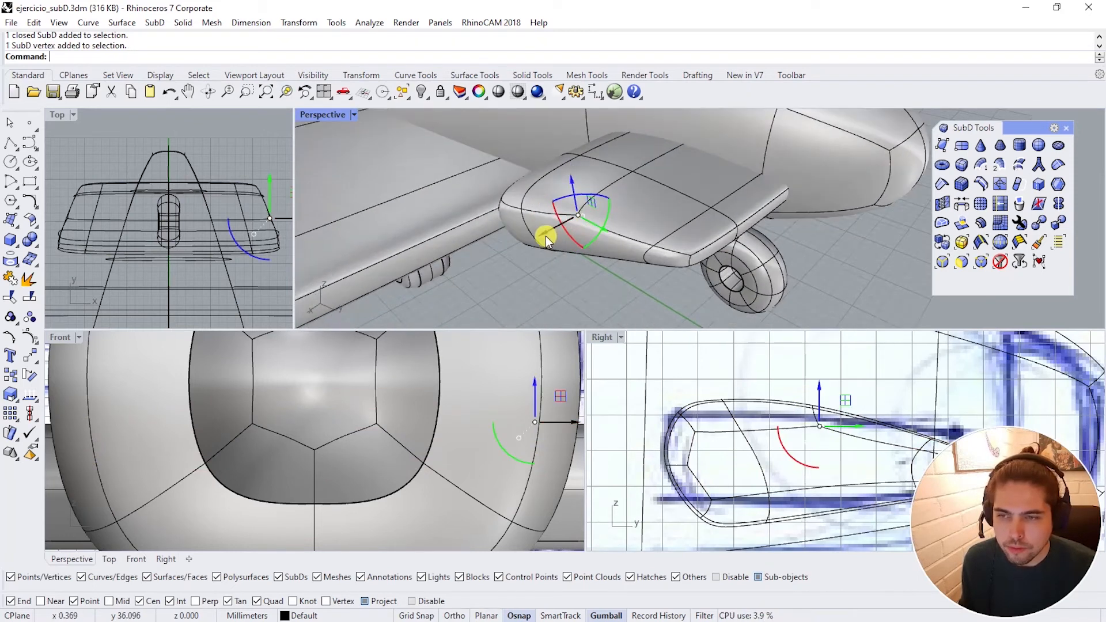
pyautogui.moveTo(545, 236); pyautogui.dragTo(534, 255)
pyautogui.click(542, 270)
pyautogui.moveTo(542, 270); pyautogui.dragTo(864, 233, button='right')
pyautogui.press('Tab')
pyautogui.hotkey('ctrl', 'z')
pyautogui.hotkey('ctrl', 'z')
pyautogui.hotkey('ctrl', 'z')
pyautogui.rightClick(171, 95)
# Step: Move the end face of the tailplane's tip slightly in flat display
pyautogui.keyDown('ctrl'); pyautogui.keyDown('shift'); pyautogui.click(850, 222); pyautogui.keyUp('shift'); pyautogui.keyUp('ctrl')
pyautogui.moveTo(888, 240); pyautogui.dragTo(891, 243)
pyautogui.moveTo(888, 239); pyautogui.dragTo(654, 153, button='right')
pyautogui.scroll(-3, 651, 153)
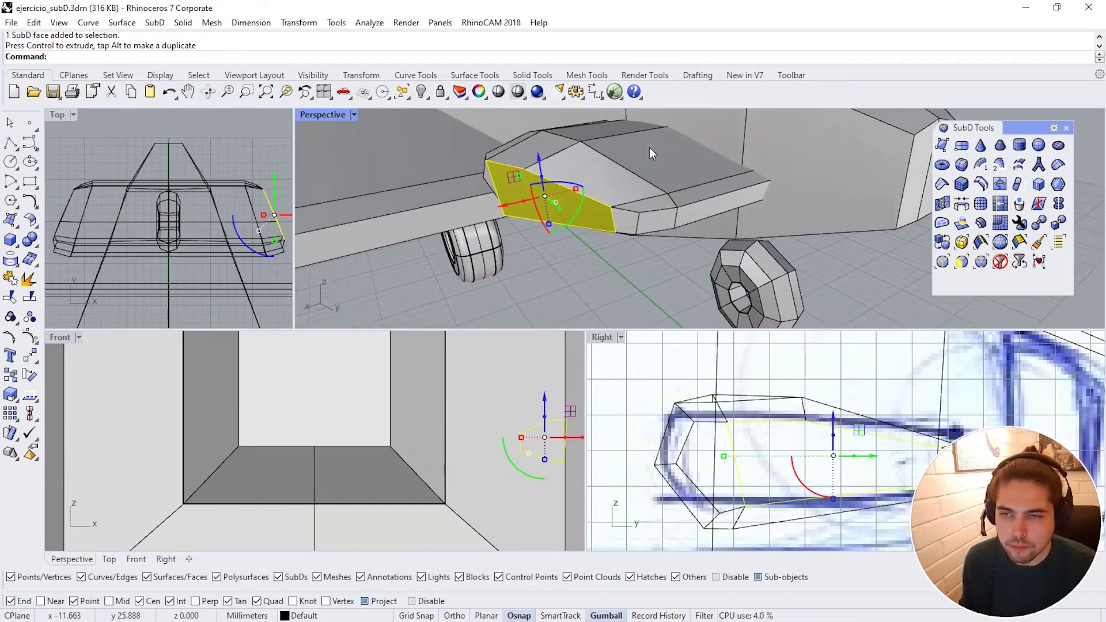
pyautogui.keyDown('ctrl'); pyautogui.keyDown('shift'); pyautogui.click(579, 199); pyautogui.keyUp('shift'); pyautogui.keyUp('ctrl')
pyautogui.moveTo(579, 199); pyautogui.dragTo(710, 277, button='right')
pyautogui.click(593, 193)
# Step: Raise the lower trailing-edge vertex at the tailplane's tip slightly and show the SubDs smooth
pyautogui.scroll(4, 567, 147)
pyautogui.keyDown('ctrl'); pyautogui.keyDown('shift'); pyautogui.click(734, 283); pyautogui.keyUp('shift'); pyautogui.keyUp('ctrl')
pyautogui.moveTo(678, 234); pyautogui.dragTo(681, 211)
pyautogui.moveTo(682, 214); pyautogui.dragTo(752, 261, button='right')
pyautogui.press('Tab')
pyautogui.press('Tab')
pyautogui.press('Tab')
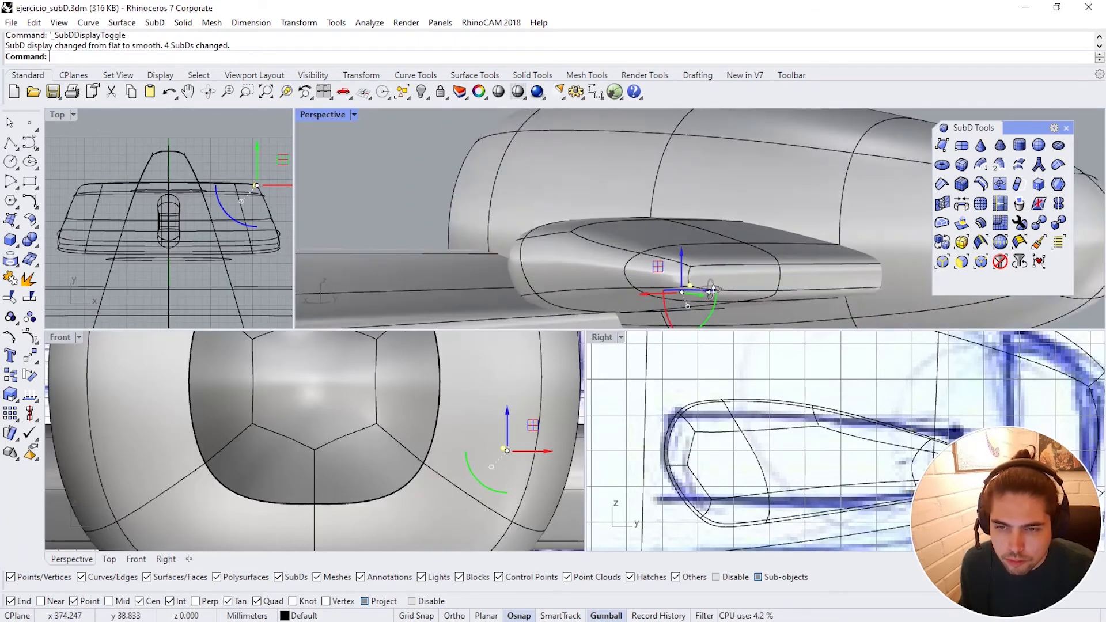
# Step: Try to move the tailplane tip's lower trailing-edge vertex outward along the span
pyautogui.moveTo(710, 290); pyautogui.dragTo(673, 279, button='right')
pyautogui.scroll(-3, 711, 283)
pyautogui.moveTo(629, 294); pyautogui.dragTo(588, 295)
pyautogui.hotkey('ctrl', 'z')
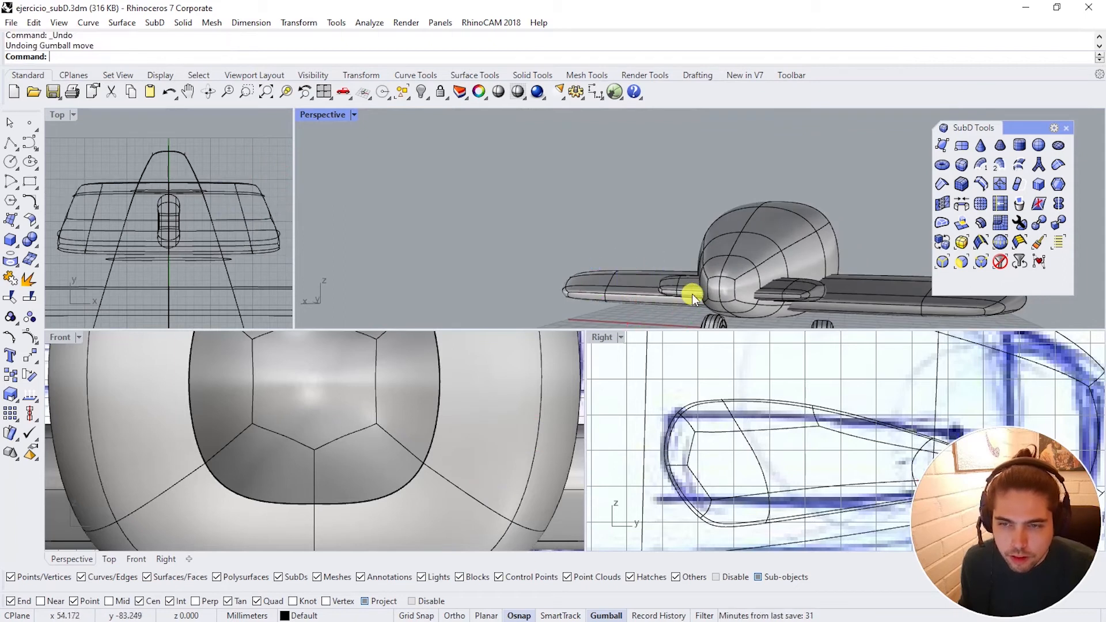
# Step: Examine the tailplane and main wing tips from behind and from the side
pyautogui.scroll(5, 662, 280)
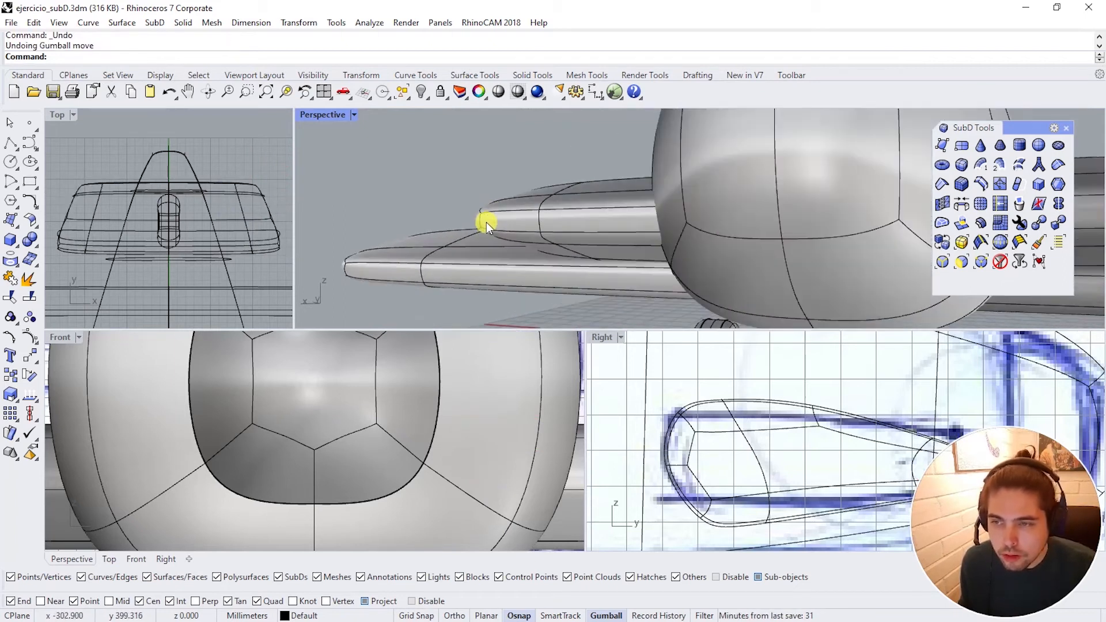
pyautogui.keyDown('ctrl'); pyautogui.keyDown('shift'); pyautogui.click(480, 220); pyautogui.keyUp('shift'); pyautogui.keyUp('ctrl')
pyautogui.moveTo(480, 220); pyautogui.dragTo(596, 259, button='right')
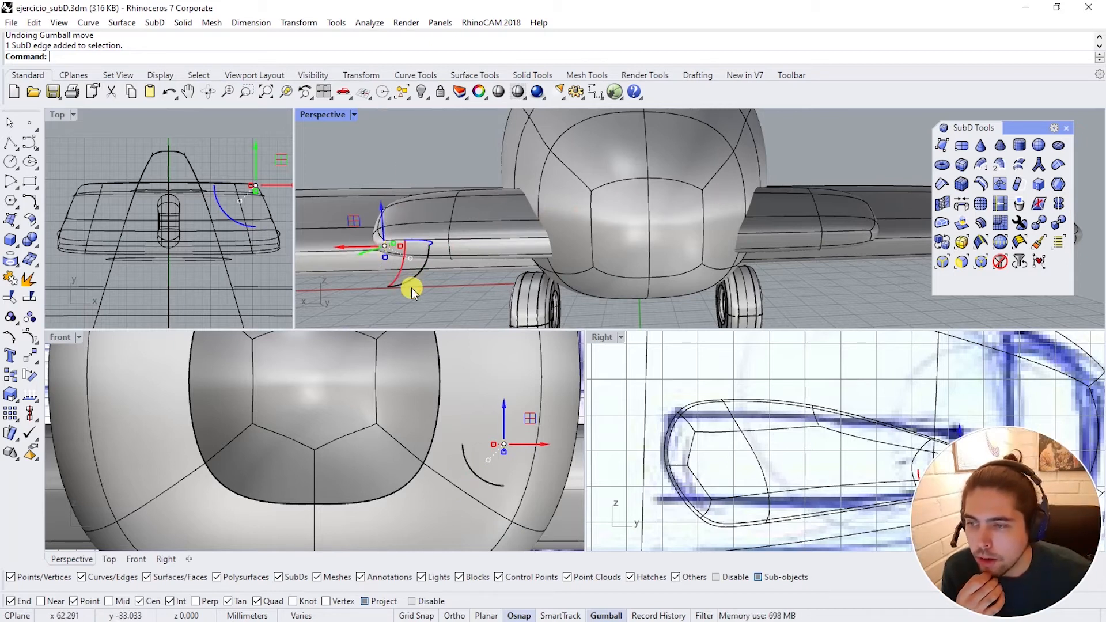
pyautogui.moveTo(411, 288); pyautogui.dragTo(517, 281, button='right')
pyautogui.moveTo(417, 278); pyautogui.dragTo(614, 261, button='right')
pyautogui.keyDown('ctrl'); pyautogui.keyDown('shift'); pyautogui.click(416, 260); pyautogui.keyUp('shift'); pyautogui.keyUp('ctrl')
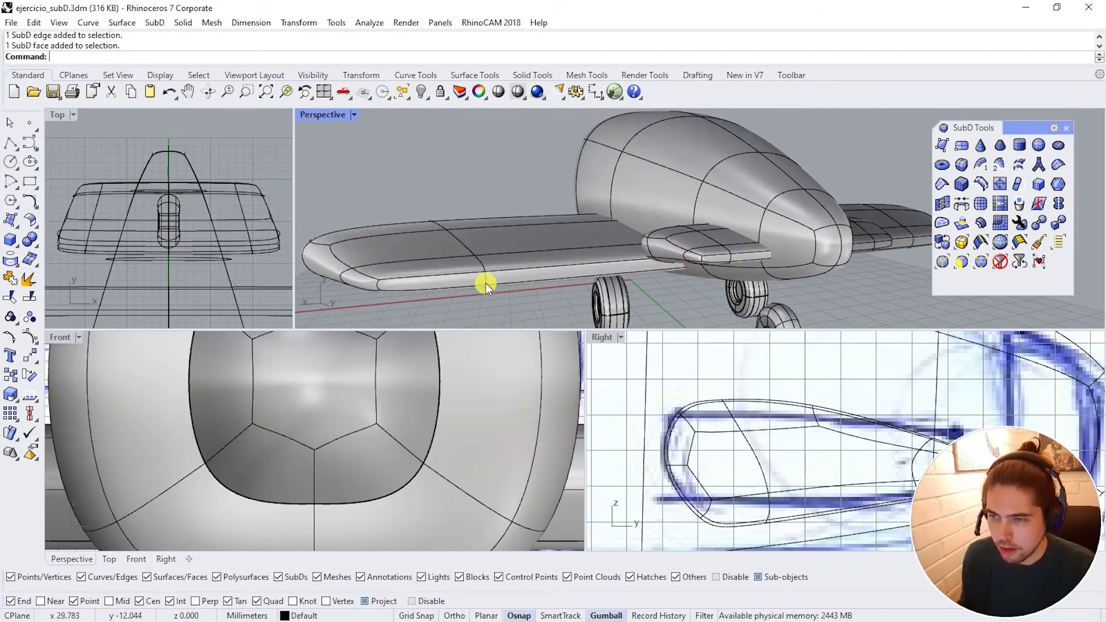
# Step: Try to raise the mid-chord vertex on the underside of the main wing's tip in flat display
pyautogui.press('Tab')
pyautogui.moveTo(442, 287); pyautogui.dragTo(533, 188, button='right')
pyautogui.keyDown('shift'); pyautogui.moveTo(576, 158); pyautogui.dragTo(582, 230, button='right'); pyautogui.keyUp('shift')
pyautogui.keyDown('ctrl'); pyautogui.keyDown('shift'); pyautogui.click(547, 209); pyautogui.keyUp('shift'); pyautogui.keyUp('ctrl')
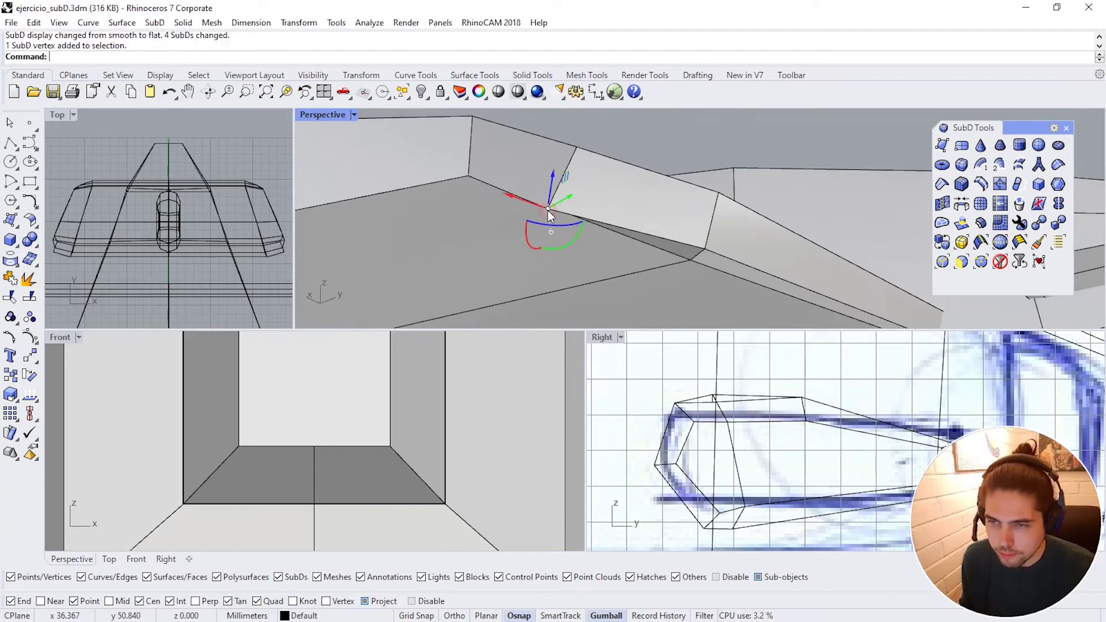
pyautogui.scroll(-5, 610, 284)
pyautogui.moveTo(612, 285); pyautogui.dragTo(520, 211, button='right')
pyautogui.scroll(-5, 484, 178)
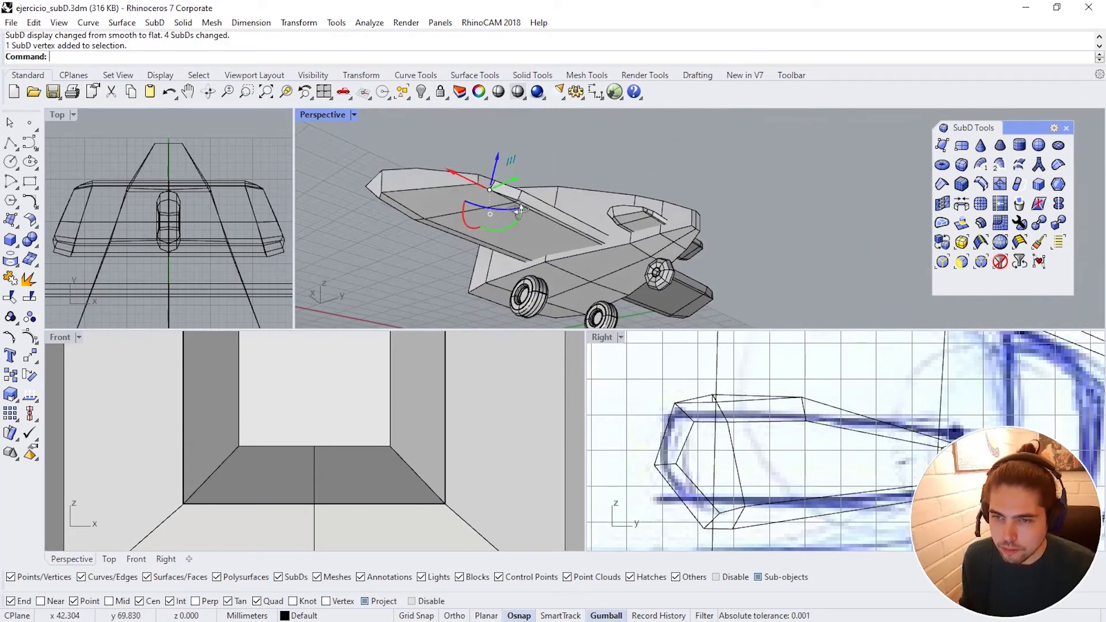
pyautogui.moveTo(496, 165); pyautogui.dragTo(501, 139)
pyautogui.hotkey('ctrl', 'z')
# Step: Reselect the mid-chord vertex on the wing tip's underside, raise it slightly and show the SubDs smooth
pyautogui.moveTo(500, 151); pyautogui.dragTo(496, 198, button='right')
pyautogui.scroll(6, 496, 199)
pyautogui.keyDown('ctrl'); pyautogui.keyDown('shift'); pyautogui.click(504, 201); pyautogui.keyUp('shift'); pyautogui.keyUp('ctrl')
pyautogui.scroll(3, 509, 198)
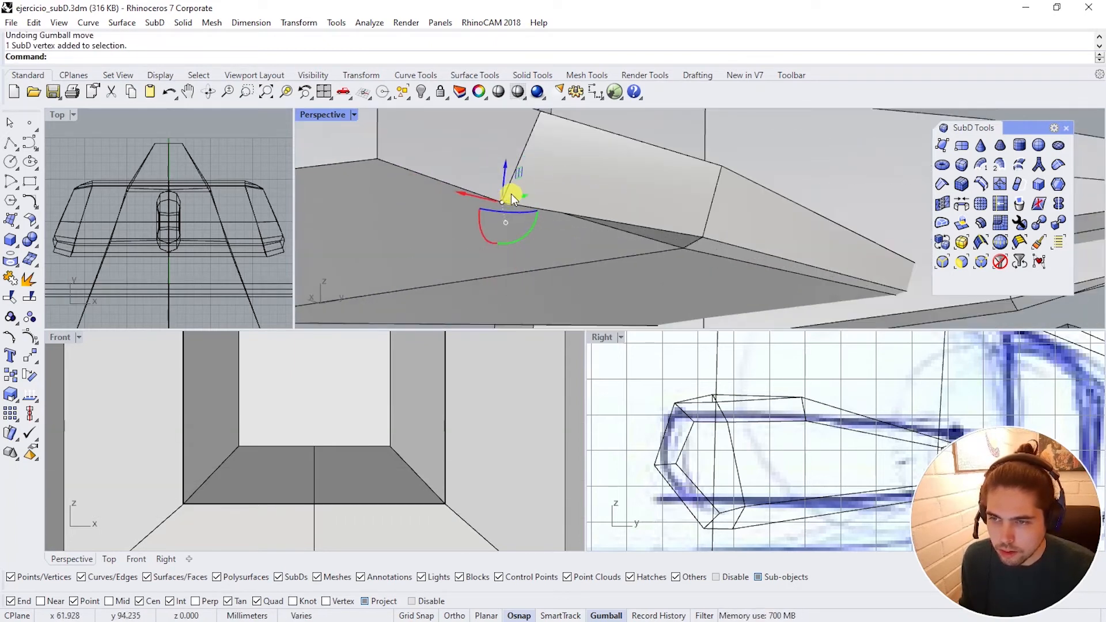
pyautogui.moveTo(511, 193); pyautogui.dragTo(736, 206)
pyautogui.press('Tab')
pyautogui.press('Tab')
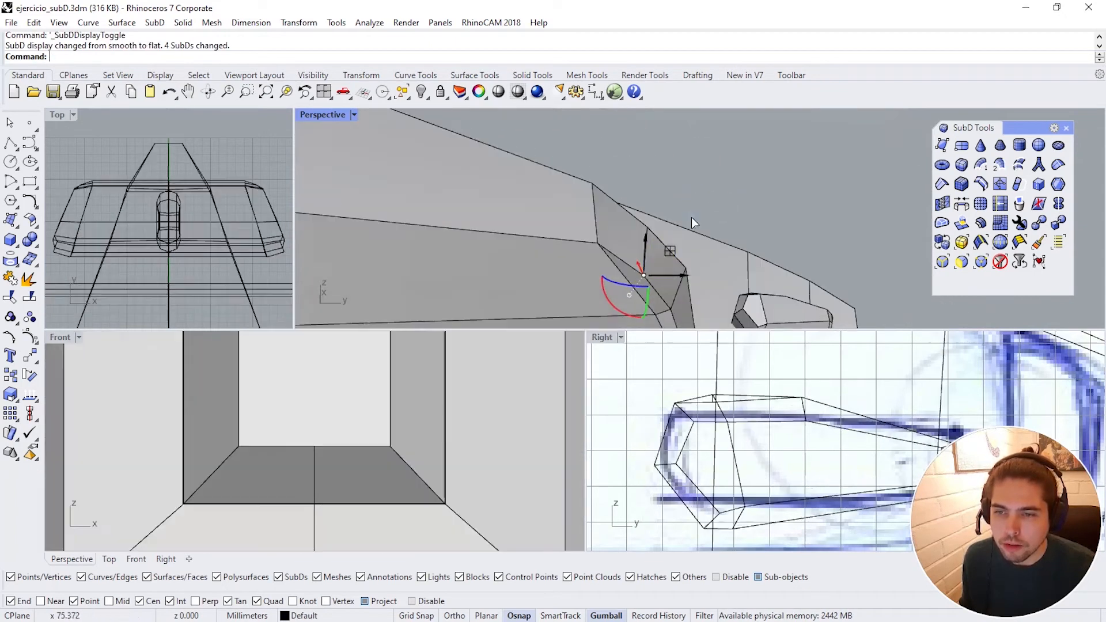
pyautogui.moveTo(642, 239); pyautogui.dragTo(644, 228)
pyautogui.press('Tab')
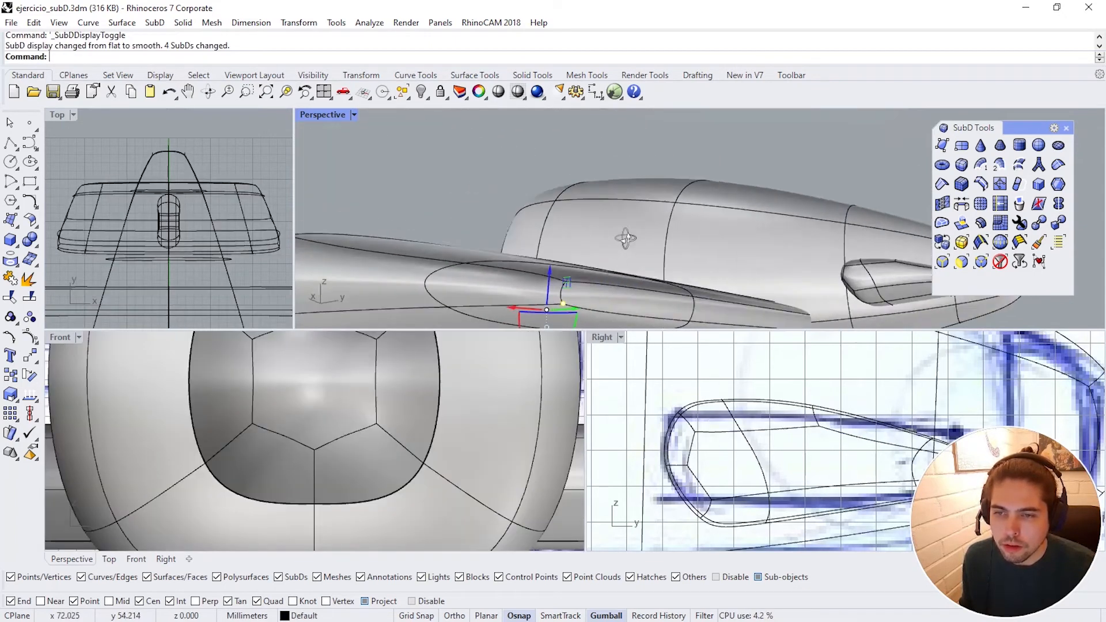
# Step: Fine-tune the wing tip's underside vertex with small moves, comparing the flat and smooth SubD displays
pyautogui.press('Tab')
pyautogui.moveTo(492, 302); pyautogui.dragTo(495, 302)
pyautogui.press('Tab')
pyautogui.moveTo(536, 254); pyautogui.dragTo(670, 301, button='right')
pyautogui.press('Tab')
pyautogui.moveTo(670, 298); pyautogui.dragTo(695, 286)
pyautogui.press('Tab')
pyautogui.moveTo(695, 284); pyautogui.dragTo(708, 238, button='right')
pyautogui.press('Tab')
pyautogui.press('Tab')
pyautogui.scroll(10, 714, 250)
pyautogui.press('Tab')
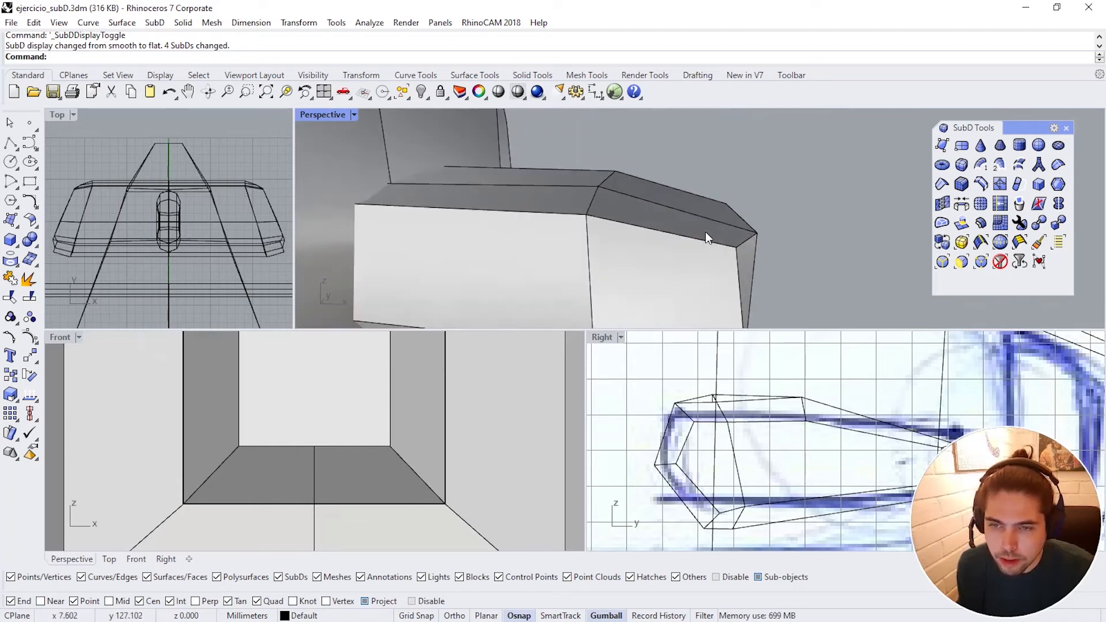
# Step: Raise the mid-chord vertex on the upper side of the wing tip slightly, shift it inward and show the SubDs smooth
pyautogui.click(758, 231)
pyautogui.moveTo(759, 197); pyautogui.dragTo(760, 187)
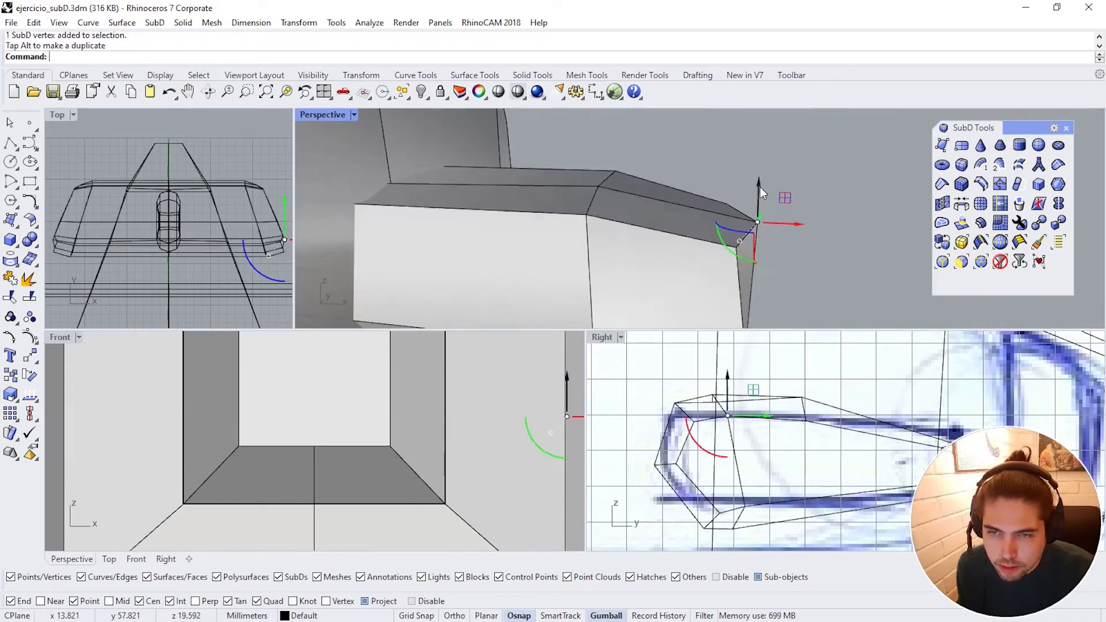
pyautogui.press('Tab')
pyautogui.press('Tab')
pyautogui.moveTo(797, 223); pyautogui.dragTo(787, 224)
pyautogui.press('Tab')
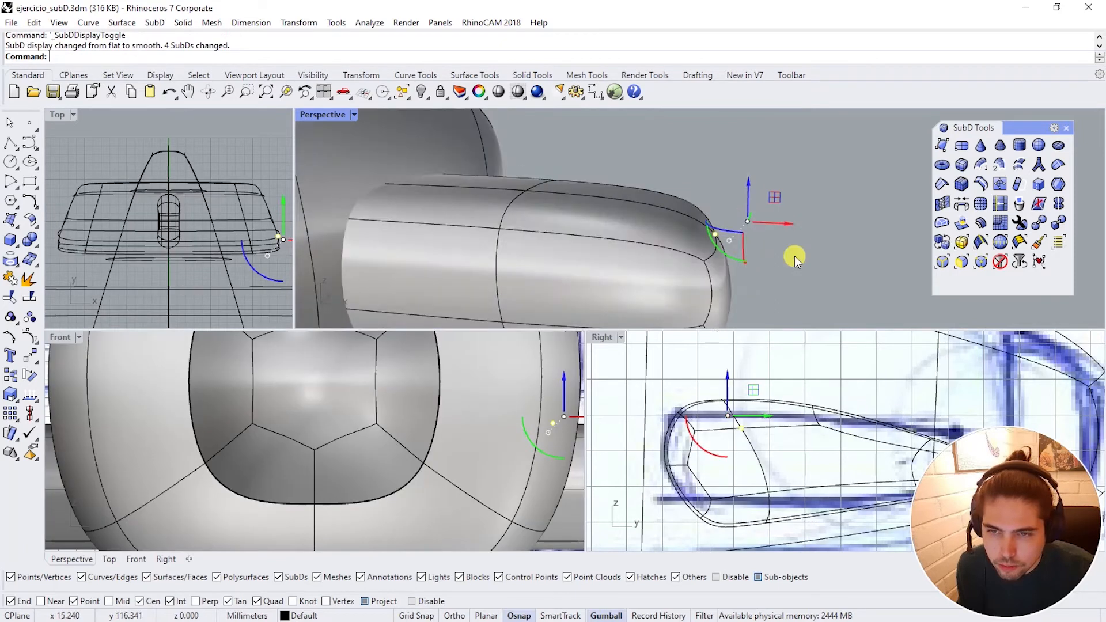
# Step: Shift the mid-chord vertex on the wing tip's underside slightly inward, comparing the flat and smooth SubD displays
pyautogui.press('Tab')
pyautogui.press('Tab')
pyautogui.press('Tab')
pyautogui.click(653, 276)
pyautogui.moveTo(681, 280); pyautogui.dragTo(677, 281)
pyautogui.press('Tab')
pyautogui.moveTo(709, 254); pyautogui.dragTo(599, 206, button='right')
pyautogui.press('Tab')
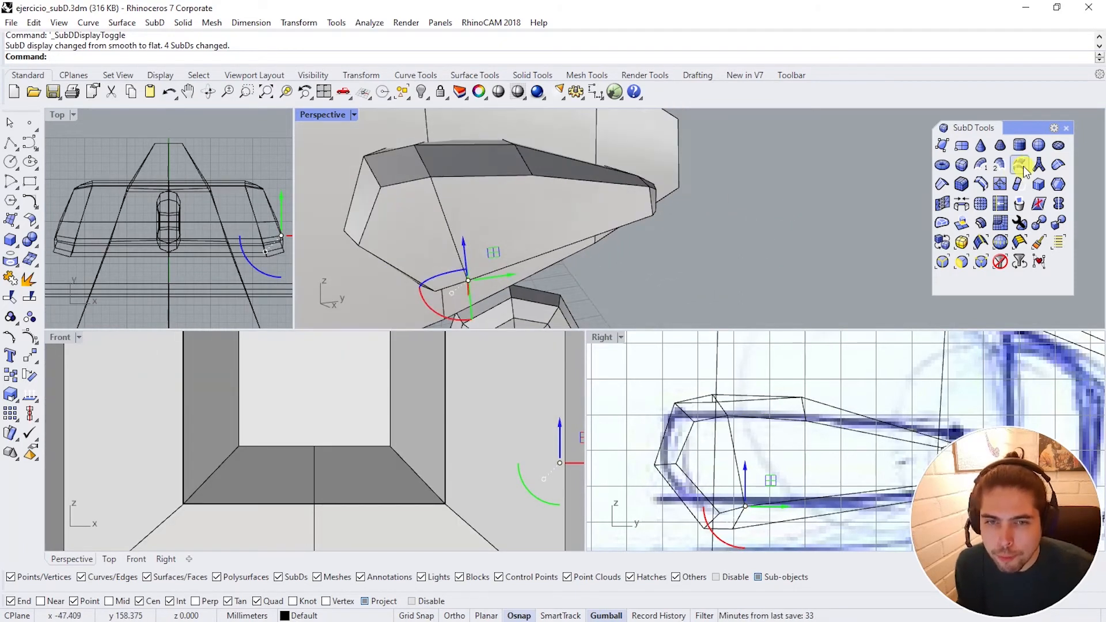
# Step: Try to insert an additional ring edge across the wing tip with Insert Edge, picking different tip edges
pyautogui.click(981, 185)
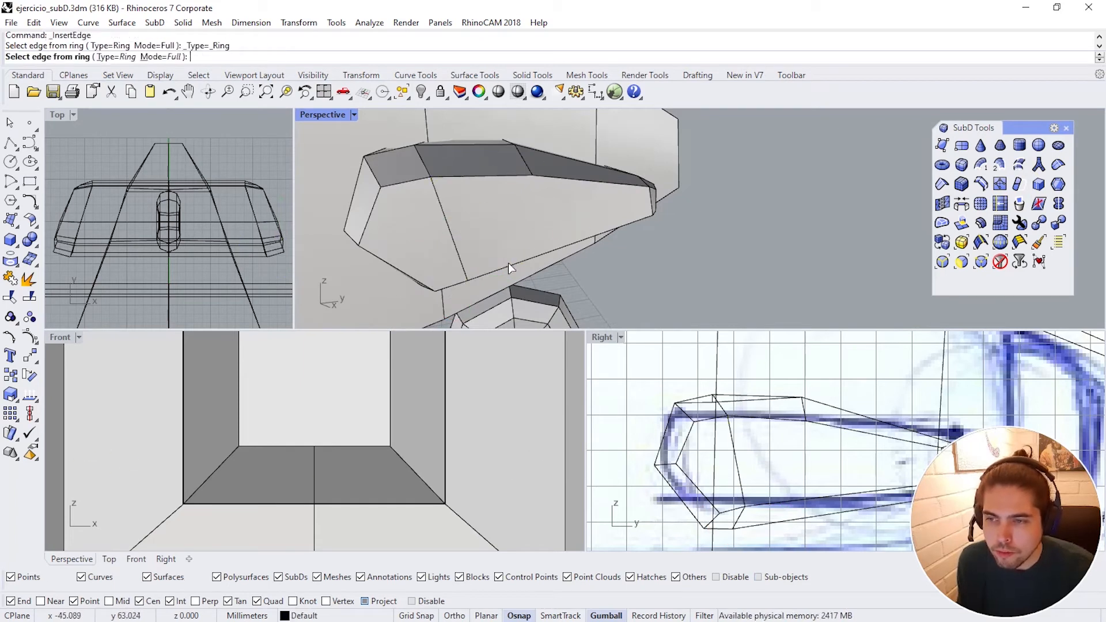
pyautogui.click(509, 269)
pyautogui.press('Return')
pyautogui.click(548, 220)
pyautogui.click(651, 205)
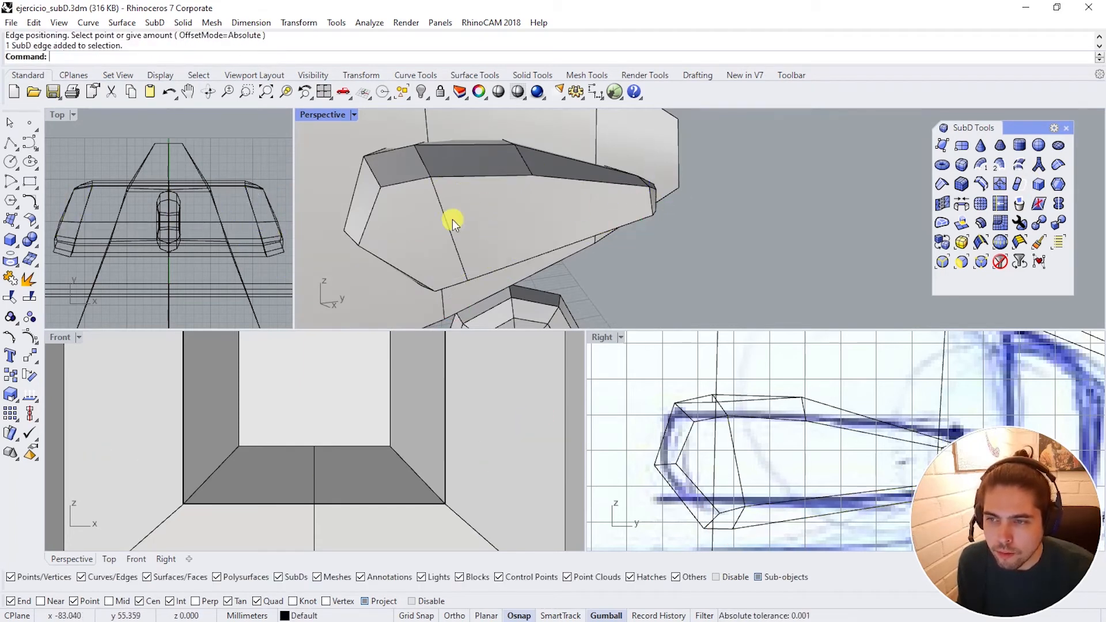
pyautogui.moveTo(451, 220); pyautogui.dragTo(420, 213, button='right')
pyautogui.rightClick(445, 149)
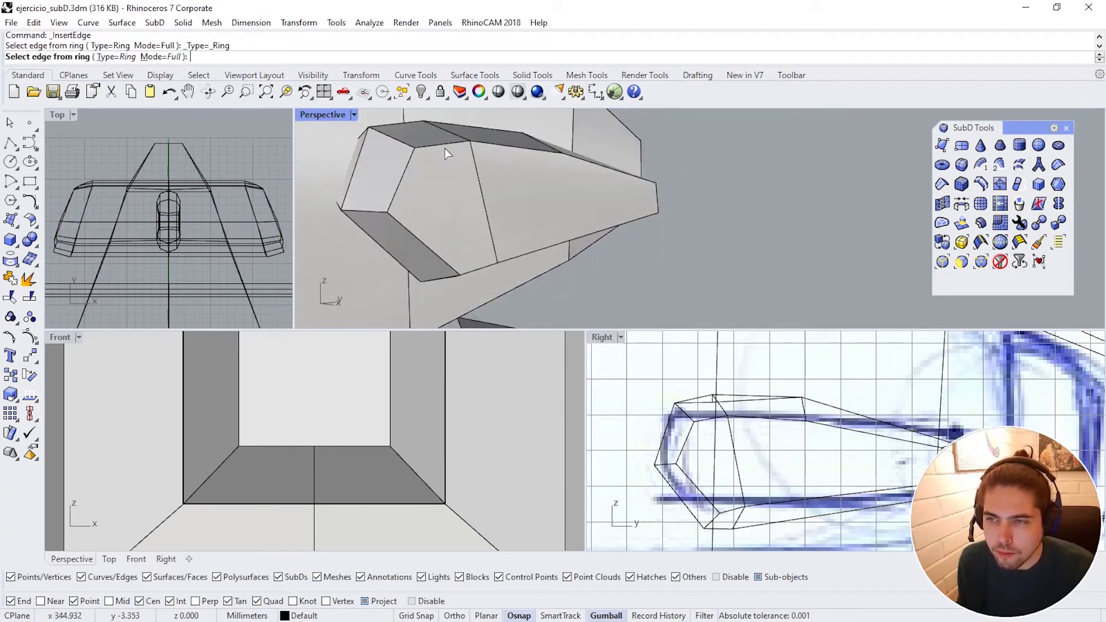
pyautogui.click(592, 232)
pyautogui.rightClick(539, 216)
pyautogui.hotkey('ctrl', 'z')
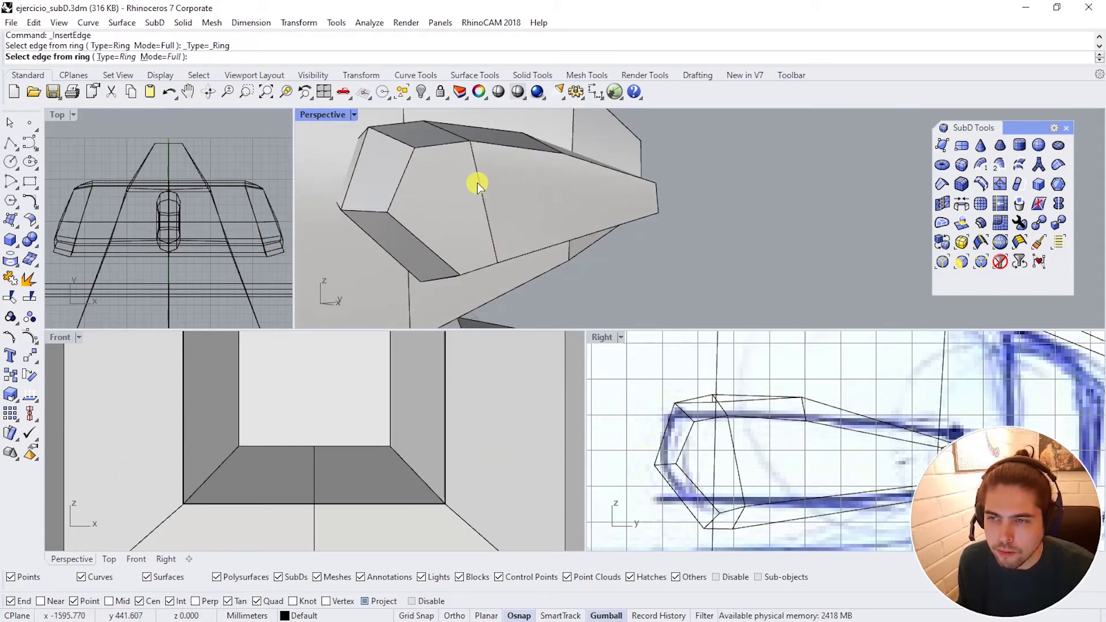
pyautogui.rightClick(488, 214)
pyautogui.click(658, 201)
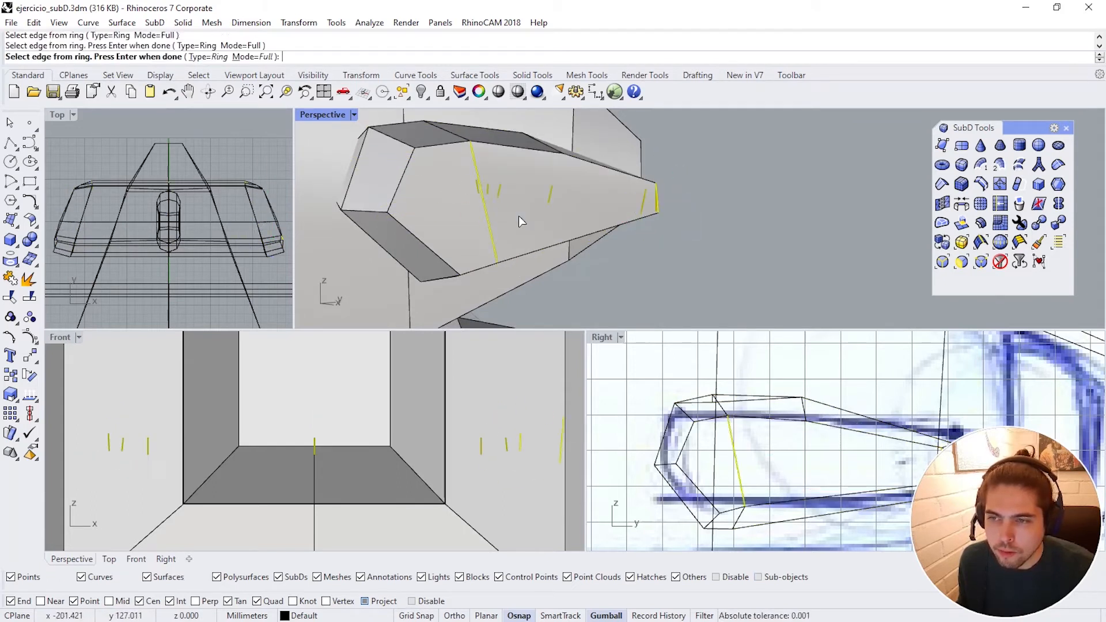
# Step: Show the SubDs smooth and examine the whole airplane from the front, the side and above
pyautogui.scroll(-2, 625, 216)
pyautogui.press('Tab')
pyautogui.scroll(-5, 629, 207)
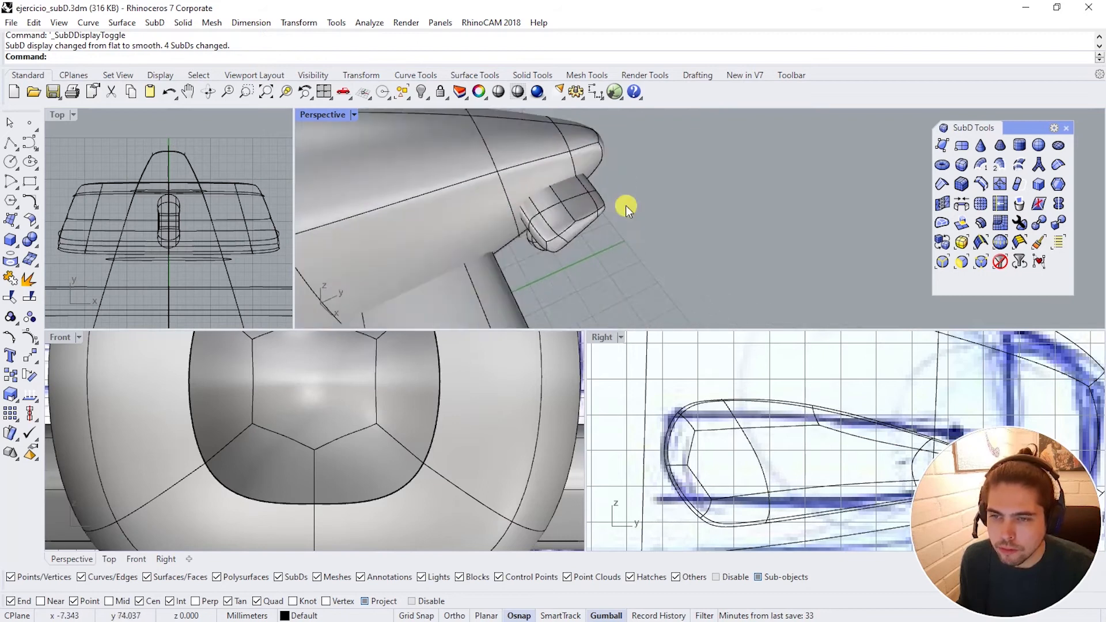
pyautogui.scroll(4, 593, 254)
pyautogui.moveTo(699, 242); pyautogui.dragTo(727, 248, button='right')
pyautogui.rightClick(267, 91)
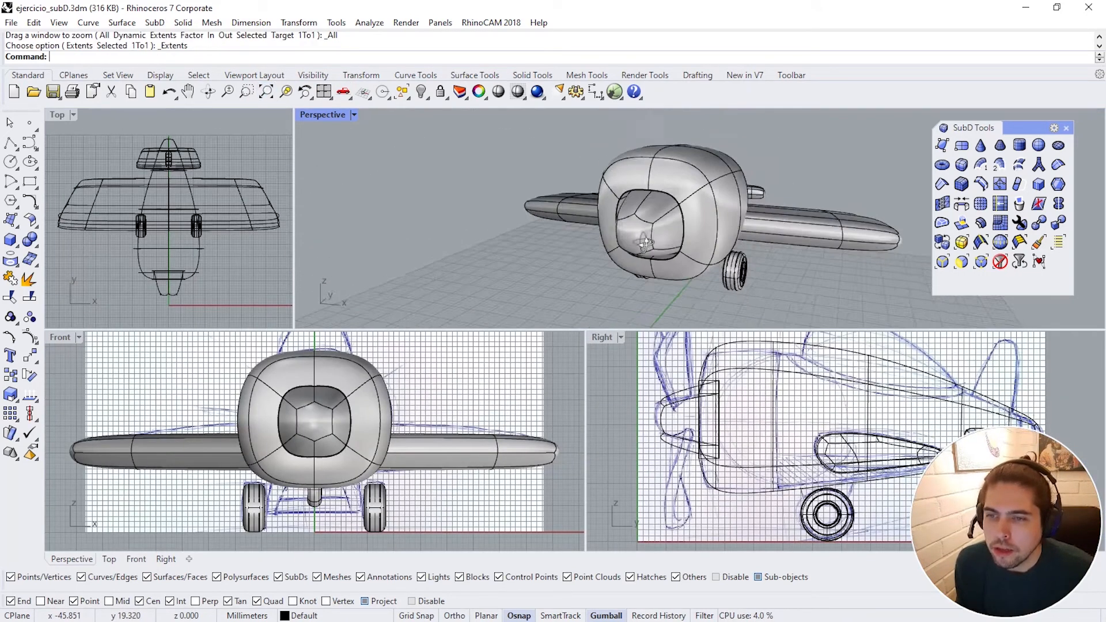
pyautogui.moveTo(624, 214); pyautogui.dragTo(707, 270, button='right')
pyautogui.scroll(3, 702, 231)
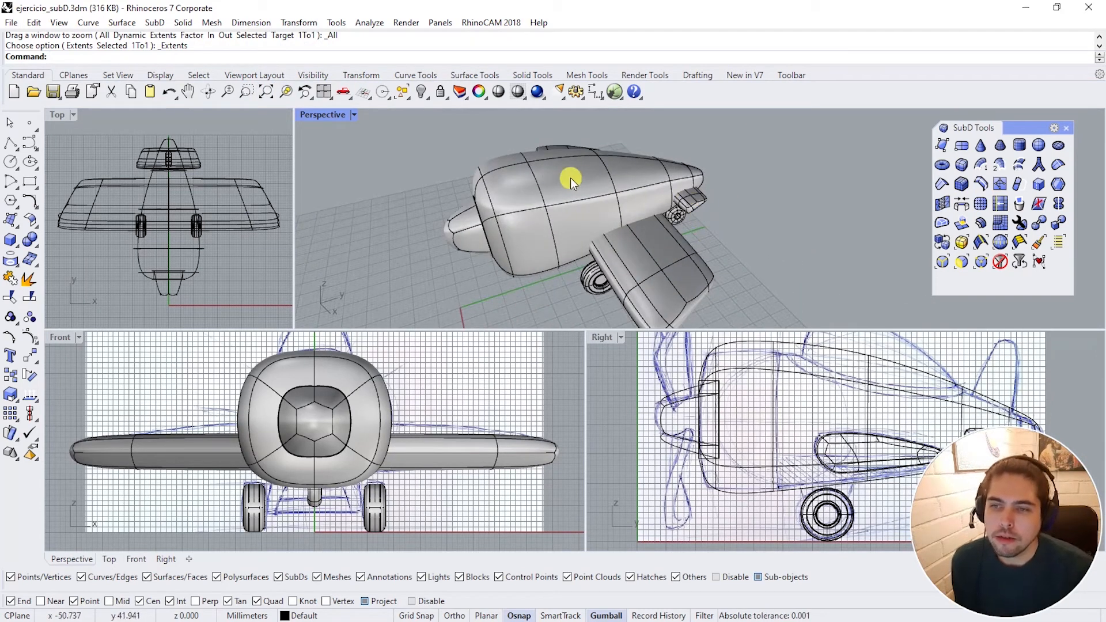
pyautogui.moveTo(571, 177); pyautogui.dragTo(649, 255, button='right')
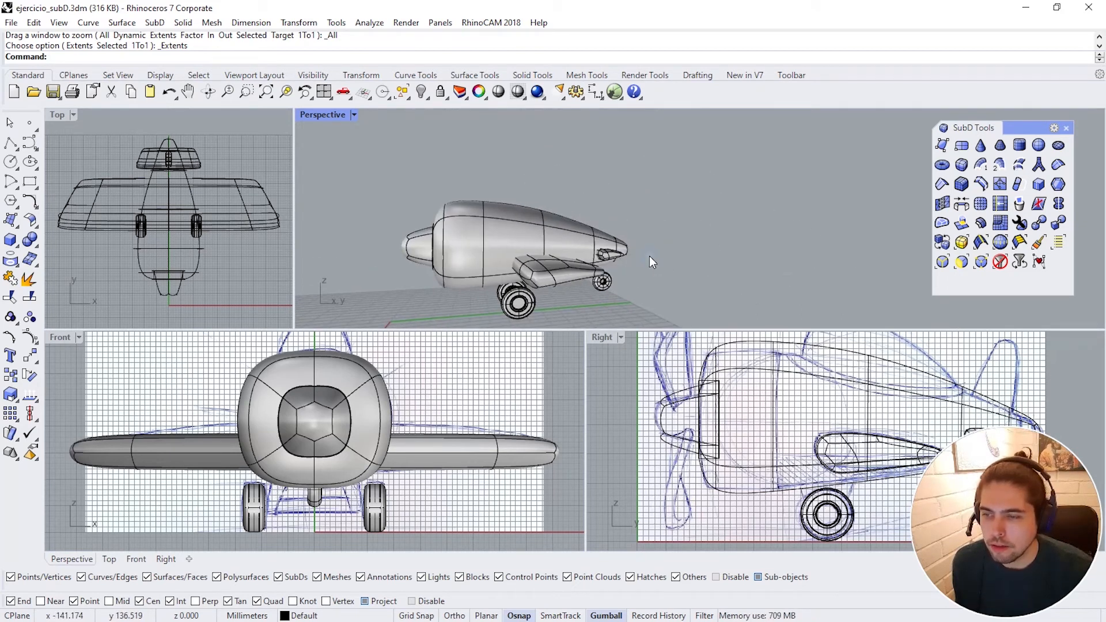
pyautogui.click(356, 237)
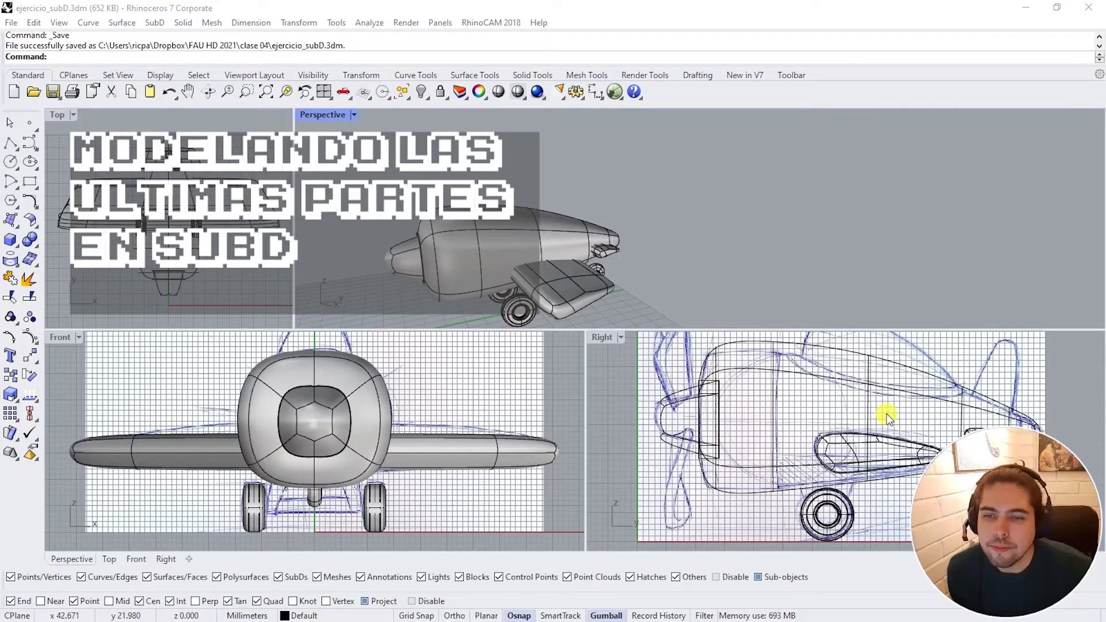
# Step: Create a SubD box over the vertical fin sketch in the side view, with two divisions per direction and about 3.7 mm thick
pyautogui.moveTo(887, 413)
pyautogui.mouseDown(button='right')
pyautogui.moveTo(766, 399)
pyautogui.moveTo(756, 431)
pyautogui.moveTo(720, 459)
pyautogui.mouseUp(button='right')
pyautogui.scroll(5, 748, 439)
pyautogui.scroll(-5, 720, 460)
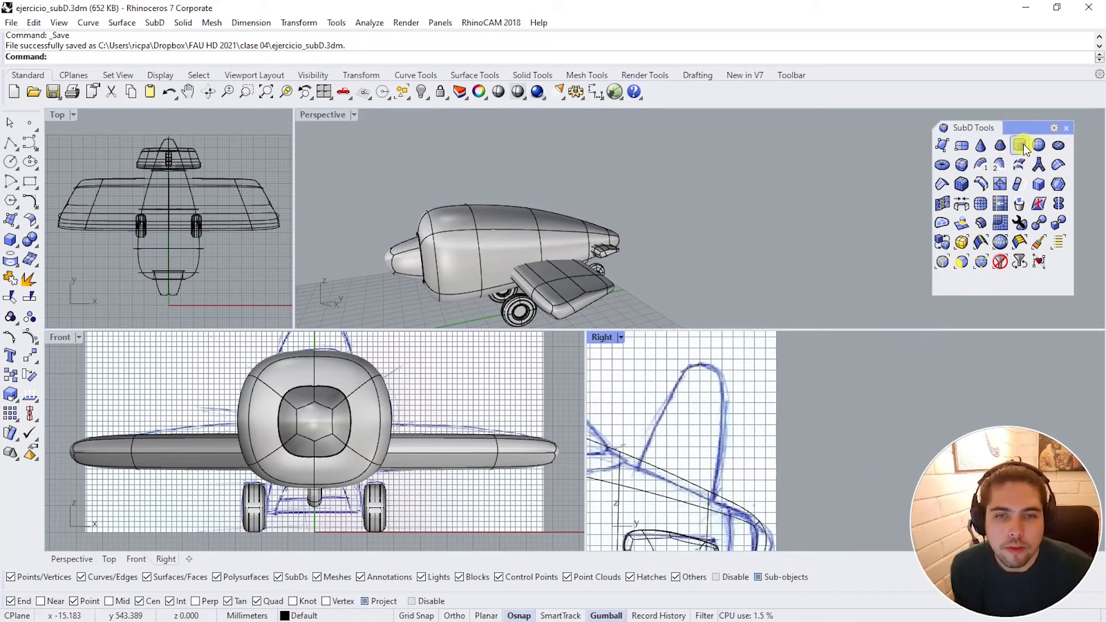
pyautogui.click(961, 166)
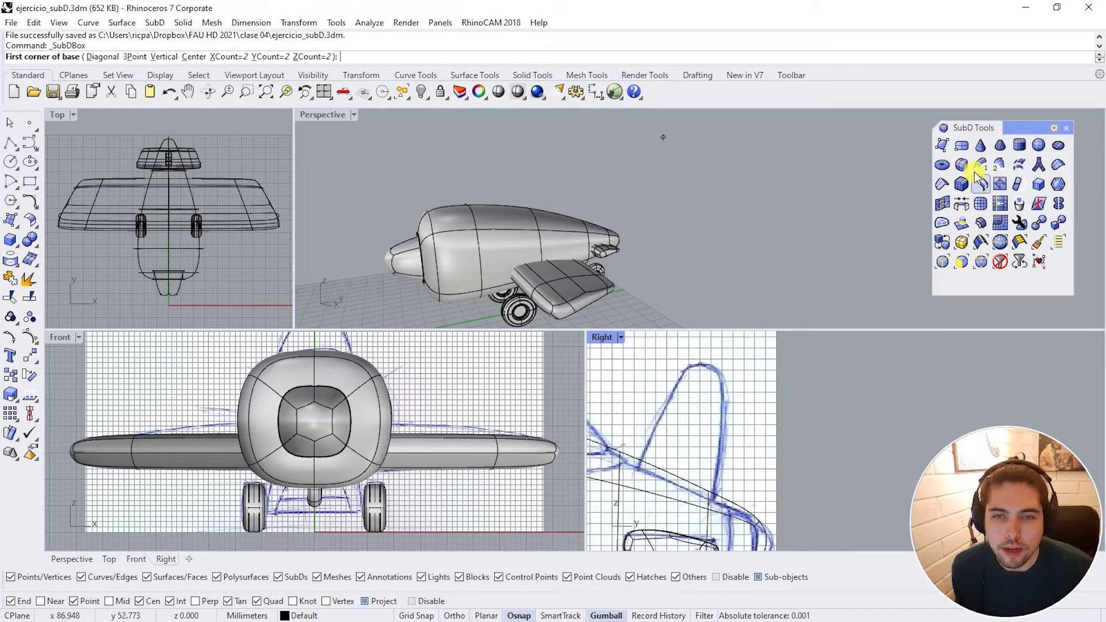
pyautogui.scroll(2, 646, 444)
pyautogui.click(630, 484)
pyautogui.scroll(-2, 631, 481)
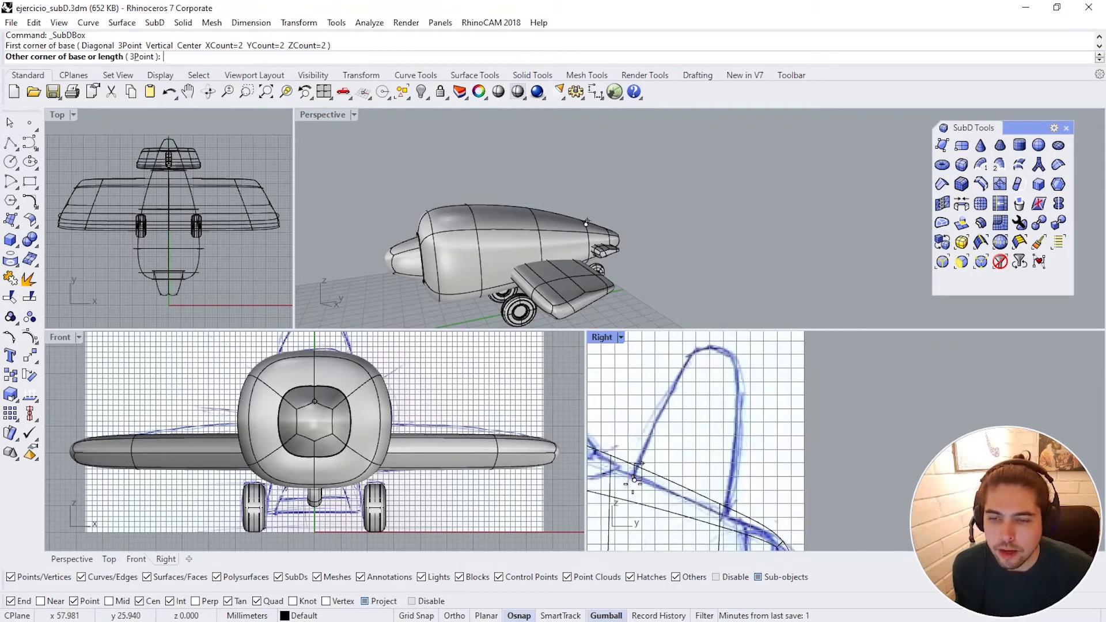
pyautogui.click(722, 353)
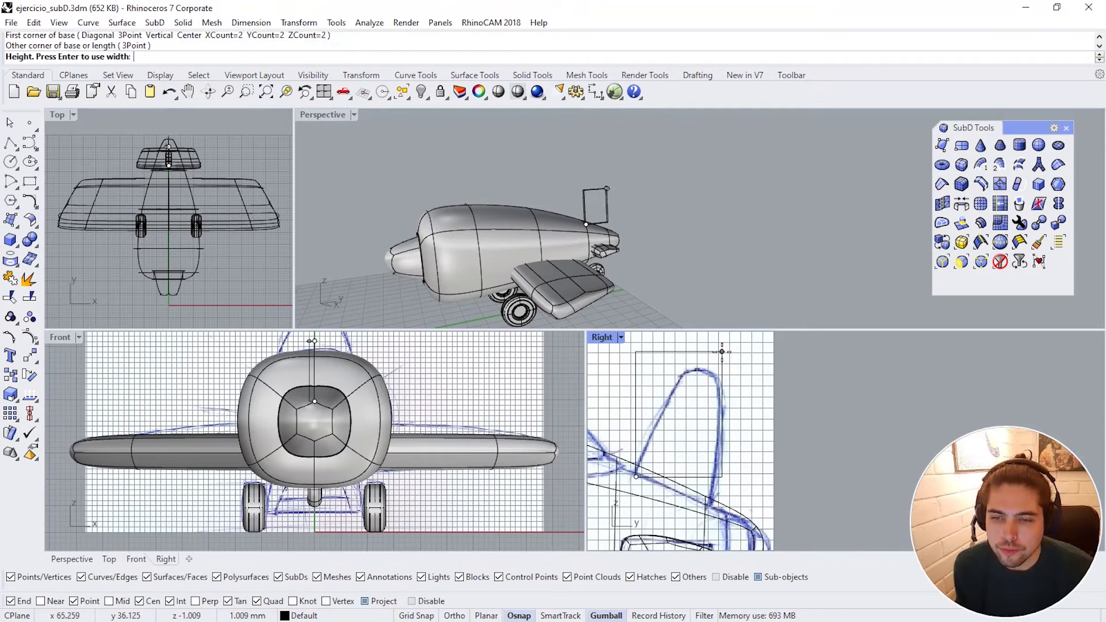
pyautogui.scroll(4, 632, 205)
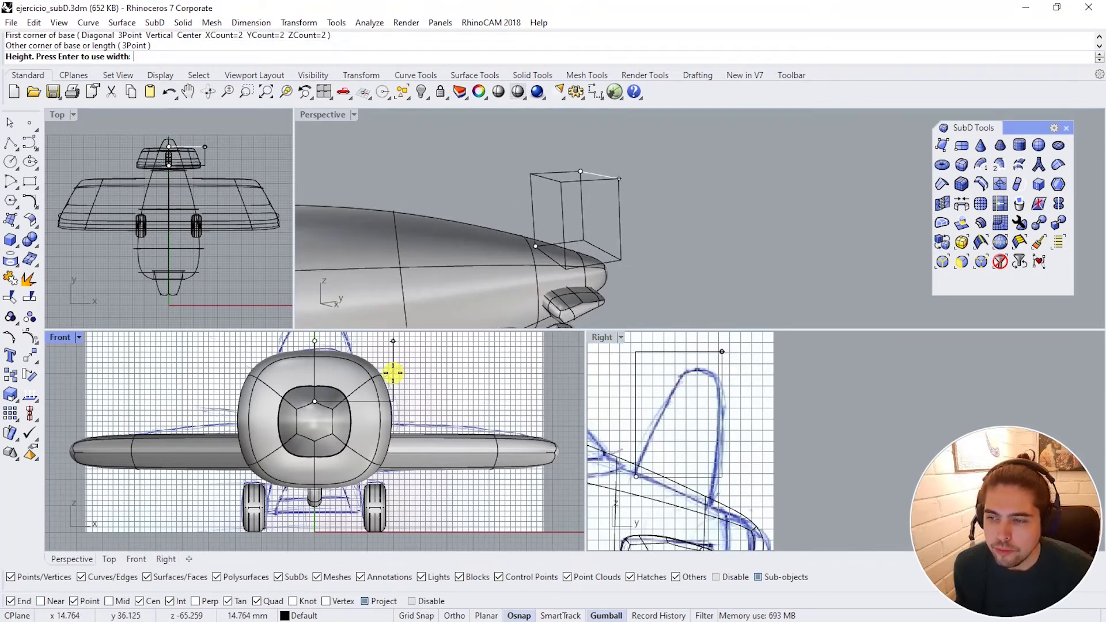
pyautogui.scroll(3, 395, 371)
pyautogui.click(365, 419)
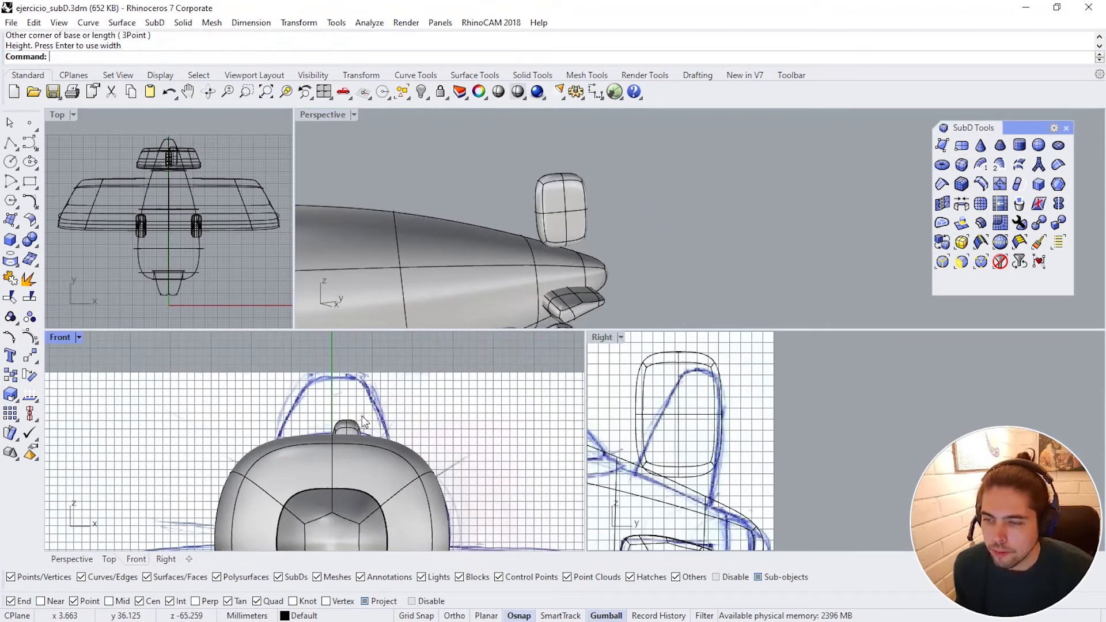
# Step: Select the whole fin box and move its top midpoint horizontally onto the airplane's centreline in the front view, using Grid Snap
pyautogui.moveTo(719, 366); pyautogui.dragTo(747, 412, button='right')
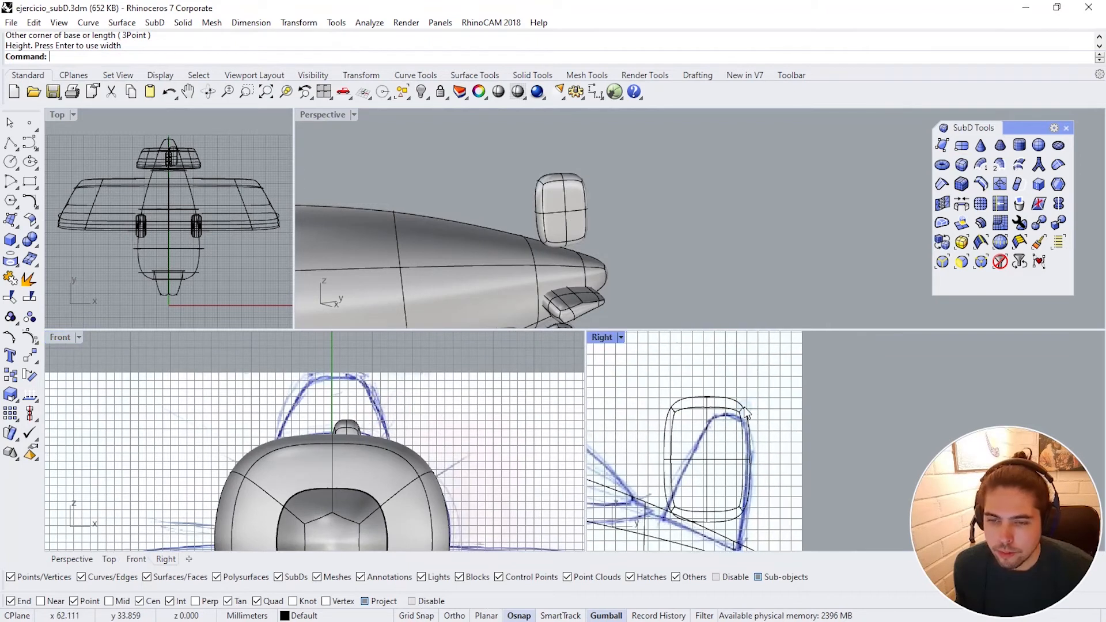
pyautogui.rightClick(625, 235)
pyautogui.moveTo(642, 215); pyautogui.dragTo(527, 216, button='right')
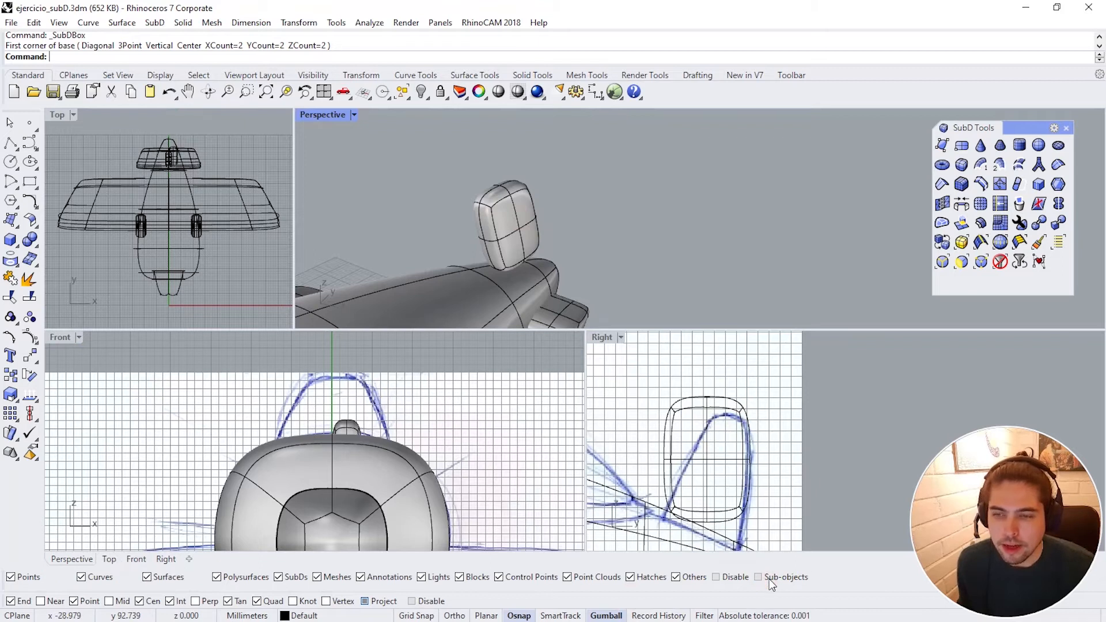
pyautogui.click(509, 188)
pyautogui.moveTo(509, 187); pyautogui.dragTo(628, 201, button='right')
pyautogui.scroll(8, 356, 433)
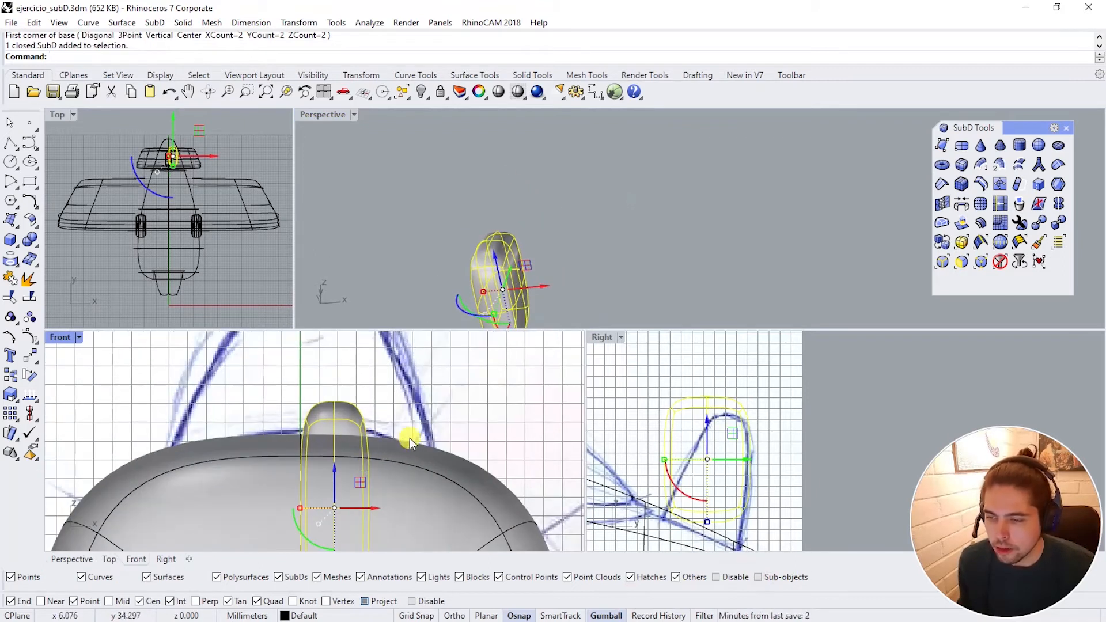
pyautogui.write('M')
pyautogui.press('Return')
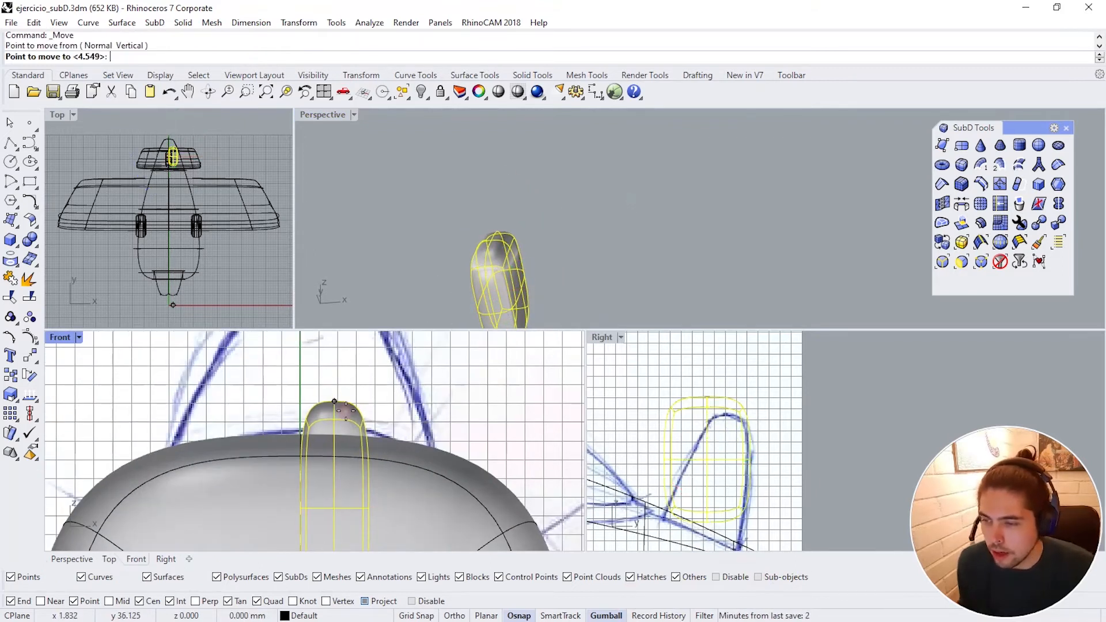
pyautogui.press('shift')
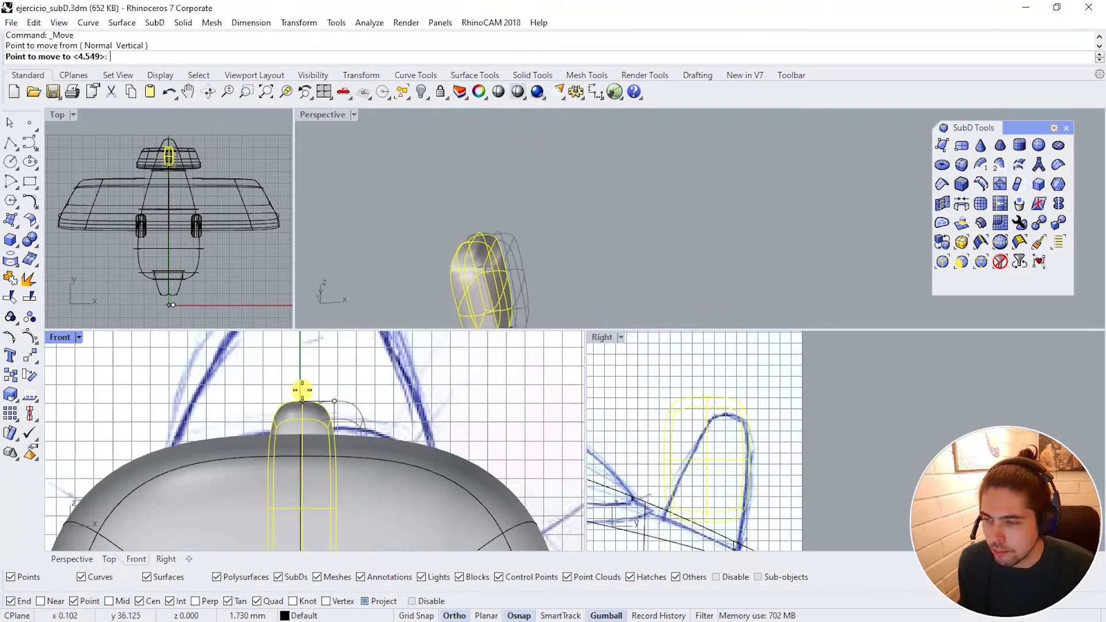
pyautogui.press('F9')
pyautogui.click(300, 390)
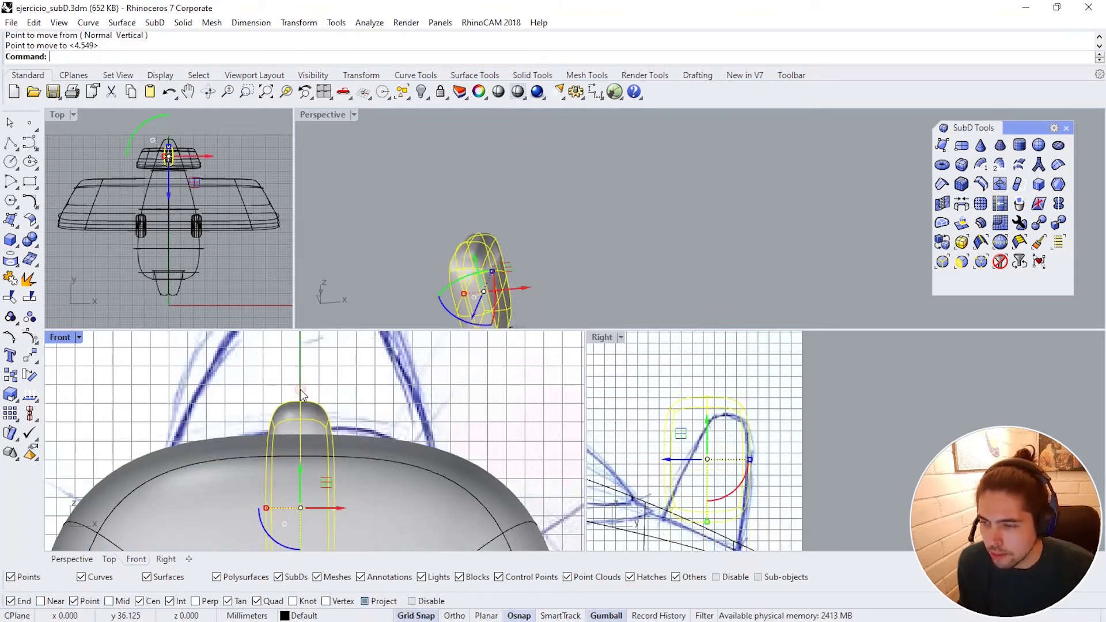
# Step: Set the Right viewport to shaded display, reposition the fin box and tilt it to follow the rear fuselage's slope
pyautogui.moveTo(508, 247)
pyautogui.mouseDown(button='right')
pyautogui.moveTo(551, 264)
pyautogui.moveTo(504, 232)
pyautogui.mouseUp(button='right')
pyautogui.scroll(-15, 379, 416)
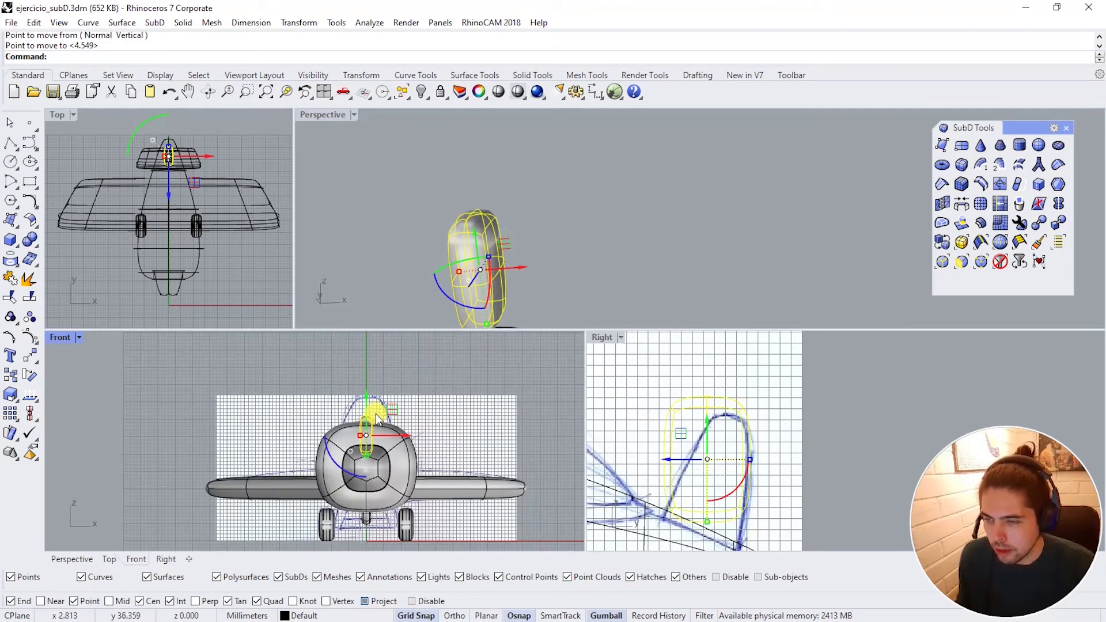
pyautogui.moveTo(396, 429); pyautogui.dragTo(392, 373, button='right')
pyautogui.moveTo(625, 236); pyautogui.dragTo(672, 247, button='right')
pyautogui.scroll(-8, 598, 262)
pyautogui.scroll(-4, 599, 264)
pyautogui.scroll(6, 582, 232)
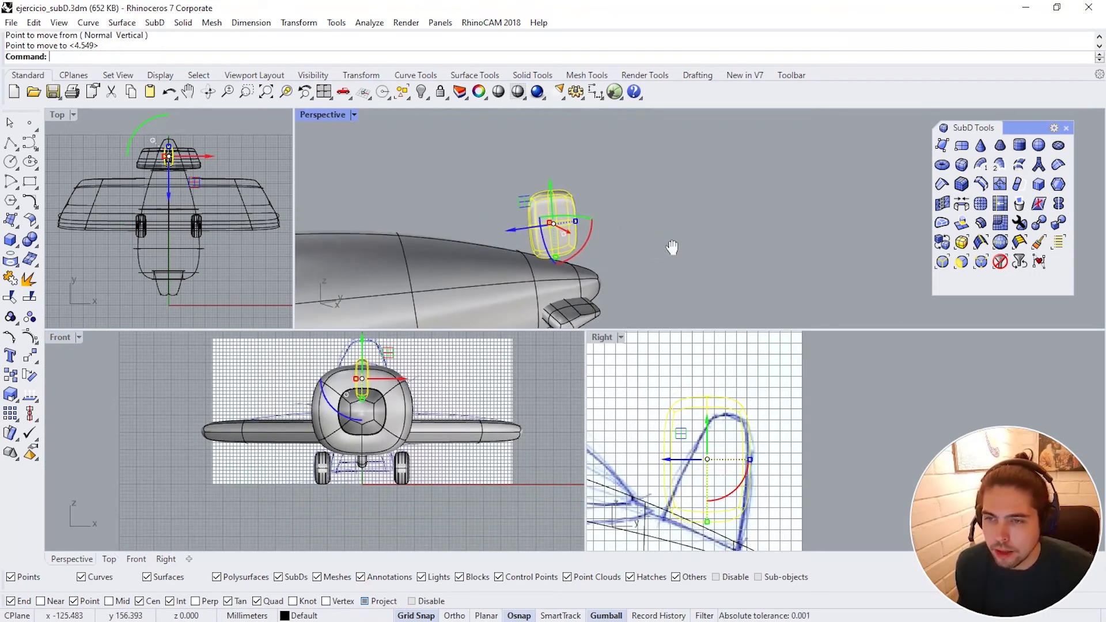
pyautogui.moveTo(720, 428); pyautogui.dragTo(709, 435, button='right')
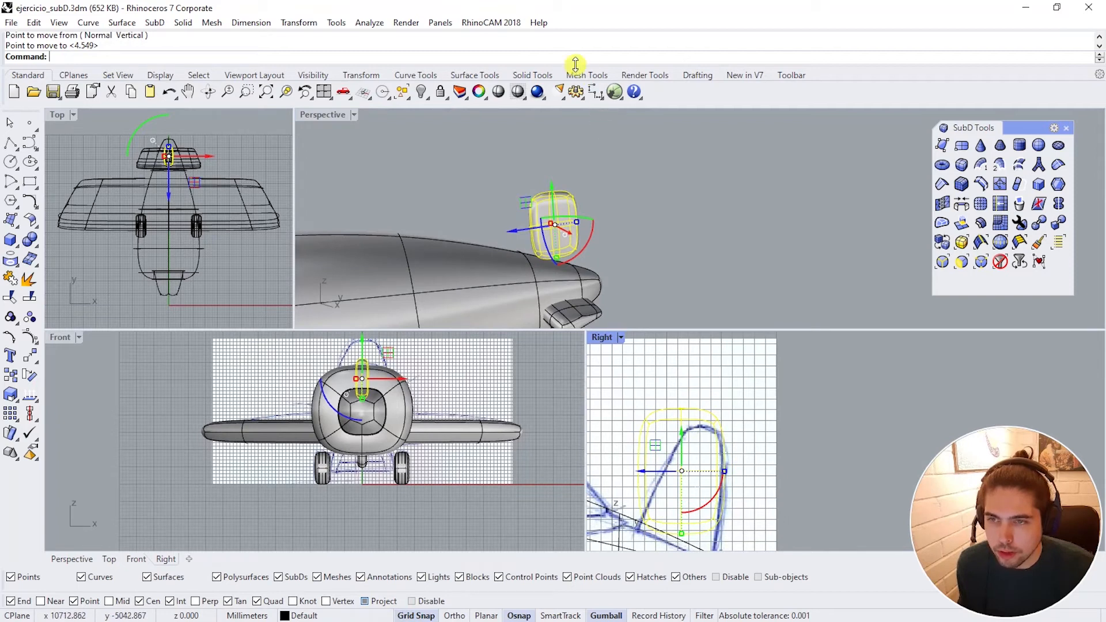
pyautogui.click(521, 94)
pyautogui.scroll(5, 749, 398)
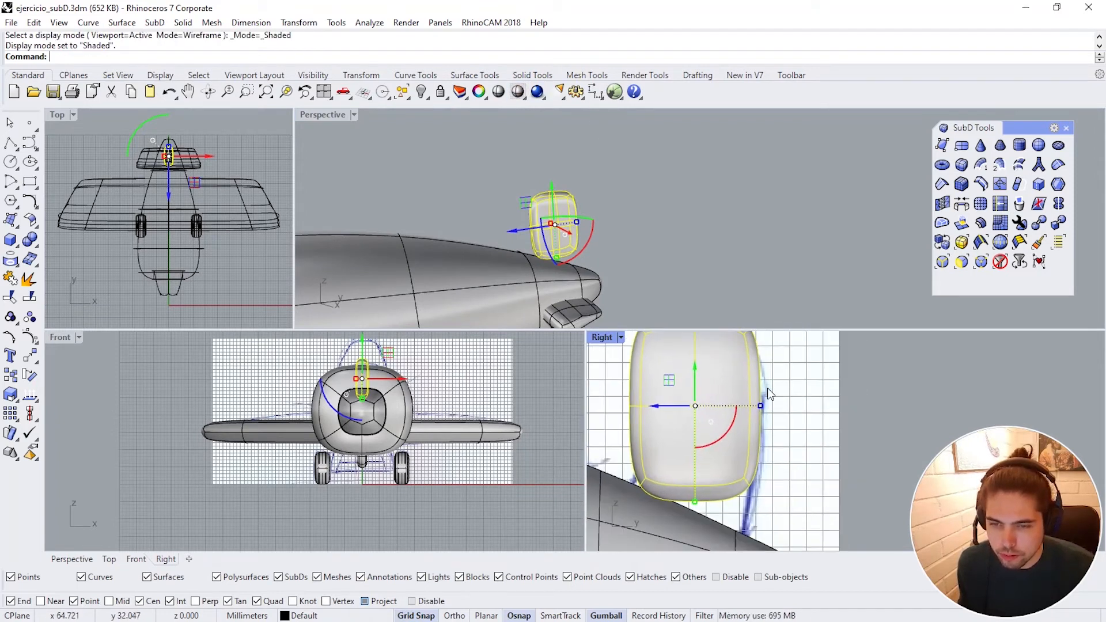
pyautogui.moveTo(693, 404); pyautogui.dragTo(693, 410)
pyautogui.moveTo(728, 466); pyautogui.dragTo(692, 443)
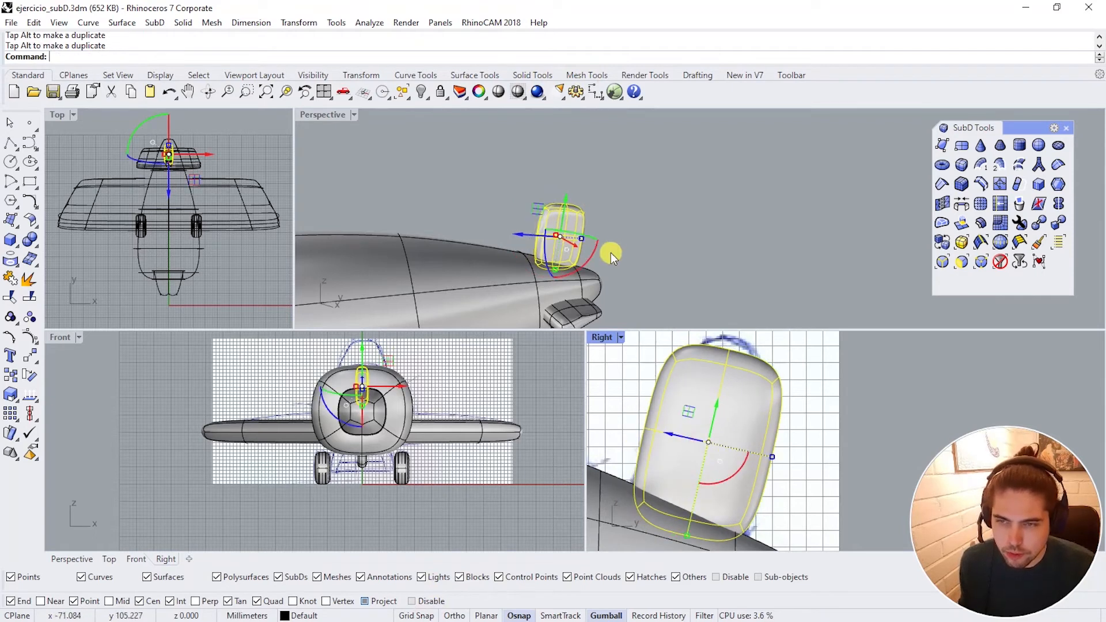
# Step: Zoom to the tilted fin box, deselect it and show the SubDs in flat display
pyautogui.moveTo(611, 252); pyautogui.dragTo(568, 233, button='right')
pyautogui.click(286, 93)
pyautogui.moveTo(763, 231); pyautogui.dragTo(692, 233, button='right')
pyautogui.click(795, 206)
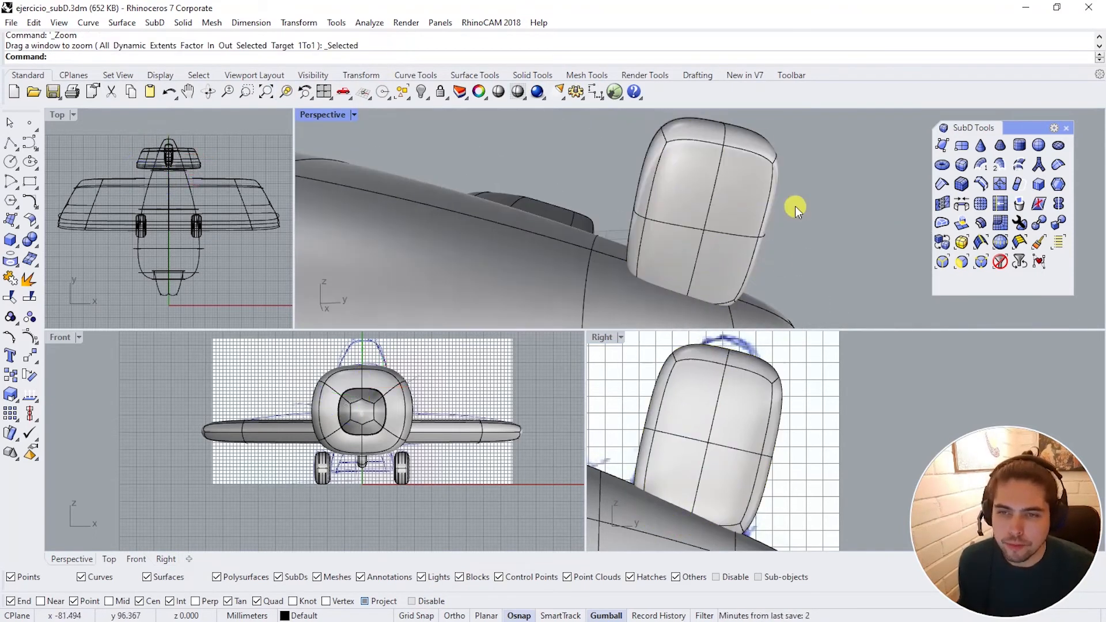
pyautogui.press('Tab')
pyautogui.moveTo(794, 205); pyautogui.dragTo(763, 218, button='right')
pyautogui.moveTo(797, 169); pyautogui.dragTo(748, 227, button='right')
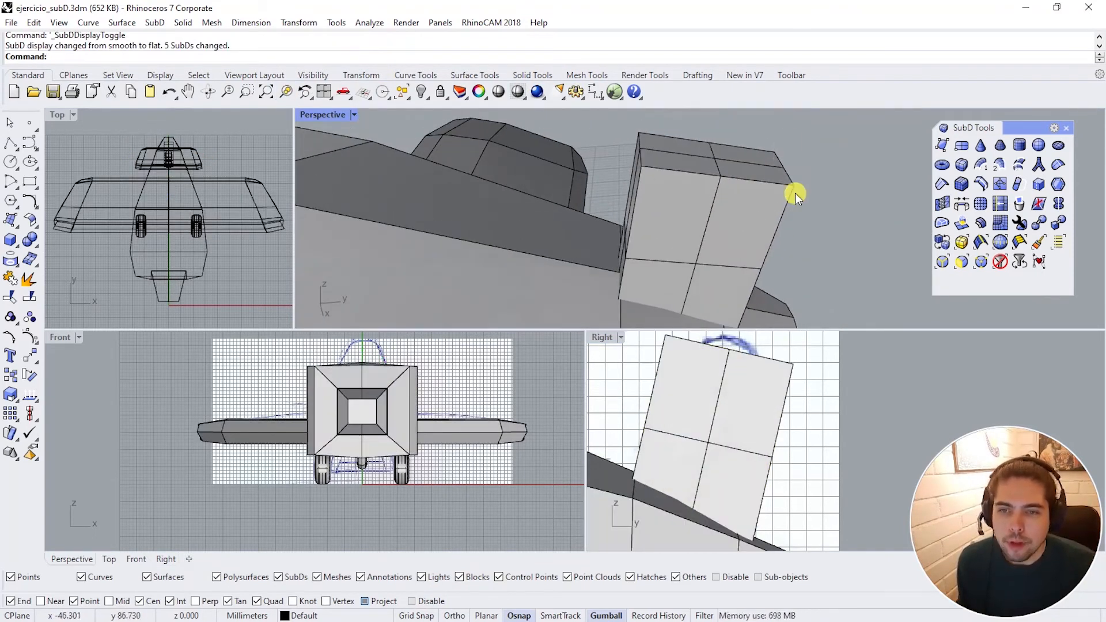
# Step: With sub-object selection on, align the gumball to the object and scale the fin's top front and rear edges inward to narrow the top
pyautogui.click(759, 577)
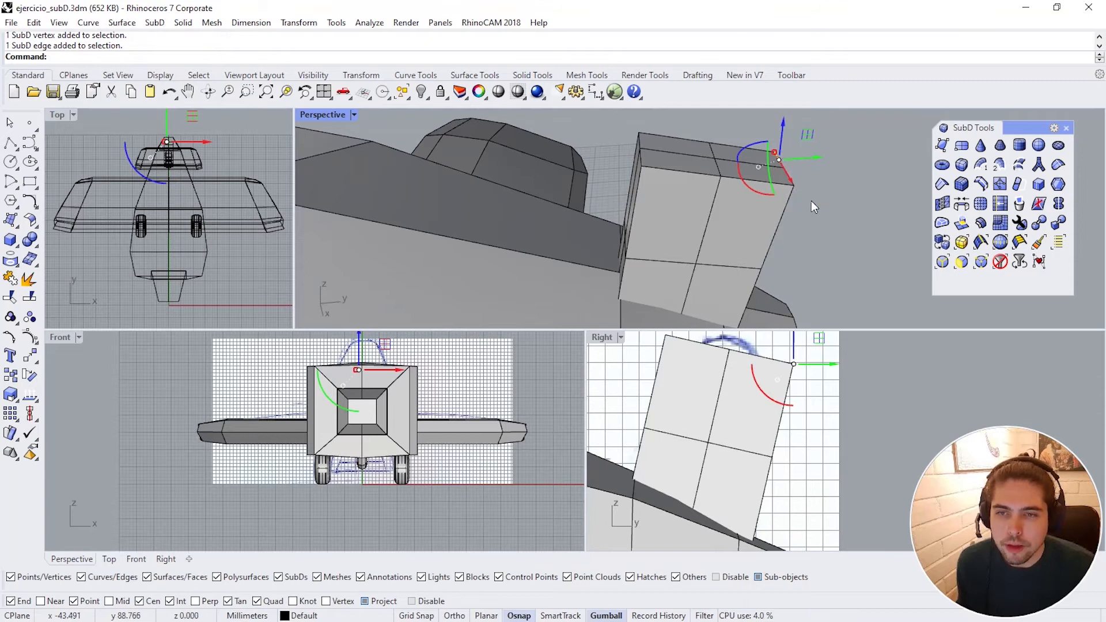
pyautogui.moveTo(812, 200); pyautogui.dragTo(795, 254, button='right')
pyautogui.press('Escape')
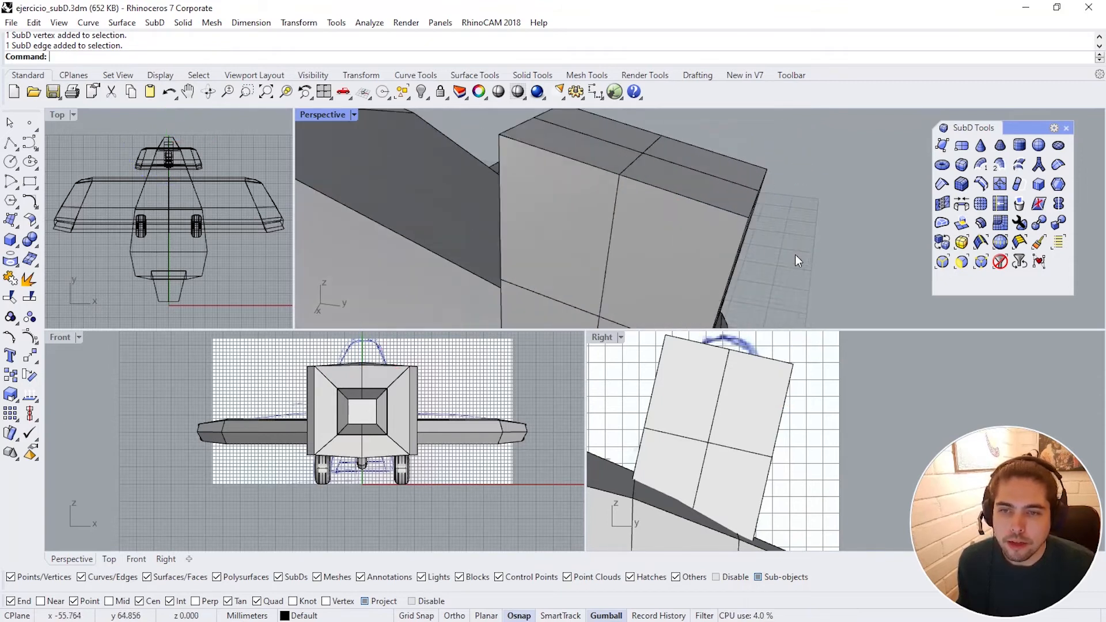
pyautogui.moveTo(748, 205); pyautogui.dragTo(821, 258, button='right')
pyautogui.click(613, 180)
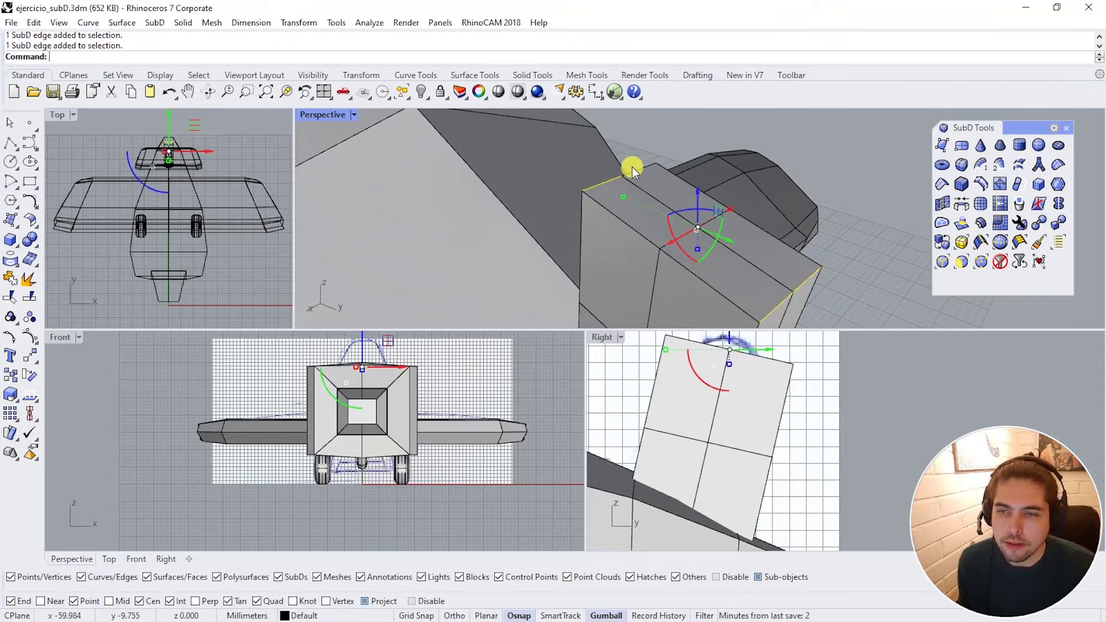
pyautogui.moveTo(638, 168); pyautogui.dragTo(784, 163, button='right')
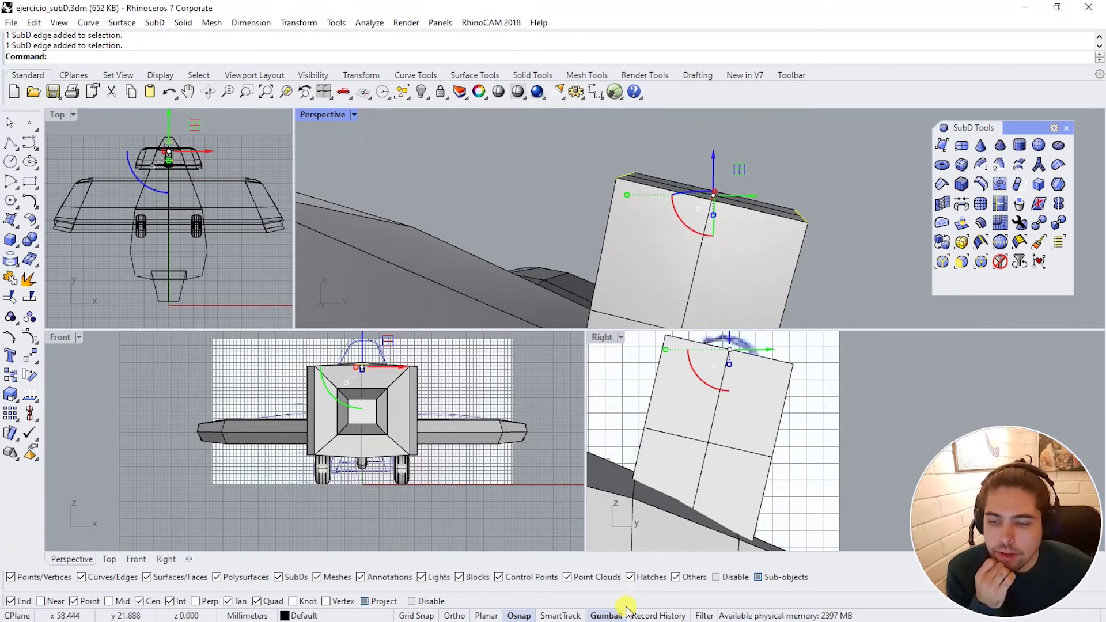
pyautogui.rightClick(611, 616)
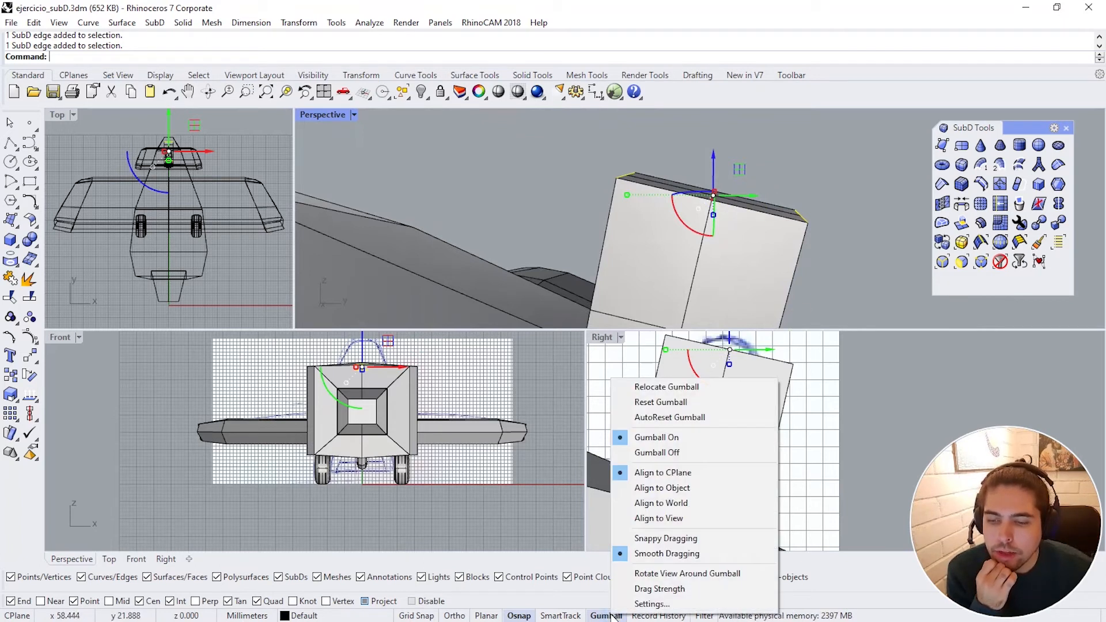
pyautogui.click(660, 489)
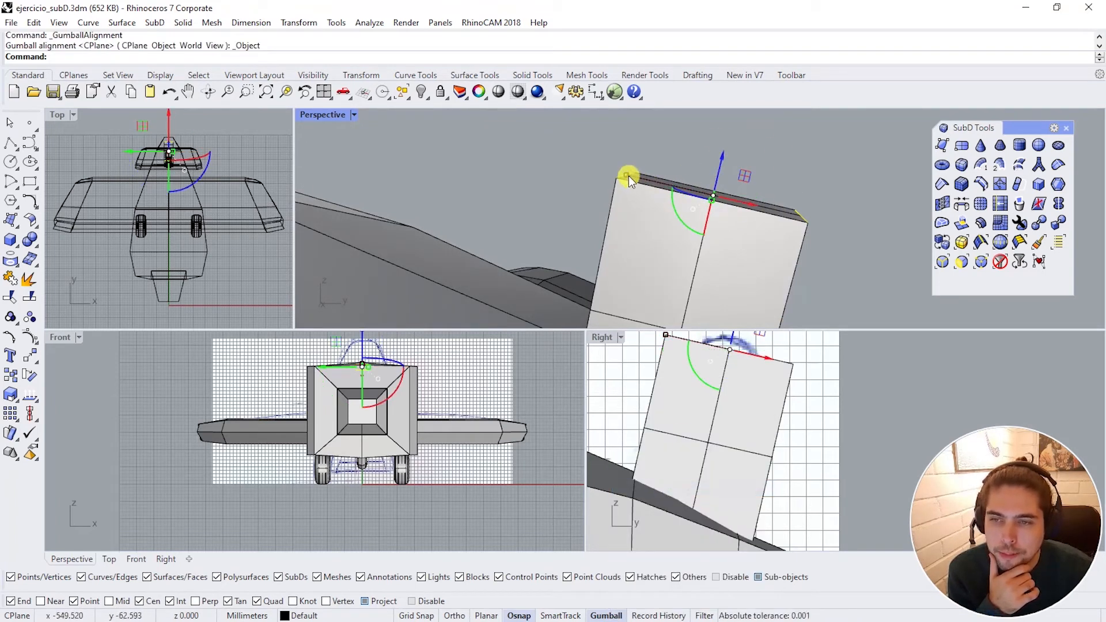
pyautogui.moveTo(628, 175); pyautogui.dragTo(674, 189)
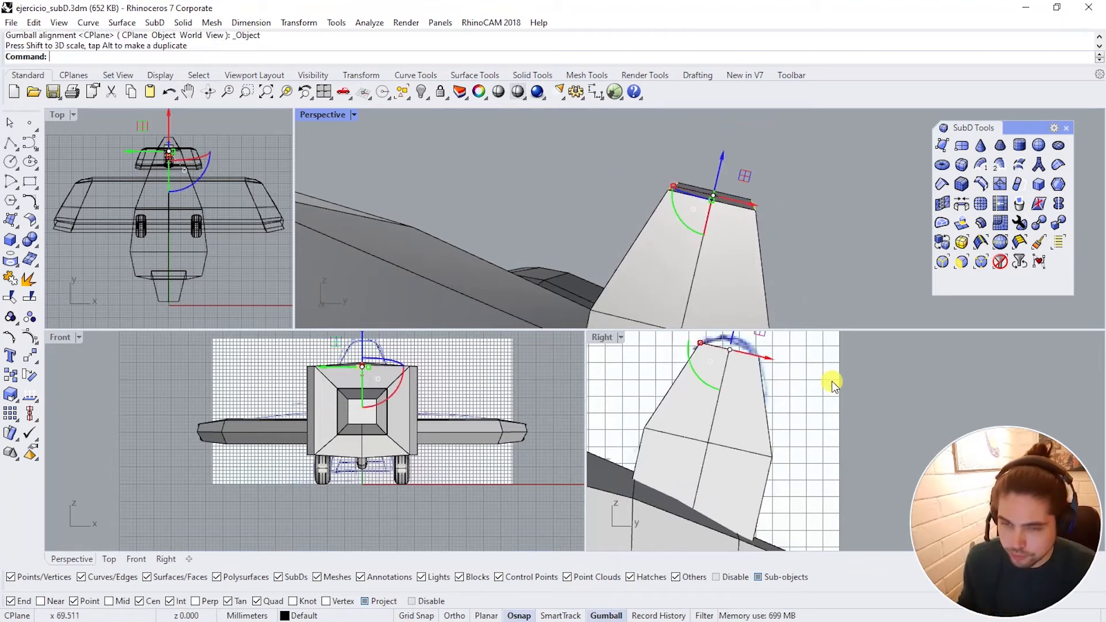
pyautogui.press('Tab')
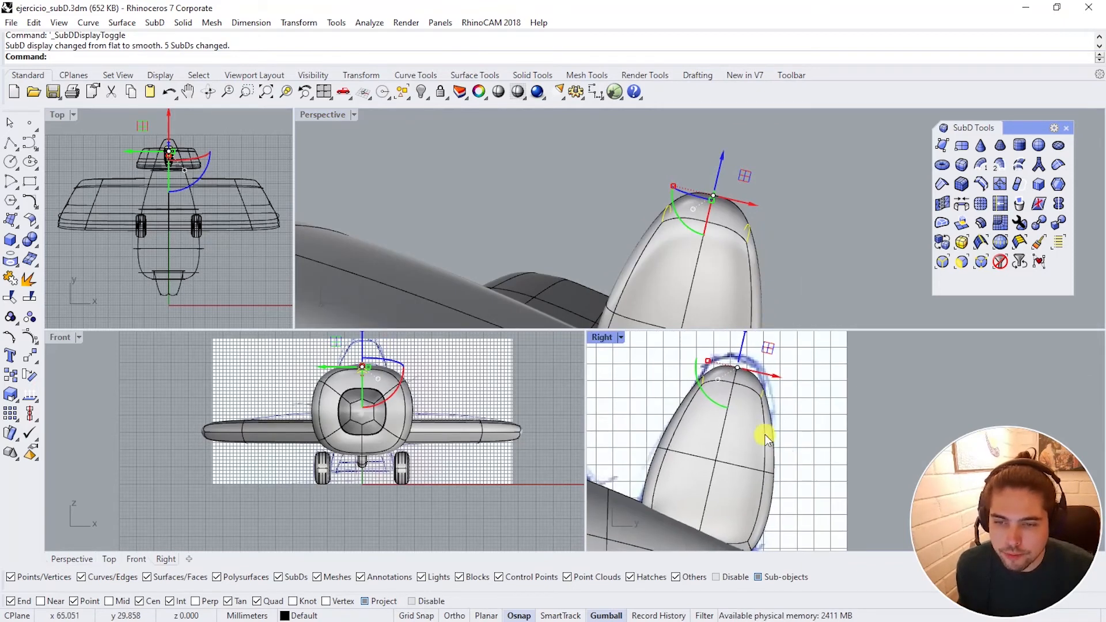
pyautogui.moveTo(761, 435); pyautogui.dragTo(796, 406, button='right')
pyautogui.moveTo(779, 293); pyautogui.dragTo(706, 286, button='right')
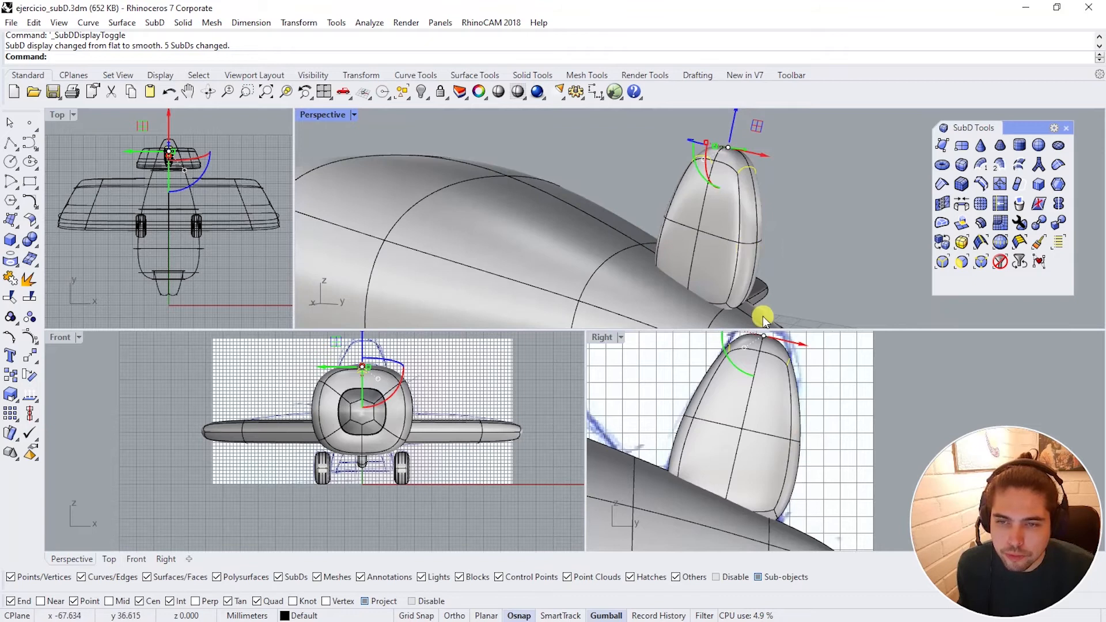
# Step: In flat display, select the fin's mid-height rear edges and move them slightly inward to follow the sketch
pyautogui.press('Tab')
pyautogui.keyDown('ctrl'); pyautogui.keyDown('shift'); pyautogui.click(732, 241); pyautogui.keyUp('shift'); pyautogui.keyUp('ctrl')
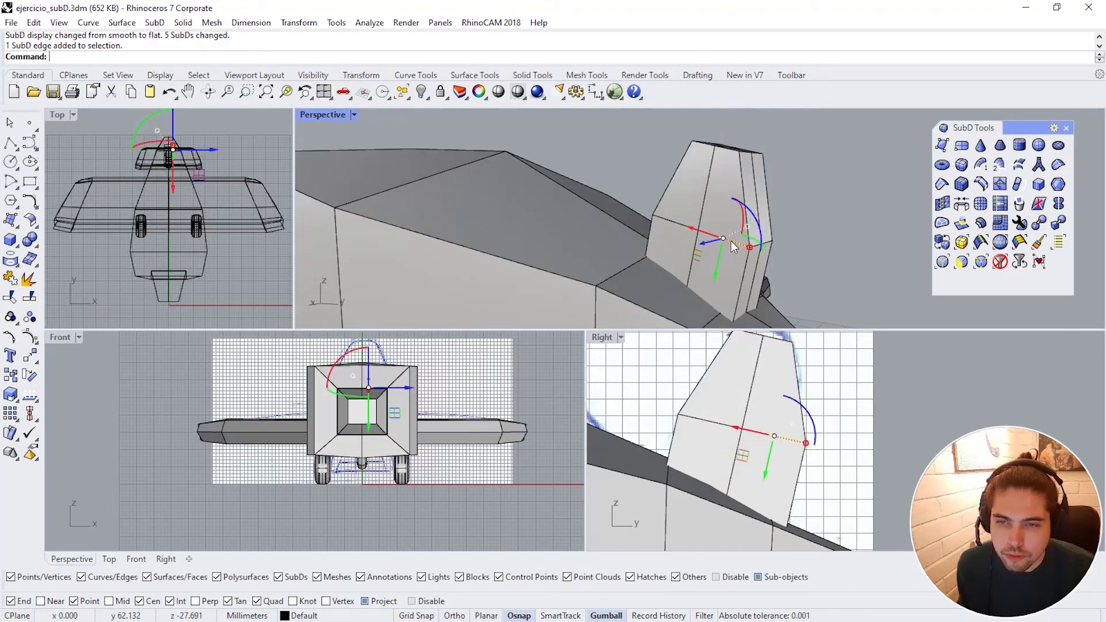
pyautogui.scroll(5, 755, 246)
pyautogui.keyDown('ctrl'); pyautogui.keyDown('shift'); pyautogui.doubleClick(752, 244); pyautogui.keyUp('shift'); pyautogui.keyUp('ctrl')
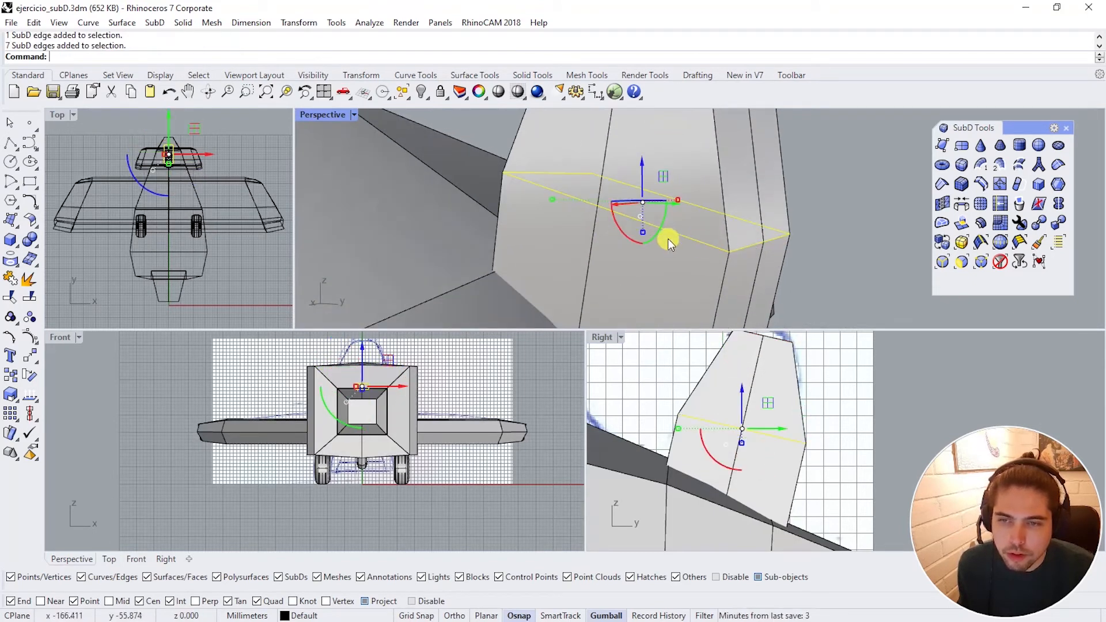
pyautogui.scroll(-3, 670, 245)
pyautogui.moveTo(720, 241); pyautogui.dragTo(793, 239, button='right')
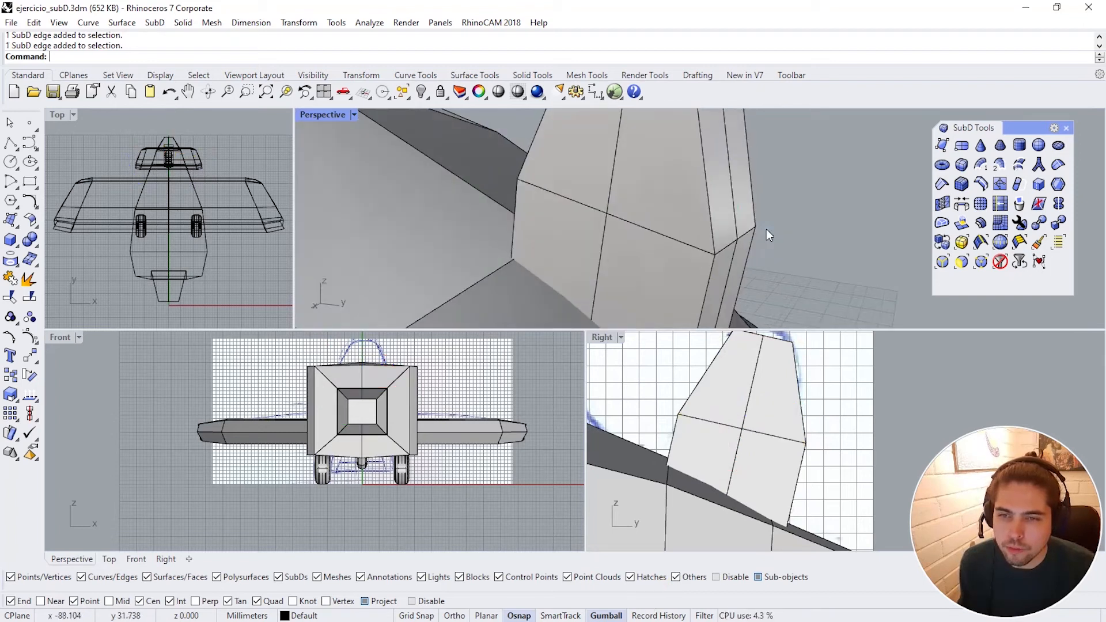
pyautogui.keyDown('ctrl'); pyautogui.keyDown('shift'); pyautogui.click(752, 237); pyautogui.keyUp('shift'); pyautogui.keyUp('ctrl')
pyautogui.keyDown('ctrl'); pyautogui.keyDown('shift'); pyautogui.click(705, 236); pyautogui.keyUp('shift'); pyautogui.keyUp('ctrl')
pyautogui.moveTo(793, 238); pyautogui.dragTo(776, 235)
# Step: Select the fin's mid-height front edges, move them inward toward the sketched outline and check the shape in smooth display
pyautogui.moveTo(776, 235); pyautogui.dragTo(852, 238, button='right')
pyautogui.click(579, 220)
pyautogui.keyDown('ctrl'); pyautogui.keyDown('shift'); pyautogui.click(601, 240); pyautogui.keyUp('shift'); pyautogui.keyUp('ctrl')
pyautogui.moveTo(552, 229); pyautogui.dragTo(568, 229)
pyautogui.moveTo(582, 233); pyautogui.dragTo(628, 237, button='right')
pyautogui.scroll(-4, 704, 456)
pyautogui.moveTo(782, 452); pyautogui.dragTo(834, 444, button='right')
pyautogui.scroll(-5, 715, 248)
pyautogui.moveTo(715, 254); pyautogui.dragTo(656, 173, button='right')
pyautogui.press('Tab')
pyautogui.scroll(3, 686, 248)
pyautogui.press('Tab')
# Step: Select the two outer top rear vertices of the fin and scale them closer together to thin the trailing edge
pyautogui.keyDown('ctrl'); pyautogui.keyDown('shift'); pyautogui.click(662, 172); pyautogui.keyUp('shift'); pyautogui.keyUp('ctrl')
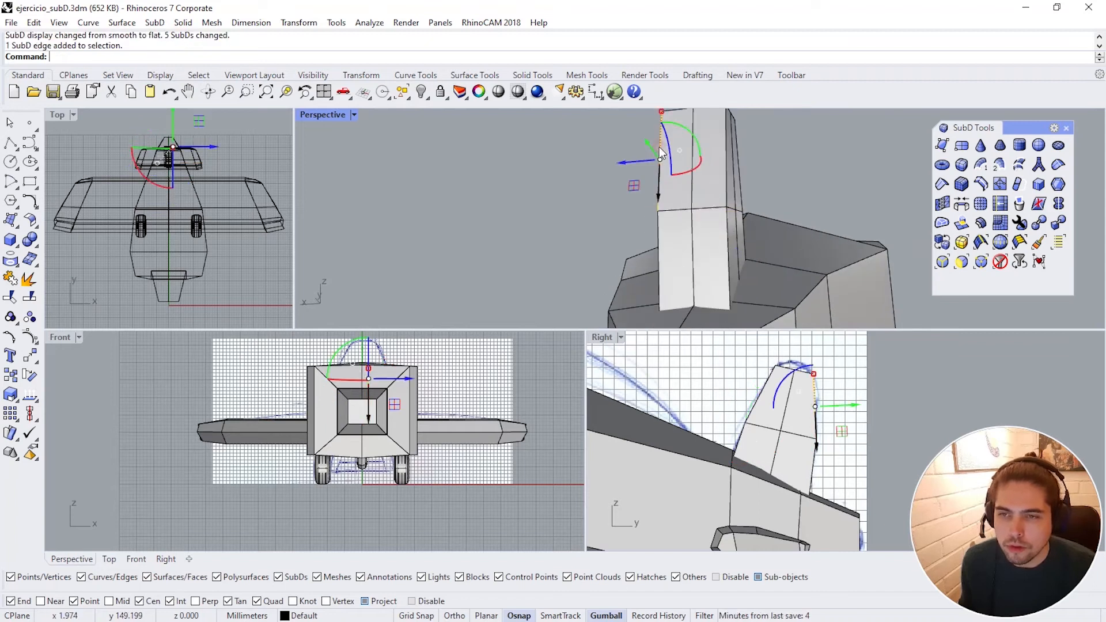
pyautogui.keyDown('ctrl'); pyautogui.keyDown('shift'); pyautogui.click(662, 233); pyautogui.keyUp('shift'); pyautogui.keyUp('ctrl')
pyautogui.moveTo(668, 236); pyautogui.dragTo(724, 198, button='right')
pyautogui.moveTo(745, 148); pyautogui.dragTo(685, 133, button='right')
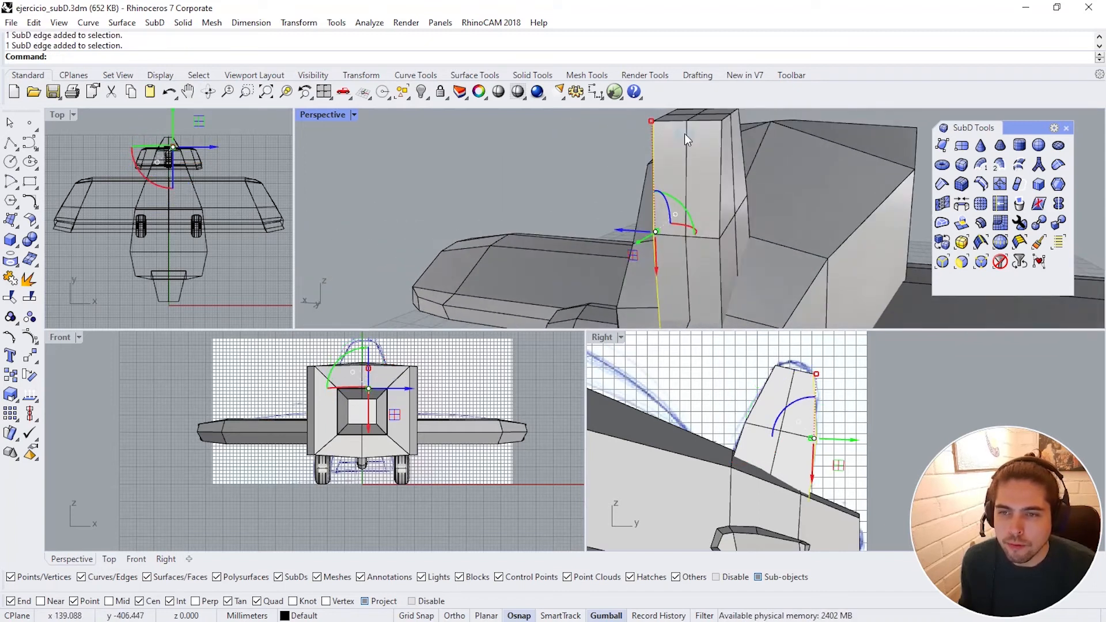
pyautogui.moveTo(677, 201); pyautogui.dragTo(728, 164, button='right')
pyautogui.click(676, 118)
pyautogui.click(674, 119)
pyautogui.keyDown('shift'); pyautogui.click(746, 133); pyautogui.keyUp('shift')
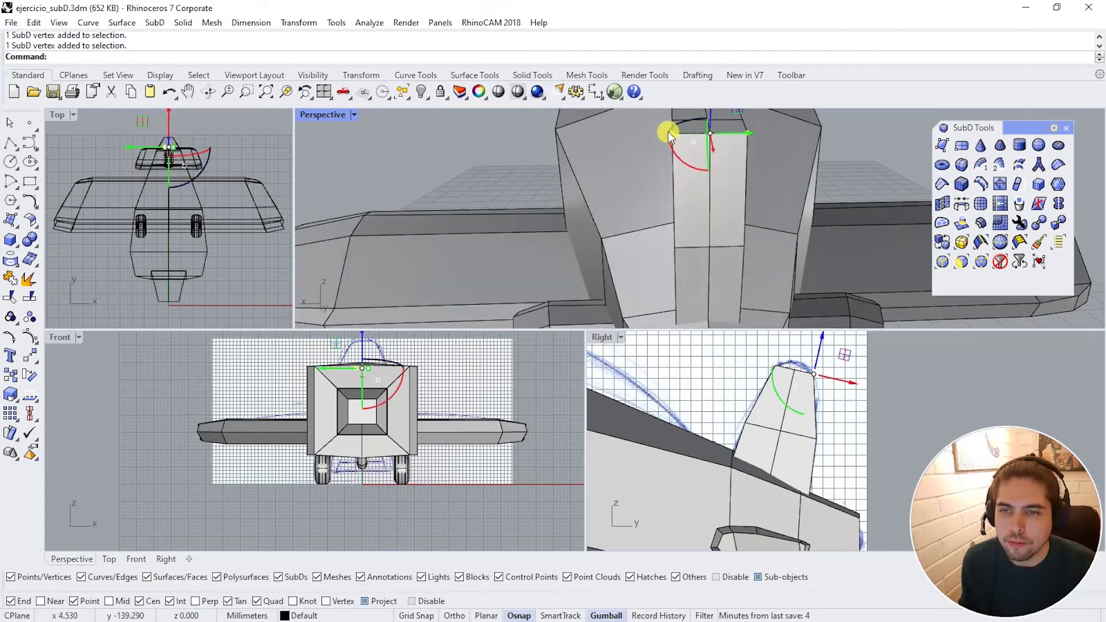
pyautogui.moveTo(668, 133); pyautogui.dragTo(678, 135)
# Step: Insert an edge loop around the fin's lower section, close to where it meets the fuselage
pyautogui.moveTo(685, 144); pyautogui.dragTo(624, 102, button='right')
pyautogui.press('Tab')
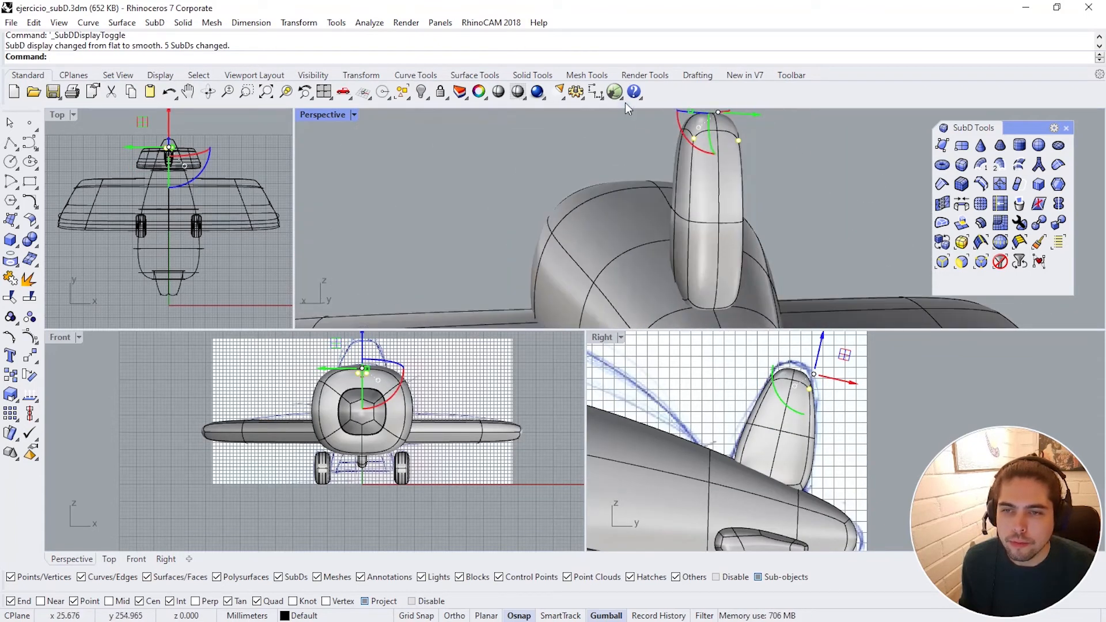
pyautogui.press('Tab')
pyautogui.scroll(3, 726, 228)
pyautogui.moveTo(701, 244); pyautogui.dragTo(745, 244, button='right')
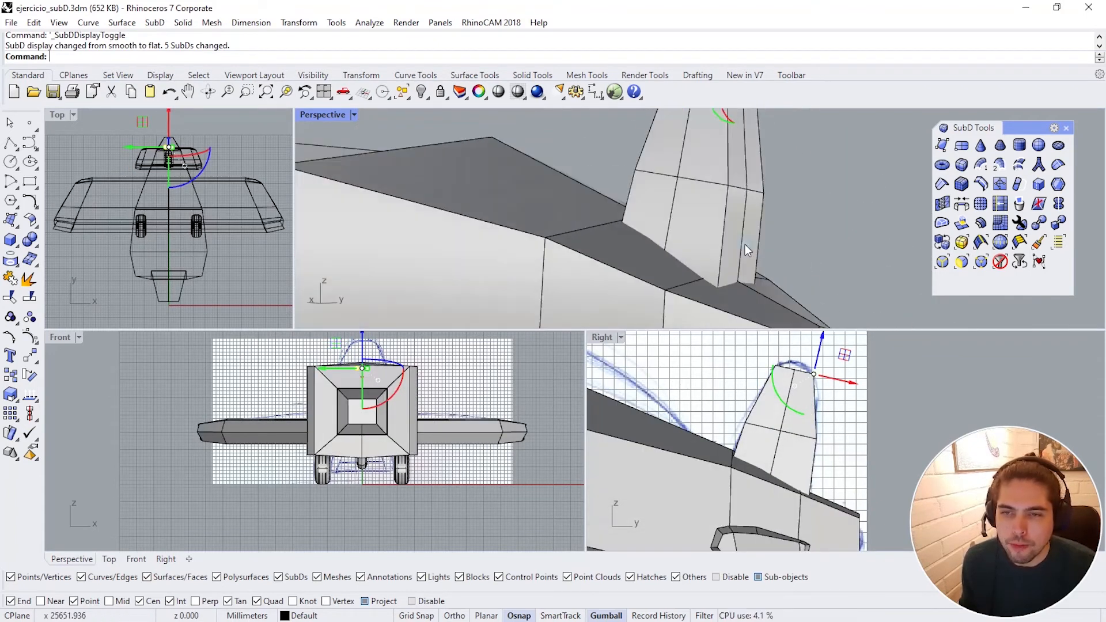
pyautogui.click(1021, 167)
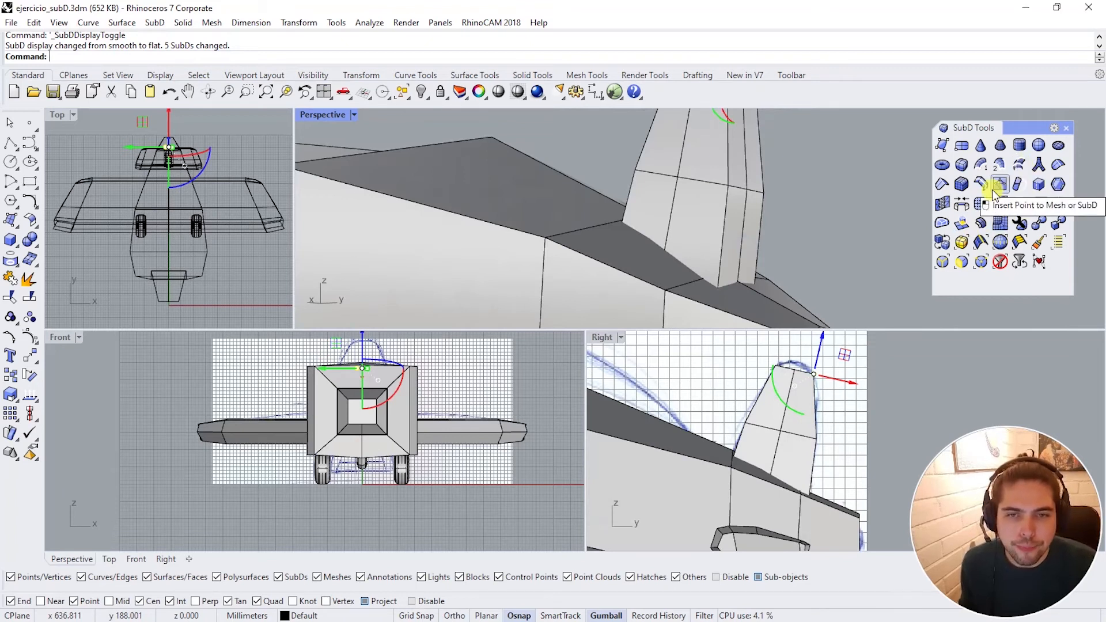
pyautogui.click(724, 224)
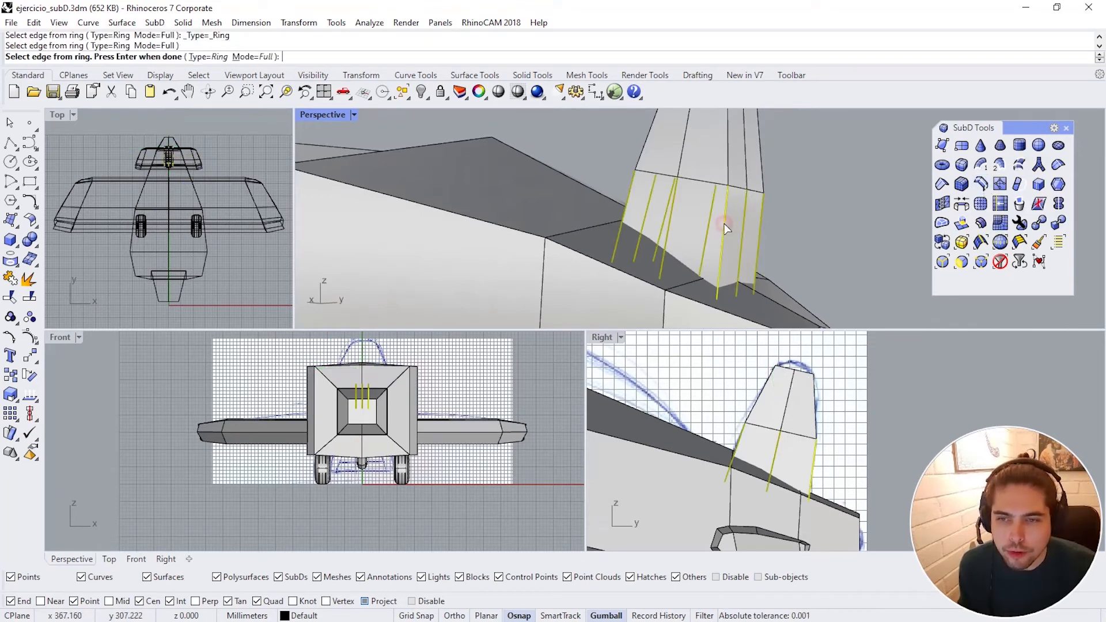
pyautogui.press('Return')
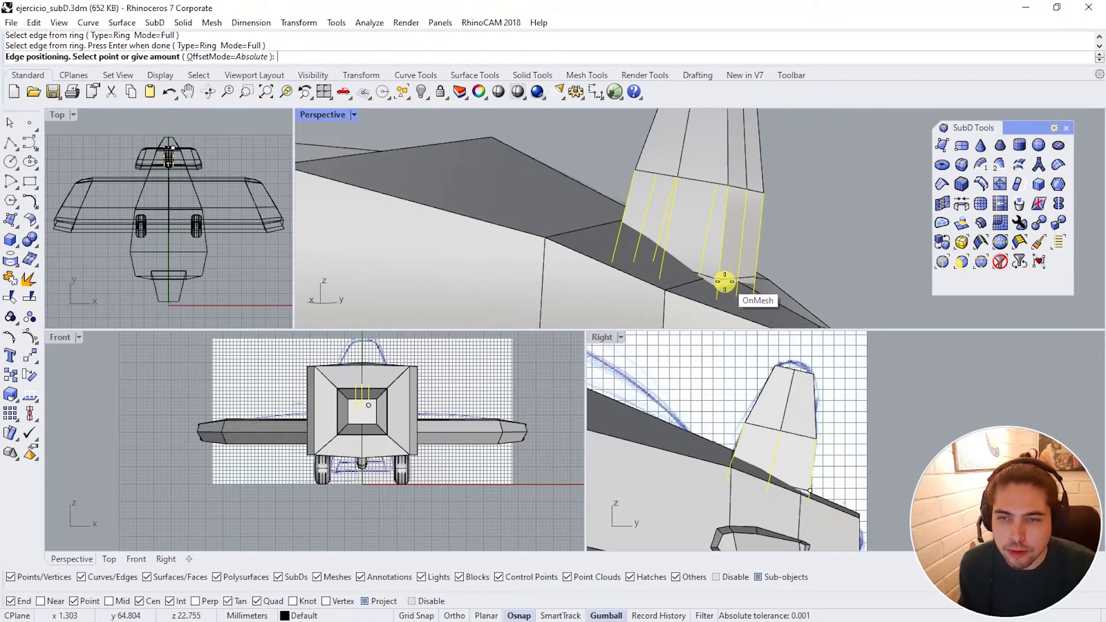
pyautogui.click(724, 283)
# Step: In smooth display, select the upper rear faces of the fin tip and scale them slightly narrower
pyautogui.moveTo(776, 248); pyautogui.dragTo(539, 154, button='right')
pyautogui.press('Tab')
pyautogui.click(690, 171)
pyautogui.moveTo(694, 173); pyautogui.dragTo(739, 197, button='right')
pyautogui.click(744, 140)
pyautogui.keyDown('shift'); pyautogui.click(693, 138); pyautogui.keyUp('shift')
pyautogui.scroll(4, 704, 164)
pyautogui.moveTo(704, 164); pyautogui.dragTo(701, 188, button='right')
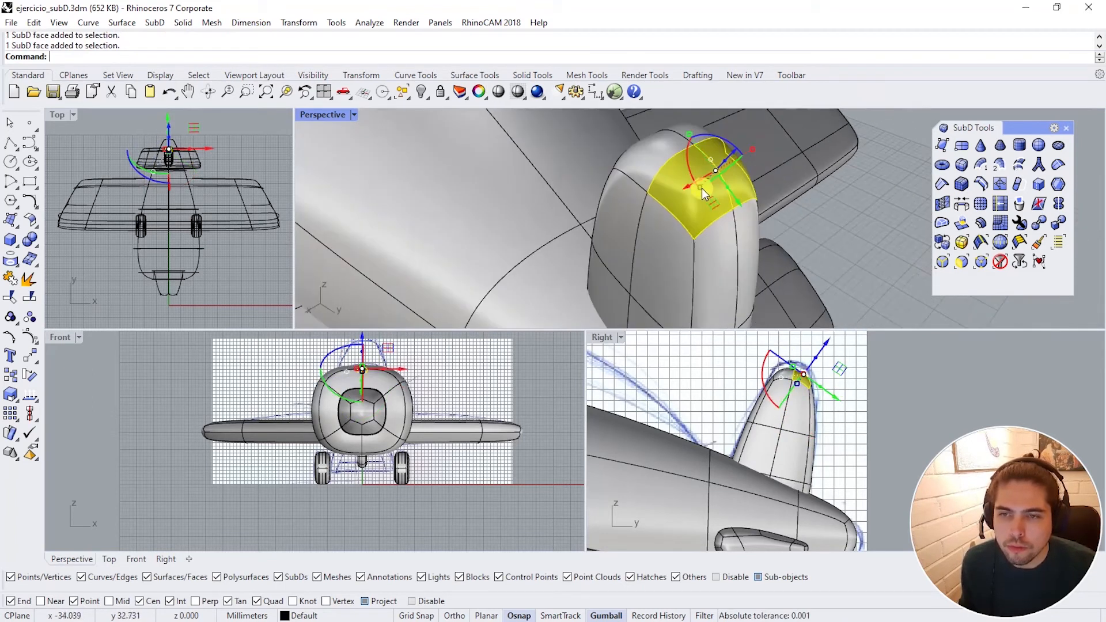
pyautogui.moveTo(748, 152); pyautogui.dragTo(743, 153)
pyautogui.moveTo(743, 153); pyautogui.dragTo(635, 182, button='right')
pyautogui.doubleClick(562, 148)
pyautogui.moveTo(633, 182); pyautogui.dragTo(628, 196)
pyautogui.hotkey('ctrl', 'z')
# Step: Select the fin's upper rear faces, align the gumball to the CPlane and scale the faces slightly across the fin's thickness
pyautogui.moveTo(629, 205); pyautogui.dragTo(691, 188, button='right')
pyautogui.keyDown('ctrl'); pyautogui.keyDown('shift'); pyautogui.click(613, 185); pyautogui.keyUp('shift'); pyautogui.keyUp('ctrl')
pyautogui.keyDown('ctrl'); pyautogui.keyDown('shift'); pyautogui.click(636, 214); pyautogui.keyUp('shift'); pyautogui.keyUp('ctrl')
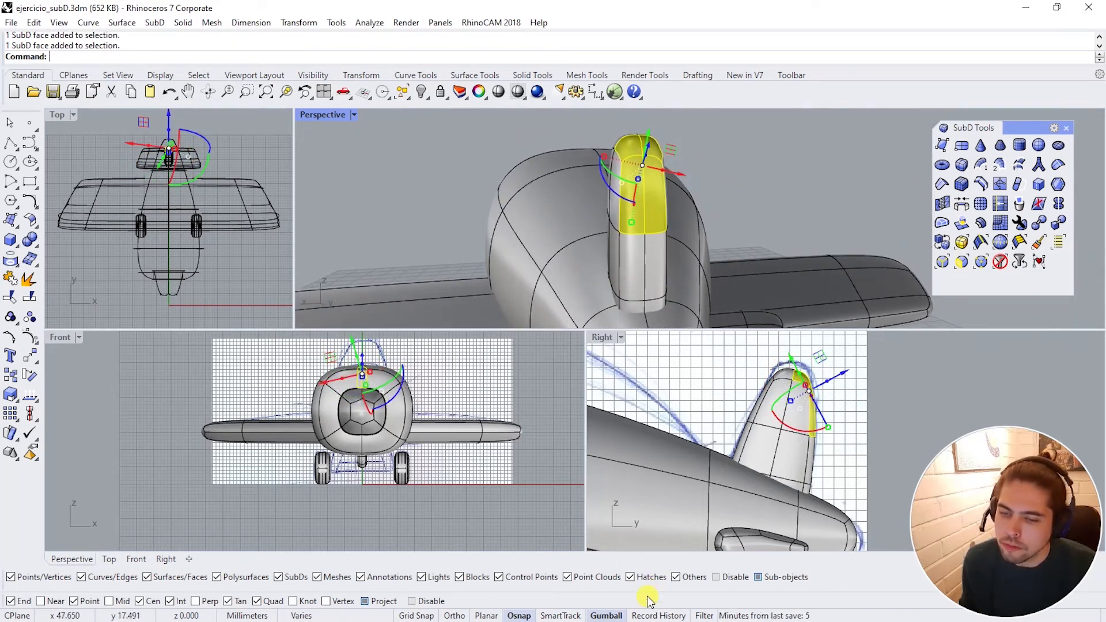
pyautogui.rightClick(618, 617)
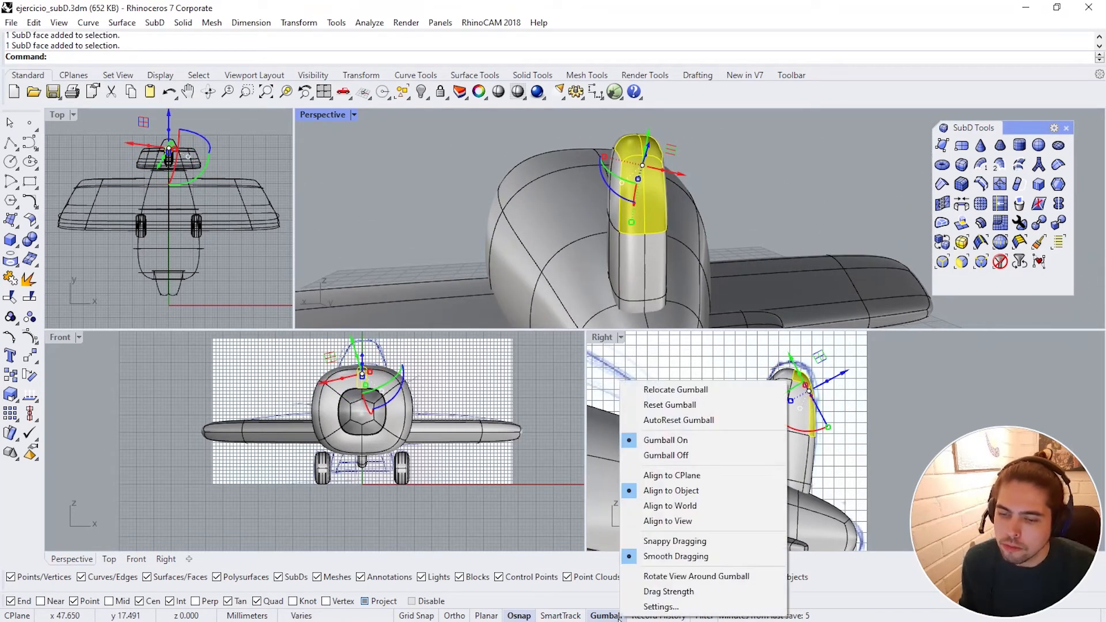
pyautogui.click(687, 480)
pyautogui.moveTo(645, 242); pyautogui.dragTo(606, 226, button='right')
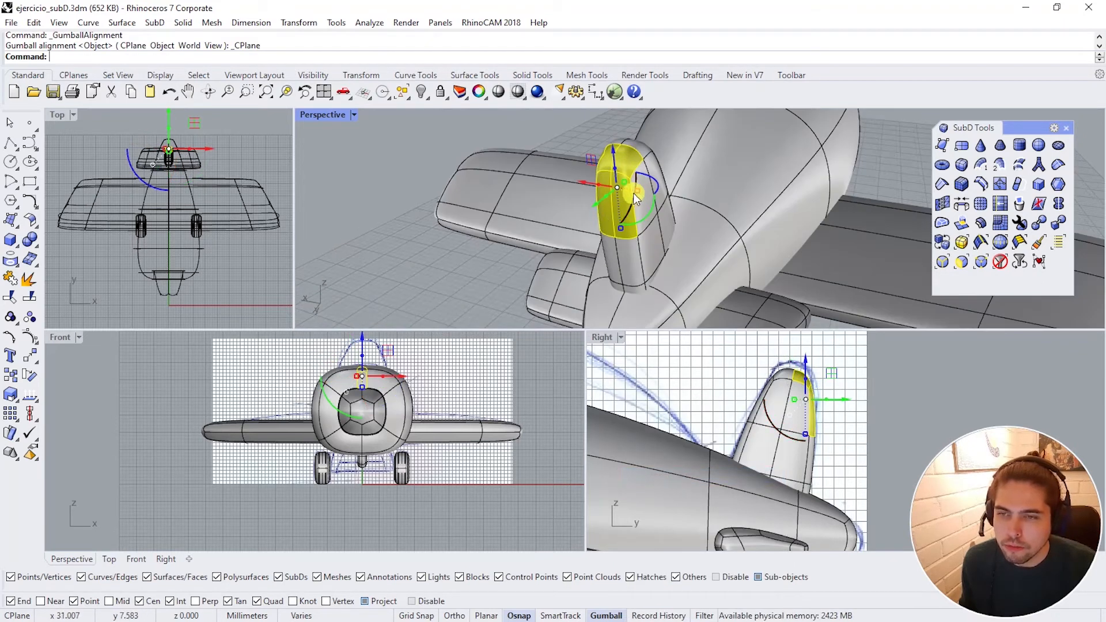
pyautogui.moveTo(635, 193); pyautogui.dragTo(632, 190)
pyautogui.keyDown('ctrl'); pyautogui.keyDown('shift'); pyautogui.click(631, 273); pyautogui.keyUp('shift'); pyautogui.keyUp('ctrl')
pyautogui.moveTo(644, 251); pyautogui.dragTo(700, 230, button='right')
pyautogui.click(783, 155)
pyautogui.moveTo(553, 193); pyautogui.dragTo(711, 164, button='right')
# Step: In flat display, select the fin's two outer front vertices at mid-height and adjust their spacing across the thickness
pyautogui.keyDown('ctrl'); pyautogui.keyDown('shift'); pyautogui.click(743, 179); pyautogui.keyUp('shift'); pyautogui.keyUp('ctrl')
pyautogui.press('Tab')
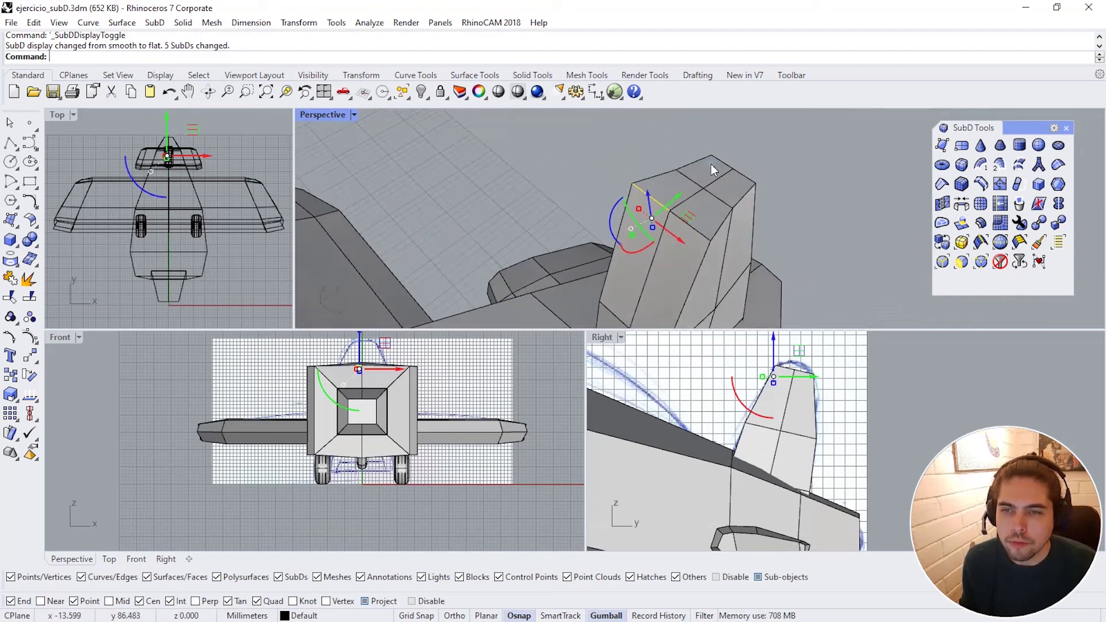
pyautogui.keyDown('ctrl'); pyautogui.keyDown('shift'); pyautogui.click(732, 211); pyautogui.keyUp('shift'); pyautogui.keyUp('ctrl')
pyautogui.keyDown('ctrl'); pyautogui.keyDown('shift'); pyautogui.click(677, 171); pyautogui.keyUp('shift'); pyautogui.keyUp('ctrl')
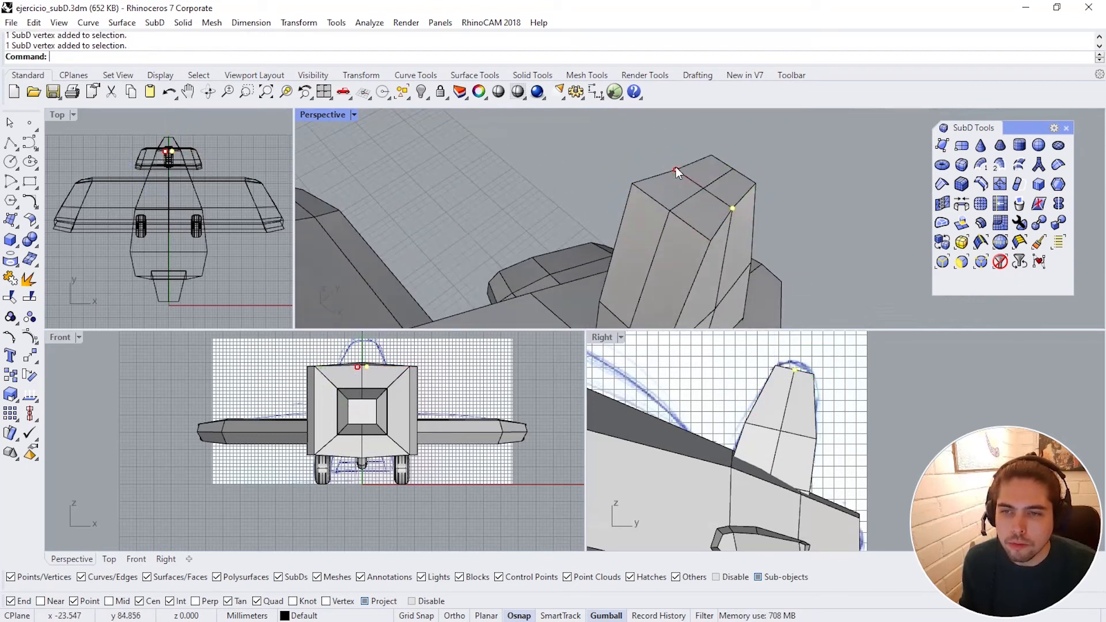
pyautogui.press('Tab')
pyautogui.press('Tab')
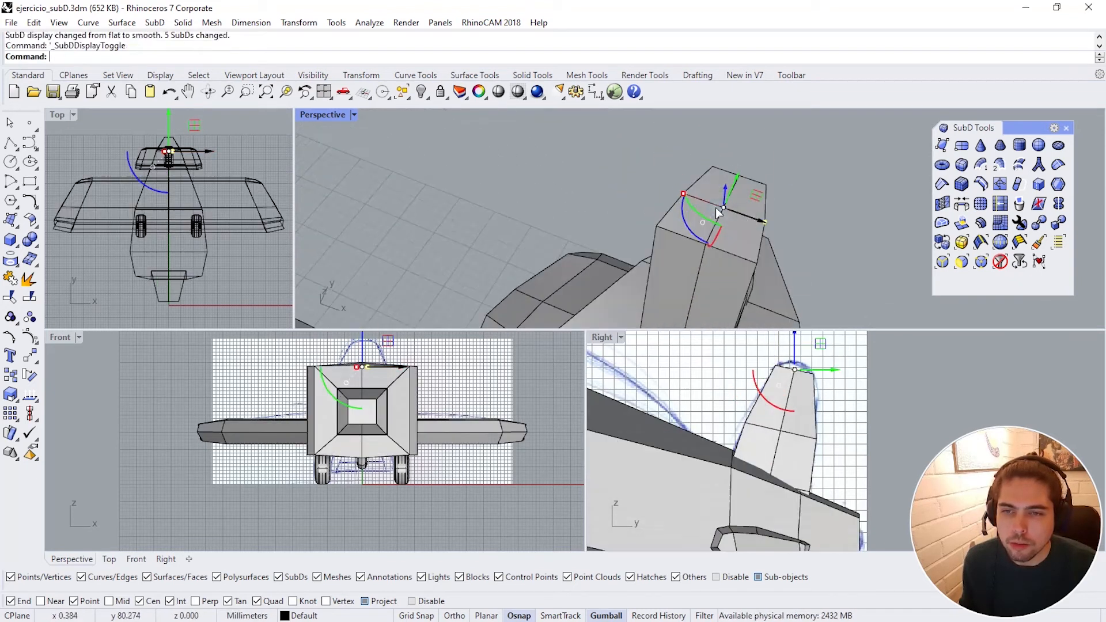
pyautogui.moveTo(686, 203); pyautogui.dragTo(708, 228, button='right')
pyautogui.click(718, 279)
pyautogui.keyDown('shift'); pyautogui.click(648, 270); pyautogui.keyUp('shift')
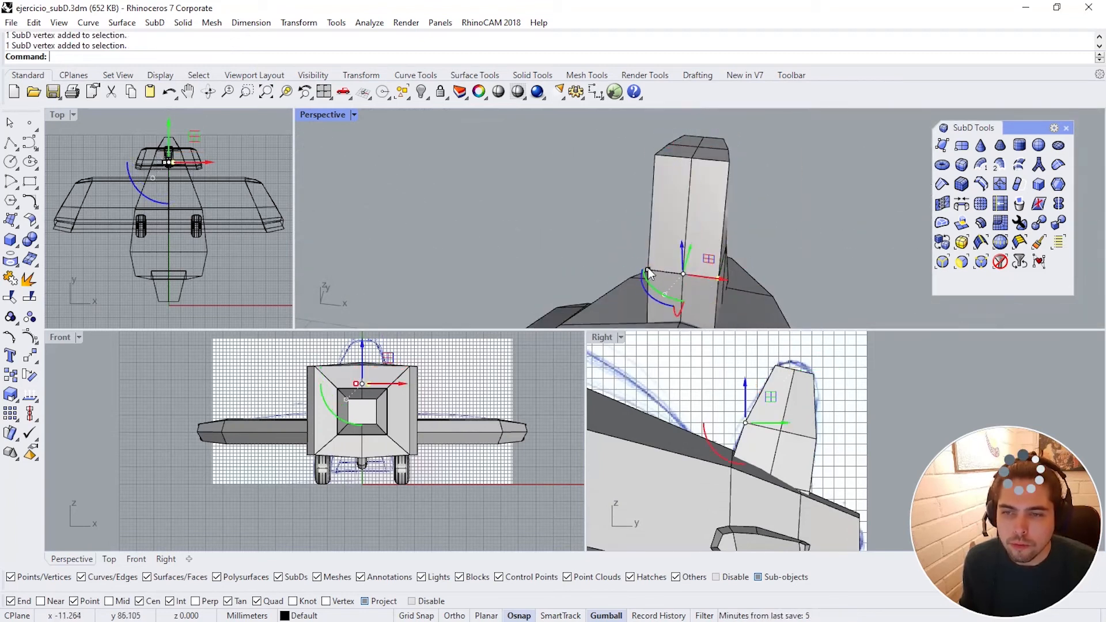
pyautogui.moveTo(651, 270); pyautogui.dragTo(643, 270)
# Step: Scale the fin's central pair of mid-height vertices apart to thicken its middle
pyautogui.moveTo(644, 262); pyautogui.dragTo(714, 217, button='right')
pyautogui.moveTo(718, 217); pyautogui.dragTo(732, 216)
pyautogui.moveTo(732, 216); pyautogui.dragTo(766, 230, button='right')
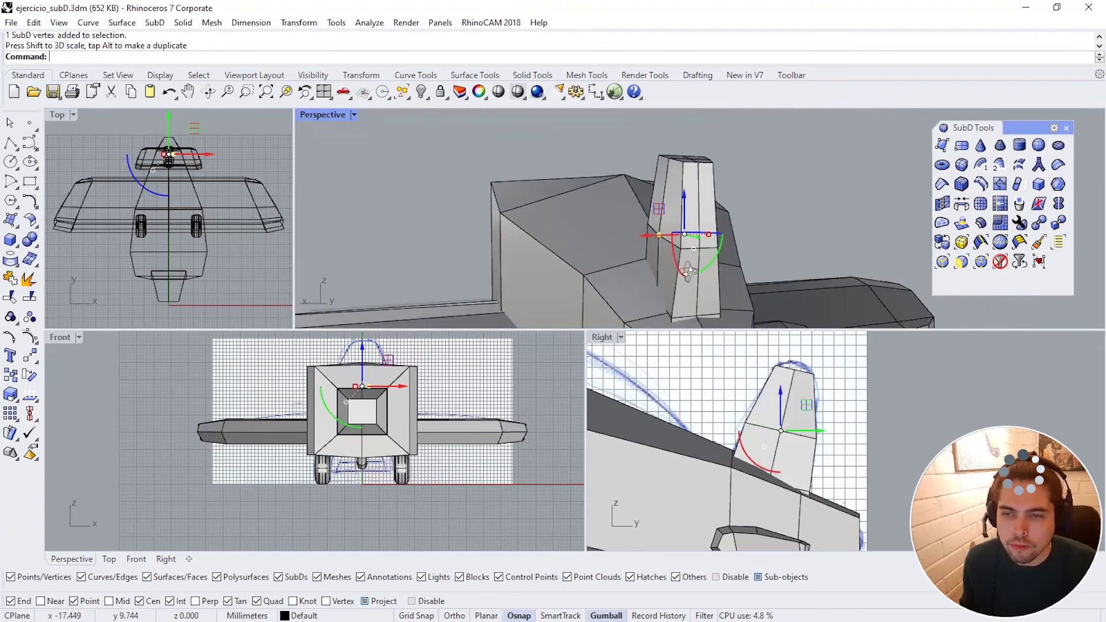
# Step: Select the two outer rear vertices at the fin's base and scale them closer together
pyautogui.click(672, 316)
pyautogui.keyDown('shift'); pyautogui.click(732, 314); pyautogui.keyUp('shift')
pyautogui.moveTo(735, 322); pyautogui.dragTo(707, 269, button='right')
pyautogui.moveTo(707, 268); pyautogui.dragTo(697, 265)
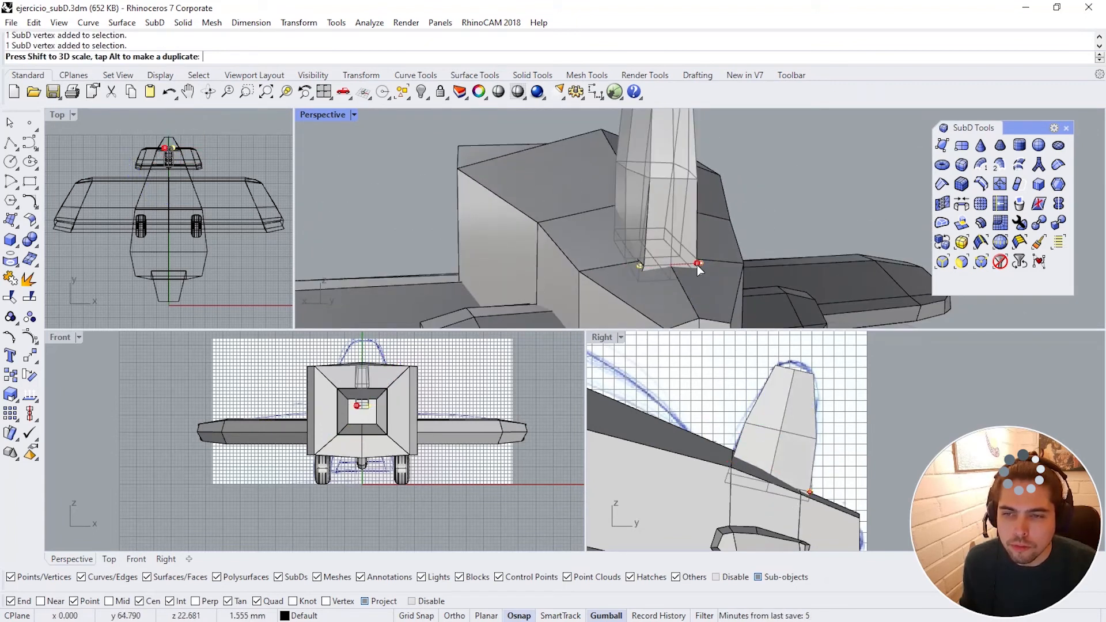
pyautogui.moveTo(697, 265)
pyautogui.mouseDown(button='right')
pyautogui.moveTo(669, 244)
pyautogui.moveTo(691, 253)
pyautogui.mouseUp(button='right')
# Step: Set the Right viewport to wireframe, adjust the width of the fin's base and return the SubDs to smooth display
pyautogui.moveTo(769, 438); pyautogui.dragTo(737, 433, button='right')
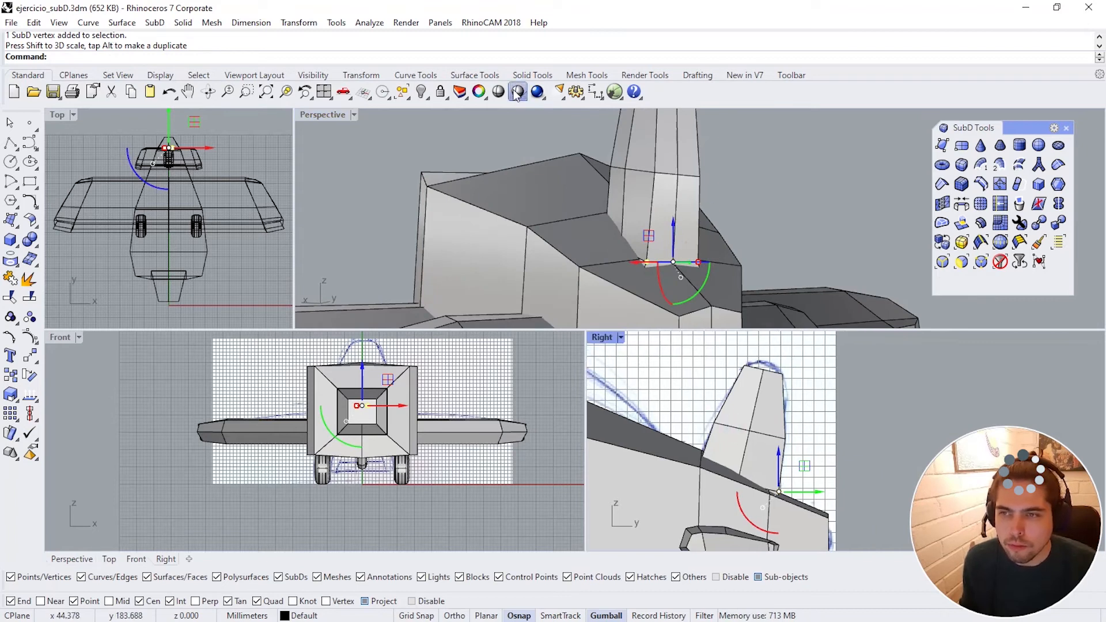
pyautogui.click(517, 95)
pyautogui.click(697, 266)
pyautogui.click(517, 93)
pyautogui.moveTo(634, 271); pyautogui.dragTo(543, 282, button='right')
pyautogui.moveTo(544, 282); pyautogui.dragTo(535, 285)
pyautogui.moveTo(535, 285)
pyautogui.mouseDown(button='right')
pyautogui.moveTo(675, 271)
pyautogui.moveTo(666, 274)
pyautogui.moveTo(750, 229)
pyautogui.moveTo(753, 178)
pyautogui.moveTo(703, 201)
pyautogui.moveTo(749, 259)
pyautogui.mouseUp(button='right')
pyautogui.click(525, 94)
pyautogui.press('Tab')
pyautogui.press('Escape')
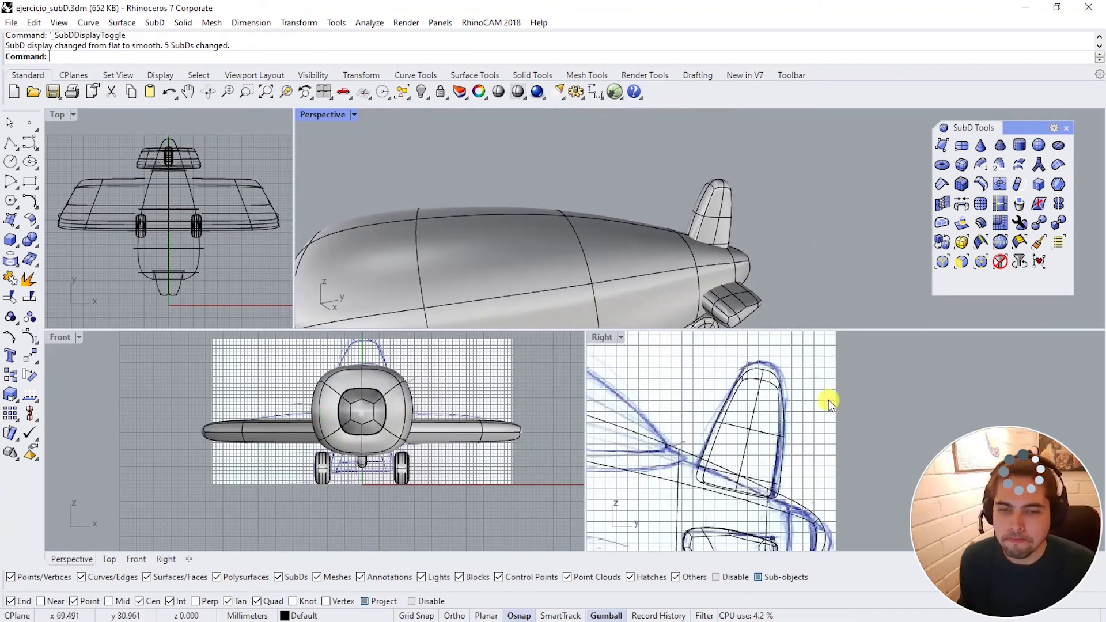
# Step: Select the fin's top faces and move them upward and slightly rearward to match the sketched tip in the side view
pyautogui.moveTo(793, 353); pyautogui.dragTo(798, 368, button='right')
pyautogui.scroll(8, 797, 371)
pyautogui.keyDown('ctrl'); pyautogui.keyDown('shift'); pyautogui.click(764, 387); pyautogui.keyUp('shift'); pyautogui.keyUp('ctrl')
pyautogui.press('Escape')
pyautogui.moveTo(769, 252); pyautogui.dragTo(743, 224, button='right')
pyautogui.keyDown('ctrl'); pyautogui.keyDown('shift'); pyautogui.click(631, 190); pyautogui.keyUp('shift'); pyautogui.keyUp('ctrl')
pyautogui.moveTo(669, 193); pyautogui.dragTo(691, 201, button='right')
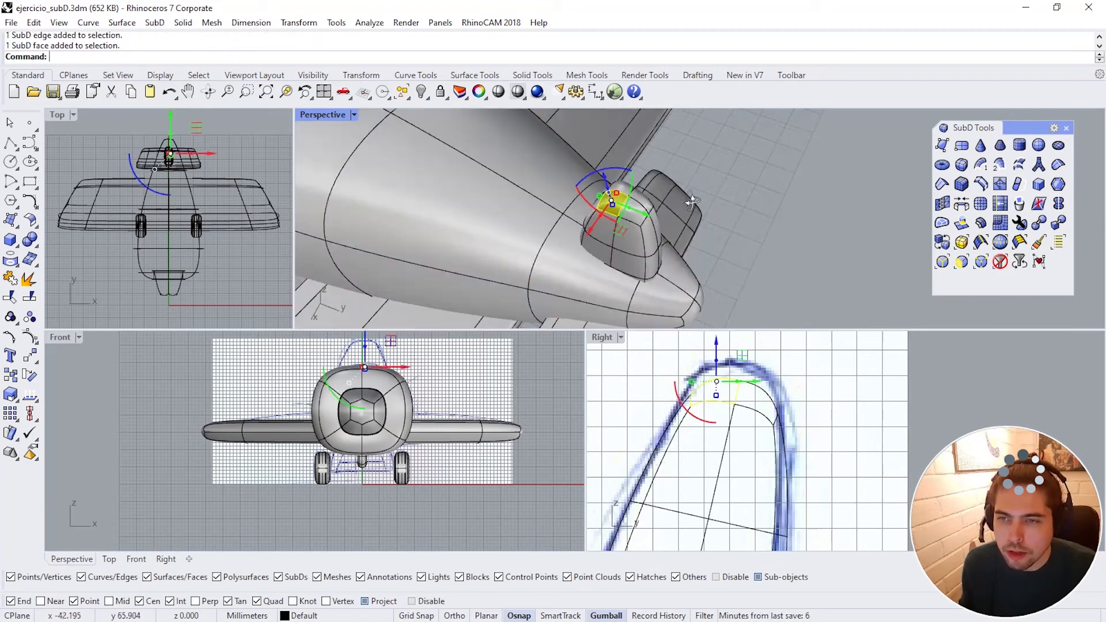
pyautogui.scroll(3, 691, 201)
pyautogui.keyDown('ctrl'); pyautogui.keyDown('shift'); pyautogui.click(571, 157); pyautogui.keyUp('shift'); pyautogui.keyUp('ctrl')
pyautogui.moveTo(575, 165); pyautogui.dragTo(584, 149)
pyautogui.moveTo(773, 377); pyautogui.dragTo(777, 377)
pyautogui.scroll(-8, 677, 268)
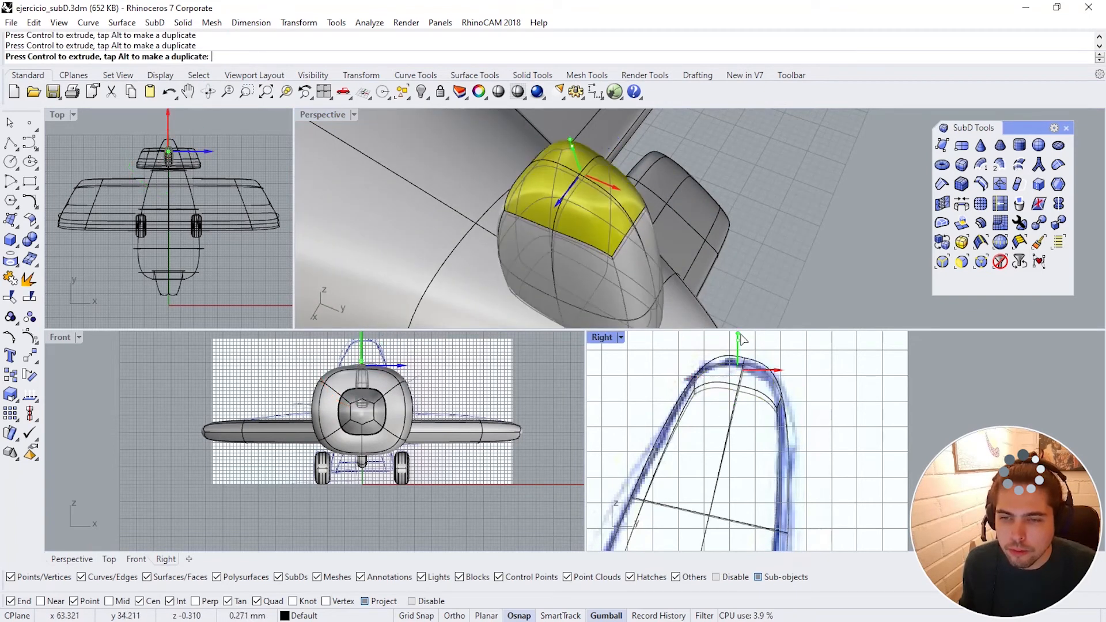
pyautogui.press('Escape')
pyautogui.moveTo(797, 240); pyautogui.dragTo(683, 236, button='right')
pyautogui.scroll(3, 700, 223)
pyautogui.scroll(-4, 666, 398)
pyautogui.scroll(-3, 666, 398)
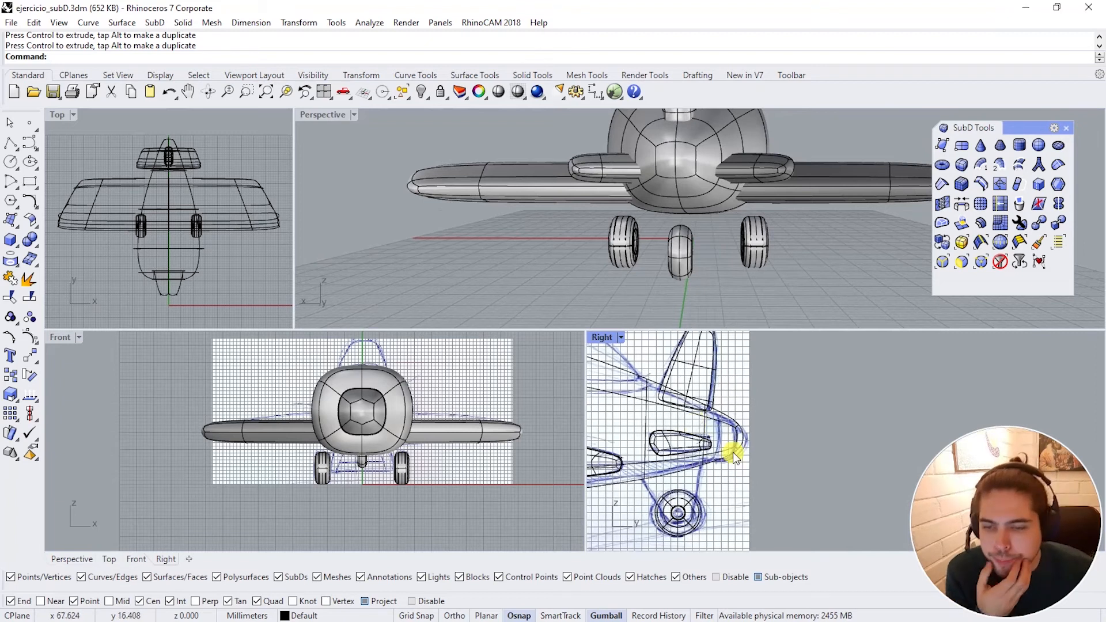
# Step: Trace the sketched tail-wheel strut in the Right viewport as a six-point single SubD face, with object snaps turned off
pyautogui.scroll(2, 734, 456)
pyautogui.click(943, 146)
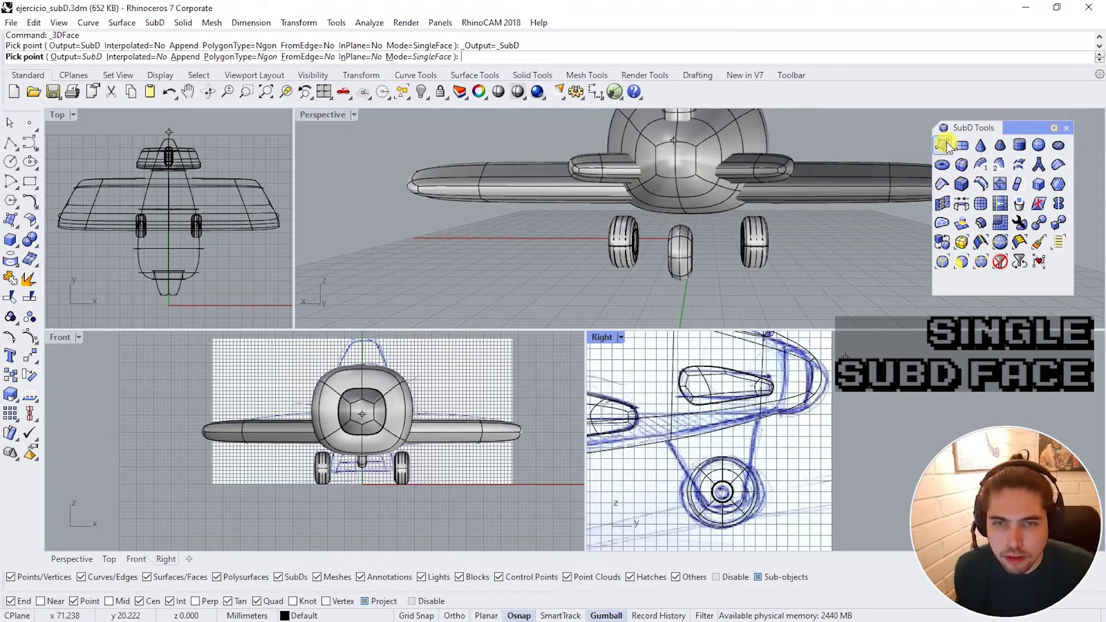
pyautogui.scroll(5, 680, 444)
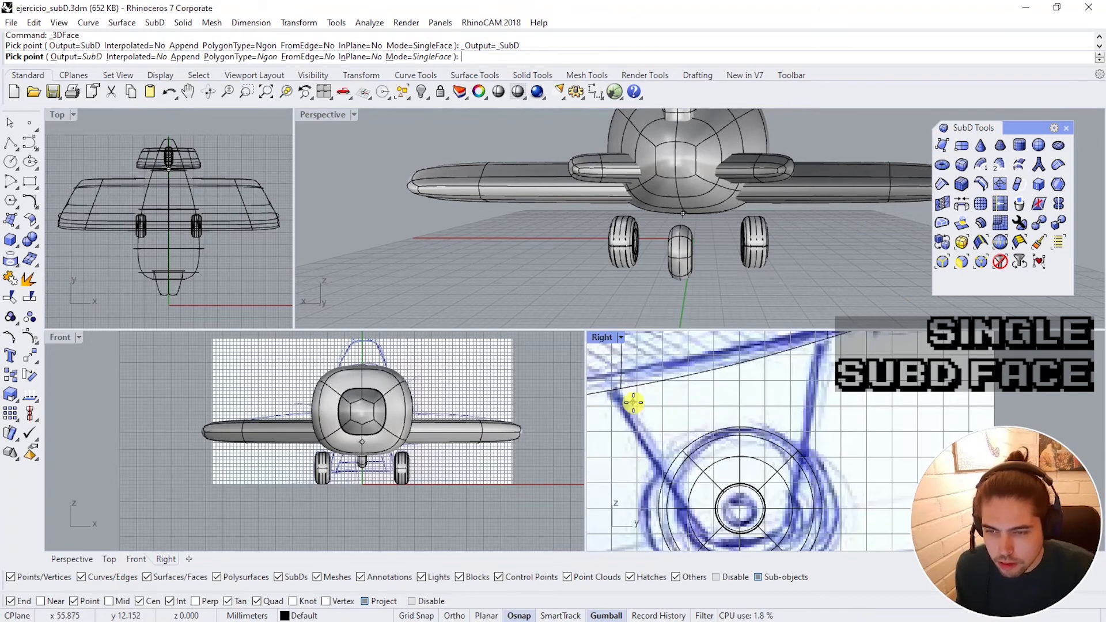
pyautogui.click(702, 407)
pyautogui.scroll(4, 729, 487)
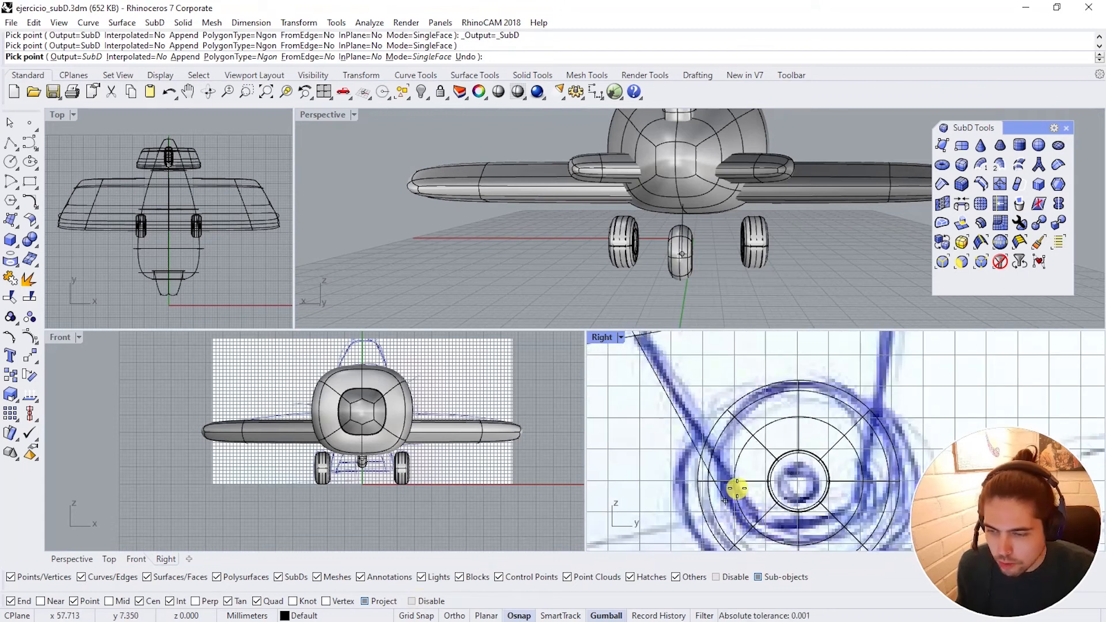
pyautogui.moveTo(789, 532); pyautogui.dragTo(772, 501, button='right')
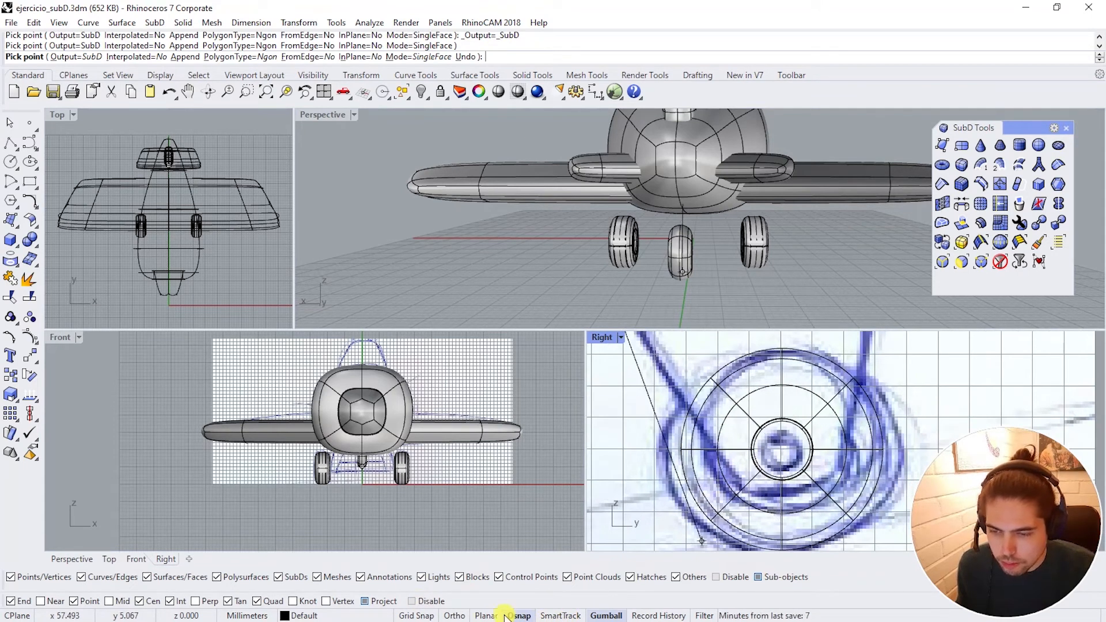
pyautogui.click(522, 613)
pyautogui.moveTo(763, 429); pyautogui.dragTo(743, 414, button='right')
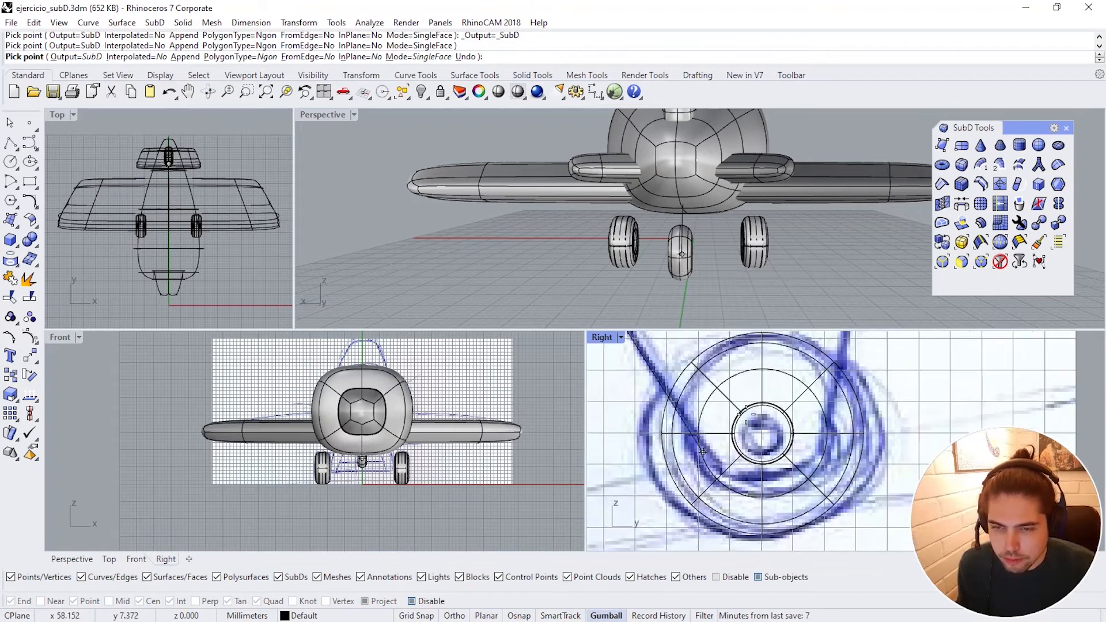
pyautogui.click(729, 479)
pyautogui.click(814, 470)
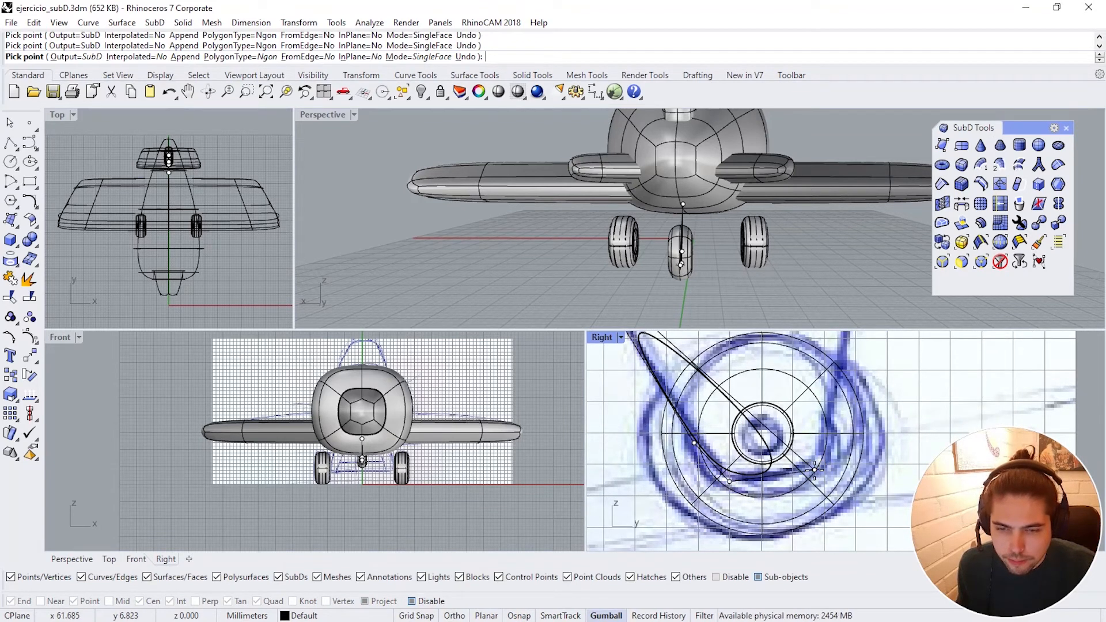
pyautogui.scroll(-4, 844, 428)
pyautogui.moveTo(849, 347); pyautogui.dragTo(844, 416, button='right')
pyautogui.click(846, 362)
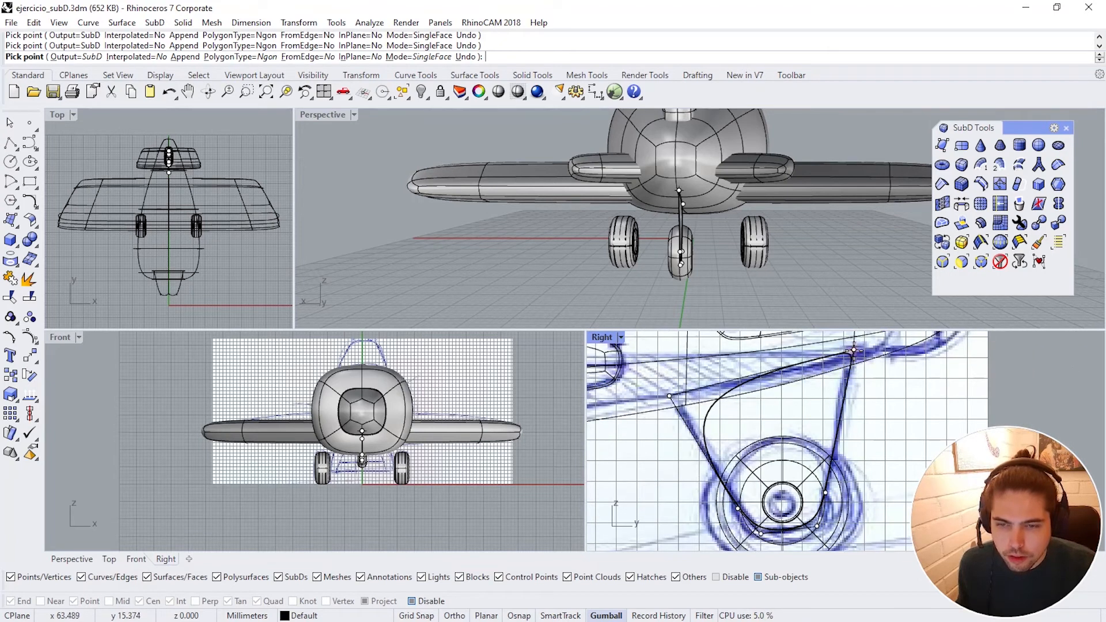
pyautogui.press('Return')
# Step: Select the strut face, zoom all viewports to it and set the Front viewport to wireframe to compare it with the sketch
pyautogui.scroll(6, 761, 217)
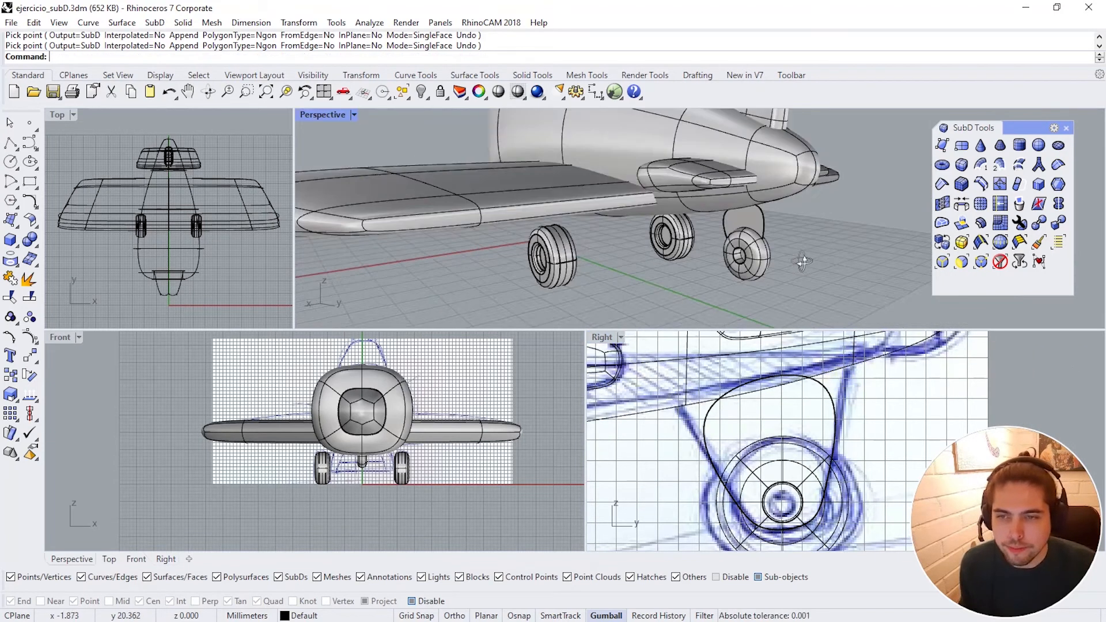
pyautogui.keyDown('ctrl'); pyautogui.keyDown('shift'); pyautogui.click(761, 218); pyautogui.keyUp('shift'); pyautogui.keyUp('ctrl')
pyautogui.scroll(2, 756, 251)
pyautogui.moveTo(756, 251); pyautogui.dragTo(755, 245, button='right')
pyautogui.rightClick(287, 92)
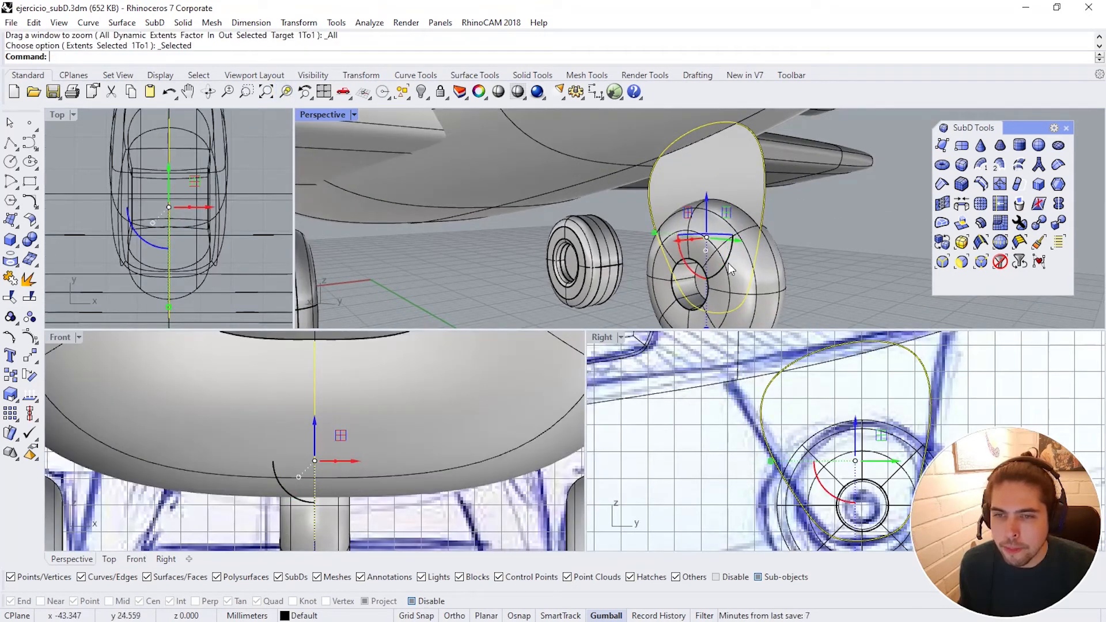
pyautogui.moveTo(431, 438); pyautogui.dragTo(434, 446, button='right')
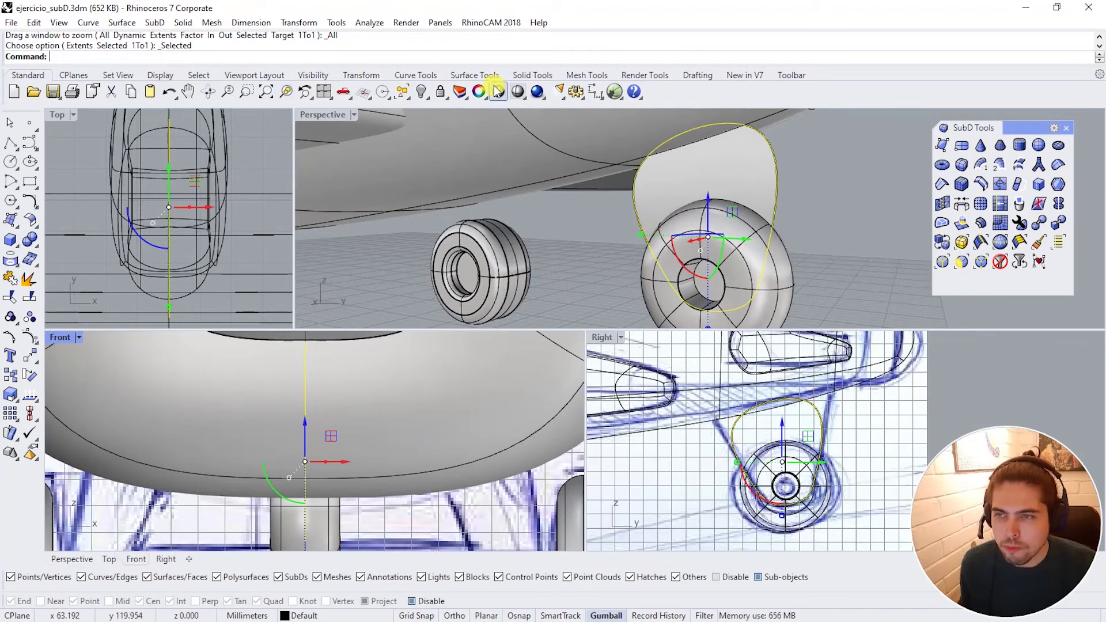
pyautogui.click(518, 92)
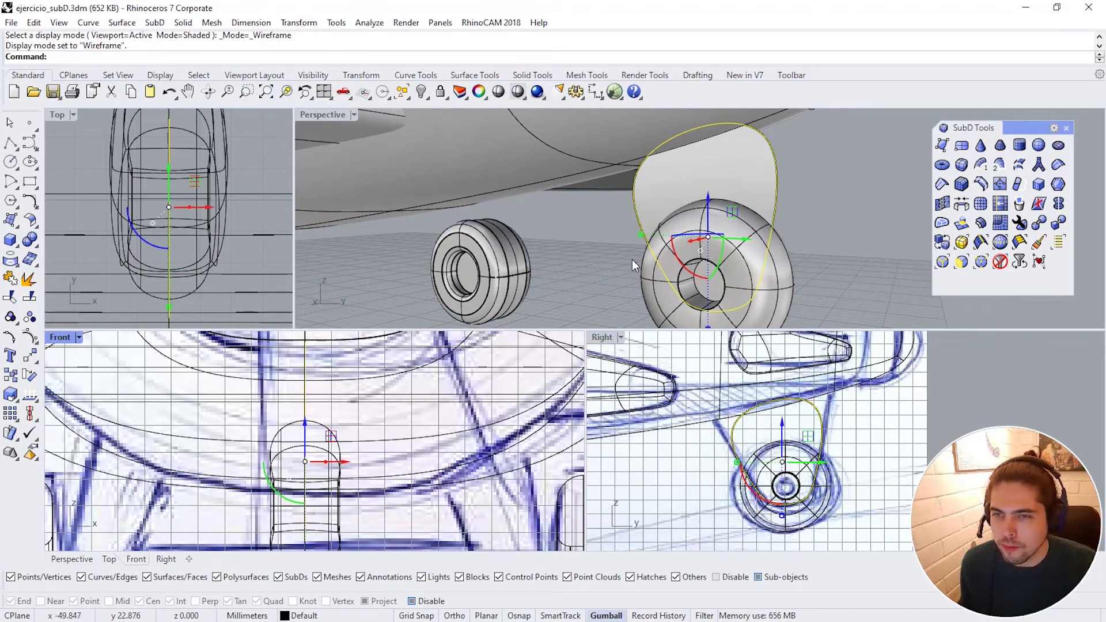
pyautogui.moveTo(632, 259); pyautogui.dragTo(606, 257, button='right')
pyautogui.scroll(-3, 474, 429)
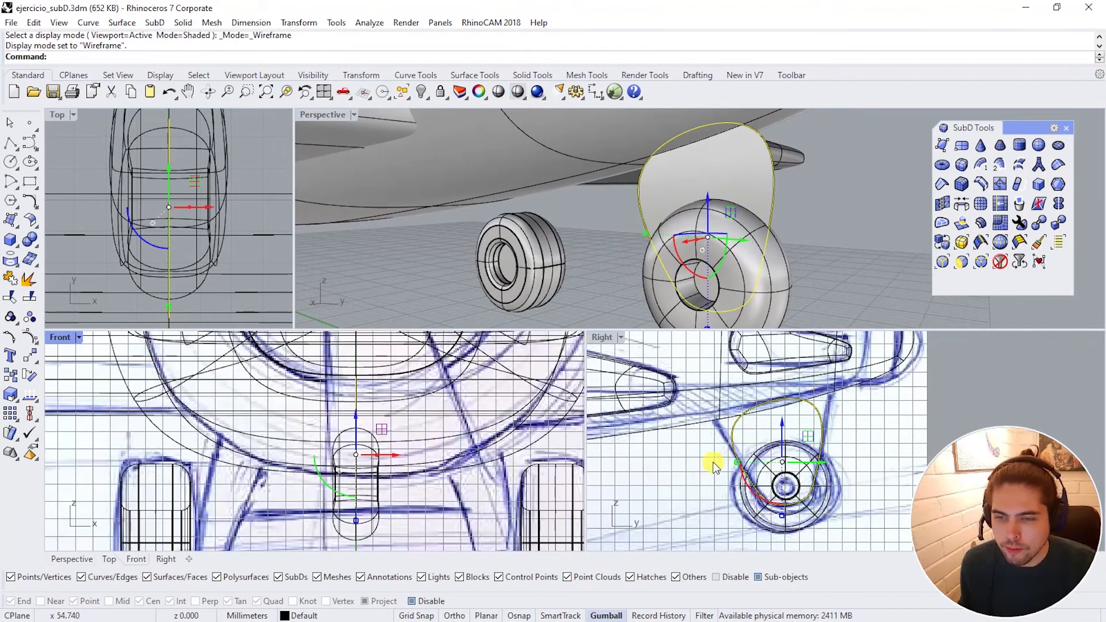
pyautogui.scroll(-3, 462, 450)
pyautogui.moveTo(462, 450); pyautogui.dragTo(392, 469, button='right')
pyautogui.scroll(-4, 392, 470)
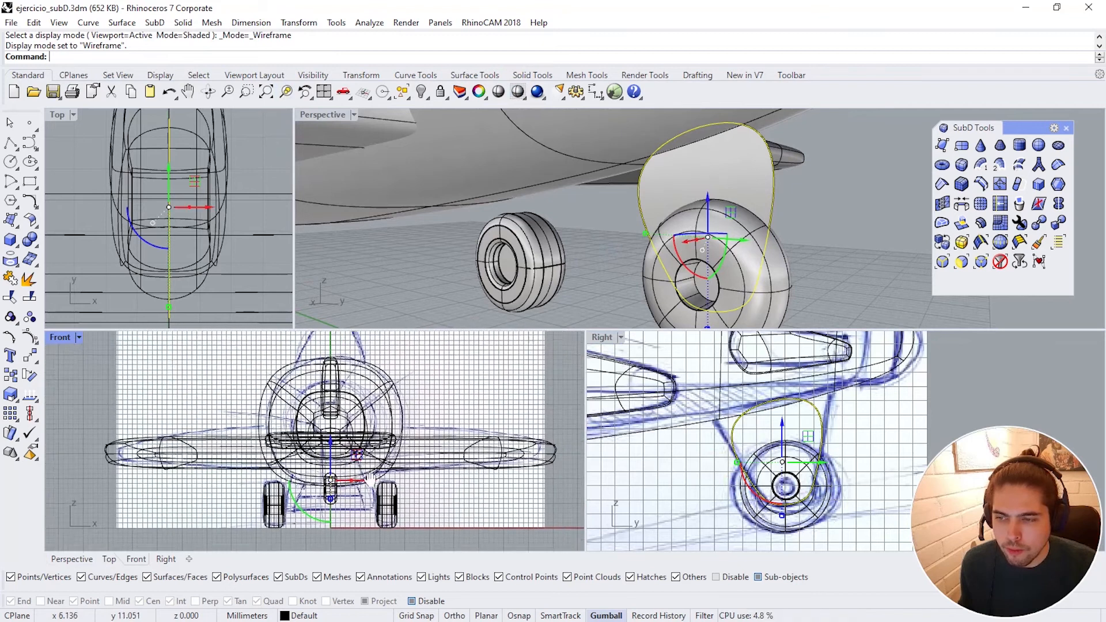
pyautogui.scroll(3, 777, 466)
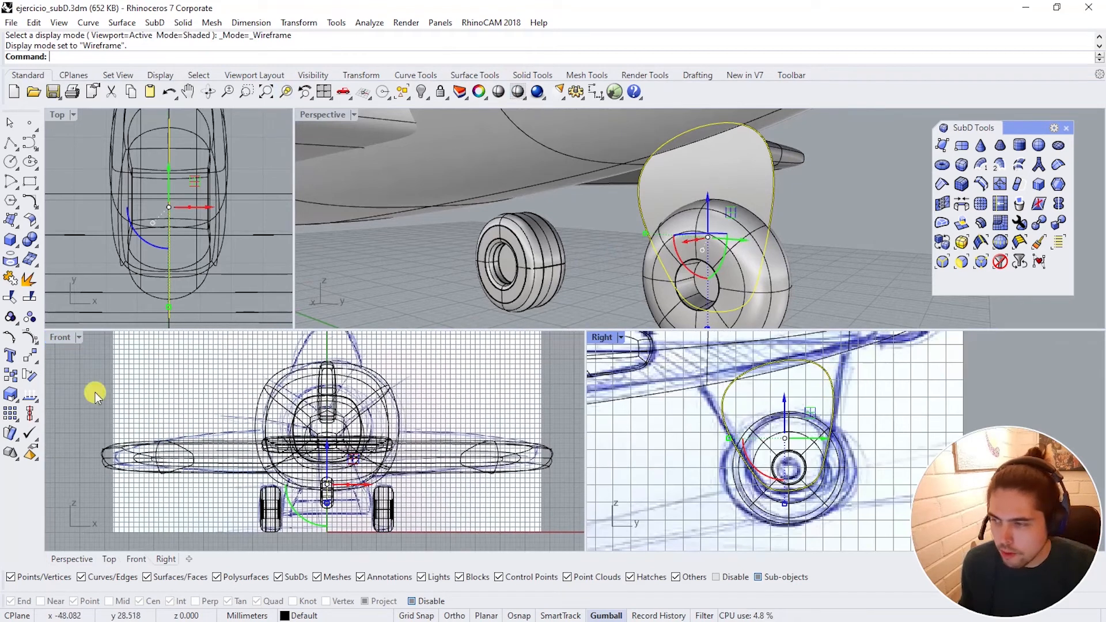
# Step: Turn on the control points of the strut's SubD face
pyautogui.click(27, 337)
pyautogui.click(817, 369)
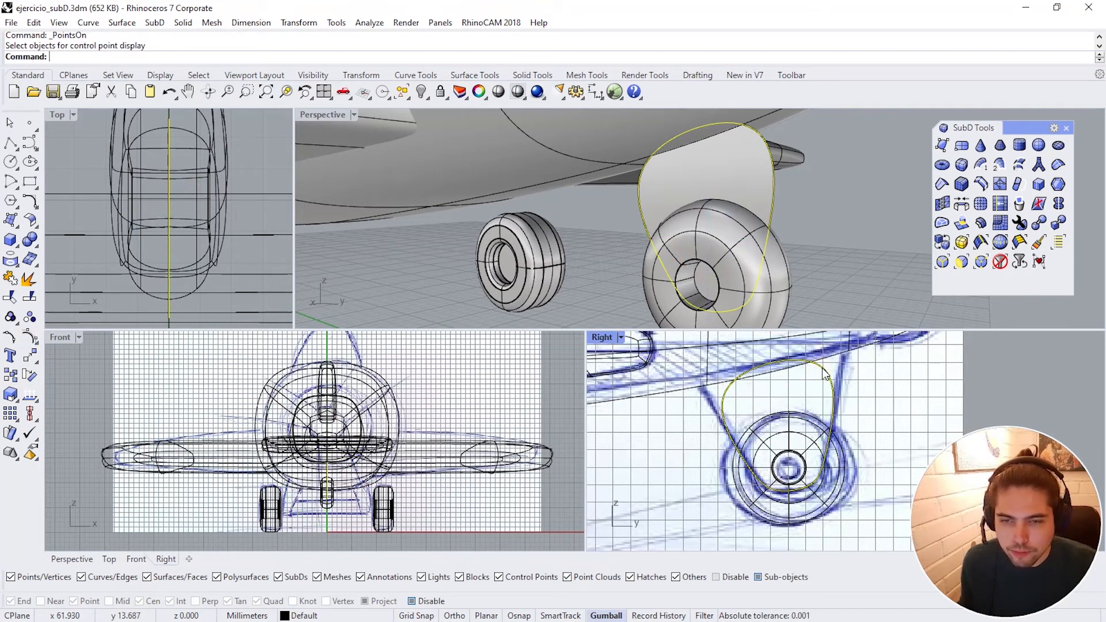
pyautogui.click(822, 367)
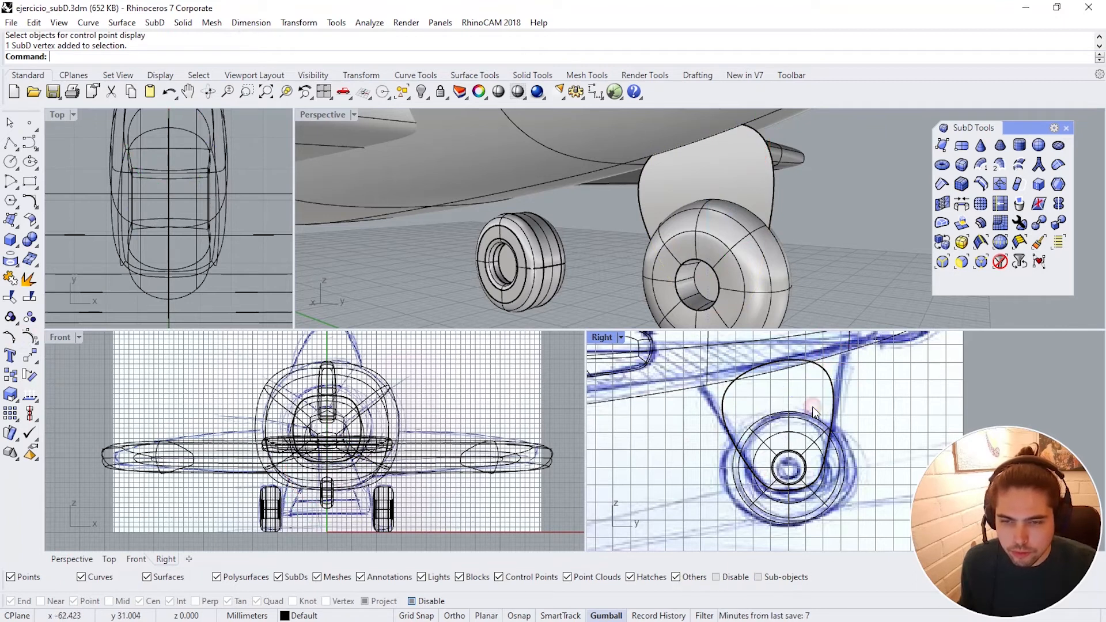
pyautogui.click(734, 166)
pyautogui.click(30, 338)
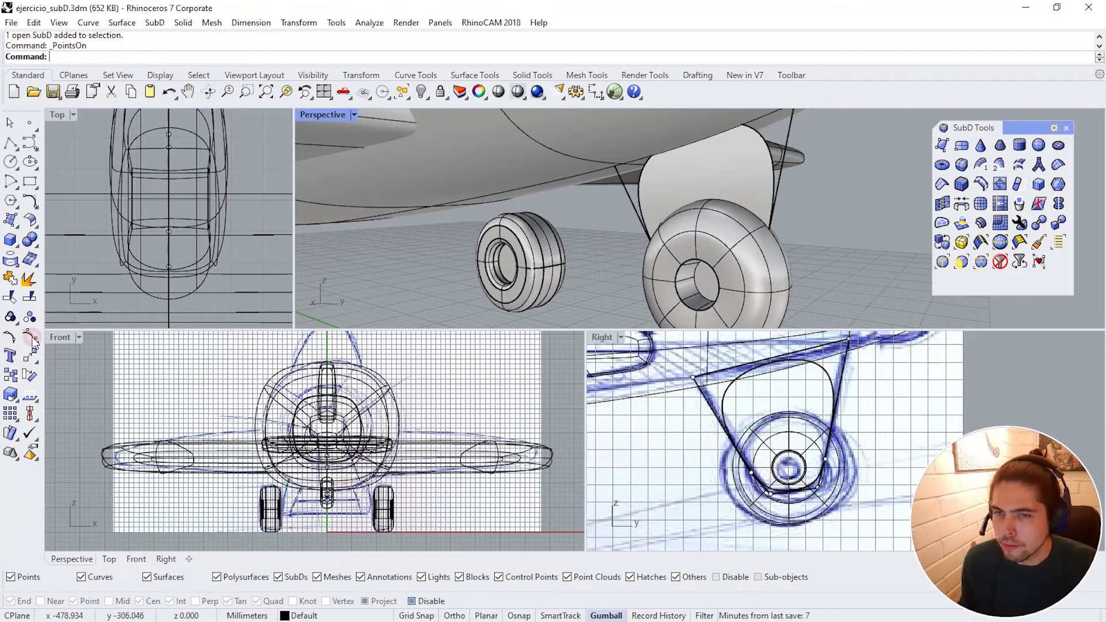
# Step: Move the strut's two upper corner control points outward in the side view so its top fits the sketch under the fuselage
pyautogui.moveTo(668, 222); pyautogui.dragTo(727, 208, button='right')
pyautogui.moveTo(807, 386); pyautogui.dragTo(763, 430, button='right')
pyautogui.click(804, 386)
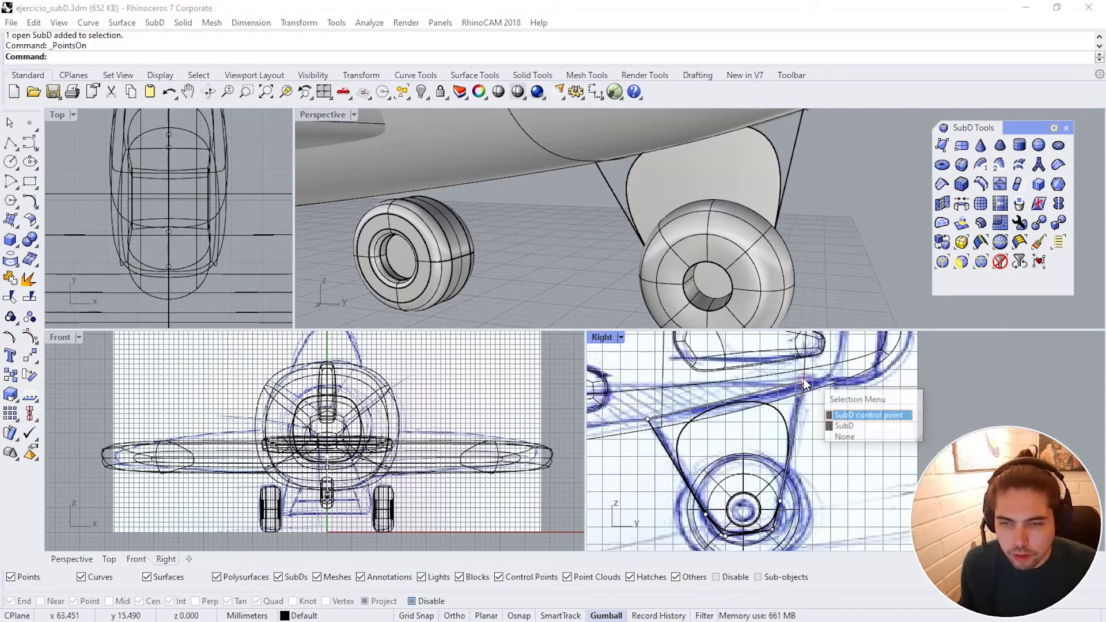
pyautogui.click(798, 431)
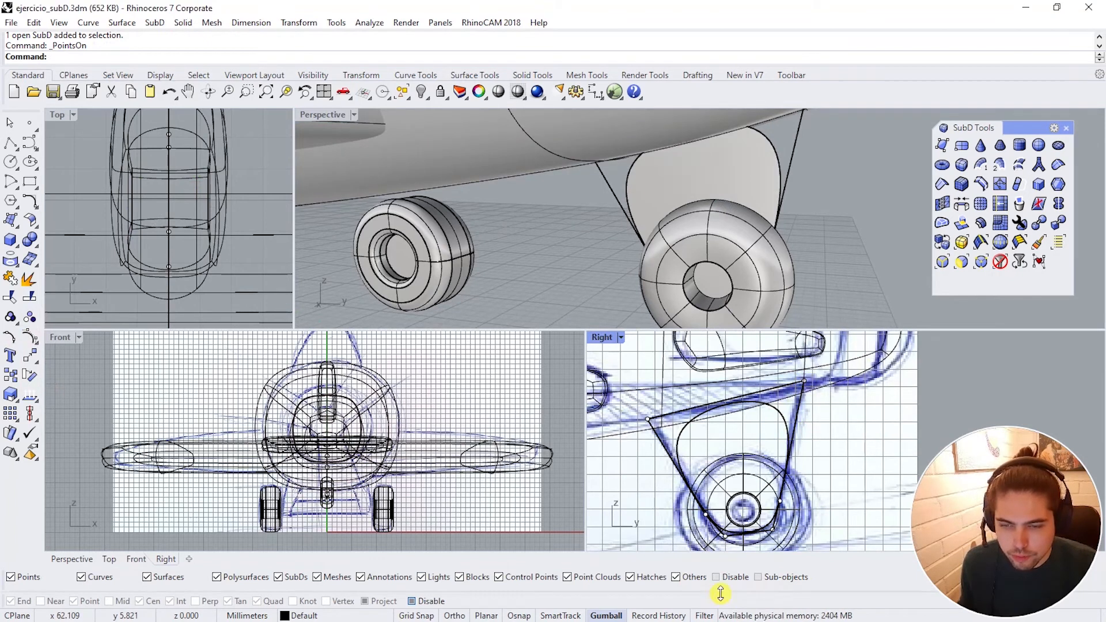
pyautogui.click(804, 382)
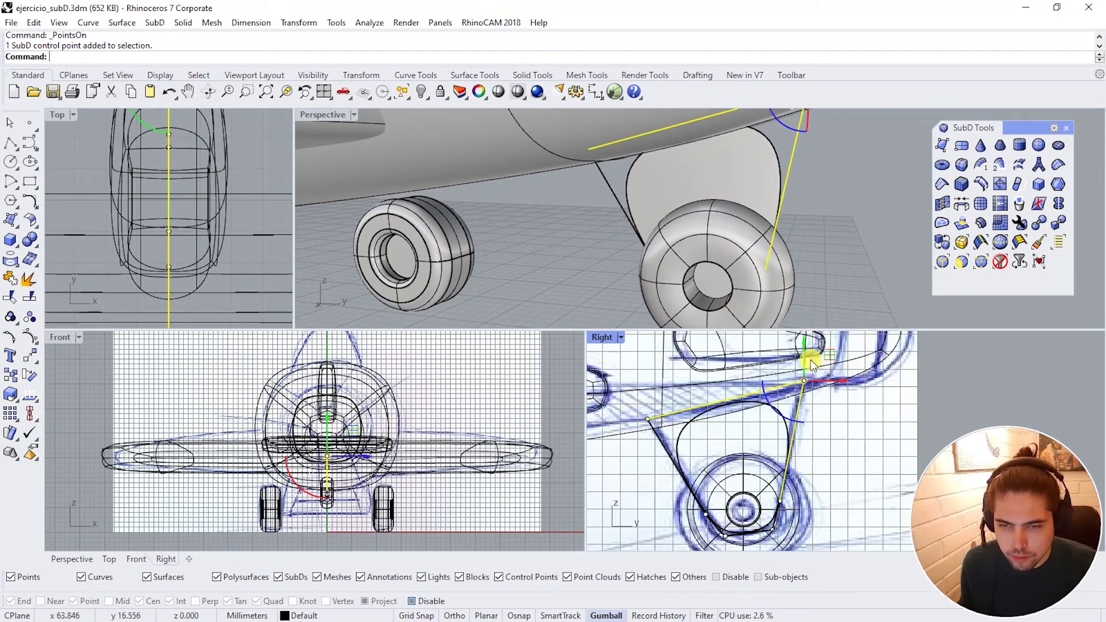
pyautogui.moveTo(805, 380); pyautogui.dragTo(636, 410)
pyautogui.click(829, 246)
# Step: Insert an edge across the strut just below its top using Insert Point in flat display, and return the SubDs to smooth display
pyautogui.moveTo(829, 246); pyautogui.dragTo(723, 234, button='right')
pyautogui.click(814, 220)
pyautogui.click(839, 204)
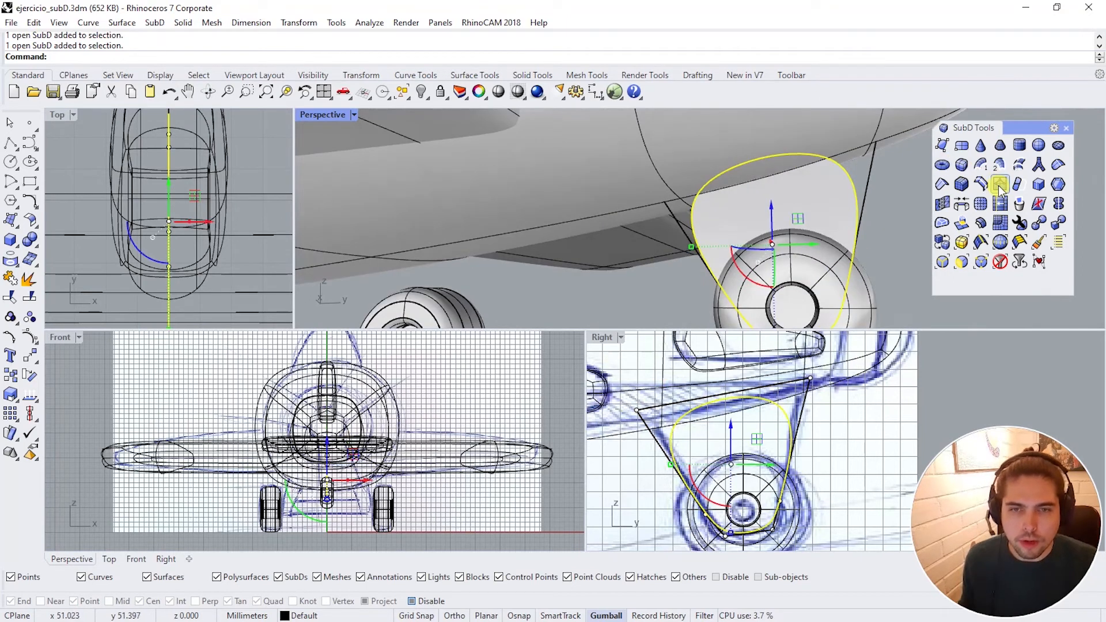
pyautogui.press('Tab')
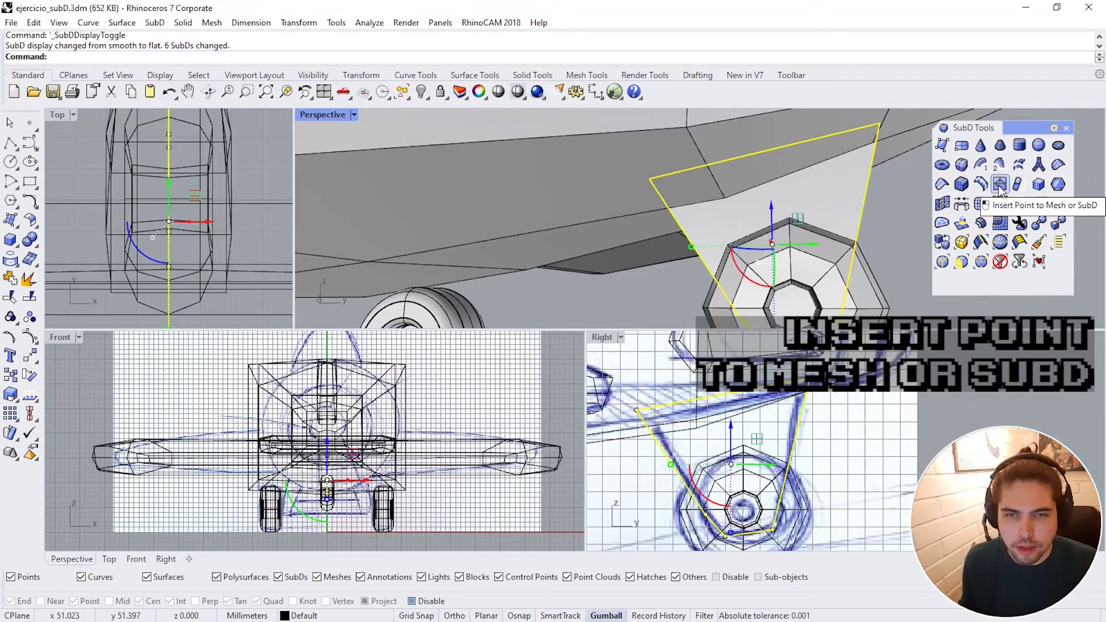
pyautogui.click(1000, 184)
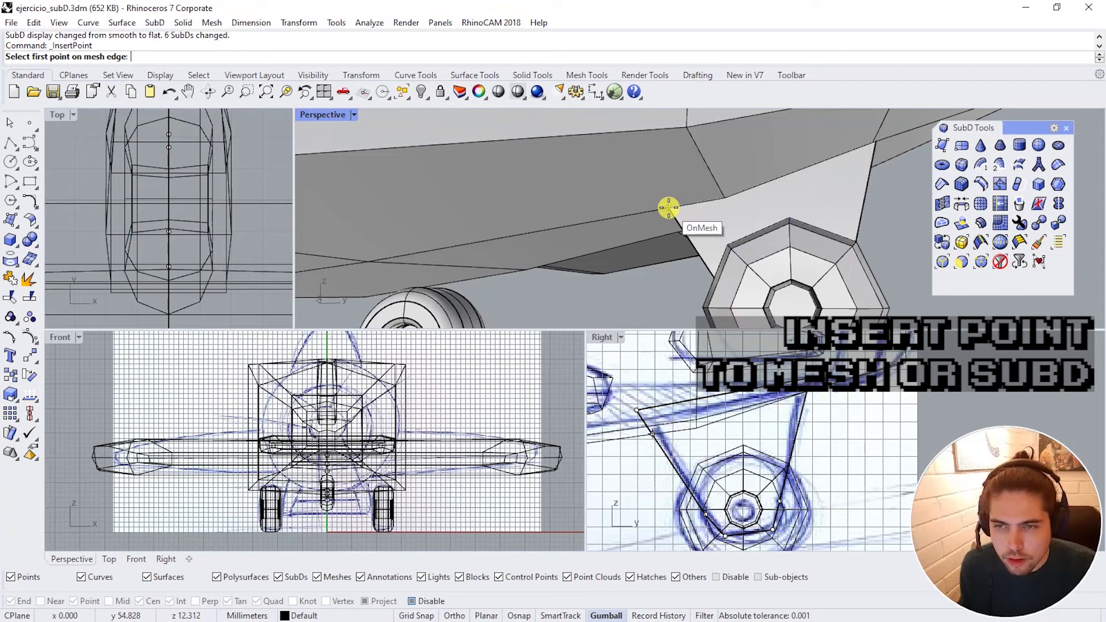
pyautogui.click(669, 208)
pyautogui.moveTo(827, 163); pyautogui.dragTo(870, 166, button='right')
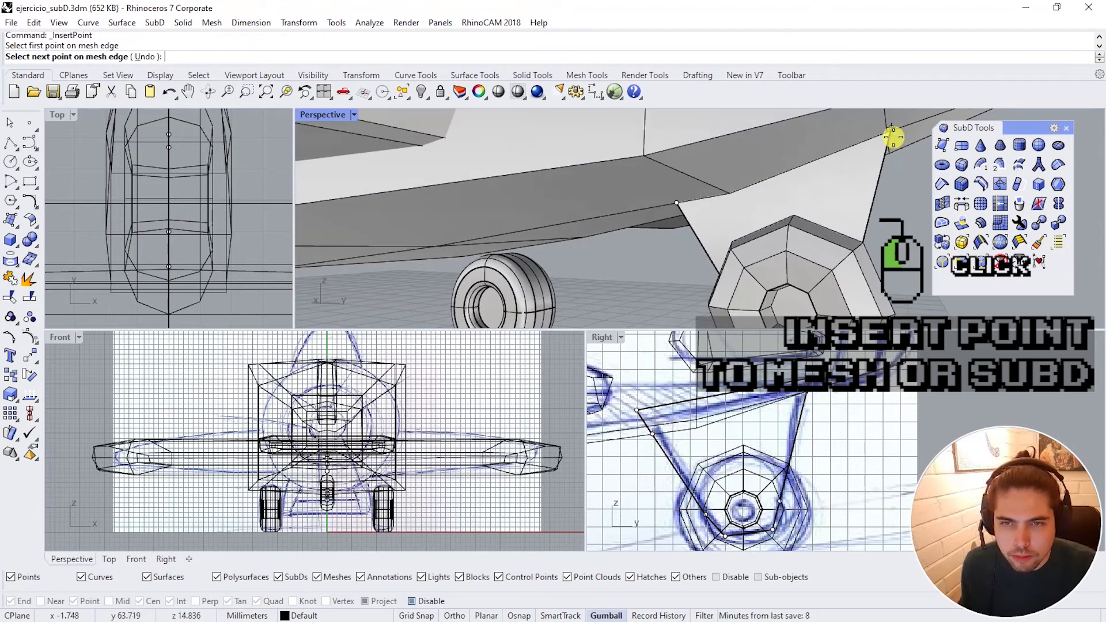
pyautogui.click(890, 130)
pyautogui.press('Tab')
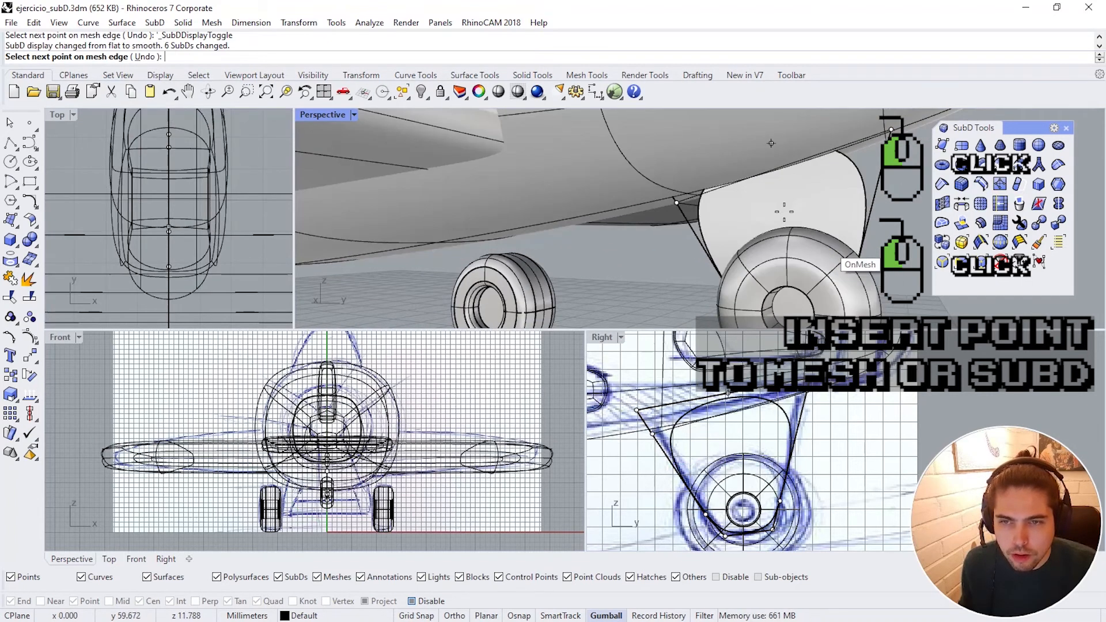
pyautogui.moveTo(785, 213); pyautogui.dragTo(860, 204, button='right')
pyautogui.rightClick(859, 216)
# Step: Insert a second edge across the lower part of the strut, between its front and rear edges at the wheel
pyautogui.click(852, 255)
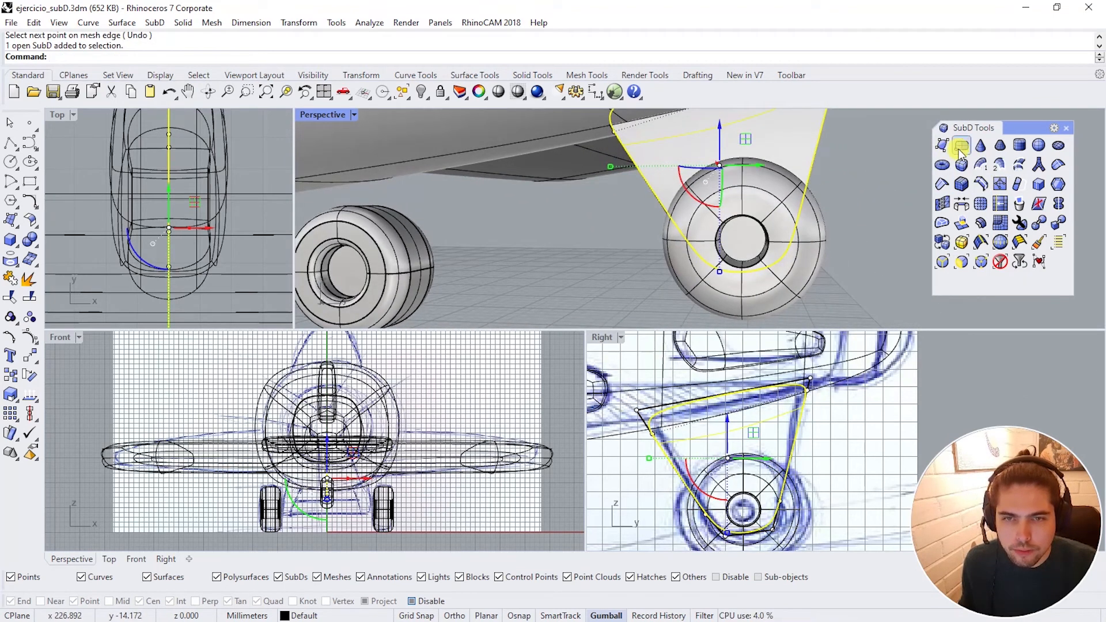
pyautogui.click(1001, 185)
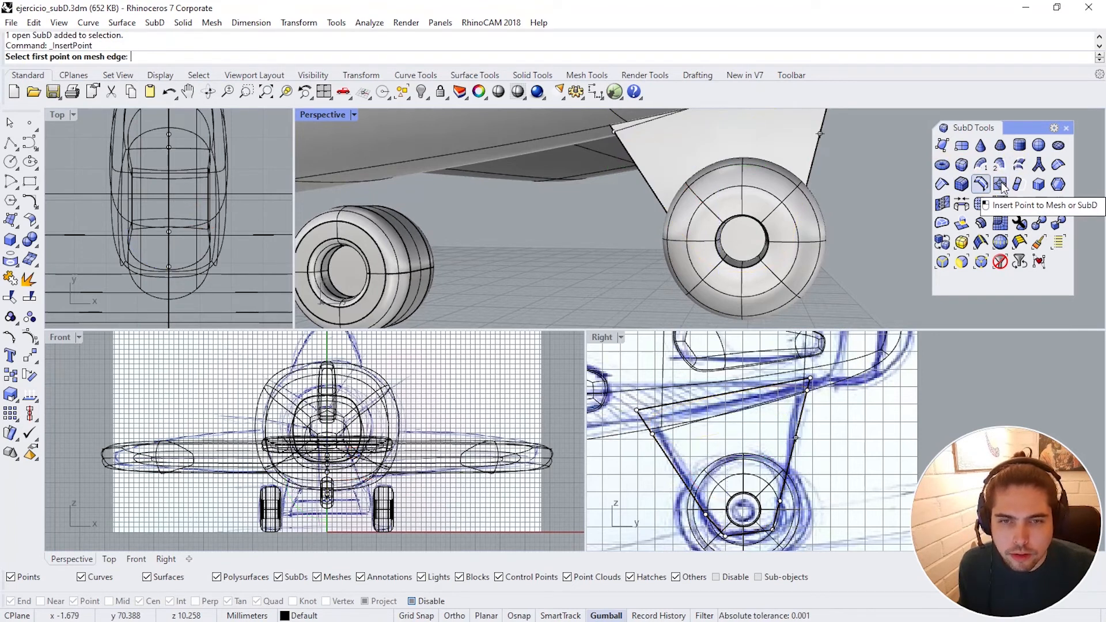
pyautogui.click(676, 226)
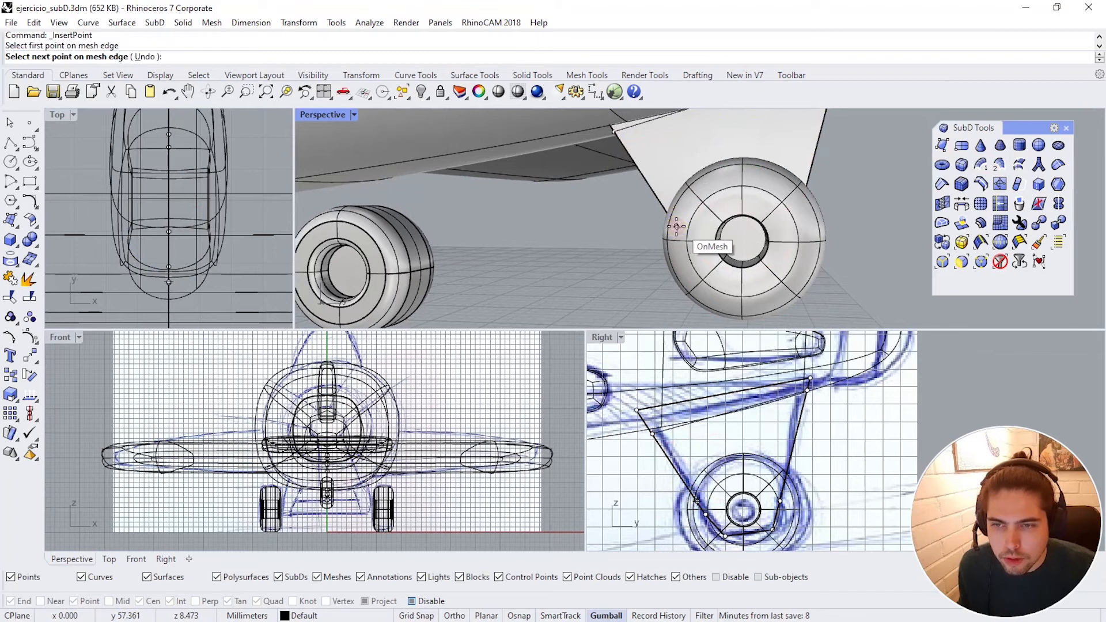
pyautogui.click(807, 199)
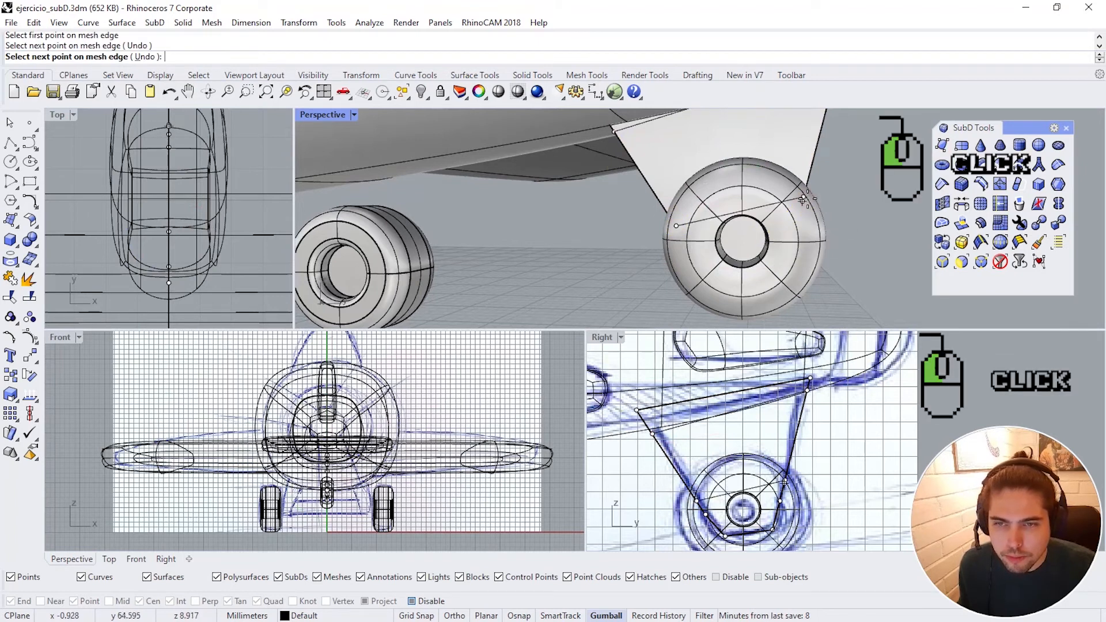
pyautogui.press('Tab')
pyautogui.press('Tab')
# Step: Turn on the strut's control points again and set the Perspective viewport to wireframe to see them through the wheel
pyautogui.click(802, 162)
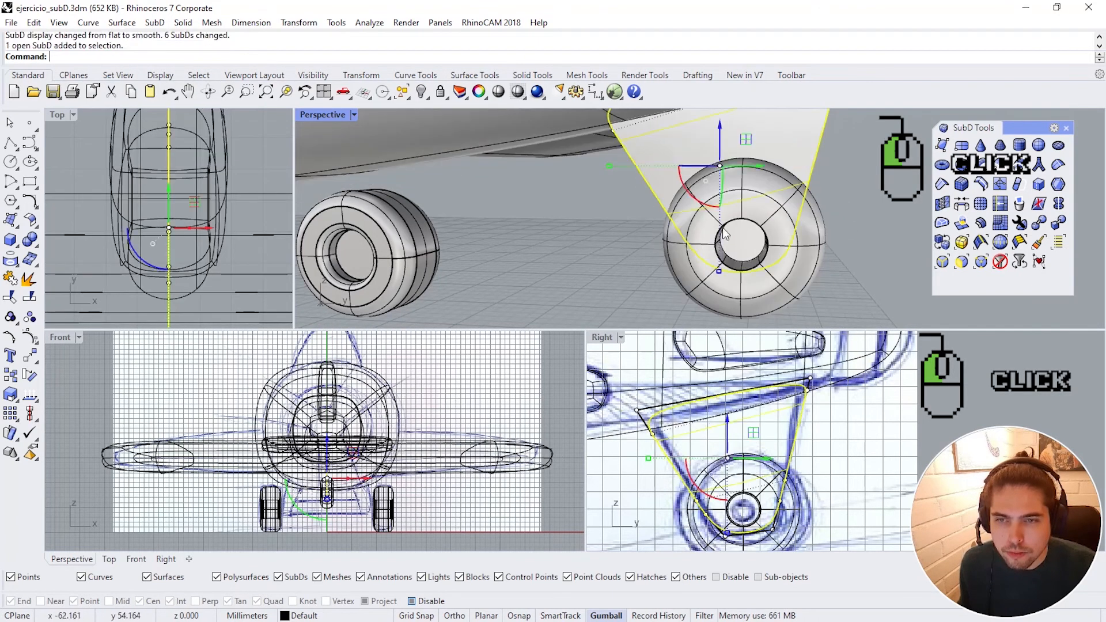
pyautogui.click(30, 340)
pyautogui.moveTo(715, 213); pyautogui.dragTo(801, 185, button='right')
pyautogui.rightClick(519, 92)
pyautogui.moveTo(743, 230); pyautogui.dragTo(690, 248, button='right')
pyautogui.scroll(3, 690, 248)
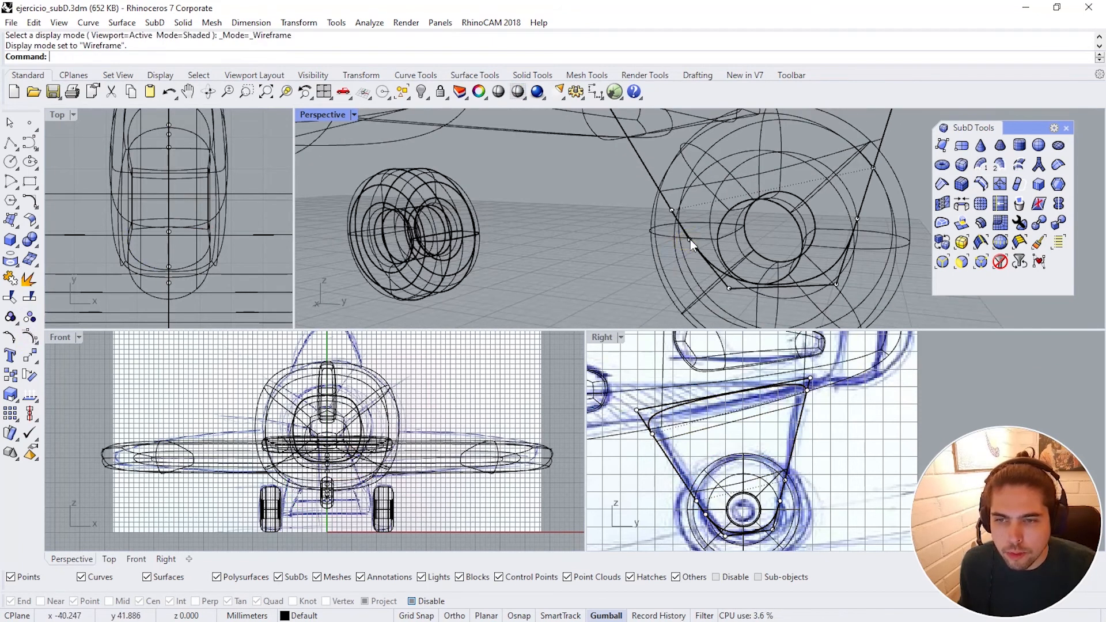
# Step: Move the rear control point below the strut's lower inserted edge slightly rearward
pyautogui.click(673, 213)
pyautogui.moveTo(858, 219)
pyautogui.mouseDown(button='right')
pyautogui.moveTo(847, 217)
pyautogui.moveTo(858, 222)
pyautogui.mouseUp(button='right')
pyautogui.click(858, 221)
pyautogui.moveTo(887, 218); pyautogui.dragTo(893, 218)
# Step: Select the strut's two bottom control points and move them slightly upward
pyautogui.click(833, 285)
pyautogui.click(815, 284)
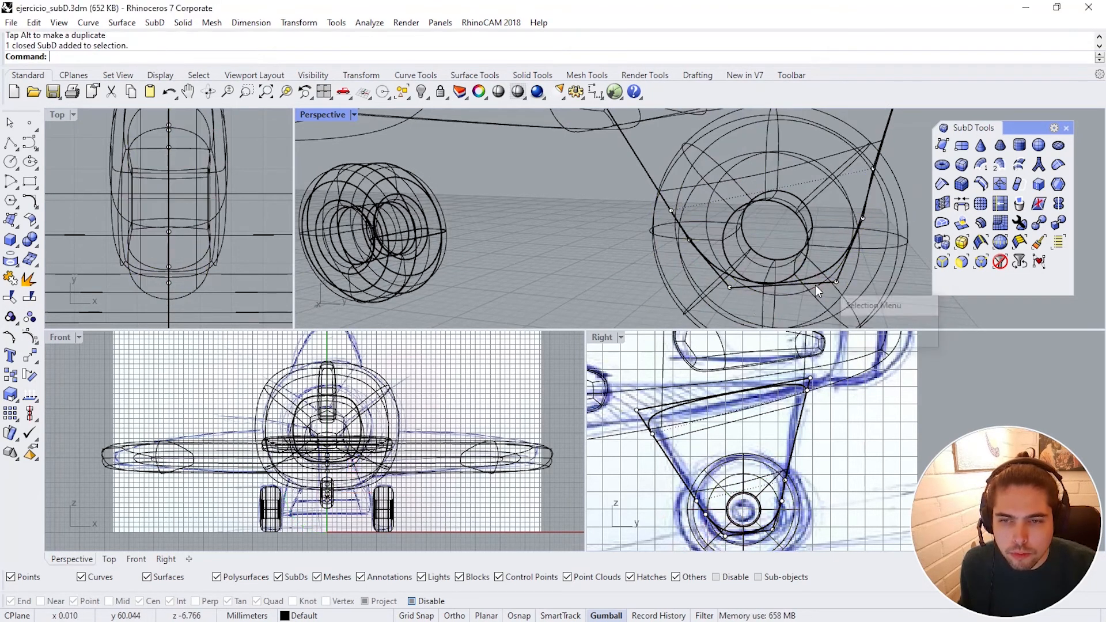
pyautogui.moveTo(779, 249); pyautogui.dragTo(779, 238)
pyautogui.moveTo(779, 238); pyautogui.dragTo(768, 225, button='right')
pyautogui.scroll(-4, 772, 231)
pyautogui.scroll(8, 745, 519)
pyautogui.moveTo(743, 490); pyautogui.dragTo(740, 442, button='right')
pyautogui.scroll(-6, 646, 471)
# Step: Hide the tail wheel so that only the strut remains over the sketch
pyautogui.click(893, 296)
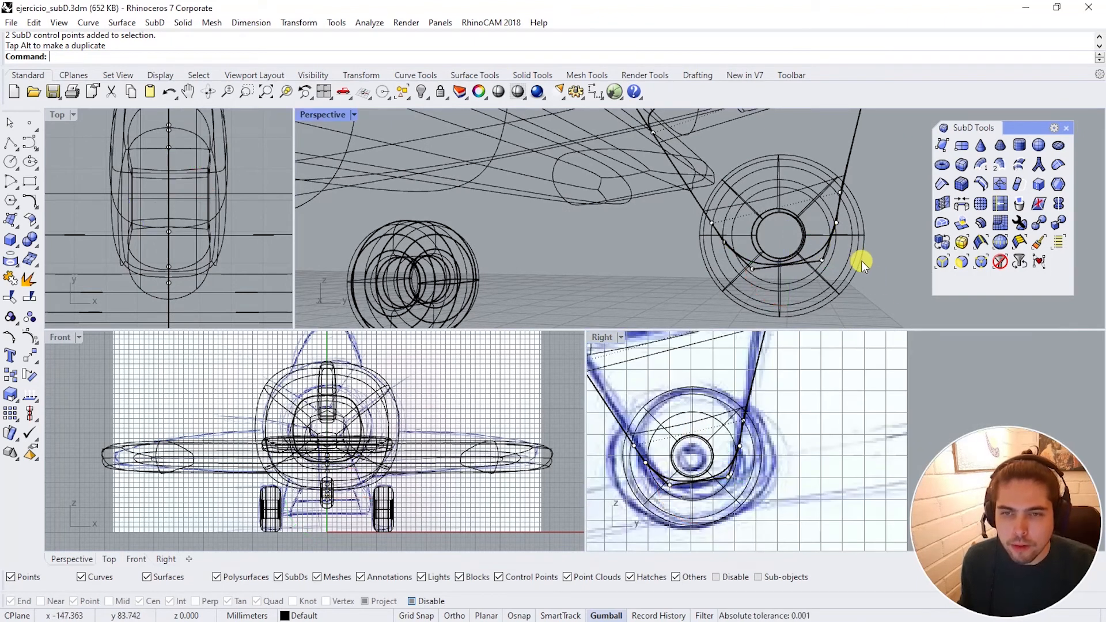
pyautogui.click(858, 258)
pyautogui.click(420, 91)
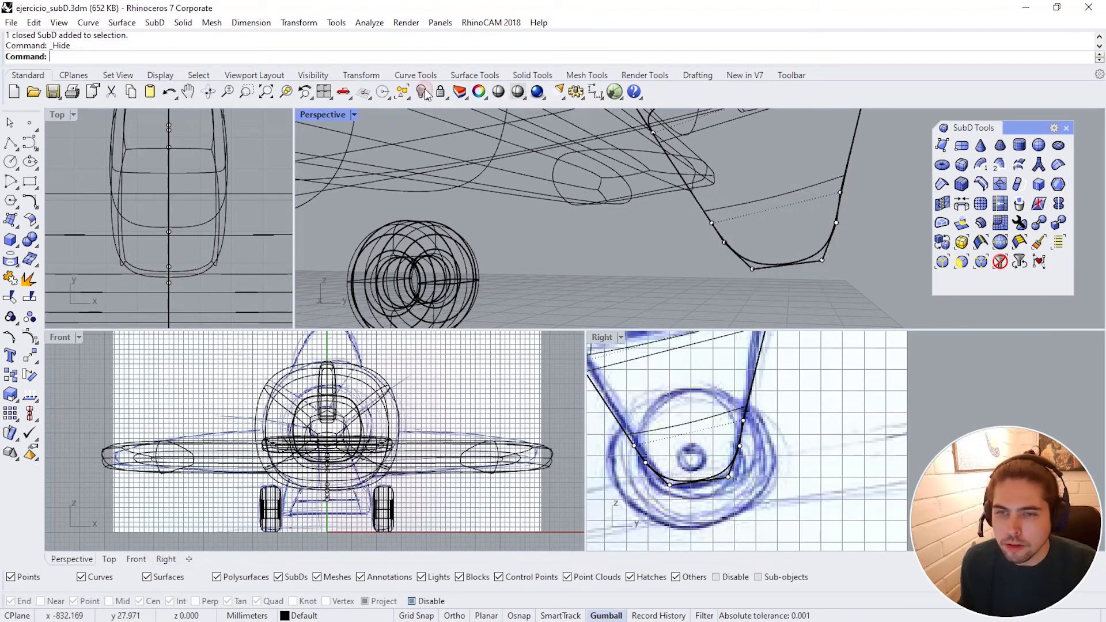
# Step: Select the six control points at the strut's lower end and move them slightly down and sideways over the sketch
pyautogui.scroll(2, 693, 486)
pyautogui.moveTo(683, 491); pyautogui.dragTo(721, 454)
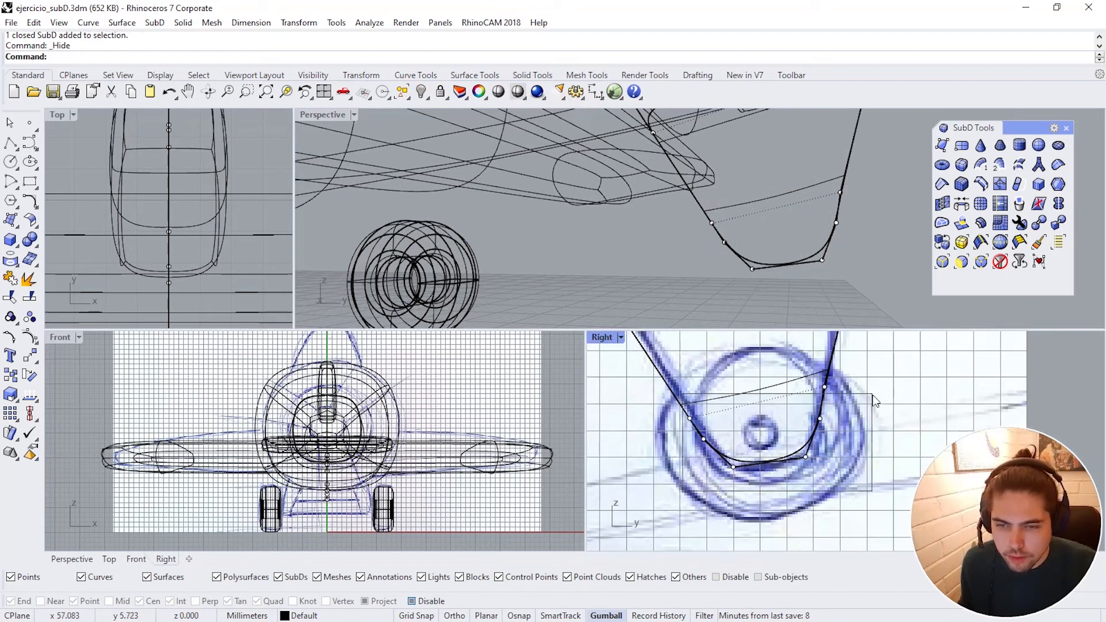
pyautogui.moveTo(875, 402); pyautogui.dragTo(880, 373)
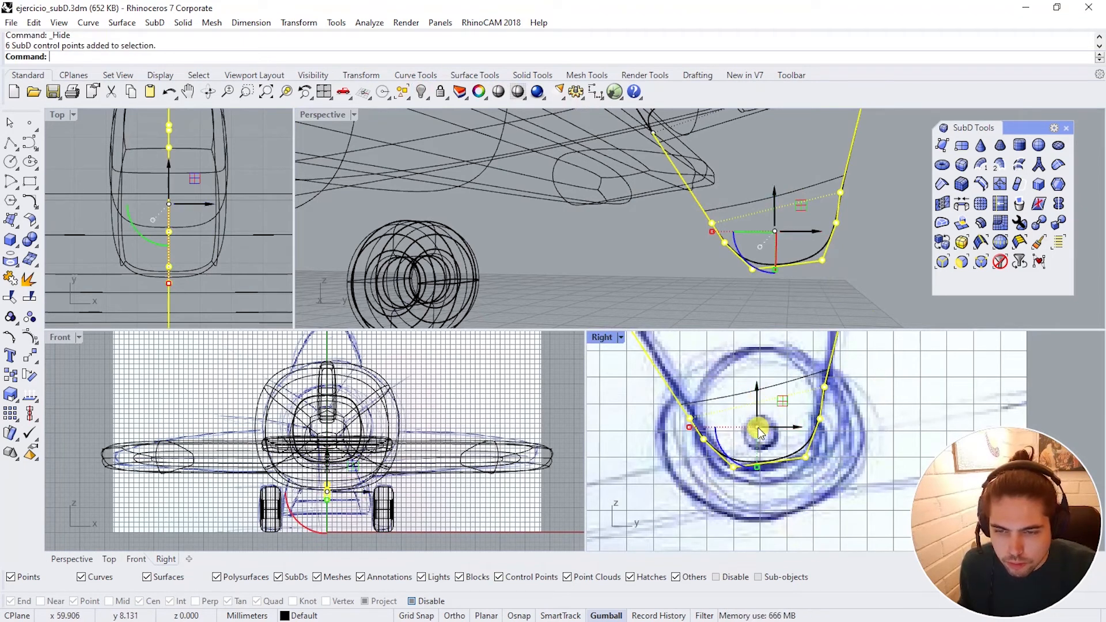
pyautogui.moveTo(783, 406); pyautogui.dragTo(786, 416)
# Step: Select the strut's bottom control points and nudge them slightly upward and along the bottom edge to refine the tip
pyautogui.moveTo(822, 508); pyautogui.dragTo(749, 512)
pyautogui.click(752, 512)
pyautogui.click(771, 474)
pyautogui.moveTo(768, 438); pyautogui.dragTo(767, 432)
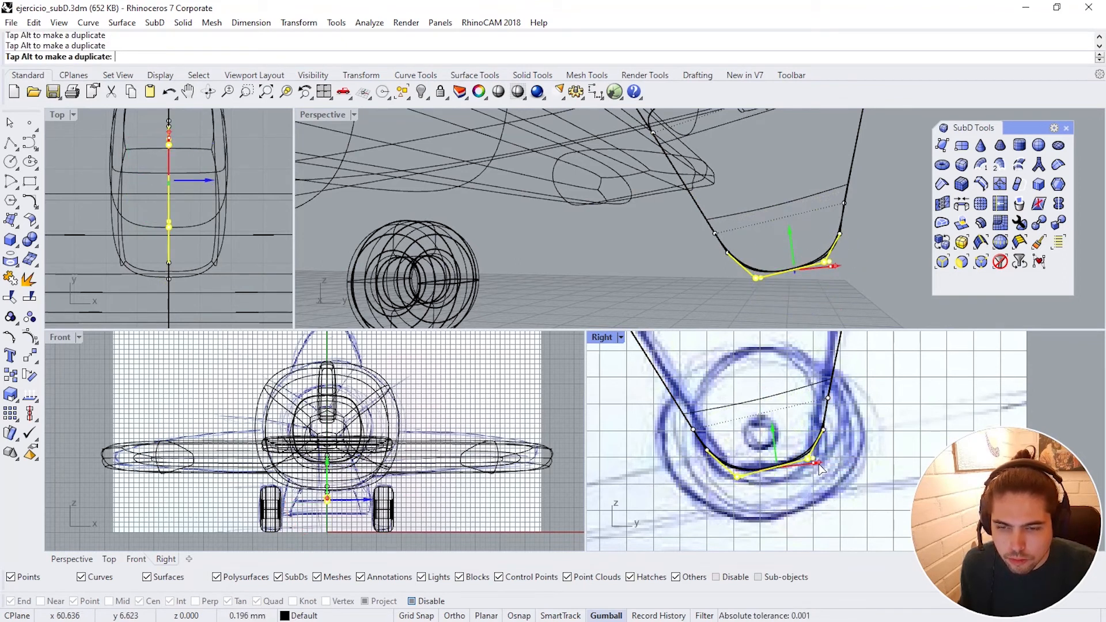
pyautogui.moveTo(819, 465); pyautogui.dragTo(819, 466)
pyautogui.click(850, 425)
# Step: Set the Perspective viewport to shaded and extrude the flat strut sideways along X to give it thickness
pyautogui.scroll(-2, 855, 420)
pyautogui.scroll(-6, 866, 225)
pyautogui.moveTo(866, 225); pyautogui.dragTo(821, 234, button='right')
pyautogui.click(526, 91)
pyautogui.moveTo(800, 196)
pyautogui.mouseDown(button='right')
pyautogui.moveTo(851, 178)
pyautogui.moveTo(714, 237)
pyautogui.moveTo(691, 261)
pyautogui.mouseUp(button='right')
pyautogui.click(739, 227)
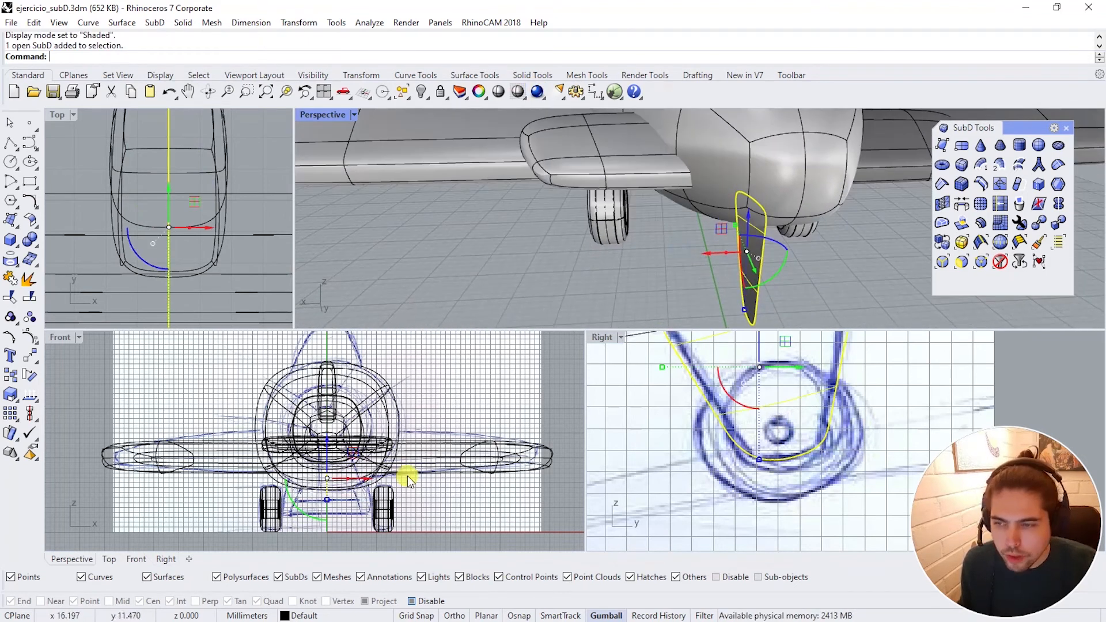
pyautogui.moveTo(730, 255); pyautogui.dragTo(694, 254)
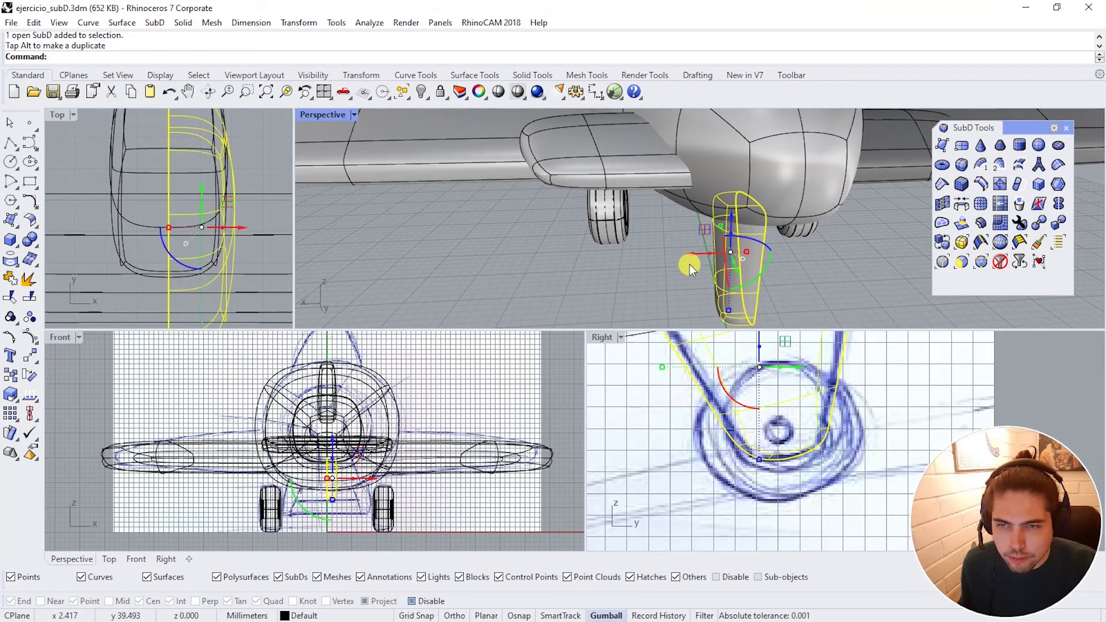
pyautogui.moveTo(690, 265); pyautogui.dragTo(785, 255, button='right')
pyautogui.click(835, 265)
# Step: Show the hidden tail wheel again and select the strut beside it
pyautogui.rightClick(417, 94)
pyautogui.moveTo(662, 225); pyautogui.dragTo(731, 230, button='right')
pyautogui.click(731, 231)
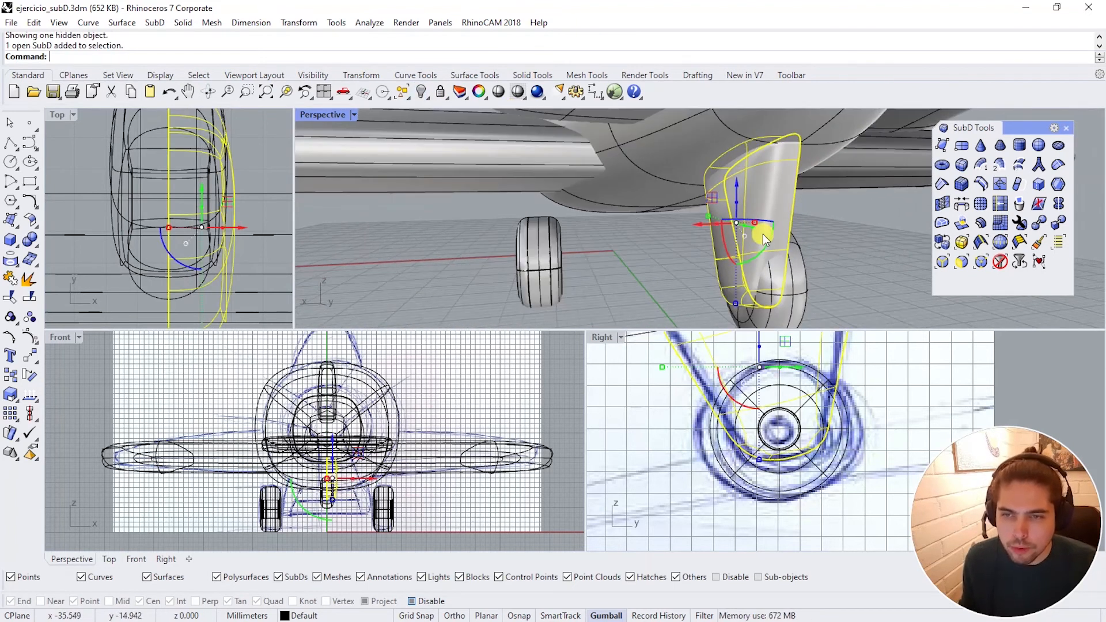
# Step: Compare the strut's shape against the wheel in flat and smooth SubD display
pyautogui.moveTo(835, 261); pyautogui.dragTo(735, 222, button='right')
pyautogui.scroll(-2, 738, 241)
pyautogui.click(771, 260)
pyautogui.click(706, 220)
pyautogui.press('Tab')
pyautogui.click(841, 243)
pyautogui.scroll(3, 841, 243)
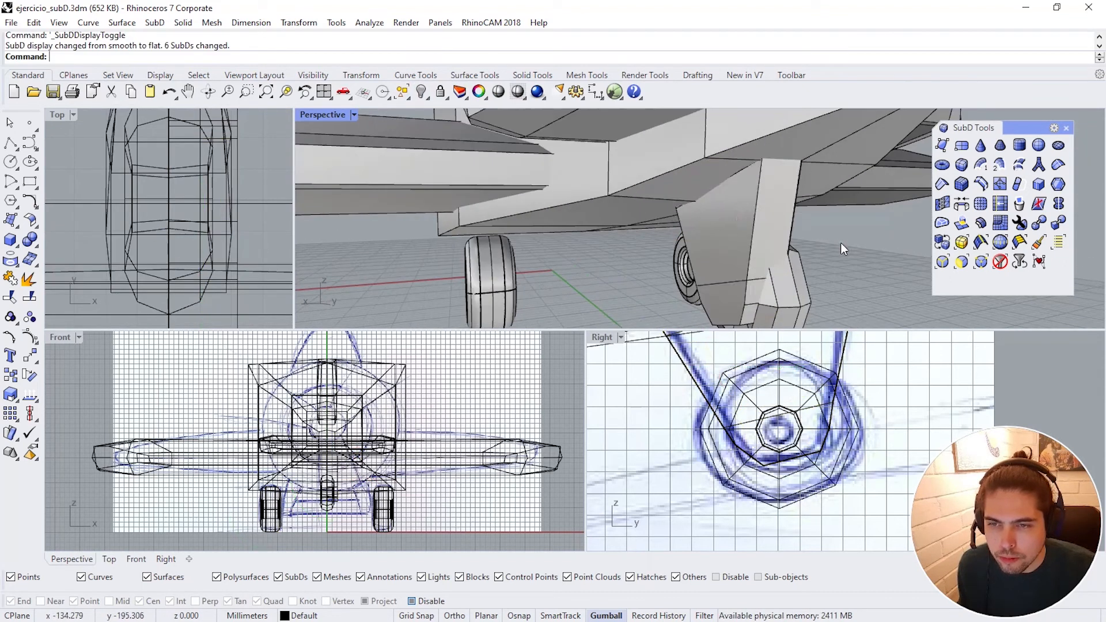
pyautogui.click(735, 220)
pyautogui.press('Tab')
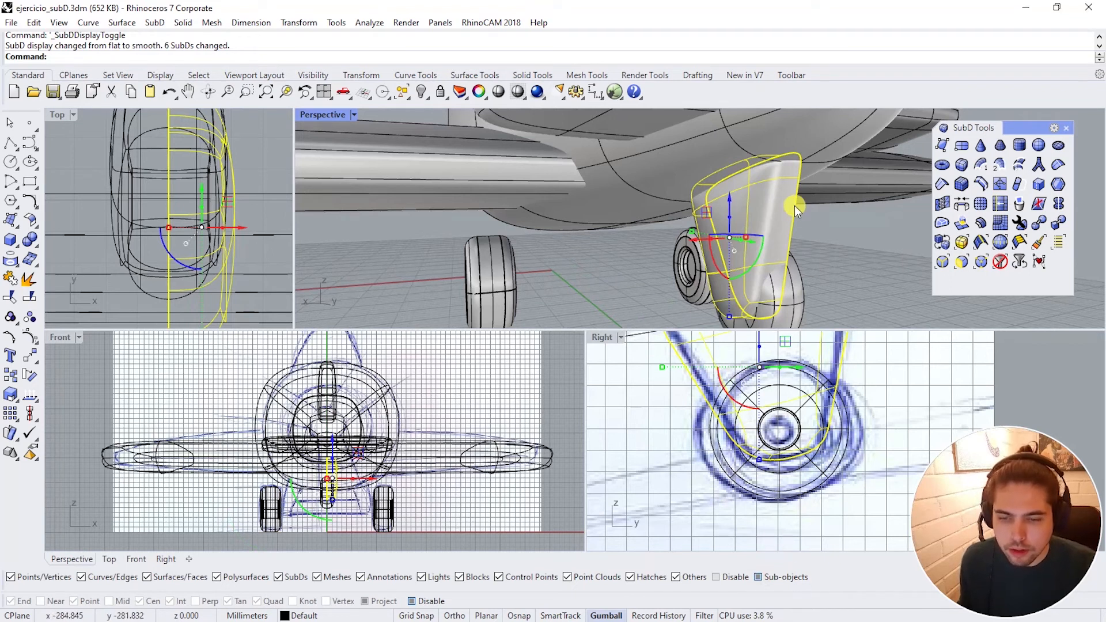
# Step: Switch the SubDs to flat display and hide the fuselage to expose the top of the strut
pyautogui.click(818, 217)
pyautogui.press('Tab')
pyautogui.keyDown('ctrl'); pyautogui.keyDown('shift'); pyautogui.click(731, 220); pyautogui.keyUp('shift'); pyautogui.keyUp('ctrl')
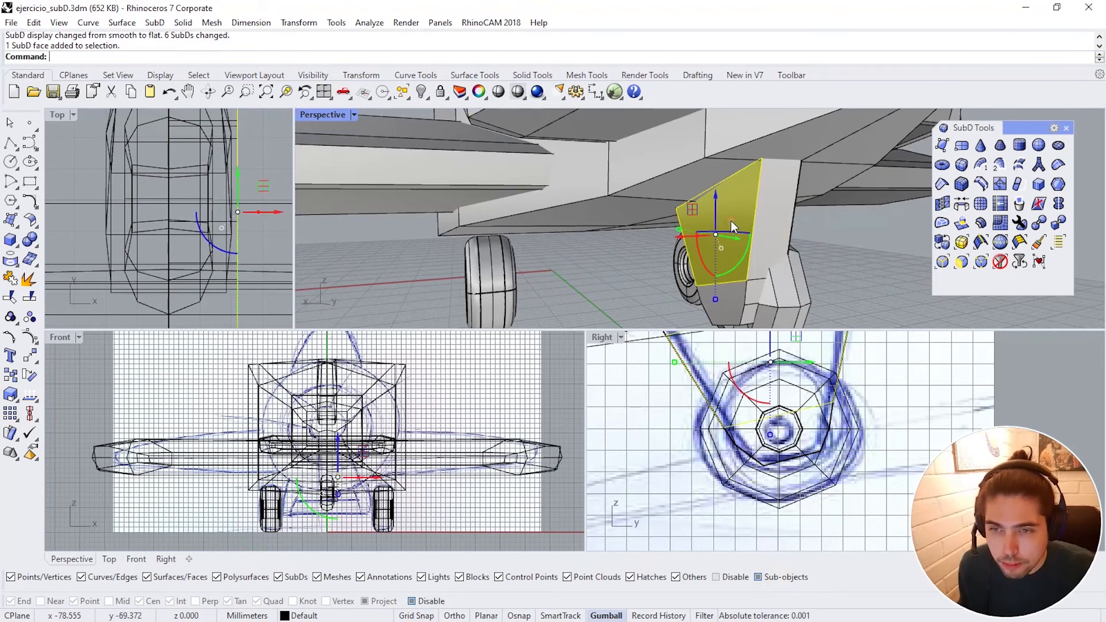
pyautogui.press('Escape')
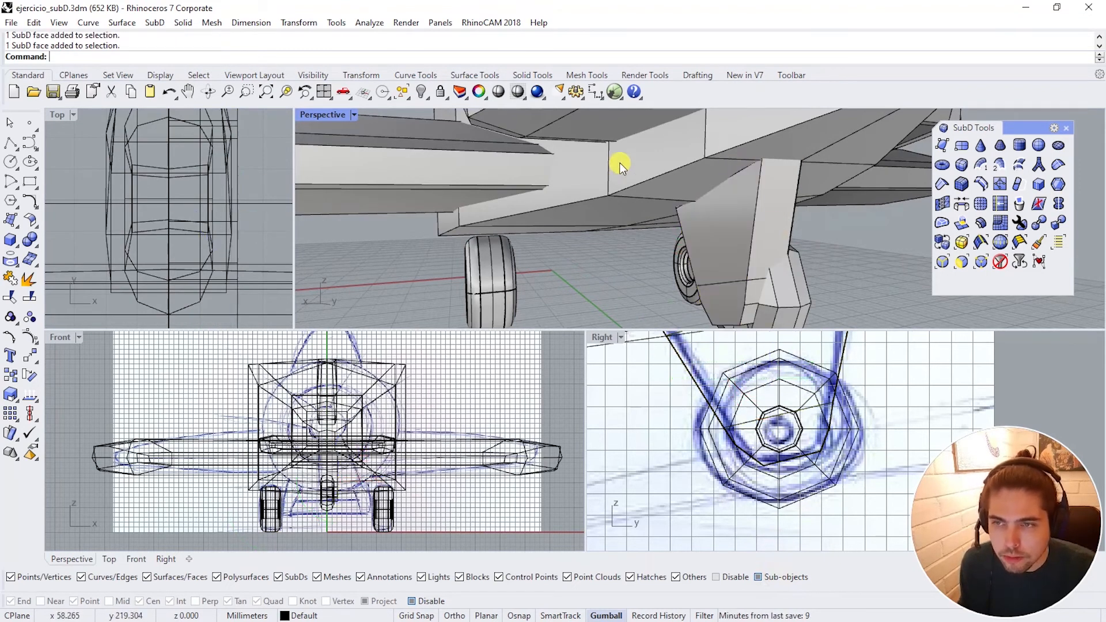
pyautogui.keyDown('ctrl'); pyautogui.keyDown('shift'); pyautogui.click(619, 174); pyautogui.keyUp('shift'); pyautogui.keyUp('ctrl')
pyautogui.press('Escape')
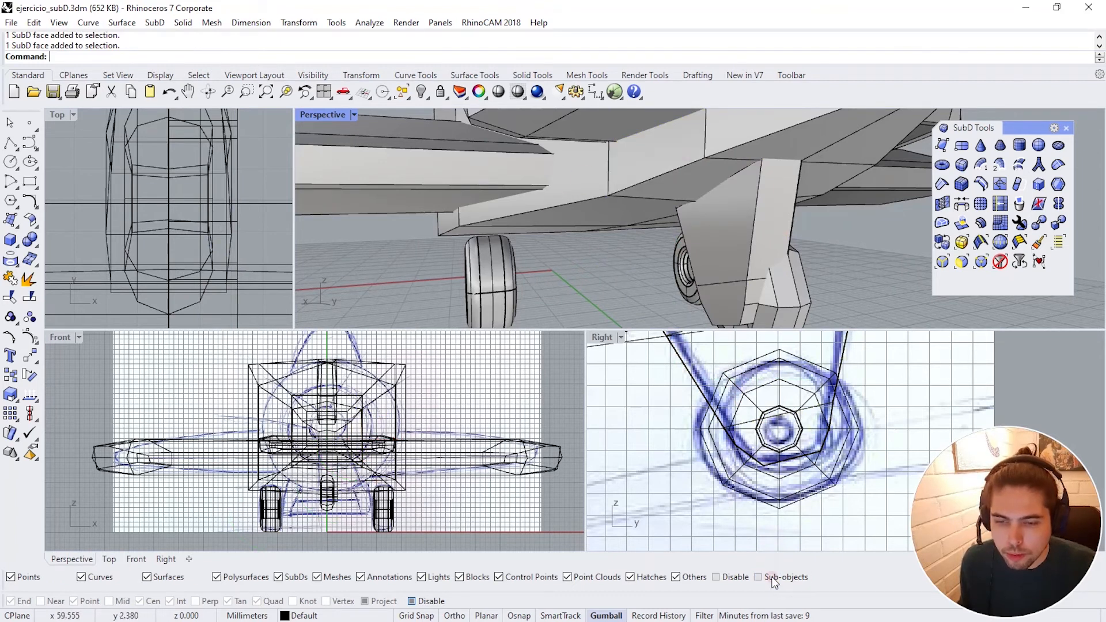
pyautogui.click(609, 206)
pyautogui.click(424, 92)
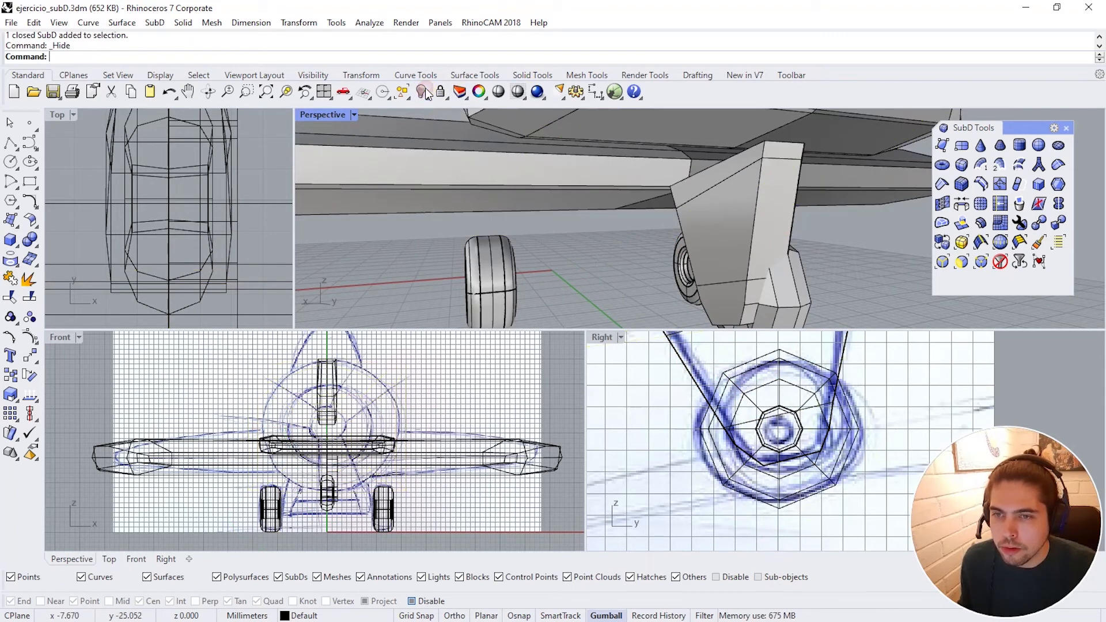
# Step: Select all of the strut's outer side faces and move them outward along X to widen the strut
pyautogui.keyDown('ctrl'); pyautogui.keyDown('shift'); pyautogui.click(717, 178); pyautogui.keyUp('shift'); pyautogui.keyUp('ctrl')
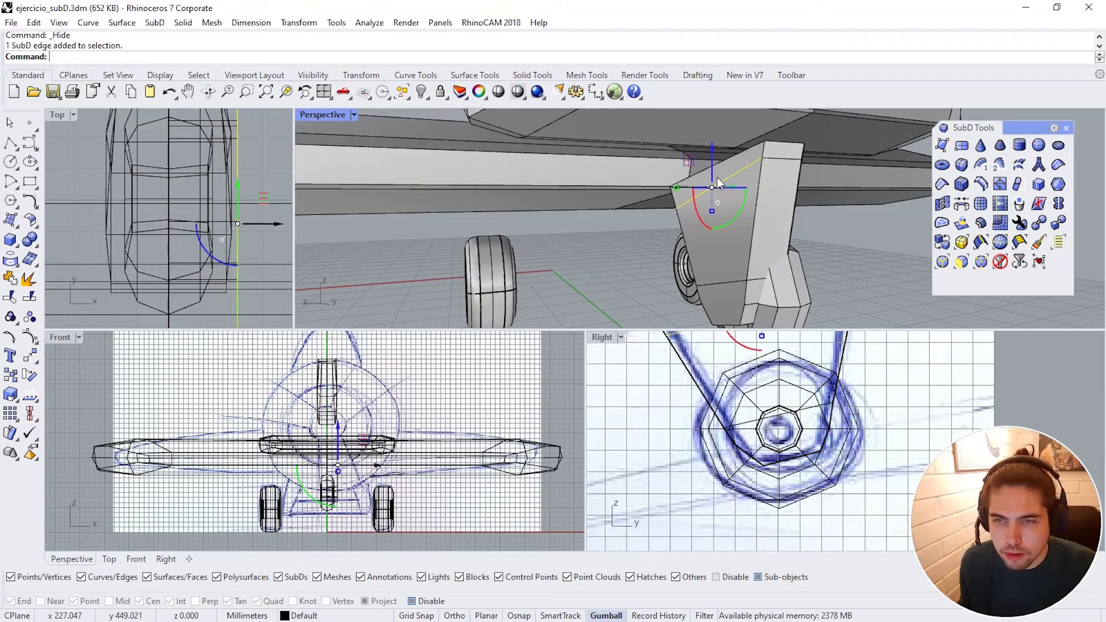
pyautogui.keyDown('ctrl'); pyautogui.keyDown('shift'); pyautogui.click(715, 196); pyautogui.keyUp('shift'); pyautogui.keyUp('ctrl')
pyautogui.keyDown('ctrl'); pyautogui.keyDown('shift'); pyautogui.click(720, 180); pyautogui.keyUp('shift'); pyautogui.keyUp('ctrl')
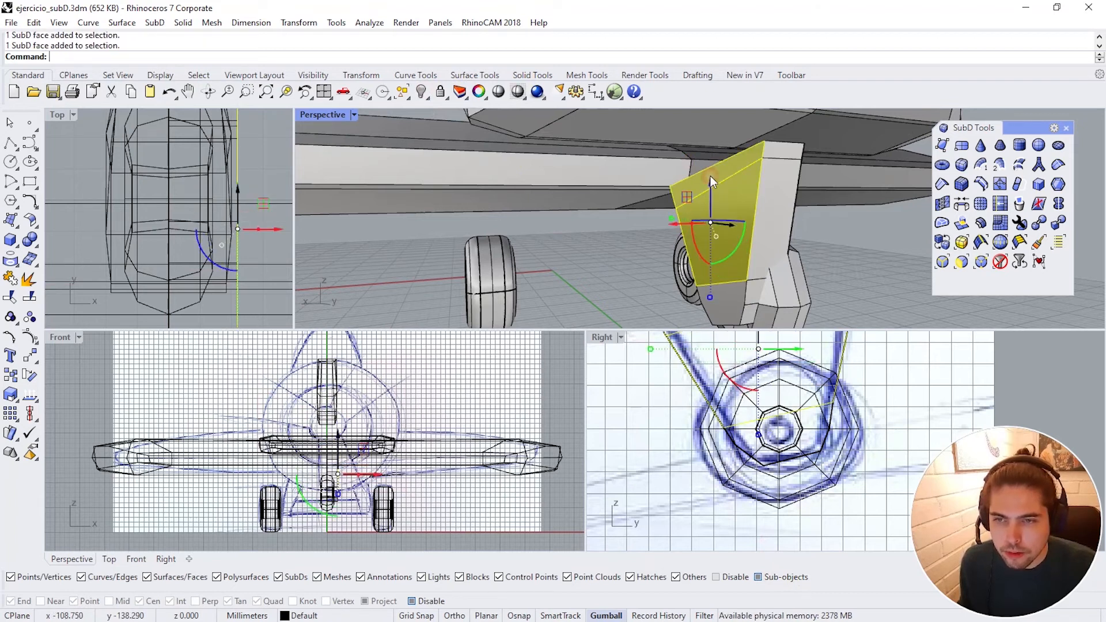
pyautogui.keyDown('ctrl'); pyautogui.keyDown('shift'); pyautogui.click(725, 299); pyautogui.keyUp('shift'); pyautogui.keyUp('ctrl')
pyautogui.moveTo(775, 249); pyautogui.dragTo(669, 247, button='right')
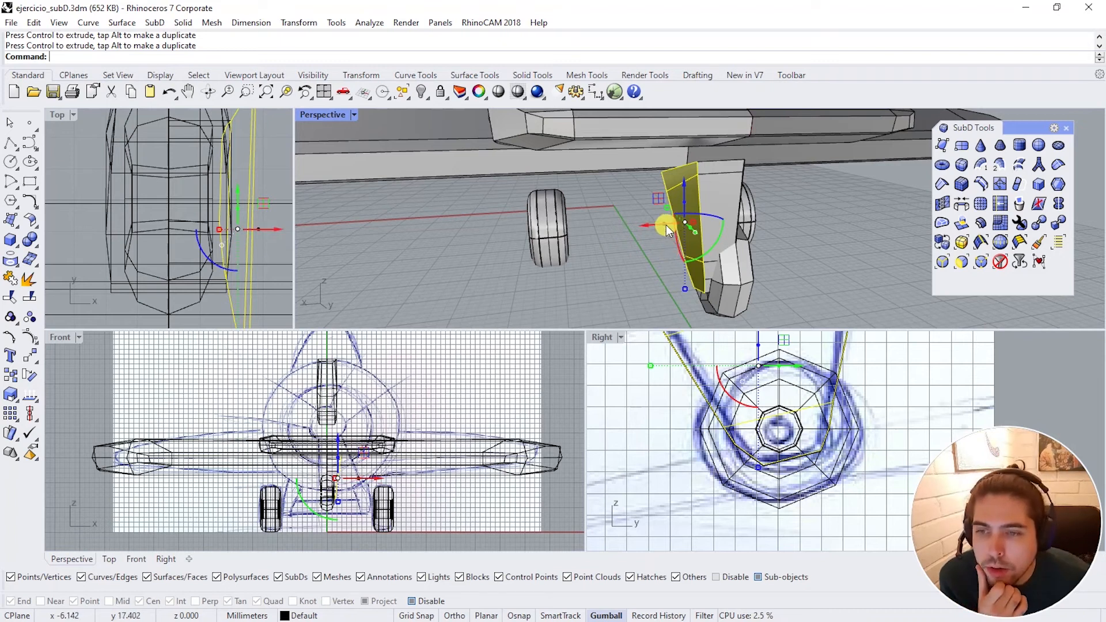
pyautogui.moveTo(666, 229); pyautogui.dragTo(645, 228)
pyautogui.moveTo(645, 228); pyautogui.dragTo(861, 279, button='right')
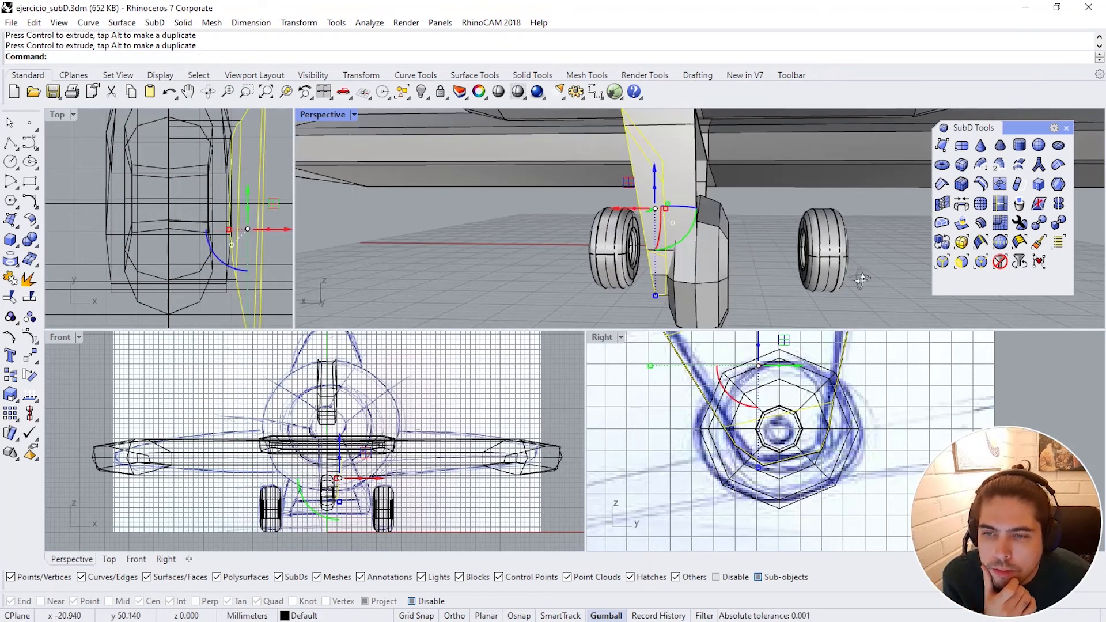
pyautogui.press('Tab')
pyautogui.moveTo(762, 264); pyautogui.dragTo(724, 282, button='right')
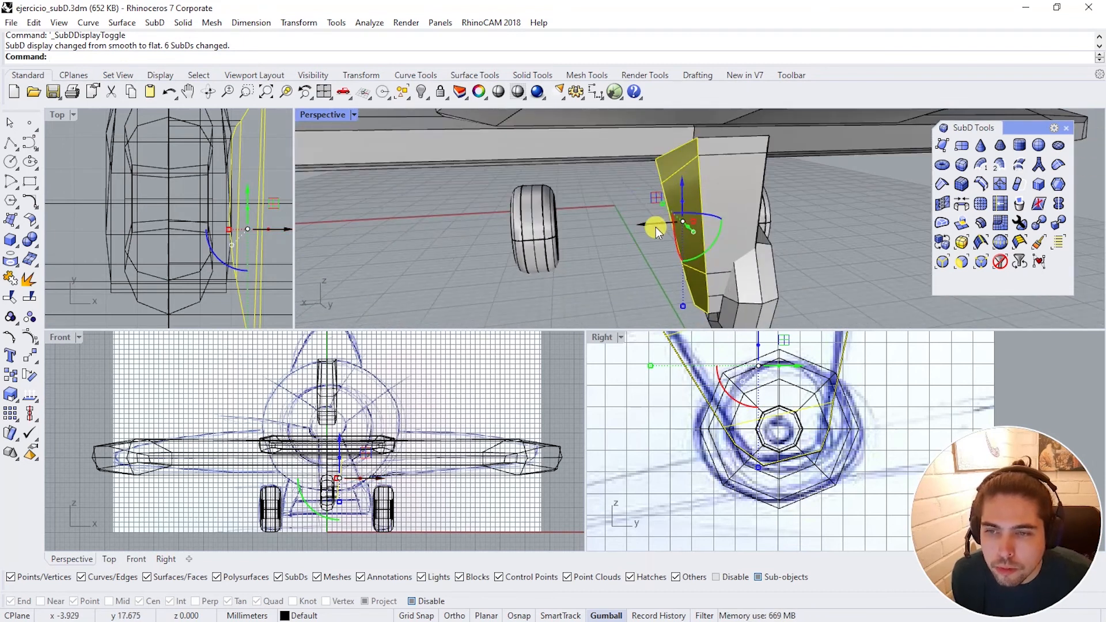
pyautogui.moveTo(656, 227); pyautogui.dragTo(635, 226)
pyautogui.click(992, 187)
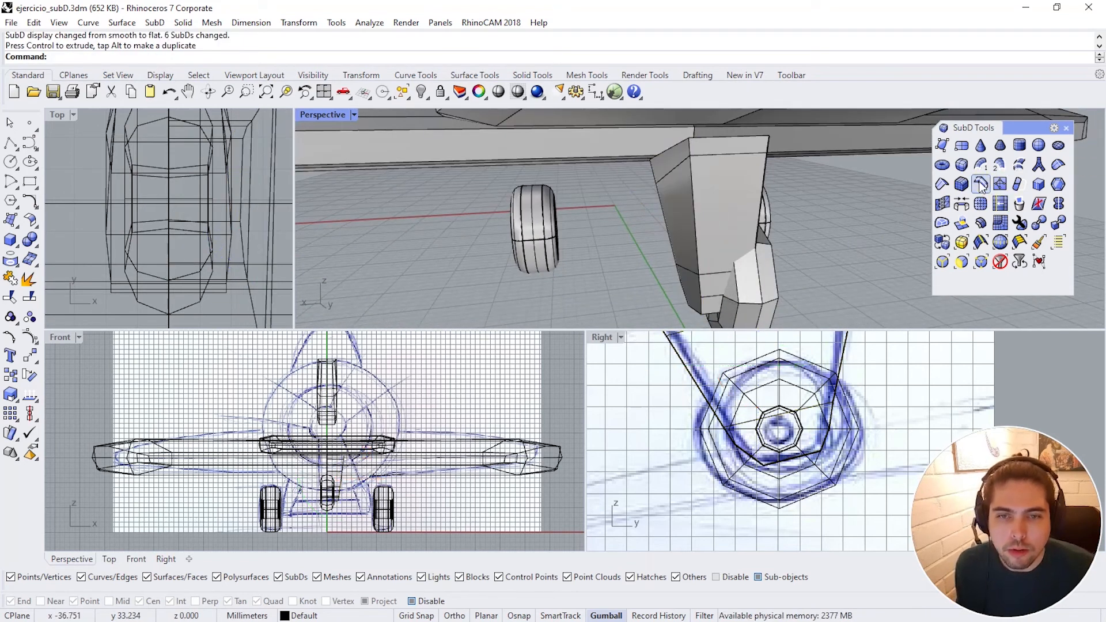
pyautogui.click(702, 138)
pyautogui.press('Return')
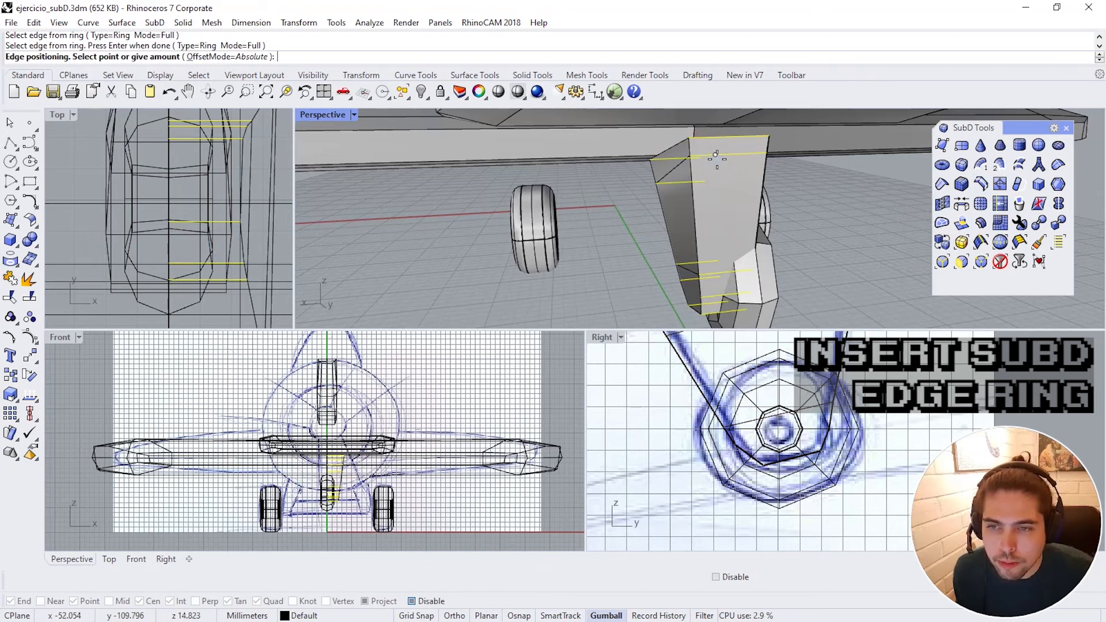
pyautogui.moveTo(716, 236); pyautogui.dragTo(682, 231, button='right')
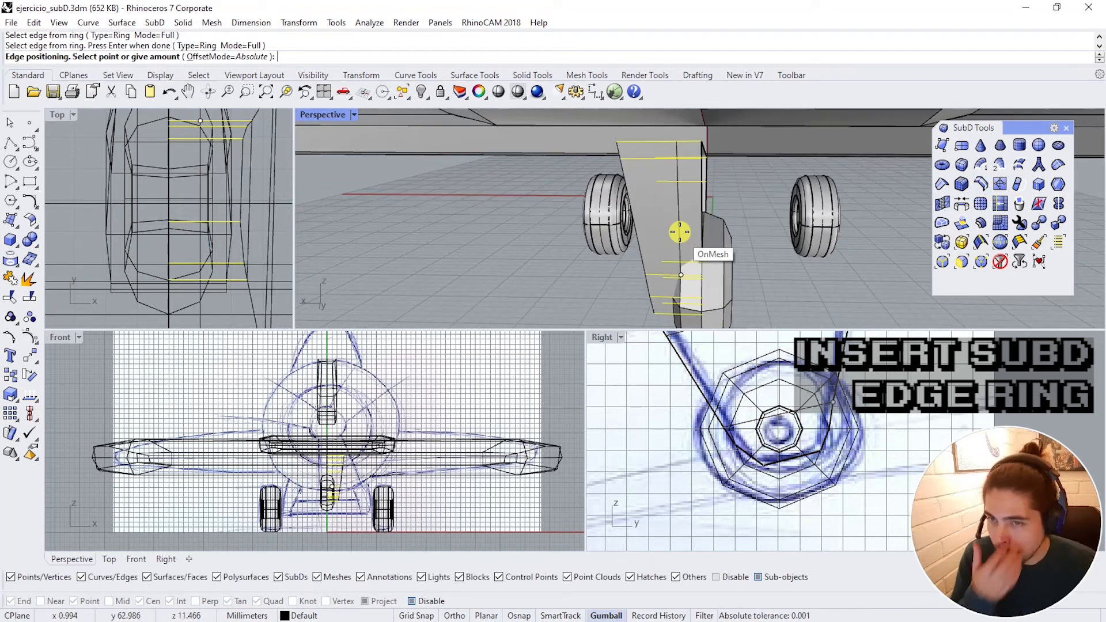
pyautogui.press('Escape')
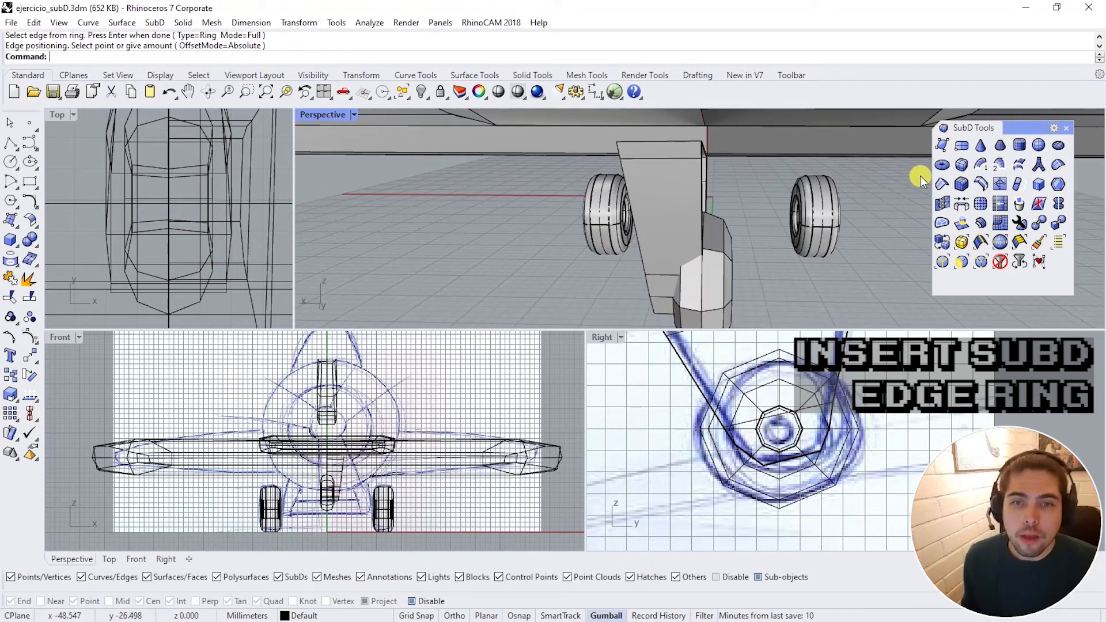
# Step: Insert a full edge ring across the strut's width with OffsetMode=Proportional, placing it nearer the outer side
pyautogui.rightClick(978, 186)
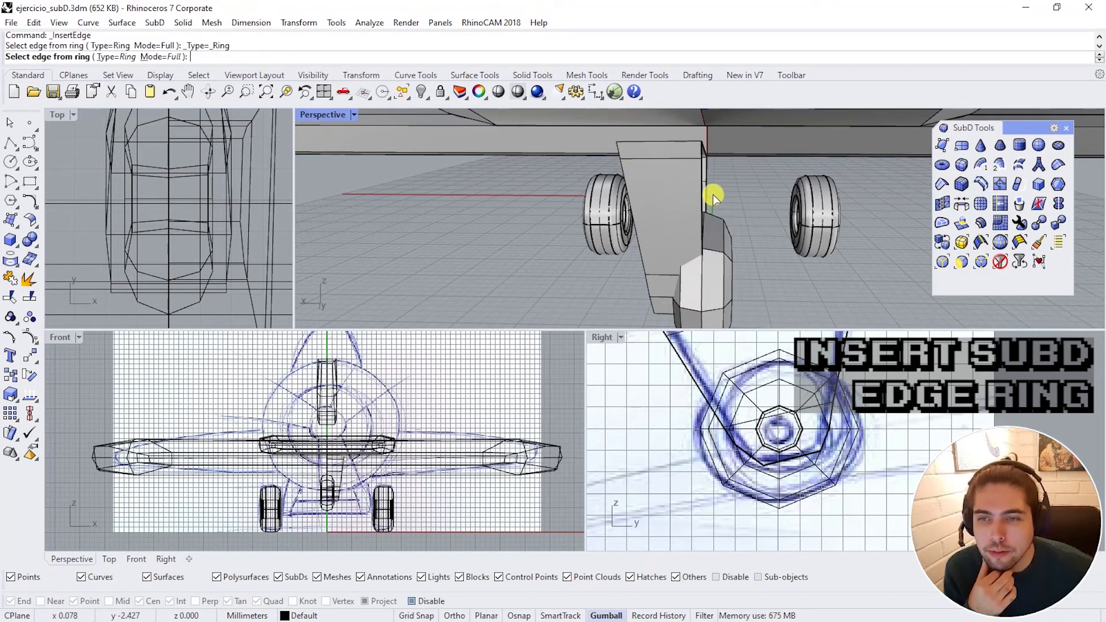
pyautogui.moveTo(713, 197); pyautogui.dragTo(638, 154, button='right')
pyautogui.click(666, 158)
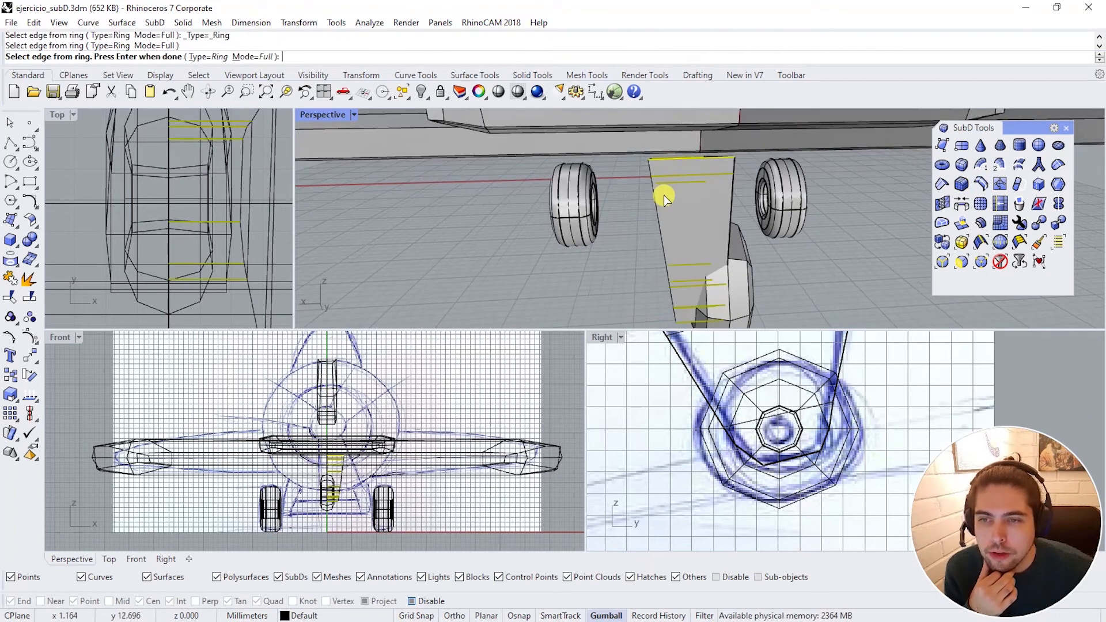
pyautogui.moveTo(674, 202); pyautogui.dragTo(682, 191, button='right')
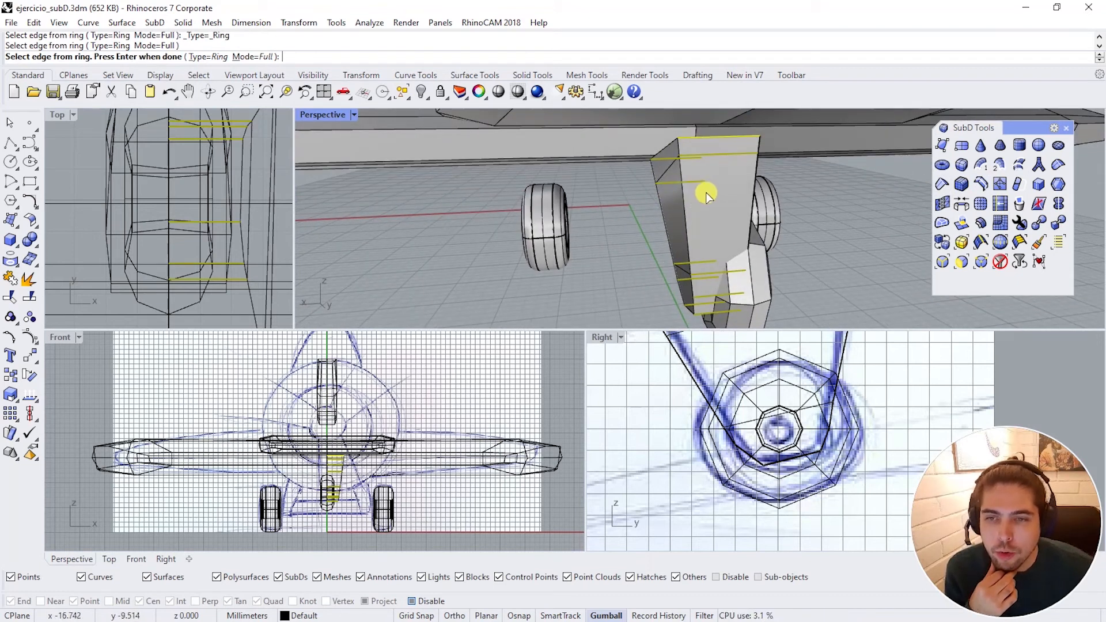
pyautogui.rightClick(706, 192)
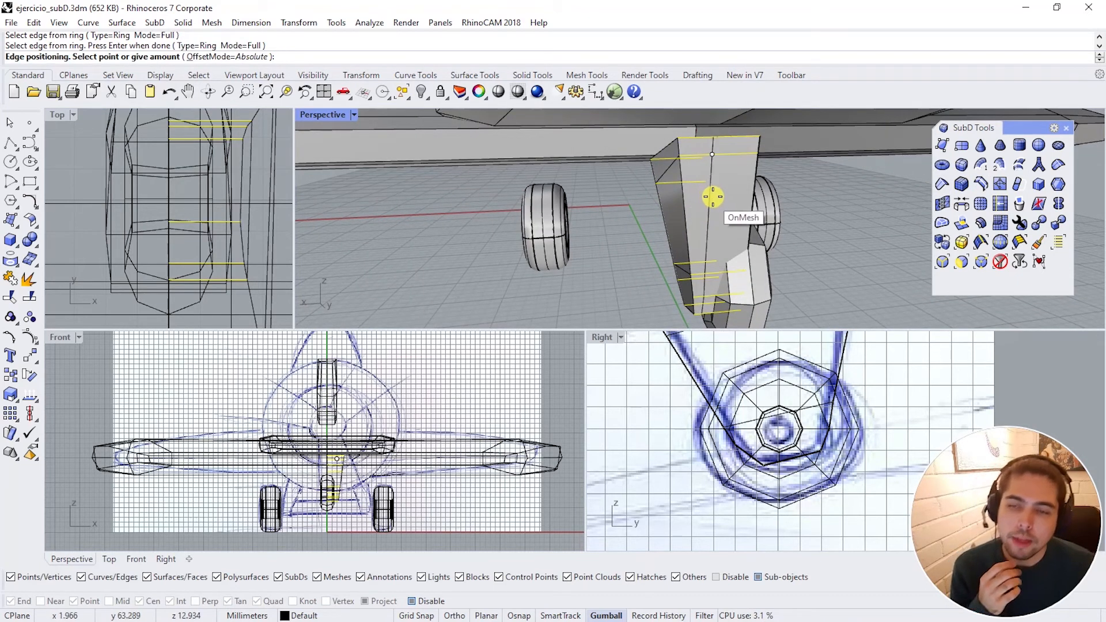
pyautogui.moveTo(741, 198); pyautogui.dragTo(696, 197, button='right')
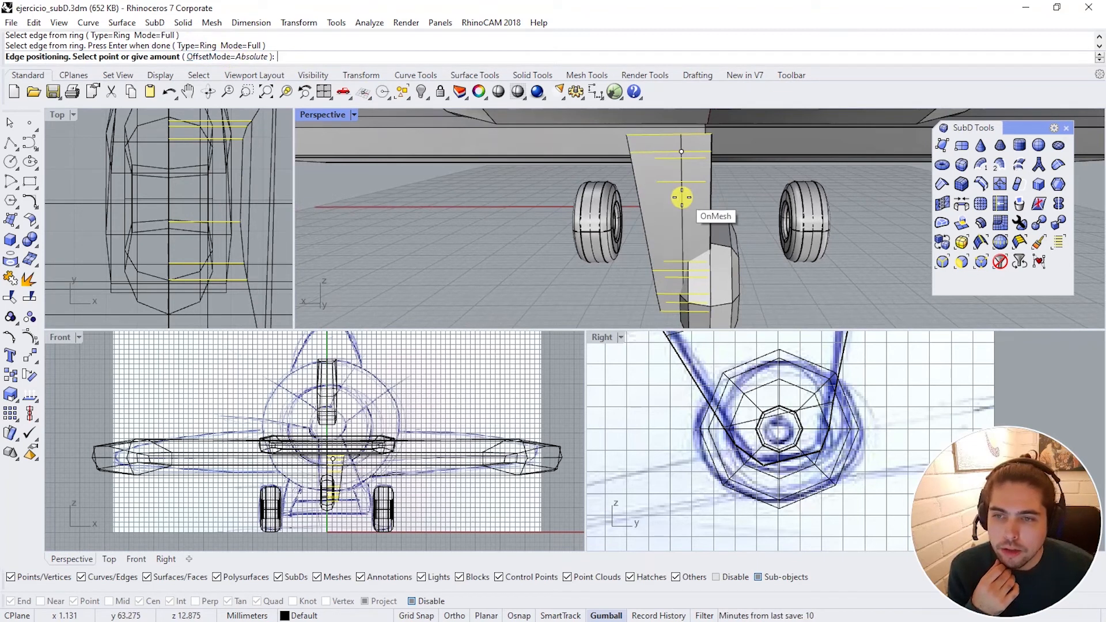
pyautogui.moveTo(682, 195); pyautogui.dragTo(666, 196, button='right')
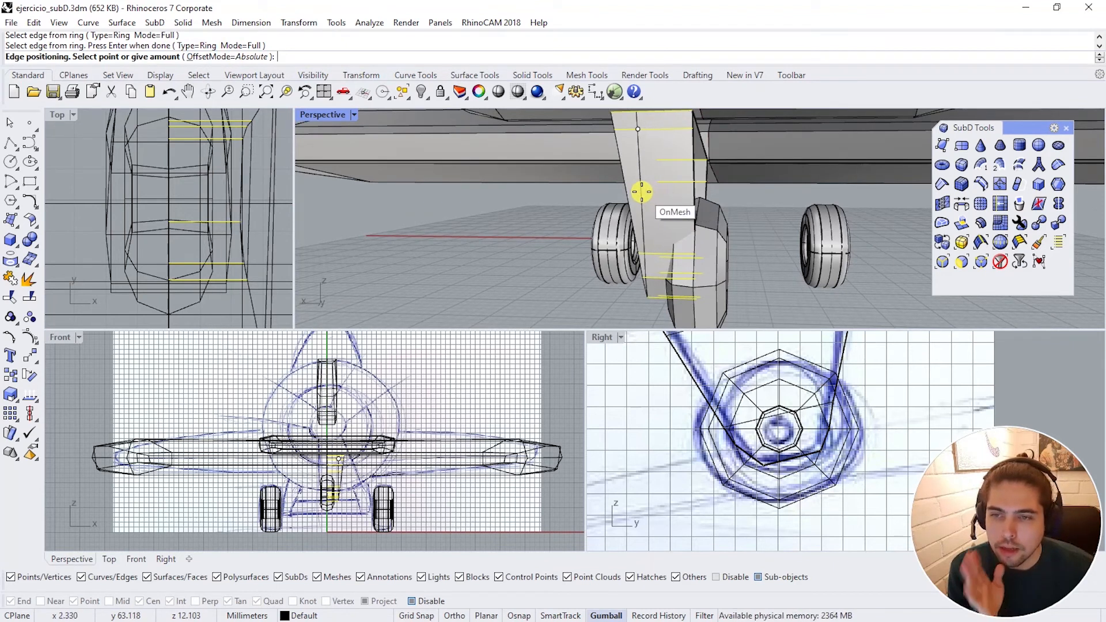
pyautogui.click(249, 58)
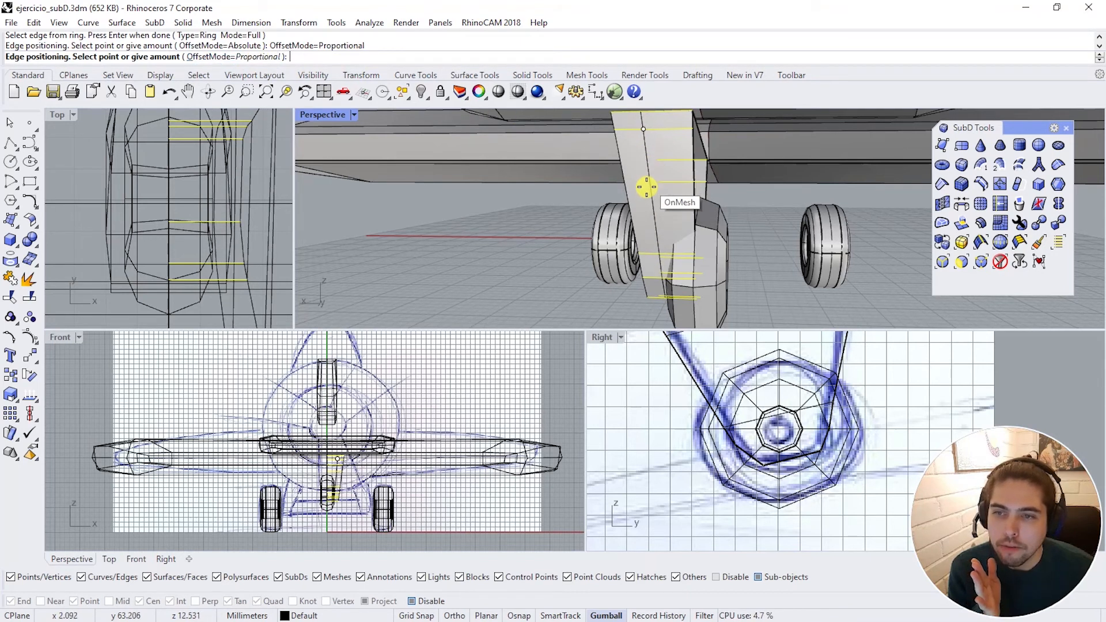
pyautogui.moveTo(647, 185); pyautogui.dragTo(687, 178, button='right')
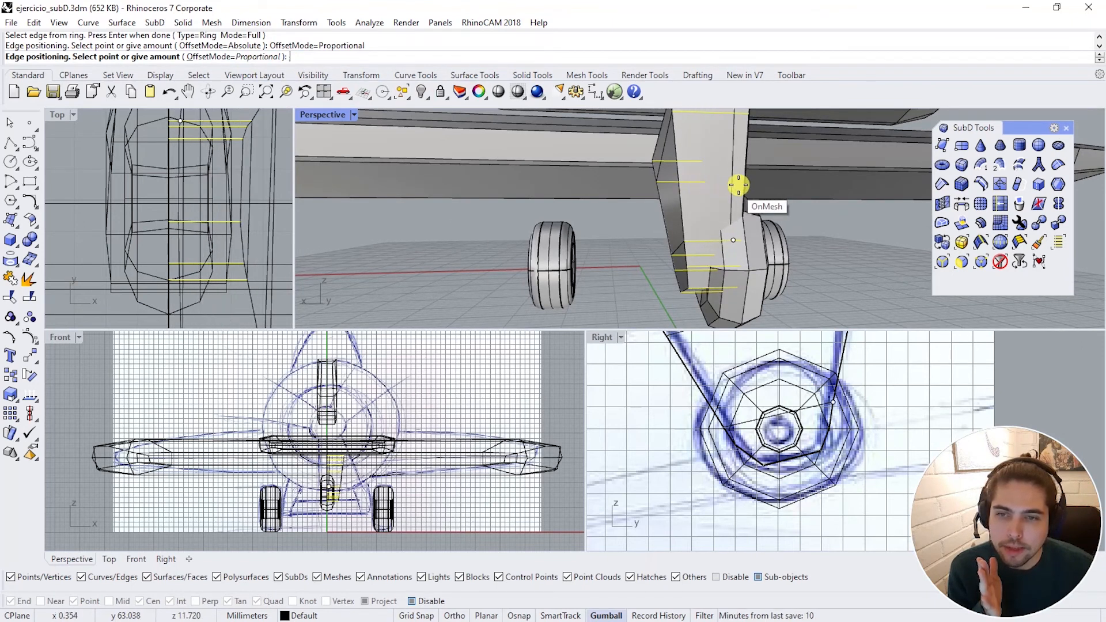
pyautogui.moveTo(713, 185); pyautogui.dragTo(688, 199, button='right')
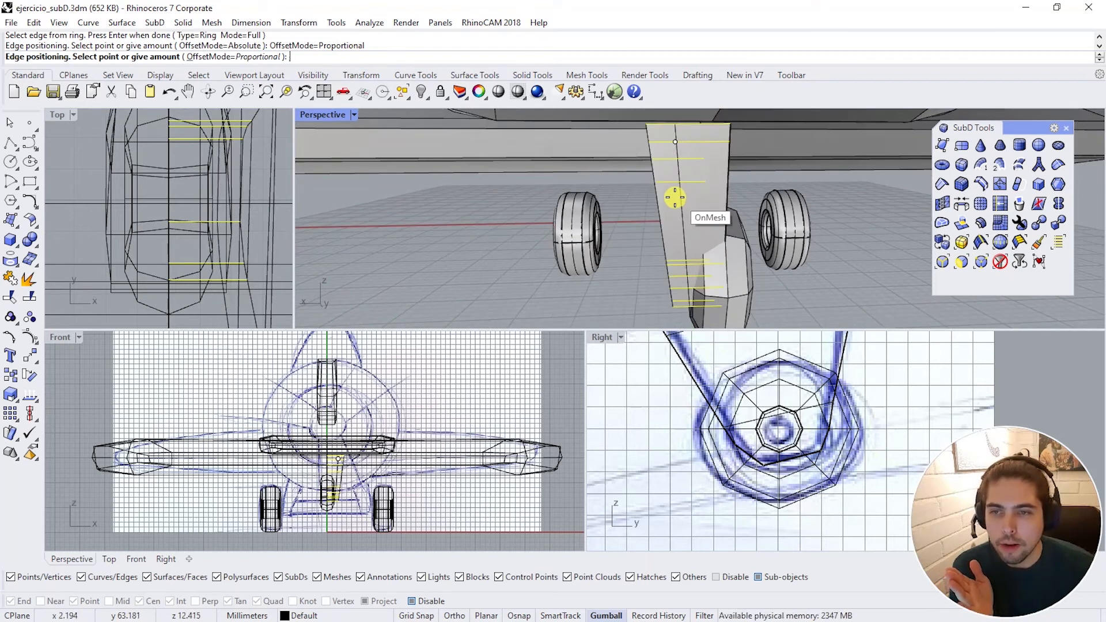
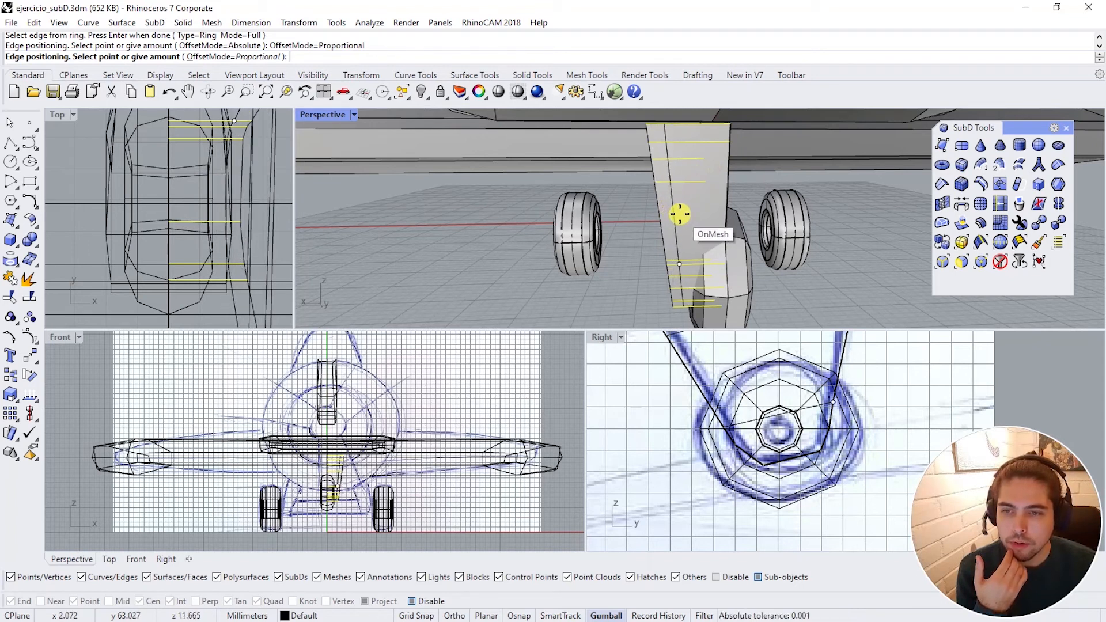
pyautogui.click(679, 214)
# Step: Switch to smooth display and rotate the strut's outer side faces slightly
pyautogui.press('Tab')
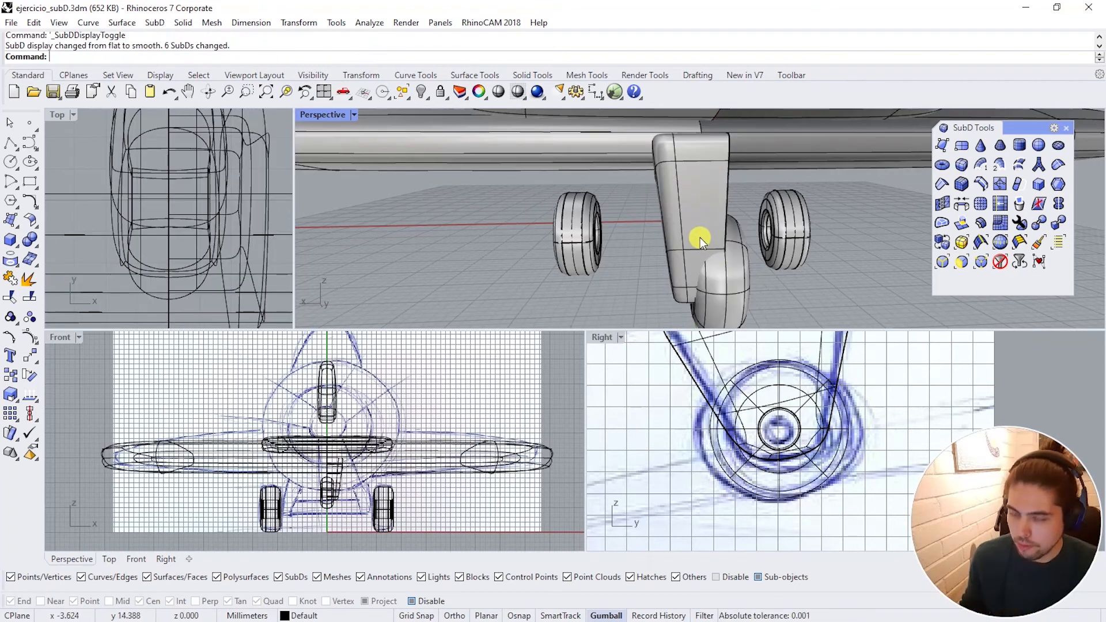
pyautogui.moveTo(700, 237)
pyautogui.mouseDown(button='right')
pyautogui.moveTo(715, 239)
pyautogui.moveTo(700, 241)
pyautogui.moveTo(794, 148)
pyautogui.moveTo(720, 184)
pyautogui.moveTo(702, 237)
pyautogui.moveTo(694, 228)
pyautogui.mouseUp(button='right')
pyautogui.keyDown('ctrl'); pyautogui.keyDown('shift'); pyautogui.click(716, 181); pyautogui.keyUp('shift'); pyautogui.keyUp('ctrl')
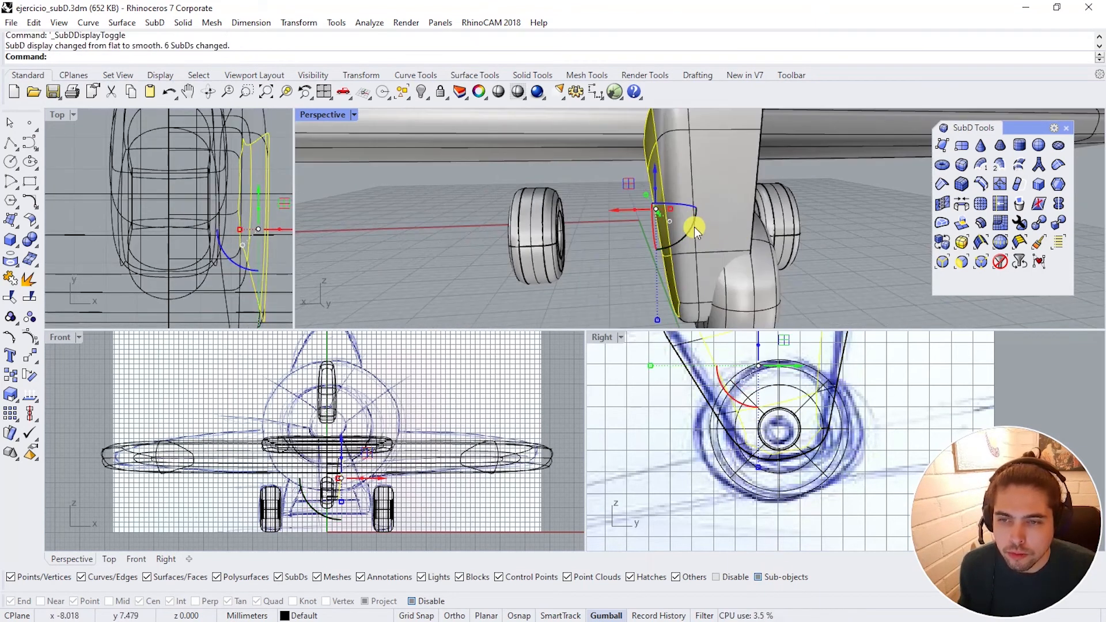
pyautogui.moveTo(694, 229); pyautogui.dragTo(697, 224)
pyautogui.moveTo(696, 224); pyautogui.dragTo(712, 195, button='right')
# Step: Select the edge loop bordering the strut's outer side and move it about 0.24 mm inward along X
pyautogui.doubleClick(748, 170)
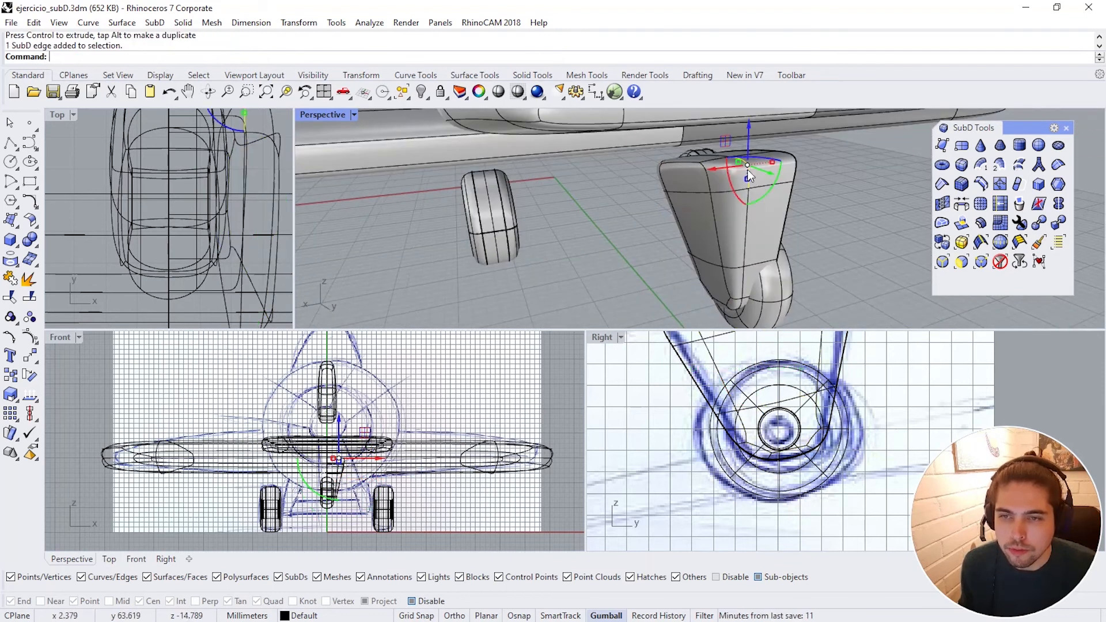
pyautogui.keyDown('shift'); pyautogui.doubleClick(710, 197); pyautogui.keyUp('shift')
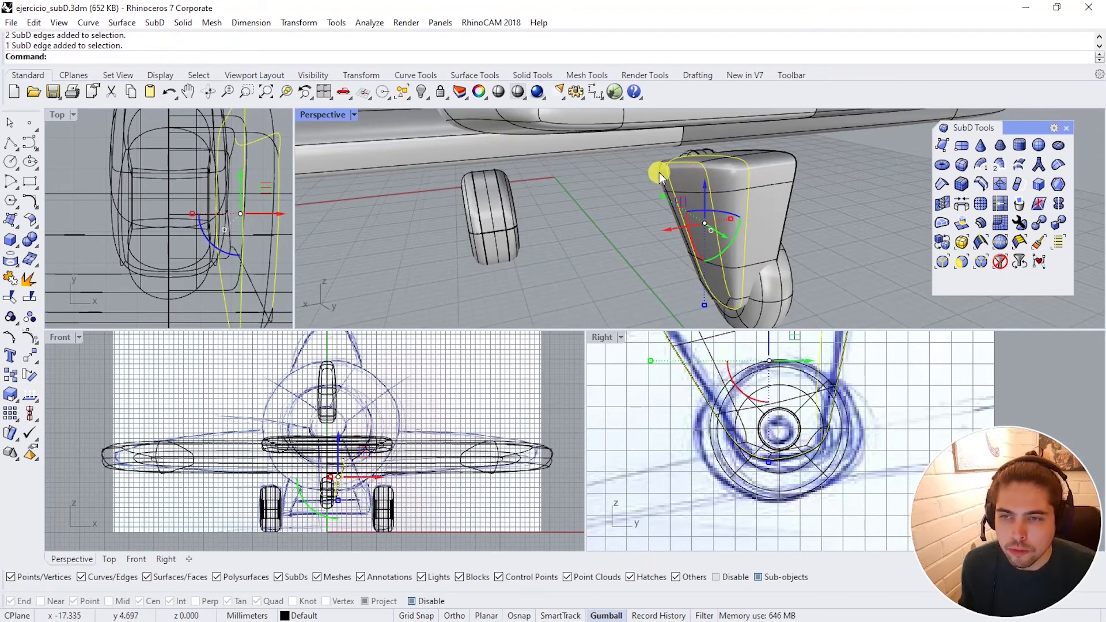
pyautogui.keyDown('shift'); pyautogui.click(723, 289); pyautogui.keyUp('shift')
pyautogui.scroll(3, 717, 301)
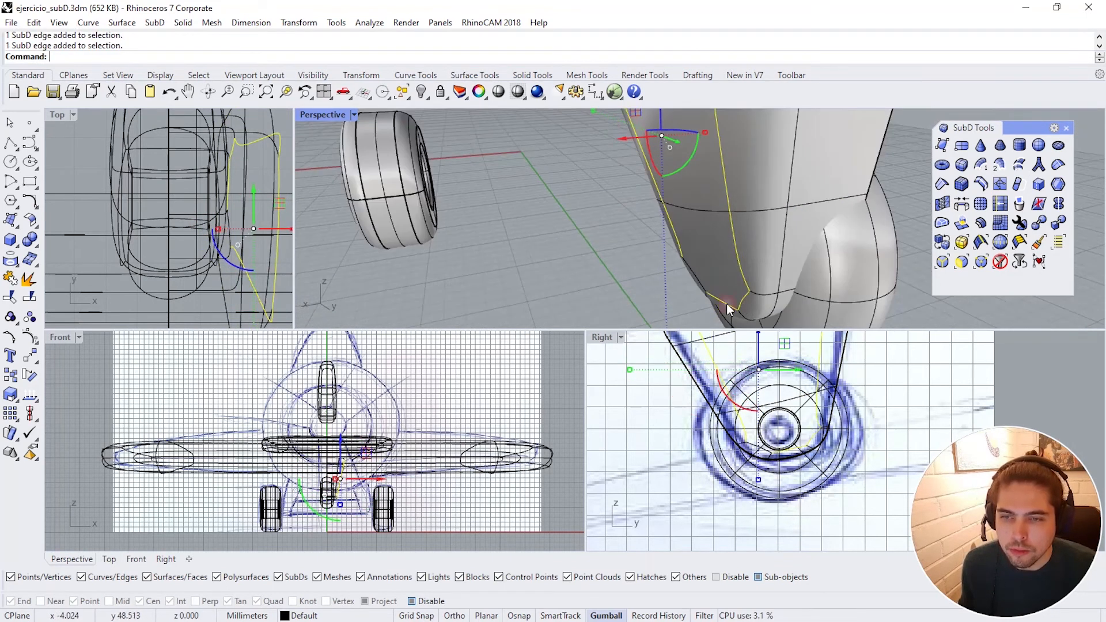
pyautogui.scroll(-3, 727, 303)
pyautogui.keyDown('shift'); pyautogui.doubleClick(749, 119); pyautogui.keyUp('shift')
pyautogui.scroll(-4, 749, 119)
pyautogui.moveTo(661, 203); pyautogui.dragTo(668, 202)
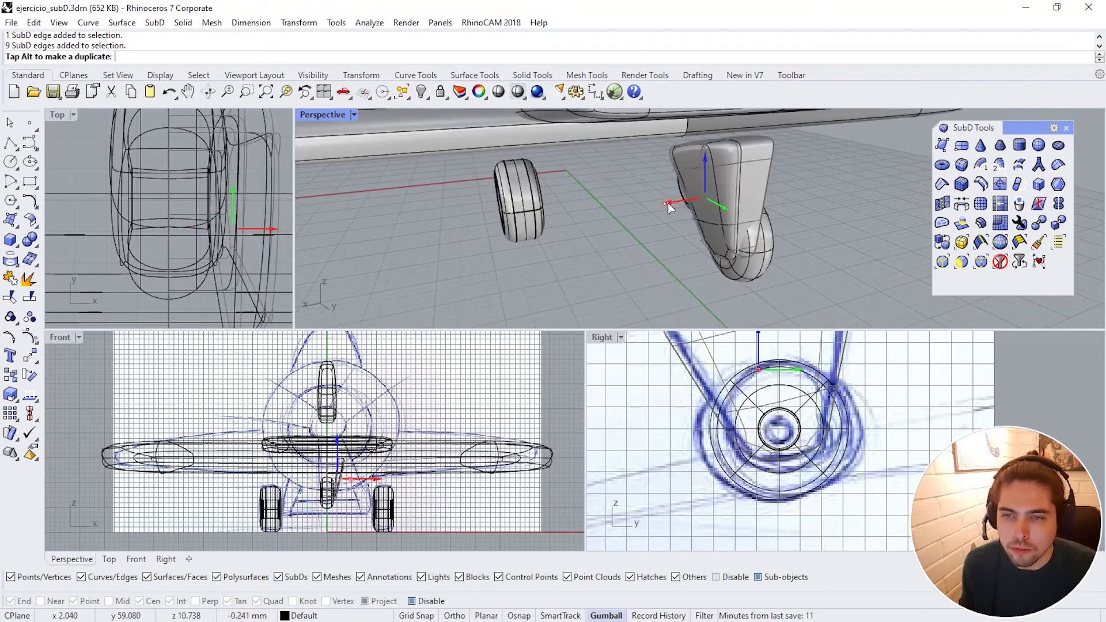
pyautogui.moveTo(749, 207); pyautogui.dragTo(712, 232, button='right')
pyautogui.press('Escape')
# Step: In flat display, select the strut's upper outer edge and shift it slightly outward along X, and return to smooth display
pyautogui.press('Tab')
pyautogui.press('Tab')
pyautogui.click(706, 192)
pyautogui.press('Tab')
pyautogui.keyDown('shift'); pyautogui.click(693, 180); pyautogui.keyUp('shift')
pyautogui.click(714, 235)
pyautogui.click(673, 147)
pyautogui.moveTo(674, 151); pyautogui.dragTo(639, 173, button='right')
pyautogui.moveTo(646, 189); pyautogui.dragTo(641, 189)
pyautogui.press('Tab')
pyautogui.moveTo(651, 198); pyautogui.dragTo(755, 308, button='right')
pyautogui.scroll(-1, 772, 254)
pyautogui.click(779, 259)
# Step: Turn on object snaps and reflect the strut SubD across the vertical centerline in the front view, keeping the modeled half with SnapStyle=Automatic
pyautogui.moveTo(766, 351); pyautogui.dragTo(761, 376, button='right')
pyautogui.moveTo(752, 242); pyautogui.dragTo(731, 196, button='right')
pyautogui.scroll(2, 736, 202)
pyautogui.keyDown('ctrl'); pyautogui.keyDown('shift'); pyautogui.click(735, 210); pyautogui.keyUp('shift'); pyautogui.keyUp('ctrl')
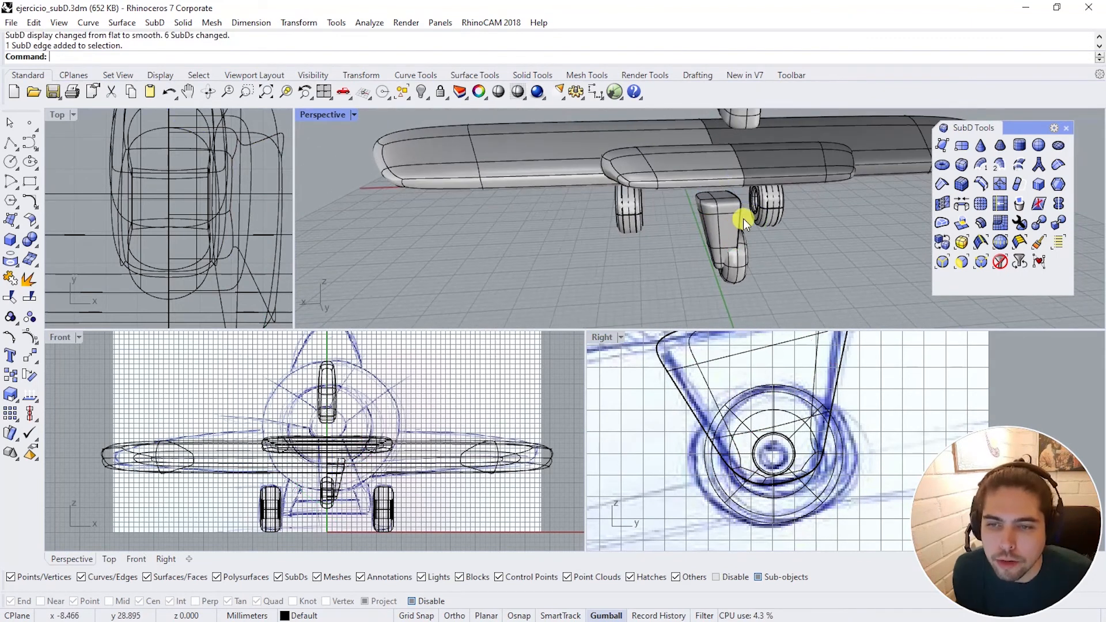
pyautogui.click(708, 200)
pyautogui.moveTo(707, 199); pyautogui.dragTo(752, 223, button='right')
pyautogui.scroll(2, 752, 222)
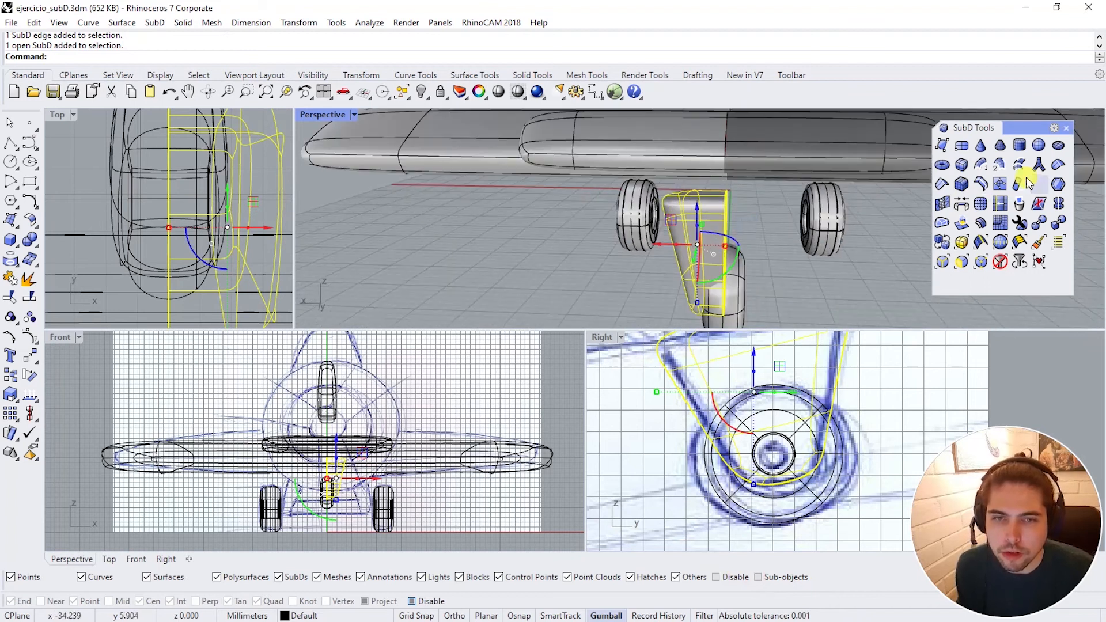
pyautogui.click(1059, 205)
pyautogui.scroll(5, 358, 479)
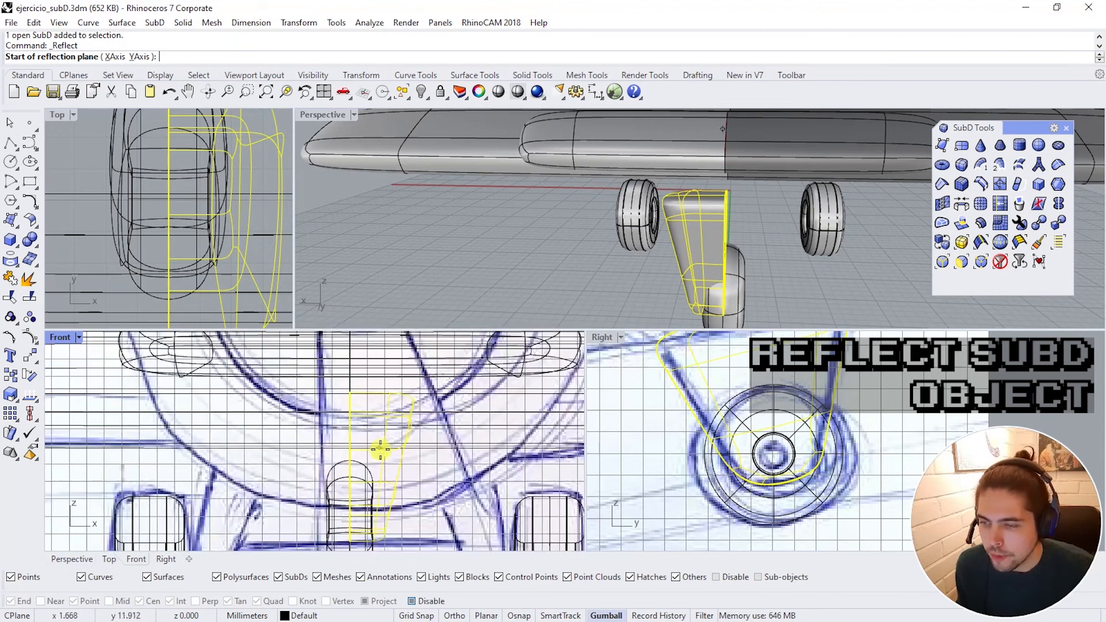
pyautogui.click(570, 616)
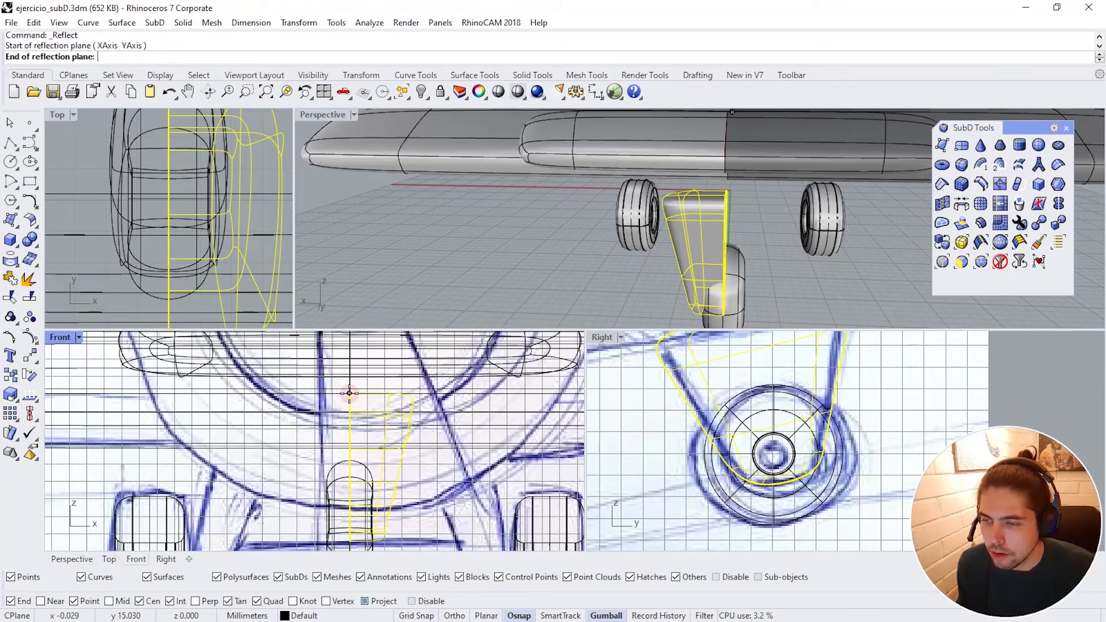
pyautogui.click(358, 410)
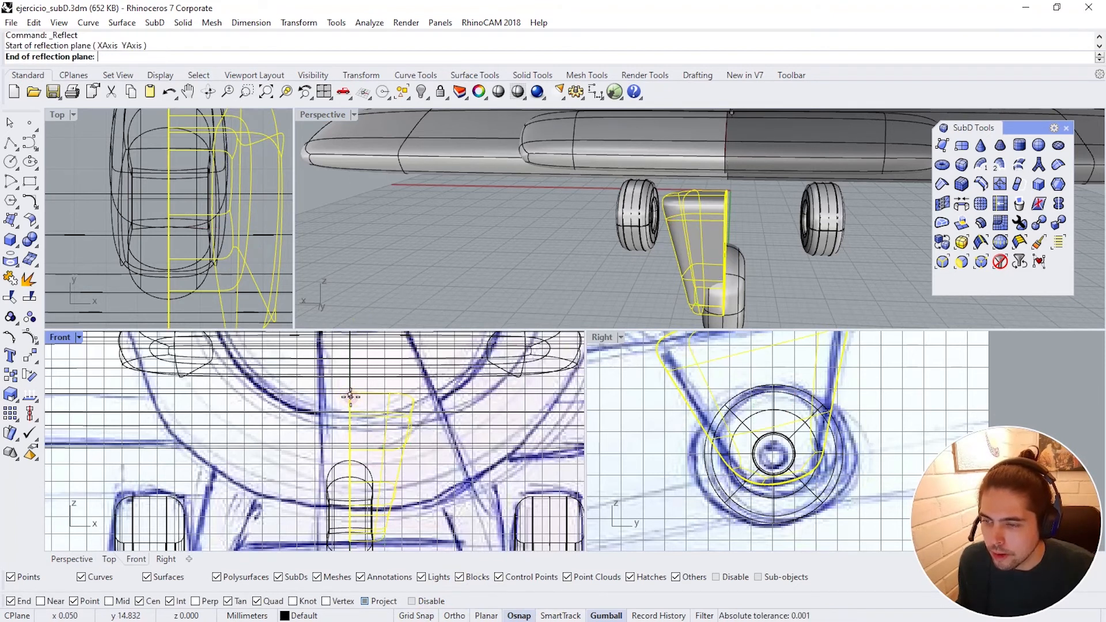
pyautogui.scroll(-3, 350, 396)
pyautogui.click(348, 502)
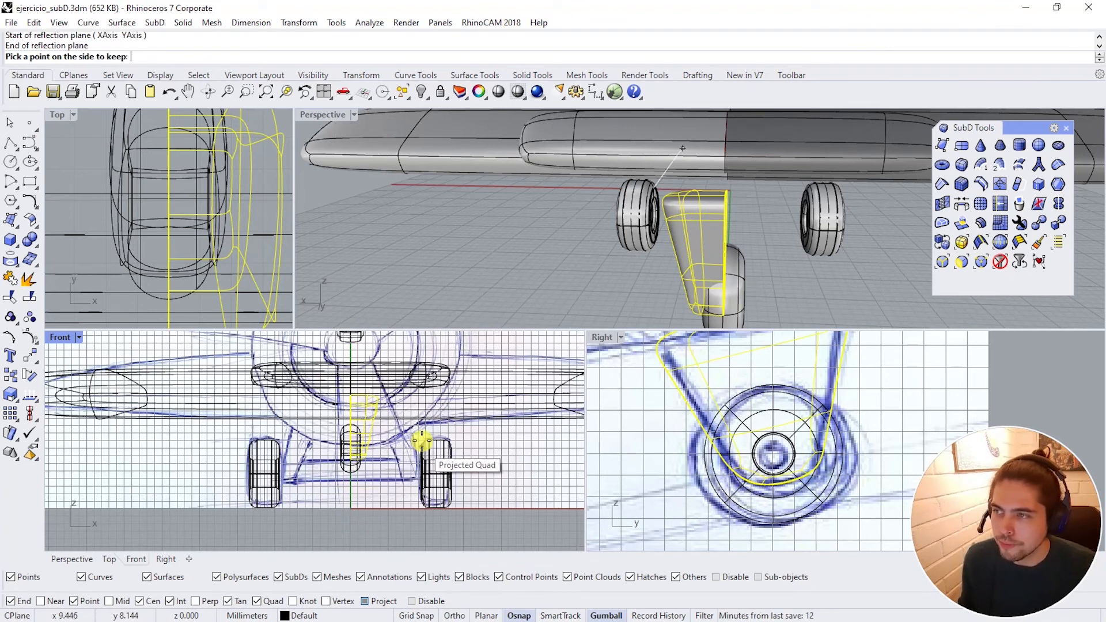
pyautogui.scroll(4, 687, 237)
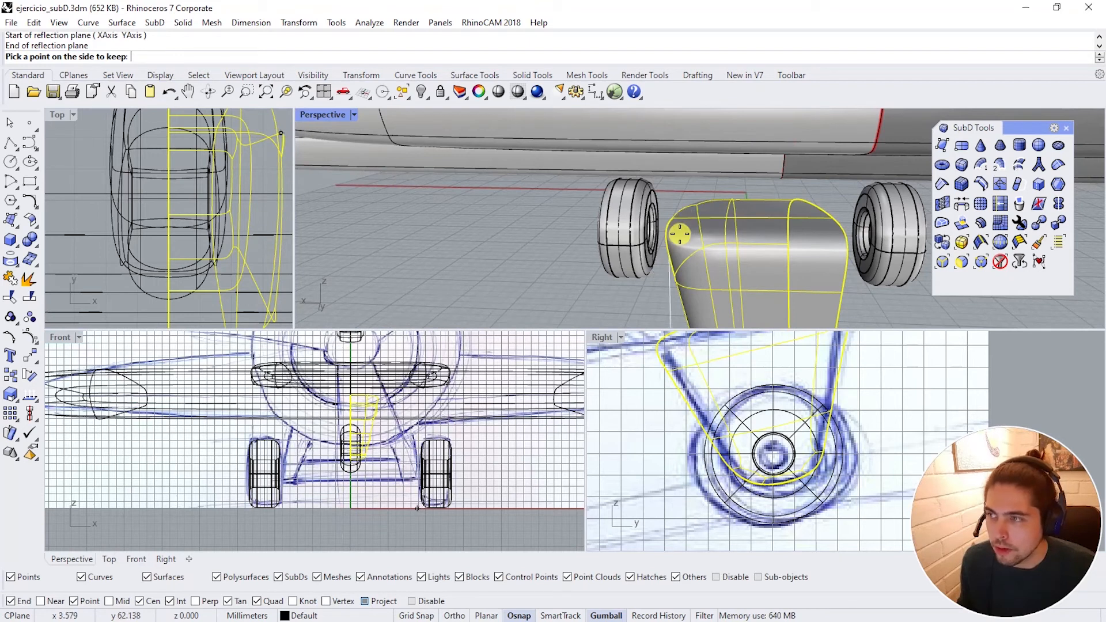
pyautogui.moveTo(733, 210); pyautogui.dragTo(813, 306, button='right')
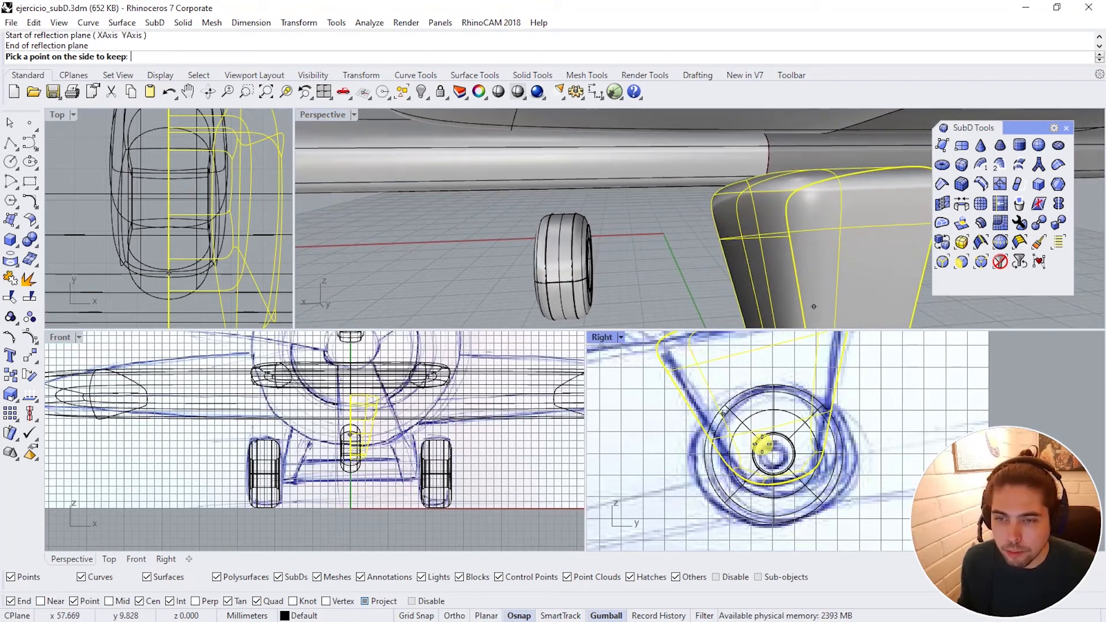
pyautogui.scroll(5, 396, 405)
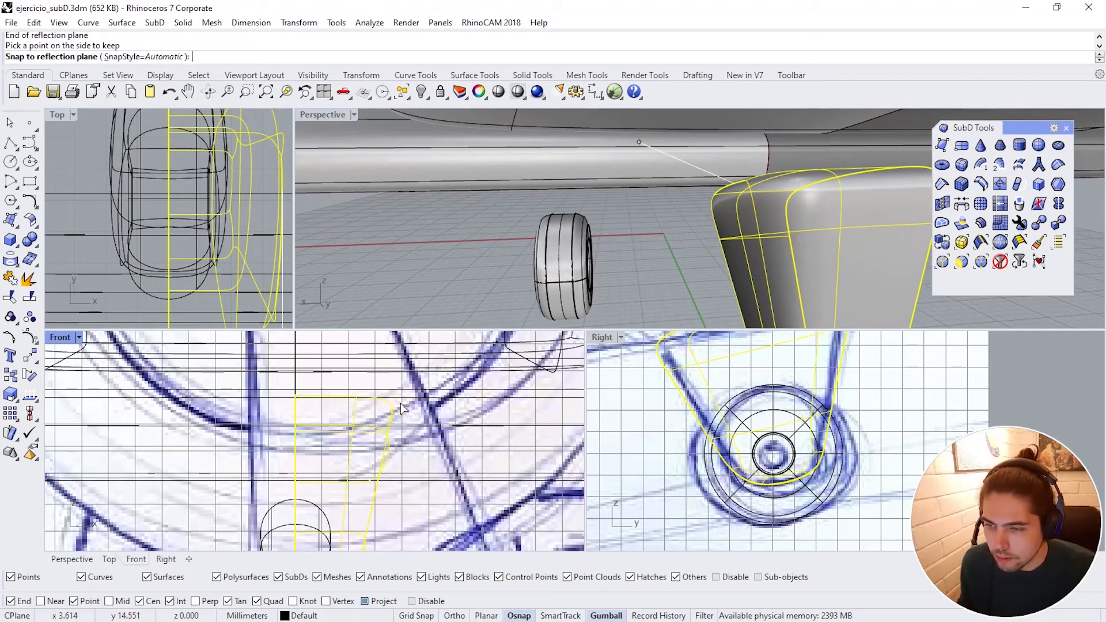
pyautogui.click(465, 394)
pyautogui.scroll(-4, 482, 414)
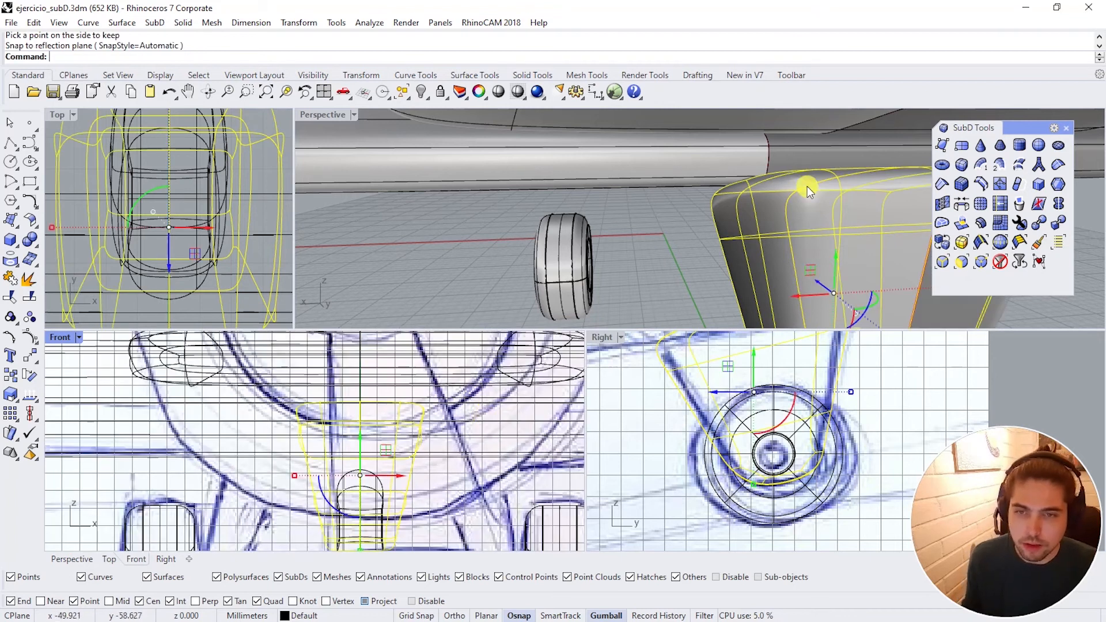
pyautogui.moveTo(807, 185); pyautogui.dragTo(778, 247, button='right')
pyautogui.click(821, 270)
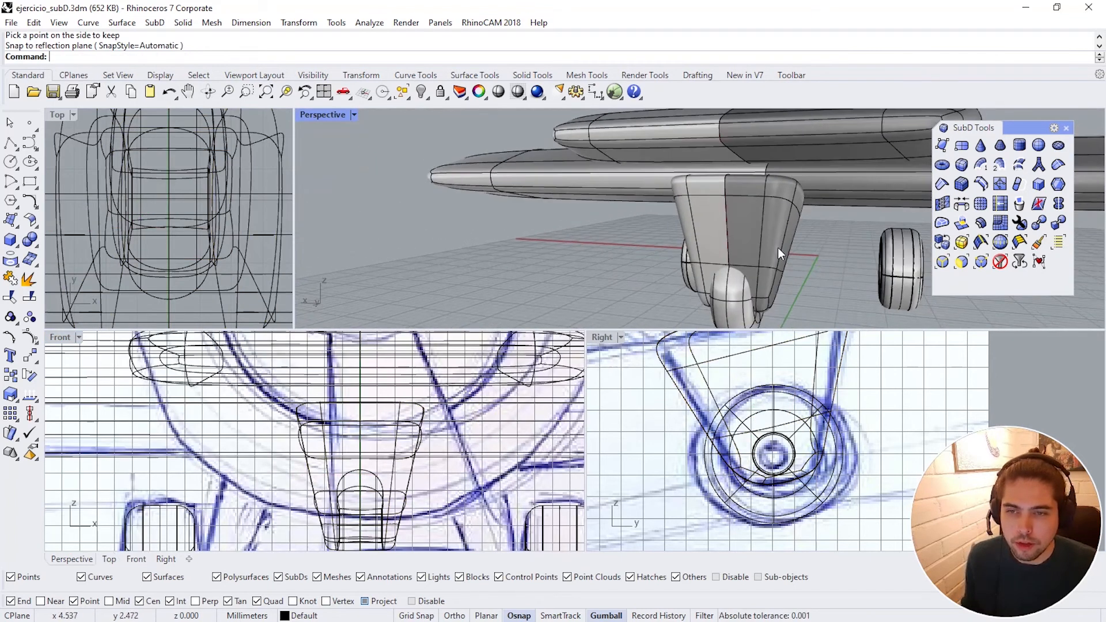
# Step: Show the hidden fuselage and examine how the top of the strut meets its underside
pyautogui.click(425, 94)
pyautogui.moveTo(710, 245); pyautogui.dragTo(794, 195, button='right')
pyautogui.scroll(3, 815, 202)
pyautogui.click(658, 198)
pyautogui.press('Escape')
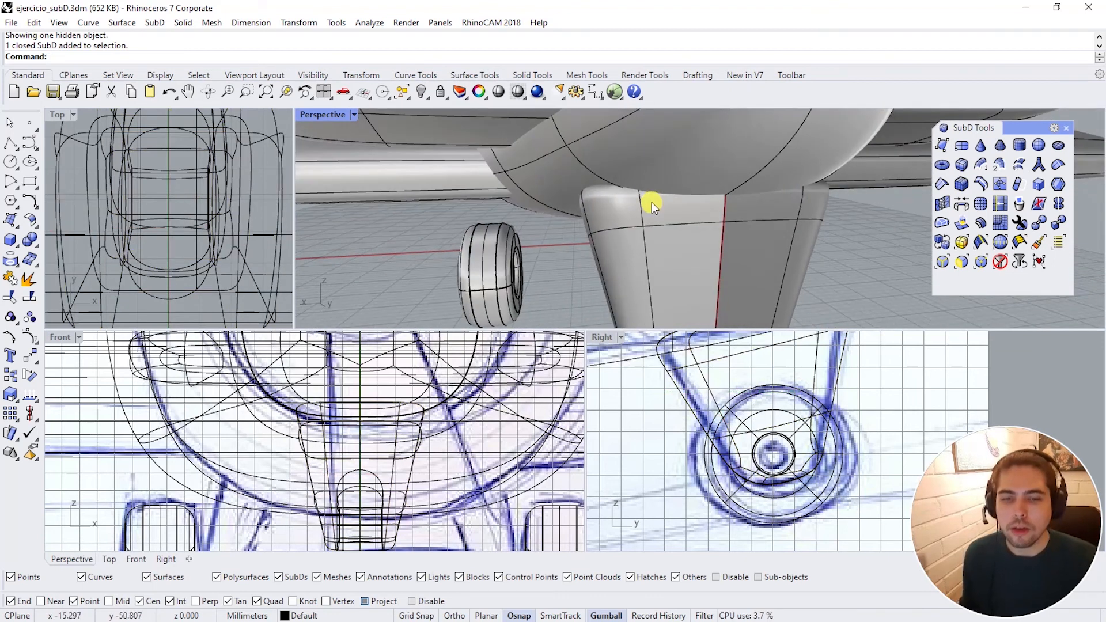
pyautogui.moveTo(652, 203); pyautogui.dragTo(742, 220, button='right')
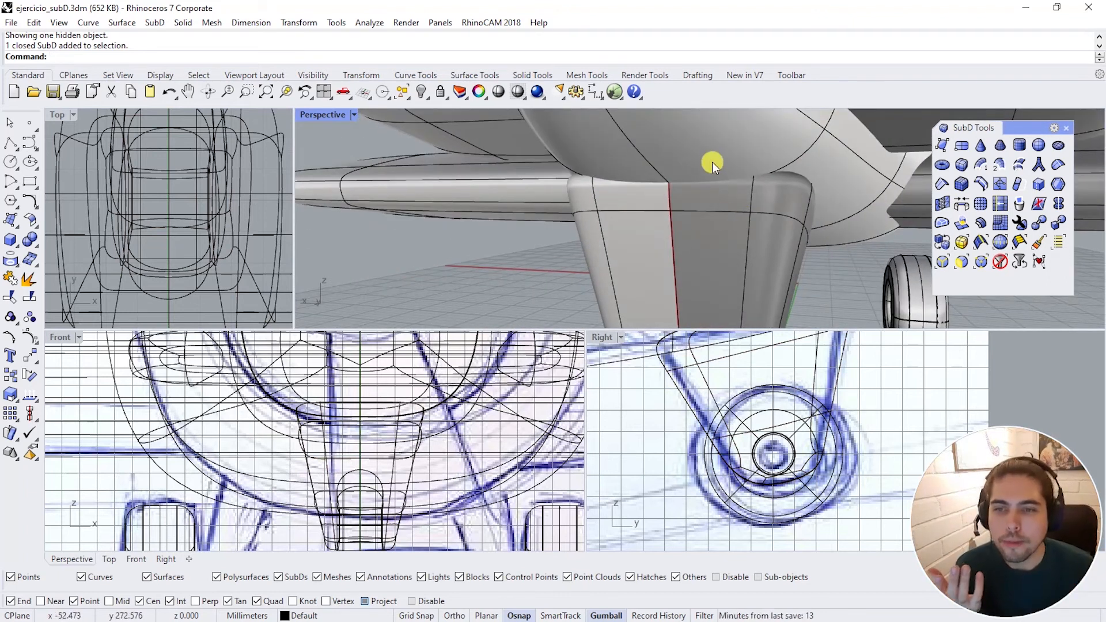
pyautogui.moveTo(579, 182); pyautogui.dragTo(593, 176, button='right')
pyautogui.click(594, 176)
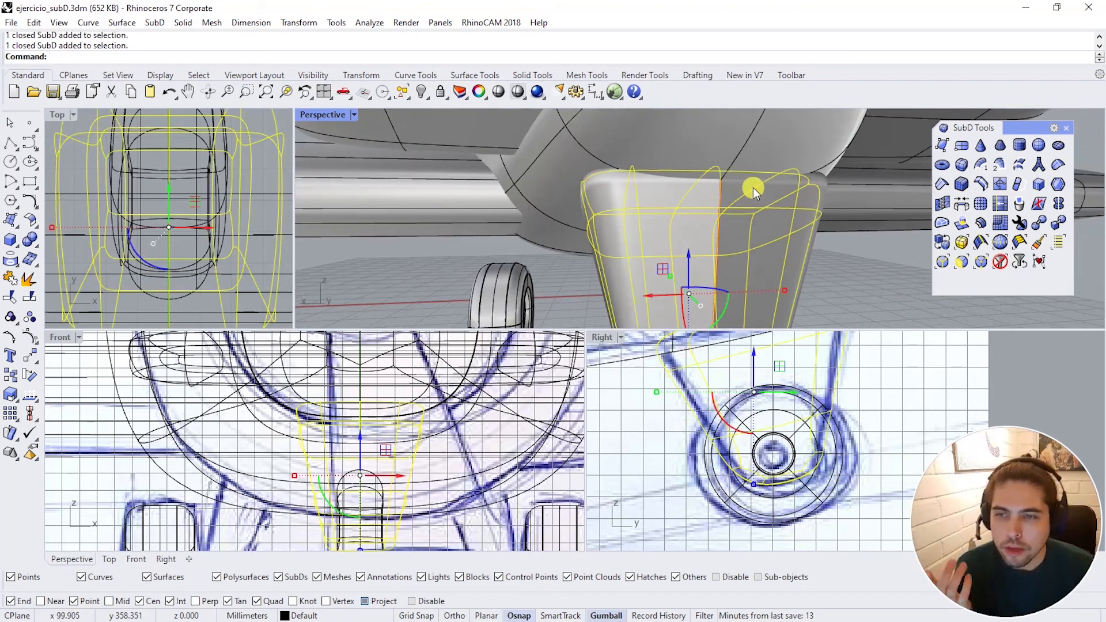
# Step: Use flat wireframe display to select the strut's top edges and raise them into the fuselage, and return to smooth shaded display
pyautogui.press('Tab')
pyautogui.moveTo(727, 188)
pyautogui.mouseDown(button='right')
pyautogui.moveTo(690, 178)
pyautogui.moveTo(696, 192)
pyautogui.moveTo(648, 185)
pyautogui.moveTo(511, 223)
pyautogui.moveTo(552, 158)
pyautogui.moveTo(560, 177)
pyautogui.mouseUp(button='right')
pyautogui.press('Tab')
pyautogui.rightClick(519, 91)
pyautogui.click(555, 159)
pyautogui.doubleClick(556, 178)
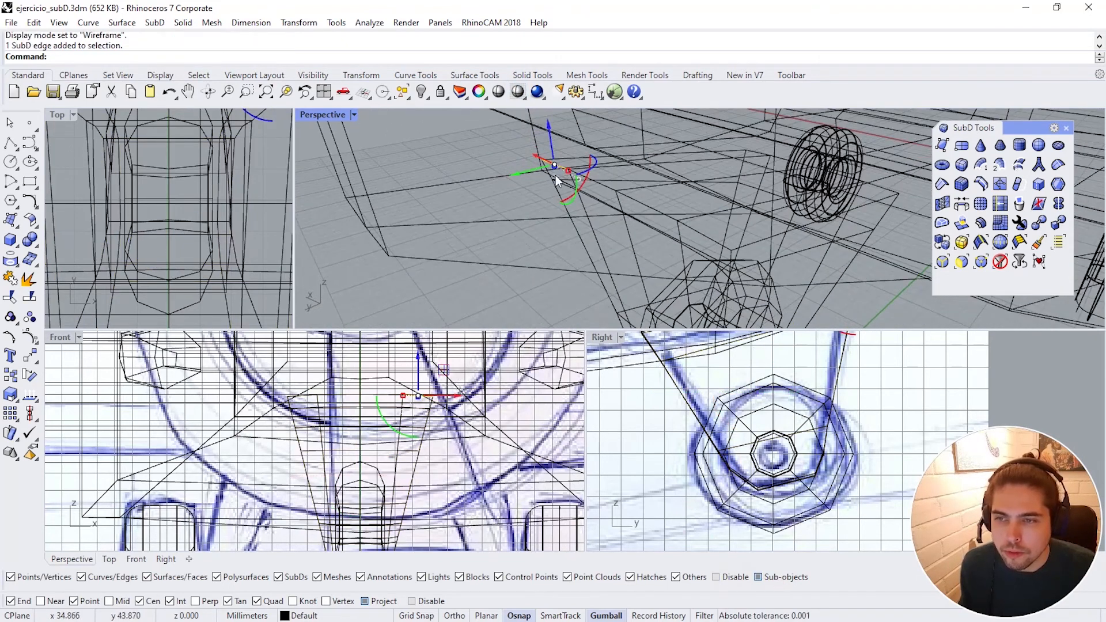
pyautogui.moveTo(612, 158); pyautogui.dragTo(614, 130)
pyautogui.press('Tab')
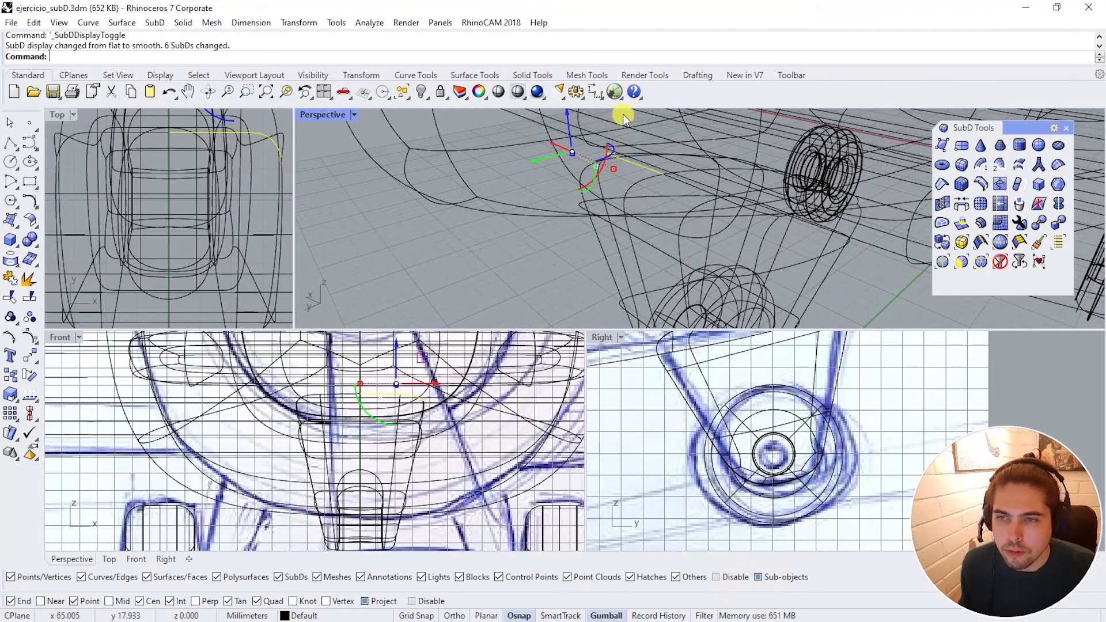
pyautogui.click(517, 91)
pyautogui.moveTo(663, 190)
pyautogui.mouseDown(button='right')
pyautogui.moveTo(713, 182)
pyautogui.moveTo(737, 225)
pyautogui.moveTo(780, 205)
pyautogui.moveTo(773, 196)
pyautogui.moveTo(760, 220)
pyautogui.moveTo(700, 245)
pyautogui.moveTo(679, 216)
pyautogui.mouseUp(button='right')
# Step: Raise the strut's top edges a little further into the fuselage in flat wireframe display, and restore the smooth shaded display
pyautogui.press('Tab')
pyautogui.press('Tab')
pyautogui.rightClick(519, 91)
pyautogui.press('Tab')
pyautogui.moveTo(701, 157); pyautogui.dragTo(701, 144)
pyautogui.press('Tab')
pyautogui.moveTo(715, 230)
pyautogui.mouseDown(button='right')
pyautogui.moveTo(731, 202)
pyautogui.moveTo(724, 191)
pyautogui.moveTo(682, 254)
pyautogui.mouseUp(button='right')
pyautogui.click(518, 91)
pyautogui.press('Escape')
# Step: Examine the whole airplane and the area around the front wheels against the side sketch
pyautogui.scroll(-10, 682, 254)
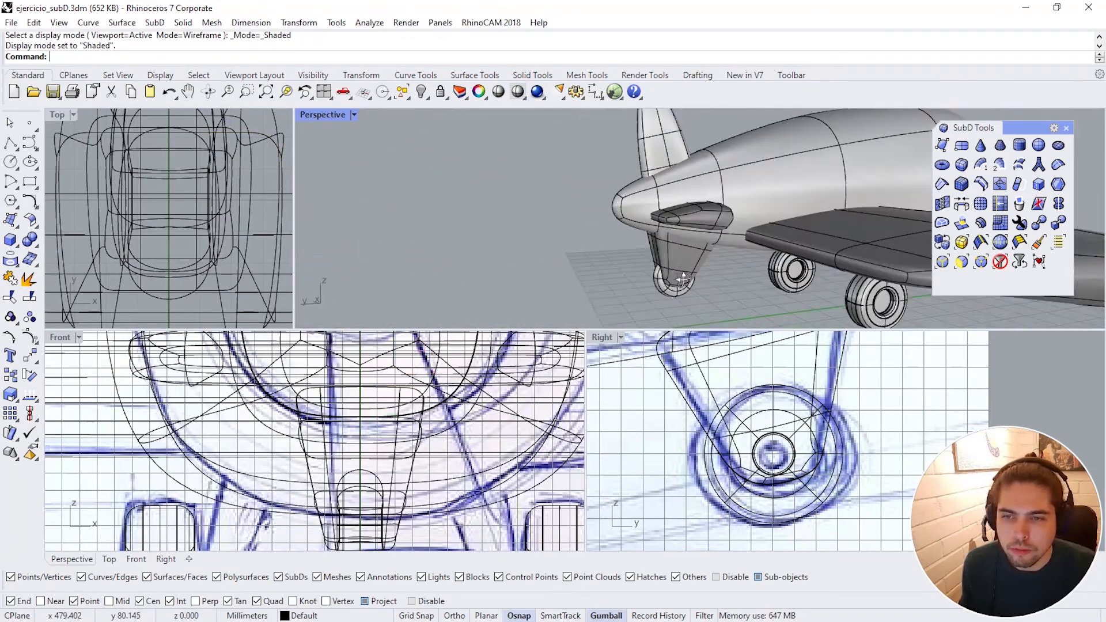
pyautogui.scroll(6, 772, 253)
pyautogui.moveTo(764, 242); pyautogui.dragTo(696, 224, button='right')
pyautogui.scroll(-5, 602, 236)
pyautogui.scroll(-5, 811, 240)
pyautogui.scroll(4, 651, 231)
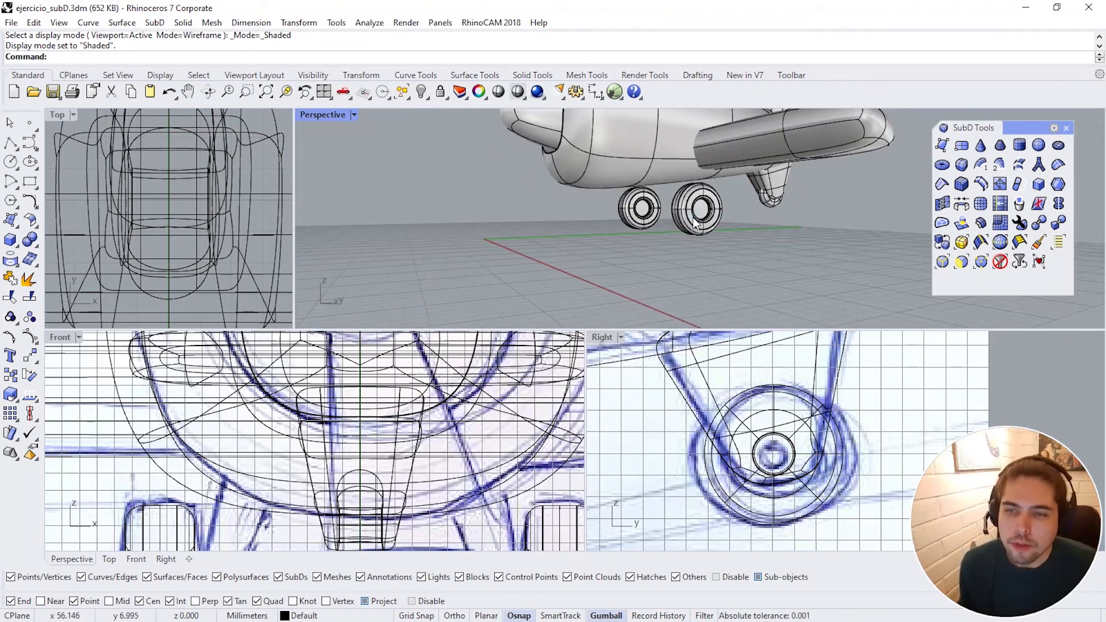
pyautogui.scroll(-6, 604, 402)
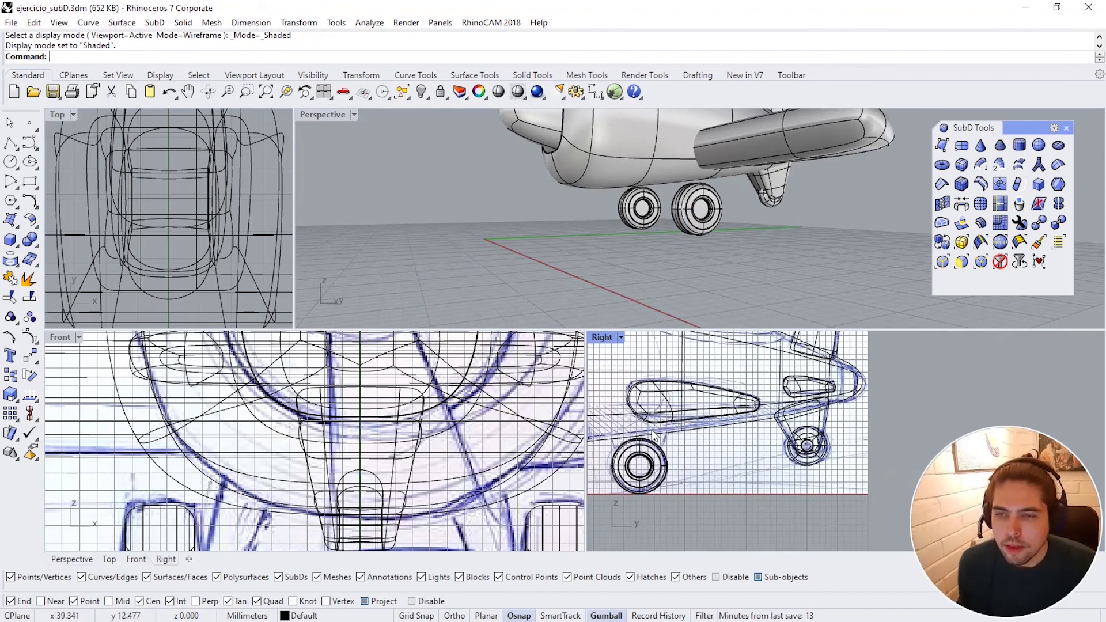
pyautogui.rightClick(269, 98)
pyautogui.scroll(6, 749, 458)
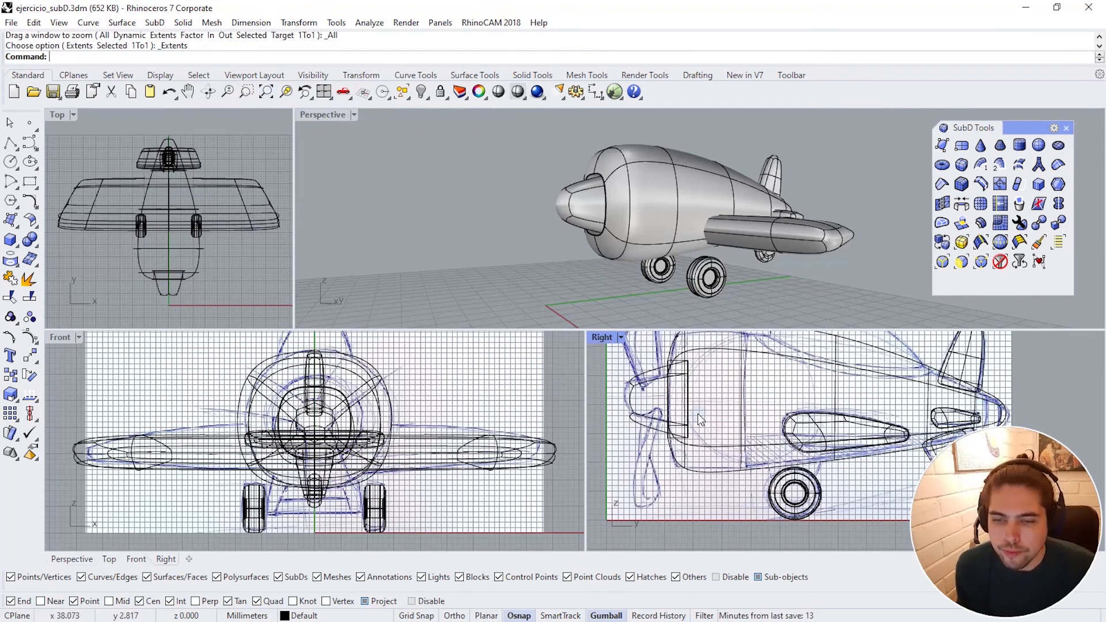
# Step: Create a solid cylinder from the front wheel's center, about 2.9 mm in diameter, extending about 10.5 mm from the centerline into the wheel
pyautogui.click(18, 248)
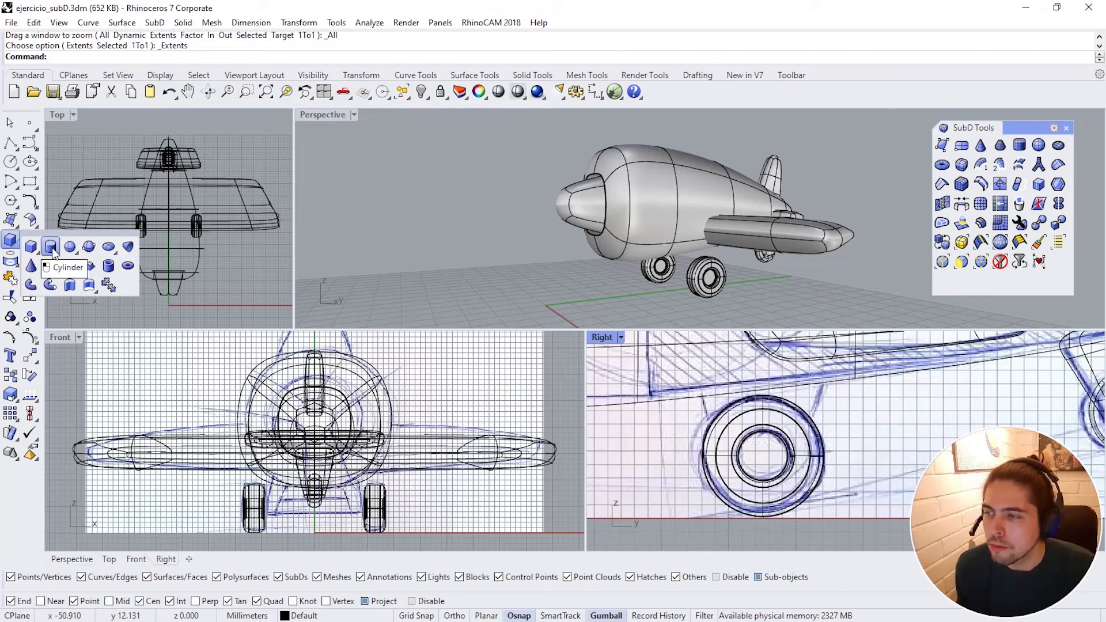
pyautogui.click(52, 248)
pyautogui.scroll(5, 770, 457)
pyautogui.scroll(-4, 787, 462)
pyautogui.scroll(1, 796, 469)
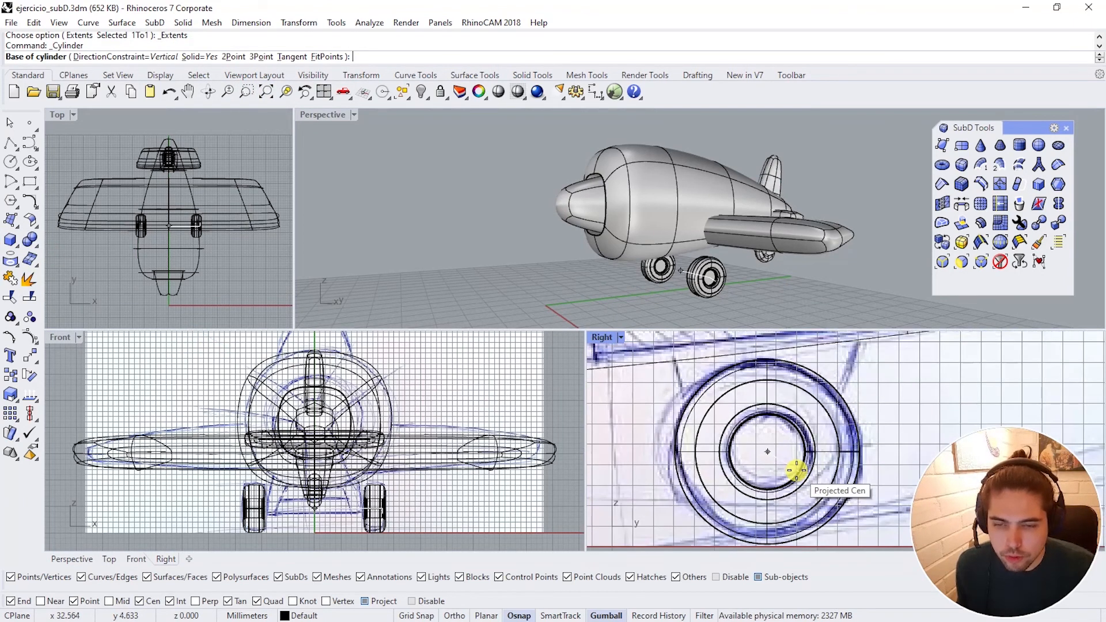
pyautogui.click(796, 461)
pyautogui.scroll(3, 792, 444)
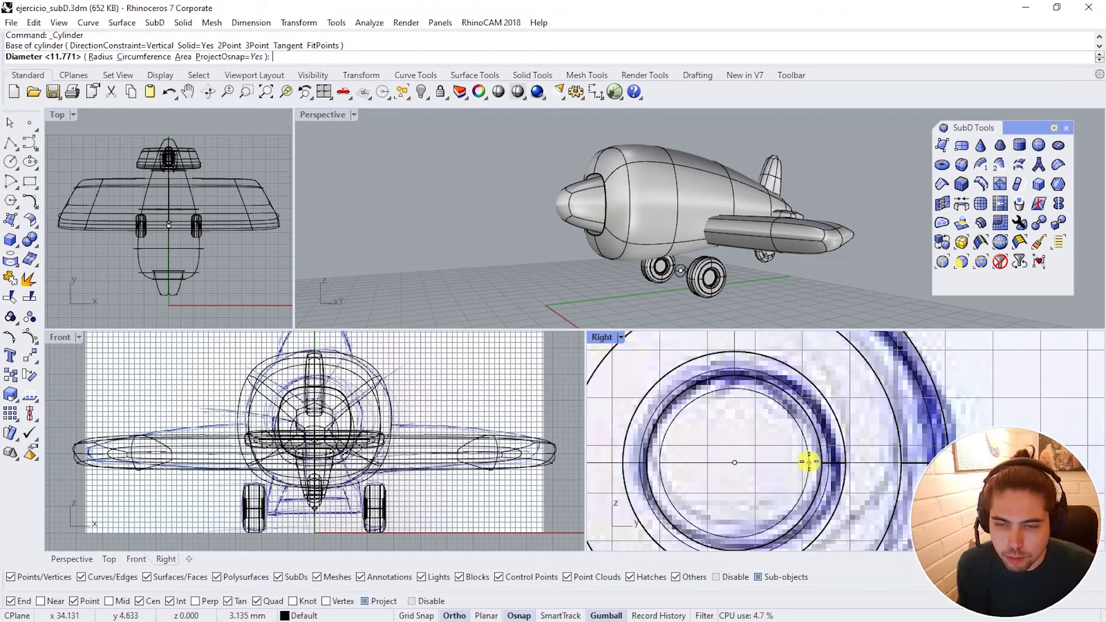
pyautogui.click(802, 462)
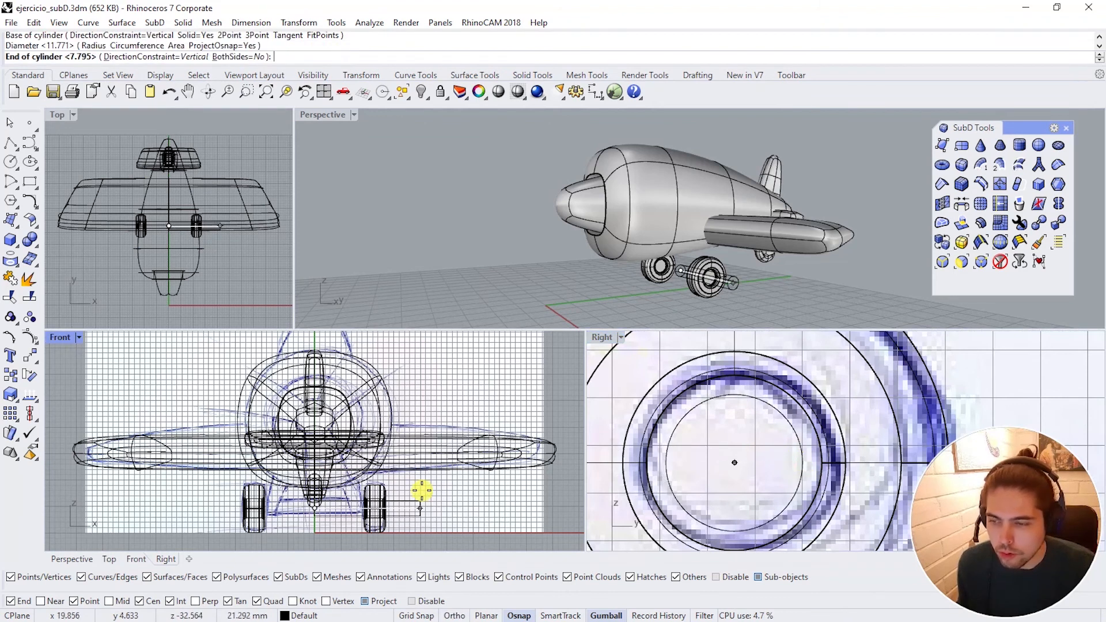
pyautogui.scroll(5, 374, 496)
pyautogui.scroll(3, 382, 460)
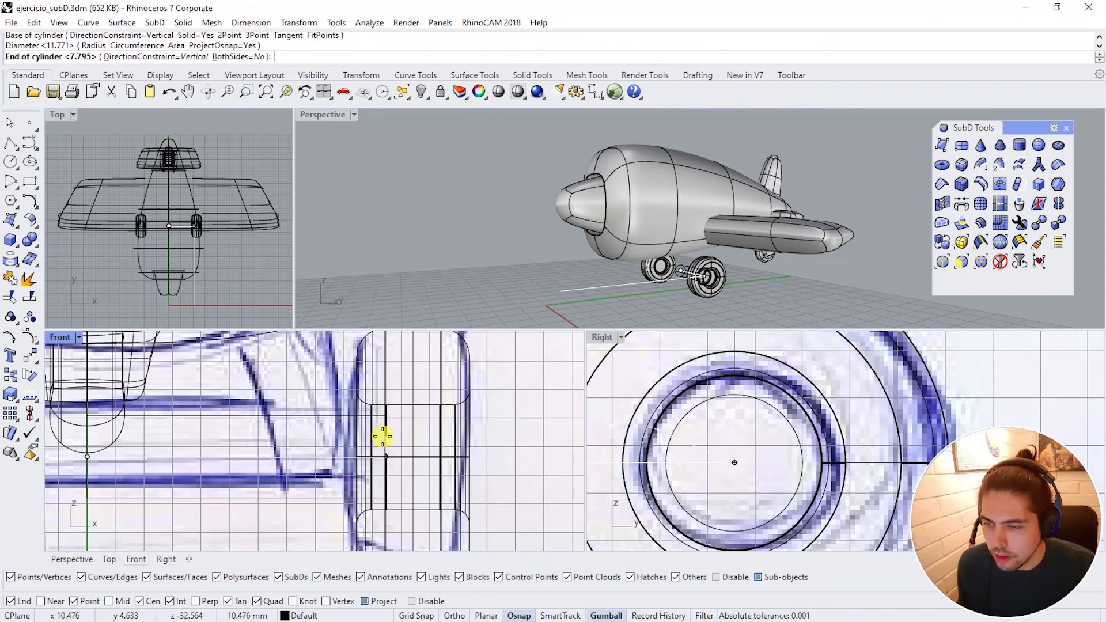
pyautogui.click(385, 438)
pyautogui.scroll(-5, 384, 438)
pyautogui.scroll(6, 714, 258)
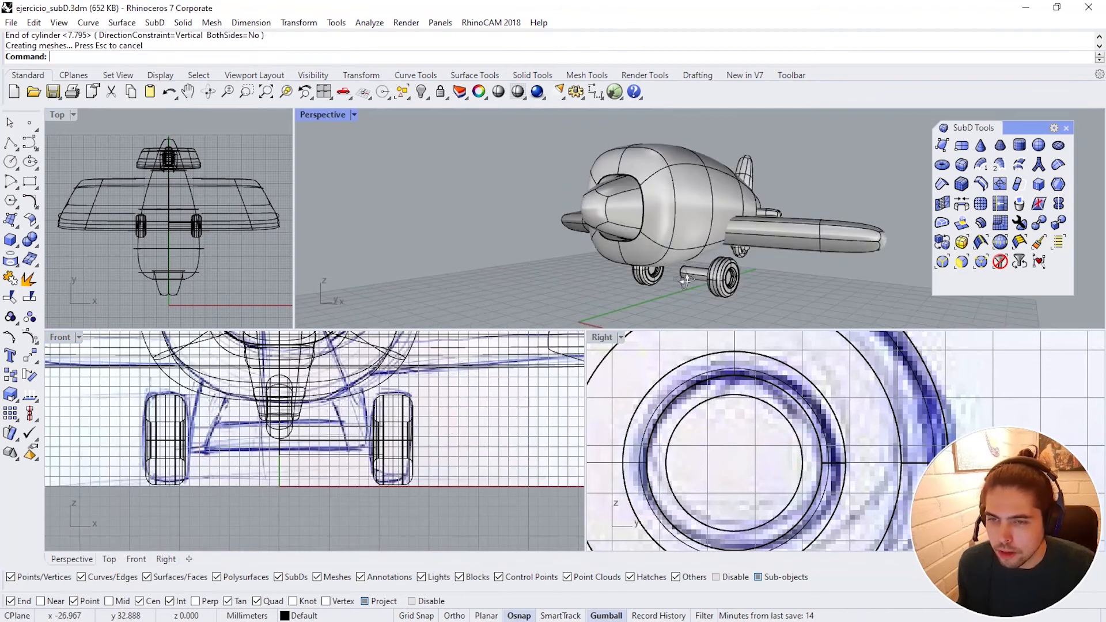
pyautogui.scroll(-3, 749, 286)
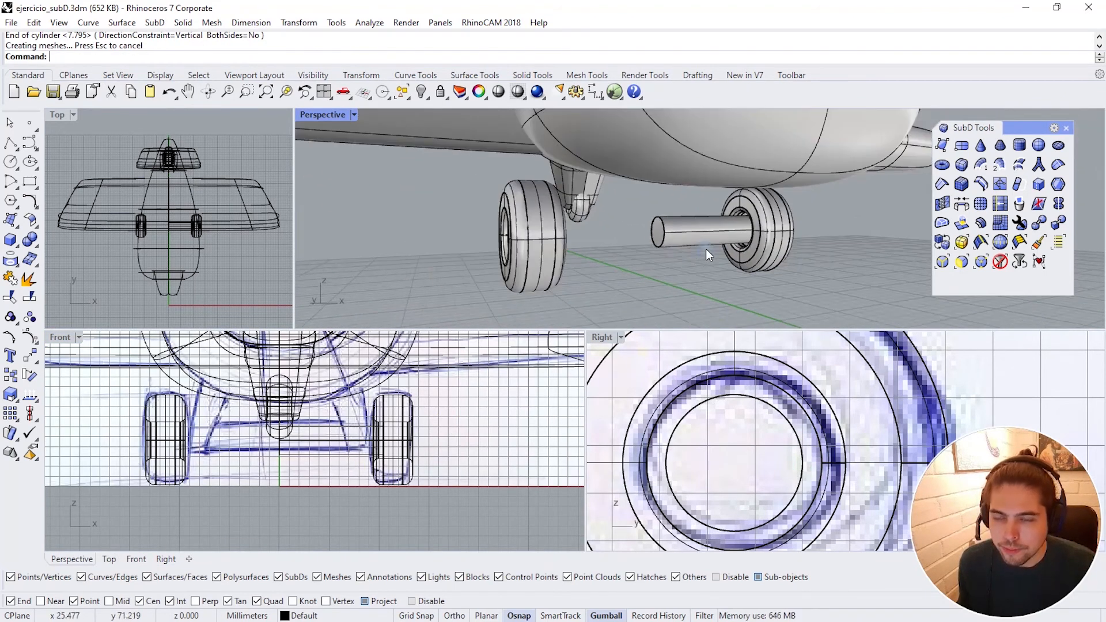
# Step: Mirror a copy of the axle cylinder across the airplane's center plane to reach the opposite front wheel
pyautogui.click(689, 244)
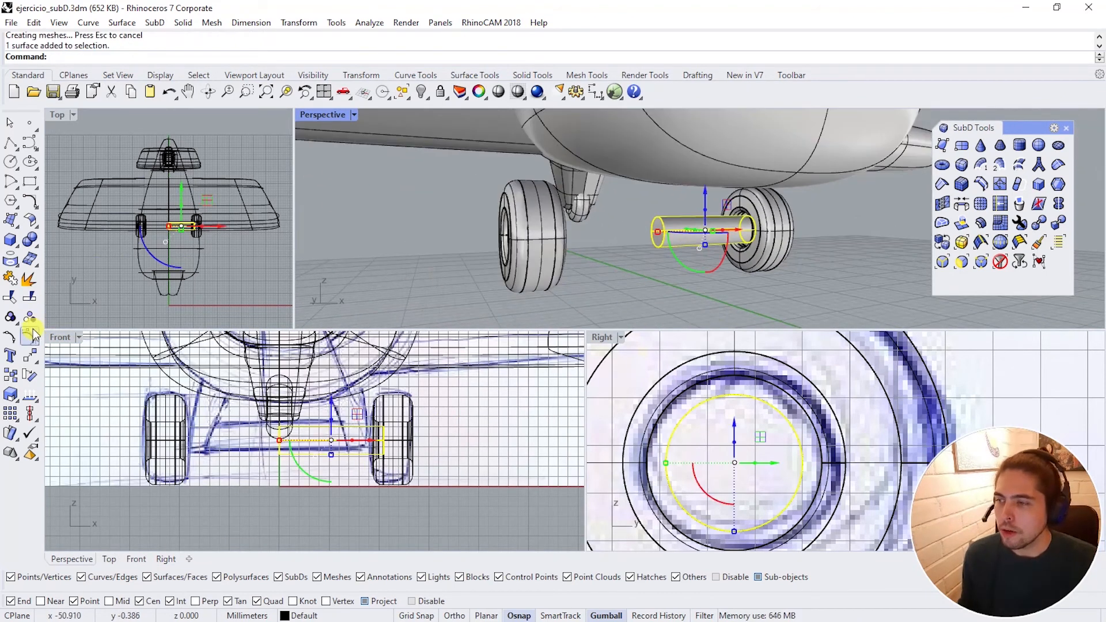
pyautogui.click(35, 358)
pyautogui.click(37, 363)
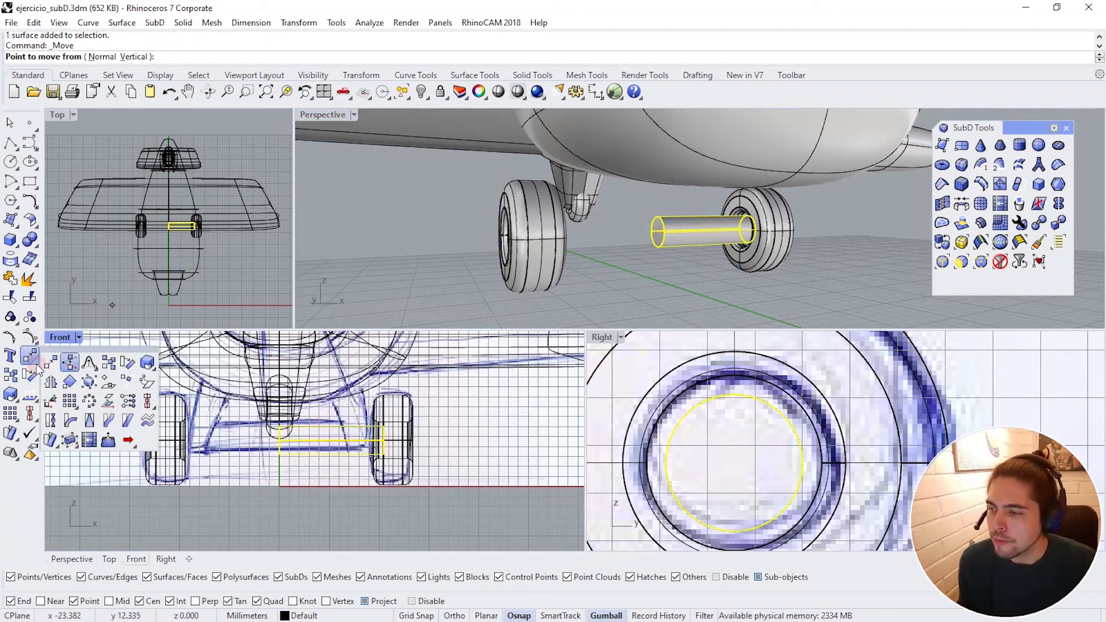
pyautogui.click(53, 382)
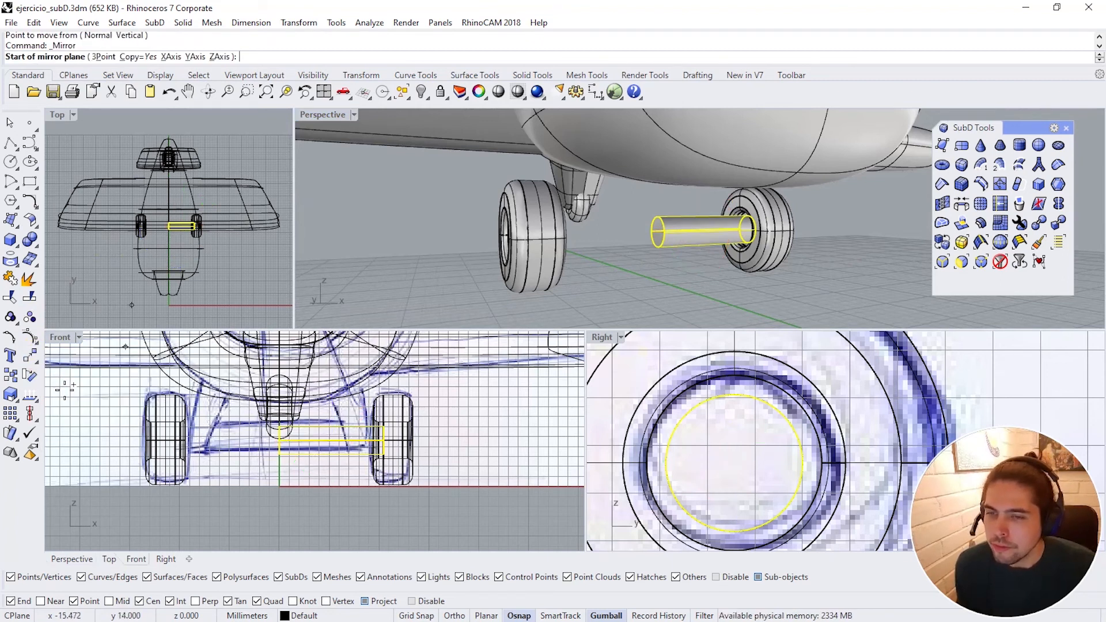
pyautogui.click(658, 280)
pyautogui.click(688, 300)
pyautogui.moveTo(688, 300); pyautogui.dragTo(597, 259, button='right')
pyautogui.scroll(-8, 618, 272)
pyautogui.scroll(5, 831, 263)
pyautogui.scroll(4, 597, 258)
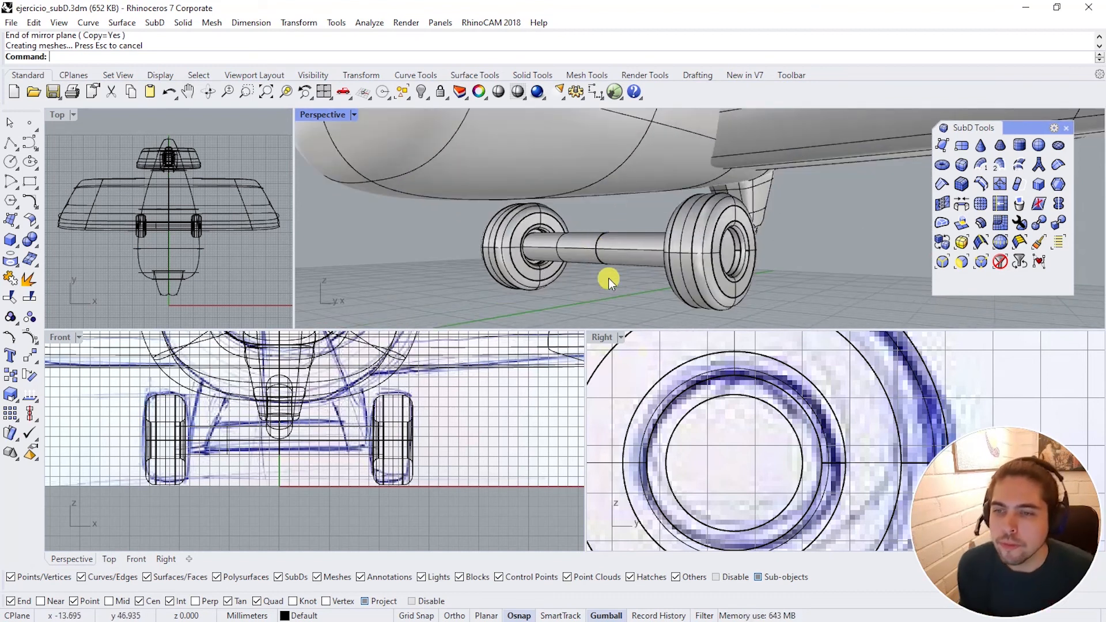
# Step: Join the two mirrored axle halves into a single polysurface spanning the front wheels
pyautogui.click(594, 246)
pyautogui.moveTo(620, 292); pyautogui.dragTo(647, 289, button='right')
pyautogui.click(647, 289)
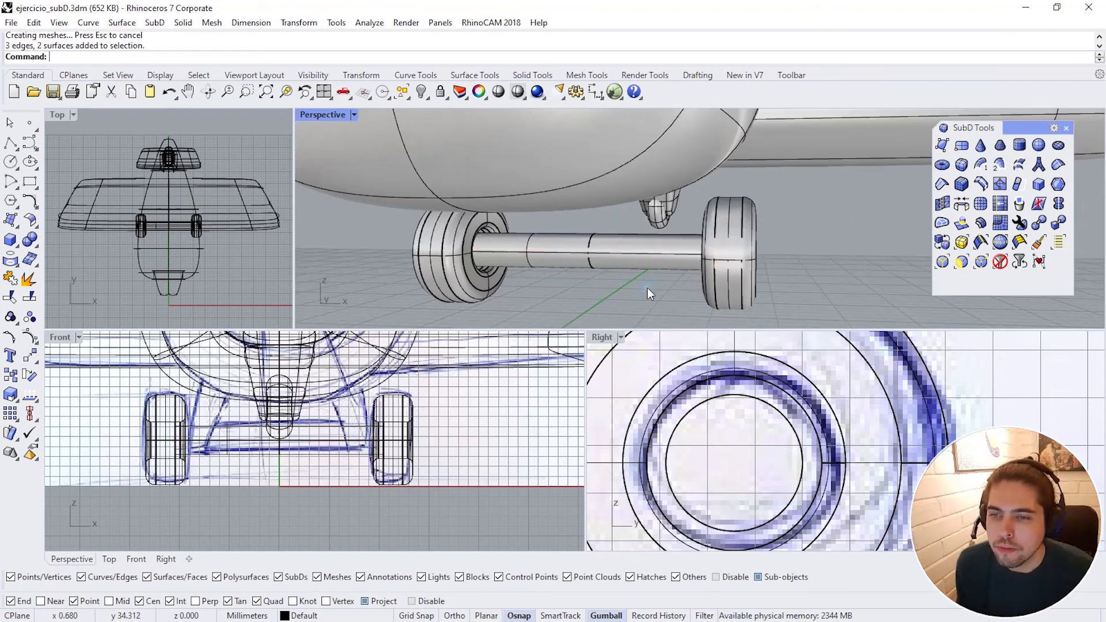
pyautogui.click(638, 259)
pyautogui.keyDown('shift'); pyautogui.click(568, 256); pyautogui.keyUp('shift')
pyautogui.click(575, 296)
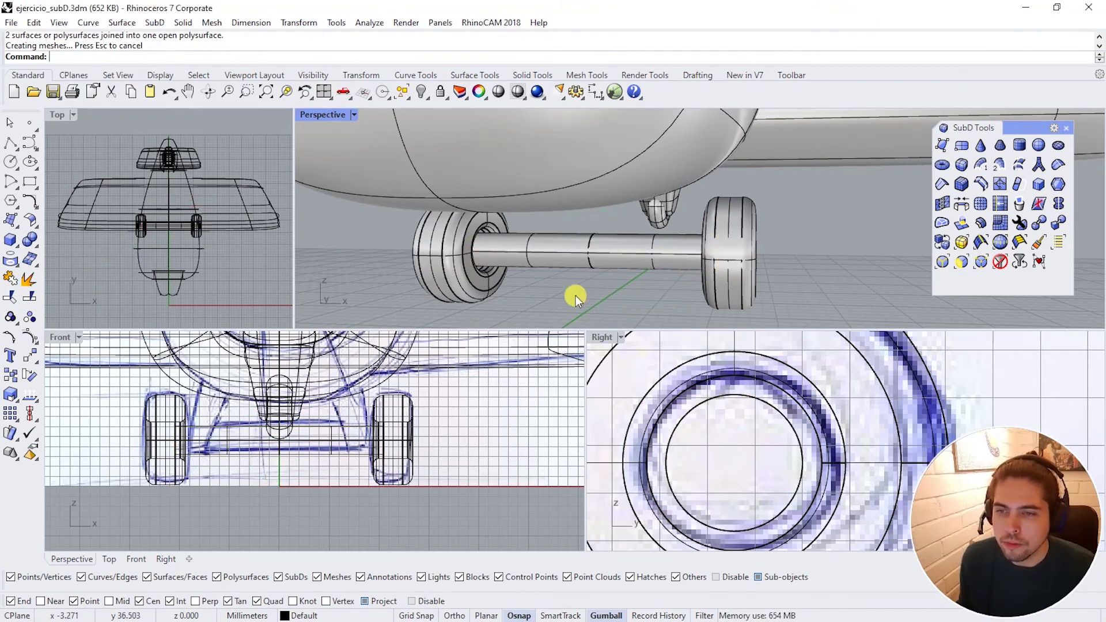
pyautogui.click(625, 253)
pyautogui.click(831, 246)
# Step: Examine the front axle, wheels and tail strut against the front and side sketches
pyautogui.moveTo(674, 251); pyautogui.dragTo(537, 261, button='right')
pyautogui.scroll(-6, 553, 259)
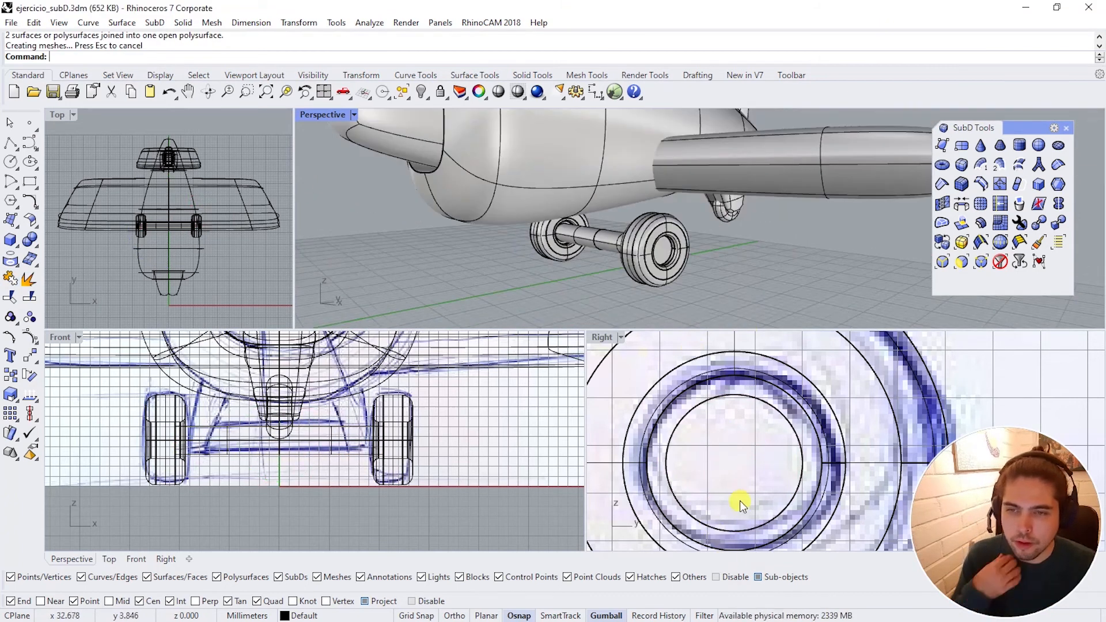
pyautogui.scroll(-12, 700, 455)
pyautogui.scroll(2, 702, 447)
pyautogui.moveTo(662, 277); pyautogui.dragTo(796, 215, button='right')
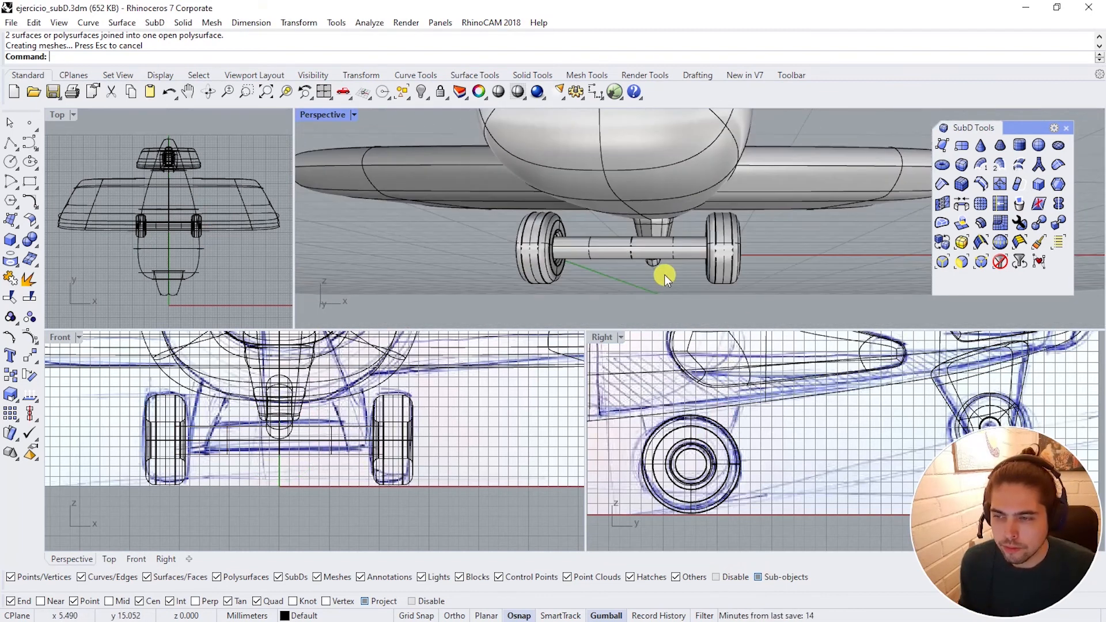
pyautogui.moveTo(665, 275); pyautogui.dragTo(624, 262, button='right')
pyautogui.scroll(5, 243, 412)
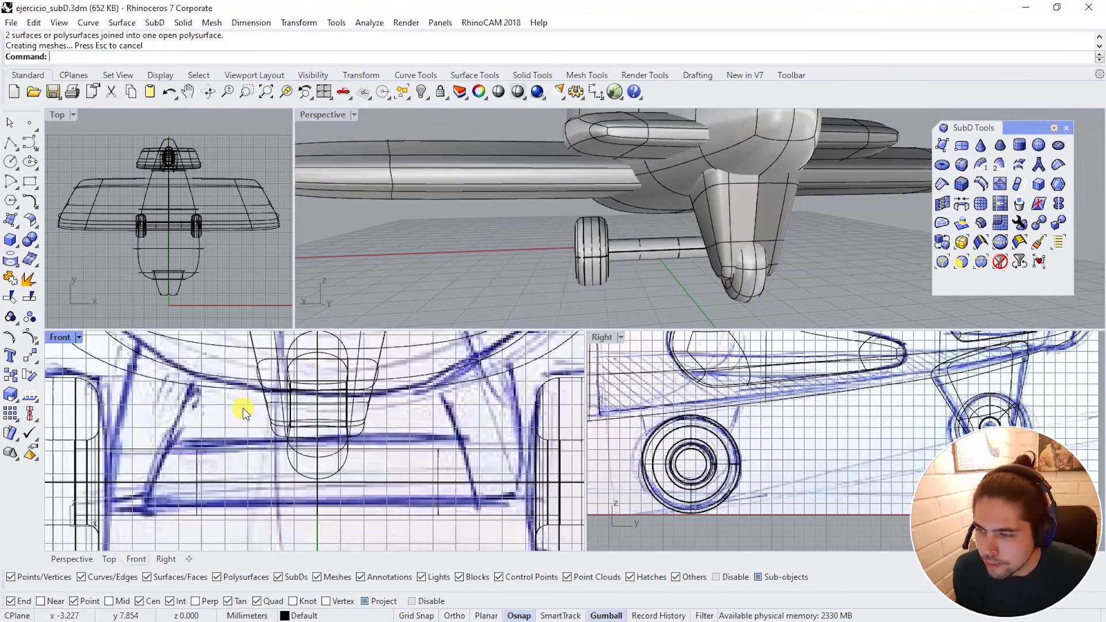
pyautogui.moveTo(243, 410); pyautogui.dragTo(284, 399, button='right')
pyautogui.scroll(2, 209, 389)
pyautogui.scroll(-4, 219, 395)
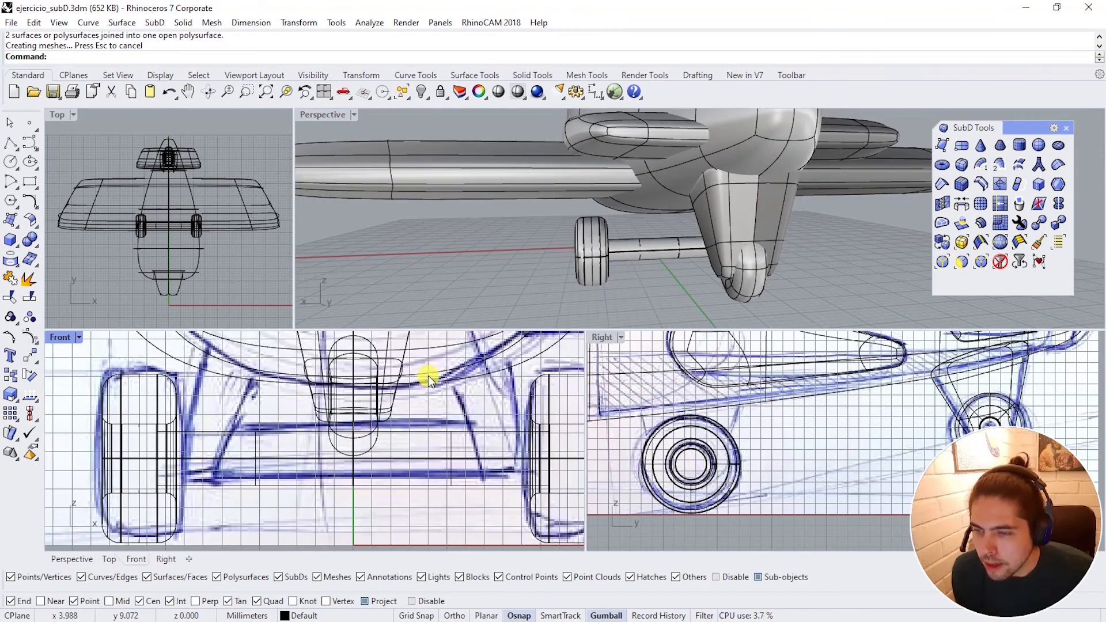
# Step: Turn off sub-object selection and make a copy of the whole tail-wheel strut in place
pyautogui.moveTo(702, 235); pyautogui.dragTo(667, 251, button='right')
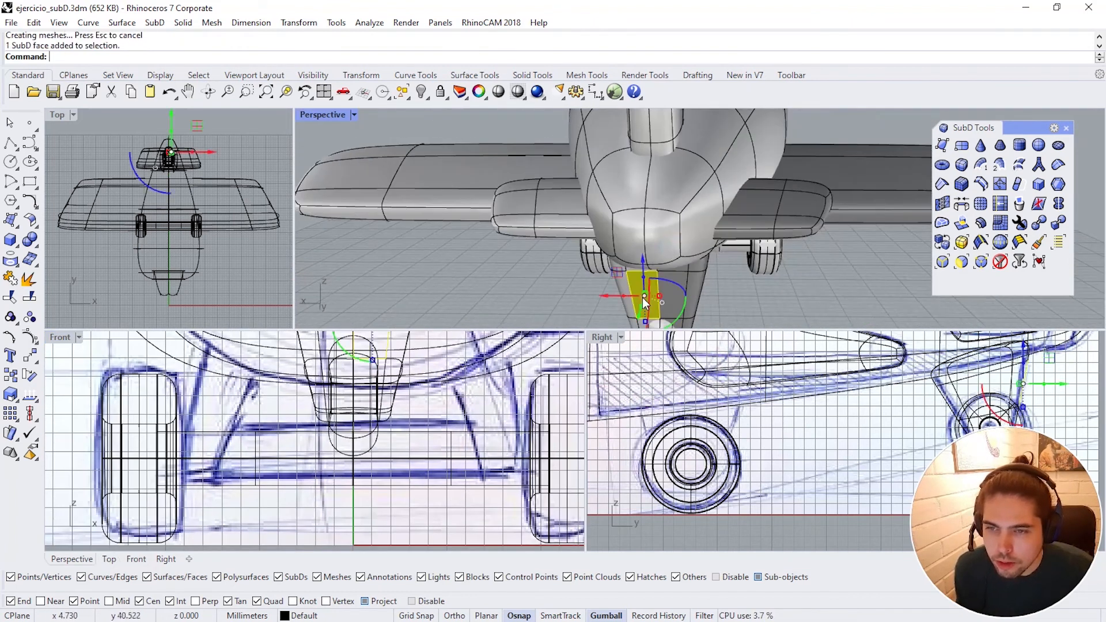
pyautogui.click(758, 577)
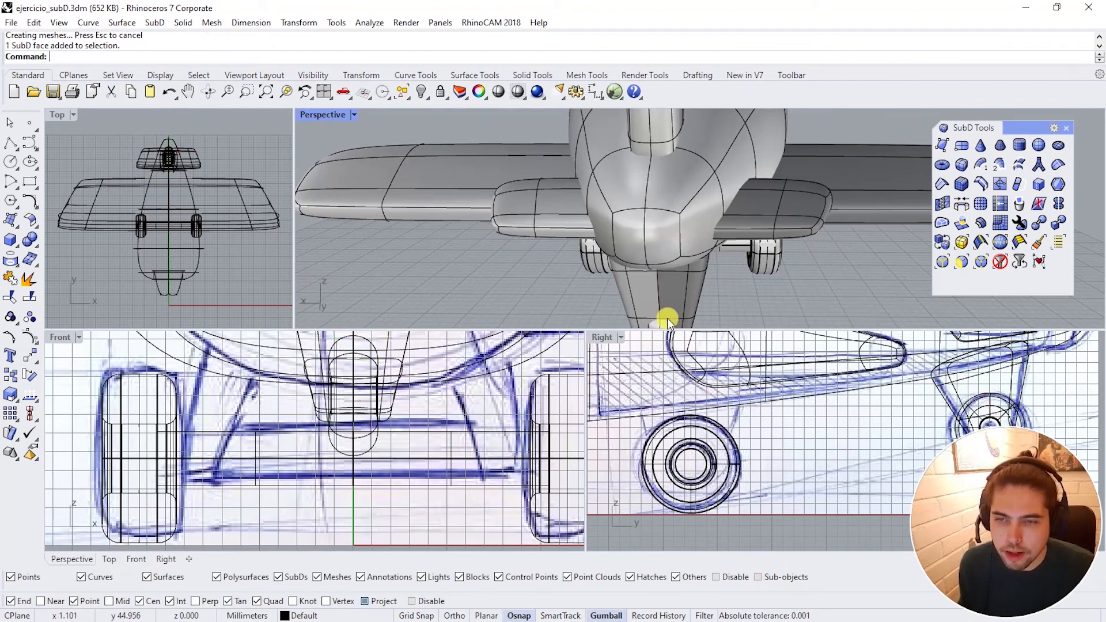
pyautogui.moveTo(667, 318); pyautogui.dragTo(748, 268, button='right')
pyautogui.click(735, 252)
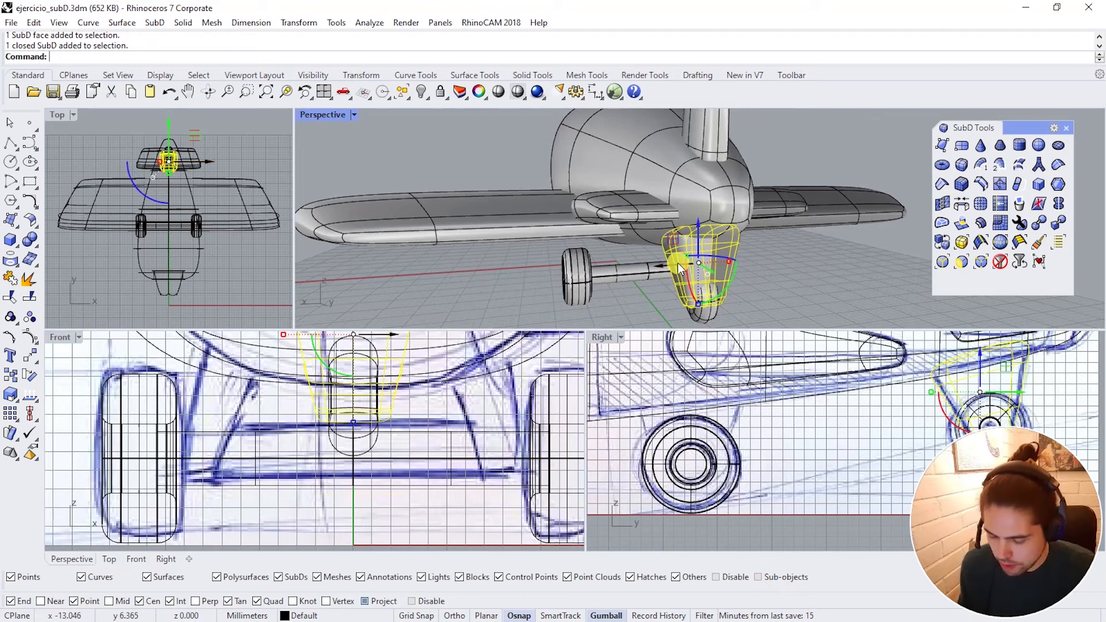
pyautogui.hotkey('ctrl', 'c')
pyautogui.hotkey('ctrl', 'v')
pyautogui.moveTo(656, 282); pyautogui.dragTo(761, 237, button='right')
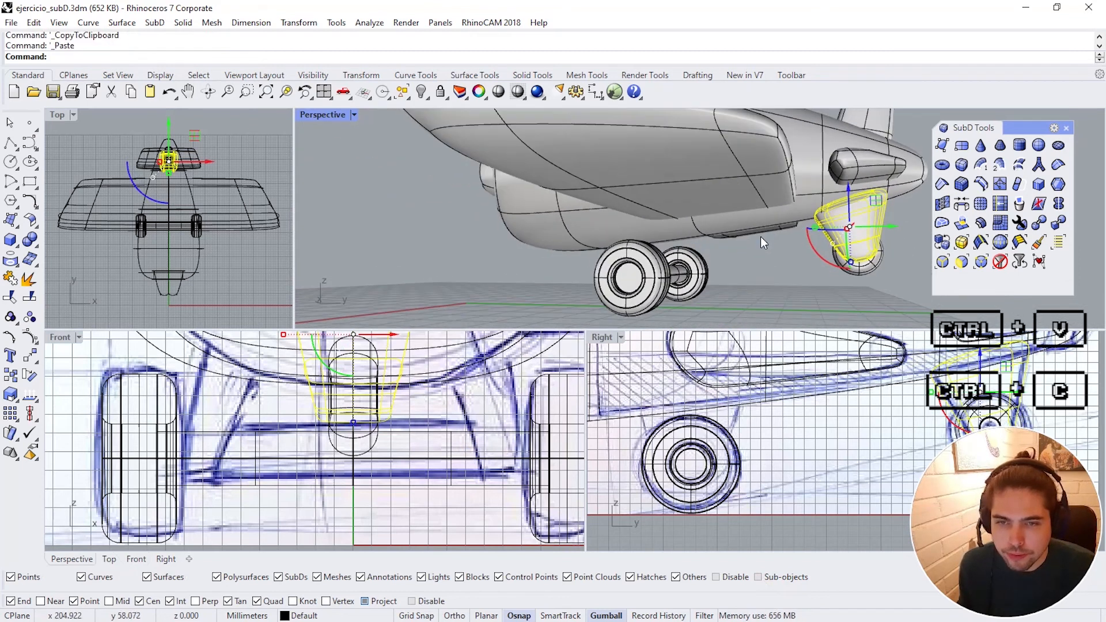
# Step: Move the strut copy forward to the front axle, lower it, and shift it sideways beside one front wheel
pyautogui.moveTo(893, 224); pyautogui.dragTo(686, 244)
pyautogui.moveTo(686, 244); pyautogui.dragTo(755, 235, button='right')
pyautogui.moveTo(708, 201); pyautogui.dragTo(709, 222)
pyautogui.scroll(-3, 709, 225)
pyautogui.scroll(-3, 460, 376)
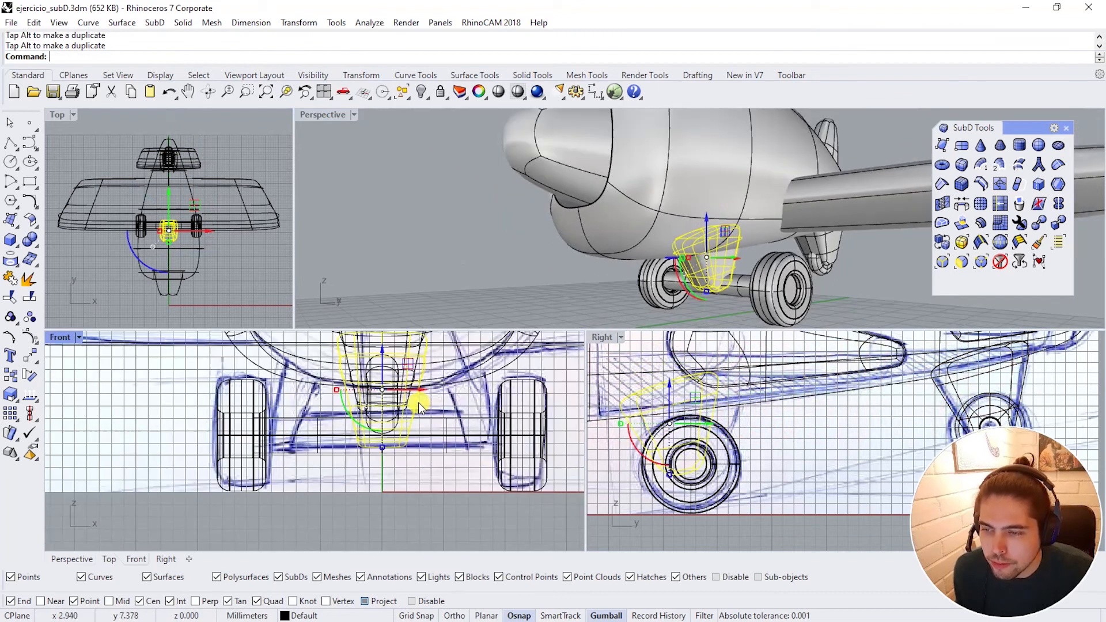
pyautogui.moveTo(421, 396); pyautogui.dragTo(328, 403)
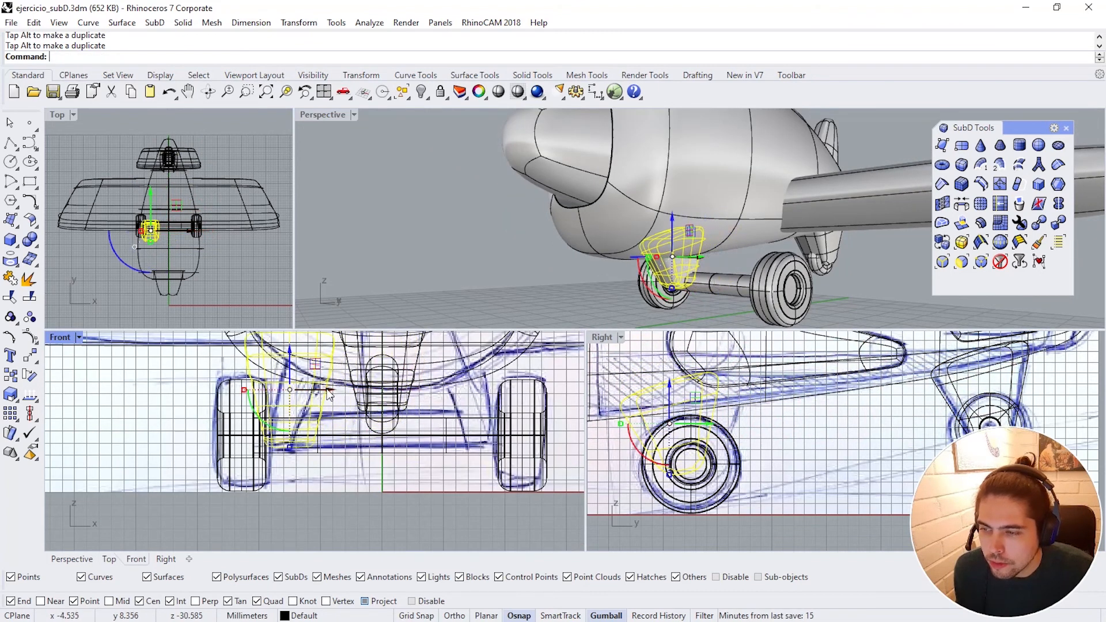
# Step: Tilt the strut copy in the front view to follow the sketched leg and shift it toward the sketch lines
pyautogui.moveTo(300, 406)
pyautogui.mouseDown(button='right')
pyautogui.moveTo(325, 473)
pyautogui.moveTo(352, 479)
pyautogui.moveTo(334, 479)
pyautogui.mouseUp(button='right')
pyautogui.scroll(3, 322, 470)
pyautogui.scroll(-2, 352, 479)
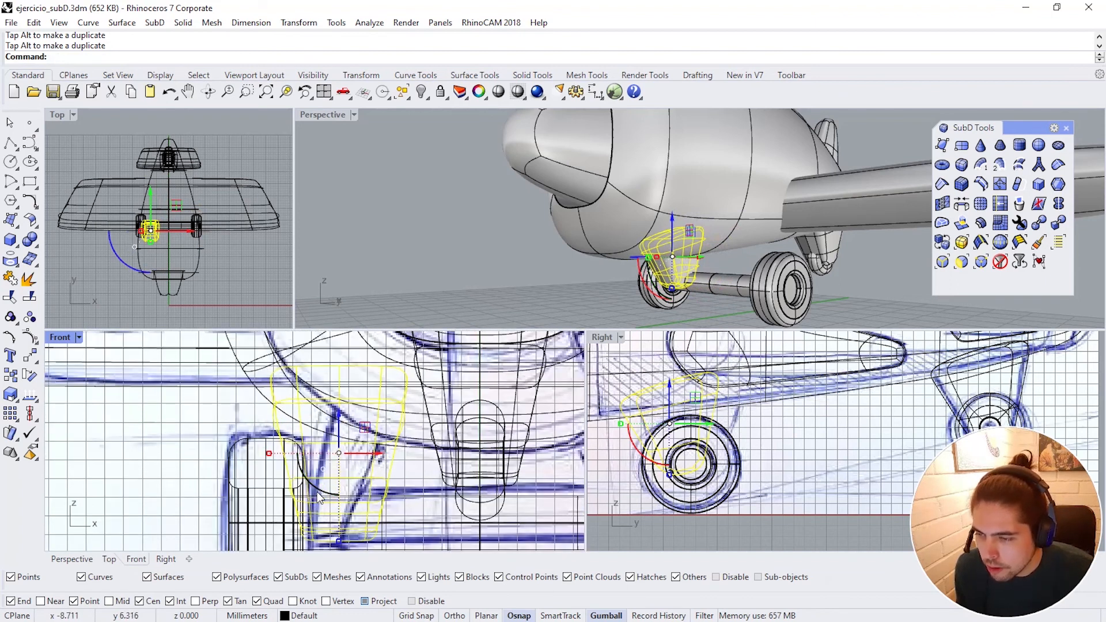
pyautogui.moveTo(319, 496); pyautogui.dragTo(307, 487)
pyautogui.scroll(2, 329, 488)
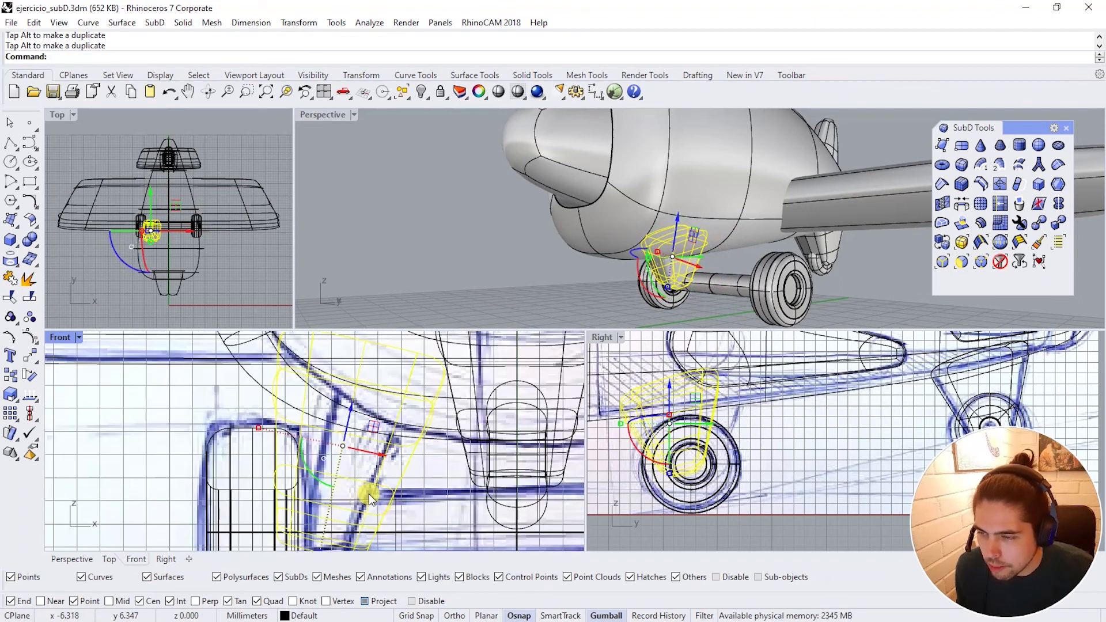
pyautogui.moveTo(369, 494); pyautogui.dragTo(334, 459, button='right')
pyautogui.moveTo(334, 419); pyautogui.dragTo(372, 428)
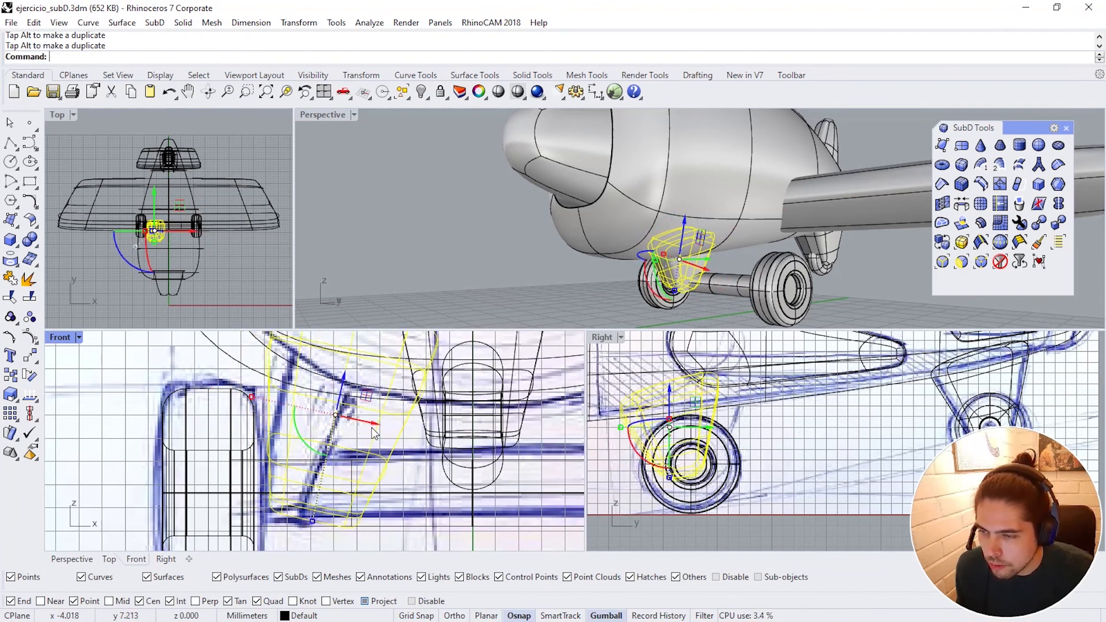
# Step: Narrow the strut copy across its width and nudge it to fit the leg outline in the front sketch
pyautogui.scroll(-2, 353, 453)
pyautogui.moveTo(352, 454); pyautogui.dragTo(360, 484, button='right')
pyautogui.moveTo(286, 437); pyautogui.dragTo(275, 434)
pyautogui.moveTo(363, 456); pyautogui.dragTo(358, 455)
pyautogui.moveTo(274, 439); pyautogui.dragTo(276, 439)
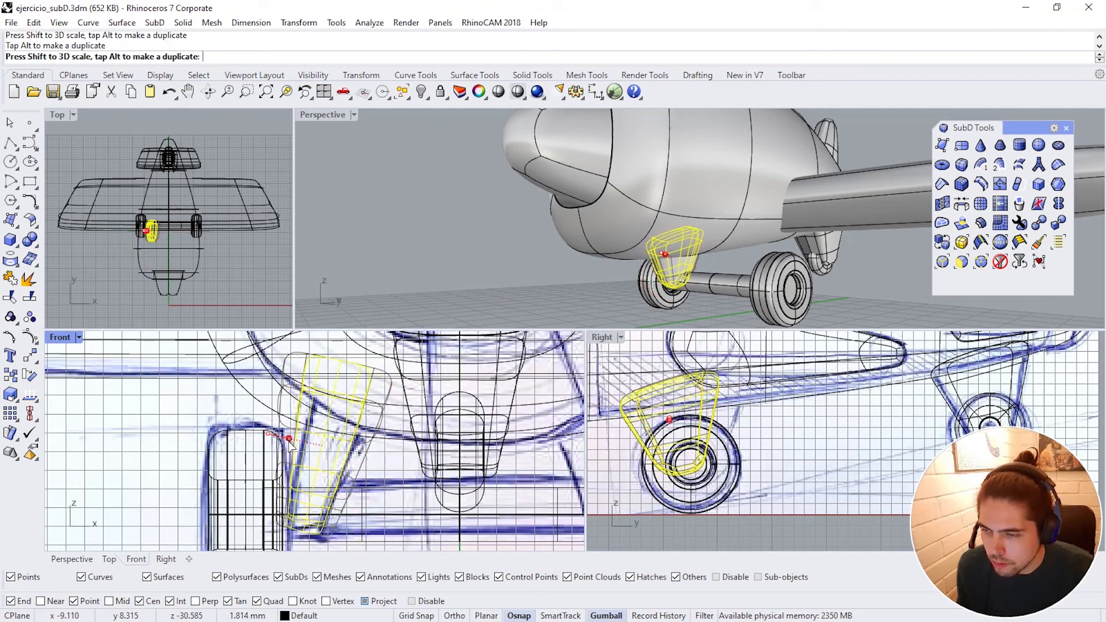
# Step: Undo the last Reflect operation and remove the reflection symmetry from the front strut copy
pyautogui.click(287, 93)
pyautogui.moveTo(668, 233); pyautogui.dragTo(732, 236, button='right')
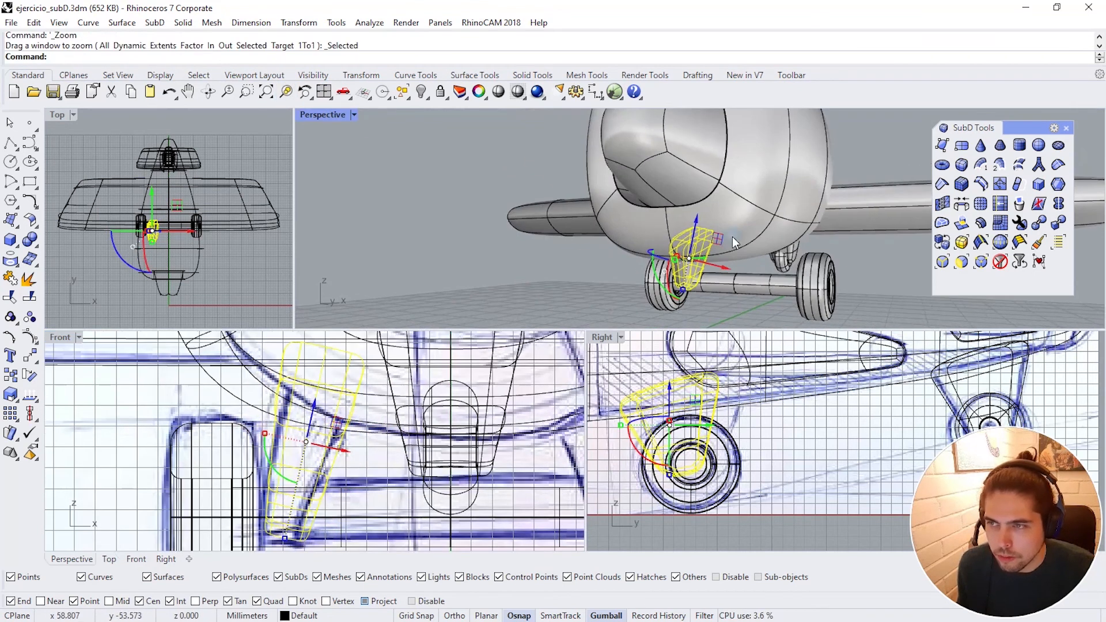
pyautogui.click(287, 93)
pyautogui.click(783, 248)
pyautogui.moveTo(773, 294); pyautogui.dragTo(744, 244, button='right')
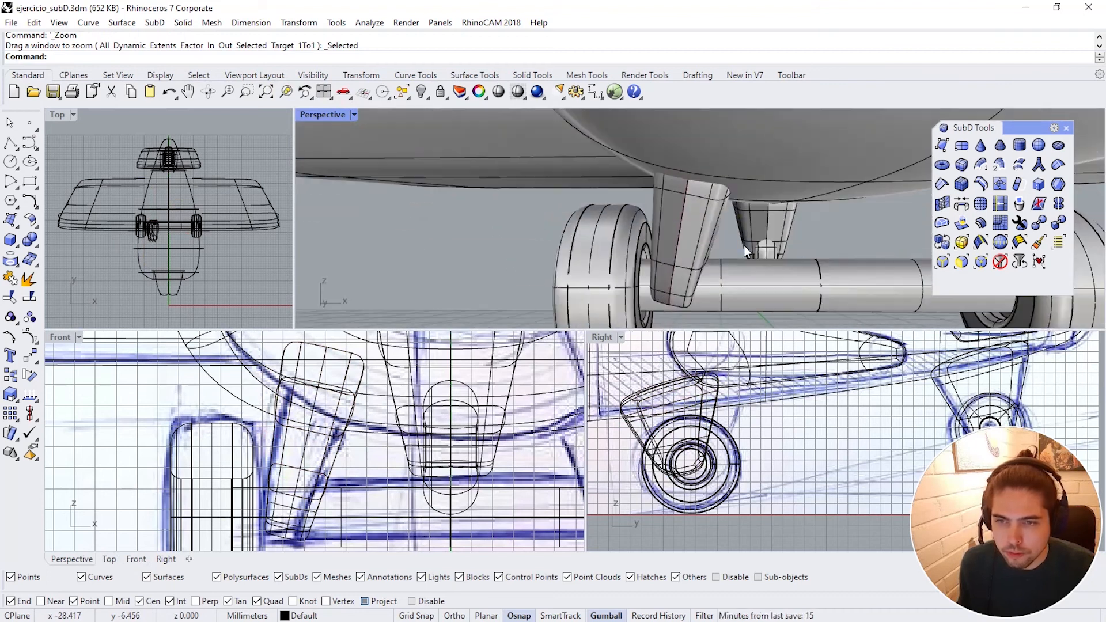
pyautogui.hotkey('ctrl', 'z')
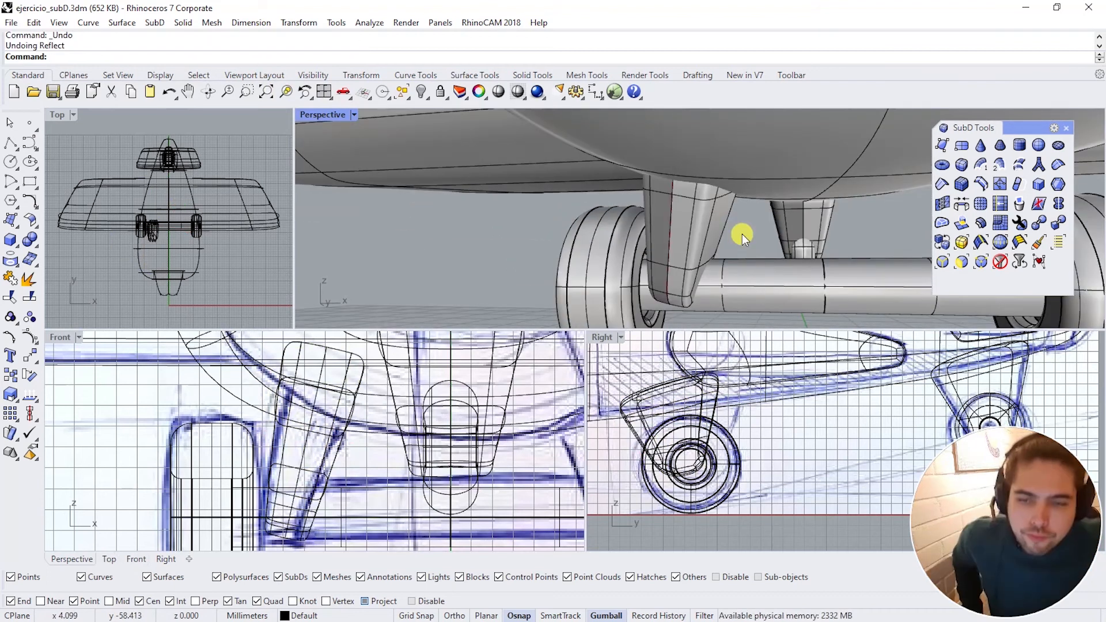
pyautogui.click(704, 223)
pyautogui.moveTo(845, 248); pyautogui.dragTo(714, 212, button='right')
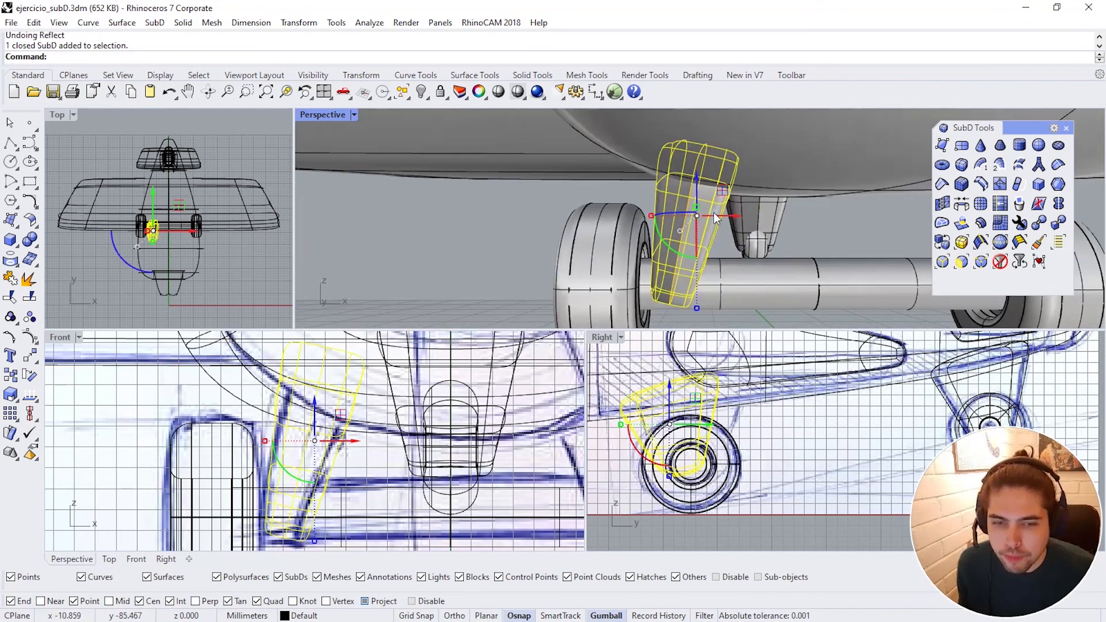
pyautogui.rightClick(1059, 206)
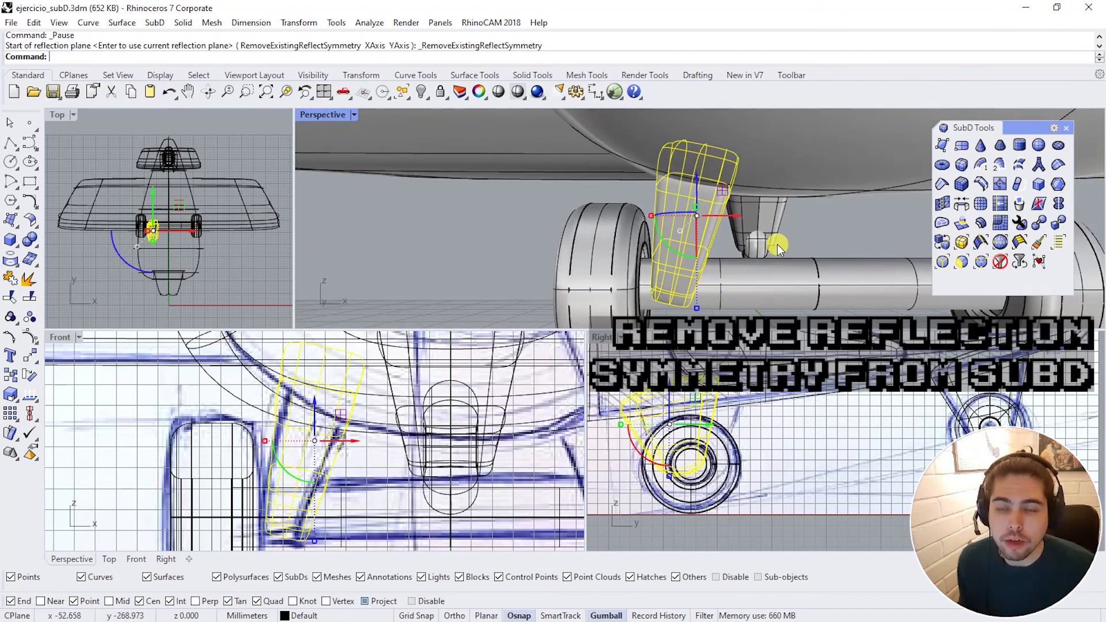
# Step: Switch the SubDs to flat display and focus on the front strut's lower end at the axle
pyautogui.moveTo(777, 244); pyautogui.dragTo(676, 205, button='right')
pyautogui.click(742, 231)
pyautogui.press('Tab')
pyautogui.click(679, 236)
pyautogui.scroll(4, 684, 248)
pyautogui.press('Escape')
pyautogui.scroll(10, 668, 196)
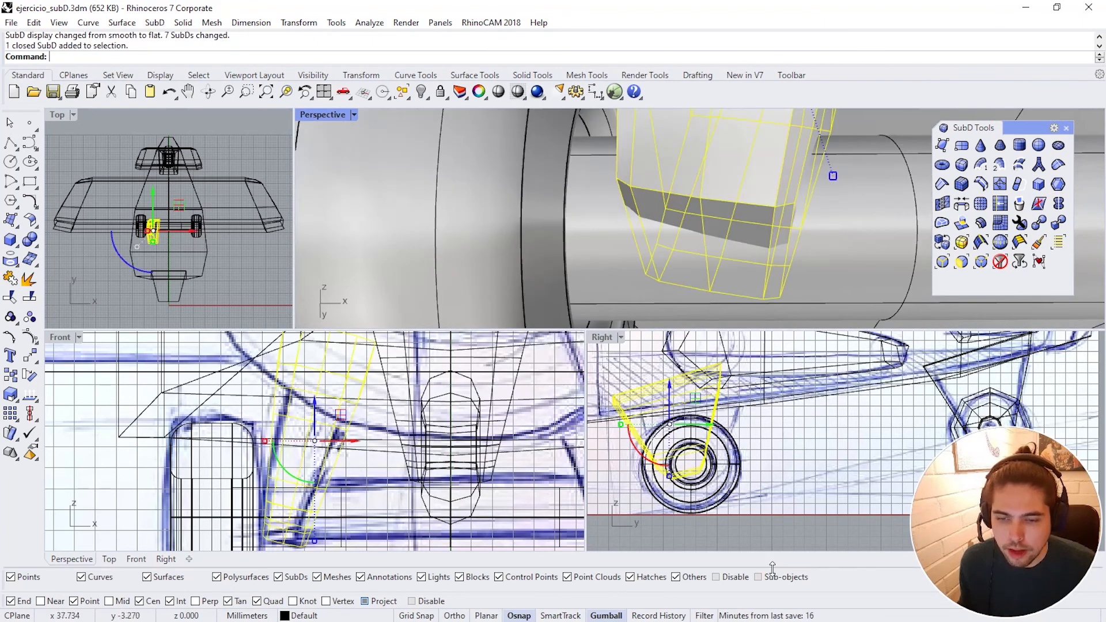
# Step: Lower the front strut's bottom faces around the axle with sub-object selection enabled, and restore the smooth display
pyautogui.keyDown('ctrl'); pyautogui.keyDown('shift'); pyautogui.click(634, 206); pyautogui.keyUp('shift'); pyautogui.keyUp('ctrl')
pyautogui.keyDown('ctrl'); pyautogui.keyDown('shift'); pyautogui.click(642, 214); pyautogui.keyUp('shift'); pyautogui.keyUp('ctrl')
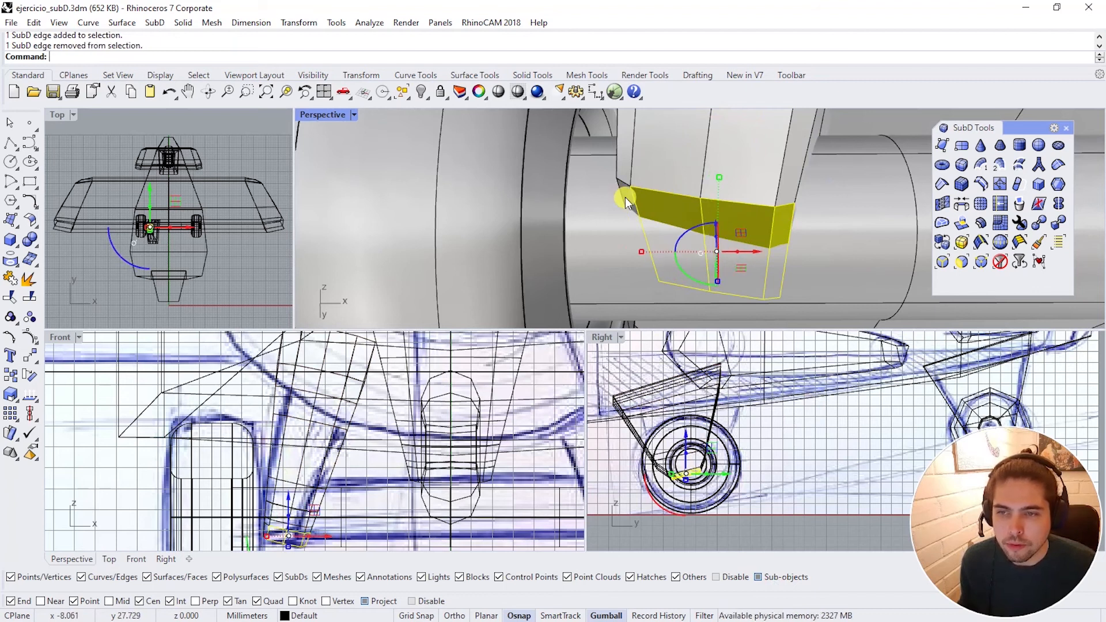
pyautogui.keyDown('ctrl'); pyautogui.keyDown('shift'); pyautogui.click(625, 197); pyautogui.keyUp('shift'); pyautogui.keyUp('ctrl')
pyautogui.scroll(4, 624, 194)
pyautogui.keyDown('ctrl'); pyautogui.keyDown('shift'); pyautogui.click(624, 194); pyautogui.keyUp('shift'); pyautogui.keyUp('ctrl')
pyautogui.scroll(-7, 624, 195)
pyautogui.moveTo(625, 195); pyautogui.dragTo(636, 225, button='right')
pyautogui.moveTo(651, 256); pyautogui.dragTo(655, 261)
pyautogui.scroll(-3, 657, 261)
pyautogui.moveTo(681, 213); pyautogui.dragTo(681, 244)
pyautogui.press('Tab')
pyautogui.moveTo(750, 256); pyautogui.dragTo(568, 230, button='right')
pyautogui.press('Tab')
pyautogui.press('Tab')
# Step: Select the face loop around the front strut, align the gumball to the object, and scale the loop slightly wider front to back
pyautogui.moveTo(728, 161); pyautogui.dragTo(719, 181, button='right')
pyautogui.keyDown('ctrl'); pyautogui.keyDown('shift'); pyautogui.click(702, 161); pyautogui.keyUp('shift'); pyautogui.keyUp('ctrl')
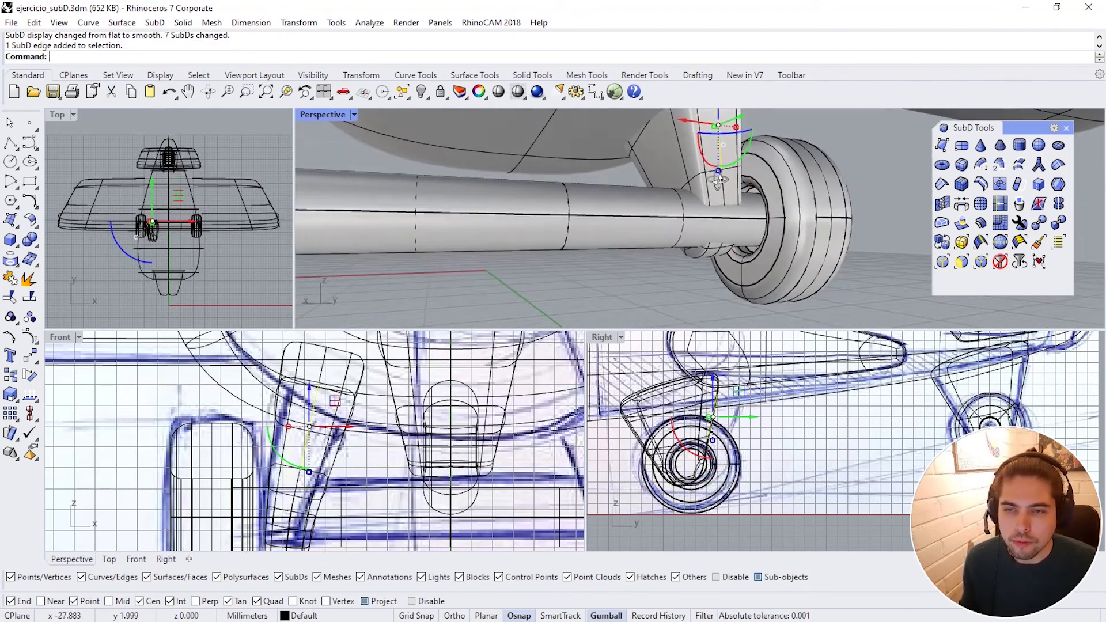
pyautogui.keyDown('ctrl'); pyautogui.keyDown('shift'); pyautogui.doubleClick(727, 183); pyautogui.keyUp('shift'); pyautogui.keyUp('ctrl')
pyautogui.moveTo(728, 141); pyautogui.dragTo(714, 190, button='right')
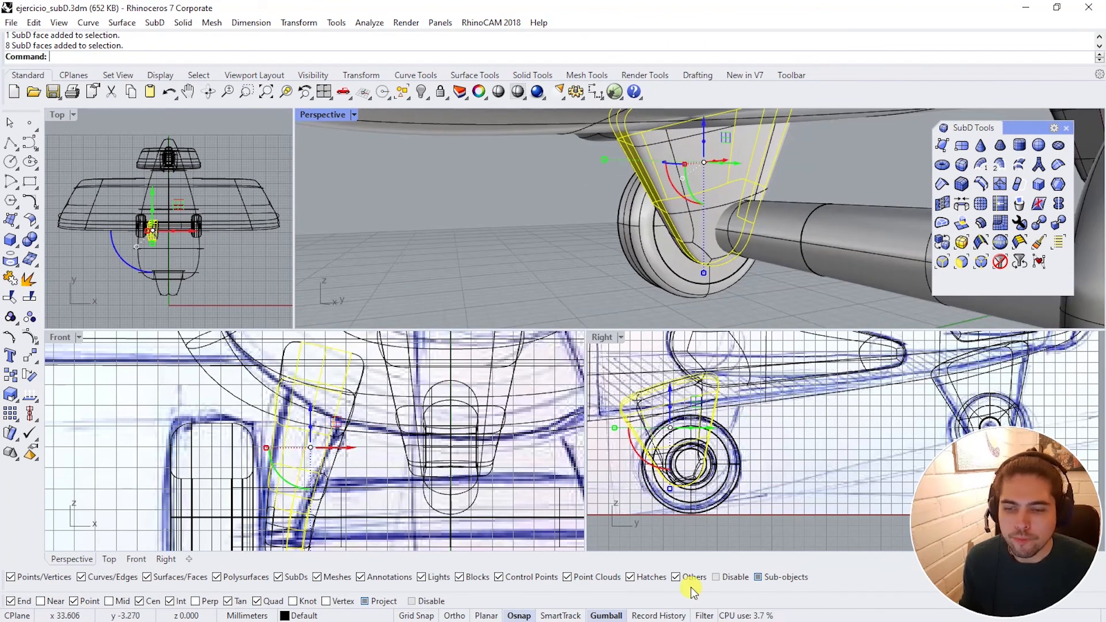
pyautogui.click(606, 615)
pyautogui.click(668, 491)
pyautogui.moveTo(692, 230); pyautogui.dragTo(624, 243, button='right')
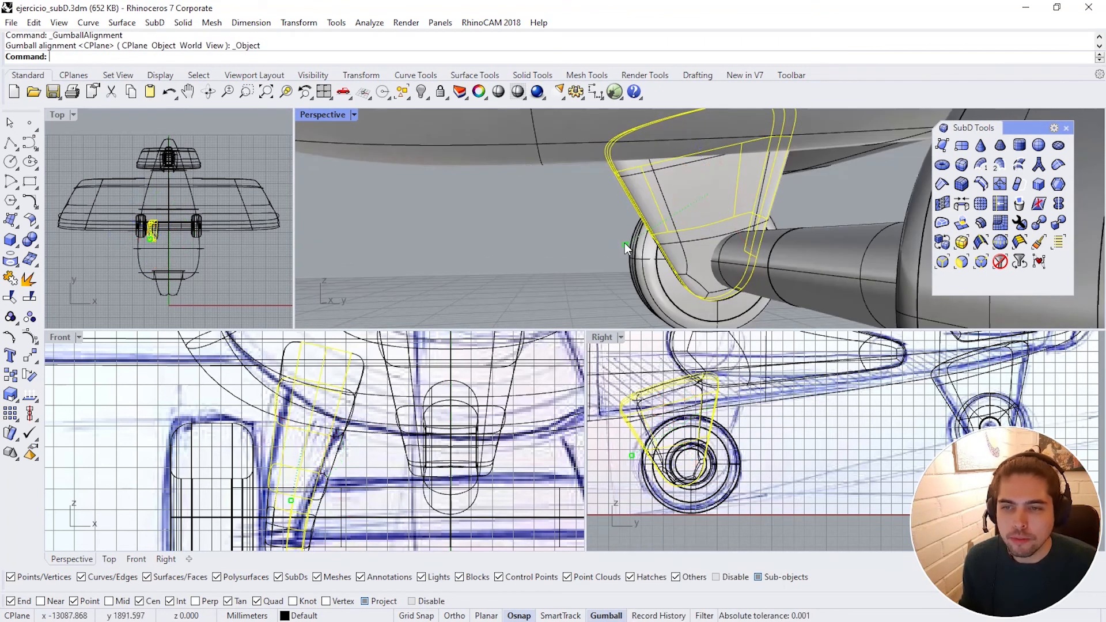
pyautogui.moveTo(624, 243); pyautogui.dragTo(616, 243)
# Step: Pull the front strut's lower rear edge slightly backward near the axle
pyautogui.moveTo(619, 243); pyautogui.dragTo(690, 217, button='right')
pyautogui.click(742, 251)
pyautogui.doubleClick(666, 197)
pyautogui.moveTo(666, 199); pyautogui.dragTo(759, 211, button='right')
pyautogui.click(721, 311)
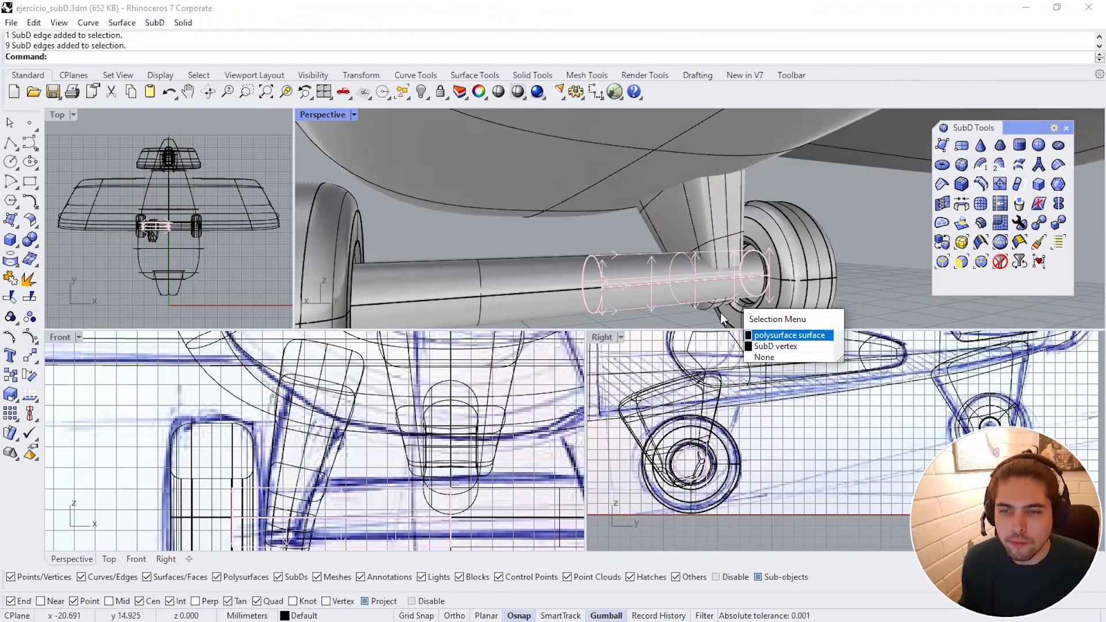
pyautogui.click(721, 313)
pyautogui.moveTo(721, 312); pyautogui.dragTo(704, 285, button='right')
pyautogui.scroll(8, 710, 288)
pyautogui.click(726, 303)
pyautogui.moveTo(738, 150); pyautogui.dragTo(771, 242, button='right')
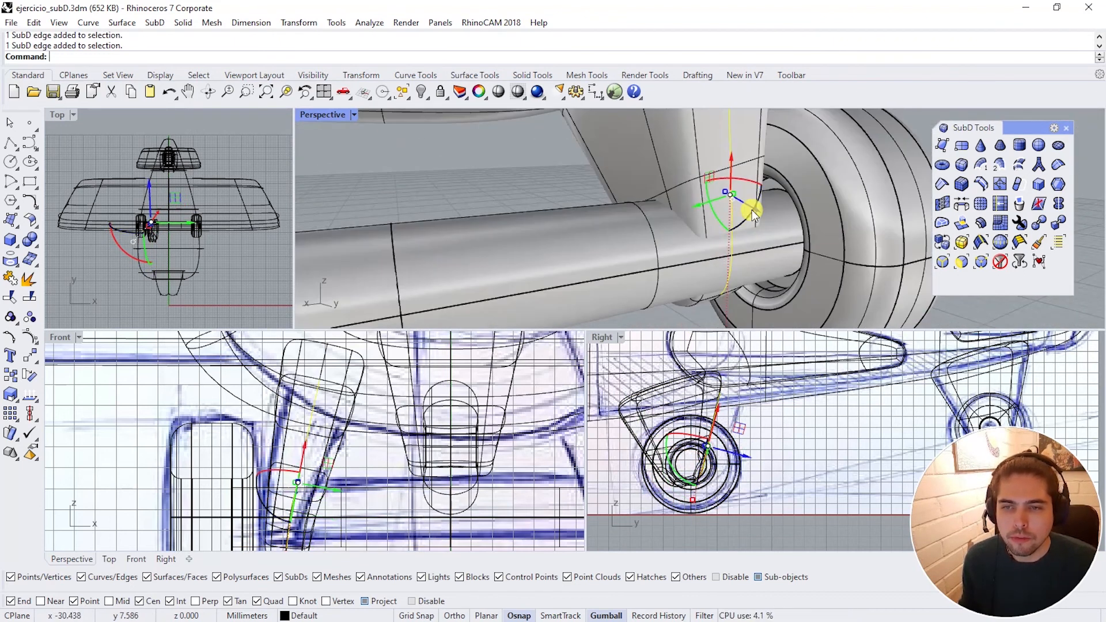
pyautogui.moveTo(750, 210); pyautogui.dragTo(759, 214)
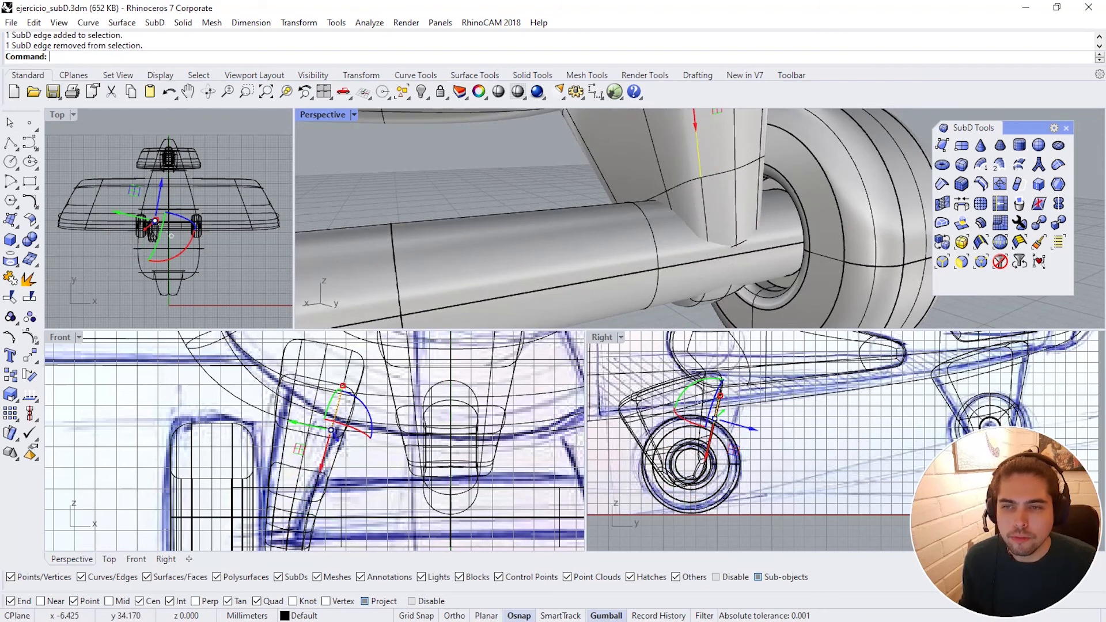
# Step: Select the edges down the front strut's inner rear side, align the gumball to the CPlane, and move them slightly rearward
pyautogui.click(704, 286)
pyautogui.moveTo(702, 268); pyautogui.dragTo(707, 245, button='right')
pyautogui.click(702, 286)
pyautogui.click(709, 254)
pyautogui.keyDown('shift'); pyautogui.click(711, 135); pyautogui.keyUp('shift')
pyautogui.moveTo(711, 135); pyautogui.dragTo(729, 185, button='right')
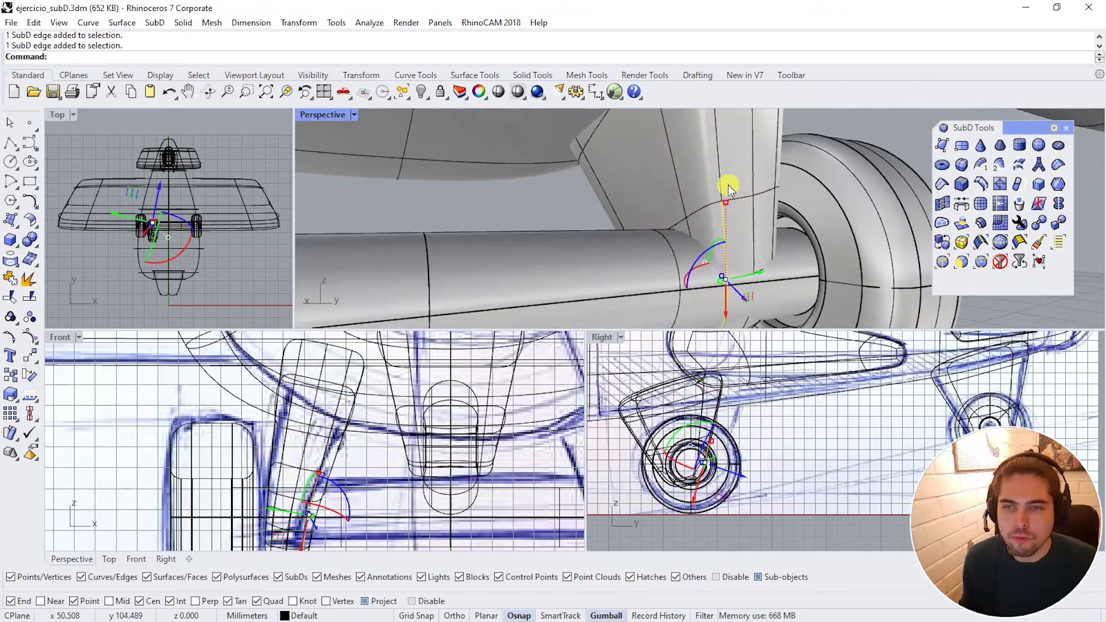
pyautogui.keyDown('shift'); pyautogui.click(723, 181); pyautogui.keyUp('shift')
pyautogui.scroll(-6, 713, 167)
pyautogui.scroll(3, 725, 205)
pyautogui.rightClick(618, 617)
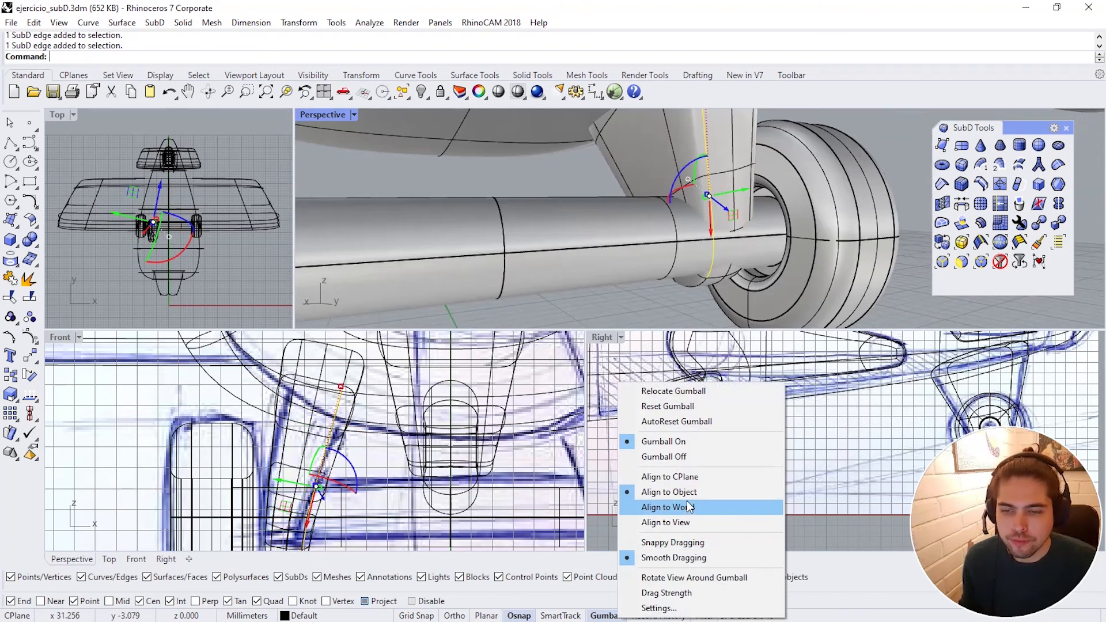
pyautogui.click(675, 477)
pyautogui.moveTo(657, 225); pyautogui.dragTo(749, 202, button='right')
pyautogui.moveTo(778, 207); pyautogui.dragTo(783, 204)
# Step: Select the edges down the front strut's outer rear side, next to the wheel, and move them slightly rearward
pyautogui.moveTo(823, 258); pyautogui.dragTo(717, 231, button='right')
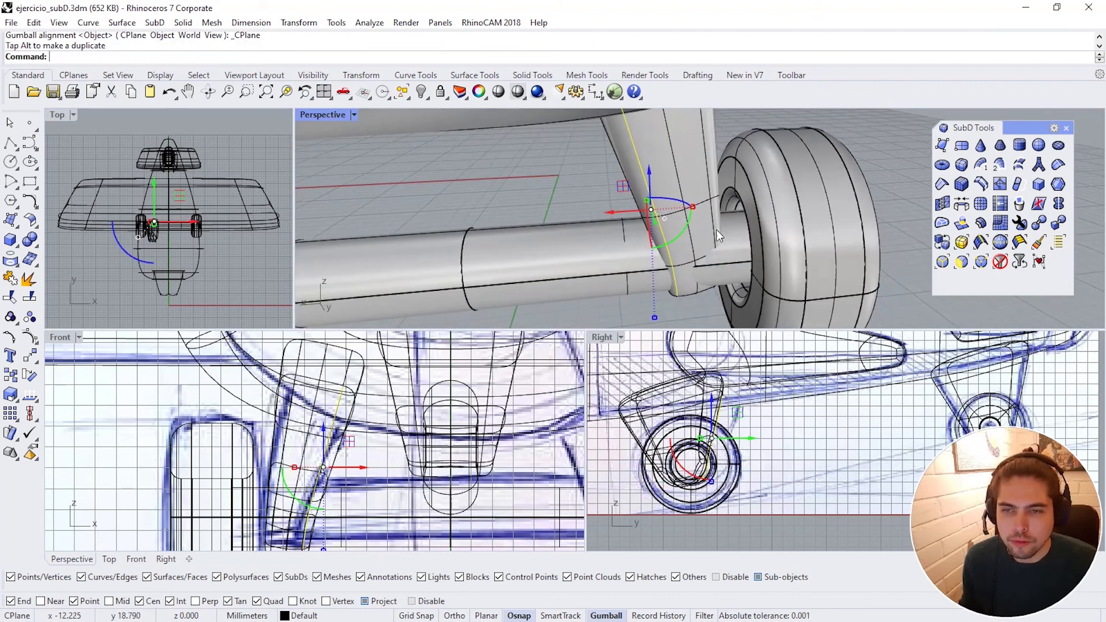
pyautogui.keyDown('ctrl'); pyautogui.keyDown('shift'); pyautogui.click(724, 271); pyautogui.keyUp('shift'); pyautogui.keyUp('ctrl')
pyautogui.keyDown('ctrl'); pyautogui.keyDown('shift'); pyautogui.click(728, 261); pyautogui.keyUp('shift'); pyautogui.keyUp('ctrl')
pyautogui.moveTo(689, 304); pyautogui.dragTo(717, 282, button='right')
pyautogui.keyDown('ctrl'); pyautogui.keyDown('shift'); pyautogui.click(746, 262); pyautogui.keyUp('shift'); pyautogui.keyUp('ctrl')
pyautogui.click(692, 314)
pyautogui.scroll(5, 707, 277)
pyautogui.keyDown('ctrl'); pyautogui.keyDown('shift'); pyautogui.click(729, 222); pyautogui.keyUp('shift'); pyautogui.keyUp('ctrl')
pyautogui.keyDown('ctrl'); pyautogui.keyDown('shift'); pyautogui.click(718, 140); pyautogui.keyUp('shift'); pyautogui.keyUp('ctrl')
pyautogui.moveTo(719, 143); pyautogui.dragTo(721, 270, button='right')
pyautogui.keyDown('ctrl'); pyautogui.keyDown('shift'); pyautogui.click(722, 270); pyautogui.keyUp('shift'); pyautogui.keyUp('ctrl')
pyautogui.scroll(-5, 721, 270)
pyautogui.keyDown('ctrl'); pyautogui.keyDown('shift'); pyautogui.click(700, 157); pyautogui.keyUp('shift'); pyautogui.keyUp('ctrl')
pyautogui.moveTo(700, 157); pyautogui.dragTo(680, 217, button='right')
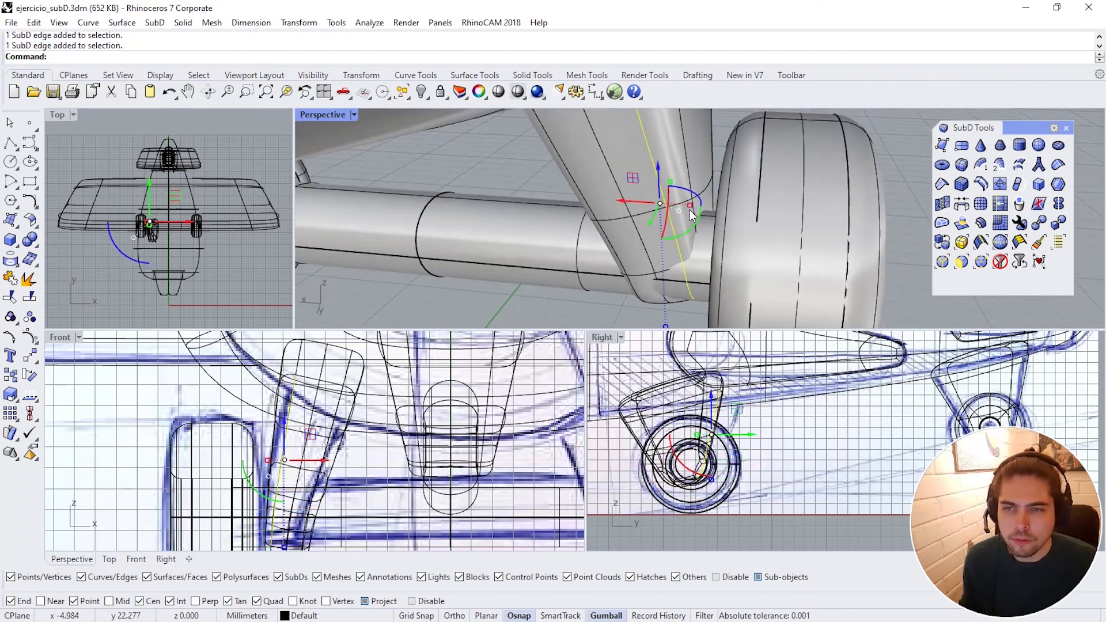
pyautogui.moveTo(653, 225); pyautogui.dragTo(650, 233)
# Step: Select the upper faces on the front strut's inner side and move them slightly toward the airplane's centerline
pyautogui.moveTo(650, 233); pyautogui.dragTo(749, 256, button='right')
pyautogui.click(902, 282)
pyautogui.moveTo(901, 282); pyautogui.dragTo(856, 175, button='right')
pyautogui.keyDown('ctrl'); pyautogui.keyDown('shift'); pyautogui.click(615, 207); pyautogui.keyUp('shift'); pyautogui.keyUp('ctrl')
pyautogui.press('Escape')
pyautogui.keyDown('ctrl'); pyautogui.keyDown('shift'); pyautogui.click(592, 189); pyautogui.keyUp('shift'); pyautogui.keyUp('ctrl')
pyautogui.keyDown('ctrl'); pyautogui.keyDown('shift'); pyautogui.click(606, 205); pyautogui.keyUp('shift'); pyautogui.keyUp('ctrl')
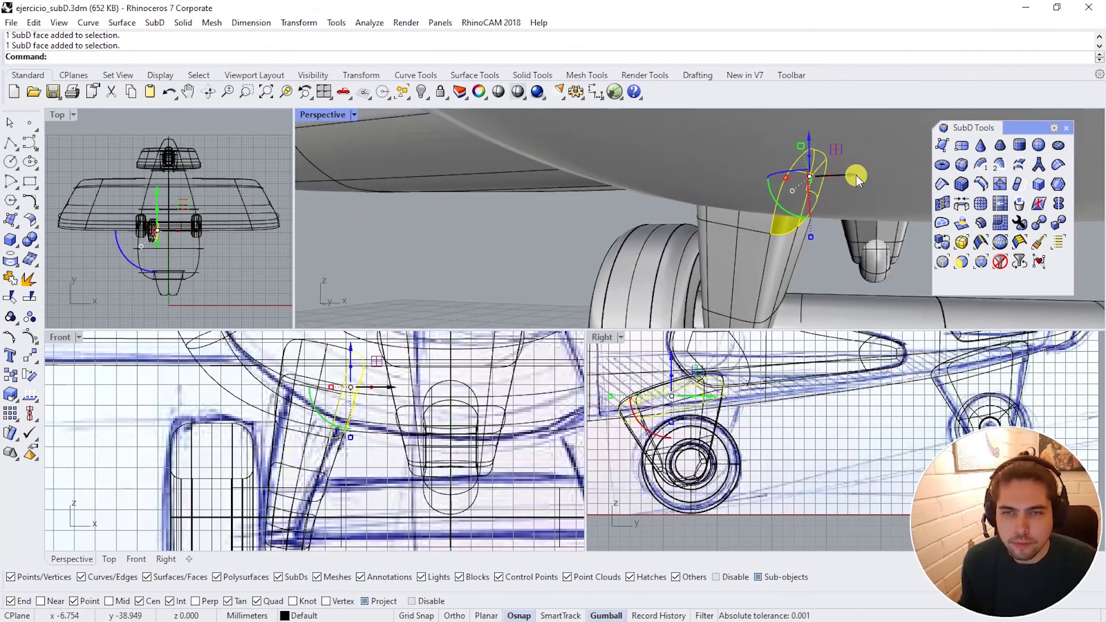
pyautogui.moveTo(856, 175); pyautogui.dragTo(866, 175)
# Step: Select the faces down the front strut's inner side and adjust their sideways position slightly in the Front view
pyautogui.moveTo(867, 175); pyautogui.dragTo(804, 242, button='right')
pyautogui.keyDown('ctrl'); pyautogui.keyDown('shift'); pyautogui.click(804, 244); pyautogui.keyUp('shift'); pyautogui.keyUp('ctrl')
pyautogui.keyDown('ctrl'); pyautogui.keyDown('shift'); pyautogui.click(777, 209); pyautogui.keyUp('shift'); pyautogui.keyUp('ctrl')
pyautogui.keyDown('ctrl'); pyautogui.keyDown('shift'); pyautogui.click(783, 175); pyautogui.keyUp('shift'); pyautogui.keyUp('ctrl')
pyautogui.moveTo(783, 175); pyautogui.dragTo(719, 217, button='right')
pyautogui.keyDown('ctrl'); pyautogui.keyDown('shift'); pyautogui.click(758, 185); pyautogui.keyUp('shift'); pyautogui.keyUp('ctrl')
pyautogui.keyDown('ctrl'); pyautogui.keyDown('shift'); pyautogui.click(718, 216); pyautogui.keyUp('shift'); pyautogui.keyUp('ctrl')
pyautogui.keyDown('ctrl'); pyautogui.keyDown('shift'); pyautogui.click(833, 172); pyautogui.keyUp('shift'); pyautogui.keyUp('ctrl')
pyautogui.moveTo(833, 171); pyautogui.dragTo(957, 138, button='right')
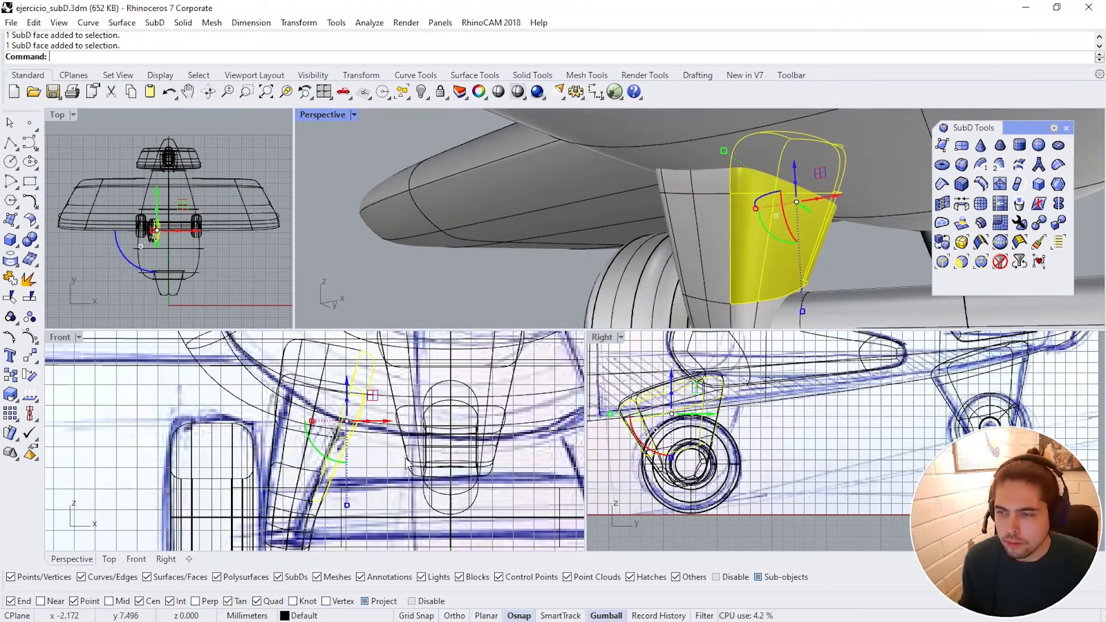
pyautogui.moveTo(406, 460); pyautogui.dragTo(402, 439, button='right')
pyautogui.moveTo(311, 421); pyautogui.dragTo(311, 420)
# Step: Select only the uppermost faces on the front strut's inner side and nudge them slightly sideways to refine the strut's top
pyautogui.keyDown('ctrl'); pyautogui.keyDown('shift'); pyautogui.click(781, 180); pyautogui.keyUp('shift'); pyautogui.keyUp('ctrl')
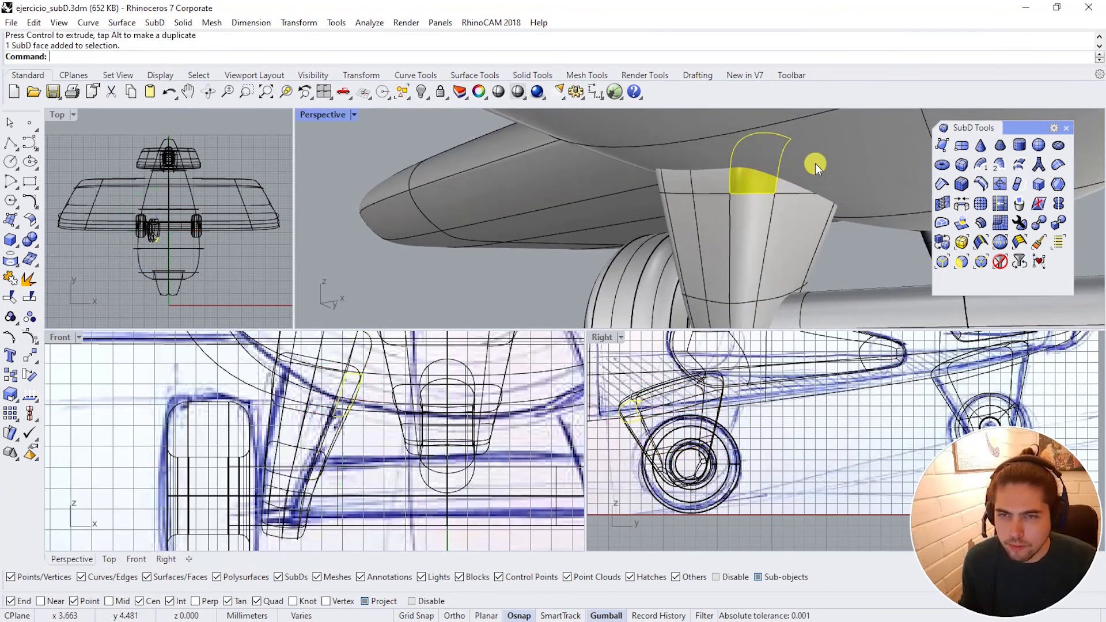
pyautogui.moveTo(814, 164); pyautogui.dragTo(794, 166, button='right')
pyautogui.keyDown('ctrl'); pyautogui.keyDown('shift'); pyautogui.click(794, 165); pyautogui.keyUp('shift'); pyautogui.keyUp('ctrl')
pyautogui.keyDown('ctrl'); pyautogui.keyDown('shift'); pyautogui.click(842, 186); pyautogui.keyUp('shift'); pyautogui.keyUp('ctrl')
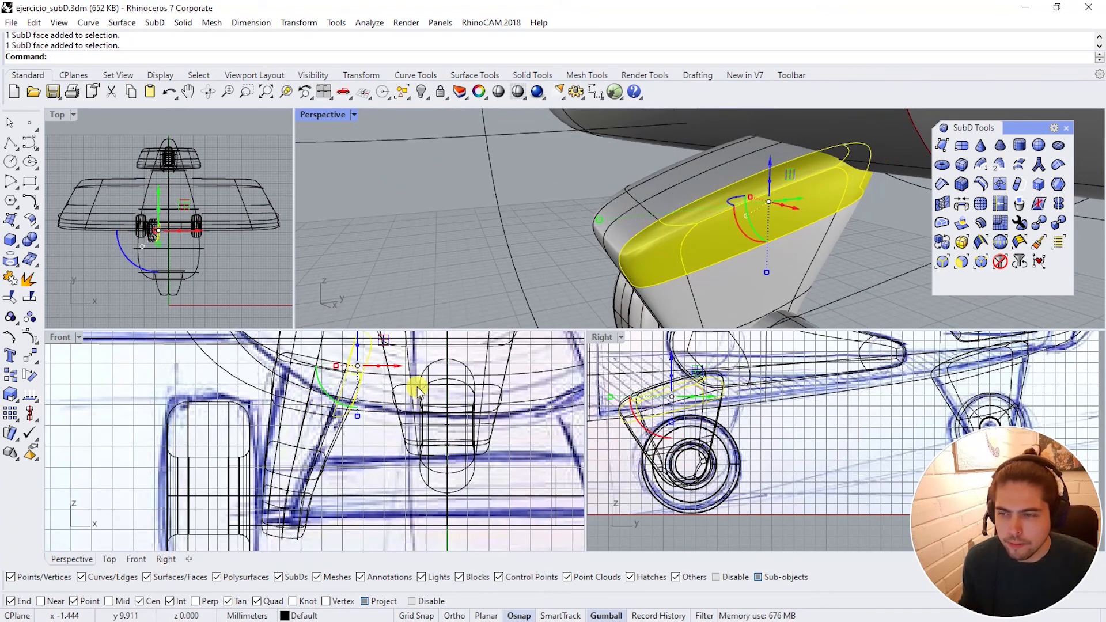
pyautogui.moveTo(418, 393); pyautogui.dragTo(322, 377)
# Step: Adjust the front strut's lower inner corner, changing the gumball alignment and moving the corner slightly toward the airplane's centerline
pyautogui.moveTo(728, 239); pyautogui.dragTo(780, 237, button='right')
pyautogui.keyDown('ctrl'); pyautogui.keyDown('shift'); pyautogui.click(773, 242); pyautogui.keyUp('shift'); pyautogui.keyUp('ctrl')
pyautogui.moveTo(773, 242); pyautogui.dragTo(776, 246)
pyautogui.moveTo(776, 247); pyautogui.dragTo(736, 248, button='right')
pyautogui.click(710, 272)
pyautogui.press('Tab')
pyautogui.scroll(4, 745, 271)
pyautogui.press('Escape')
pyautogui.rightClick(608, 616)
pyautogui.click(663, 504)
pyautogui.moveTo(736, 243); pyautogui.dragTo(743, 244)
pyautogui.press('Tab')
# Step: In flat SubD display, move three vertices on the front strut's lower wheel side slightly inward, away from the wheel
pyautogui.moveTo(780, 291); pyautogui.dragTo(980, 253, button='right')
pyautogui.press('Tab')
pyautogui.scroll(4, 727, 218)
pyautogui.moveTo(727, 218); pyautogui.dragTo(658, 187, button='right')
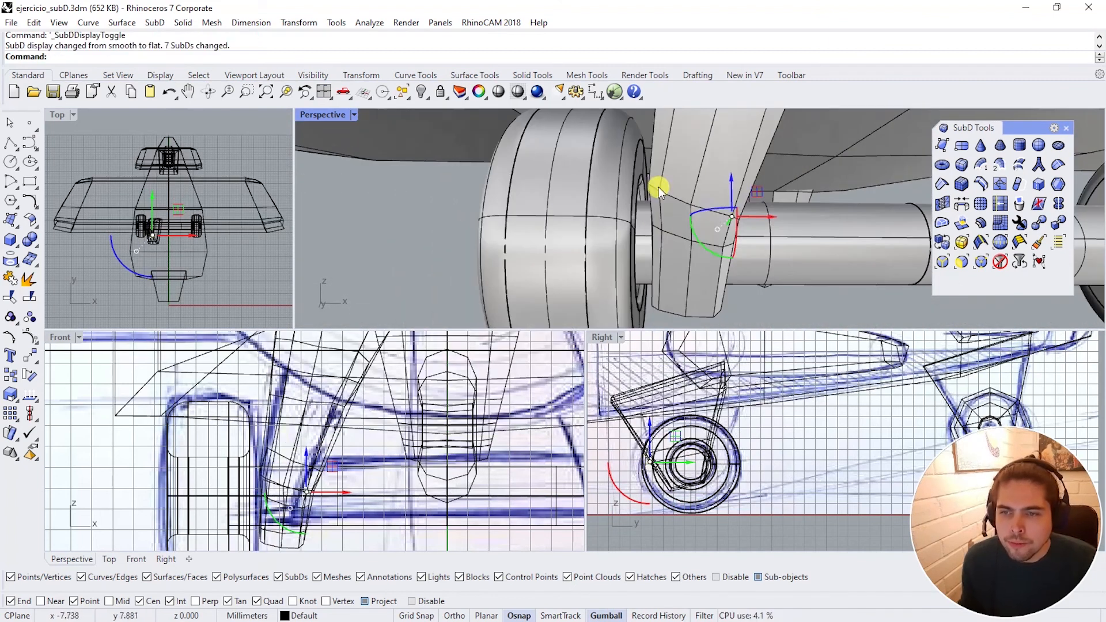
pyautogui.scroll(5, 656, 181)
pyautogui.click(656, 179)
pyautogui.moveTo(691, 180); pyautogui.dragTo(697, 179)
pyautogui.moveTo(697, 179); pyautogui.dragTo(680, 245, button='right')
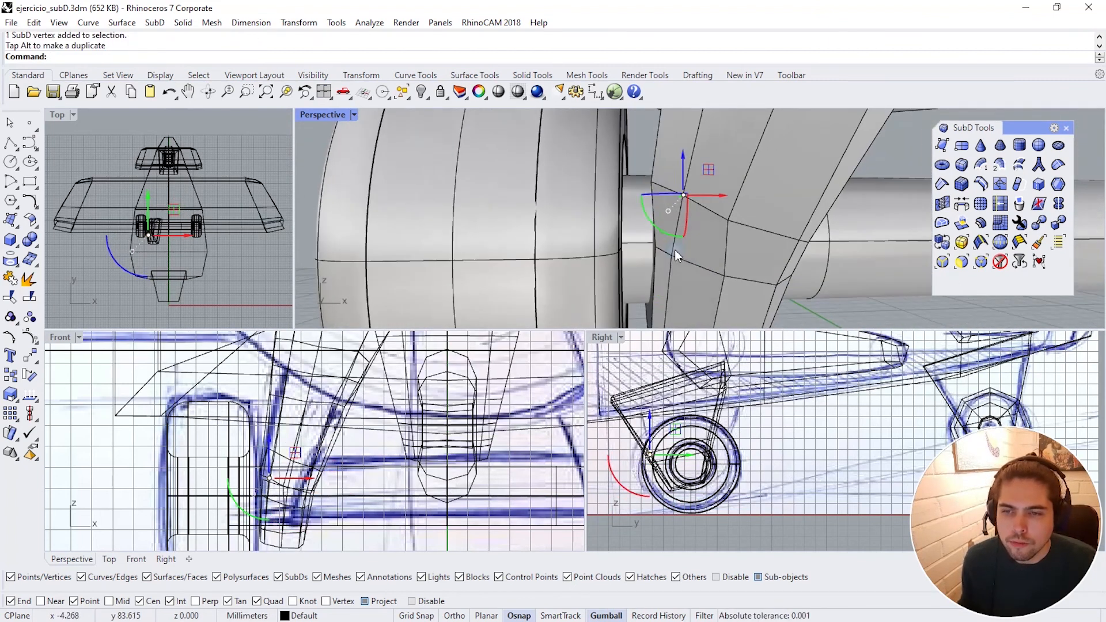
pyautogui.click(676, 250)
pyautogui.moveTo(710, 254); pyautogui.dragTo(716, 255)
pyautogui.moveTo(715, 256); pyautogui.dragTo(697, 242, button='right')
pyautogui.click(645, 222)
pyautogui.moveTo(680, 220); pyautogui.dragTo(694, 219)
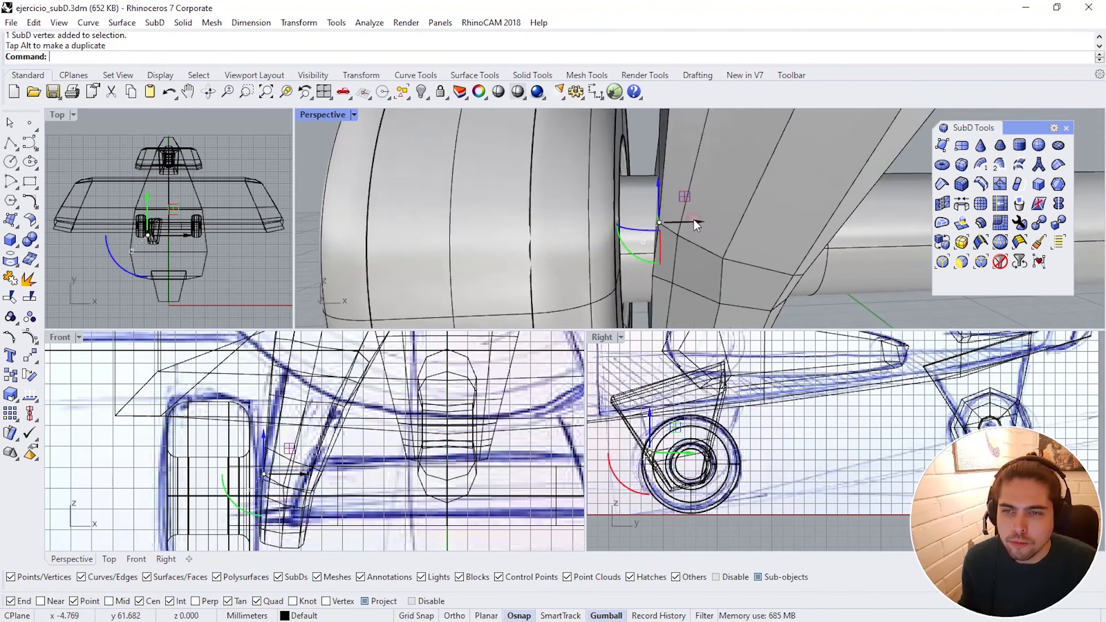
# Step: Select the front strut's edge beside the wheel, just above the axle joint, and nudge it slightly sideways
pyautogui.scroll(-5, 693, 220)
pyautogui.moveTo(693, 220); pyautogui.dragTo(704, 190, button='right')
pyautogui.click(697, 257)
pyautogui.click(680, 184)
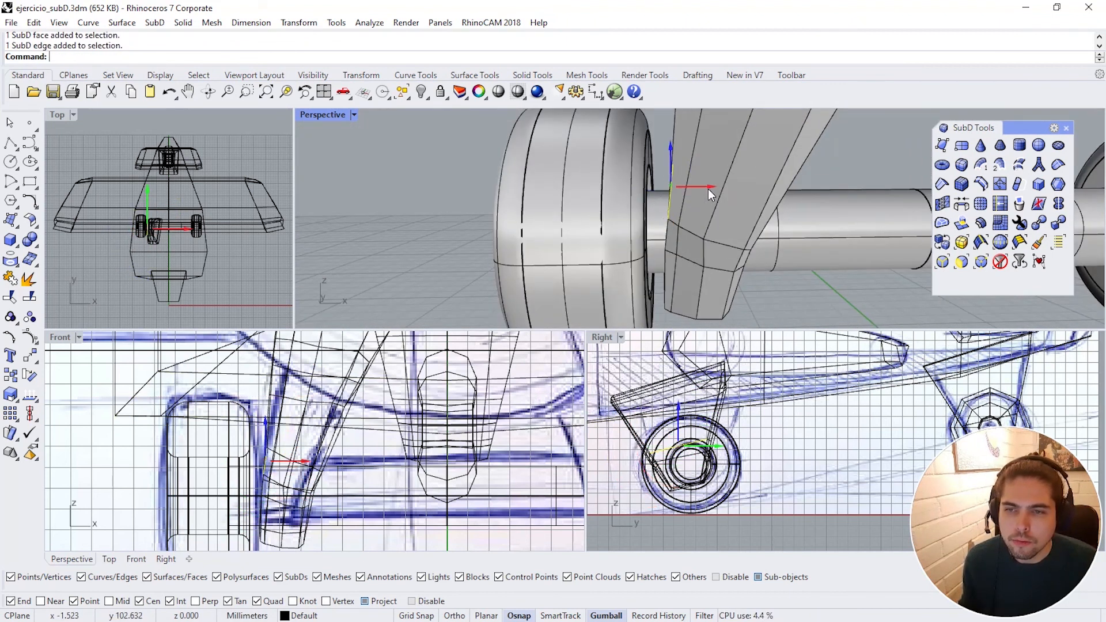
pyautogui.moveTo(709, 189); pyautogui.dragTo(706, 188)
# Step: Move a single vertex near the front strut's axle joint slightly toward the centerline, comparing flat and smooth SubD display
pyautogui.scroll(5, 705, 188)
pyautogui.moveTo(705, 188)
pyautogui.mouseDown(button='right')
pyautogui.moveTo(694, 176)
pyautogui.moveTo(705, 199)
pyautogui.moveTo(715, 185)
pyautogui.mouseUp(button='right')
pyautogui.scroll(-5, 706, 199)
pyautogui.press('Tab')
pyautogui.press('Tab')
pyautogui.click(714, 185)
pyautogui.moveTo(749, 186); pyautogui.dragTo(756, 187)
pyautogui.press('Tab')
pyautogui.press('Tab')
# Step: Move the vertices on the front strut's lower inner side, next to the axle, slightly rearward
pyautogui.moveTo(756, 227); pyautogui.dragTo(656, 259, button='right')
pyautogui.click(710, 220)
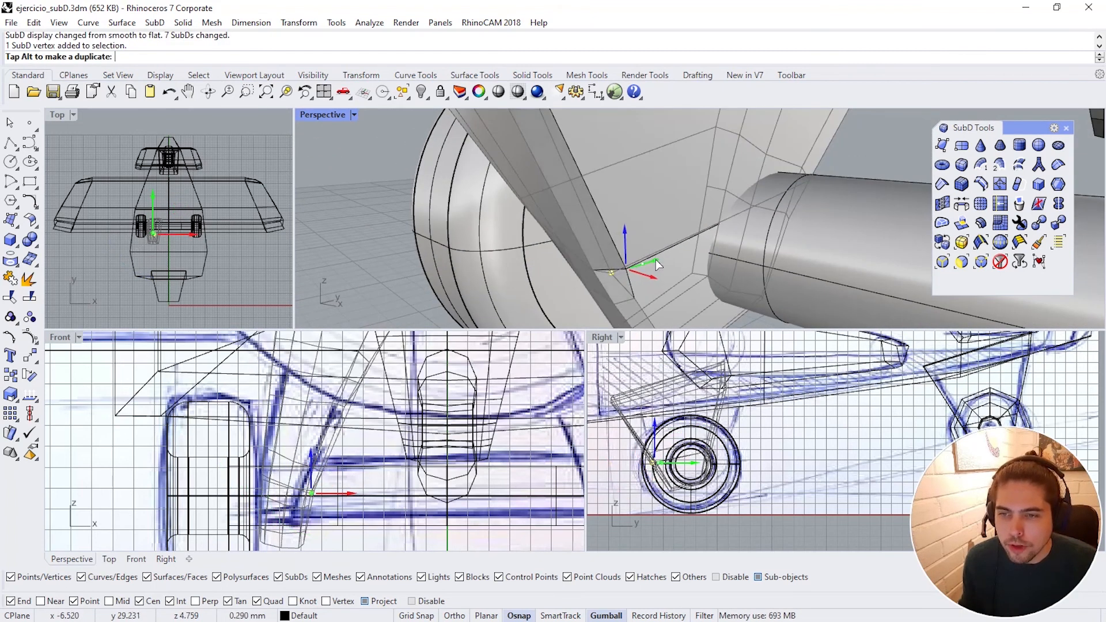
pyautogui.press('Tab')
pyautogui.press('Tab')
pyautogui.click(594, 255)
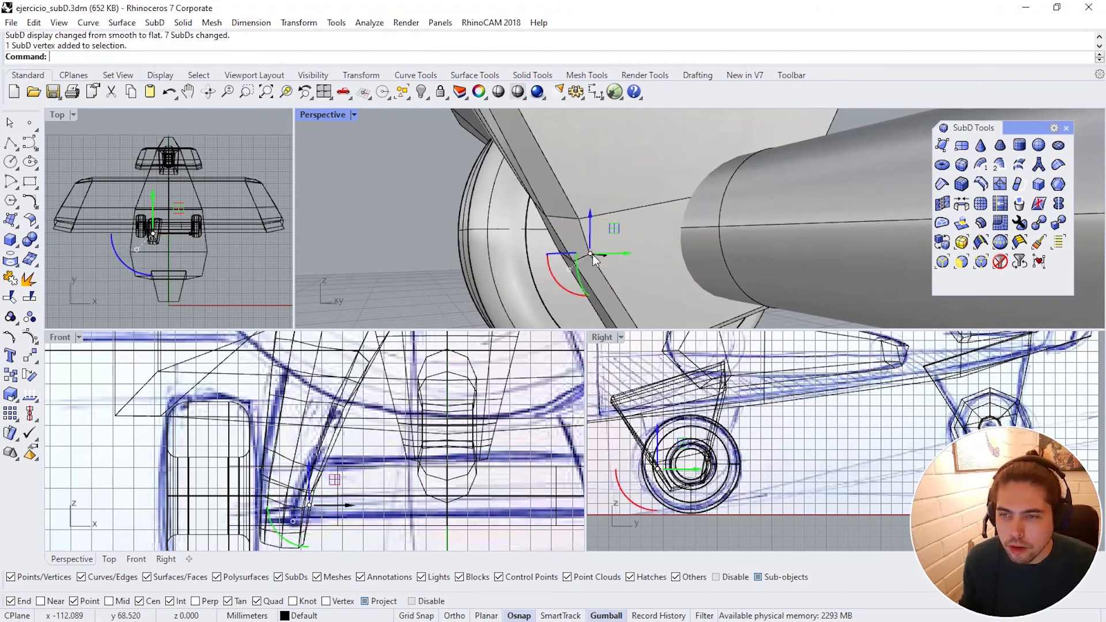
pyautogui.moveTo(625, 258); pyautogui.dragTo(634, 260)
# Step: Move the middle vertex on the front strut's lower front side slightly downward and toward the centerline, and return the SubDs to smooth display
pyautogui.moveTo(635, 261); pyautogui.dragTo(752, 216, button='right')
pyautogui.press('Tab')
pyautogui.scroll(-3, 714, 261)
pyautogui.moveTo(801, 309); pyautogui.dragTo(701, 177, button='right')
pyautogui.scroll(3, 762, 253)
pyautogui.press('Tab')
pyautogui.press('Tab')
pyautogui.press('Tab')
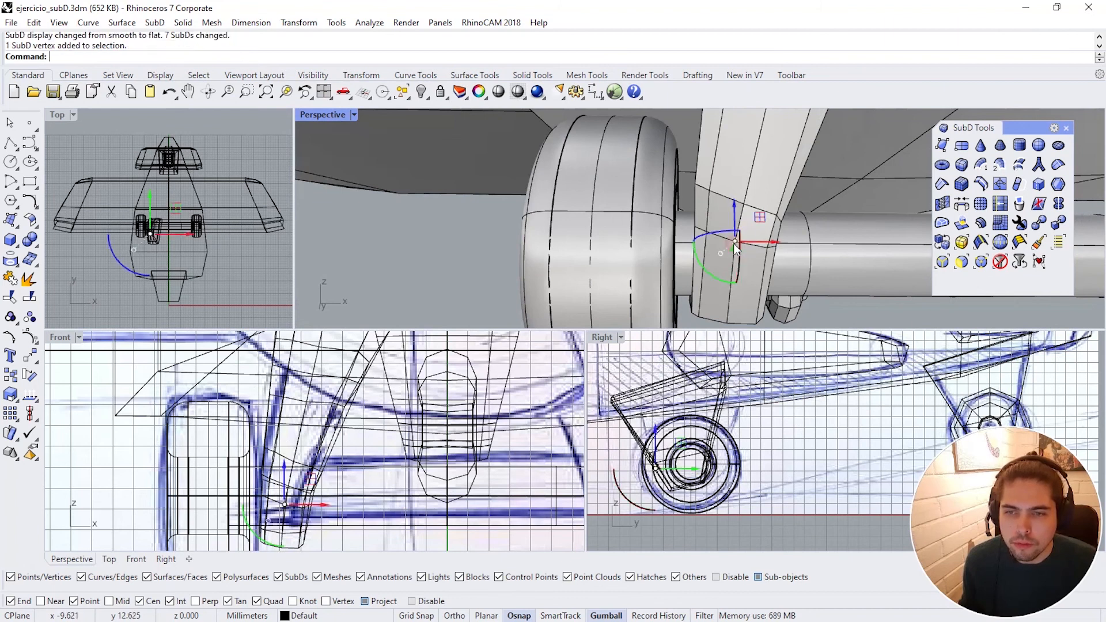
pyautogui.moveTo(769, 241); pyautogui.dragTo(755, 253)
pyautogui.moveTo(772, 243); pyautogui.dragTo(776, 251)
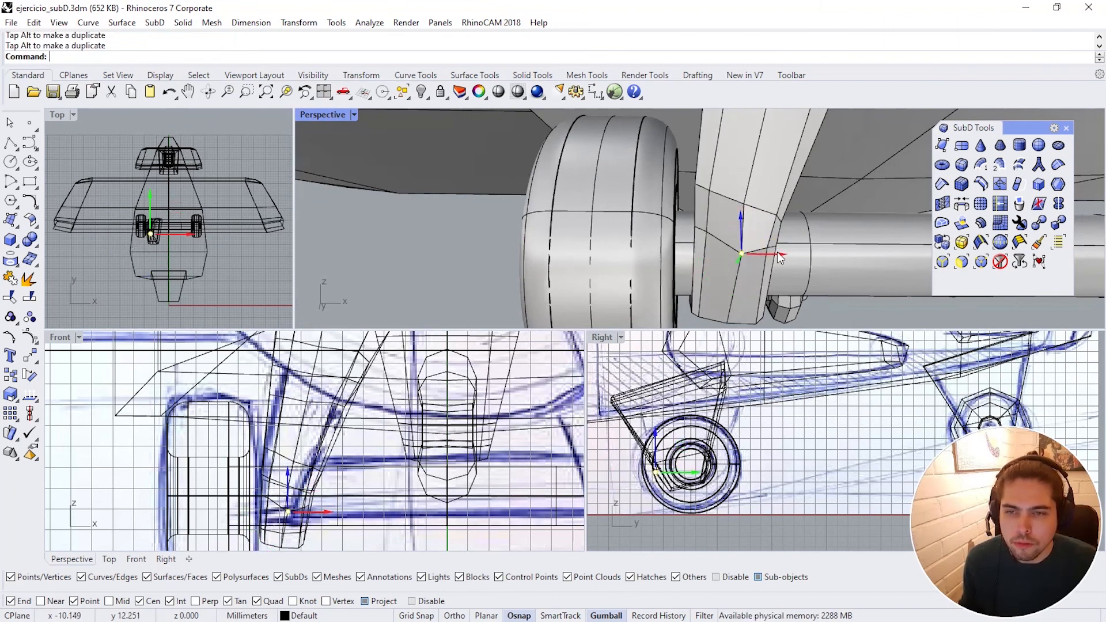
pyautogui.keyDown('ctrl'); pyautogui.keyDown('shift'); pyautogui.click(788, 206); pyautogui.keyUp('shift'); pyautogui.keyUp('ctrl')
pyautogui.moveTo(788, 206); pyautogui.dragTo(707, 262, button='right')
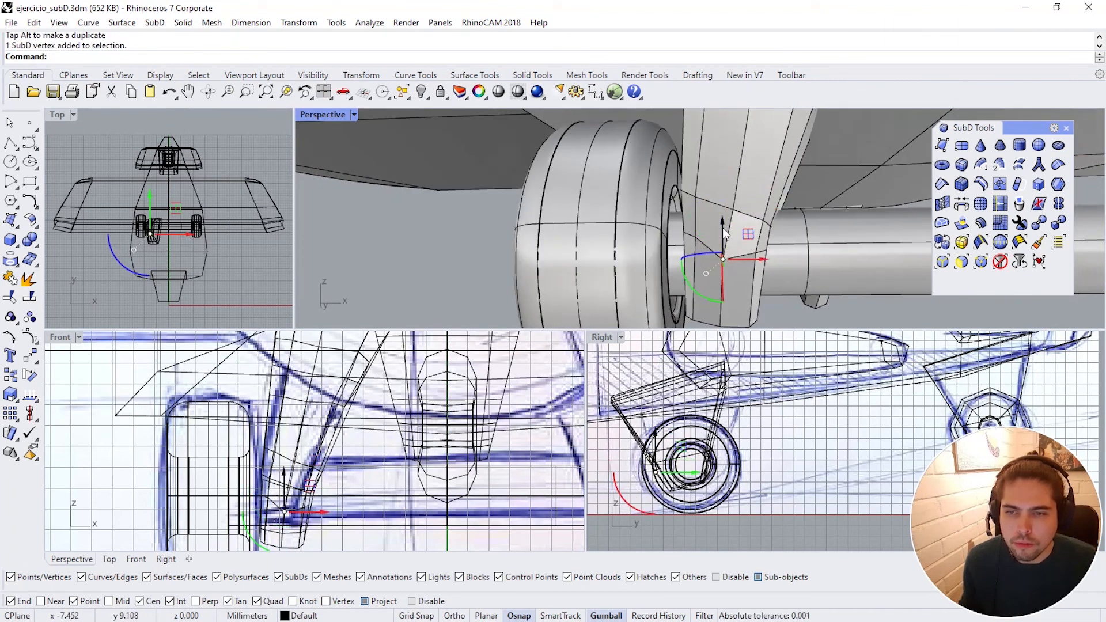
pyautogui.press('Escape')
pyautogui.press('Tab')
pyautogui.scroll(-4, 694, 213)
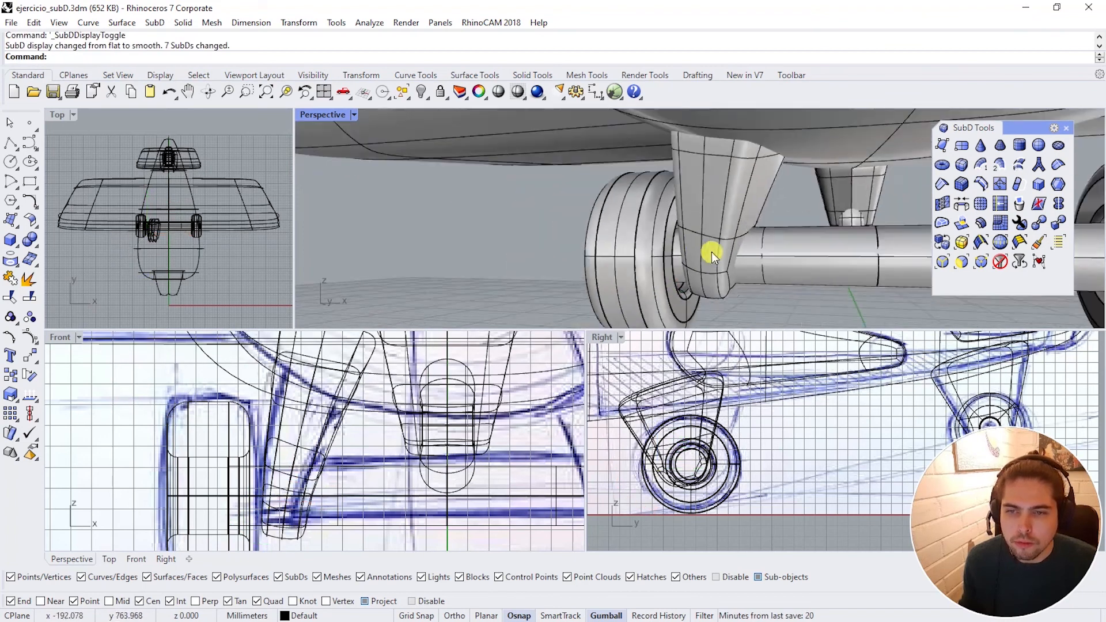
# Step: Move the whole front strut slightly rearward along the fuselage
pyautogui.moveTo(711, 251); pyautogui.dragTo(690, 212, button='right')
pyautogui.click(691, 219)
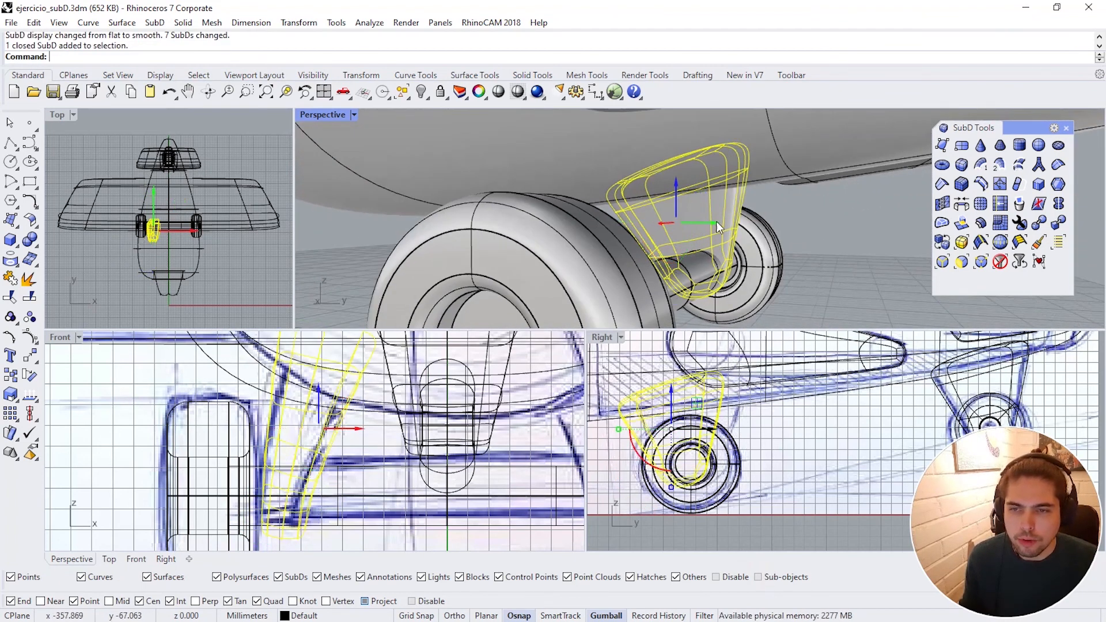
pyautogui.moveTo(717, 221); pyautogui.dragTo(721, 222)
pyautogui.press('Escape')
# Step: Mirror the front strut across the airplane's vertical centerline in the Front view, keeping the original
pyautogui.moveTo(722, 221); pyautogui.dragTo(611, 259, button='right')
pyautogui.scroll(-3, 722, 212)
pyautogui.scroll(3, 605, 259)
pyautogui.click(597, 258)
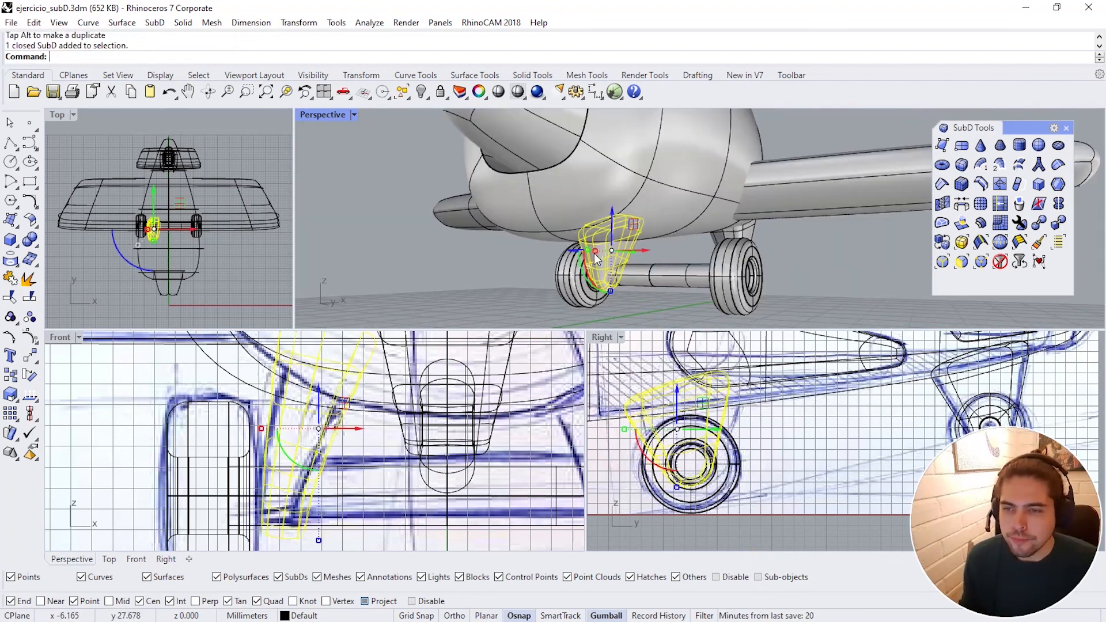
pyautogui.scroll(-2, 355, 471)
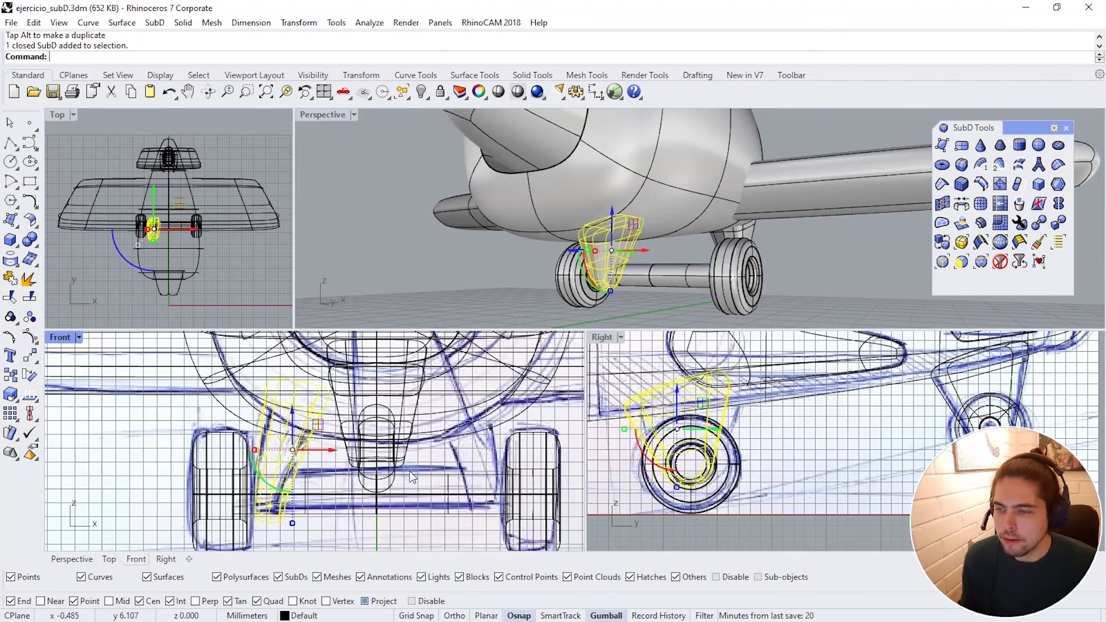
pyautogui.click(37, 362)
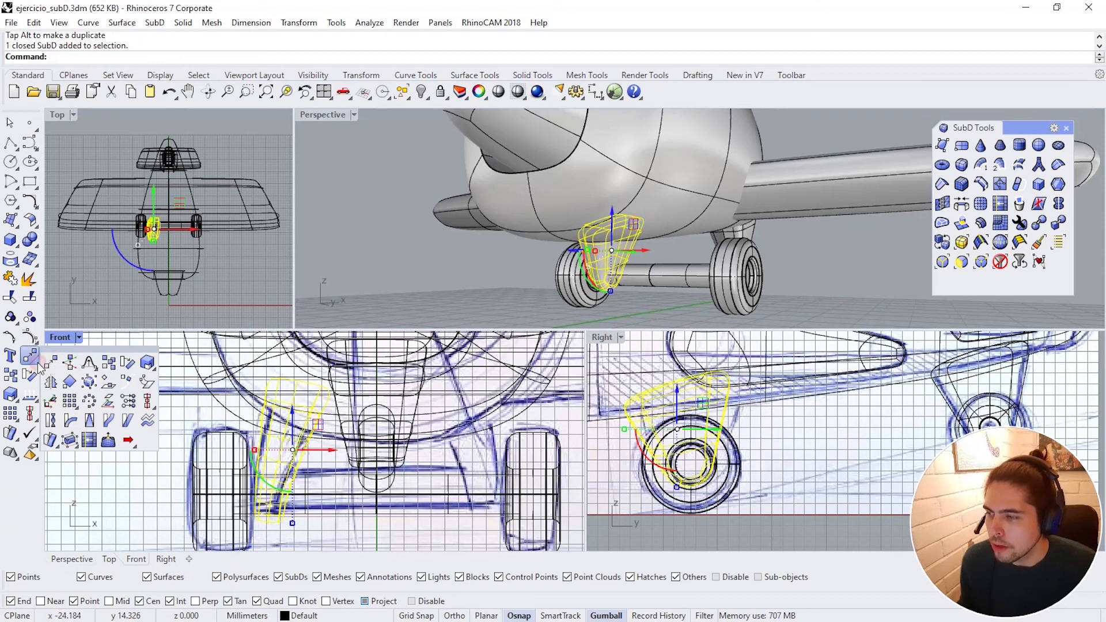
pyautogui.click(91, 366)
pyautogui.click(378, 481)
pyautogui.click(378, 537)
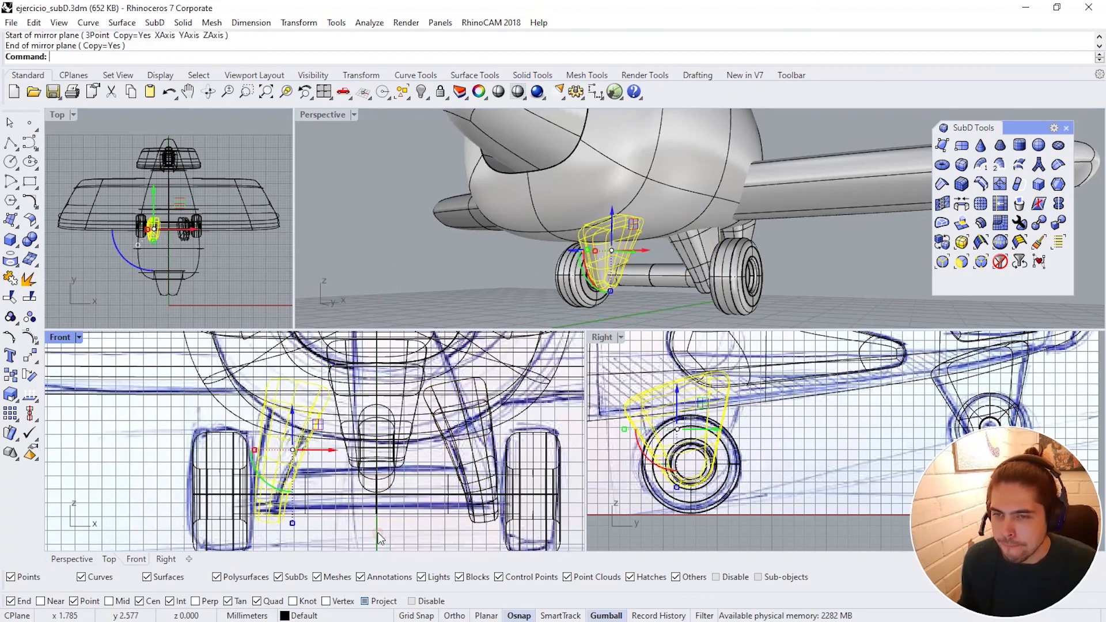
pyautogui.click(829, 303)
# Step: Remove the reflection symmetry from the main wing, the horizontal tail and the tail-wheel strut
pyautogui.moveTo(829, 303); pyautogui.dragTo(611, 226, button='right')
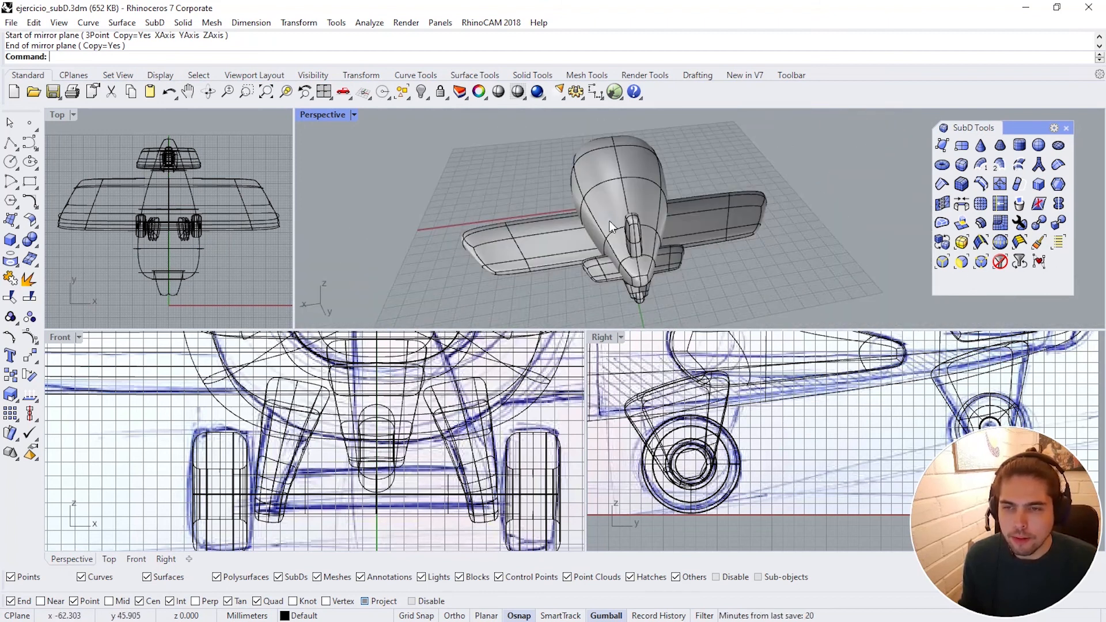
pyautogui.click(763, 206)
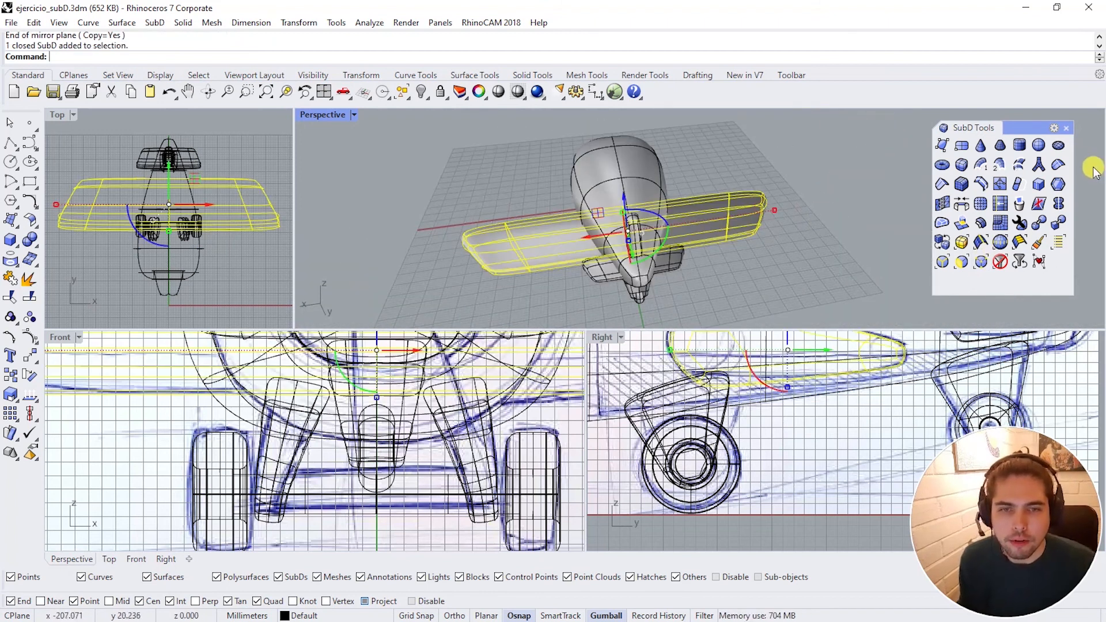
pyautogui.press('Escape')
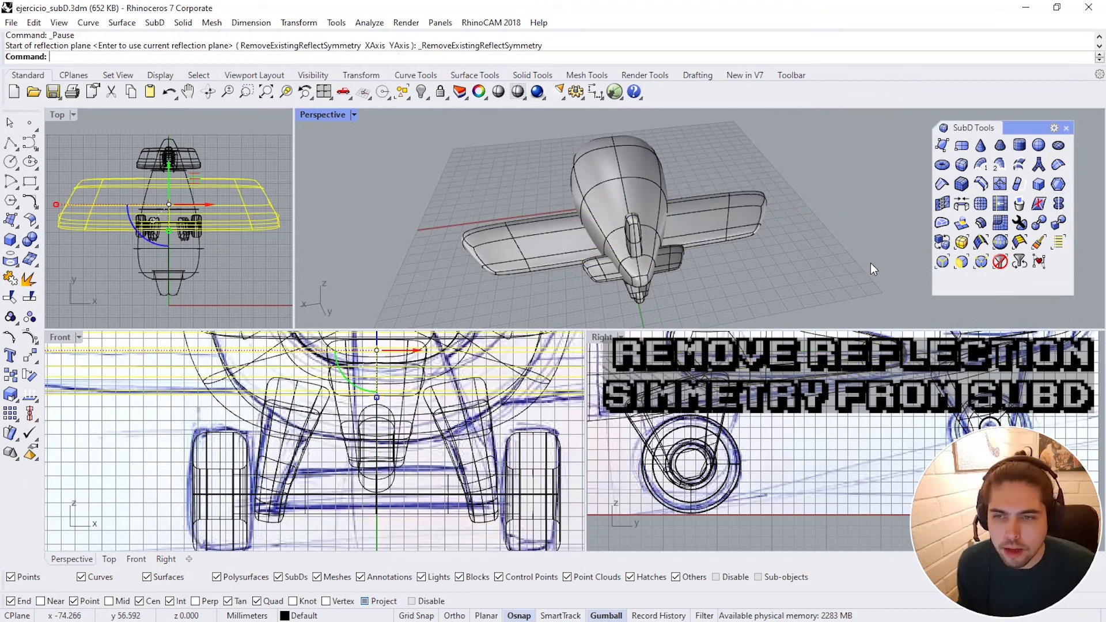
pyautogui.click(650, 257)
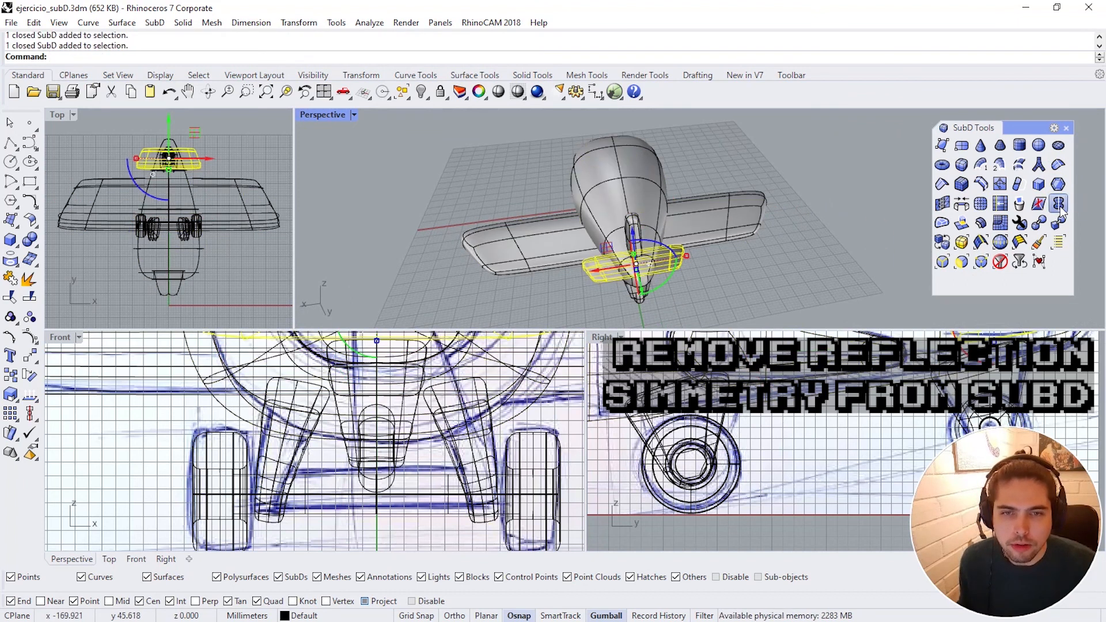
pyautogui.moveTo(766, 262); pyautogui.dragTo(617, 220, button='right')
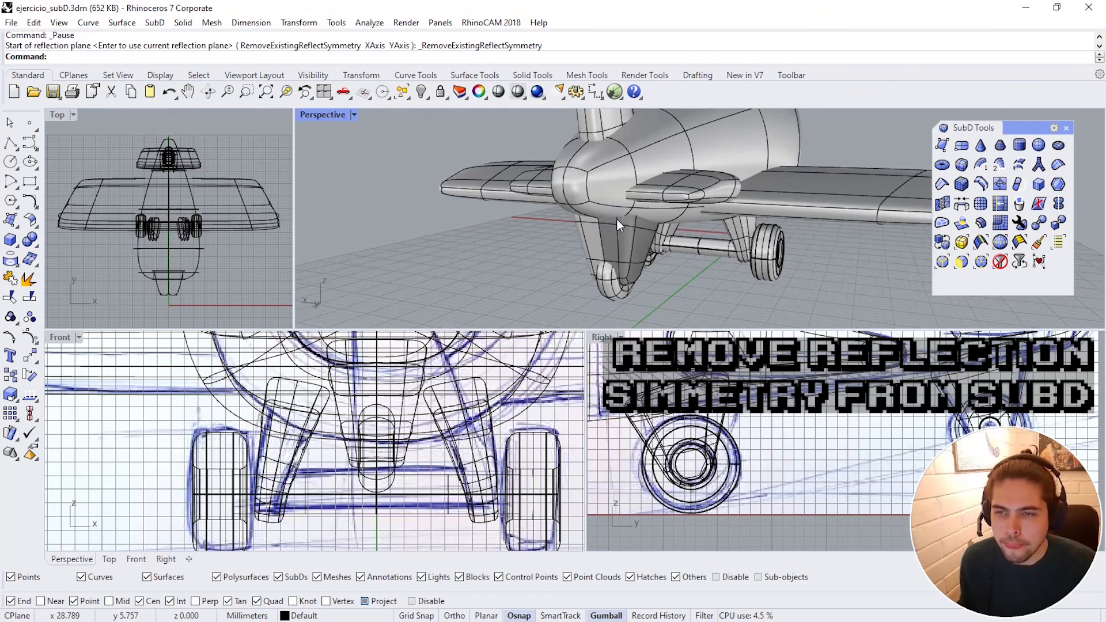
pyautogui.click(629, 236)
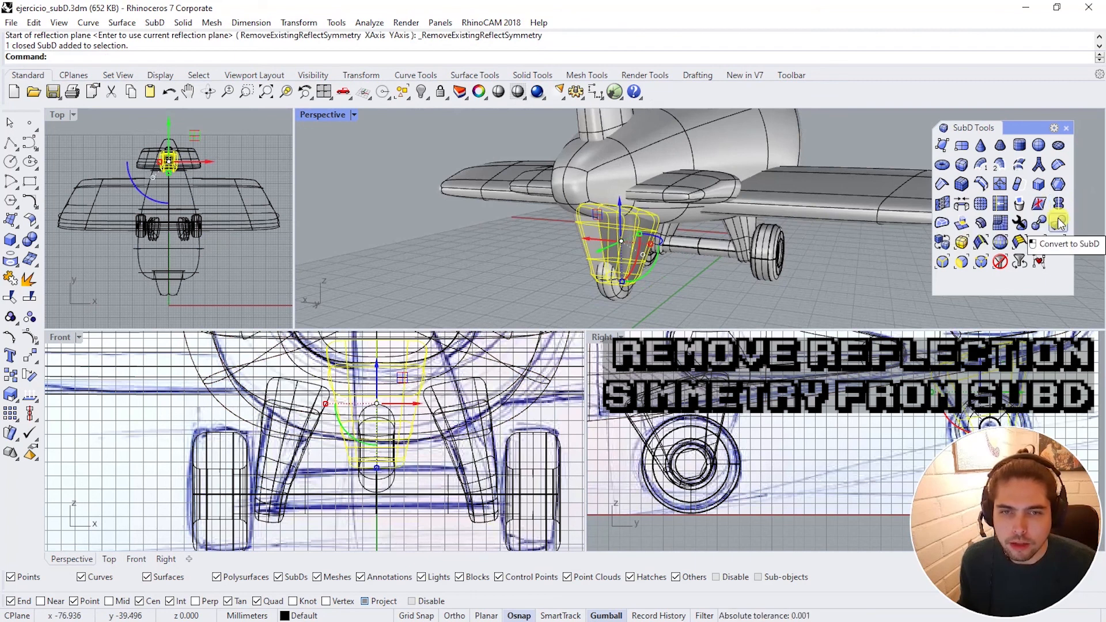
pyautogui.press('Return')
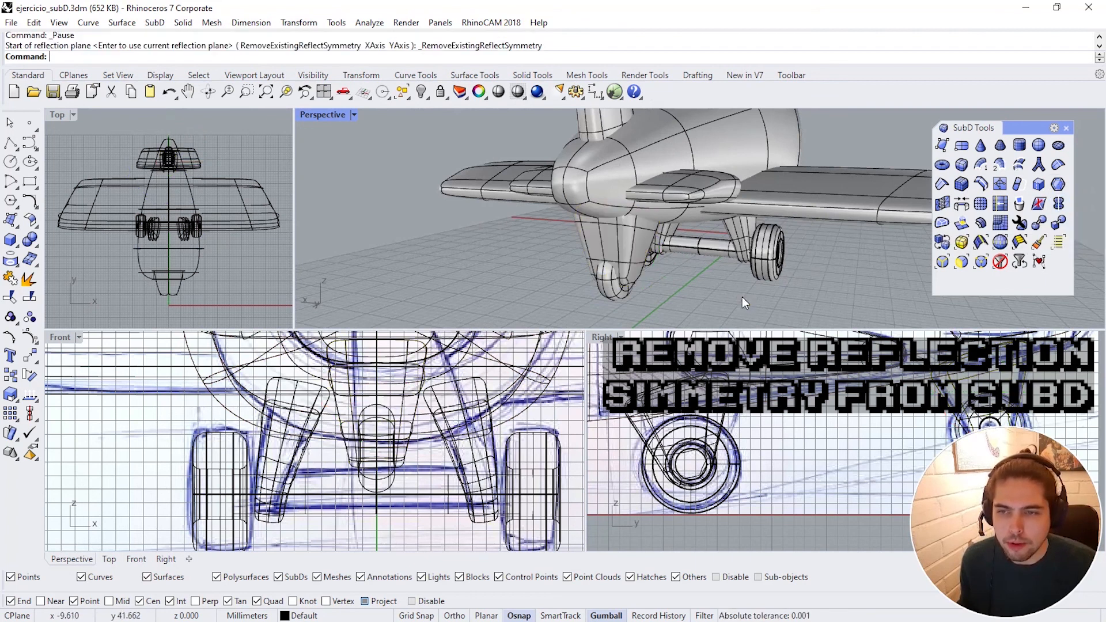
# Step: Maximize the Perspective viewport and frame the complete airplane
pyautogui.moveTo(742, 296); pyautogui.dragTo(700, 237, button='right')
pyautogui.scroll(-3, 758, 265)
pyautogui.scroll(2, 701, 237)
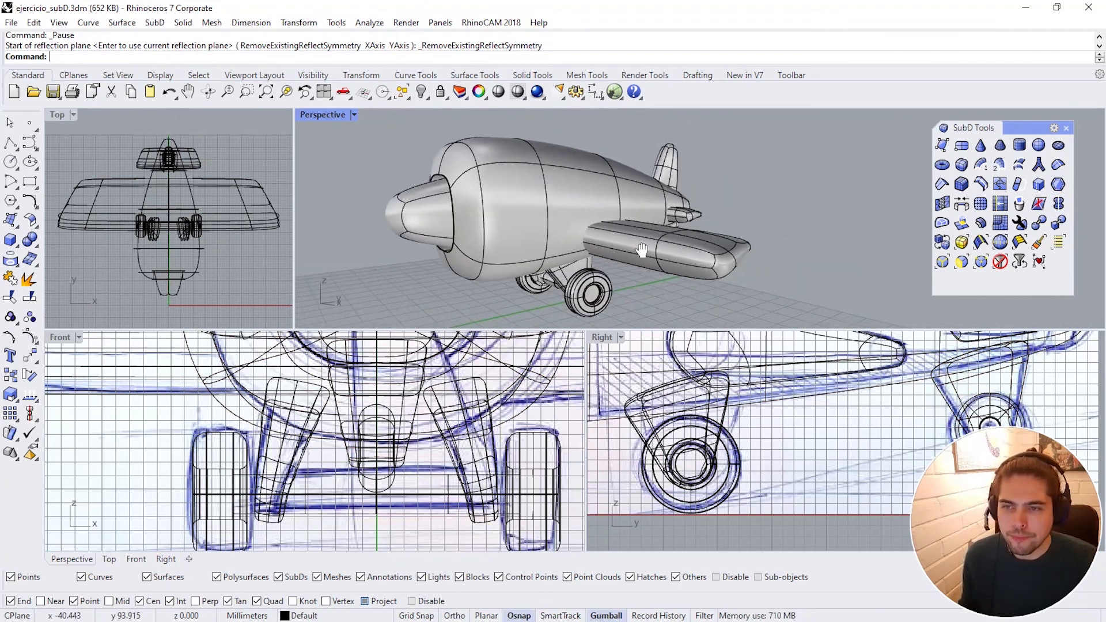
pyautogui.doubleClick(324, 116)
pyautogui.click(280, 92)
pyautogui.click(246, 92)
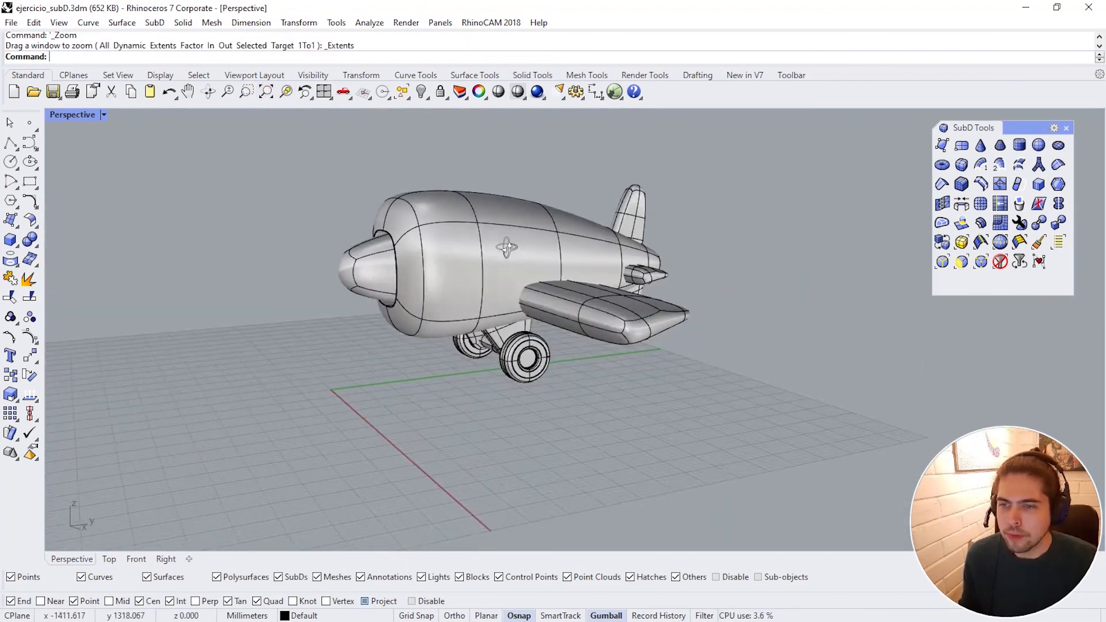
pyautogui.moveTo(461, 316); pyautogui.dragTo(438, 311, button='right')
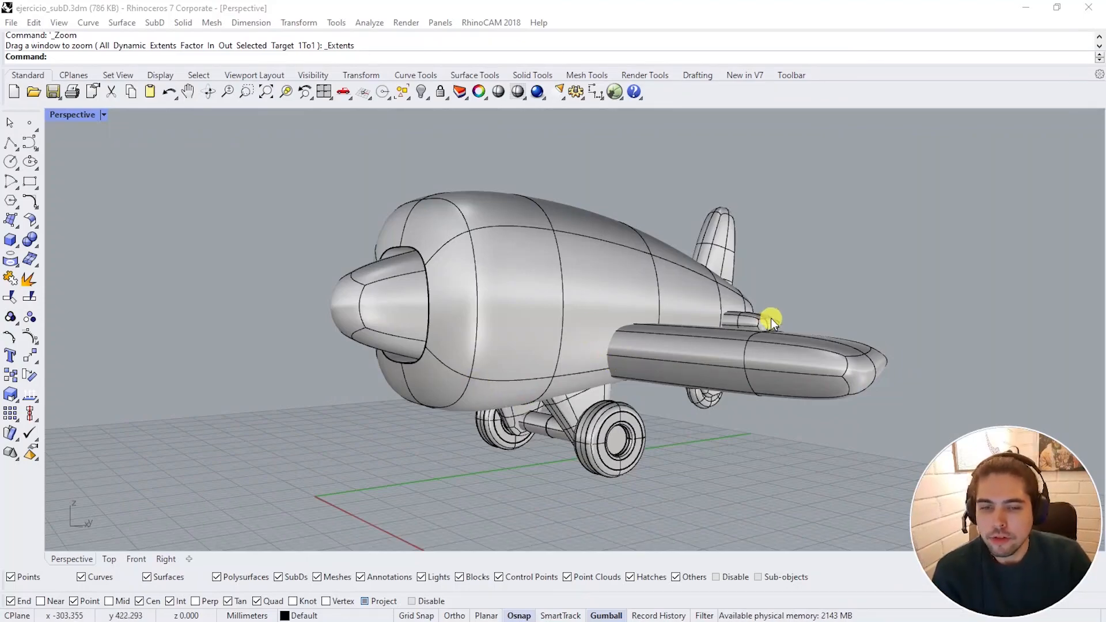
# Step: Examine from all sides how the fuselage meets the wings, tail surfaces and landing-gear struts
pyautogui.moveTo(771, 318); pyautogui.dragTo(983, 361, button='right')
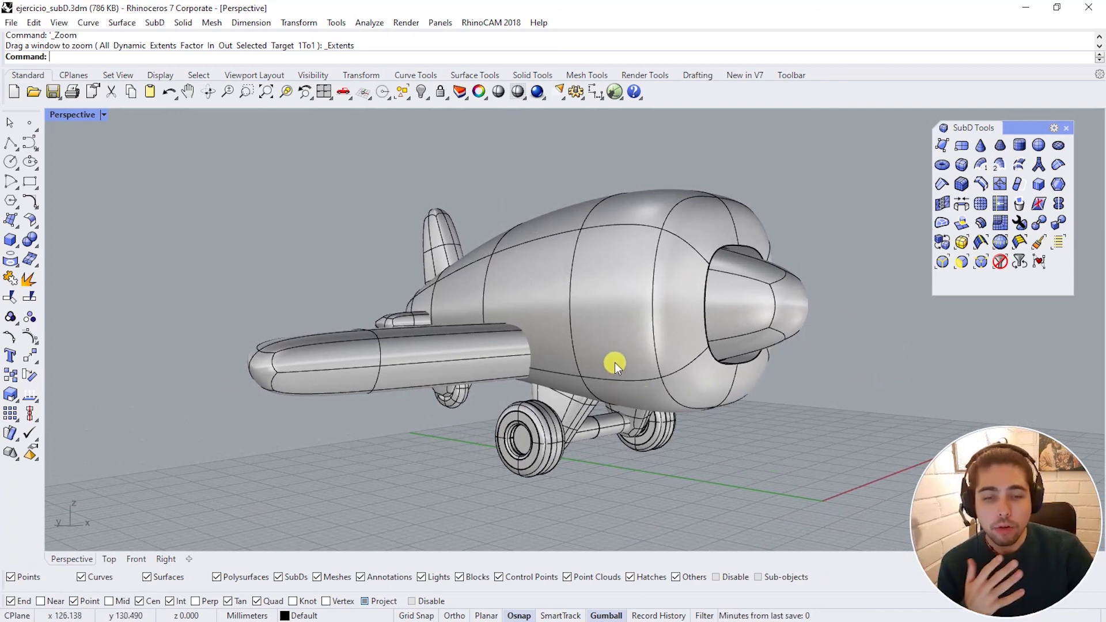
pyautogui.moveTo(555, 365); pyautogui.dragTo(690, 358, button='right')
pyautogui.scroll(5, 544, 344)
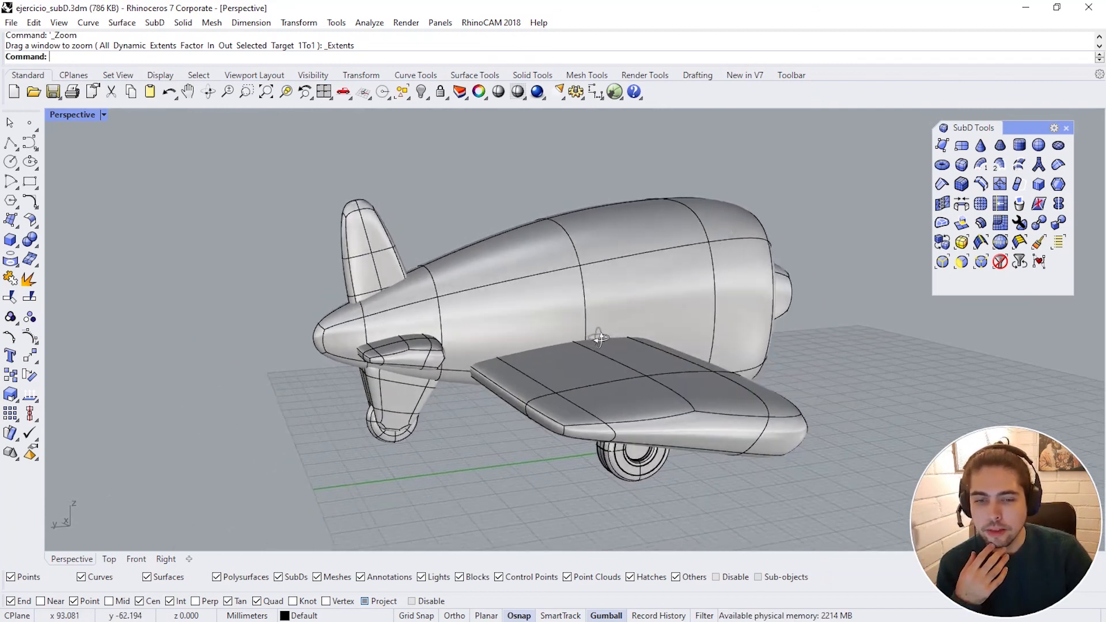
pyautogui.click(547, 313)
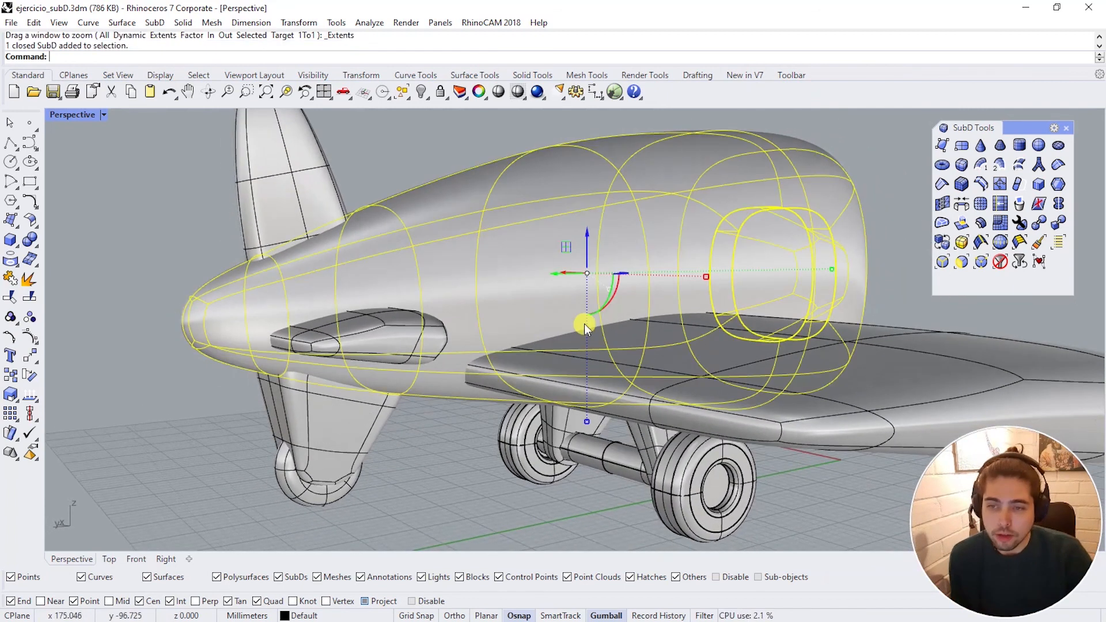
pyautogui.keyDown('shift'); pyautogui.click(701, 373); pyautogui.keyUp('shift')
pyautogui.moveTo(701, 372); pyautogui.dragTo(450, 356, button='right')
pyautogui.press('Escape')
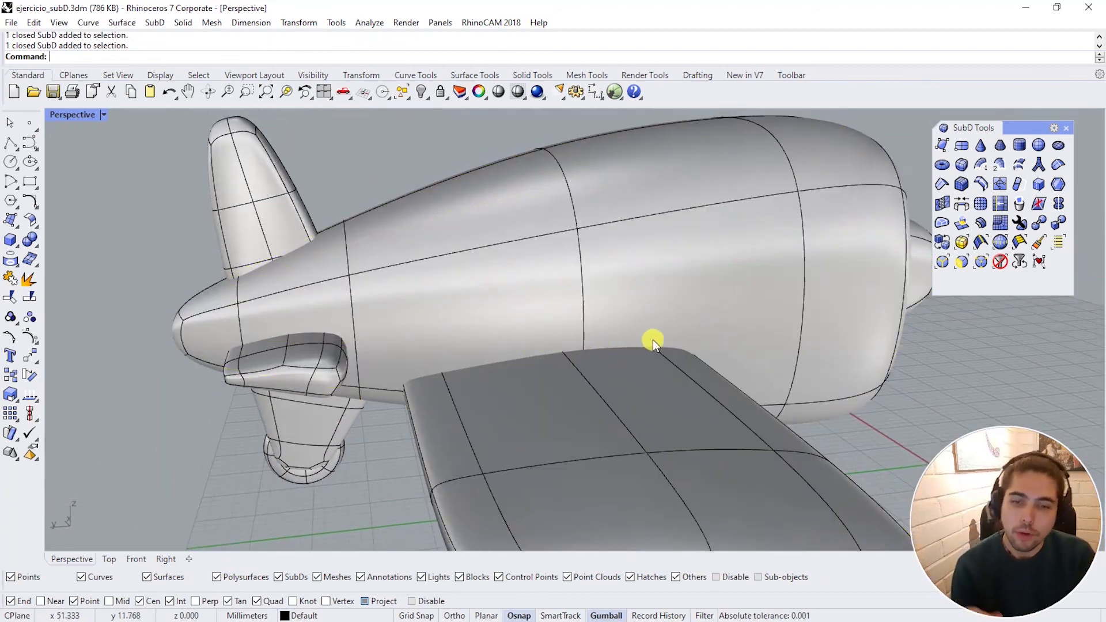
pyautogui.moveTo(493, 371); pyautogui.dragTo(580, 349, button='right')
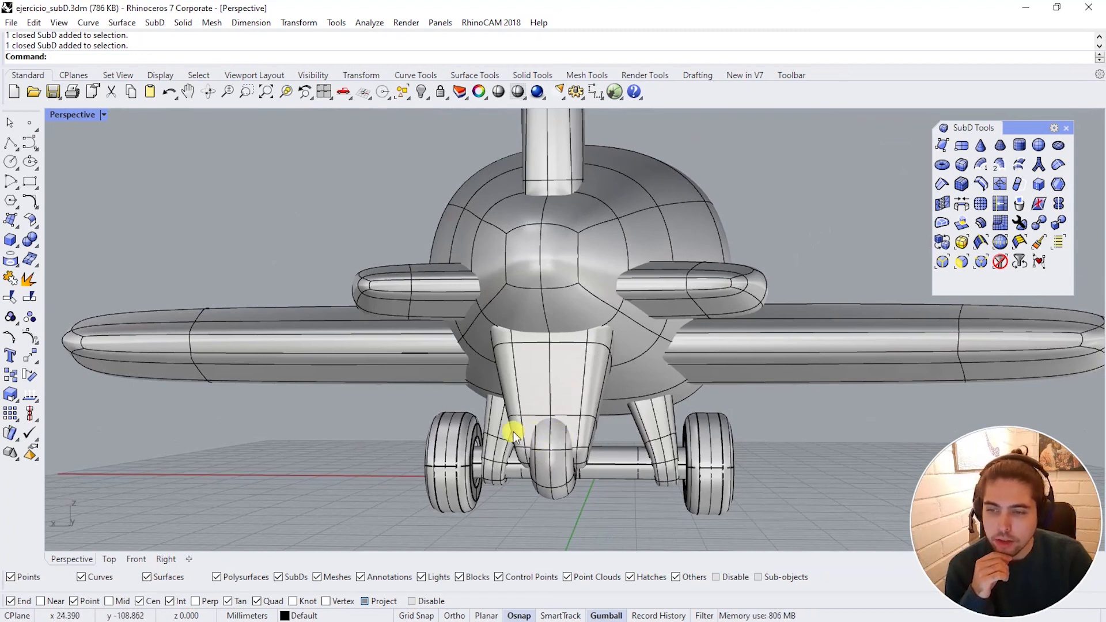
pyautogui.moveTo(514, 436); pyautogui.dragTo(687, 460, button='right')
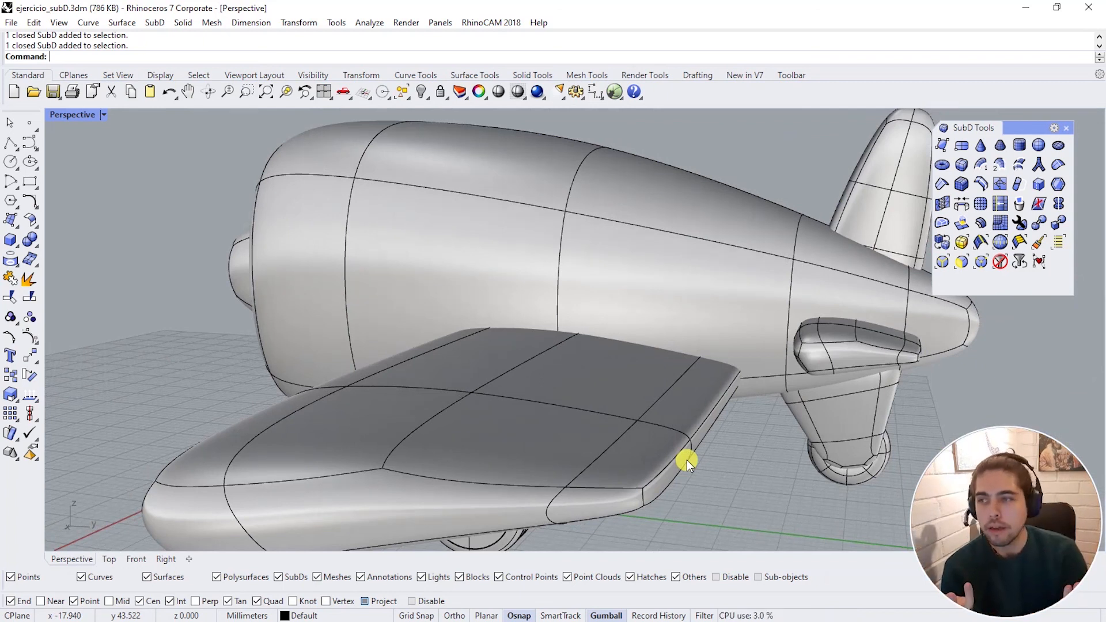
pyautogui.moveTo(687, 460); pyautogui.dragTo(574, 410, button='right')
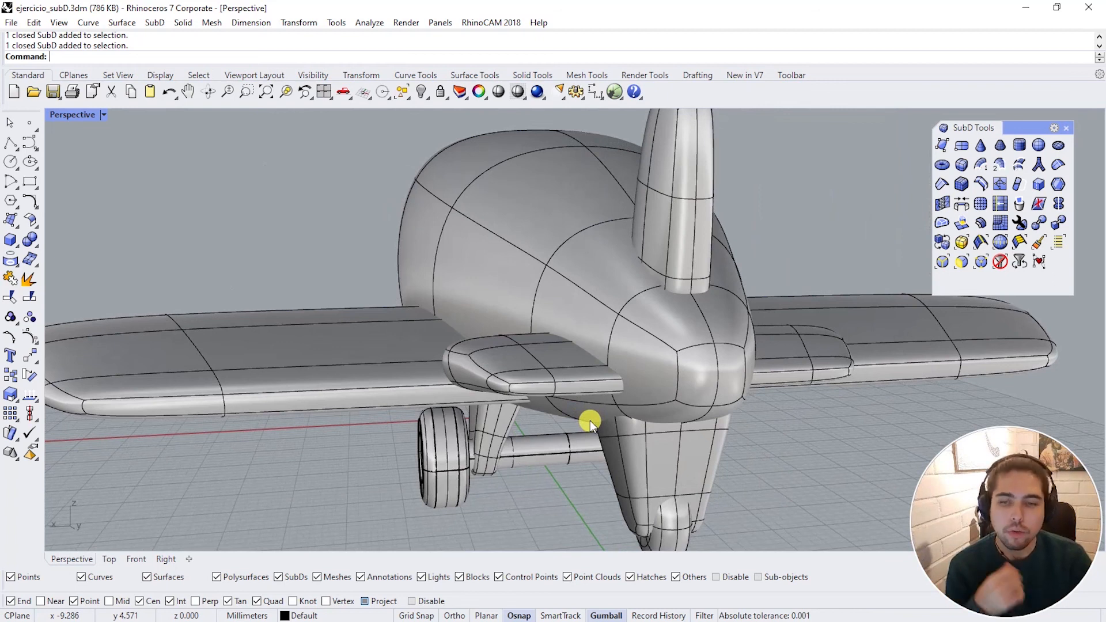
pyautogui.moveTo(590, 420); pyautogui.dragTo(468, 413, button='right')
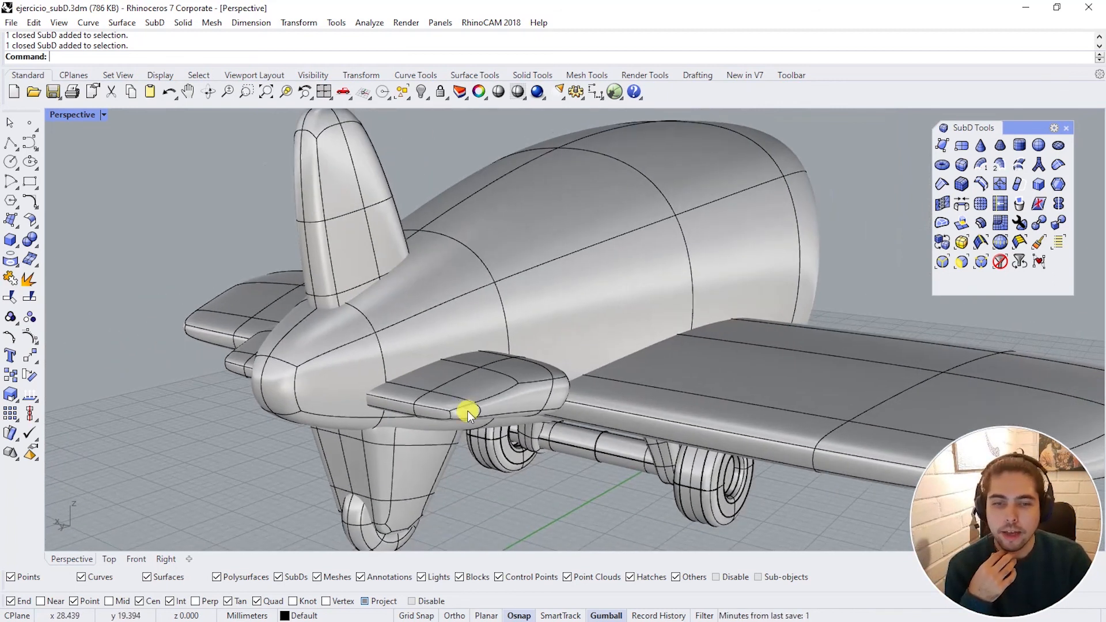